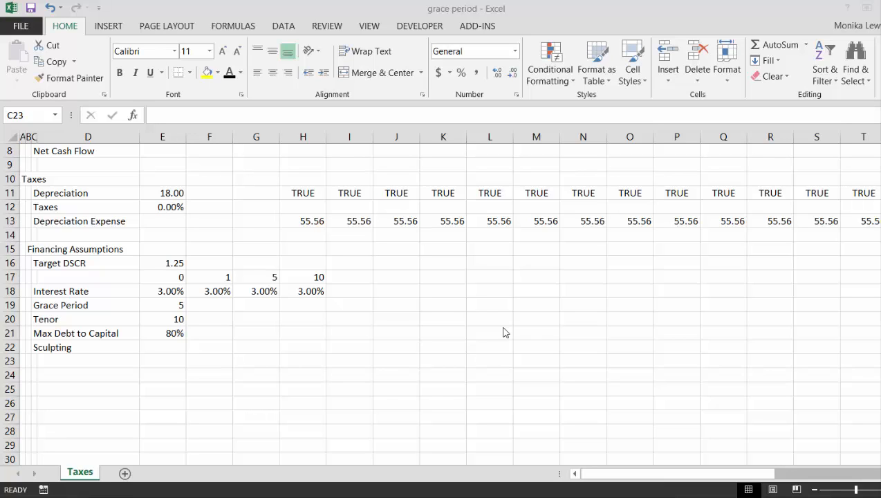
- Make all of column A bold so its section headings stand out
{"action": "left_click", "coordinate": [262, 222]}
{"action": "key", "text": "Up"}
{"action": "key", "text": "Up"}
{"action": "key", "text": "Up"}
{"action": "key", "text": "Up"}
{"action": "key", "text": "Up"}
{"action": "key", "text": "Up"}
{"action": "key", "text": "Up"}
{"action": "key", "text": "Up"}
{"action": "key", "text": "Up"}
{"action": "key", "text": "Up"}
{"action": "key", "text": "Up"}
{"action": "key", "text": "Up"}
{"action": "key", "text": "Up"}
{"action": "key", "text": "Up"}
{"action": "key", "text": "Up"}
{"action": "key", "text": "Up"}
{"action": "key", "text": "Up"}
{"action": "key", "text": "Up"}
{"action": "key", "text": "Up"}
{"action": "key", "text": "Up"}
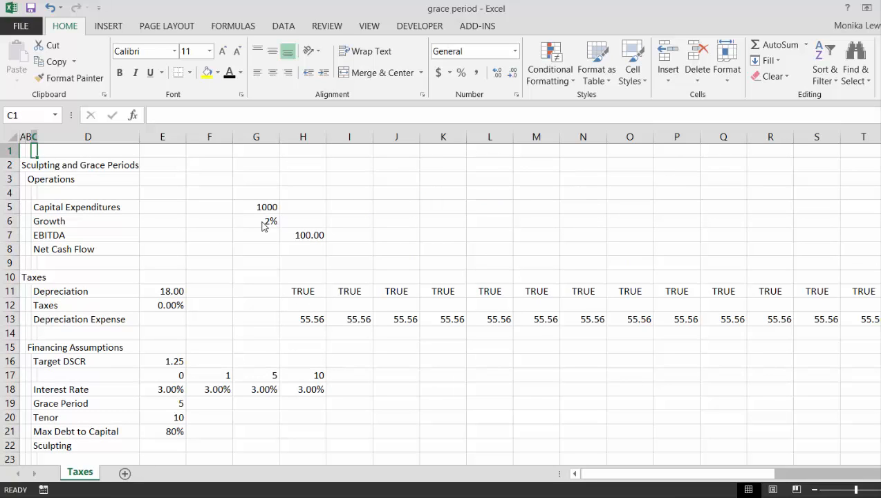
{"action": "key", "text": "Down"}
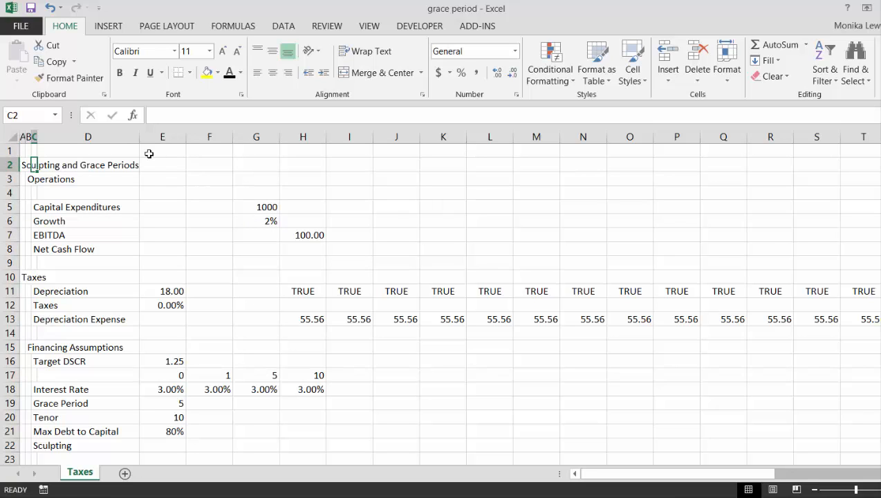
{"action": "left_click", "coordinate": [22, 137]}
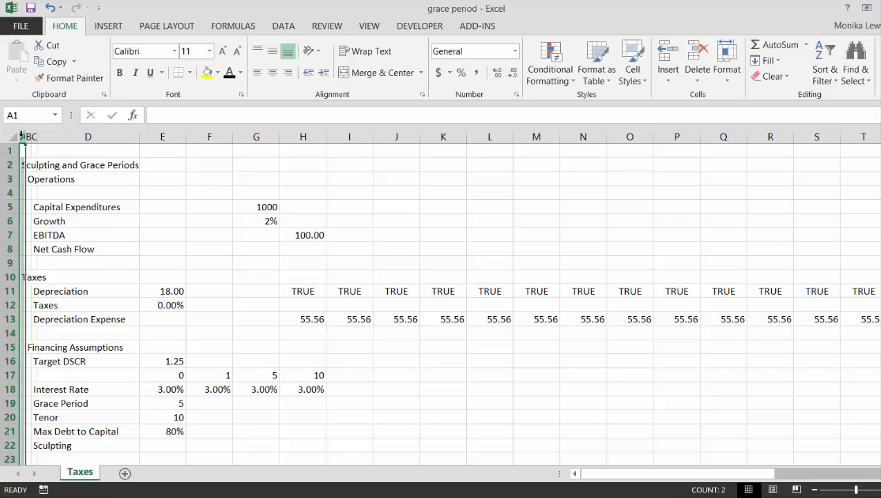
{"action": "key", "text": "ctrl+b"}
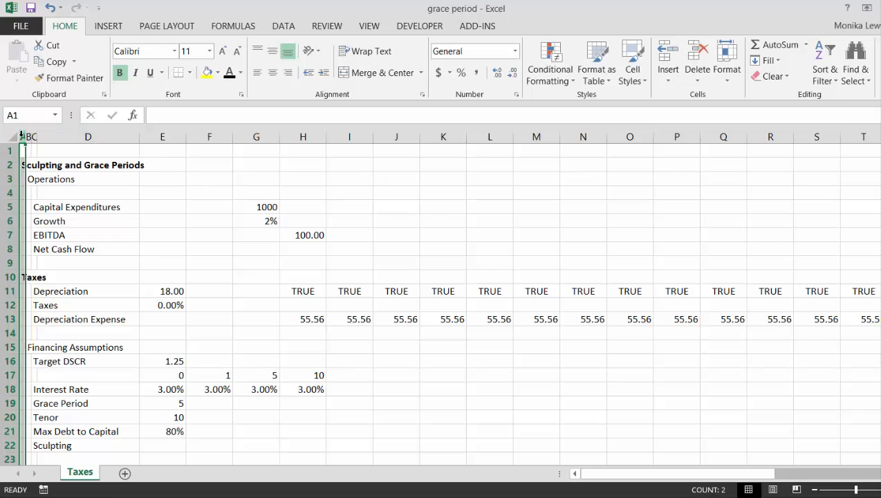
- Review the Operations inputs for capital expenditures, growth and EBITDA
{"action": "key", "text": "Down"}
{"action": "key", "text": "Down"}
{"action": "key", "text": "Down"}
{"action": "key", "text": "Down"}
{"action": "key", "text": "Down"}
{"action": "key", "text": "Down"}
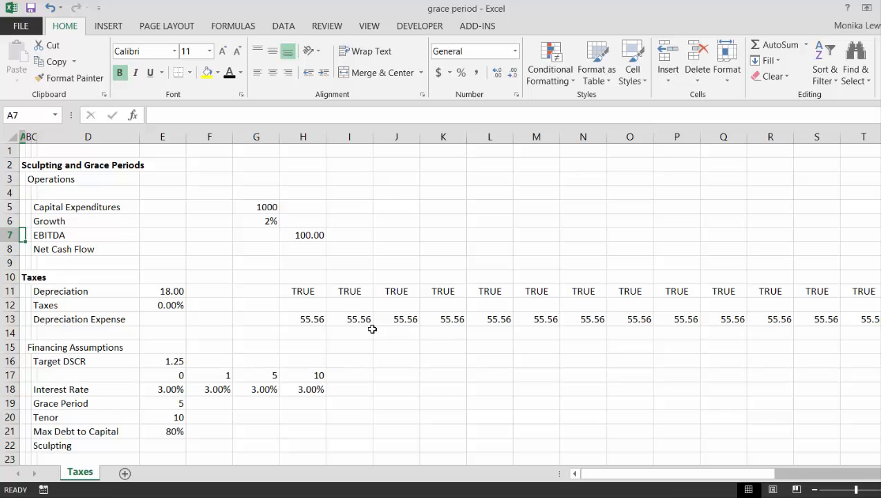
{"action": "key", "text": "Up"}
{"action": "key", "text": "Up"}
{"action": "key", "text": "Down"}
{"action": "key", "text": "Down"}
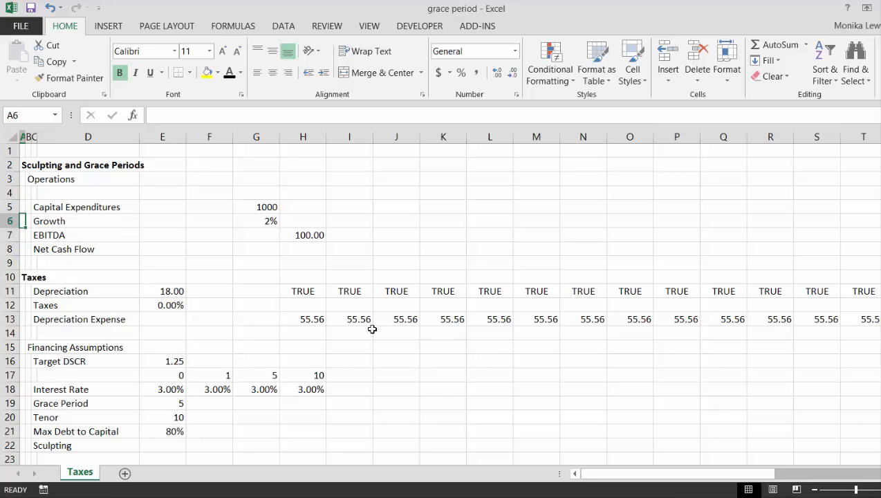
{"action": "key", "text": "Right"}
{"action": "key", "text": "Right"}
{"action": "key", "text": "Right"}
{"action": "key", "text": "Right"}
{"action": "key", "text": "Right"}
{"action": "key", "text": "Right"}
{"action": "key", "text": "Right"}
{"action": "key", "text": "Right"}
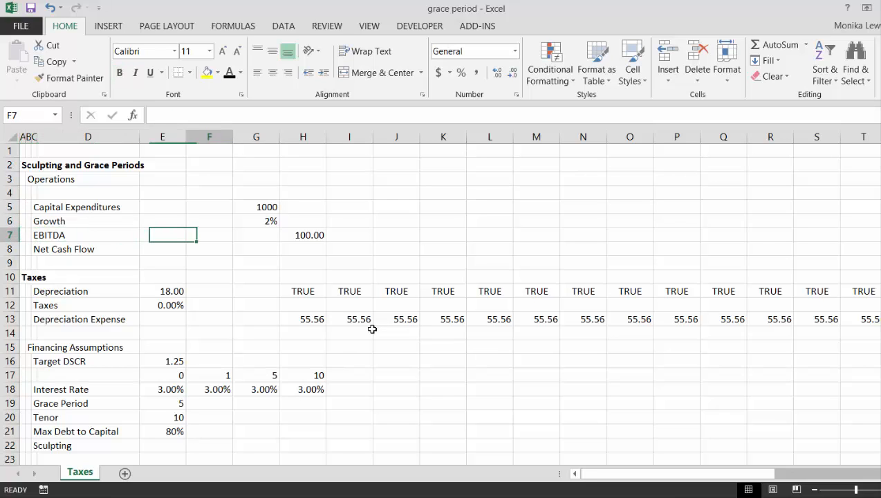
{"action": "key", "text": "Left"}
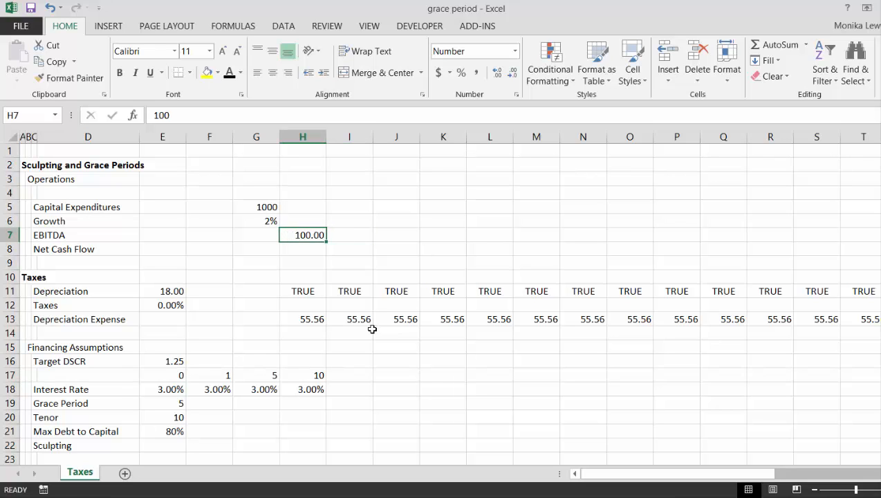
- Examine the Taxes section, including the formulas behind the first depreciation expense and the first depreciation flag
{"action": "key", "text": "Down"}
{"action": "key", "text": "Left"}
{"action": "key", "text": "Left"}
{"action": "key", "text": "Down"}
{"action": "key", "text": "Down"}
{"action": "key", "text": "Down"}
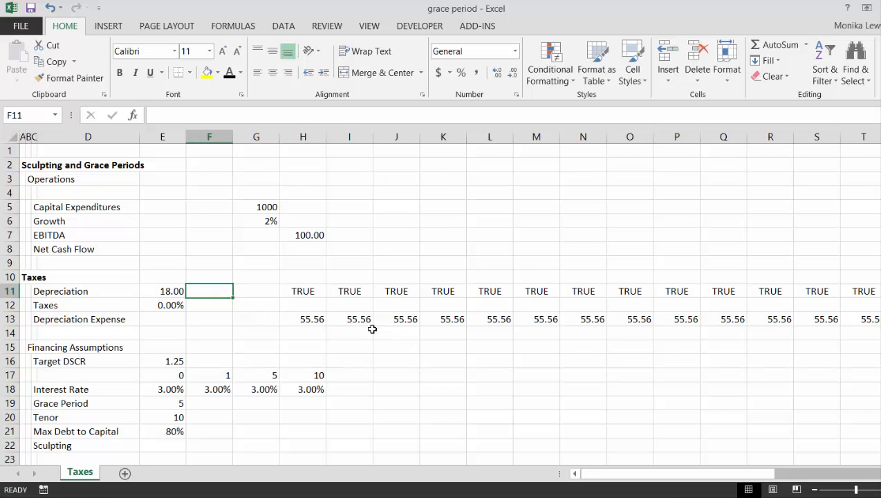
{"action": "key", "text": "Down"}
{"action": "key", "text": "Left"}
{"action": "key", "text": "Left"}
{"action": "key", "text": "Down"}
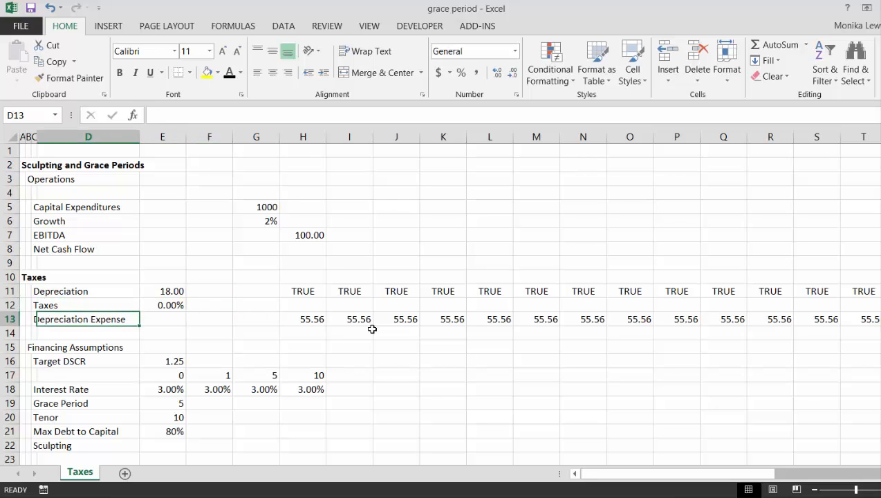
{"action": "key", "text": "Right"}
{"action": "key", "text": "Right"}
{"action": "key", "text": "Right"}
{"action": "key", "text": "Right"}
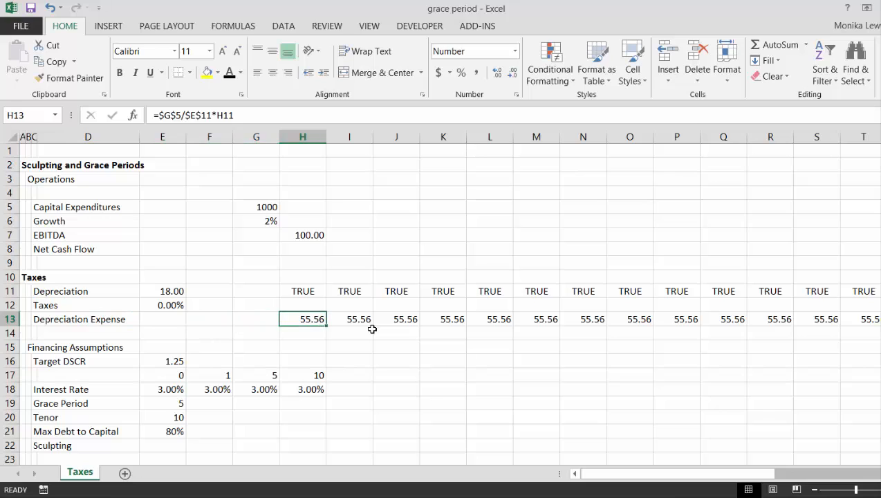
{"action": "key", "text": "Up"}
{"action": "key", "text": "Up"}
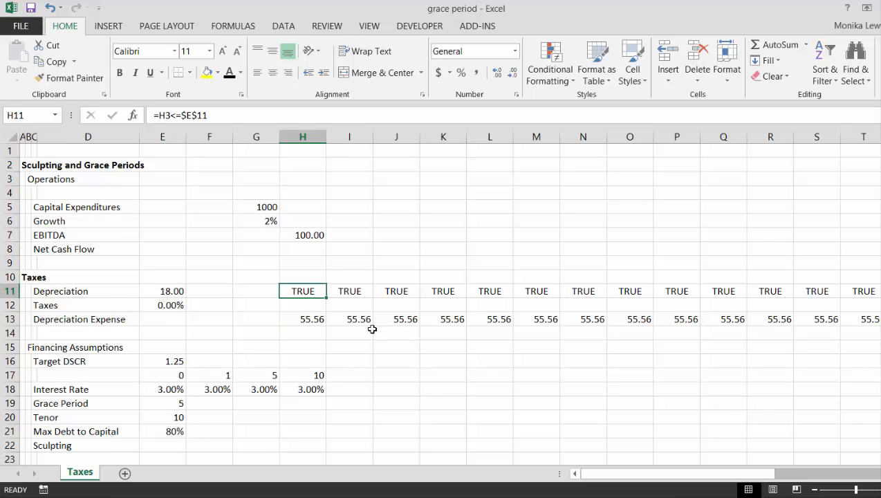
- Review the financing assumptions for interest rate, grace period, tenor and maximum debt to capital
{"action": "key", "text": "Down"}
{"action": "key", "text": "Down"}
{"action": "key", "text": "Down"}
{"action": "key", "text": "Down"}
{"action": "key", "text": "Down"}
{"action": "key", "text": "Down"}
{"action": "key", "text": "Down"}
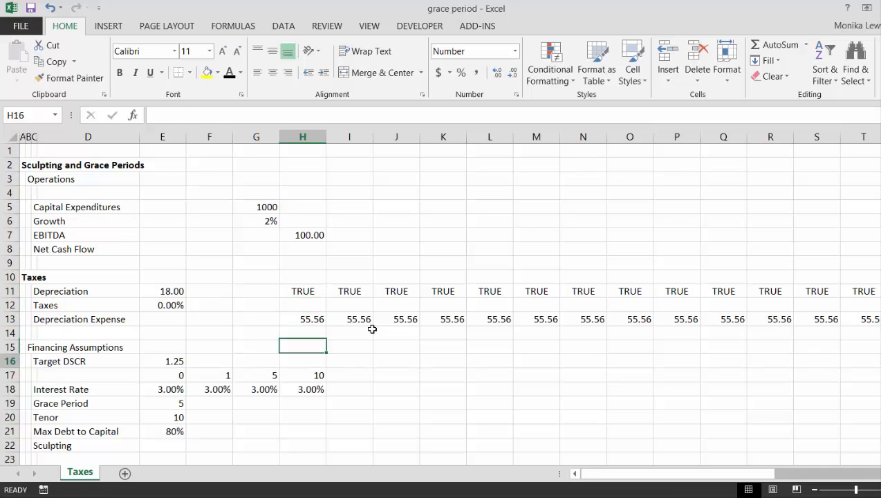
{"action": "key", "text": "Left"}
{"action": "key", "text": "Left"}
{"action": "key", "text": "Left"}
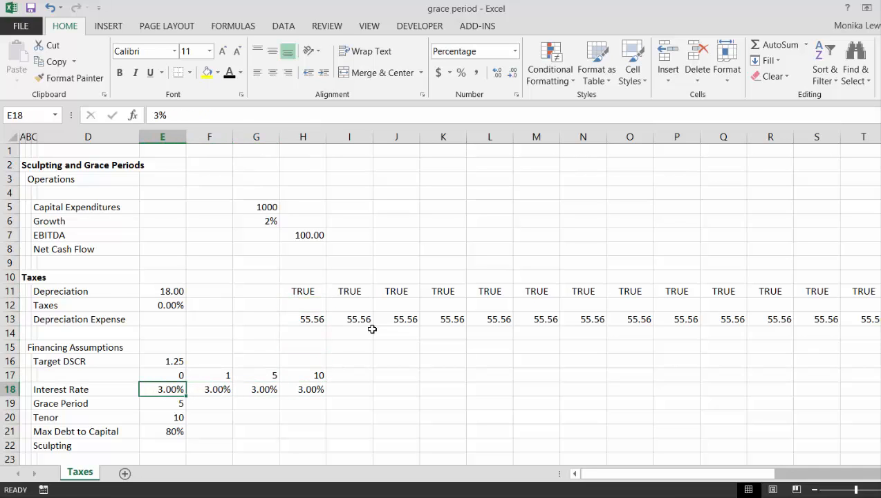
{"action": "key", "text": "Down"}
{"action": "key", "text": "Down"}
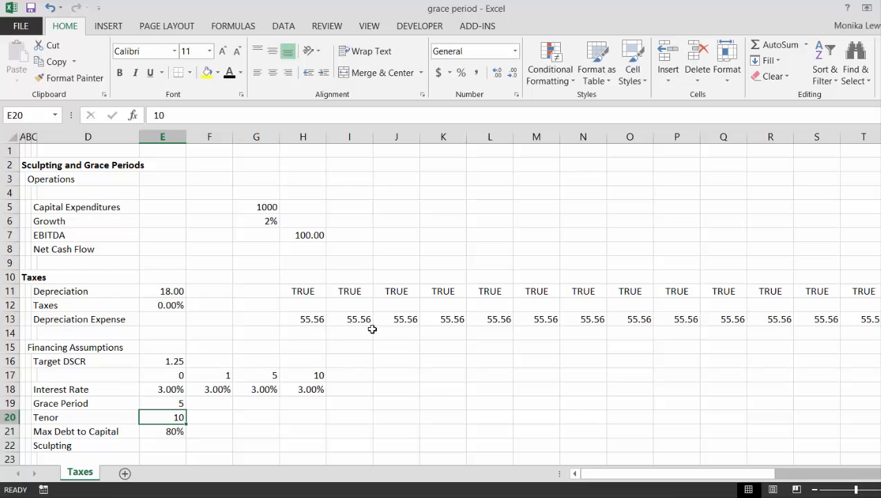
{"action": "key", "text": "Down"}
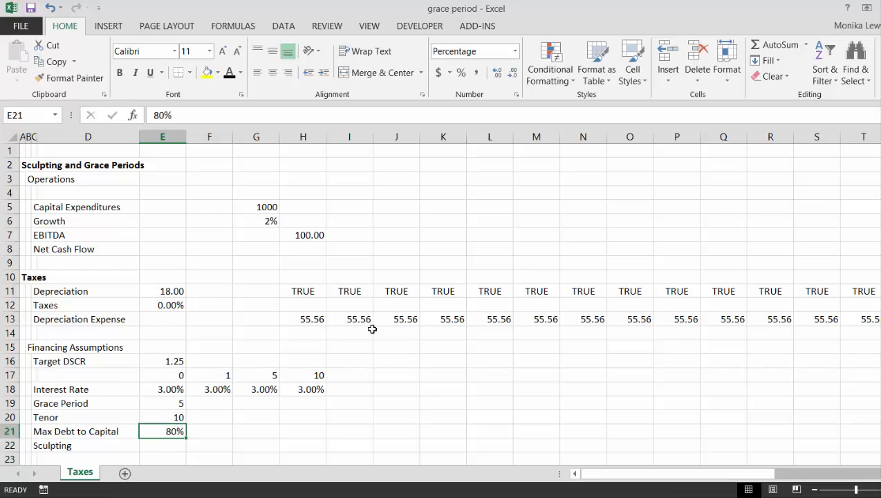
- Set the Sculpting assumption in E22 to TRUE
{"action": "key", "text": "Down"}
{"action": "key", "text": "Left"}
{"action": "key", "text": "Left"}
{"action": "key", "text": "Right"}
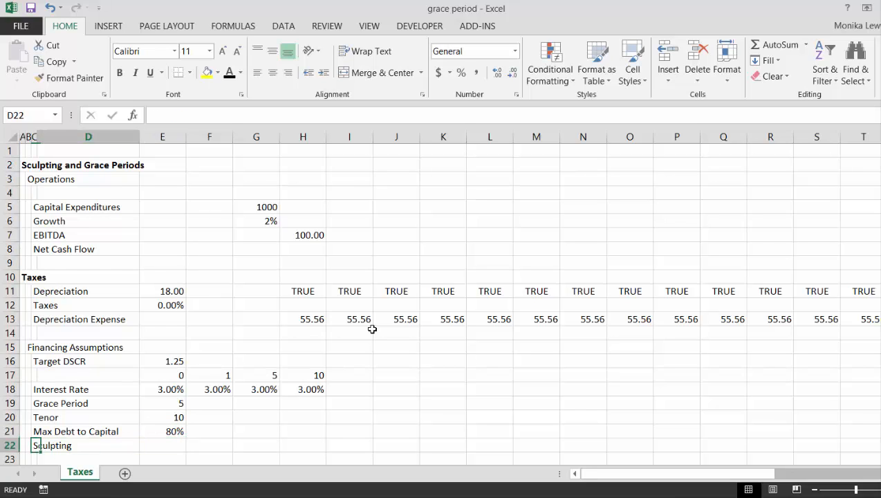
{"action": "key", "text": "Right"}
{"action": "type", "text": "t"}
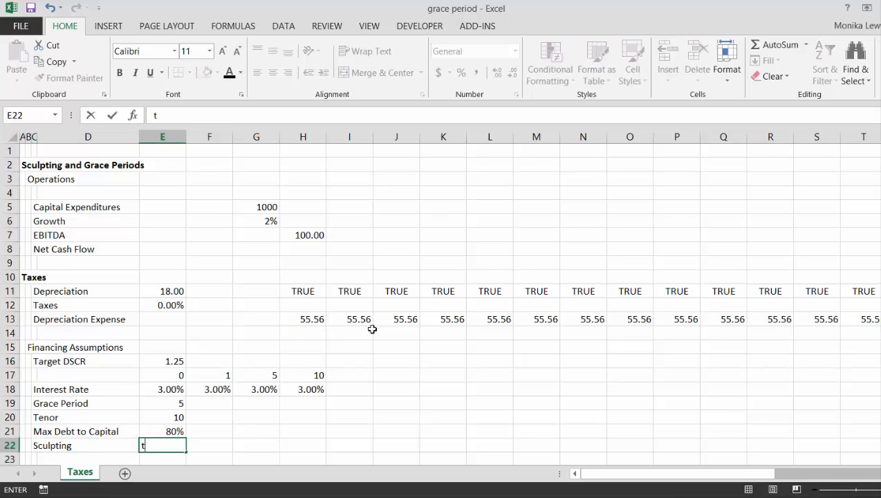
{"action": "type", "text": "rue"}
{"action": "key", "text": "Return"}
{"action": "key", "text": "Left"}
{"action": "key", "text": "Left"}
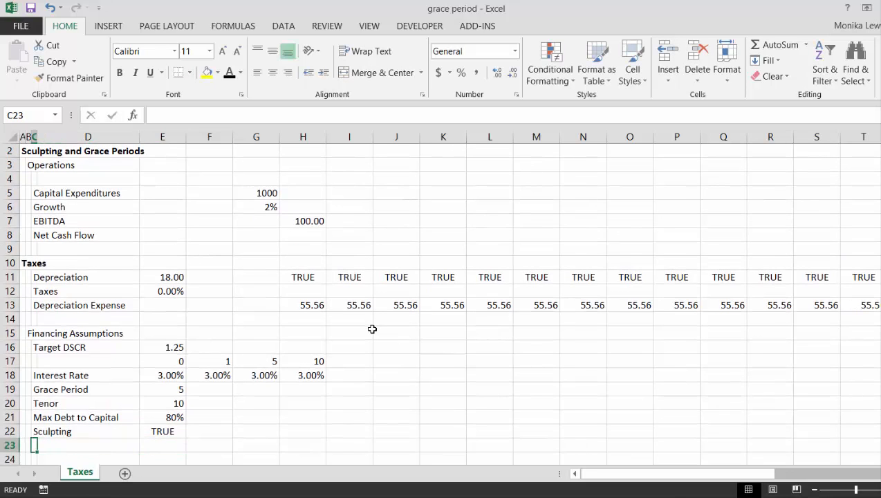
{"action": "type", "text": "Le"}
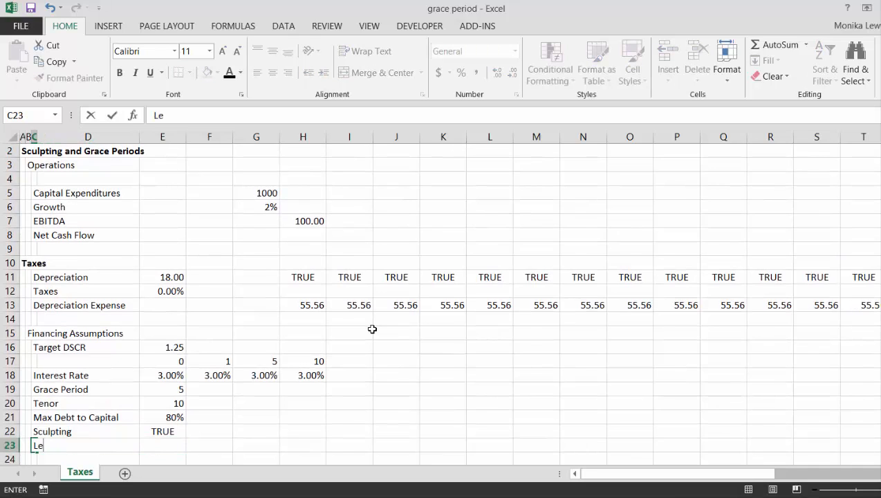
{"action": "type", "text": "vel"}
{"action": "key", "text": "BackSpace"}
{"action": "key", "text": "BackSpace"}
{"action": "key", "text": "BackSpace"}
{"action": "key", "text": "BackSpace"}
{"action": "key", "text": "BackSpace"}
- Label row 23 "Equal Instrallment" in C23 and enter a NOT formula in E23 that reverses the Sculpting value in E22
{"action": "type", "text": "Equal Instrallment"}
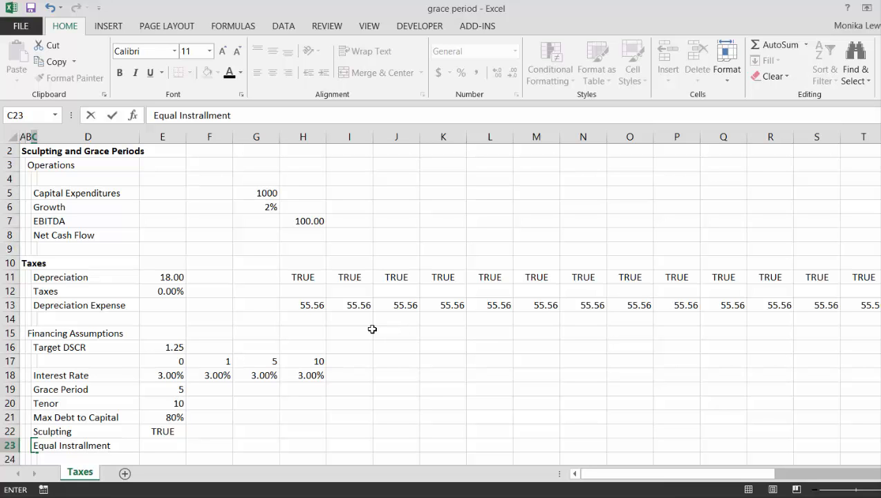
{"action": "key", "text": "Return"}
{"action": "key", "text": "Up"}
{"action": "key", "text": "Right"}
{"action": "key", "text": "Right"}
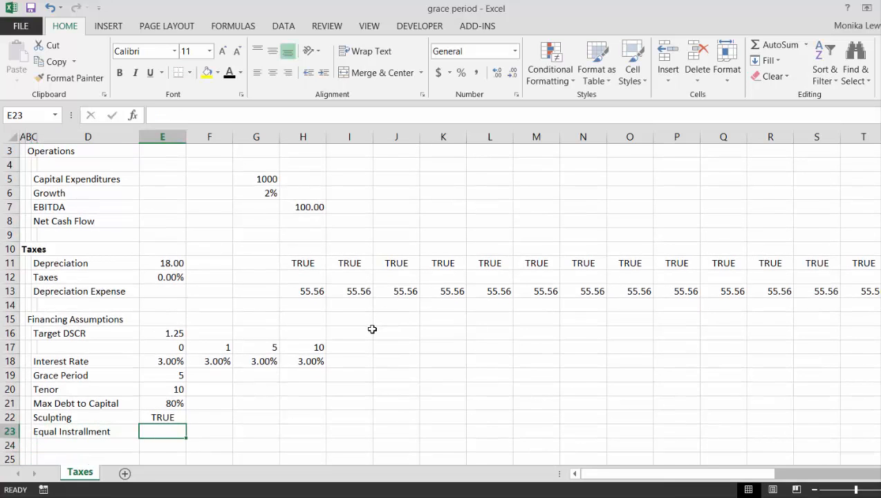
{"action": "type", "text": "=not"}
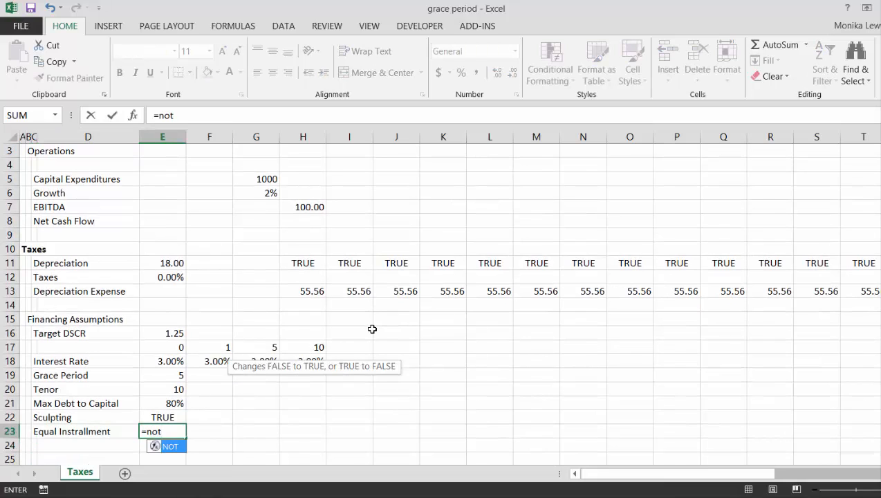
{"action": "key", "text": "Tab"}
{"action": "key", "text": "Up"}
{"action": "key", "text": "Return"}
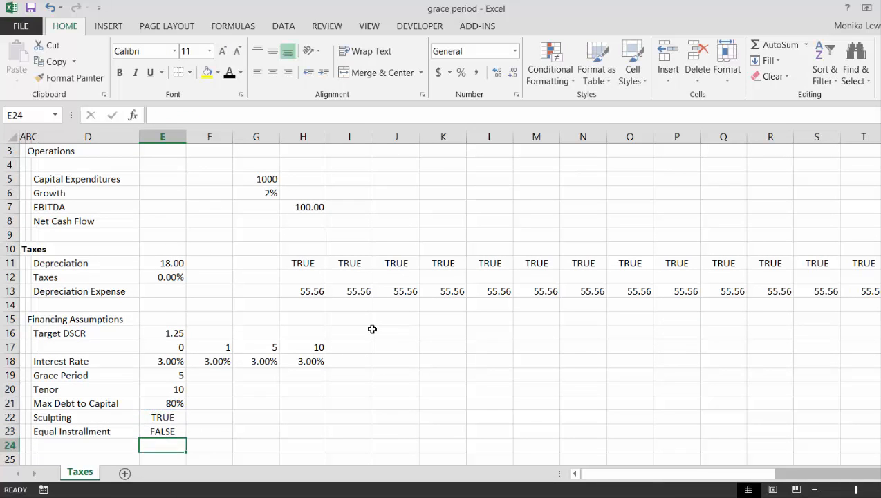
- Insert a small form-control check box in F22 beside the Sculpting value
{"action": "key", "text": "Up"}
{"action": "key", "text": "Up"}
{"action": "key", "text": "Right"}
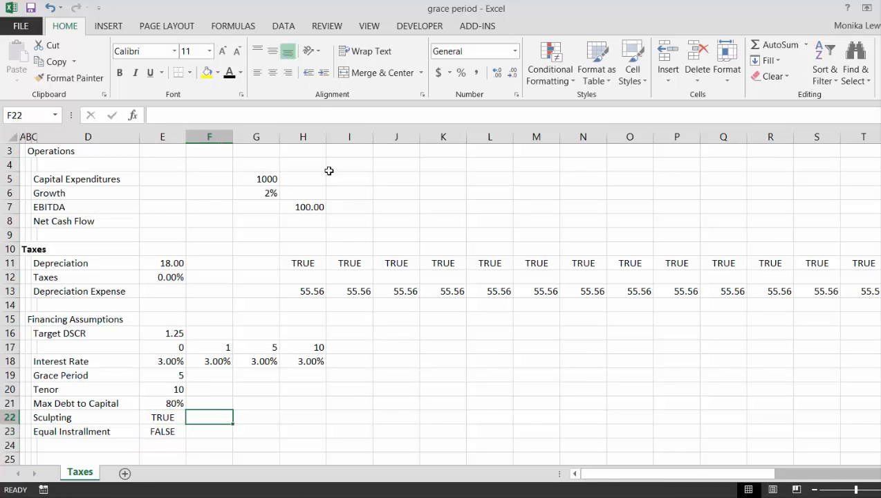
{"action": "left_click", "coordinate": [402, 26]}
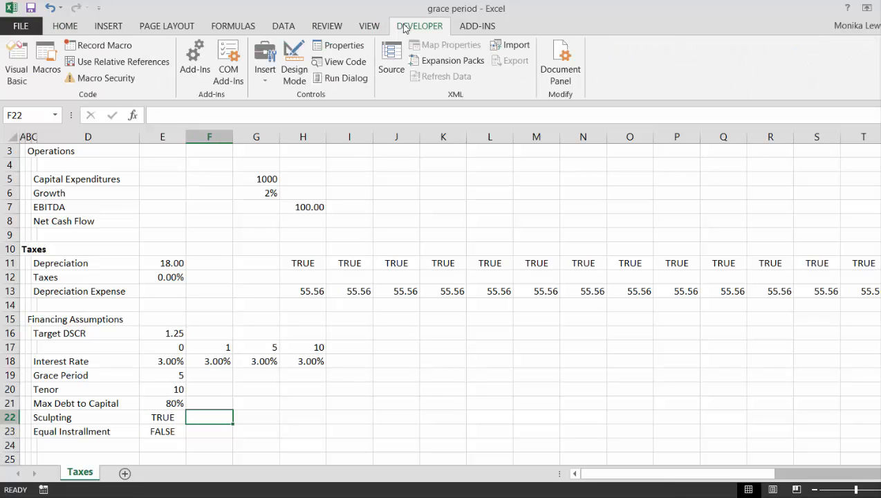
{"action": "left_click", "coordinate": [265, 56]}
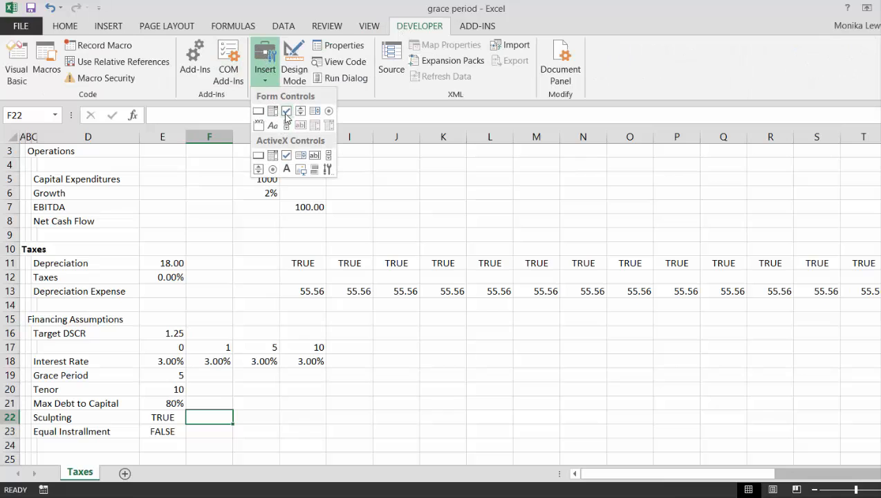
{"action": "left_click", "coordinate": [287, 117]}
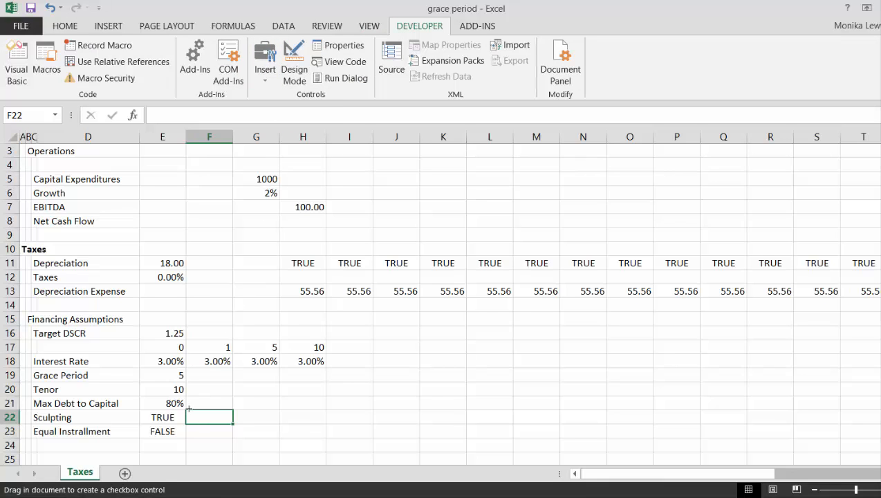
{"action": "left_click_drag", "start_coordinate": [189, 409], "coordinate": [199, 420]}
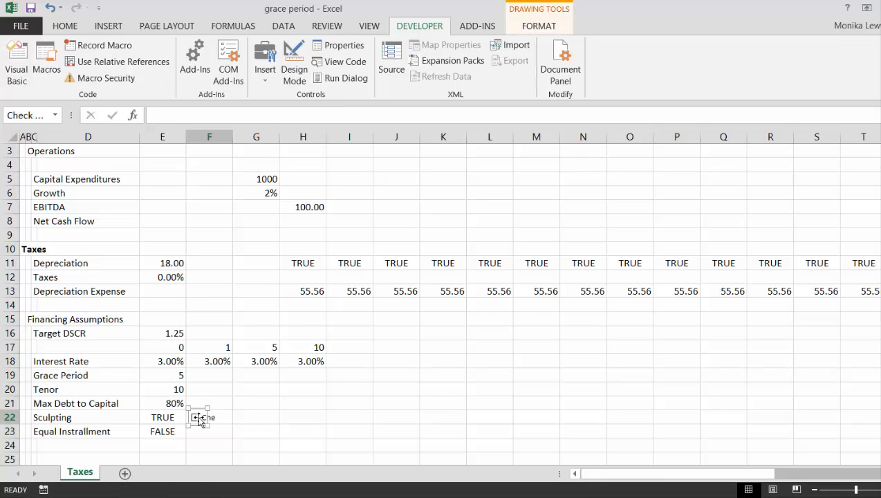
- Link the check box in F22 to cell E22 and remove its caption text
{"action": "right_click", "coordinate": [199, 420]}
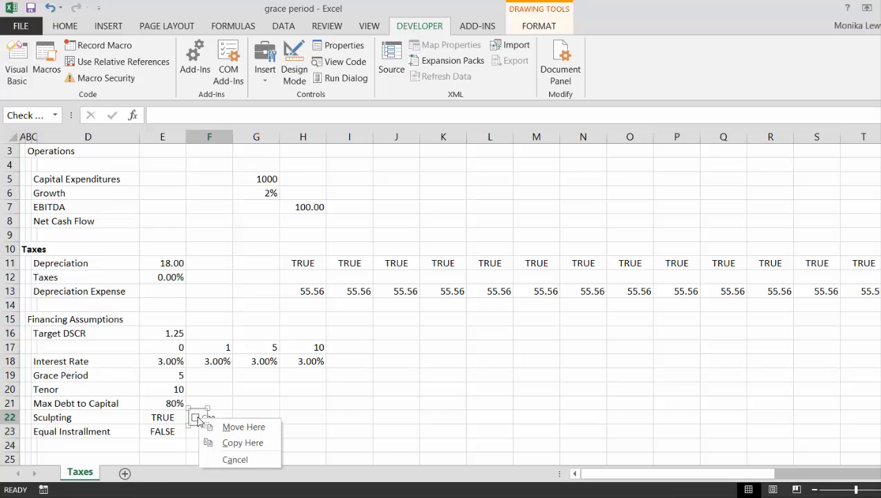
{"action": "right_click", "coordinate": [198, 418]}
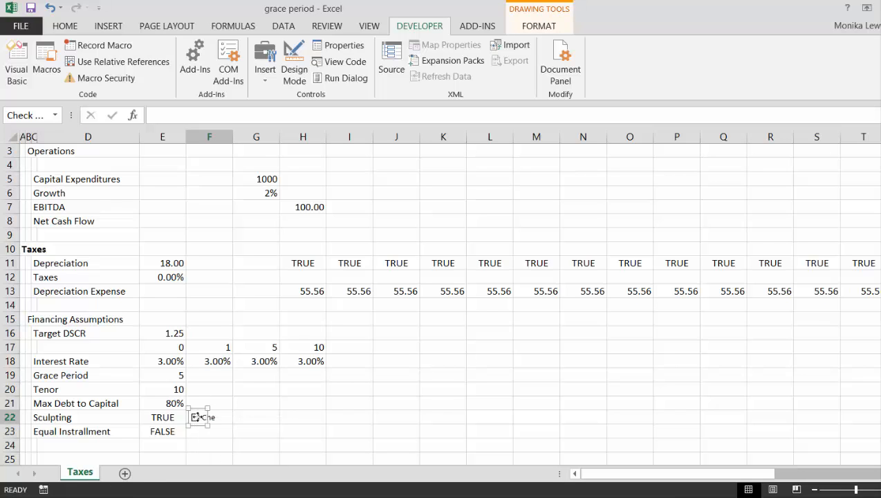
{"action": "right_click", "coordinate": [196, 417]}
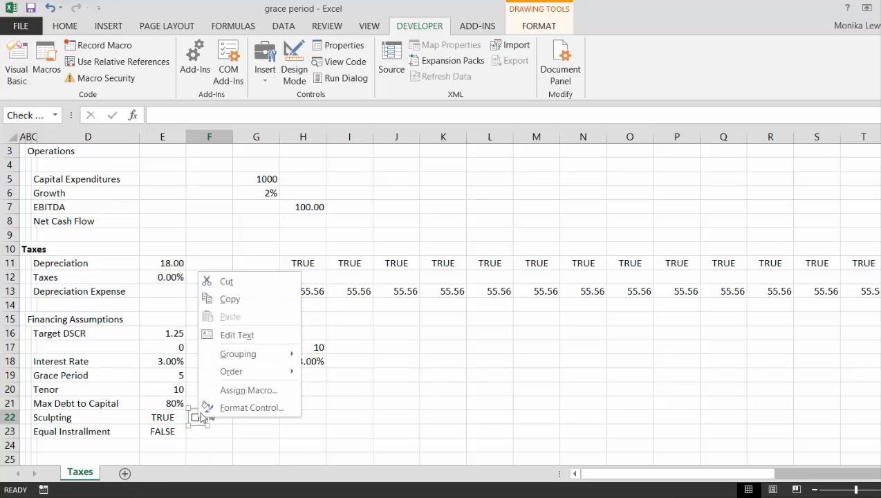
{"action": "left_click", "coordinate": [255, 408]}
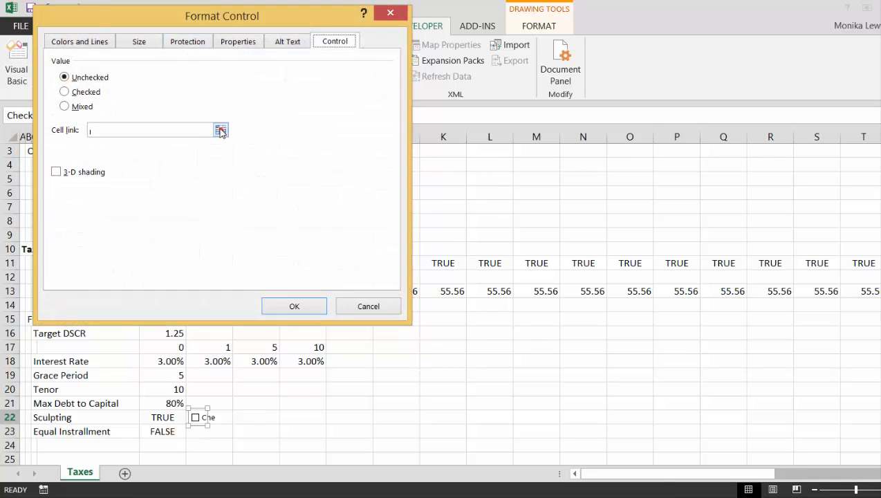
{"action": "left_click", "coordinate": [220, 131]}
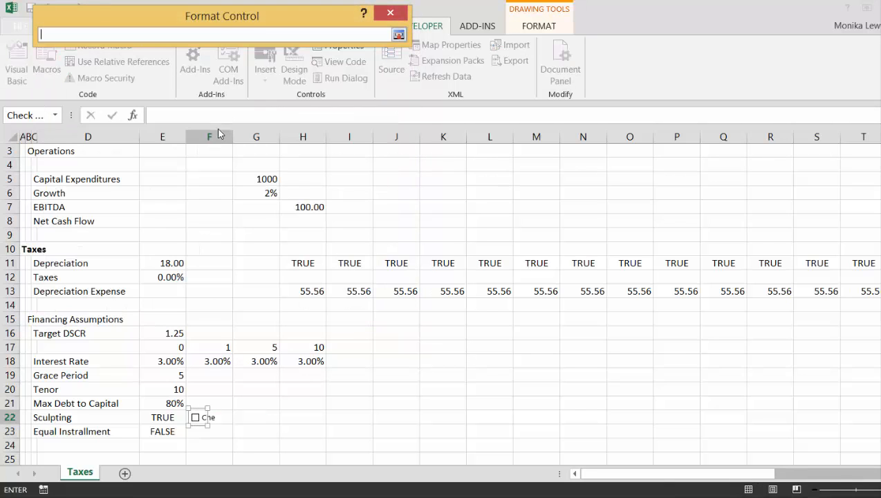
{"action": "left_click", "coordinate": [157, 418]}
{"action": "key", "text": "Return"}
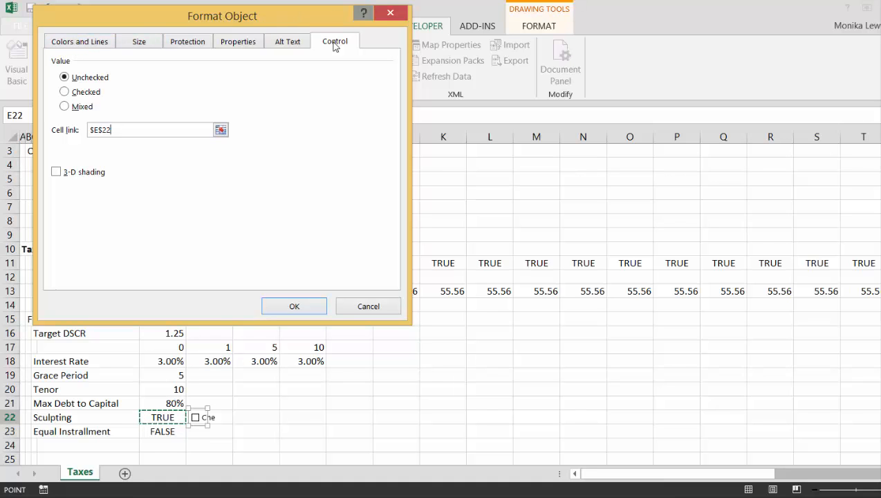
{"action": "left_click", "coordinate": [305, 307]}
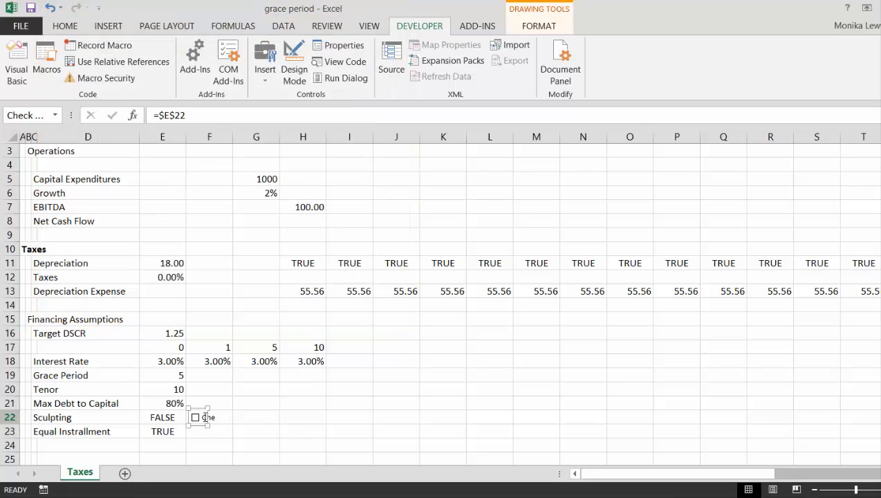
{"action": "left_click", "coordinate": [205, 417]}
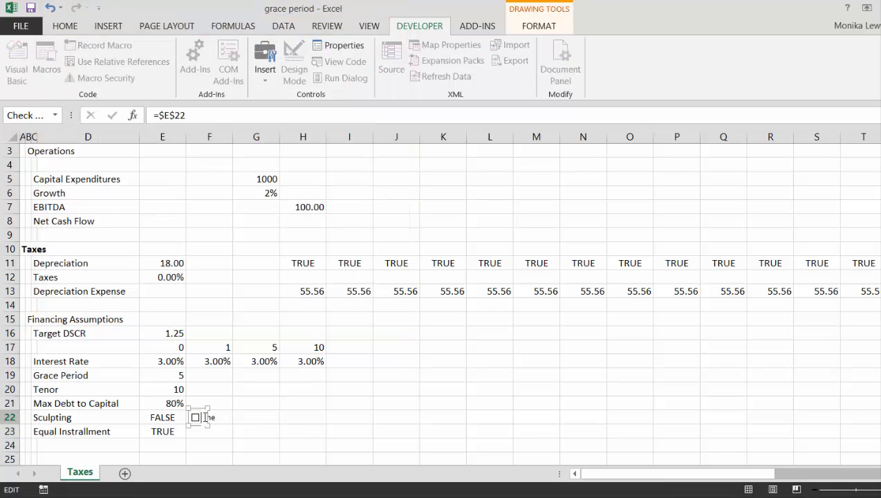
{"action": "left_click", "coordinate": [291, 402]}
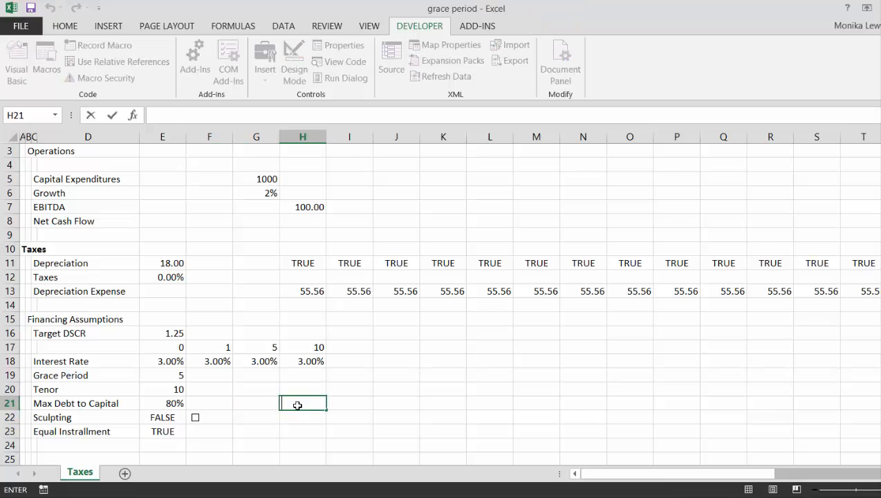
- Toggle the check box several times to test how it switches the Sculpting and Equal Instrallment values
{"action": "left_click", "coordinate": [197, 426]}
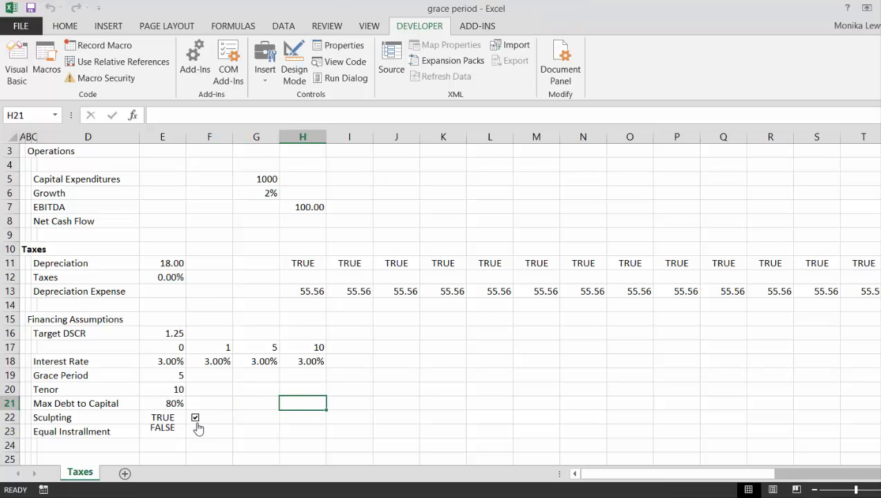
{"action": "left_click", "coordinate": [197, 425]}
{"action": "left_click", "coordinate": [197, 426]}
{"action": "left_click", "coordinate": [197, 425]}
{"action": "left_click", "coordinate": [339, 392]}
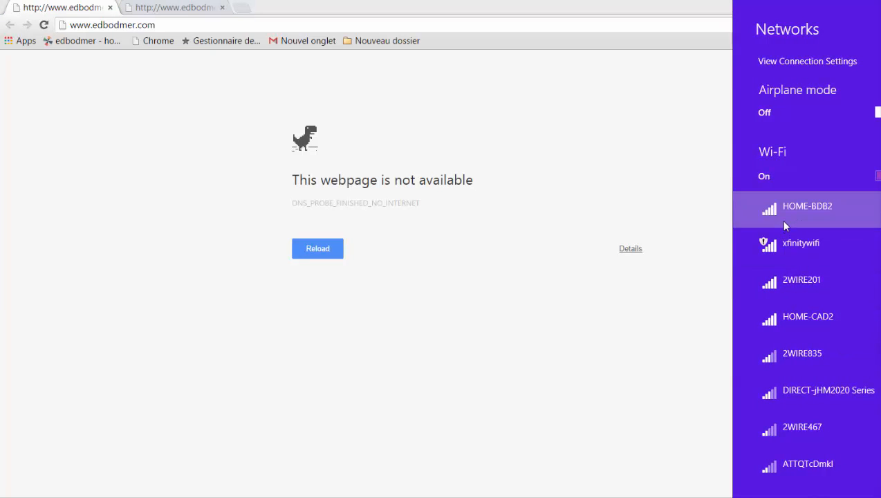
{"action": "left_click", "coordinate": [784, 221]}
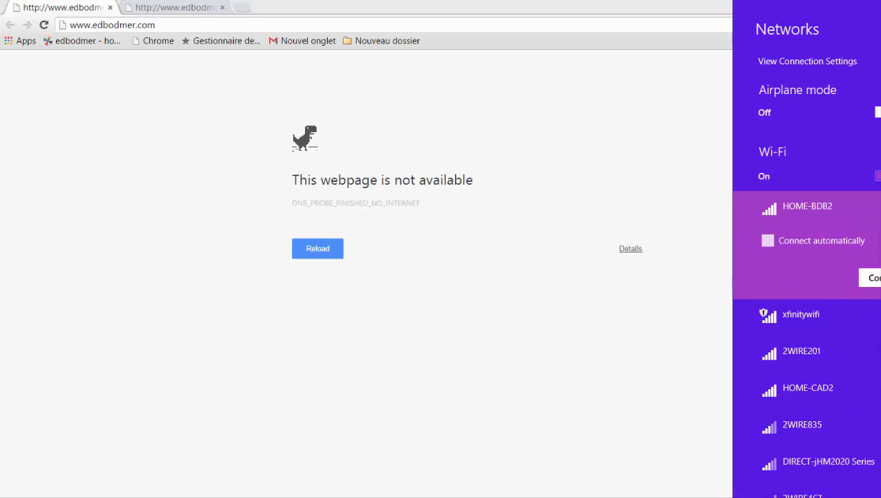
{"action": "left_click", "coordinate": [875, 277]}
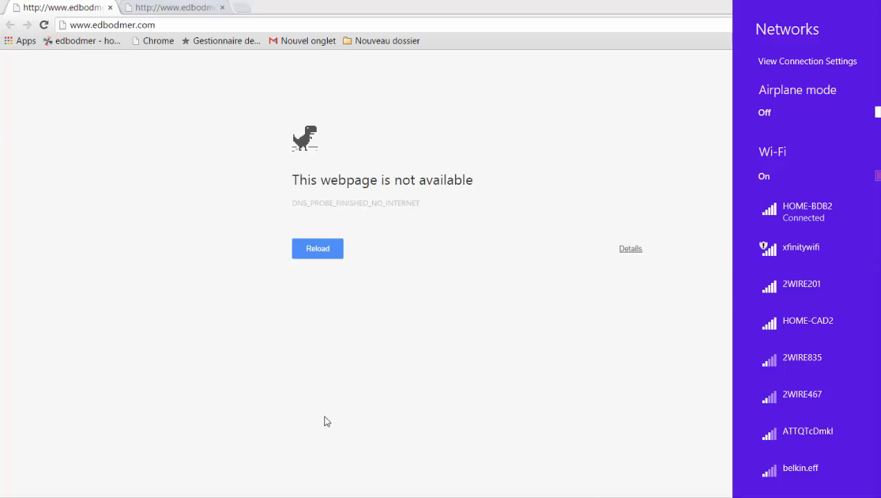
{"action": "left_click", "coordinate": [329, 261]}
{"action": "left_click", "coordinate": [329, 261]}
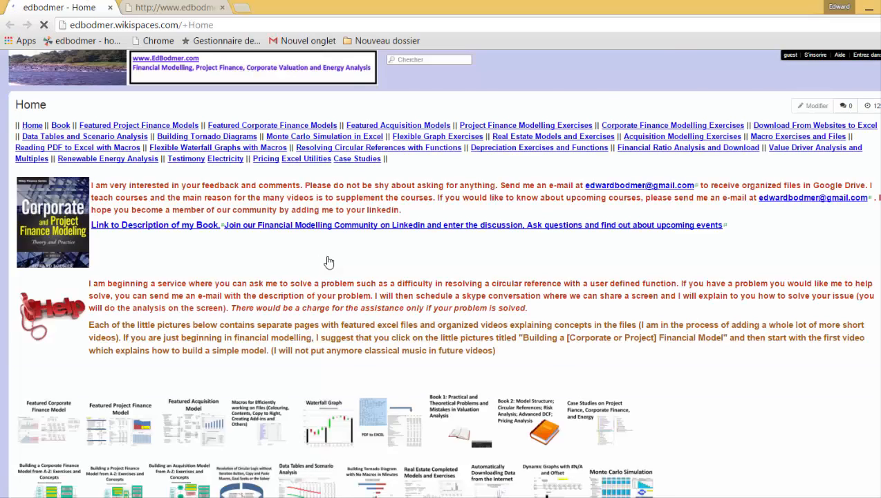
- Look through the home page and PDF to Excel page, and examine the videos and files under Macros for Financial Models
{"action": "scroll", "coordinate": [330, 262], "scroll_direction": "down", "scroll_amount": 3}
{"action": "scroll", "coordinate": [329, 261], "scroll_direction": "down", "scroll_amount": 5}
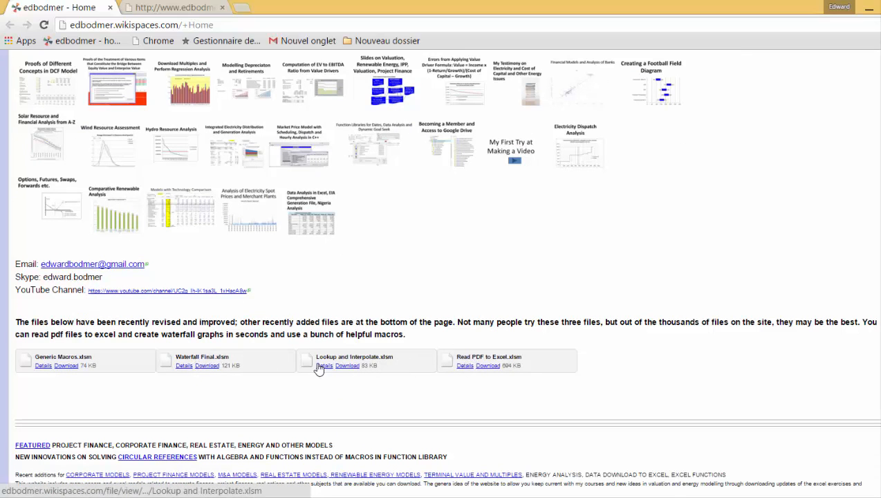
{"action": "scroll", "coordinate": [219, 269], "scroll_direction": "up", "scroll_amount": 1}
{"action": "scroll", "coordinate": [219, 269], "scroll_direction": "up", "scroll_amount": 8}
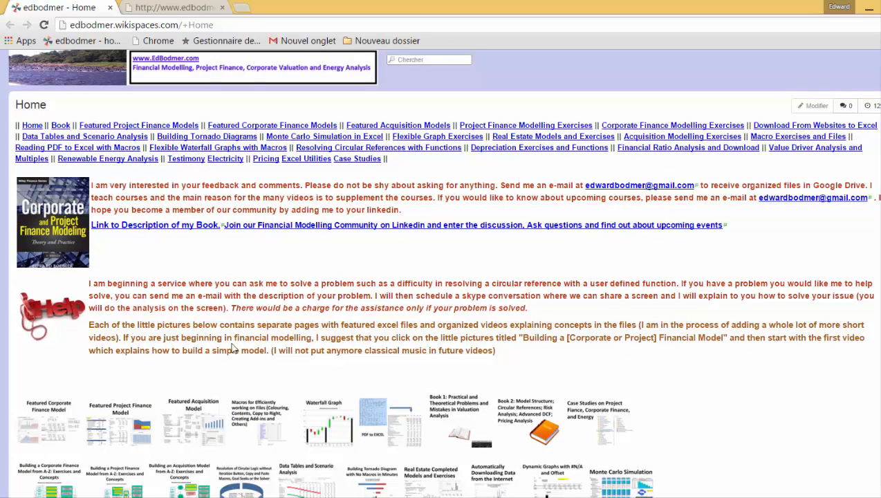
{"action": "left_click", "coordinate": [394, 427]}
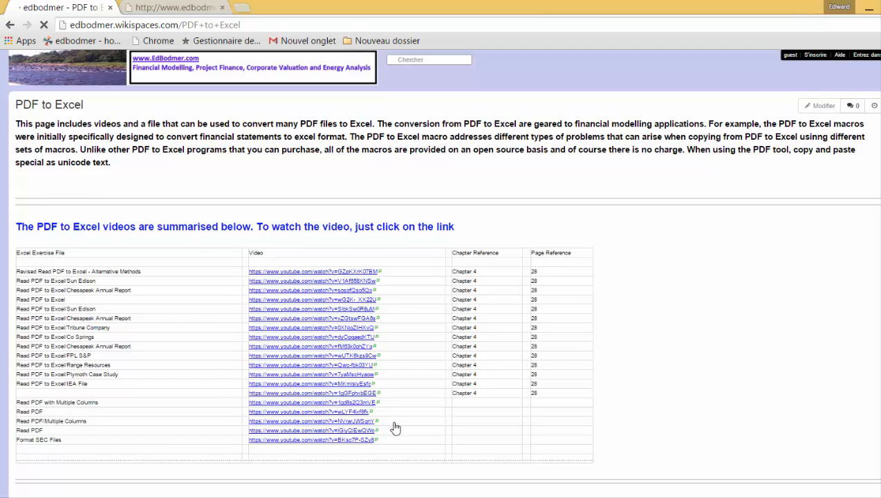
{"action": "left_click", "coordinate": [86, 79]}
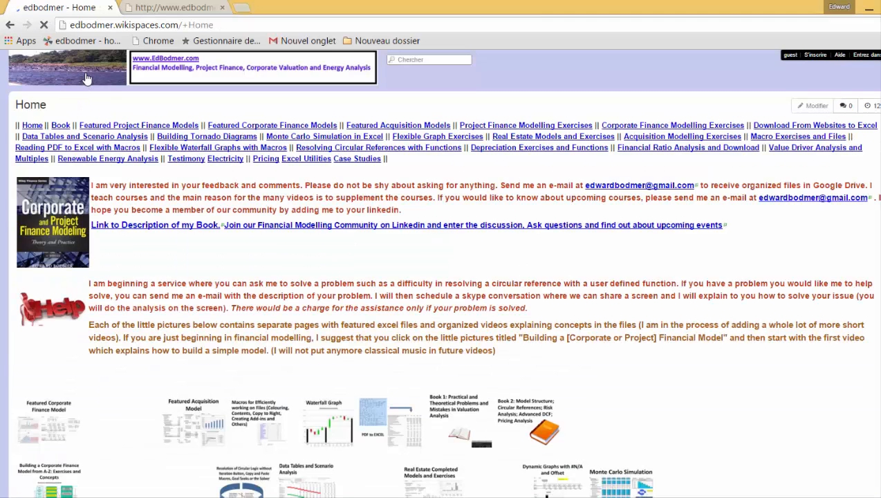
{"action": "left_click", "coordinate": [259, 434]}
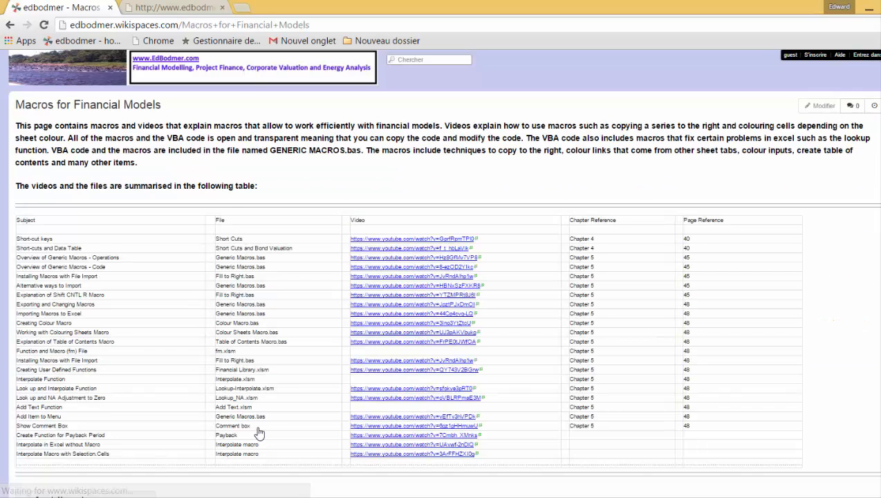
{"action": "scroll", "coordinate": [259, 434], "scroll_direction": "down", "scroll_amount": 3}
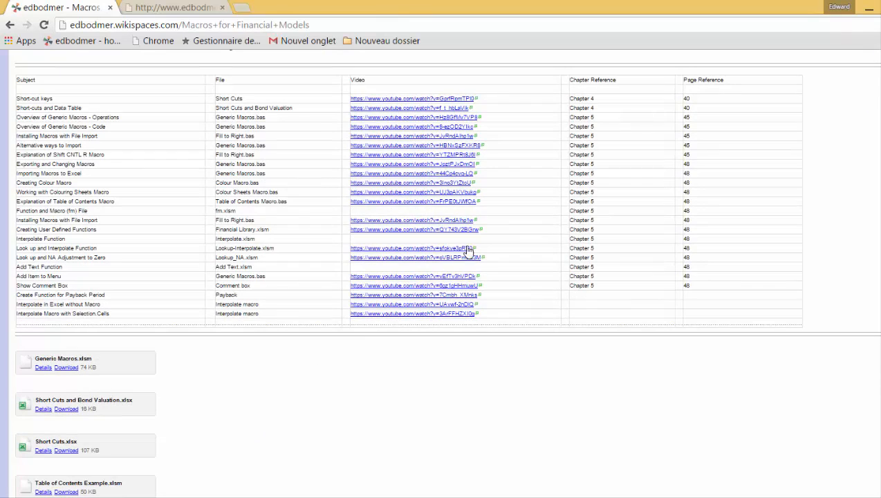
{"action": "left_click", "coordinate": [870, 14]}
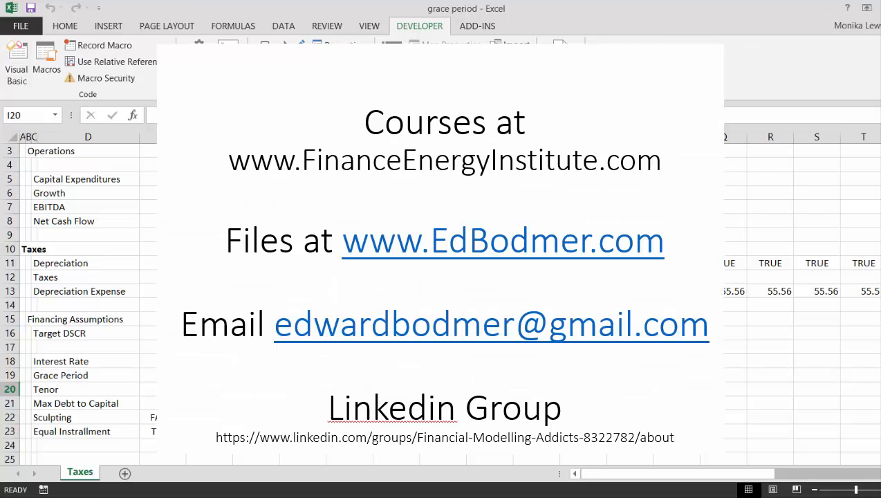
- Open the Generic Macros workbook from the 12. Excel Utilities (fm) folder and run its colouring macro on the grace period sheet
{"action": "mouse_move", "coordinate": [251, 496]}
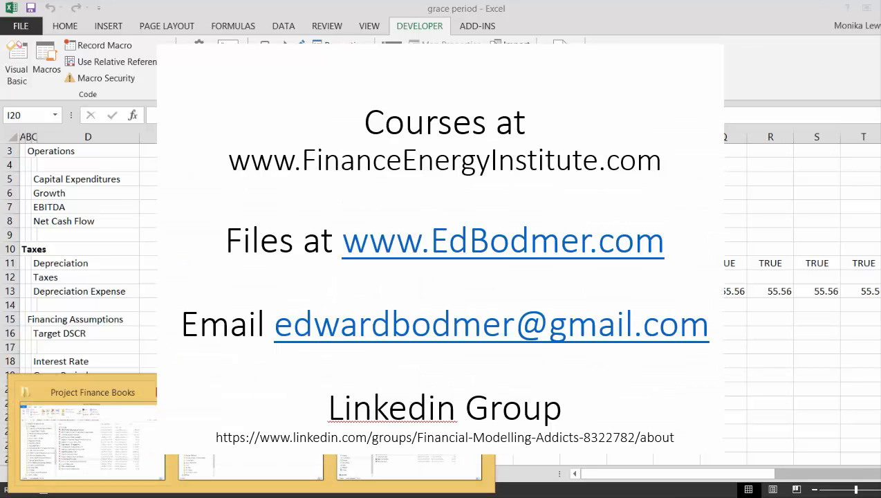
{"action": "left_click", "coordinate": [413, 470]}
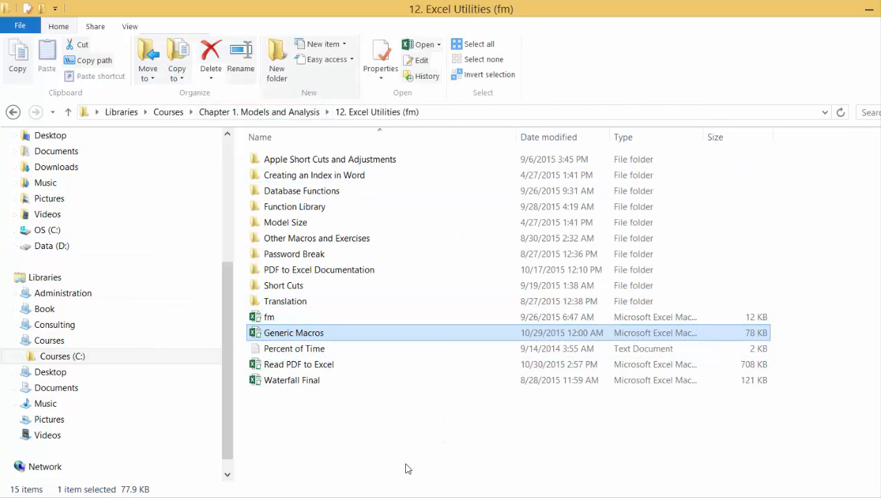
{"action": "double_click", "coordinate": [317, 333]}
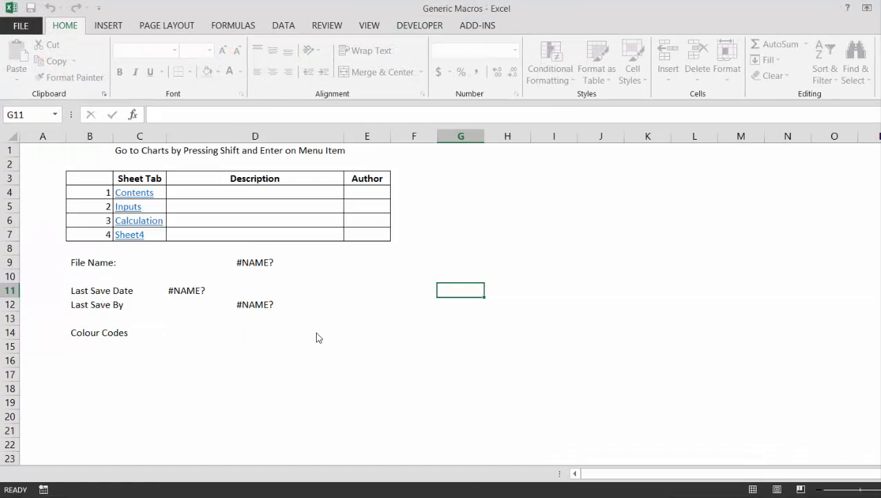
{"action": "key", "text": "ctrl+Tab"}
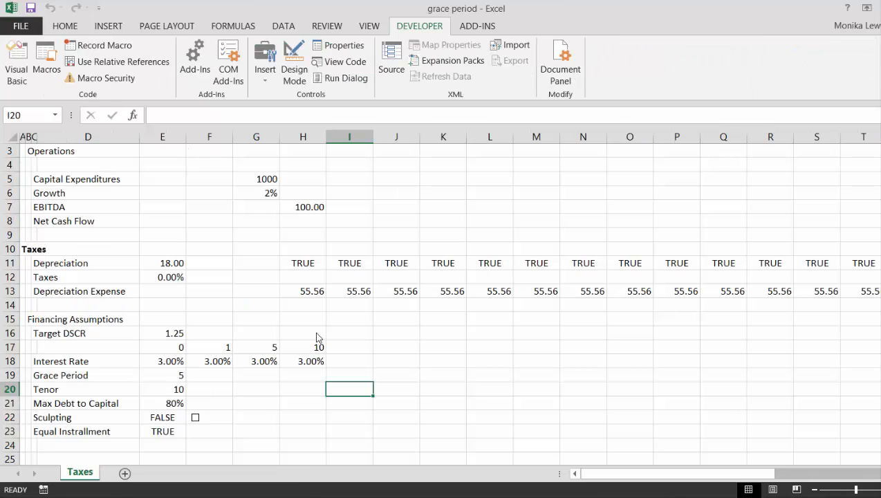
{"action": "key", "text": "ctrl+alt+c"}
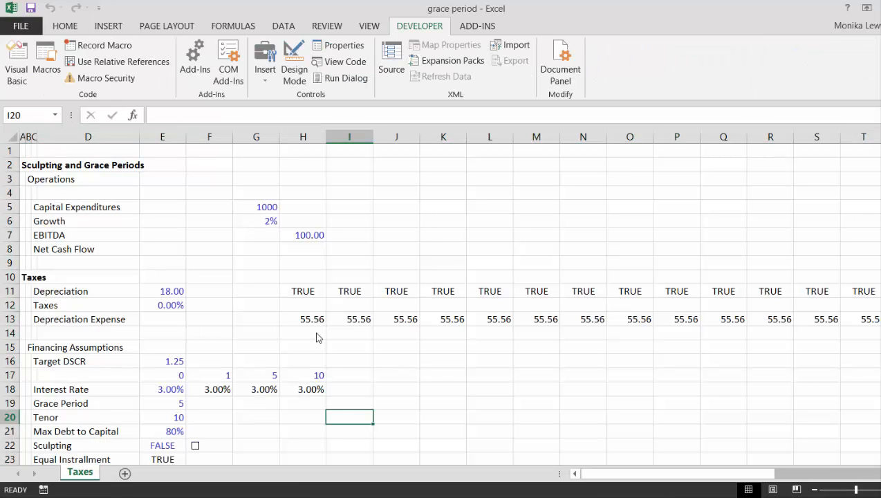
- Label row 4 "Period" in C4, under the Operations heading
{"action": "key", "text": "Up"}
{"action": "key", "text": "Up"}
{"action": "key", "text": "Up"}
{"action": "key", "text": "Up"}
{"action": "key", "text": "Up"}
{"action": "key", "text": "Up"}
{"action": "key", "text": "Up"}
{"action": "key", "text": "Up"}
{"action": "key", "text": "Up"}
{"action": "key", "text": "Up"}
{"action": "key", "text": "Up"}
{"action": "key", "text": "Up"}
{"action": "key", "text": "Up"}
{"action": "key", "text": "Up"}
{"action": "key", "text": "Up"}
{"action": "key", "text": "Up"}
{"action": "key", "text": "Up"}
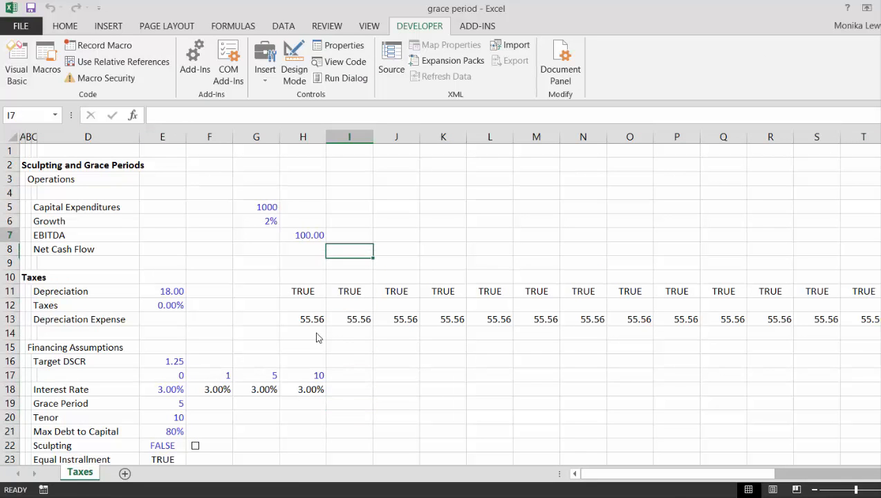
{"action": "key", "text": "Left"}
{"action": "key", "text": "Left"}
{"action": "key", "text": "Left"}
{"action": "key", "text": "Left"}
{"action": "key", "text": "Left"}
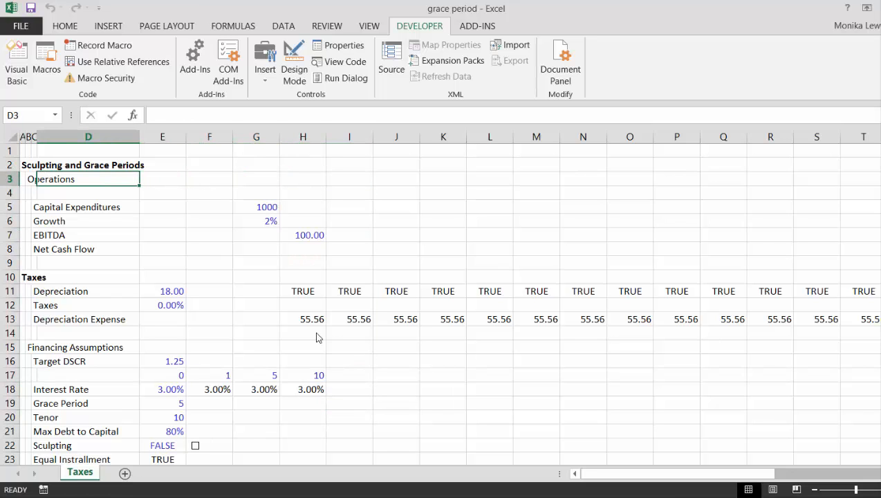
{"action": "key", "text": "Down"}
{"action": "key", "text": "Left"}
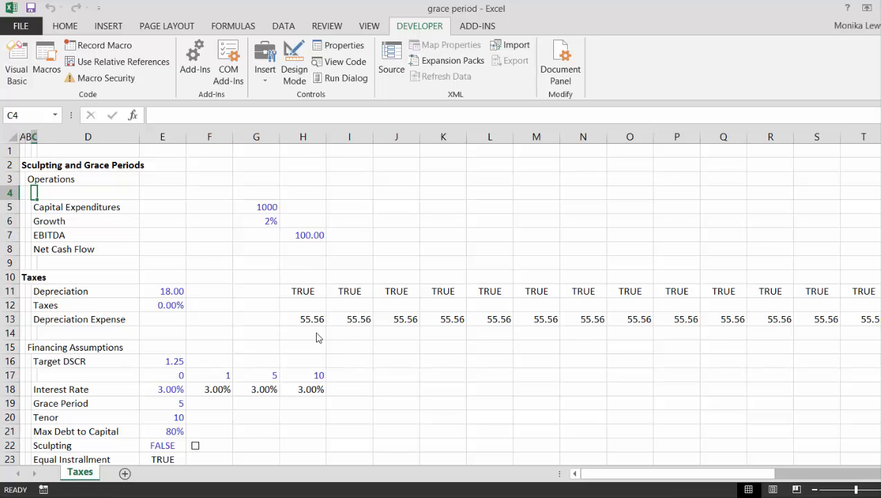
{"action": "type", "text": "Period"}
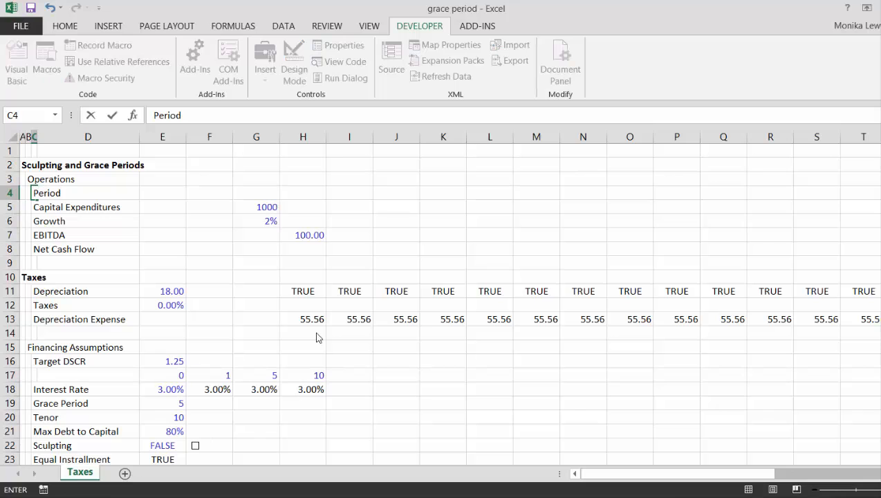
{"action": "key", "text": "Return"}
- Enter 0 as the starting period in G4
{"action": "key", "text": "Up"}
{"action": "key", "text": "Right"}
{"action": "key", "text": "Right"}
{"action": "key", "text": "Right"}
{"action": "key", "text": "Right"}
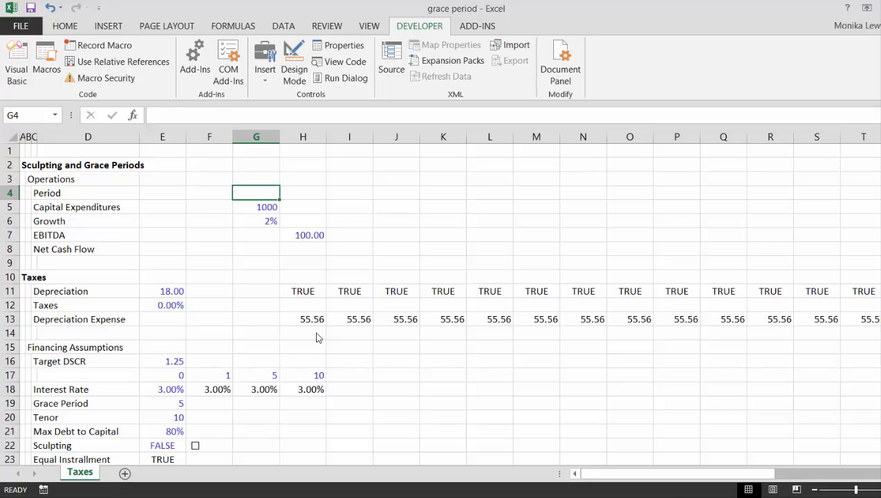
{"action": "type", "text": "0"}
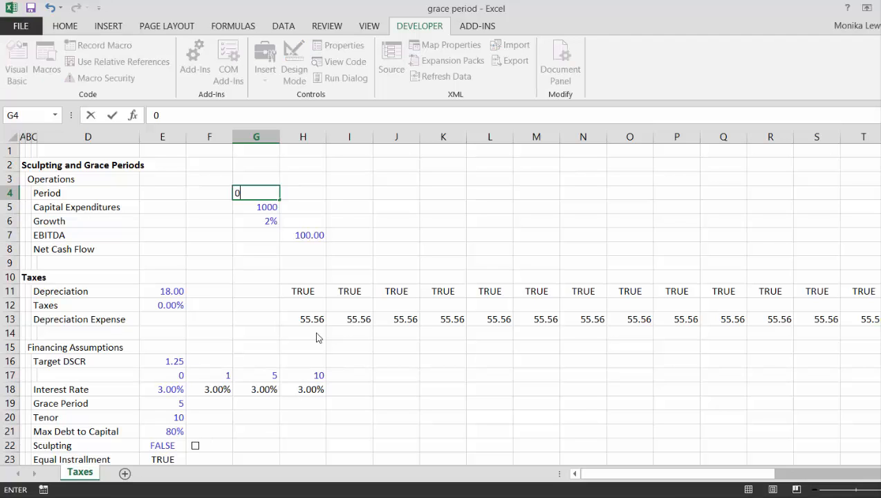
{"action": "key", "text": "Return"}
{"action": "key", "text": "Up"}
{"action": "key", "text": "Right"}
{"action": "type", "text": "="}
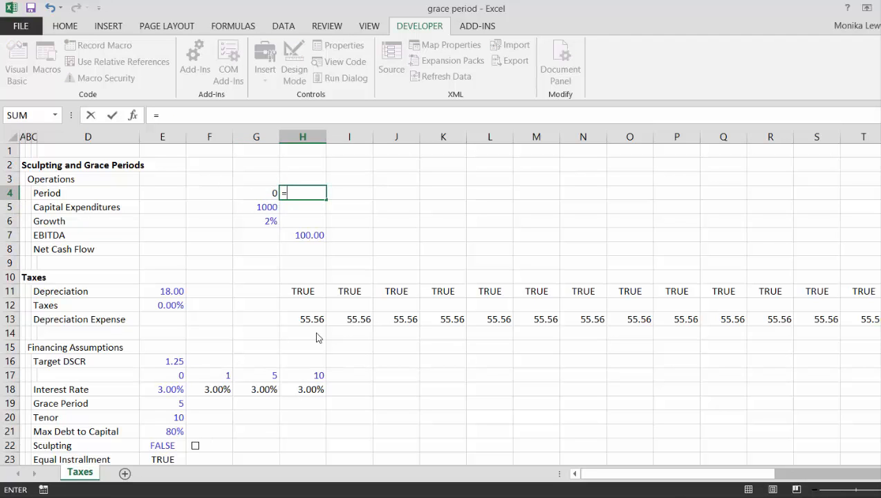
{"action": "key", "text": "Escape"}
{"action": "key", "text": "Left"}
- Fill the period row rightward from G4 as a linear series with step 1 and stop value 30
{"action": "key", "text": "alt"}
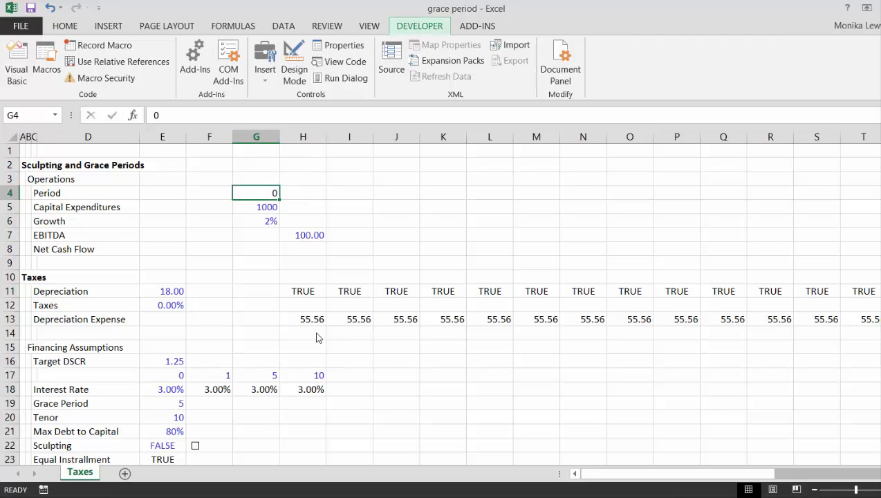
{"action": "key", "text": "e"}
{"action": "key", "text": "i"}
{"action": "key", "text": "s"}
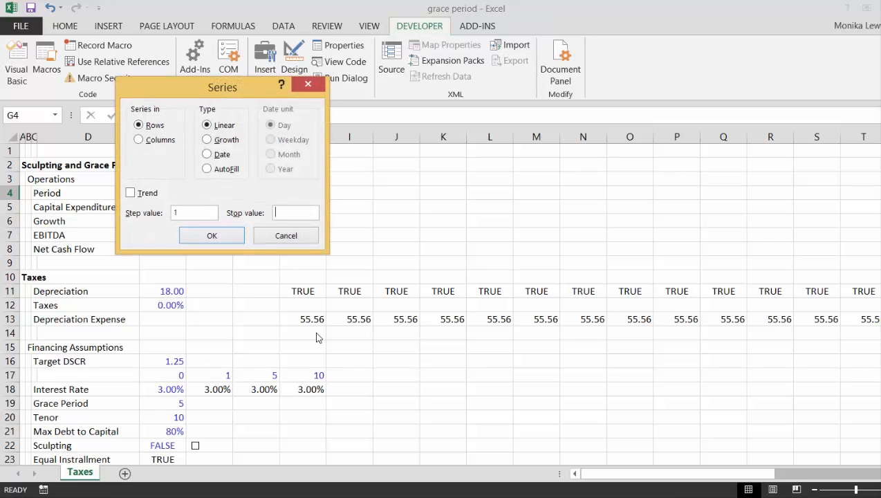
{"action": "type", "text": "30"}
{"action": "key", "text": "Return"}
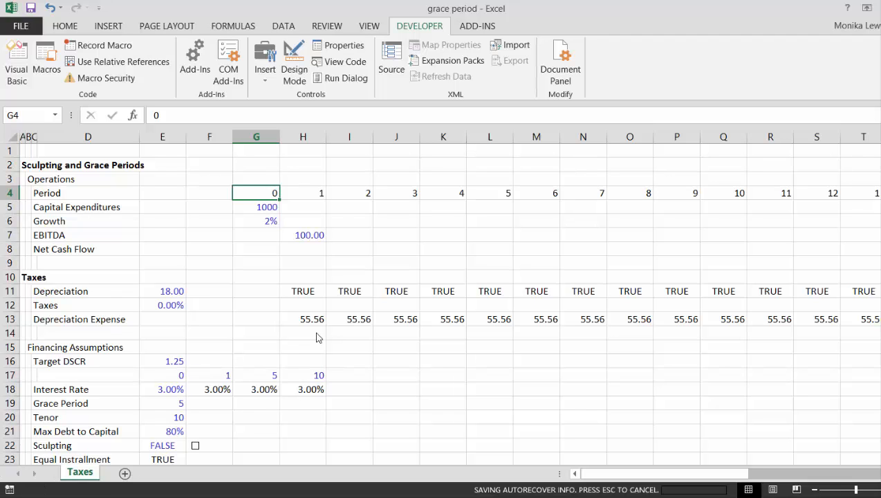
- Insert a blank row between Period and Capital Expenditures
{"action": "key", "text": "Down"}
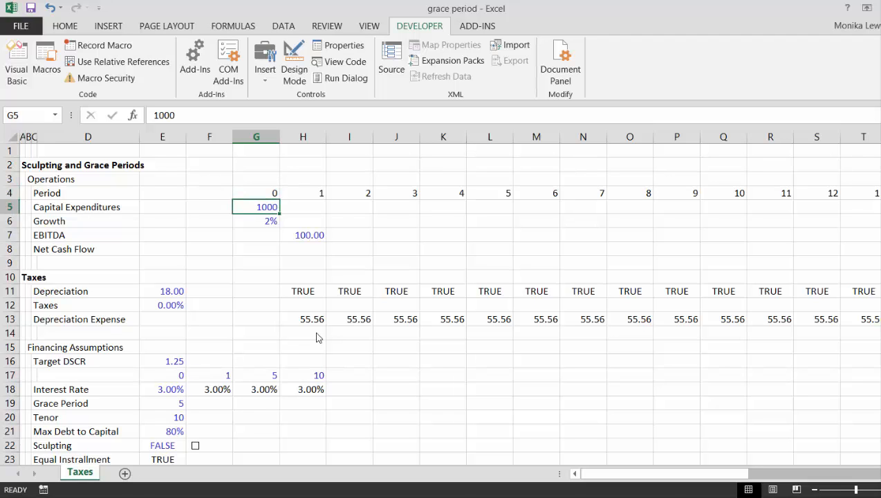
{"action": "key", "text": "shift+space"}
{"action": "key", "text": "ctrl+shift+plus"}
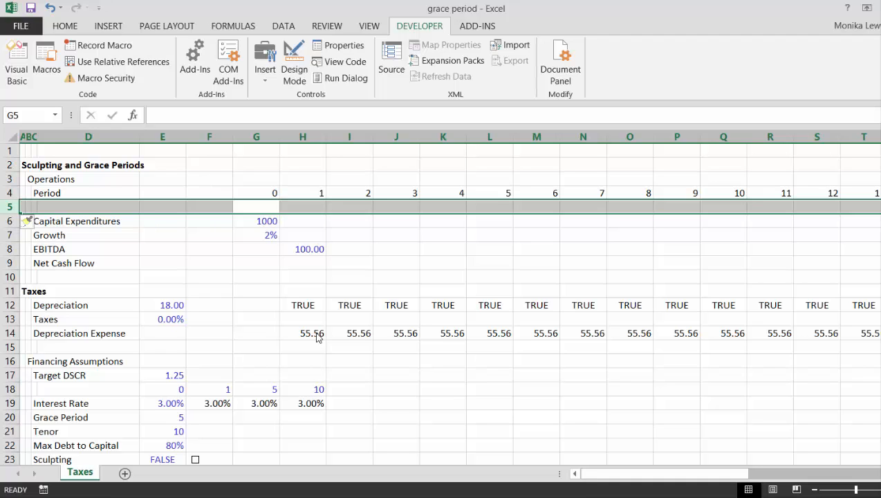
- Look over the operations inputs and the financing assumptions, including the grace period, against the period timeline
{"action": "key", "text": "Down"}
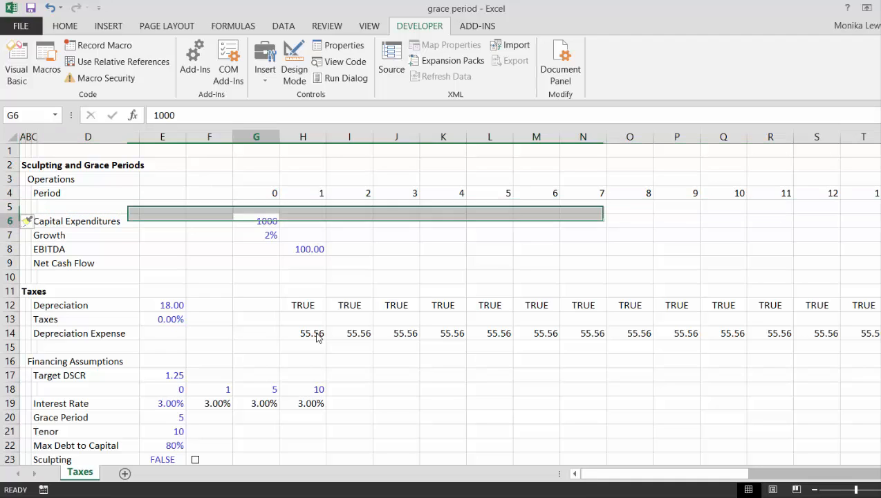
{"action": "key", "text": "Down"}
{"action": "key", "text": "ctrl+Down"}
{"action": "key", "text": "Down"}
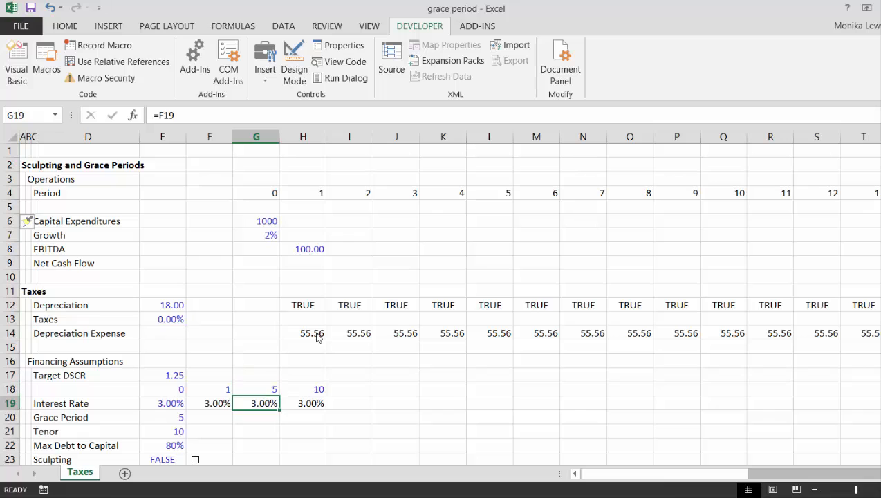
{"action": "key", "text": "Down"}
{"action": "key", "text": "Down"}
{"action": "key", "text": "Down"}
{"action": "key", "text": "Down"}
{"action": "key", "text": "Down"}
{"action": "key", "text": "Up"}
{"action": "key", "text": "Up"}
{"action": "key", "text": "Up"}
{"action": "key", "text": "Up"}
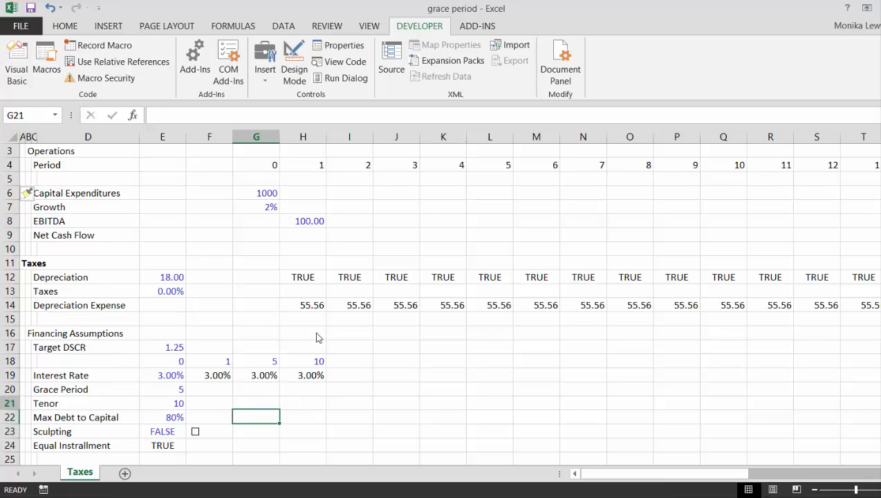
{"action": "key", "text": "Left"}
{"action": "key", "text": "Left"}
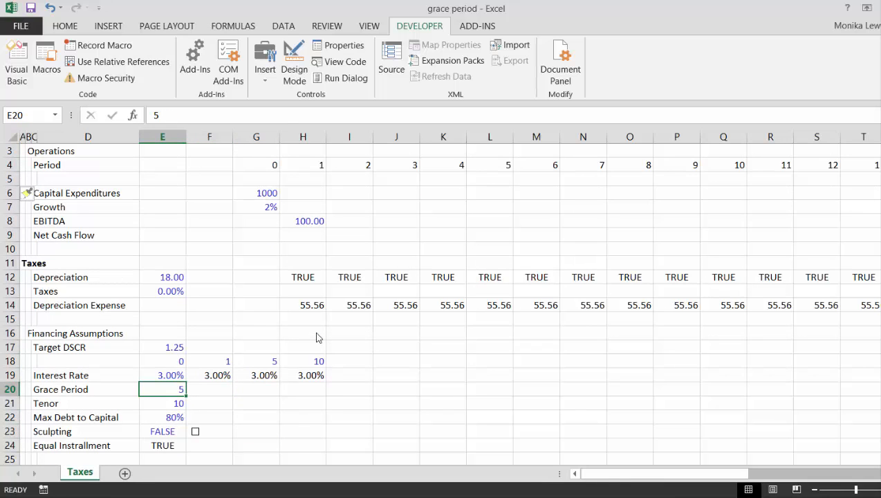
{"action": "key", "text": "Up"}
{"action": "key", "text": "Up"}
{"action": "key", "text": "Up"}
{"action": "key", "text": "Up"}
{"action": "key", "text": "Up"}
{"action": "key", "text": "Up"}
{"action": "key", "text": "Up"}
{"action": "key", "text": "Up"}
{"action": "key", "text": "Up"}
{"action": "key", "text": "Up"}
{"action": "key", "text": "Up"}
{"action": "key", "text": "Up"}
{"action": "key", "text": "Up"}
{"action": "key", "text": "Right"}
{"action": "key", "text": "Right"}
{"action": "key", "text": "Right"}
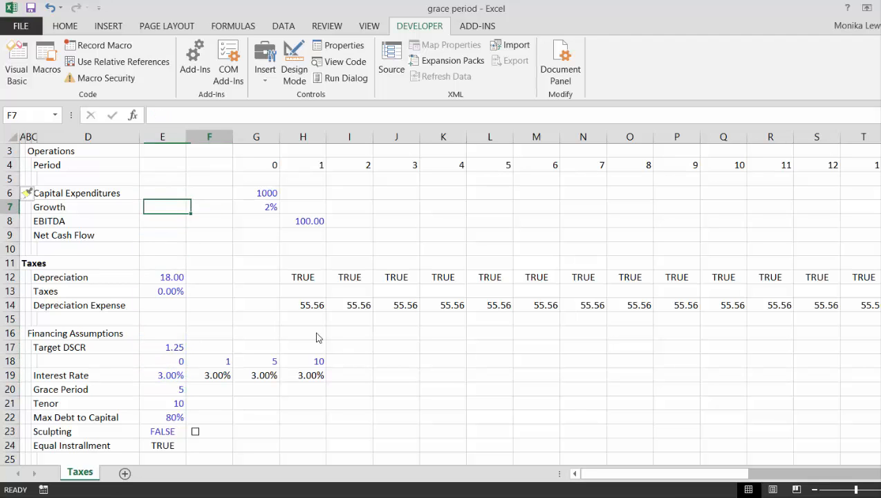
{"action": "key", "text": "Down"}
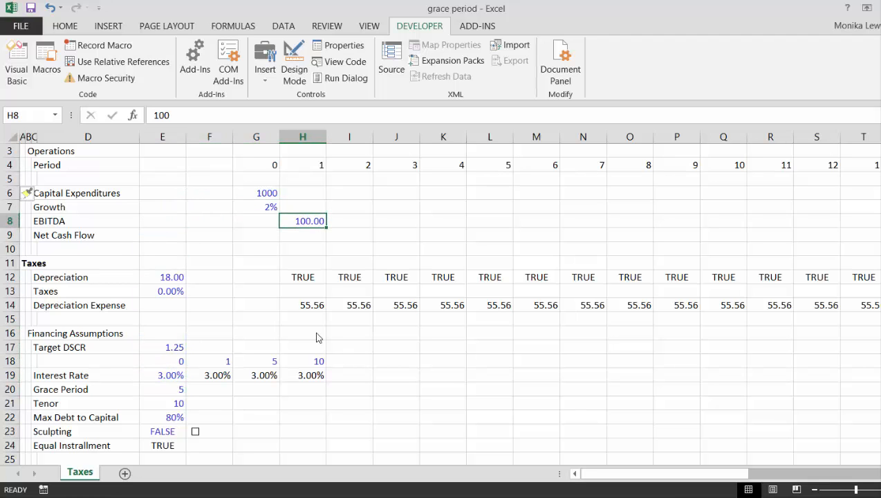
{"action": "key", "text": "Down"}
{"action": "key", "text": "Down"}
{"action": "key", "text": "Down"}
{"action": "key", "text": "Down"}
{"action": "key", "text": "Down"}
{"action": "key", "text": "Down"}
{"action": "key", "text": "Down"}
{"action": "key", "text": "Down"}
{"action": "key", "text": "Down"}
{"action": "key", "text": "Down"}
{"action": "key", "text": "Down"}
{"action": "key", "text": "Down"}
{"action": "key", "text": "Down"}
{"action": "key", "text": "Down"}
{"action": "key", "text": "Down"}
{"action": "key", "text": "Down"}
{"action": "key", "text": "Down"}
{"action": "key", "text": "Down"}
{"action": "key", "text": "Down"}
{"action": "key", "text": "Down"}
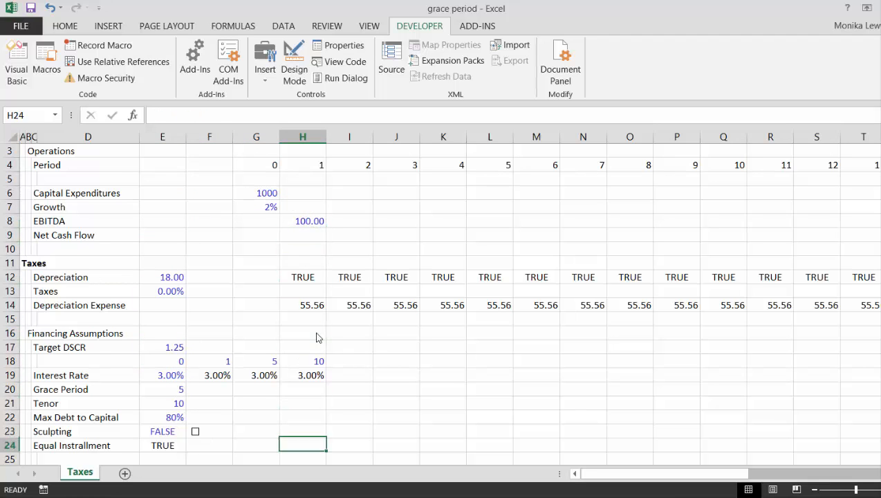
{"action": "key", "text": "Up"}
{"action": "key", "text": "Up"}
{"action": "key", "text": "Up"}
{"action": "key", "text": "Up"}
{"action": "key", "text": "Up"}
{"action": "key", "text": "Up"}
{"action": "key", "text": "Up"}
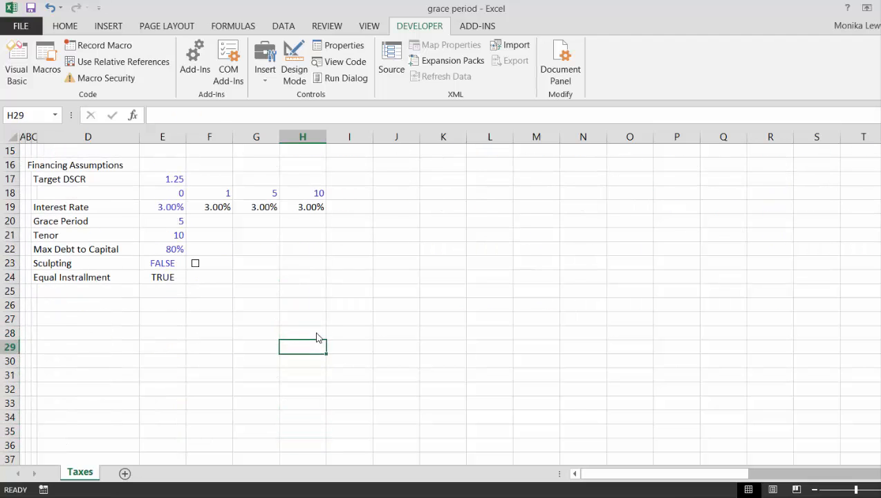
- Enter the label "Grace Period" in I30, in the empty area below the financing assumptions
{"action": "key", "text": "Down"}
{"action": "key", "text": "Down"}
{"action": "key", "text": "Down"}
{"action": "key", "text": "Up"}
{"action": "key", "text": "Up"}
{"action": "key", "text": "Right"}
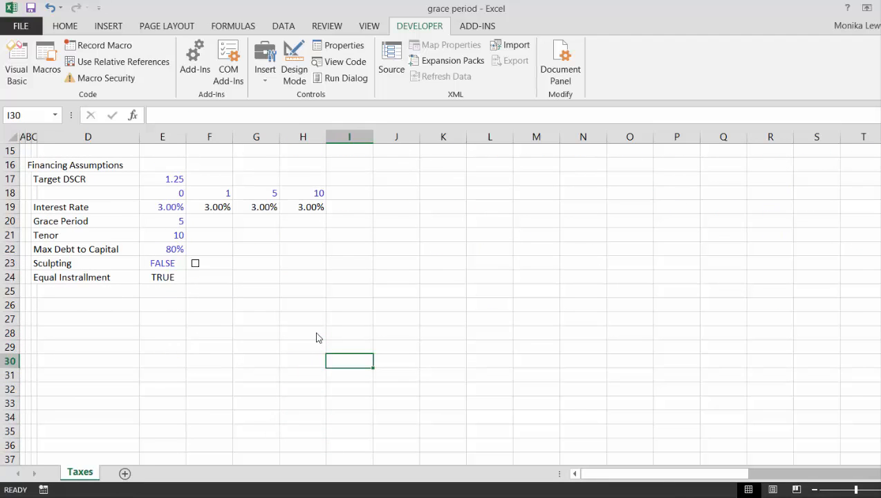
{"action": "type", "text": "Grac"}
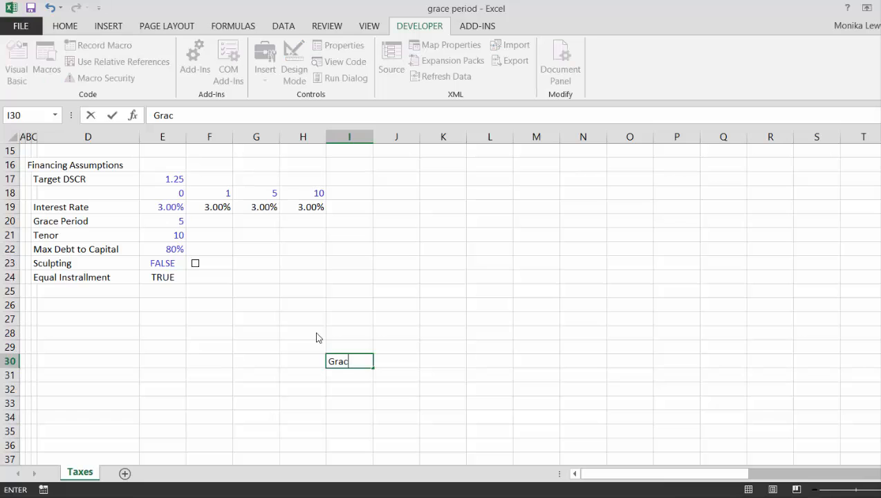
{"action": "type", "text": "e Period"}
{"action": "key", "text": "ctrl+Return"}
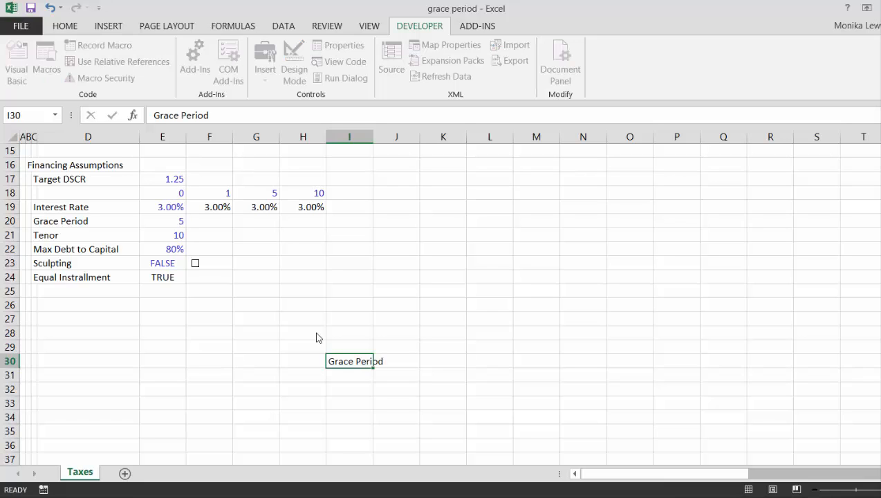
- Link K30, beside the new Grace Period label, to the grace period assumption in E20
{"action": "key", "text": "Right"}
{"action": "key", "text": "Right"}
{"action": "type", "text": "="}
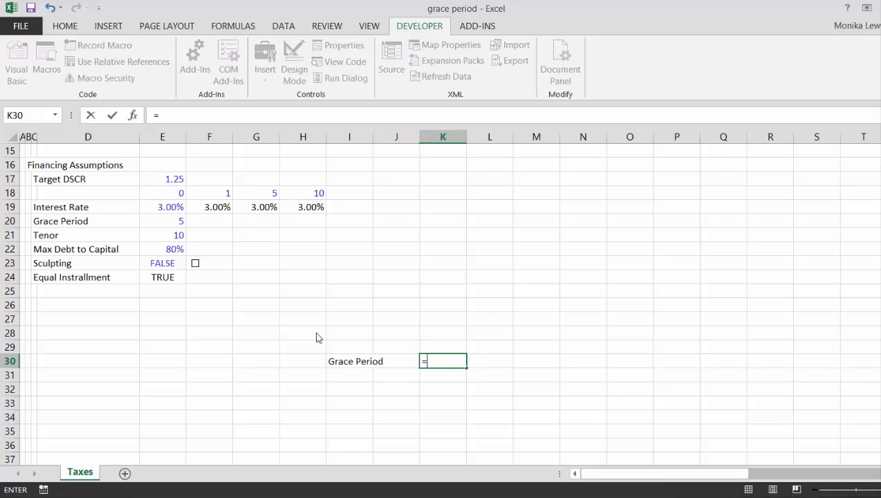
{"action": "key", "text": "Up"}
{"action": "key", "text": "Up"}
{"action": "key", "text": "Up"}
{"action": "key", "text": "Up"}
{"action": "key", "text": "Up"}
{"action": "key", "text": "Up"}
{"action": "key", "text": "Up"}
{"action": "key", "text": "Up"}
{"action": "key", "text": "Up"}
{"action": "key", "text": "Up"}
{"action": "key", "text": "Up"}
{"action": "key", "text": "Up"}
{"action": "key", "text": "Up"}
{"action": "key", "text": "Up"}
{"action": "key", "text": "Up"}
{"action": "key", "text": "Up"}
{"action": "key", "text": "Up"}
{"action": "key", "text": "Up"}
{"action": "key", "text": "Up"}
{"action": "key", "text": "Up"}
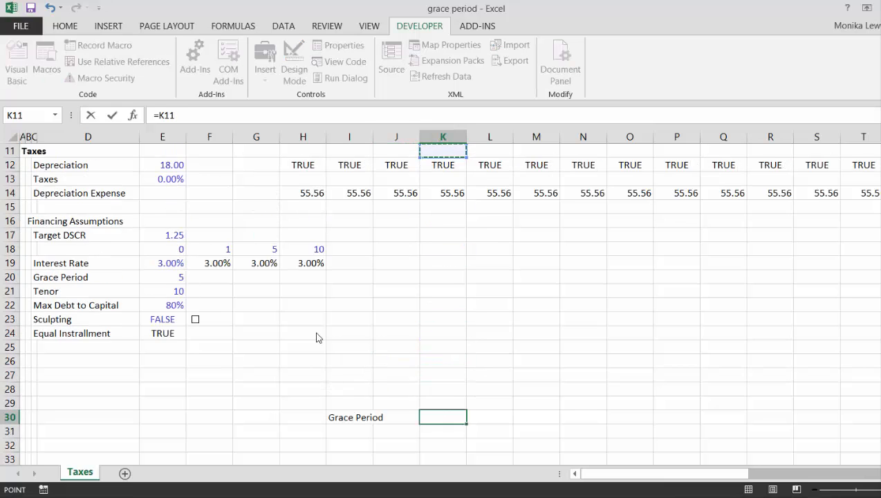
{"action": "key", "text": "Up"}
{"action": "key", "text": "Up"}
{"action": "key", "text": "Up"}
{"action": "key", "text": "Down"}
{"action": "key", "text": "Down"}
{"action": "key", "text": "Down"}
{"action": "key", "text": "Down"}
{"action": "key", "text": "Down"}
{"action": "key", "text": "Down"}
{"action": "key", "text": "Down"}
{"action": "key", "text": "Down"}
{"action": "key", "text": "Down"}
{"action": "key", "text": "Down"}
{"action": "key", "text": "Down"}
{"action": "key", "text": "Down"}
{"action": "key", "text": "Down"}
{"action": "key", "text": "Down"}
{"action": "key", "text": "Down"}
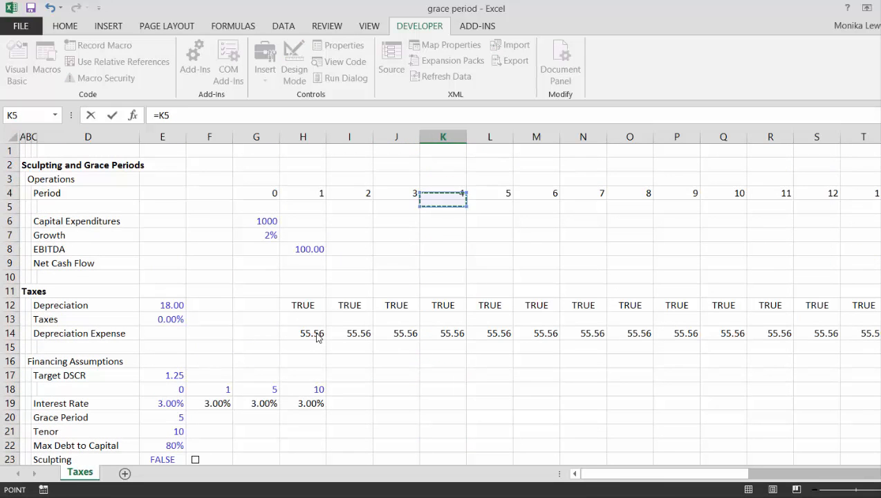
{"action": "key", "text": "Left"}
{"action": "key", "text": "Left"}
{"action": "key", "text": "Left"}
{"action": "key", "text": "Left"}
{"action": "key", "text": "Left"}
{"action": "key", "text": "Down"}
{"action": "key", "text": "Down"}
{"action": "key", "text": "Down"}
{"action": "key", "text": "Down"}
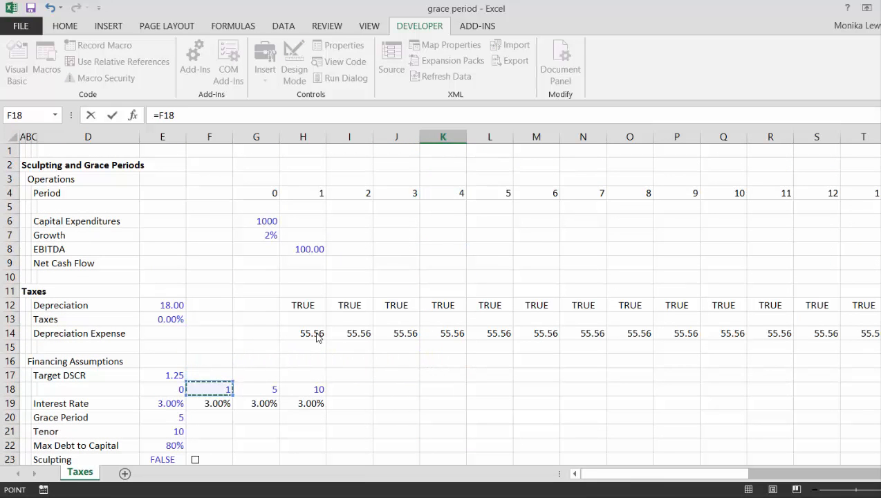
{"action": "key", "text": "Left"}
{"action": "key", "text": "Return"}
- Set the Grace Period assumption in E20 to 3
{"action": "key", "text": "Up"}
{"action": "key", "text": "Up"}
{"action": "key", "text": "Up"}
{"action": "key", "text": "Up"}
{"action": "key", "text": "Up"}
{"action": "key", "text": "Up"}
{"action": "key", "text": "Up"}
{"action": "key", "text": "Up"}
{"action": "key", "text": "Up"}
{"action": "key", "text": "Up"}
{"action": "key", "text": "Up"}
{"action": "key", "text": "Up"}
{"action": "key", "text": "Up"}
{"action": "key", "text": "Up"}
{"action": "key", "text": "Up"}
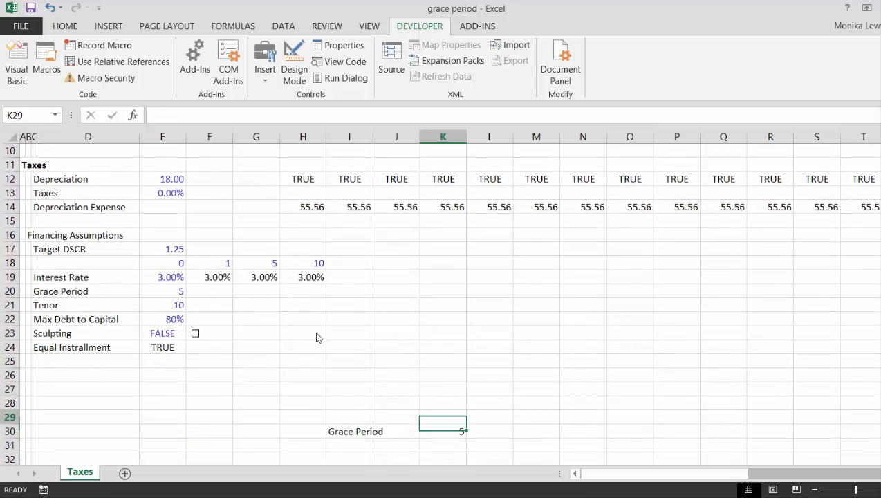
{"action": "key", "text": "Up"}
{"action": "key", "text": "Up"}
{"action": "key", "text": "Up"}
{"action": "key", "text": "Up"}
{"action": "key", "text": "Left"}
{"action": "key", "text": "Left"}
{"action": "key", "text": "Left"}
{"action": "key", "text": "Left"}
{"action": "key", "text": "Left"}
{"action": "key", "text": "Left"}
{"action": "key", "text": "Left"}
{"action": "key", "text": "Left"}
{"action": "key", "text": "Down"}
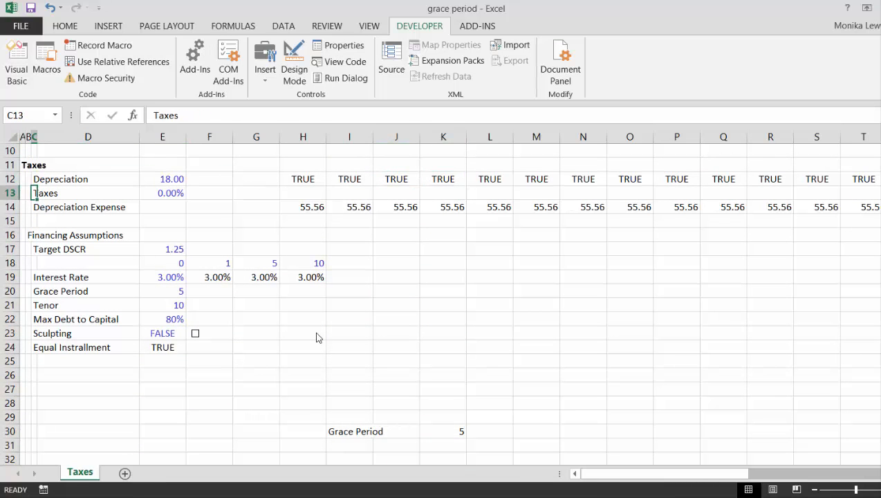
{"action": "key", "text": "Down"}
{"action": "key", "text": "Down"}
{"action": "key", "text": "Down"}
{"action": "key", "text": "Down"}
{"action": "key", "text": "Down"}
{"action": "key", "text": "Down"}
{"action": "key", "text": "Down"}
{"action": "key", "text": "Down"}
{"action": "key", "text": "Right"}
{"action": "key", "text": "Right"}
{"action": "key", "text": "Up"}
{"action": "type", "text": "3"}
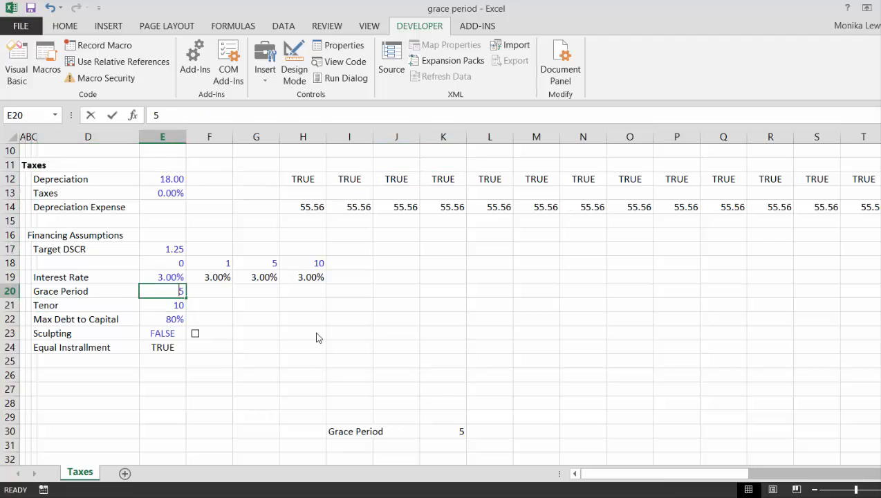
{"action": "key", "text": "Return"}
- Enter the label "EBITDA" in G32, below and to the left of the linked Grace Period label
{"action": "key", "text": "Down"}
{"action": "key", "text": "Down"}
{"action": "key", "text": "Down"}
{"action": "key", "text": "Down"}
{"action": "key", "text": "Down"}
{"action": "key", "text": "Down"}
{"action": "key", "text": "Down"}
{"action": "key", "text": "Down"}
{"action": "key", "text": "Down"}
{"action": "key", "text": "Down"}
{"action": "key", "text": "Down"}
{"action": "key", "text": "Right"}
{"action": "key", "text": "Right"}
{"action": "key", "text": "Right"}
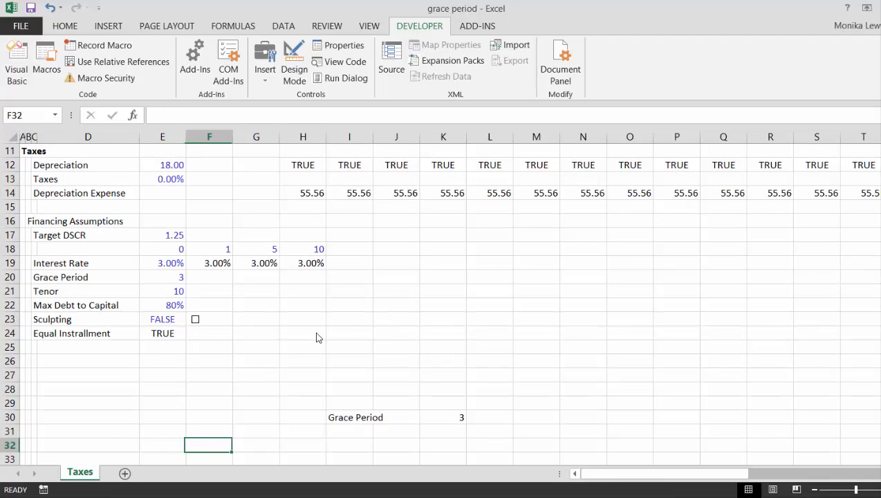
{"action": "key", "text": "Right"}
{"action": "key", "text": "Up"}
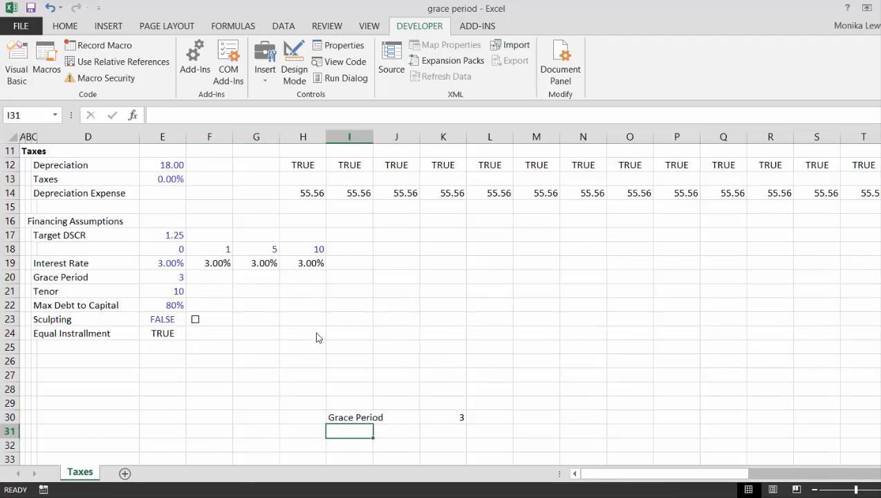
{"action": "key", "text": "Down"}
{"action": "key", "text": "Down"}
{"action": "key", "text": "Left"}
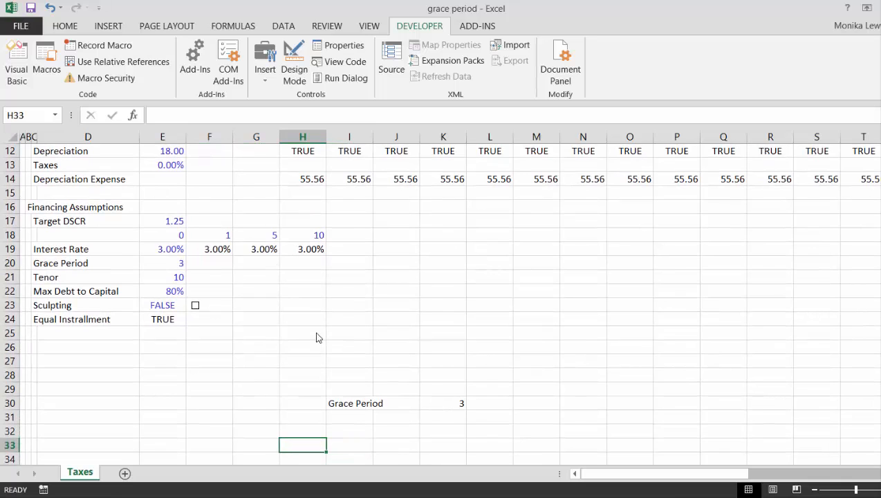
{"action": "key", "text": "Left"}
{"action": "key", "text": "Up"}
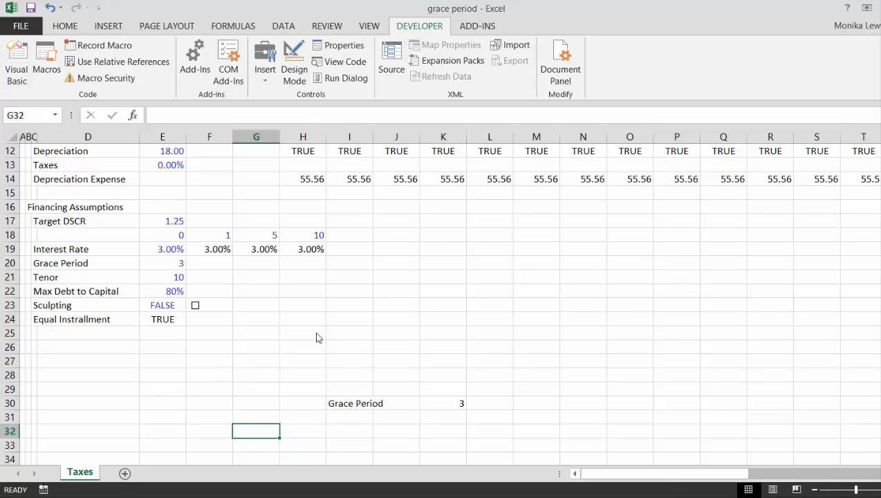
{"action": "type", "text": "EBITDA"}
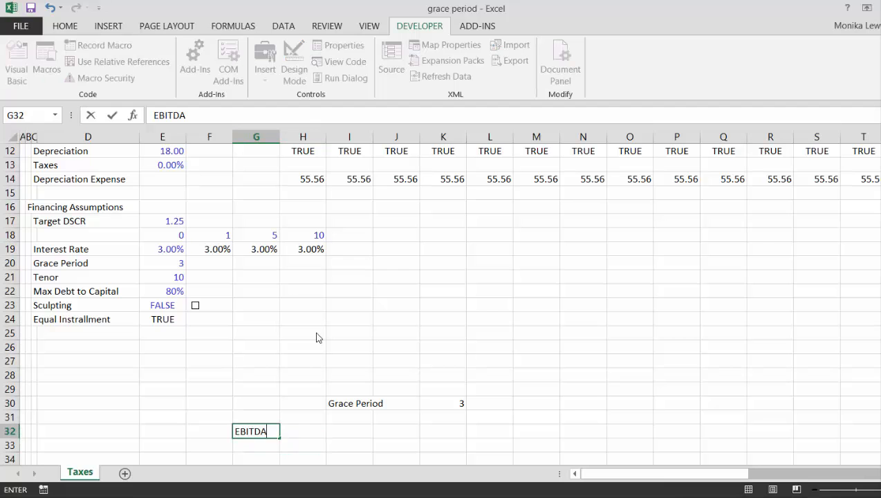
{"action": "key", "text": "Return"}
- Enter the label "Tenor" in I31, directly below the Grace Period label in I30
{"action": "key", "text": "Right"}
{"action": "key", "text": "Up"}
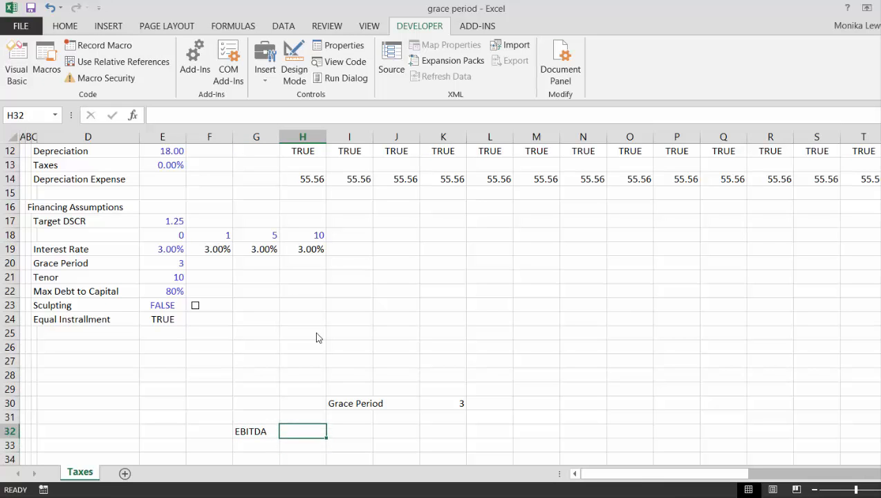
{"action": "key", "text": "Down"}
{"action": "key", "text": "Down"}
{"action": "key", "text": "Down"}
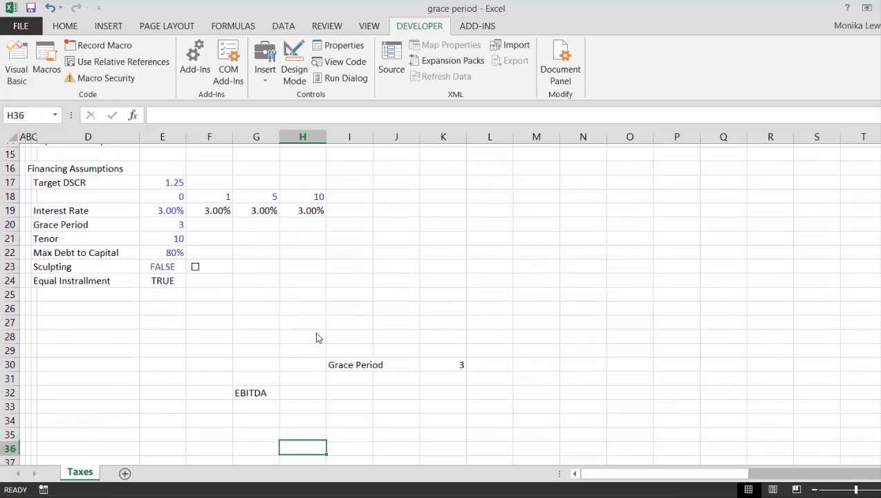
{"action": "key", "text": "Up"}
{"action": "key", "text": "Up"}
{"action": "key", "text": "Up"}
{"action": "key", "text": "Up"}
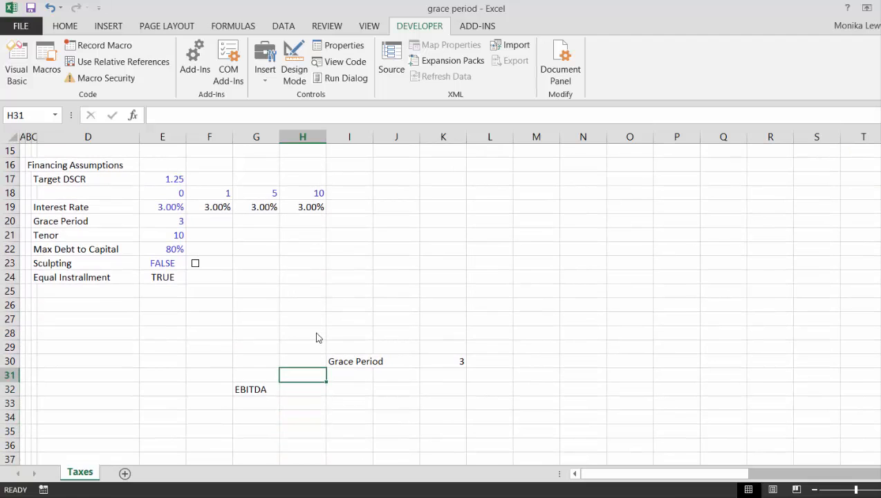
{"action": "key", "text": "Right"}
{"action": "type", "text": "Tenor"}
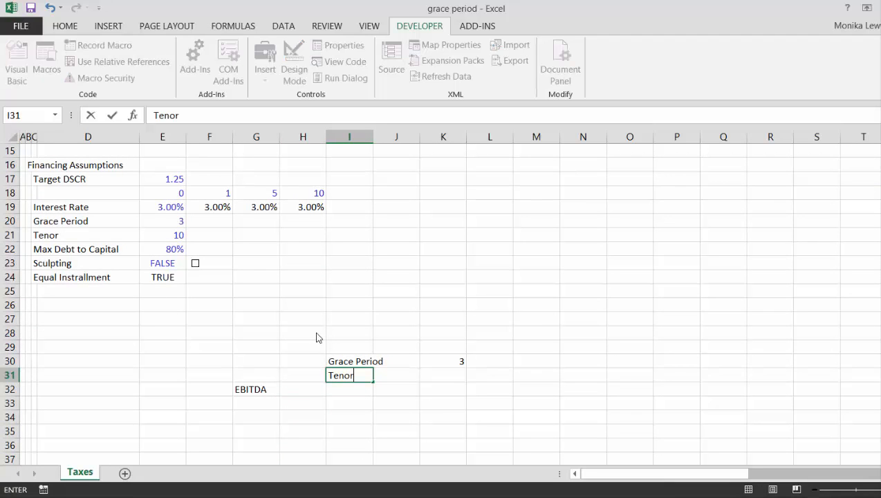
{"action": "key", "text": "Return"}
- Review the tenor and maximum debt to capital assumptions, along with the operations and tax inputs above them
{"action": "key", "text": "Up"}
{"action": "key", "text": "Up"}
{"action": "key", "text": "Up"}
{"action": "key", "text": "Up"}
{"action": "key", "text": "Up"}
{"action": "key", "text": "Up"}
{"action": "key", "text": "Up"}
{"action": "key", "text": "Up"}
{"action": "key", "text": "Up"}
{"action": "key", "text": "Up"}
{"action": "key", "text": "Up"}
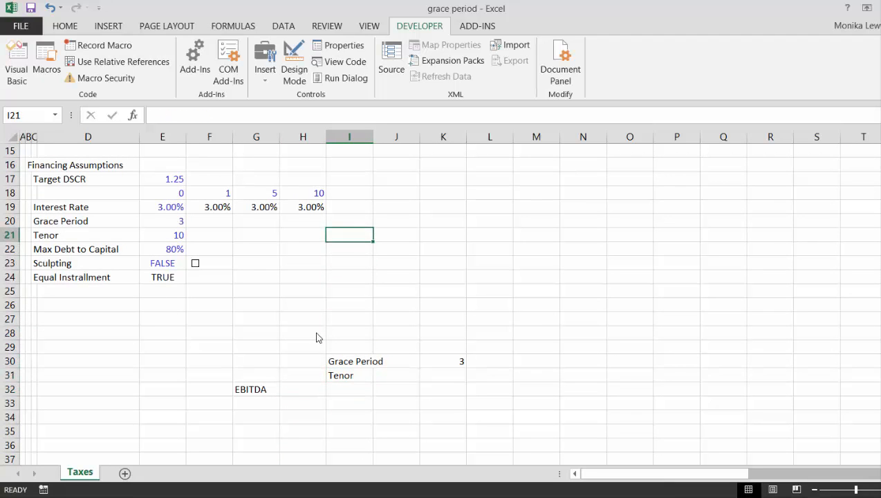
{"action": "key", "text": "Left"}
{"action": "key", "text": "Left"}
{"action": "key", "text": "Left"}
{"action": "key", "text": "Left"}
{"action": "key", "text": "Left"}
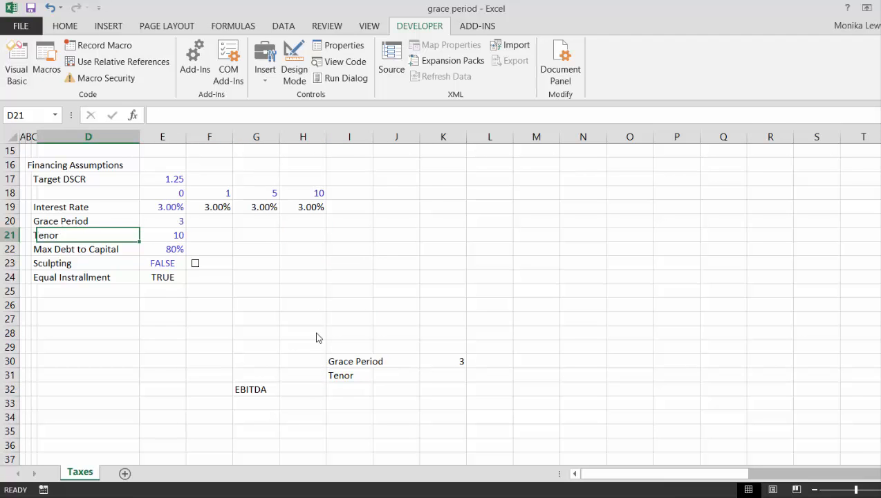
{"action": "key", "text": "Down"}
{"action": "key", "text": "Right"}
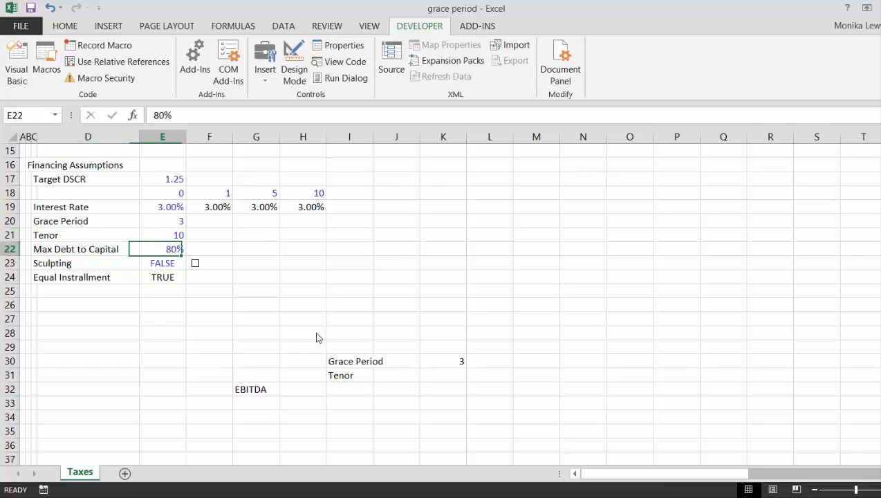
{"action": "key", "text": "Up"}
{"action": "key", "text": "Up"}
{"action": "key", "text": "Up"}
{"action": "key", "text": "Up"}
{"action": "key", "text": "Up"}
{"action": "key", "text": "Up"}
{"action": "key", "text": "Up"}
{"action": "key", "text": "Up"}
{"action": "key", "text": "Up"}
{"action": "key", "text": "Up"}
{"action": "key", "text": "Up"}
{"action": "key", "text": "Up"}
{"action": "key", "text": "Up"}
{"action": "key", "text": "Up"}
{"action": "key", "text": "Up"}
{"action": "key", "text": "Up"}
{"action": "key", "text": "Up"}
{"action": "key", "text": "Up"}
{"action": "key", "text": "Up"}
{"action": "key", "text": "Up"}
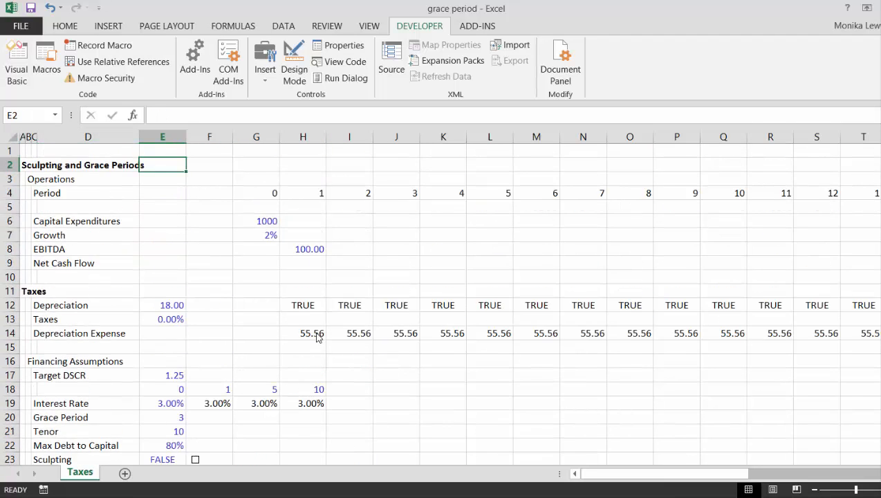
{"action": "key", "text": "Down"}
{"action": "key", "text": "Down"}
{"action": "key", "text": "Down"}
{"action": "key", "text": "Down"}
{"action": "key", "text": "Down"}
{"action": "key", "text": "Down"}
{"action": "key", "text": "Down"}
{"action": "key", "text": "Down"}
{"action": "key", "text": "Down"}
{"action": "key", "text": "Down"}
{"action": "key", "text": "Down"}
{"action": "key", "text": "Down"}
{"action": "key", "text": "Down"}
{"action": "key", "text": "Down"}
{"action": "key", "text": "Down"}
{"action": "key", "text": "Down"}
{"action": "key", "text": "Down"}
{"action": "key", "text": "Down"}
{"action": "key", "text": "Down"}
{"action": "key", "text": "Down"}
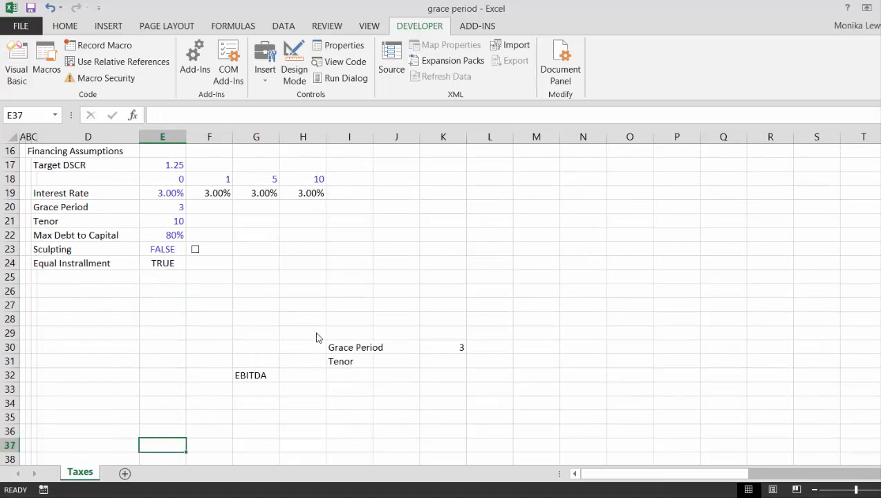
- Enter the label "Debt to Capital" in I29, directly above the Grace Period label in I30
{"action": "key", "text": "Right"}
{"action": "key", "text": "Right"}
{"action": "key", "text": "Right"}
{"action": "key", "text": "Up"}
{"action": "key", "text": "Up"}
{"action": "key", "text": "Up"}
{"action": "key", "text": "Up"}
{"action": "key", "text": "Up"}
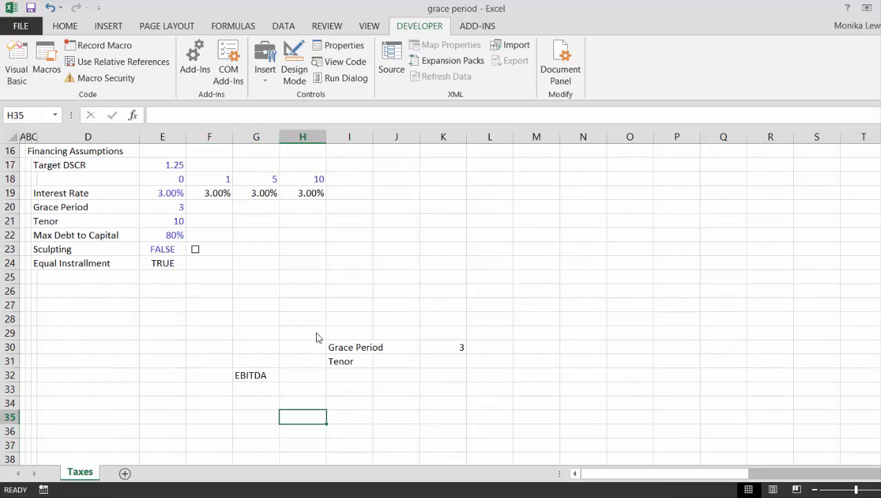
{"action": "key", "text": "Up"}
{"action": "key", "text": "Up"}
{"action": "key", "text": "Up"}
{"action": "key", "text": "Right"}
{"action": "type", "text": "D"}
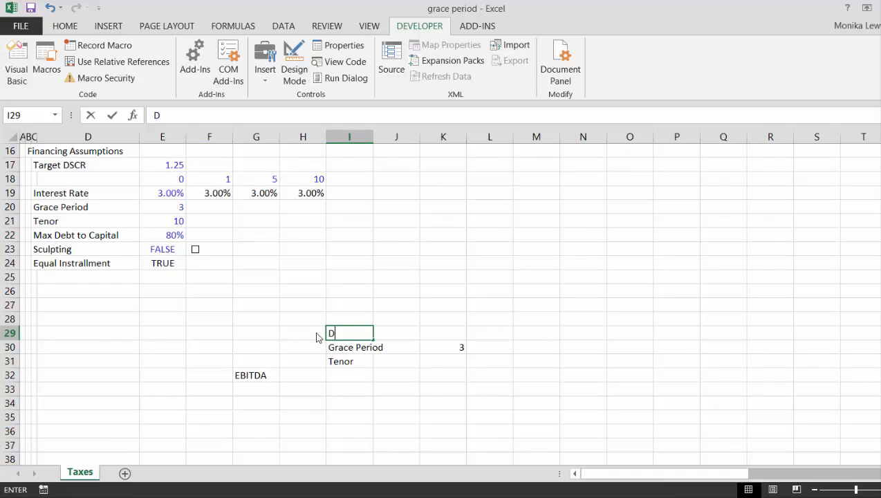
{"action": "type", "text": "ebt to "}
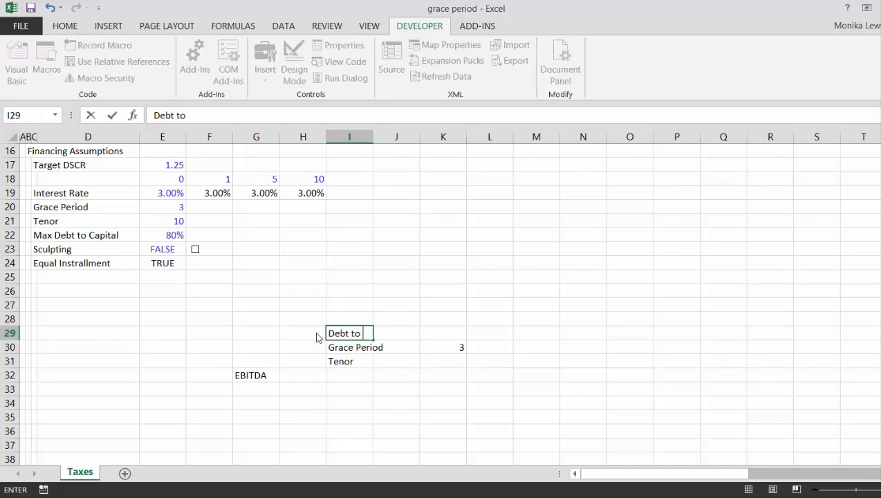
{"action": "type", "text": "Capital"}
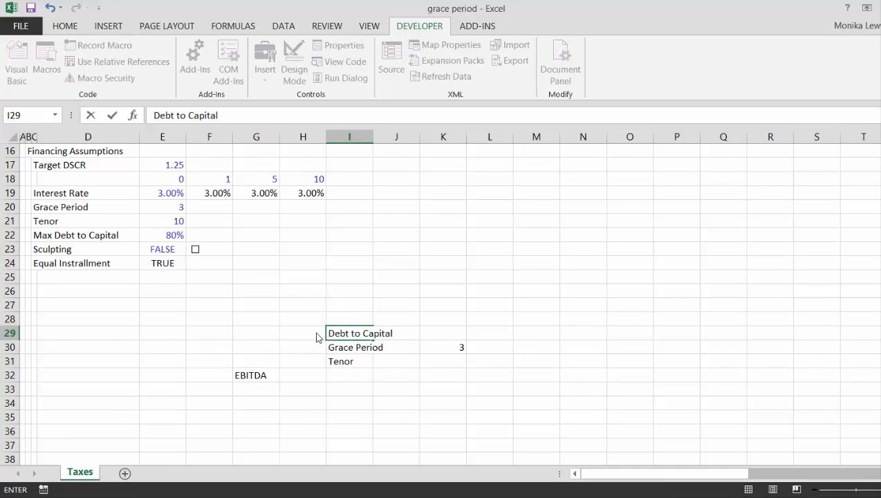
{"action": "key", "text": "Return"}
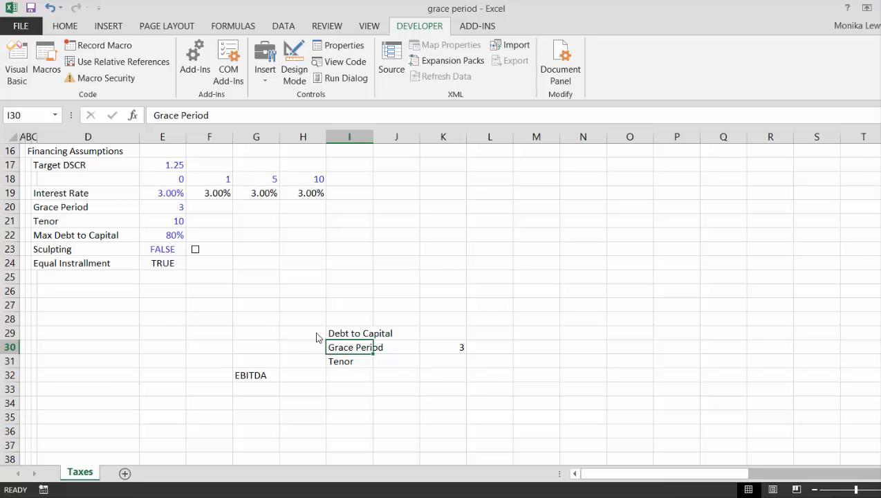
- Examine the period timeline, operations inputs and the depreciation and tax rows above the financing assumptions
{"action": "key", "text": "Up"}
{"action": "key", "text": "Up"}
{"action": "key", "text": "Up"}
{"action": "key", "text": "Up"}
{"action": "key", "text": "Up"}
{"action": "key", "text": "Up"}
{"action": "key", "text": "Up"}
{"action": "key", "text": "Up"}
{"action": "key", "text": "Up"}
{"action": "key", "text": "Up"}
{"action": "key", "text": "Up"}
{"action": "key", "text": "Up"}
{"action": "key", "text": "Up"}
{"action": "key", "text": "Up"}
{"action": "key", "text": "Up"}
{"action": "key", "text": "Up"}
{"action": "key", "text": "Up"}
{"action": "key", "text": "Up"}
{"action": "key", "text": "Up"}
{"action": "key", "text": "Up"}
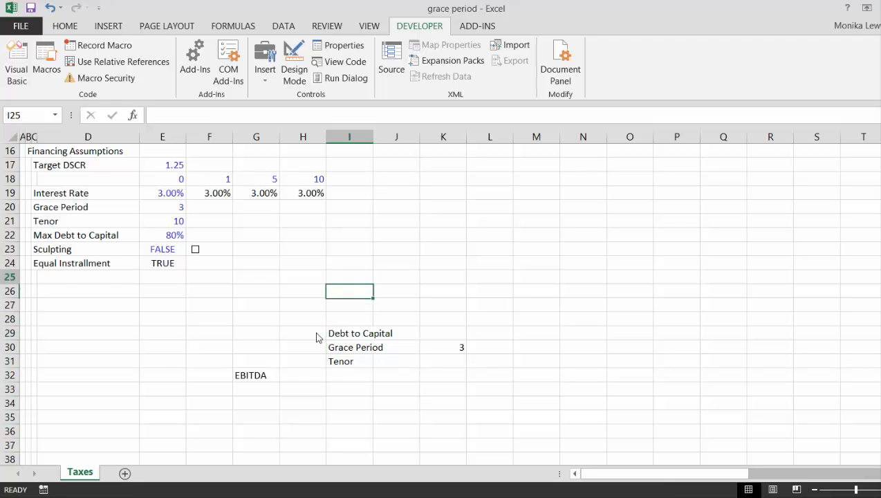
{"action": "key", "text": "Down"}
{"action": "key", "text": "Down"}
{"action": "key", "text": "Down"}
{"action": "key", "text": "Down"}
{"action": "key", "text": "Down"}
{"action": "key", "text": "Down"}
{"action": "key", "text": "Down"}
{"action": "key", "text": "Down"}
{"action": "key", "text": "Down"}
{"action": "key", "text": "Down"}
{"action": "key", "text": "Down"}
{"action": "key", "text": "Down"}
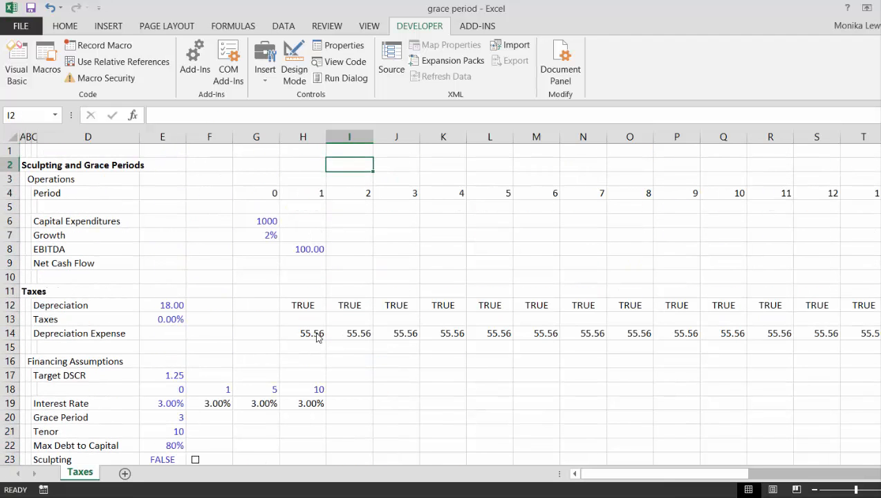
{"action": "key", "text": "Left"}
{"action": "key", "text": "Left"}
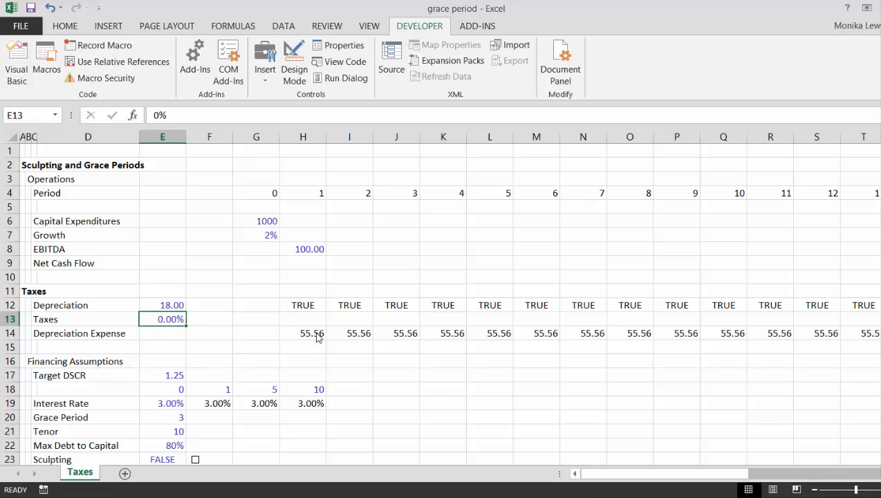
{"action": "key", "text": "Down"}
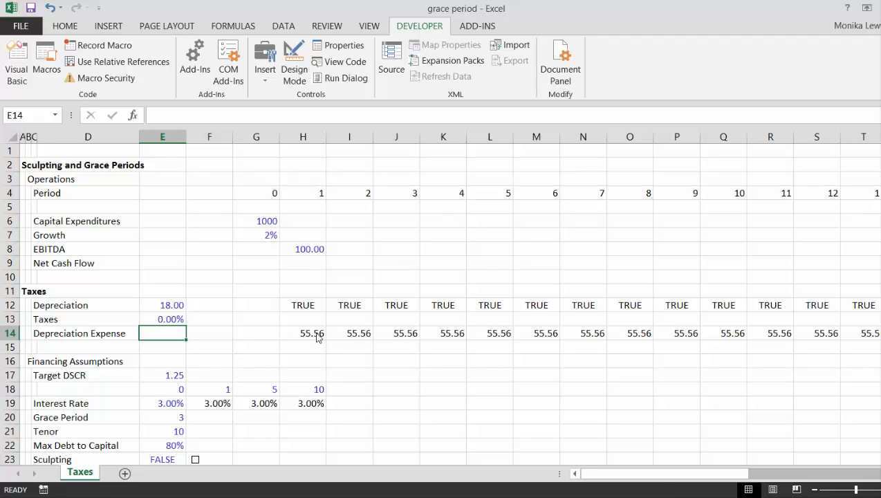
- Examine the financing assumptions, including grace period, tenor, maximum debt to capital and the sculpting option
{"action": "key", "text": "Down"}
{"action": "key", "text": "Down"}
{"action": "key", "text": "Down"}
{"action": "key", "text": "Down"}
{"action": "key", "text": "Down"}
{"action": "key", "text": "Down"}
{"action": "key", "text": "Down"}
{"action": "key", "text": "Down"}
{"action": "key", "text": "Down"}
{"action": "key", "text": "Down"}
{"action": "key", "text": "Down"}
{"action": "key", "text": "Down"}
{"action": "key", "text": "Down"}
{"action": "key", "text": "Down"}
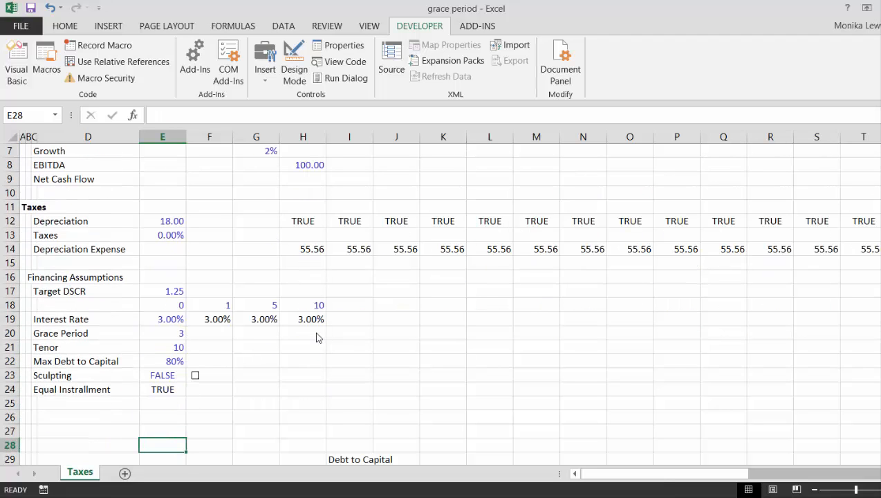
{"action": "key", "text": "Up"}
{"action": "key", "text": "Up"}
{"action": "key", "text": "Up"}
{"action": "key", "text": "Up"}
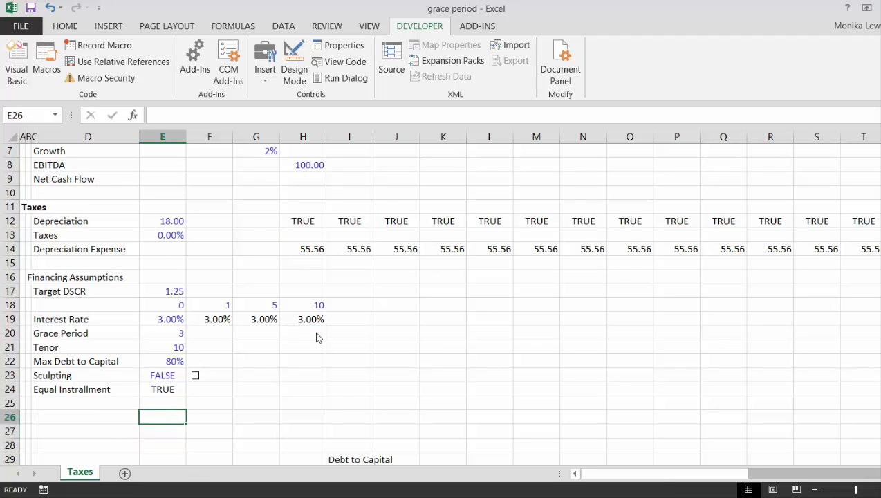
{"action": "key", "text": "F2"}
{"action": "key", "text": "Escape"}
{"action": "key", "text": "Down"}
{"action": "key", "text": "Down"}
{"action": "key", "text": "Down"}
{"action": "key", "text": "Down"}
{"action": "key", "text": "Down"}
{"action": "key", "text": "Down"}
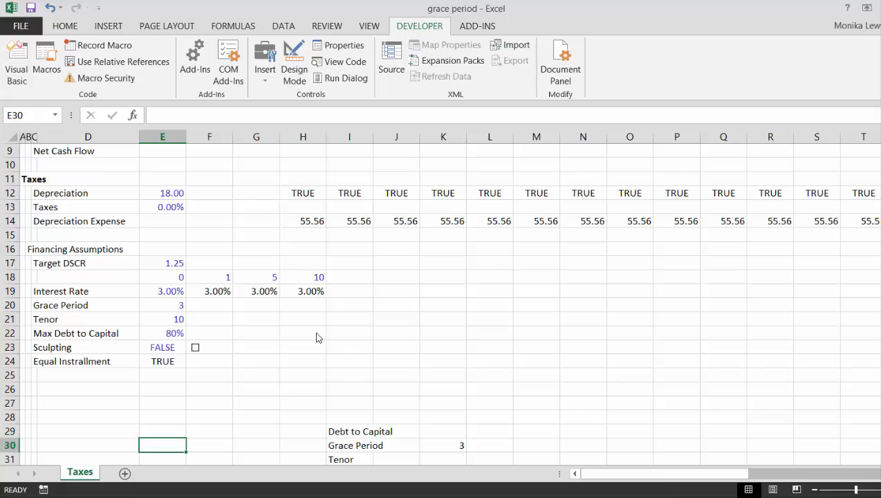
- Enter the label "Switch" in C5, directly below the Period label
{"action": "key", "text": "Up"}
{"action": "key", "text": "Up"}
{"action": "key", "text": "Up"}
{"action": "key", "text": "Up"}
{"action": "key", "text": "Up"}
{"action": "key", "text": "Up"}
{"action": "key", "text": "Up"}
{"action": "key", "text": "Up"}
{"action": "key", "text": "Up"}
{"action": "key", "text": "Up"}
{"action": "key", "text": "Up"}
{"action": "key", "text": "Up"}
{"action": "key", "text": "Up"}
{"action": "key", "text": "Up"}
{"action": "key", "text": "Up"}
{"action": "key", "text": "Up"}
{"action": "key", "text": "Up"}
{"action": "key", "text": "Up"}
{"action": "key", "text": "Up"}
{"action": "key", "text": "Up"}
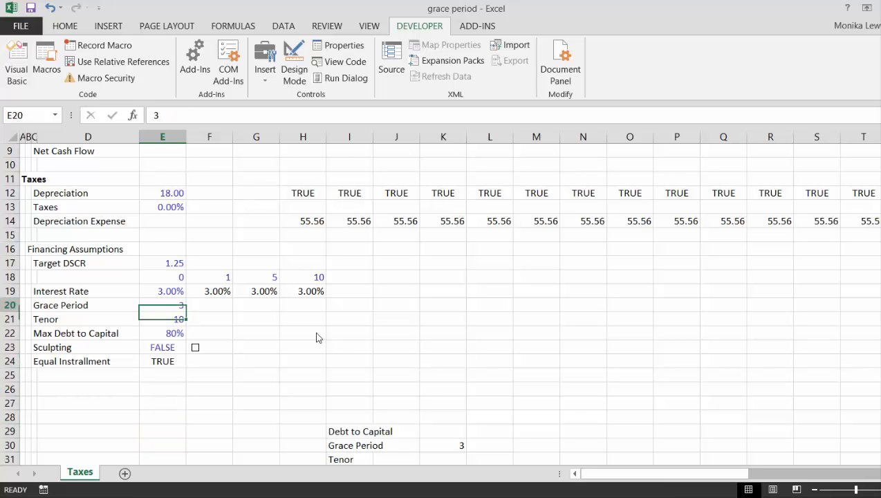
{"action": "key", "text": "Down"}
{"action": "key", "text": "Down"}
{"action": "key", "text": "Down"}
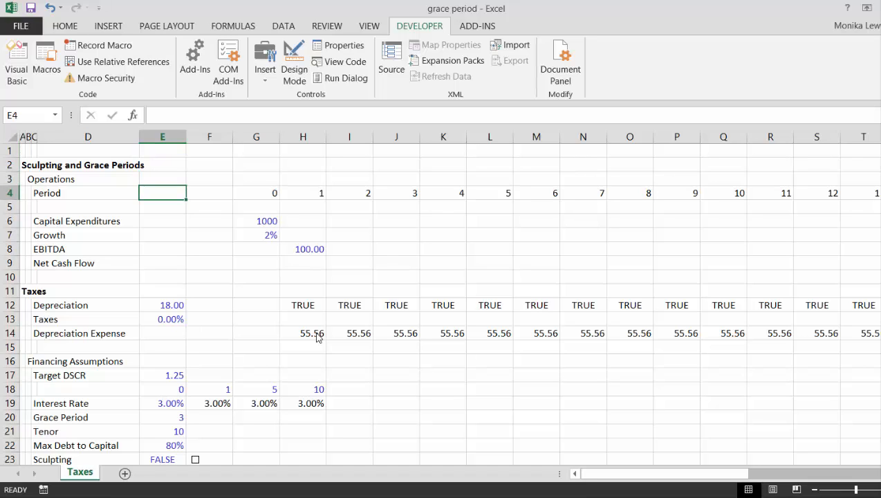
{"action": "key", "text": "Down"}
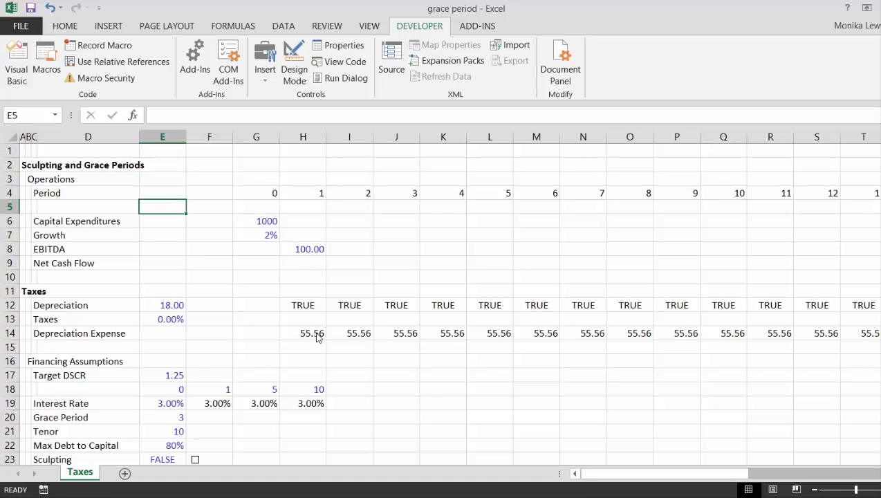
{"action": "key", "text": "Left"}
{"action": "key", "text": "Left"}
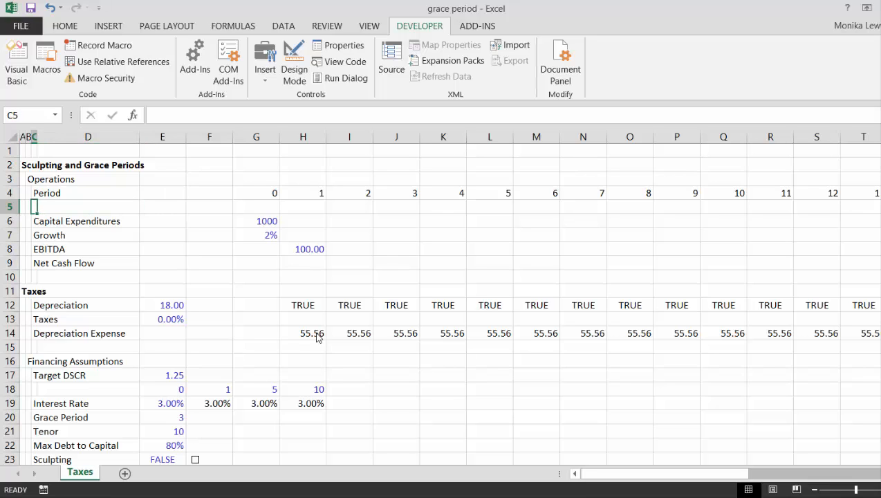
{"action": "type", "text": "Swi"}
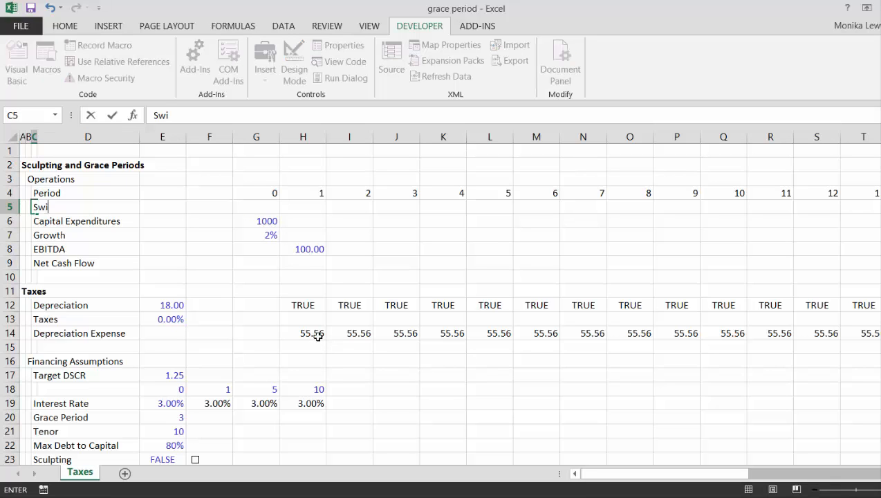
{"action": "type", "text": "tch"}
{"action": "key", "text": "Return"}
- Link E5 to the grace period assumption in E20
{"action": "key", "text": "Up"}
{"action": "key", "text": "Right"}
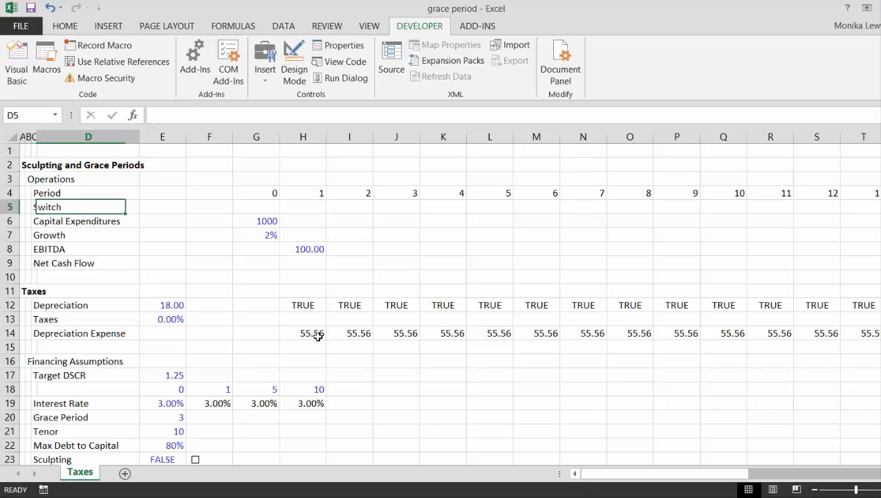
{"action": "key", "text": "Right"}
{"action": "key", "text": "Right"}
{"action": "key", "text": "Right"}
{"action": "key", "text": "Right"}
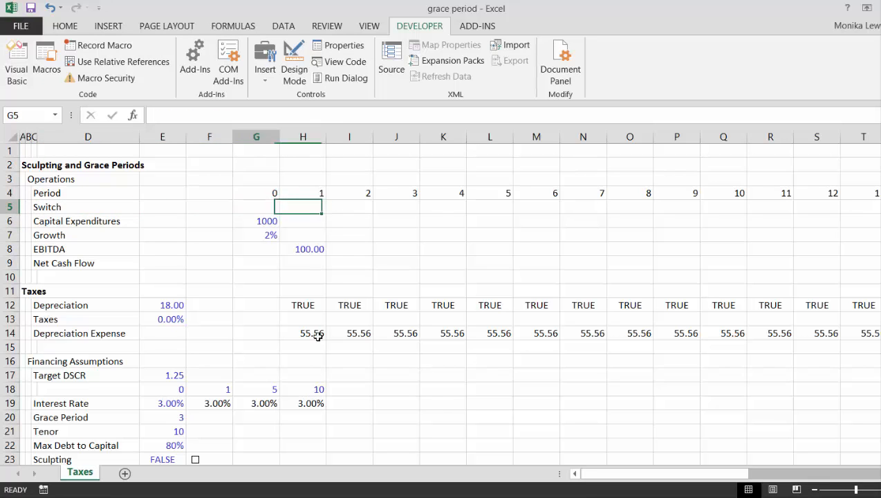
{"action": "key", "text": "Left"}
{"action": "key", "text": "Left"}
{"action": "key", "text": "Left"}
{"action": "type", "text": "="}
{"action": "key", "text": "Down"}
{"action": "key", "text": "Down"}
{"action": "key", "text": "Down"}
{"action": "key", "text": "Down"}
{"action": "key", "text": "Down"}
{"action": "key", "text": "Down"}
{"action": "key", "text": "Down"}
{"action": "key", "text": "Down"}
{"action": "key", "text": "Down"}
{"action": "key", "text": "Down"}
{"action": "key", "text": "Down"}
{"action": "key", "text": "Down"}
{"action": "key", "text": "Down"}
{"action": "key", "text": "Down"}
{"action": "key", "text": "Down"}
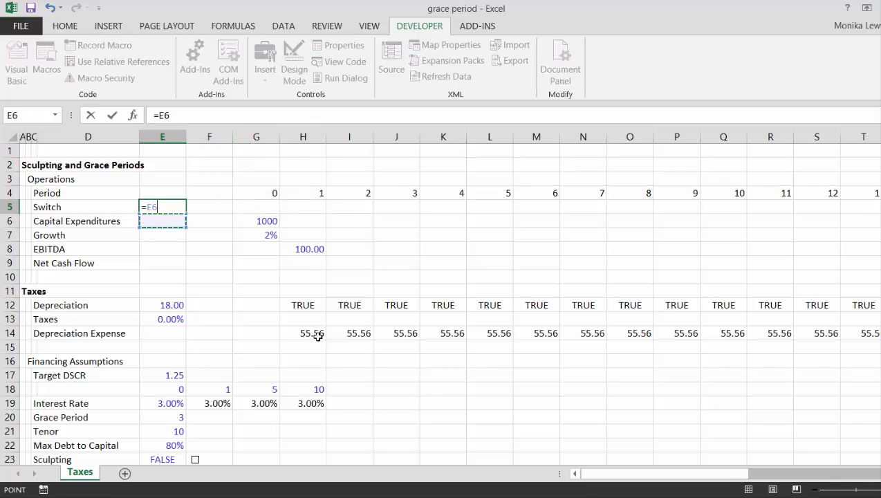
{"action": "key", "text": "Return"}
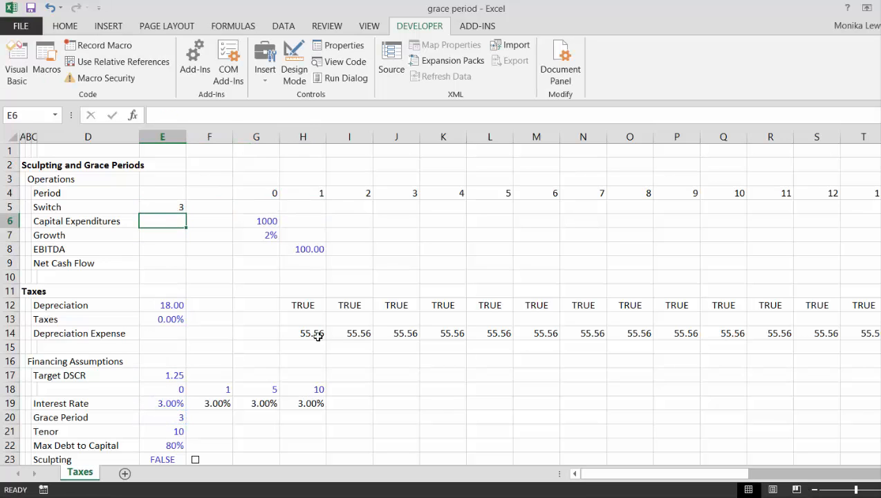
- Add the tenor to the linked grace period in F5 with the formula =E5+E21
{"action": "key", "text": "Up"}
{"action": "key", "text": "Right"}
{"action": "type", "text": "="}
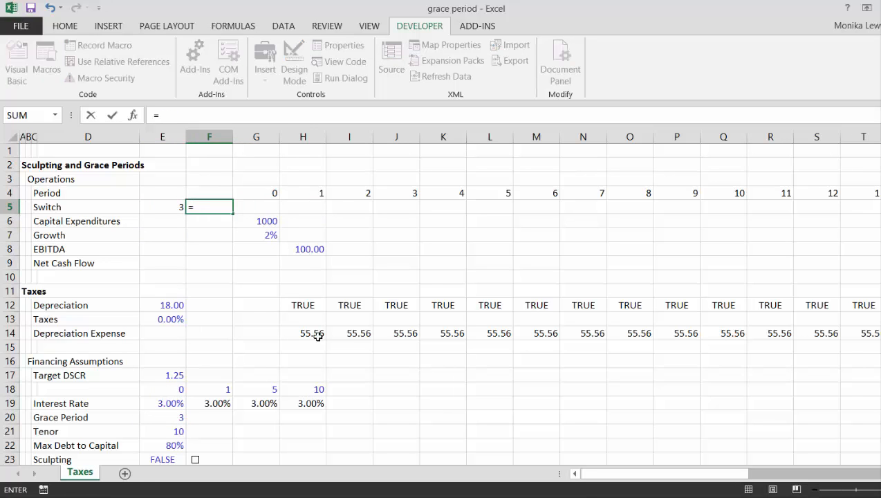
{"action": "key", "text": "Left"}
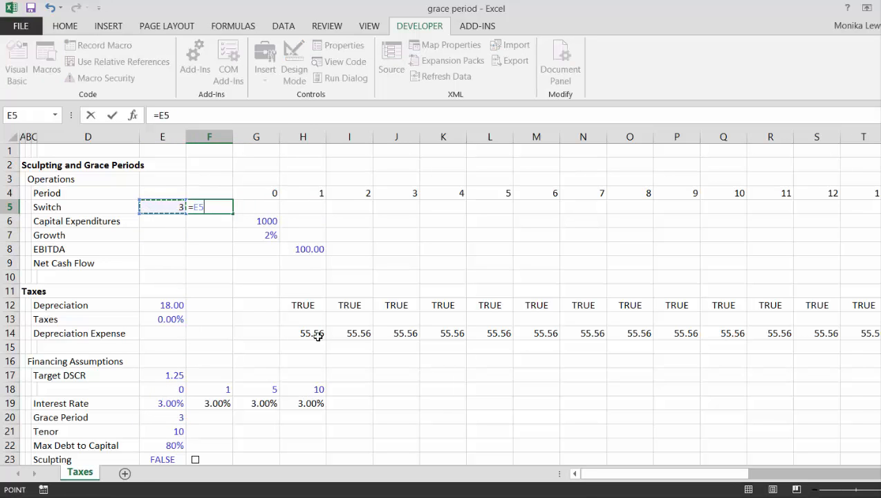
{"action": "type", "text": "+"}
{"action": "key", "text": "Down"}
{"action": "key", "text": "Down"}
{"action": "key", "text": "Down"}
{"action": "key", "text": "Down"}
{"action": "key", "text": "Down"}
{"action": "key", "text": "Down"}
{"action": "key", "text": "Down"}
{"action": "key", "text": "Down"}
{"action": "key", "text": "Down"}
{"action": "key", "text": "Down"}
{"action": "key", "text": "Down"}
{"action": "key", "text": "Down"}
{"action": "key", "text": "Down"}
{"action": "key", "text": "Down"}
{"action": "key", "text": "Down"}
{"action": "key", "text": "Down"}
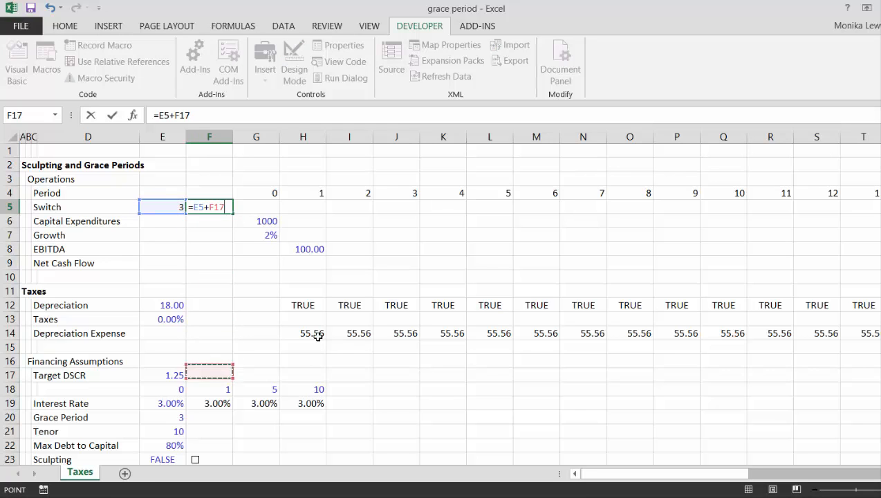
{"action": "key", "text": "Left"}
{"action": "key", "text": "Return"}
{"action": "key", "text": "Up"}
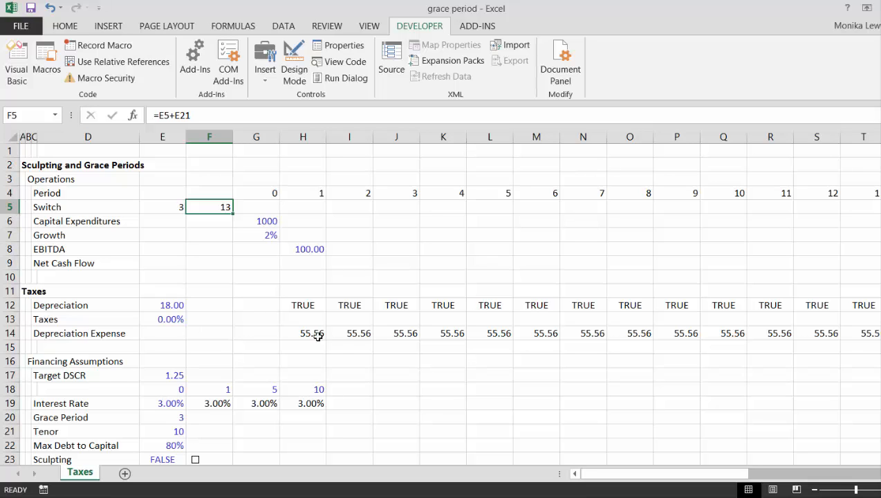
{"action": "key", "text": "Right"}
{"action": "key", "text": "Right"}
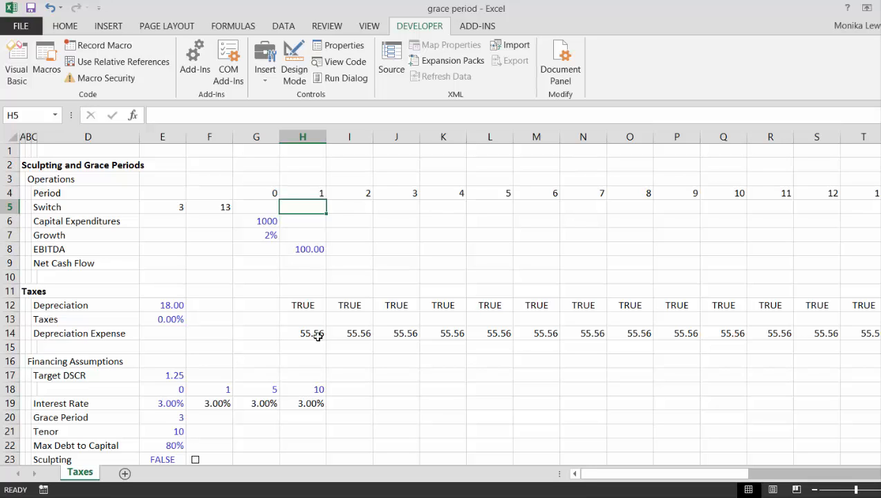
{"action": "type", "text": "="}
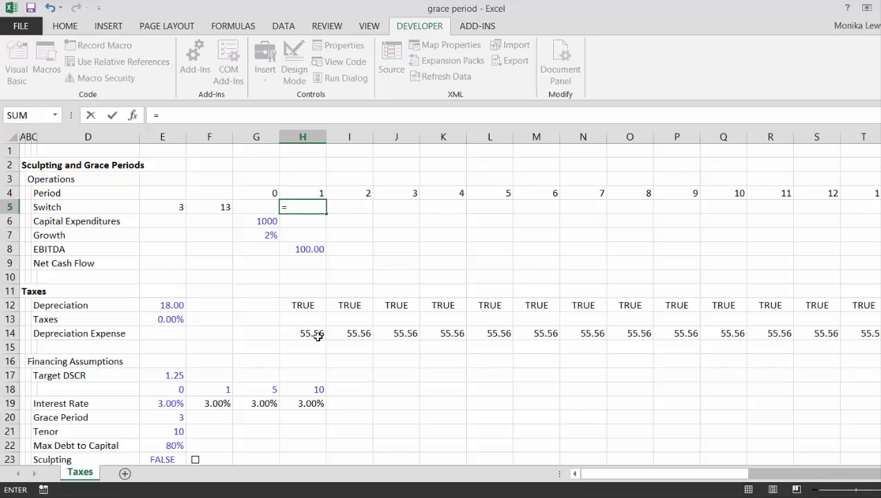
{"action": "key", "text": "Escape"}
- Replace the label in C5 with "Repayment Swich"
{"action": "key", "text": "Left"}
{"action": "key", "text": "Left"}
{"action": "key", "text": "Left"}
{"action": "key", "text": "Left"}
{"action": "key", "text": "Left"}
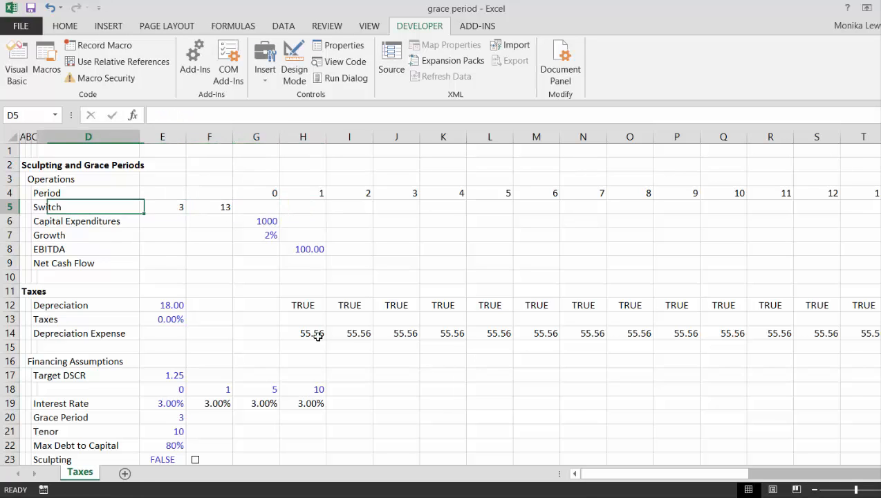
{"action": "type", "text": "Reap"}
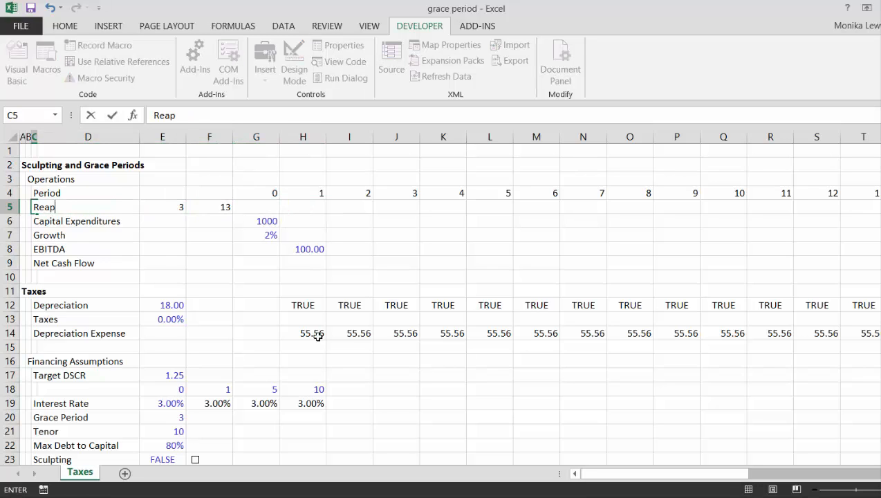
{"action": "key", "text": "BackSpace"}
{"action": "key", "text": "BackSpace"}
{"action": "type", "text": "payme"}
{"action": "key", "text": "BackSpace"}
{"action": "key", "text": "BackSpace"}
{"action": "type", "text": "met"}
{"action": "key", "text": "BackSpace"}
{"action": "type", "text": "nt"}
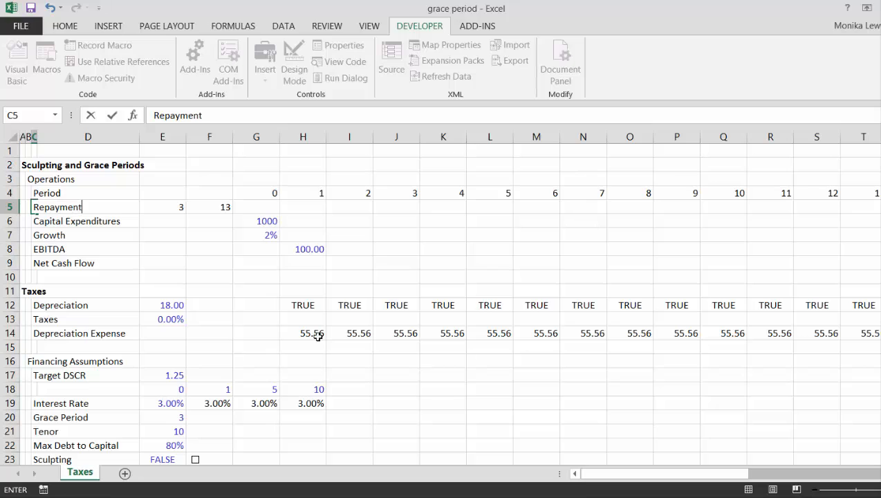
{"action": "type", "text": " Switch"}
{"action": "key", "text": "BackSpace"}
{"action": "key", "text": "BackSpace"}
{"action": "key", "text": "BackSpace"}
{"action": "key", "text": "BackSpace"}
{"action": "type", "text": "ich"}
{"action": "key", "text": "Return"}
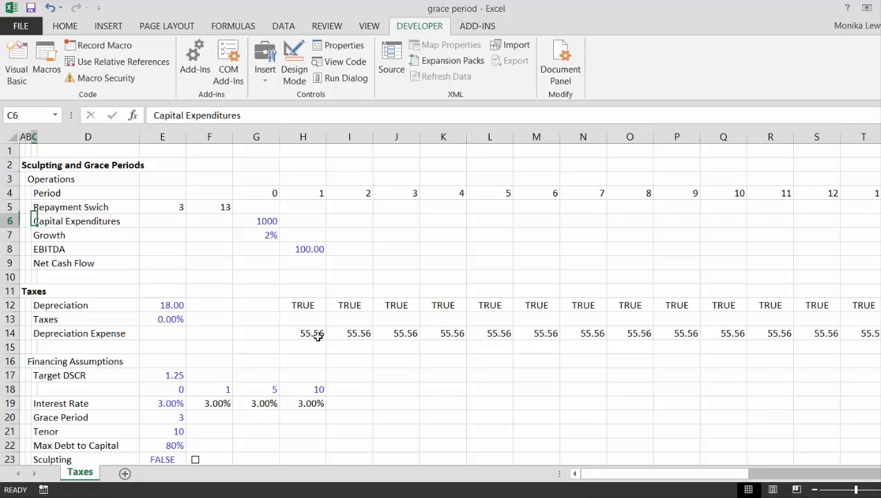
- Correct the spelling of the C5 label to "Repayment Switch"
{"action": "key", "text": "Up"}
{"action": "key", "text": "F2"}
{"action": "key", "text": "BackSpace"}
{"action": "key", "text": "BackSpace"}
{"action": "key", "text": "BackSpace"}
{"action": "key", "text": "BackSpace"}
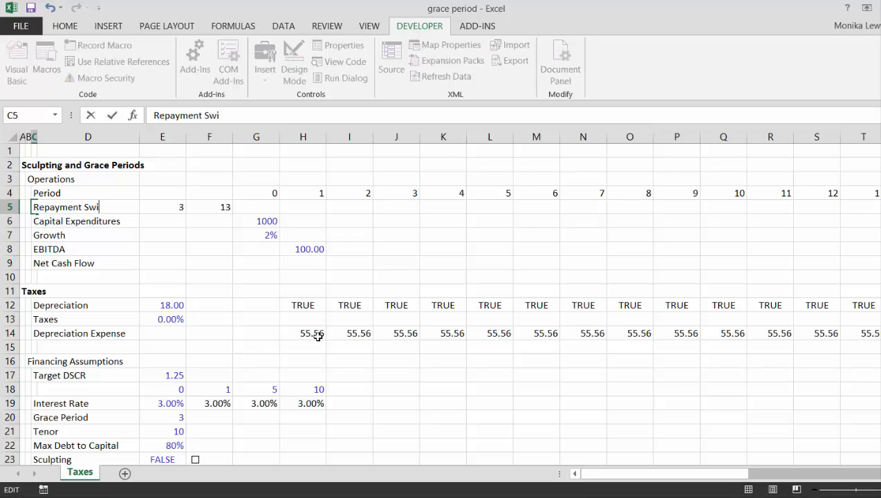
{"action": "type", "text": "wotc"}
{"action": "key", "text": "BackSpace"}
{"action": "key", "text": "BackSpace"}
{"action": "key", "text": "BackSpace"}
{"action": "type", "text": "itch"}
{"action": "key", "text": "Return"}
- Start an AND formula in H5 with the condition H4>=$E$5, comparing the period with the grace period
{"action": "key", "text": "Up"}
{"action": "key", "text": "Right"}
{"action": "key", "text": "Right"}
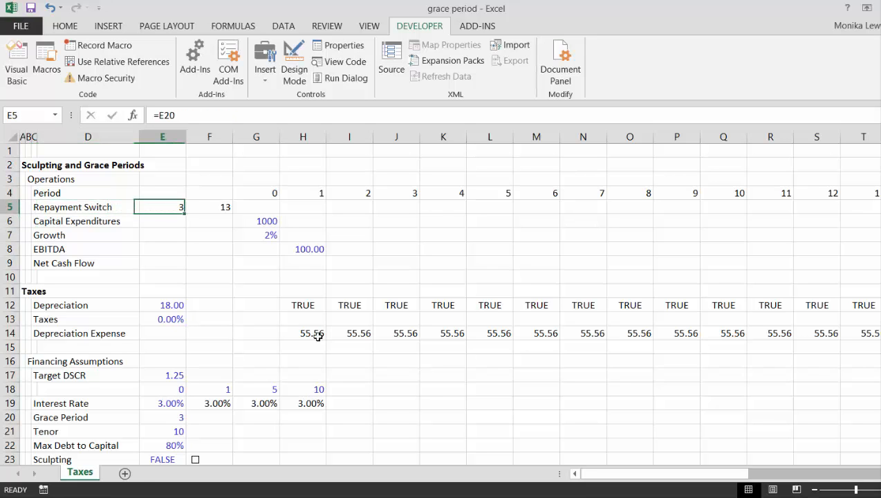
{"action": "key", "text": "Right"}
{"action": "key", "text": "Right"}
{"action": "key", "text": "Right"}
{"action": "type", "text": "="}
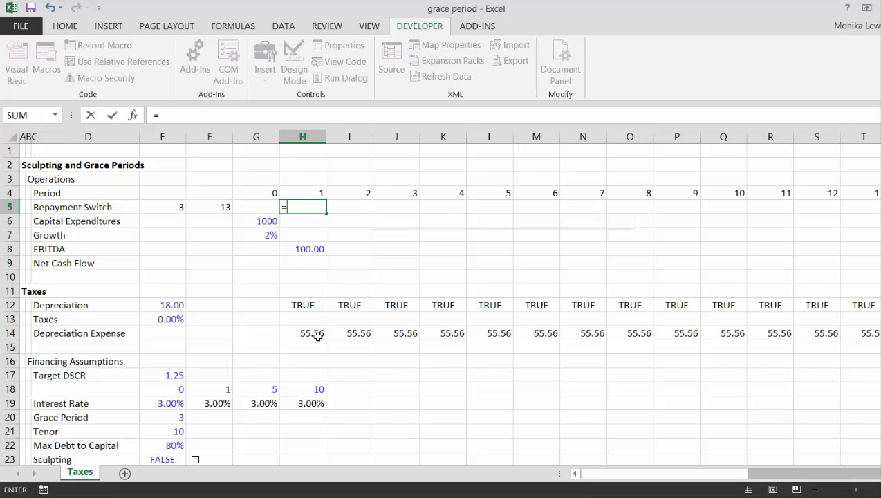
{"action": "type", "text": "and("}
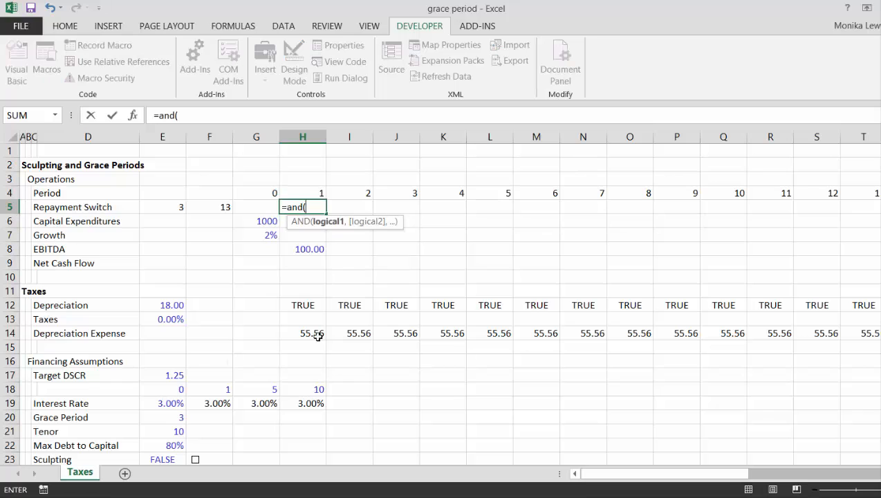
{"action": "key", "text": "Left"}
{"action": "key", "text": "Left"}
{"action": "key", "text": "Right"}
{"action": "key", "text": "Right"}
{"action": "key", "text": "Up"}
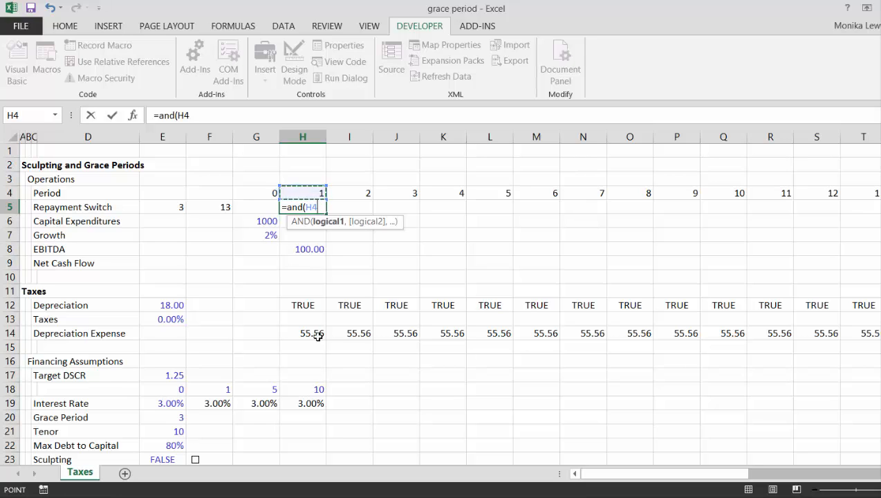
{"action": "type", "text": ">="}
{"action": "key", "text": "Left"}
{"action": "key", "text": "Left"}
{"action": "key", "text": "Left"}
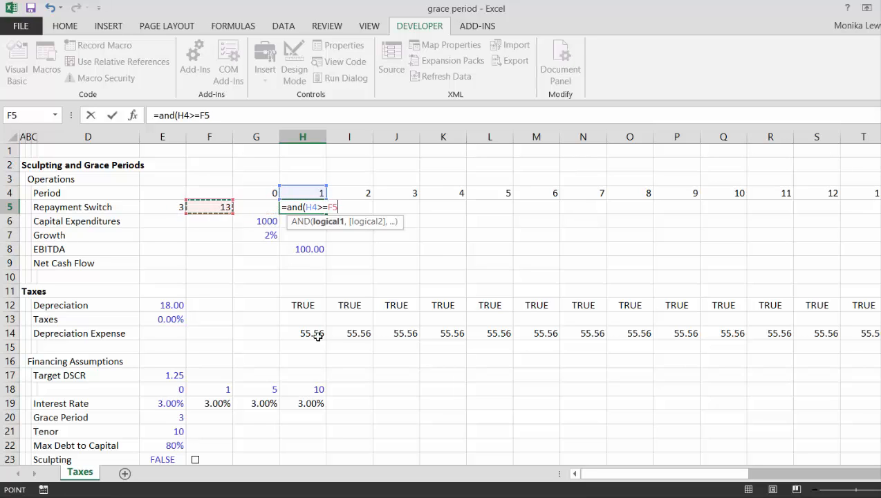
{"action": "key", "text": "F4"}
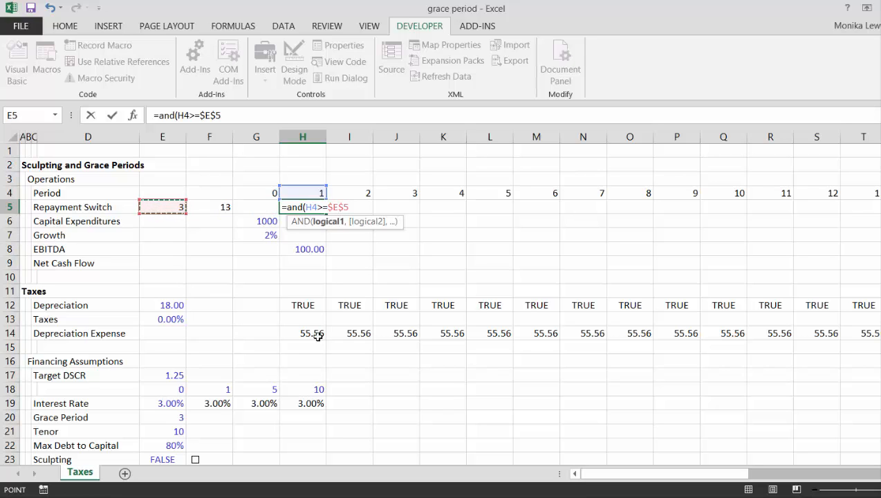
- Complete the AND formula in H5 with the condition H4<=$F$5 and copy it across the period columns
{"action": "type", "text": ","}
{"action": "key", "text": "Up"}
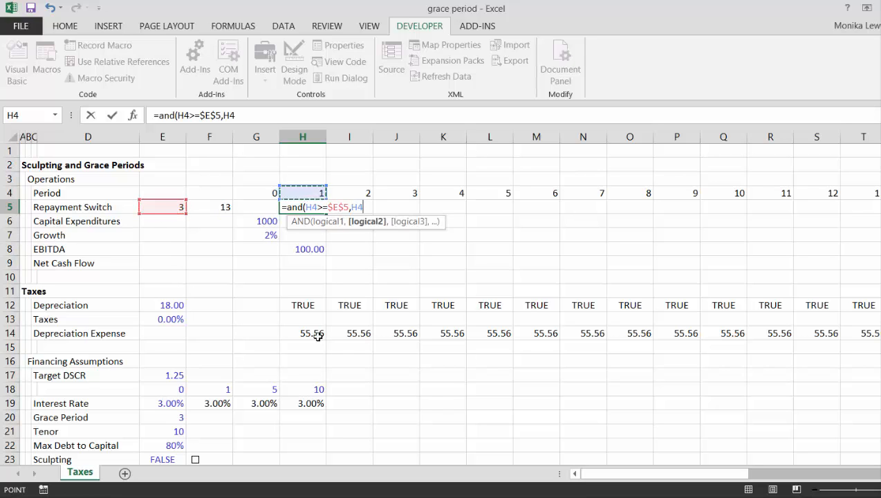
{"action": "type", "text": "<="}
{"action": "key", "text": "Left"}
{"action": "key", "text": "Left"}
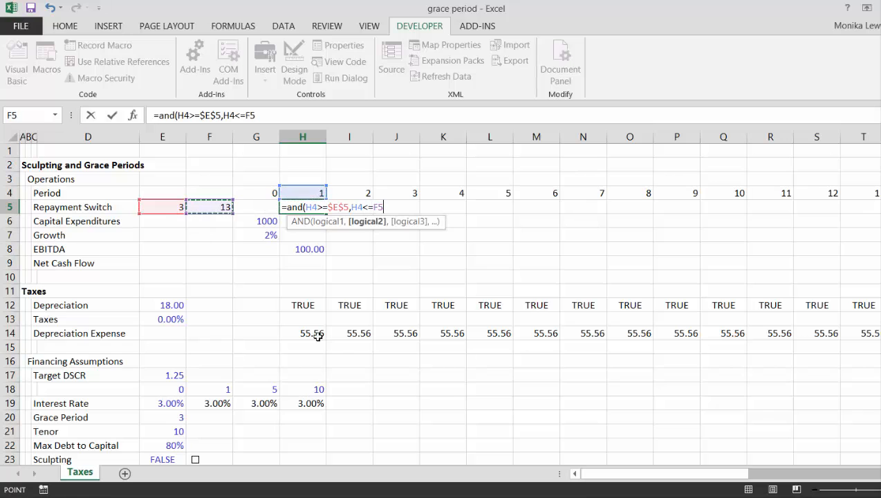
{"action": "key", "text": "F4"}
{"action": "key", "text": "Return"}
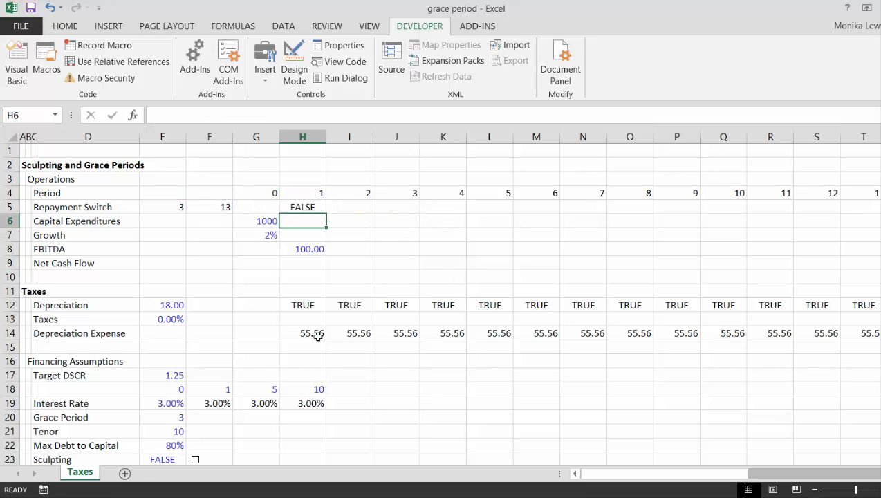
{"action": "key", "text": "Up"}
{"action": "key", "text": "ctrl+shift+r"}
- Count the active repayment periods in G5 with the formula =COUNTIF(H5:AK5,TRUE)
{"action": "key", "text": "Left"}
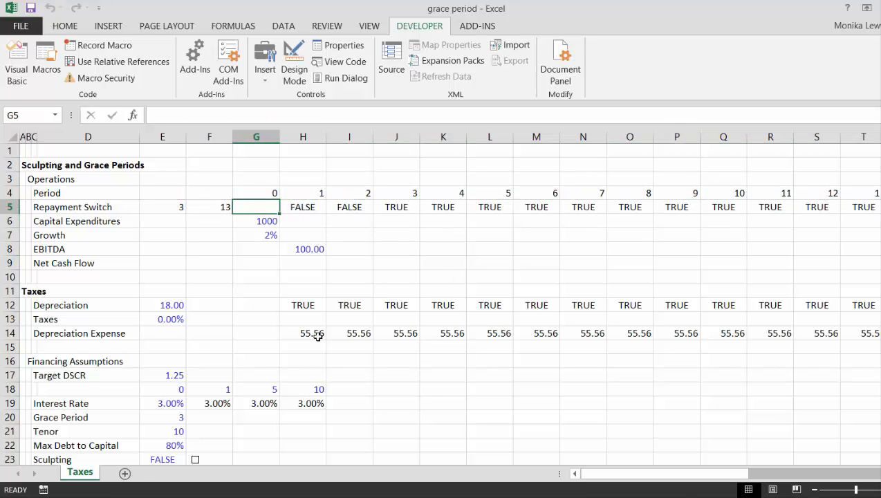
{"action": "type", "text": "=coun"}
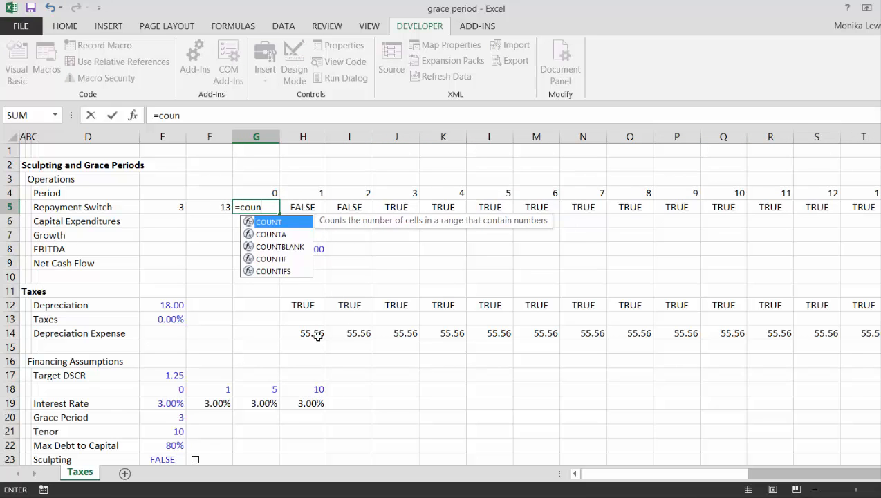
{"action": "key", "text": "Down"}
{"action": "key", "text": "Down"}
{"action": "key", "text": "Down"}
{"action": "key", "text": "Tab"}
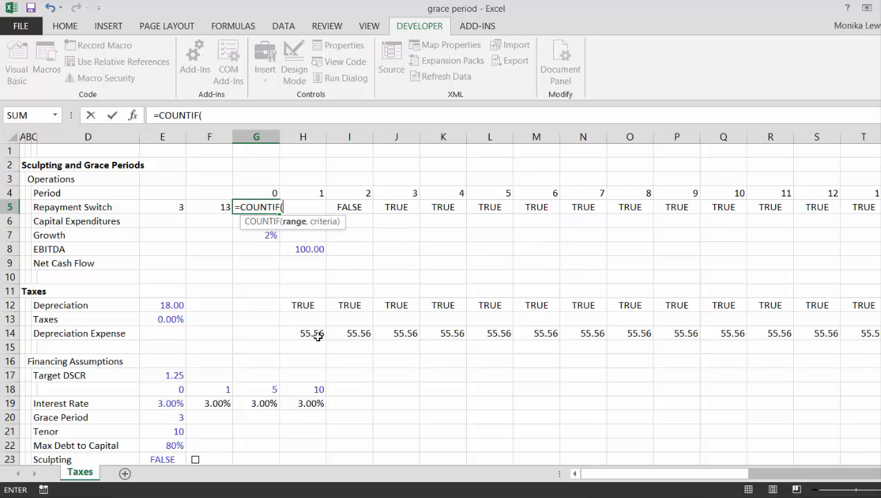
{"action": "key", "text": "Right"}
{"action": "key", "text": "ctrl+shift+Right"}
{"action": "type", "text": ",true"}
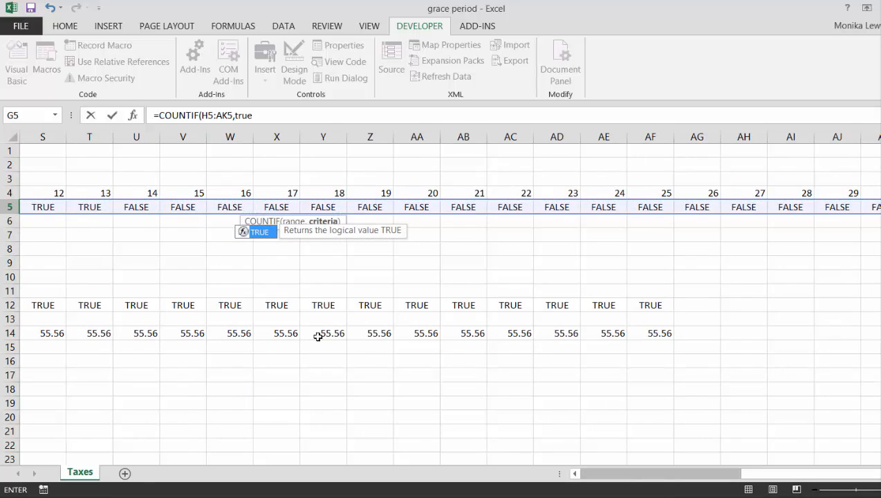
{"action": "key", "text": "Return"}
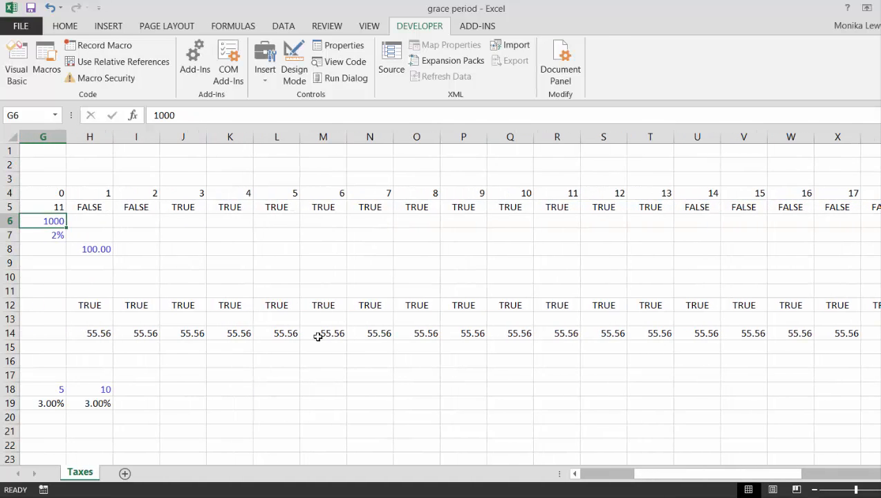
- Change the repayment switch formula in H5 to =AND(H4>$E$5,H4<=$F$5) and copy it across the row
{"action": "key", "text": "Up"}
{"action": "key", "text": "Left"}
{"action": "key", "text": "Left"}
{"action": "key", "text": "Left"}
{"action": "key", "text": "Left"}
{"action": "key", "text": "Right"}
{"action": "key", "text": "Right"}
{"action": "key", "text": "Right"}
{"action": "key", "text": "Right"}
{"action": "key", "text": "Right"}
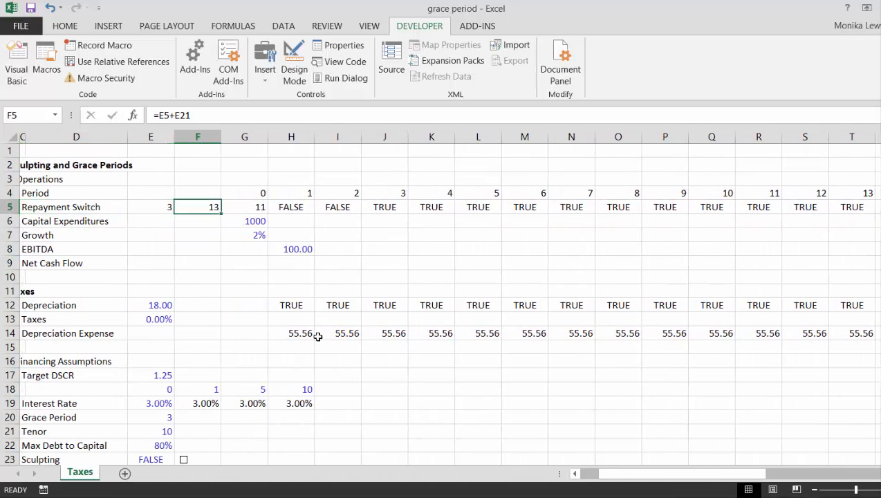
{"action": "key", "text": "F2"}
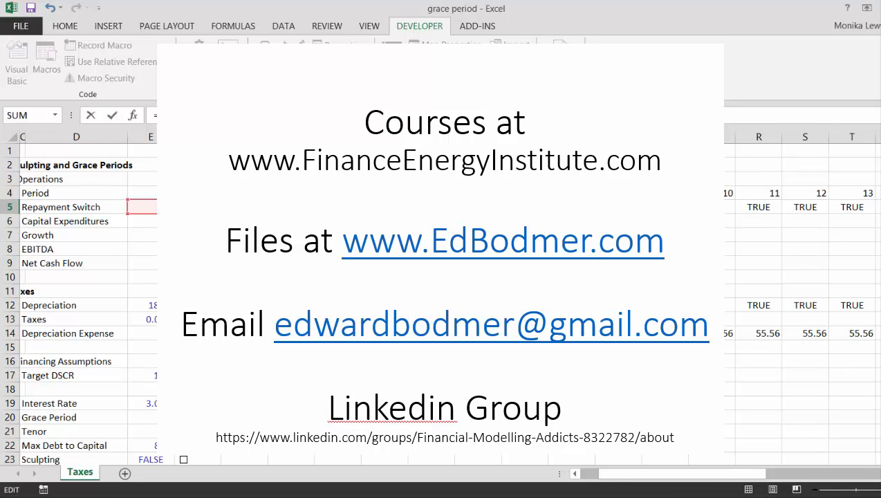
{"action": "key", "text": "Escape"}
{"action": "key", "text": "ctrl+shift+Right"}
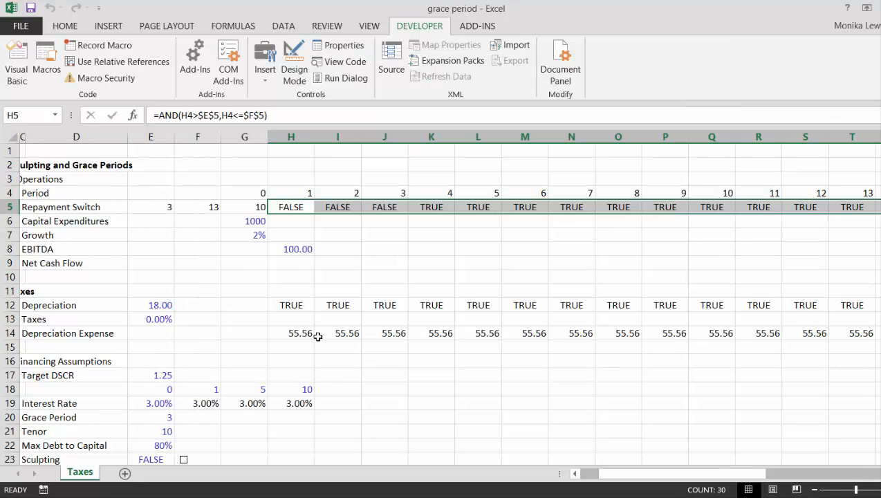
- Color the repayment switch values across row 5 from H5 onward, blue for TRUE and red for FALSE
{"action": "key", "text": "Down"}
{"action": "key", "text": "Down"}
{"action": "key", "text": "Up"}
{"action": "key", "text": "Up"}
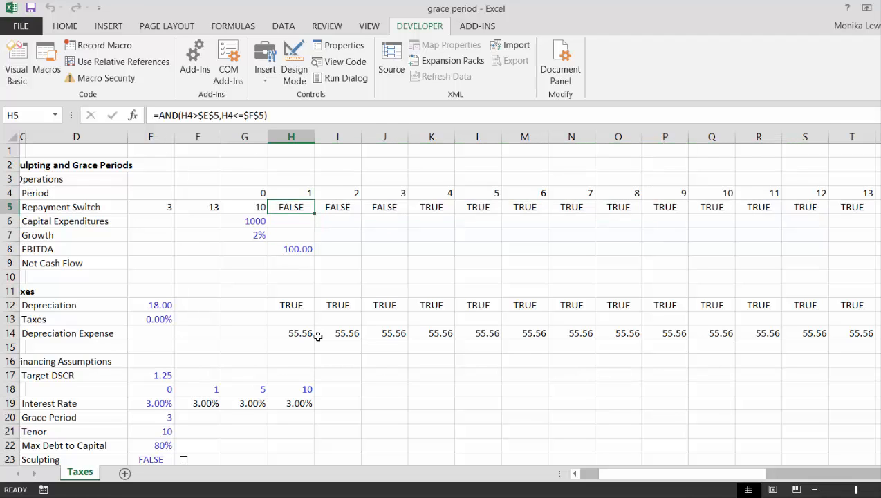
{"action": "key", "text": "ctrl+shift+Right"}
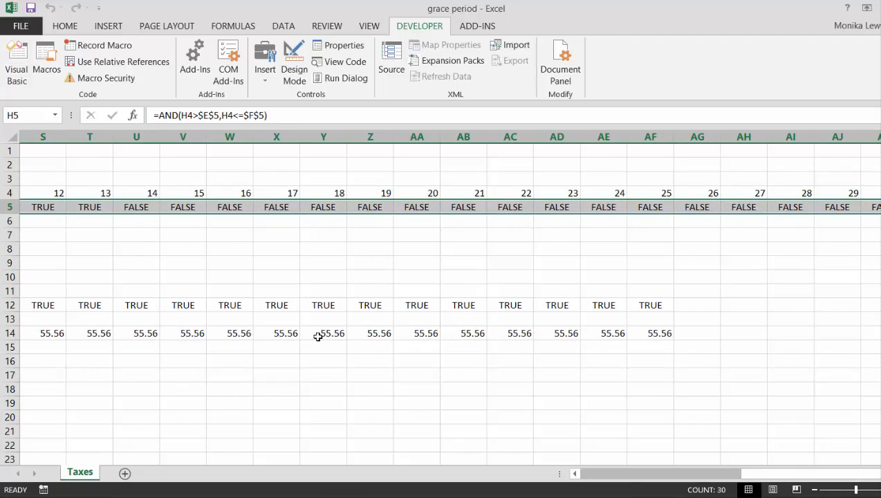
{"action": "key", "text": "ctrl+shift+c"}
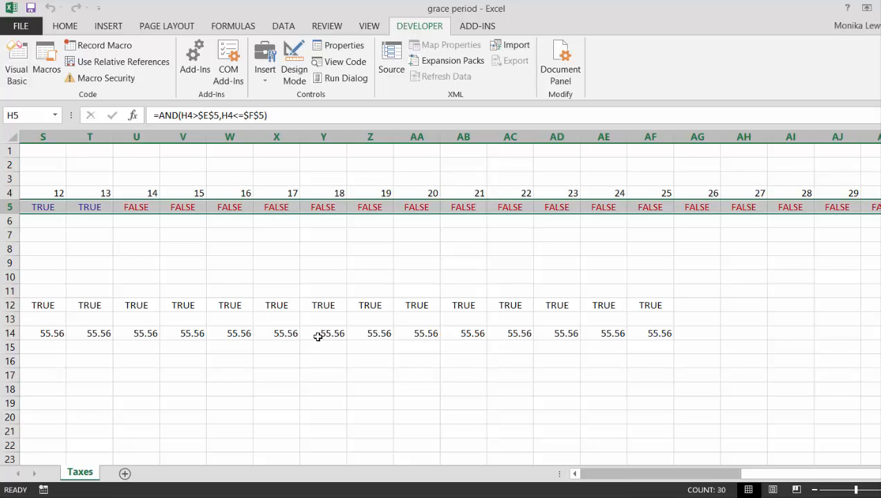
- Calculate the growing EBITDA in I8 with =H8*(1+$G$7) and copy it across the remaining periods
{"action": "key", "text": "Left"}
{"action": "key", "text": "Left"}
{"action": "key", "text": "Left"}
{"action": "key", "text": "Left"}
{"action": "key", "text": "Left"}
{"action": "key", "text": "Left"}
{"action": "key", "text": "Left"}
{"action": "key", "text": "Down"}
{"action": "key", "text": "Down"}
{"action": "key", "text": "Down"}
{"action": "key", "text": "Down"}
{"action": "key", "text": "Down"}
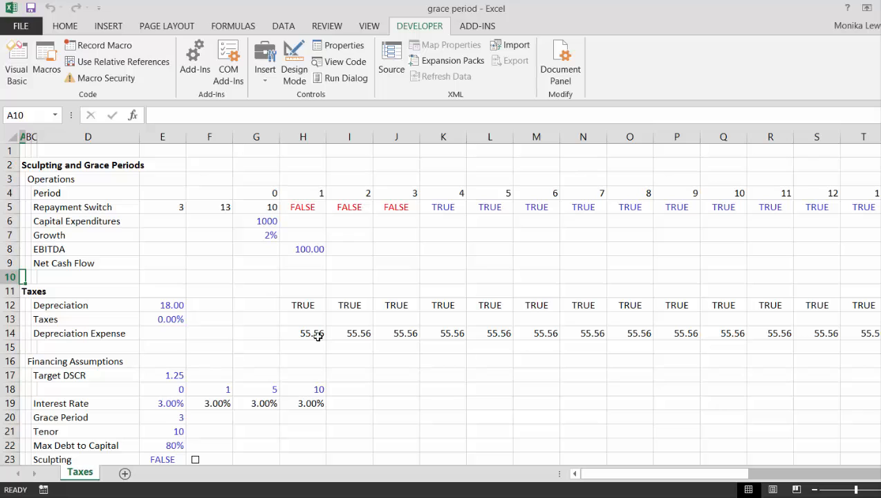
{"action": "key", "text": "Up"}
{"action": "key", "text": "Up"}
{"action": "key", "text": "Right"}
{"action": "key", "text": "Right"}
{"action": "key", "text": "Right"}
{"action": "key", "text": "Right"}
{"action": "key", "text": "Right"}
{"action": "key", "text": "Right"}
{"action": "key", "text": "Right"}
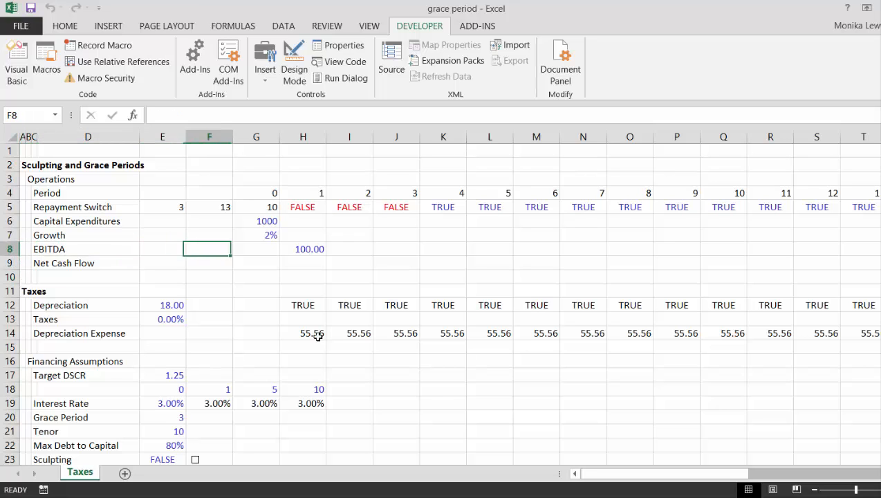
{"action": "key", "text": "Right"}
{"action": "type", "text": "="}
{"action": "key", "text": "Left"}
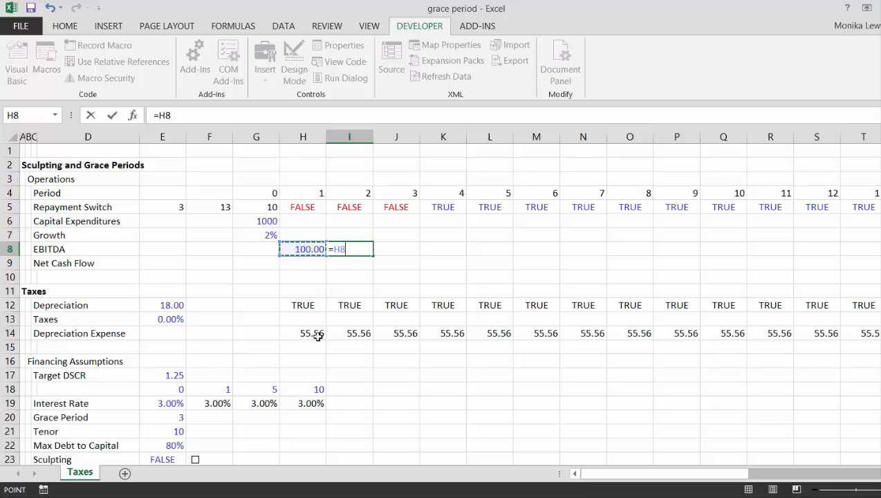
{"action": "type", "text": "*(1+"}
{"action": "key", "text": "Up"}
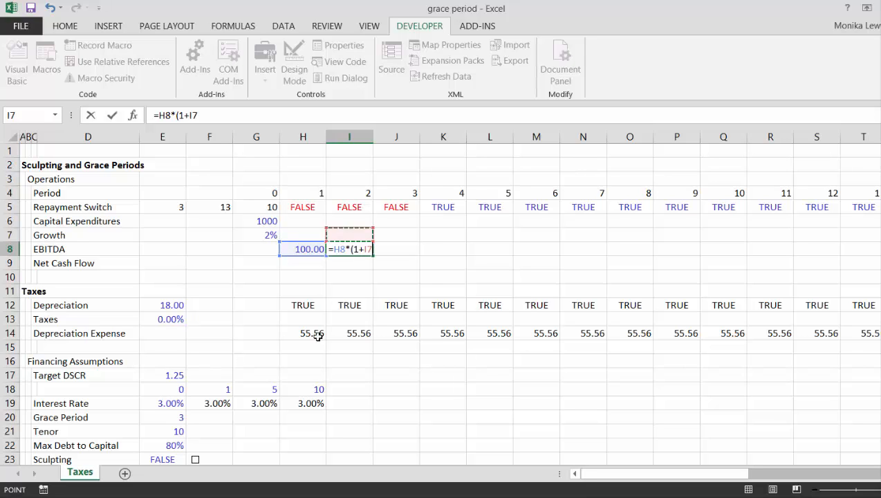
{"action": "key", "text": "Left"}
{"action": "key", "text": "Left"}
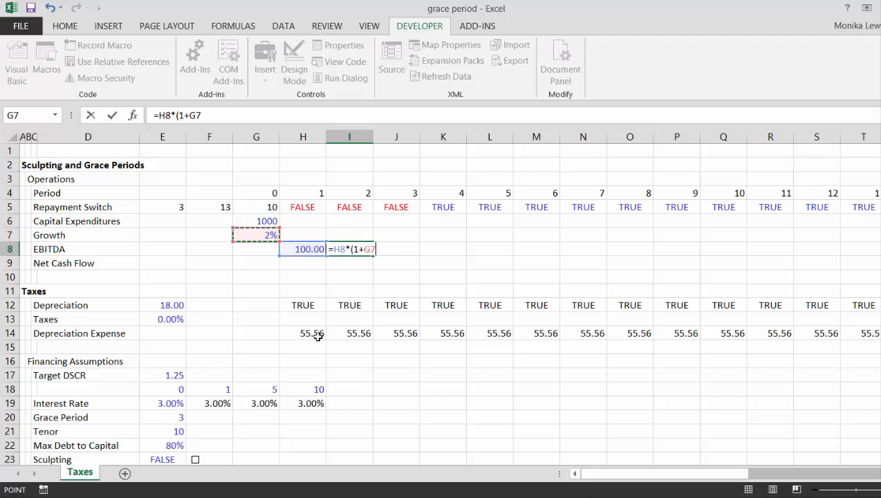
{"action": "key", "text": "F4"}
{"action": "type", "text": ")"}
{"action": "key", "text": "Return"}
{"action": "key", "text": "Up"}
{"action": "key", "text": "ctrl+shift+r"}
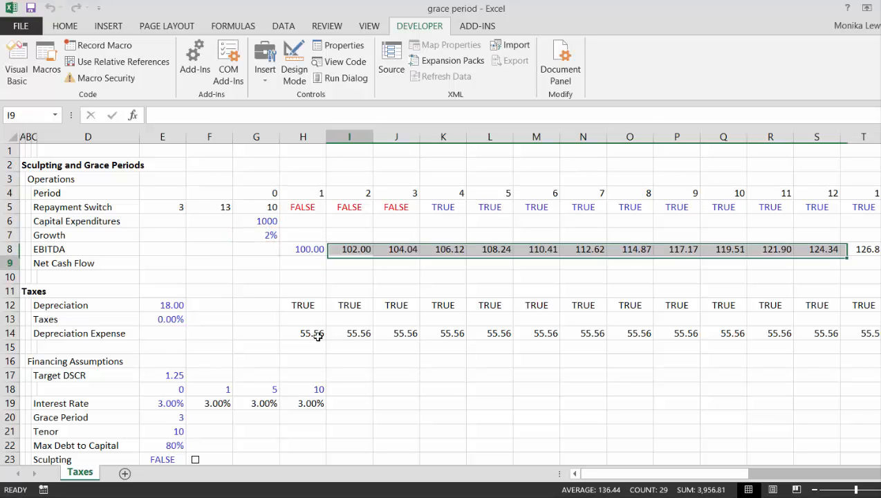
{"action": "key", "text": "Down"}
{"action": "key", "text": "Left"}
{"action": "key", "text": "Left"}
{"action": "type", "text": "="}
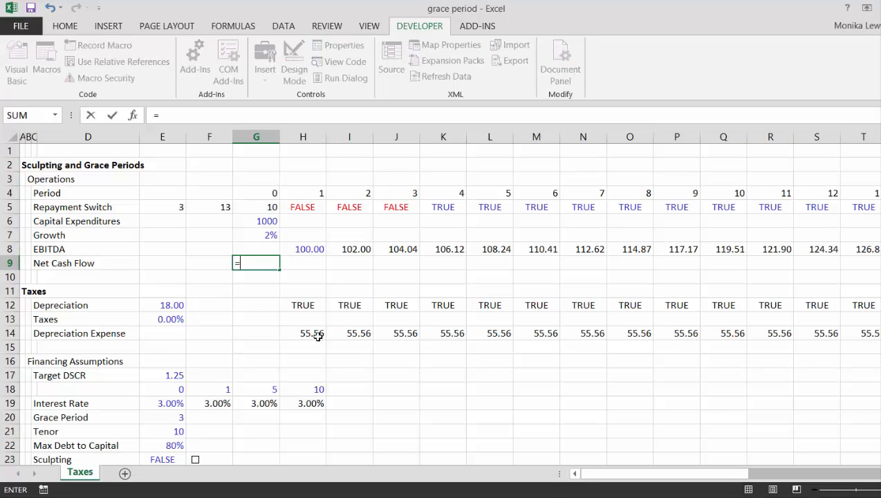
{"action": "key", "text": "Up"}
{"action": "key", "text": "Up"}
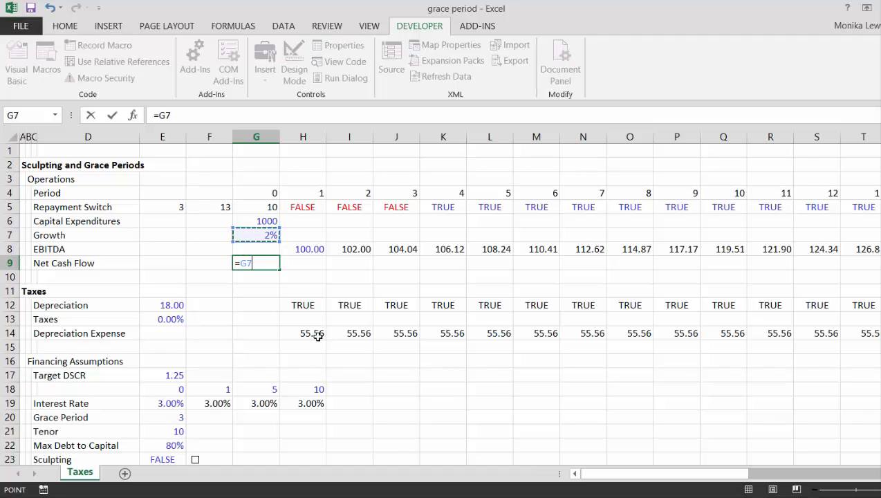
{"action": "key", "text": "Escape"}
- Calculate the period 0 net cash flow in G9 as EBITDA minus capital expenditures with =G8-G6
{"action": "type", "text": "="}
{"action": "key", "text": "Up"}
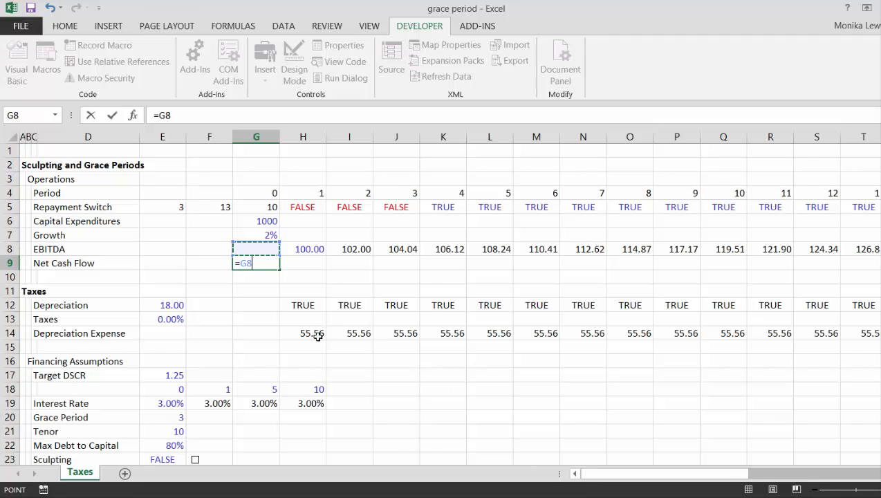
{"action": "type", "text": "-"}
{"action": "key", "text": "Up"}
{"action": "key", "text": "Up"}
{"action": "key", "text": "Up"}
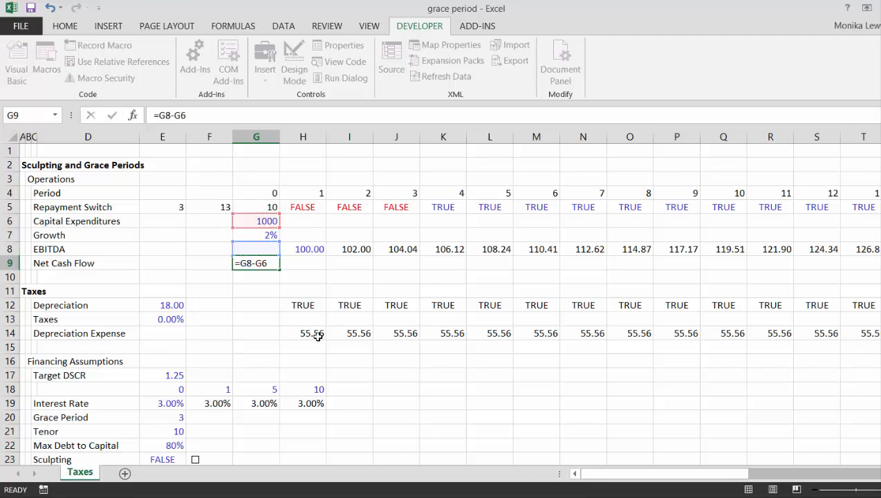
- Copy the net cash flow formula from G9 across all remaining periods in row 9
{"action": "key", "text": "Return"}
{"action": "key", "text": "ctrl+shift+Right"}
{"action": "key", "text": "ctrl+r"}
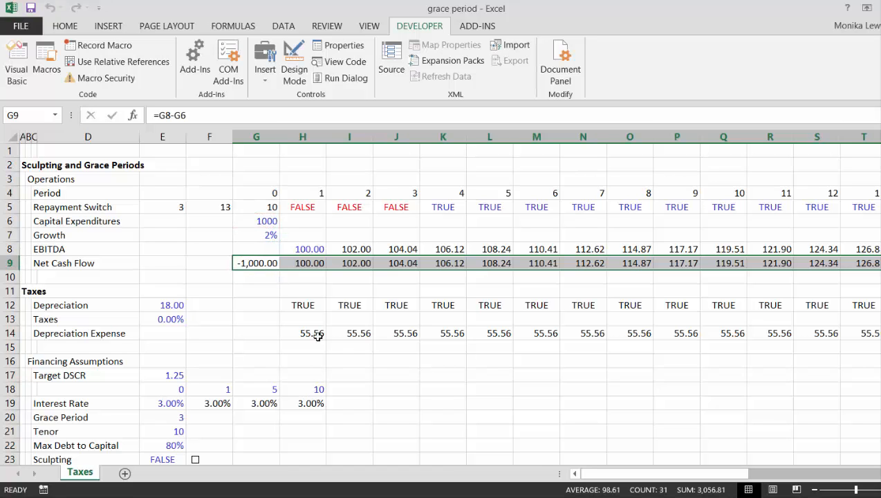
- Insert a new row below Net Cash Flow and label it Project IRR in C10
{"action": "key", "text": "Down"}
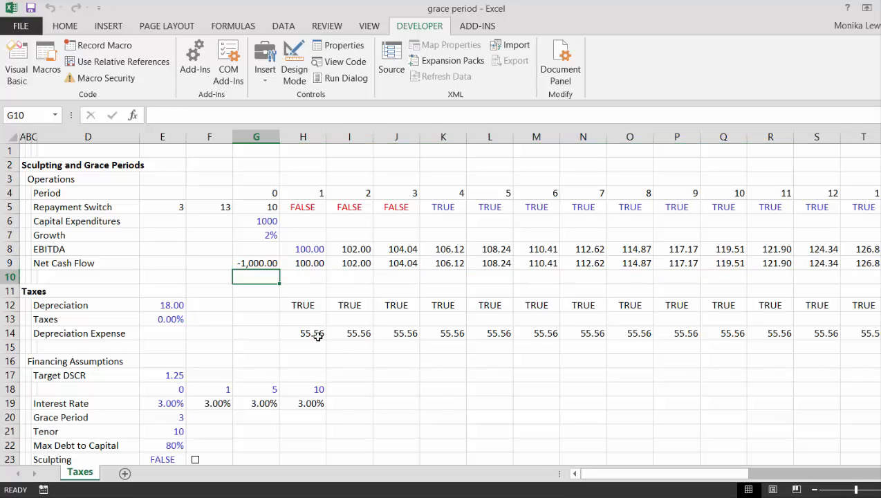
{"action": "key", "text": "shift+space"}
{"action": "key", "text": "ctrl+shift+plus"}
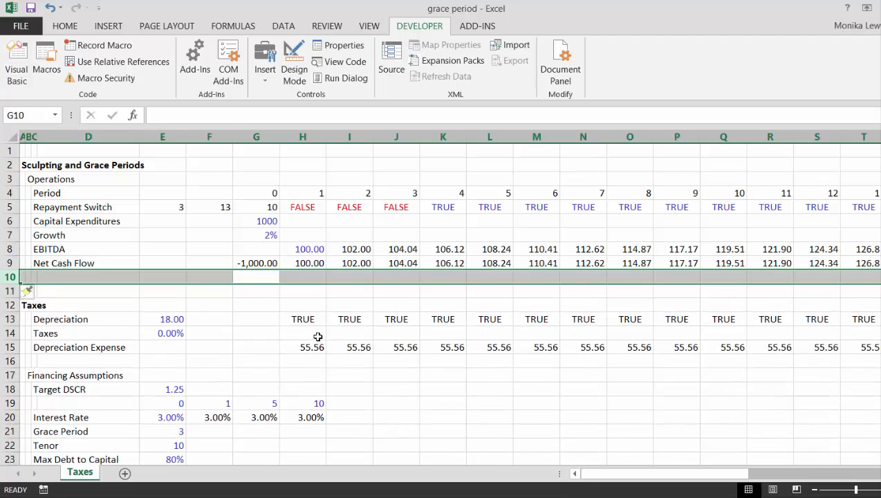
{"action": "key", "text": "Left"}
{"action": "key", "text": "Left"}
{"action": "key", "text": "Left"}
{"action": "key", "text": "Left"}
{"action": "type", "text": "Pr"}
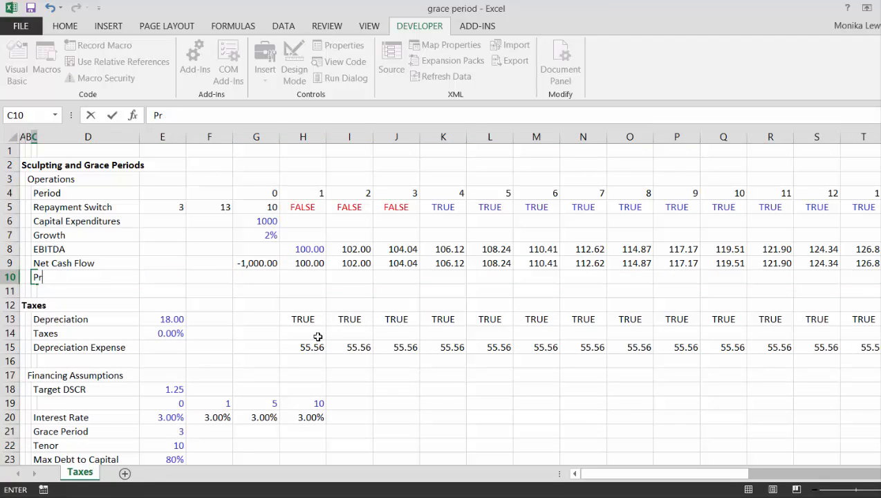
{"action": "type", "text": "oject IRR"}
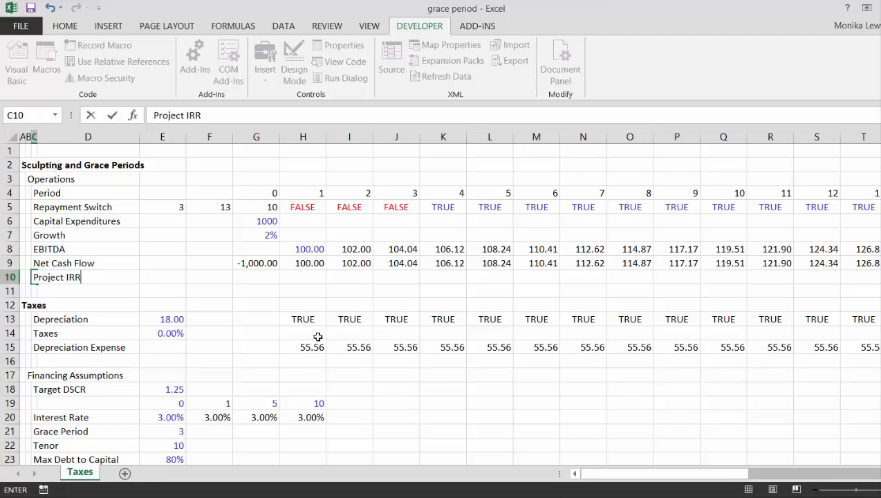
{"action": "key", "text": "Return"}
- Calculate the project IRR in E10 with =IRR(9:9) and format it as a percentage with two decimals
{"action": "key", "text": "Up"}
{"action": "key", "text": "Right"}
{"action": "key", "text": "Right"}
{"action": "key", "text": "Right"}
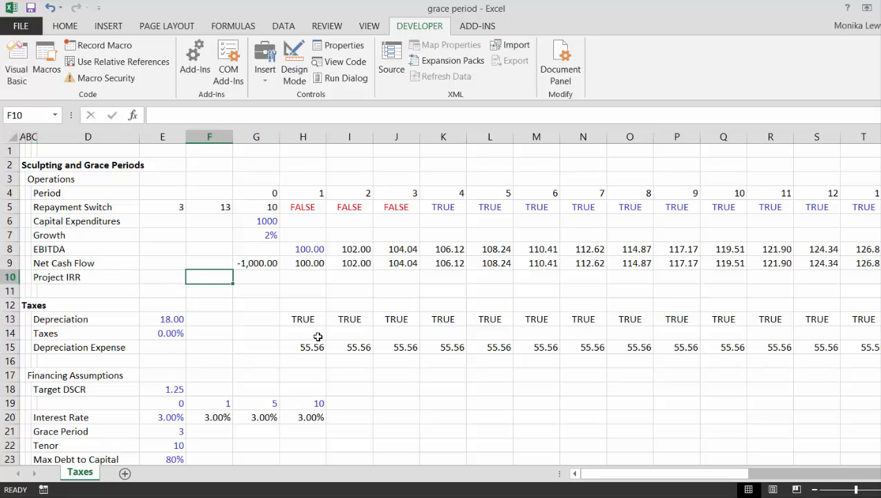
{"action": "key", "text": "Left"}
{"action": "type", "text": "="}
{"action": "type", "text": "r("}
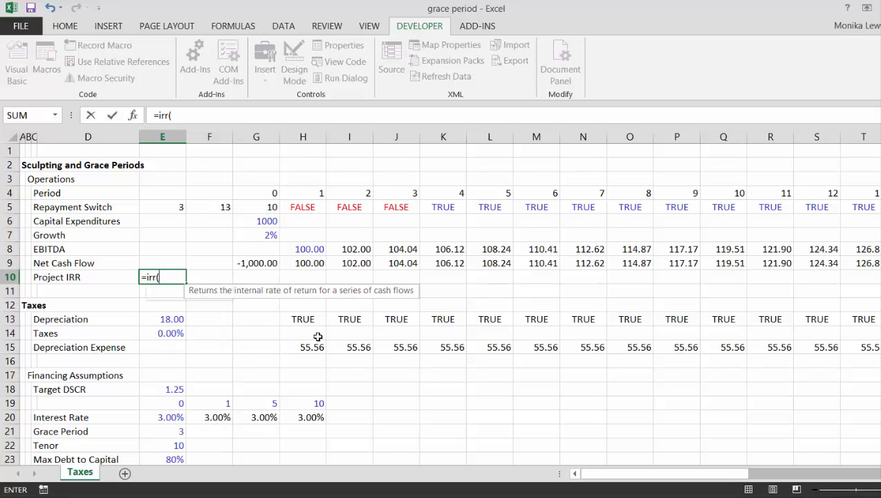
{"action": "key", "text": "Up"}
{"action": "key", "text": "shift+space"}
{"action": "key", "text": "Return"}
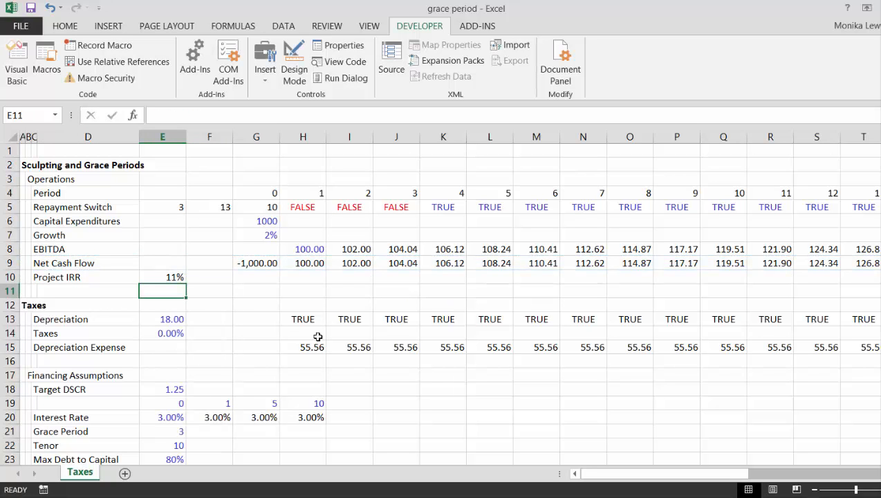
{"action": "key", "text": "Up"}
{"action": "key", "text": "ctrl+shift+p"}
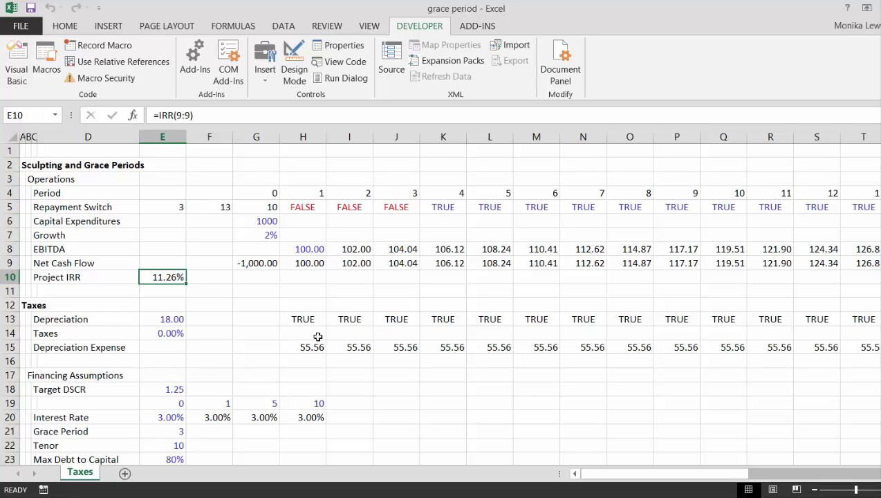
- Review the tax and financing assumptions in column E, from Depreciation to Equal Installment
{"action": "key", "text": "Down"}
{"action": "key", "text": "Down"}
{"action": "key", "text": "Down"}
{"action": "key", "text": "Down"}
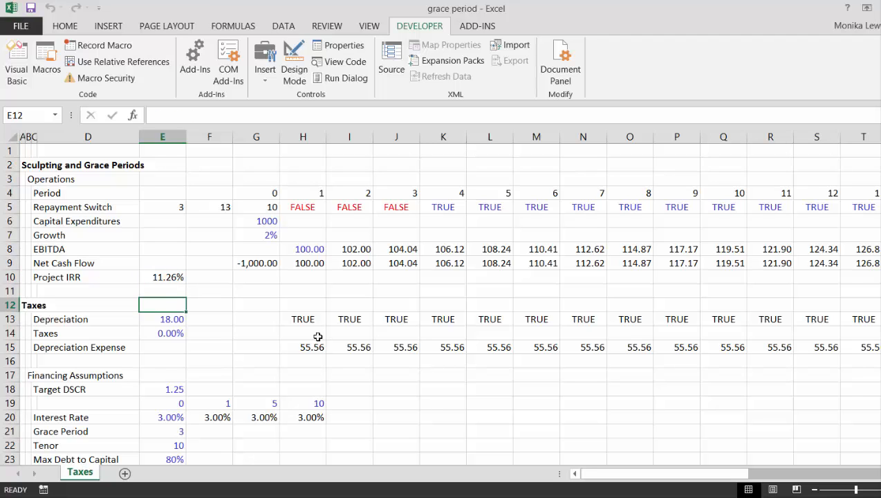
{"action": "key", "text": "Down"}
{"action": "key", "text": "Down"}
{"action": "key", "text": "Down"}
{"action": "key", "text": "Down"}
{"action": "key", "text": "Down"}
{"action": "key", "text": "Down"}
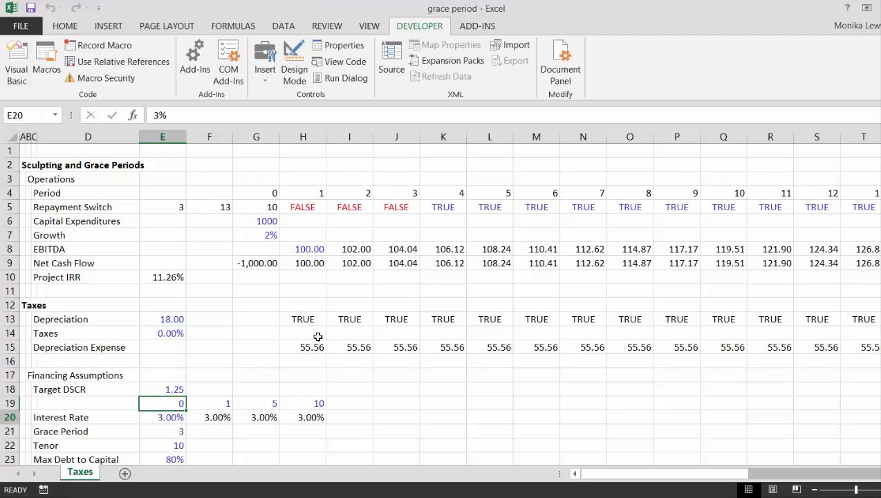
{"action": "key", "text": "Down"}
{"action": "key", "text": "Down"}
{"action": "key", "text": "Down"}
{"action": "key", "text": "Down"}
{"action": "key", "text": "Down"}
{"action": "key", "text": "Down"}
{"action": "key", "text": "Down"}
{"action": "key", "text": "Down"}
{"action": "key", "text": "Down"}
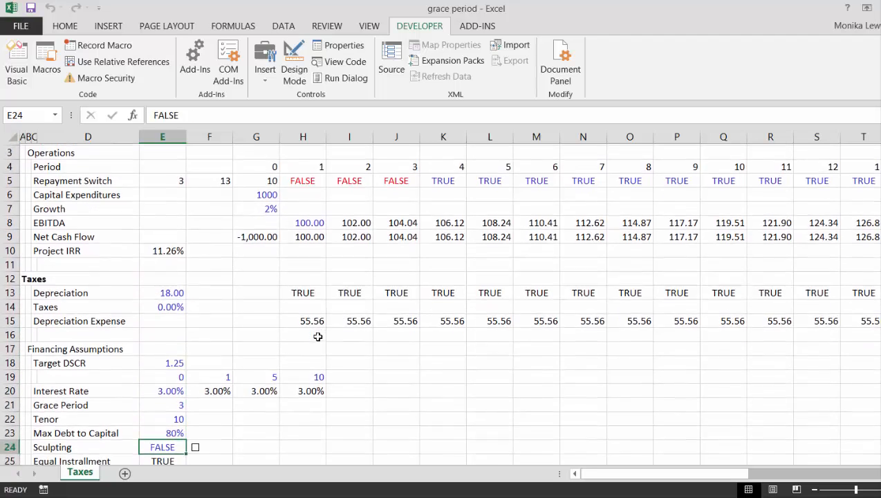
{"action": "key", "text": "Up"}
{"action": "key", "text": "Up"}
{"action": "key", "text": "Up"}
{"action": "key", "text": "Up"}
{"action": "key", "text": "Up"}
{"action": "key", "text": "Up"}
{"action": "key", "text": "Up"}
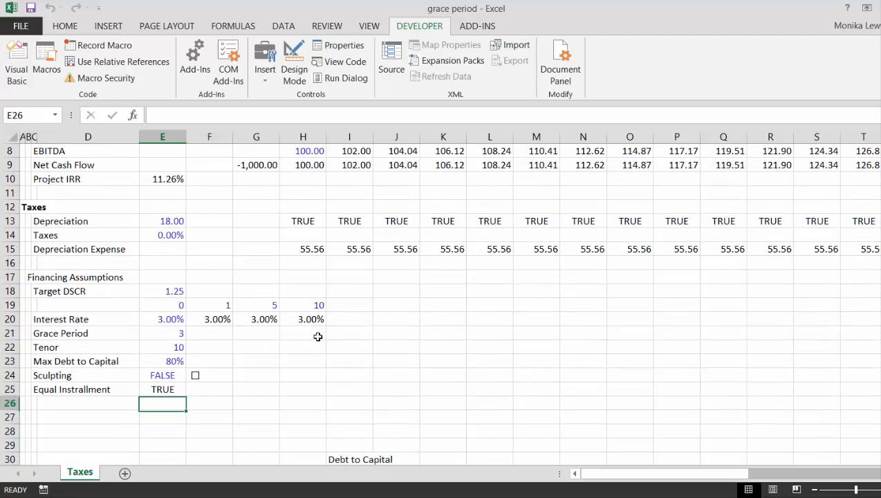
{"action": "key", "text": "Up"}
- Insert blank rows at row 27, below the financing assumptions
{"action": "key", "text": "Down"}
{"action": "key", "text": "Down"}
{"action": "key", "text": "Down"}
{"action": "key", "text": "Down"}
{"action": "key", "text": "Down"}
{"action": "key", "text": "Down"}
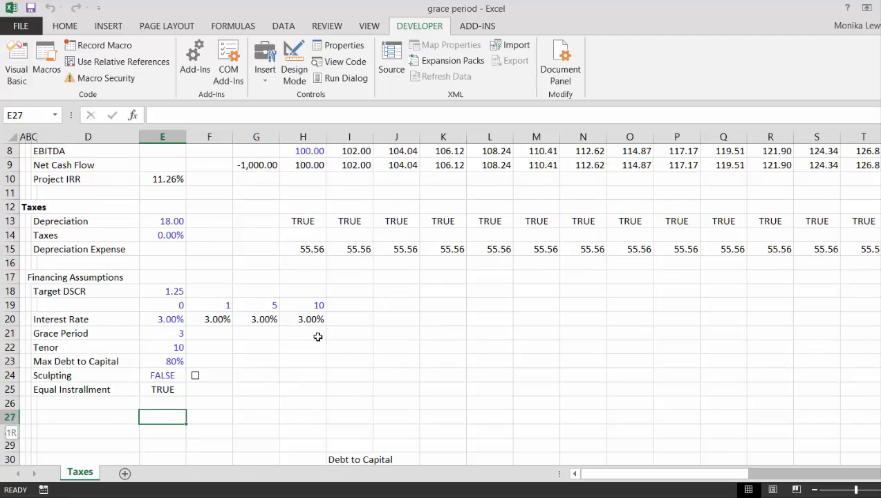
{"action": "key", "text": "shift+space"}
{"action": "key", "text": "ctrl+plus"}
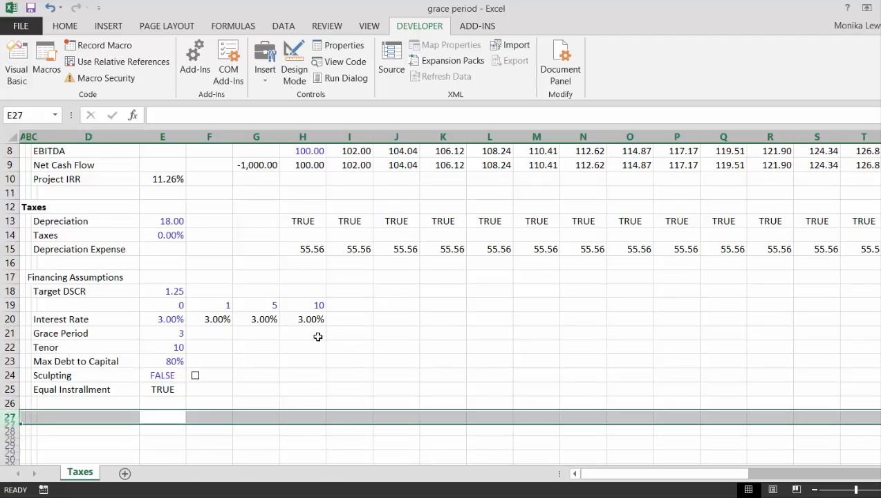
- Enter the heading Project Finance Model in A27 and the line label Cap Exp in B28
{"action": "key", "text": "Left"}
{"action": "key", "text": "Left"}
{"action": "key", "text": "Left"}
{"action": "key", "text": "Left"}
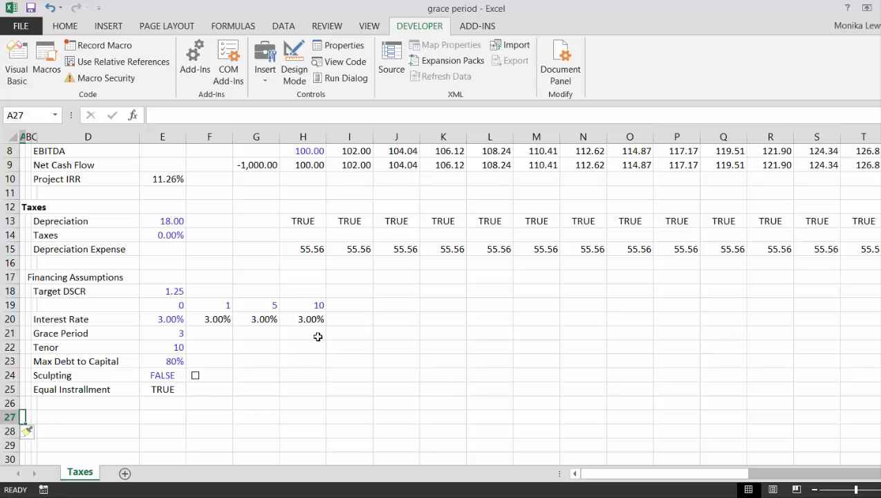
{"action": "type", "text": "Project"}
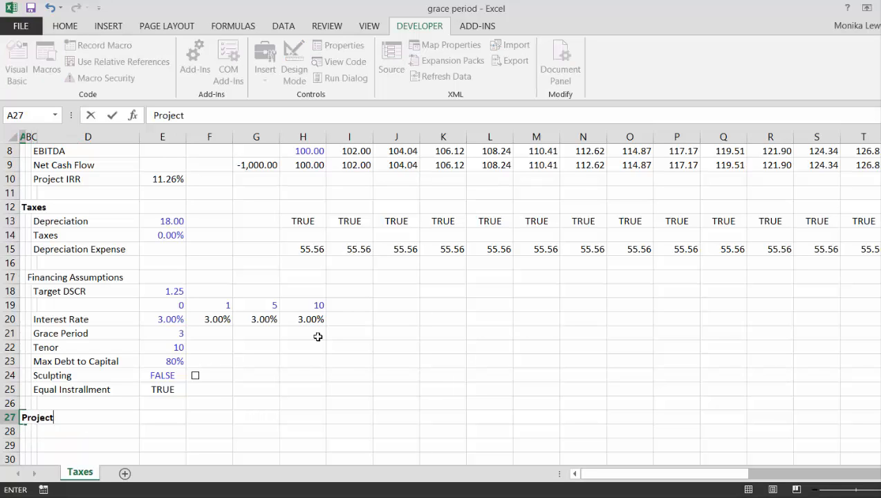
{"action": "type", "text": " Finance Model"}
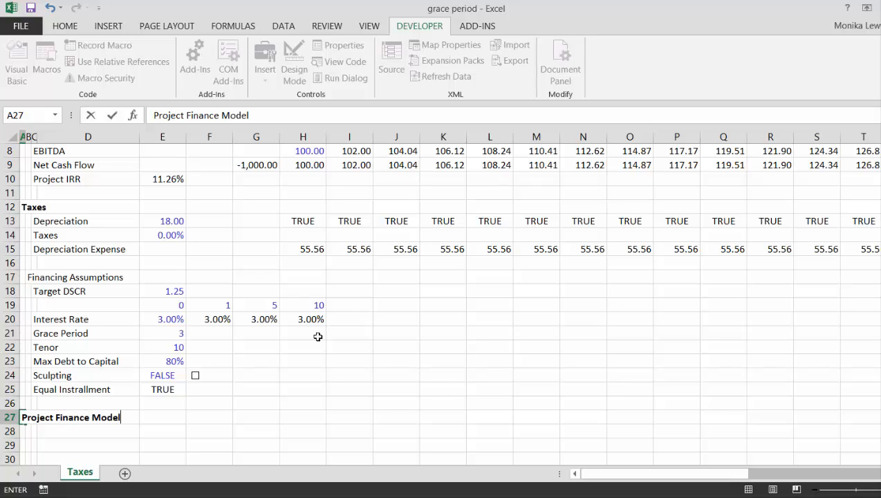
{"action": "key", "text": "Return"}
{"action": "key", "text": "Right"}
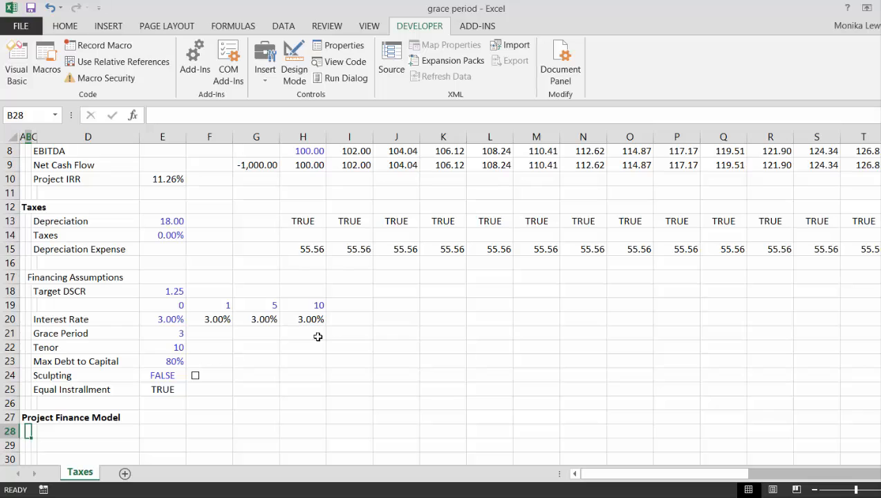
{"action": "type", "text": "Cap Exp"}
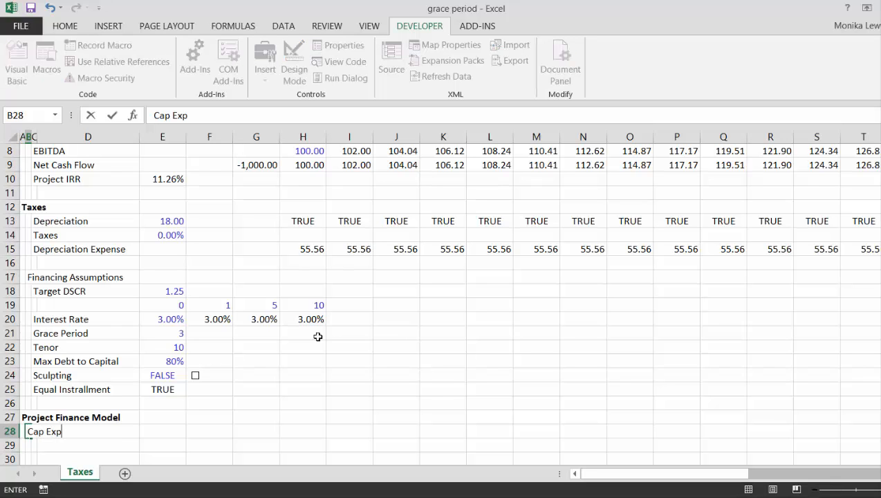
{"action": "key", "text": "Return"}
- Link the period 0 Cap Exp in G28 to the capital expenditures with =G6
{"action": "key", "text": "Up"}
{"action": "key", "text": "Right"}
{"action": "key", "text": "Right"}
{"action": "key", "text": "Right"}
{"action": "key", "text": "Right"}
{"action": "key", "text": "Right"}
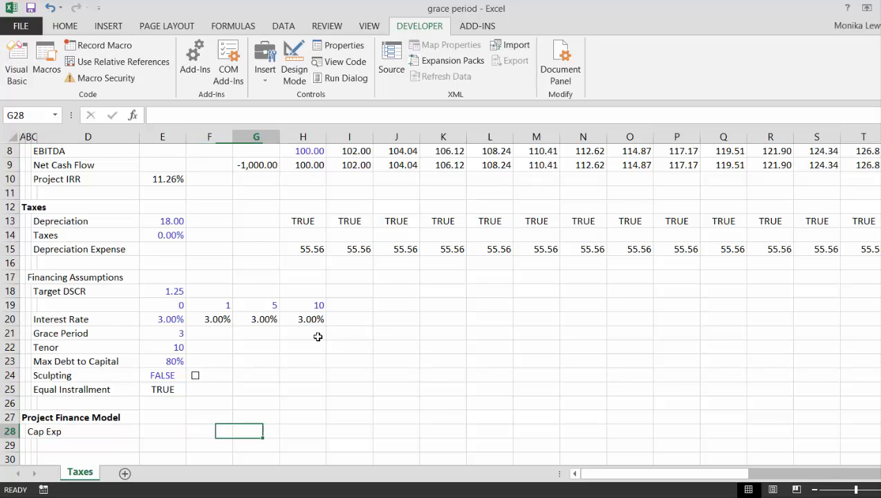
{"action": "type", "text": "="}
{"action": "key", "text": "Up"}
{"action": "key", "text": "Up"}
{"action": "key", "text": "Up"}
{"action": "key", "text": "Up"}
{"action": "key", "text": "Up"}
{"action": "key", "text": "Up"}
{"action": "key", "text": "Up"}
{"action": "key", "text": "Up"}
{"action": "key", "text": "Up"}
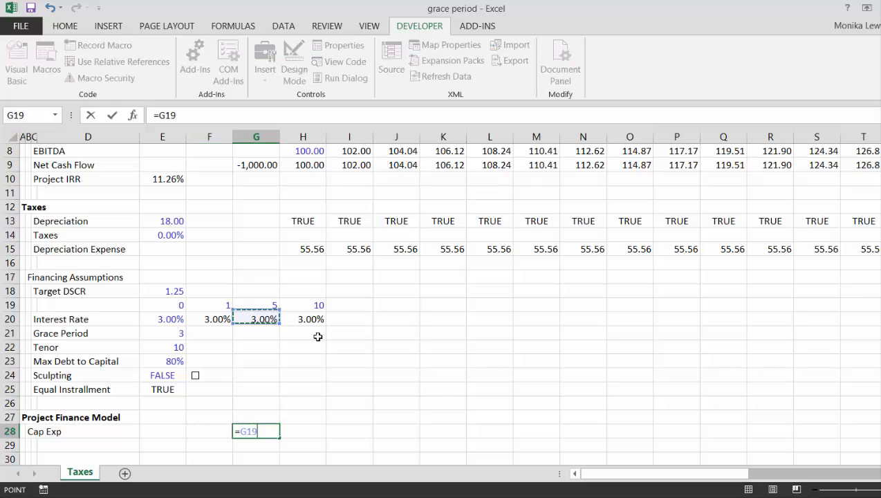
{"action": "key", "text": "Up"}
{"action": "key", "text": "Up"}
{"action": "key", "text": "Up"}
{"action": "key", "text": "Up"}
{"action": "key", "text": "Up"}
{"action": "key", "text": "Up"}
{"action": "key", "text": "Up"}
{"action": "key", "text": "Up"}
{"action": "key", "text": "Up"}
{"action": "key", "text": "Up"}
{"action": "key", "text": "Up"}
{"action": "key", "text": "Up"}
{"action": "key", "text": "Up"}
{"action": "key", "text": "Up"}
{"action": "key", "text": "Up"}
{"action": "key", "text": "Up"}
{"action": "key", "text": "Up"}
{"action": "key", "text": "Up"}
{"action": "key", "text": "Down"}
{"action": "key", "text": "Down"}
{"action": "key", "text": "Down"}
{"action": "key", "text": "Down"}
{"action": "key", "text": "Down"}
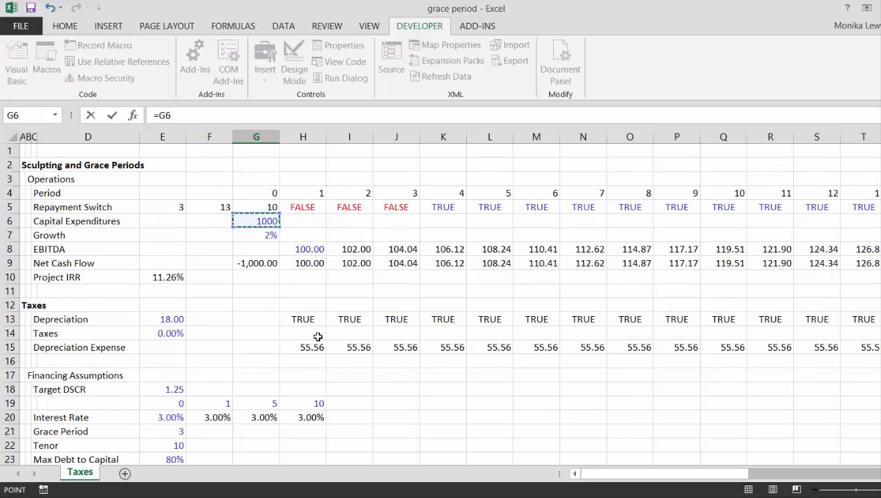
{"action": "key", "text": "Return"}
- Add the label Debt in B29, directly below Cap Exp
{"action": "key", "text": "Left"}
{"action": "key", "text": "Left"}
{"action": "key", "text": "Left"}
{"action": "key", "text": "Left"}
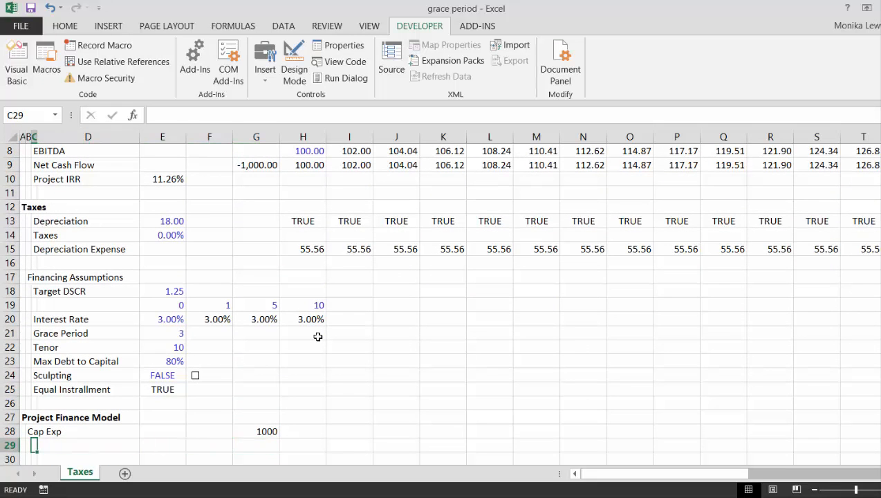
{"action": "key", "text": "Left"}
{"action": "type", "text": "Debt"}
{"action": "key", "text": "Return"}
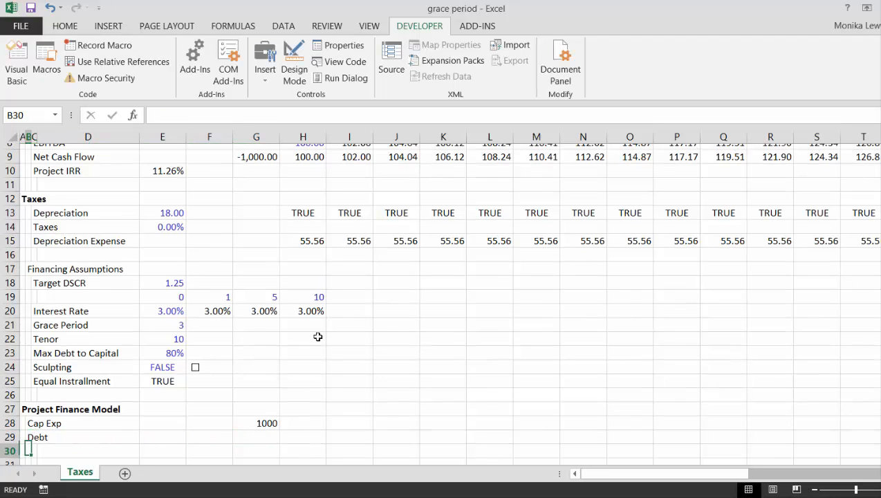
- Check the Max Debt to Capital assumption in E23 as the basis for the debt amount
{"action": "key", "text": "Up"}
{"action": "key", "text": "Right"}
{"action": "key", "text": "Right"}
{"action": "key", "text": "Right"}
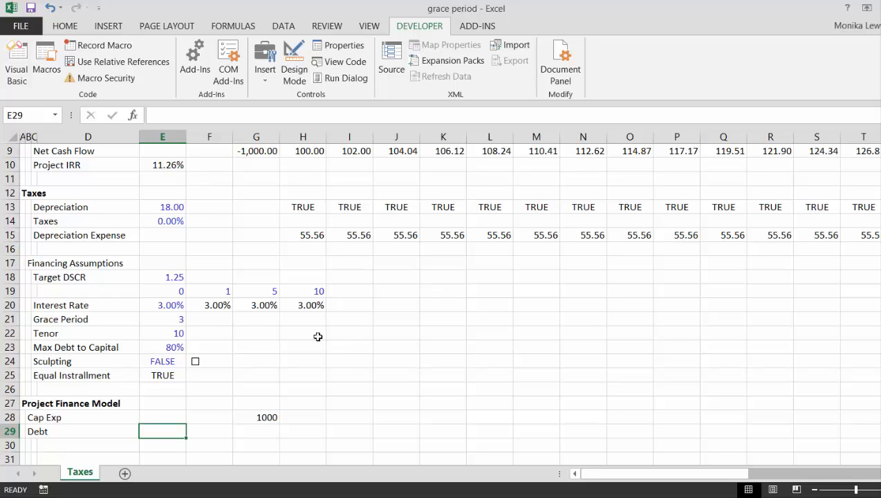
{"action": "key", "text": "Up"}
{"action": "key", "text": "Up"}
{"action": "key", "text": "Up"}
{"action": "key", "text": "Up"}
{"action": "key", "text": "Up"}
{"action": "key", "text": "Up"}
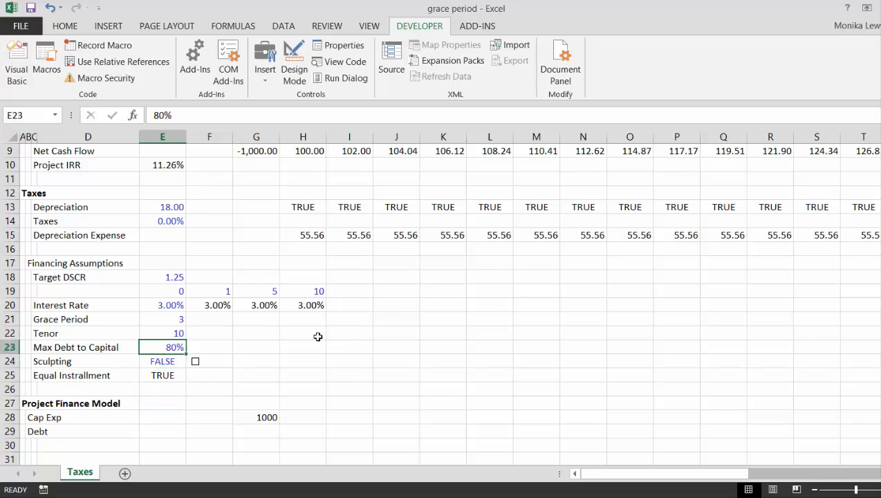
- Insert four blank rows above the Project Finance Model heading, starting at row 27
{"action": "key", "text": "Down"}
{"action": "key", "text": "Down"}
{"action": "key", "text": "Down"}
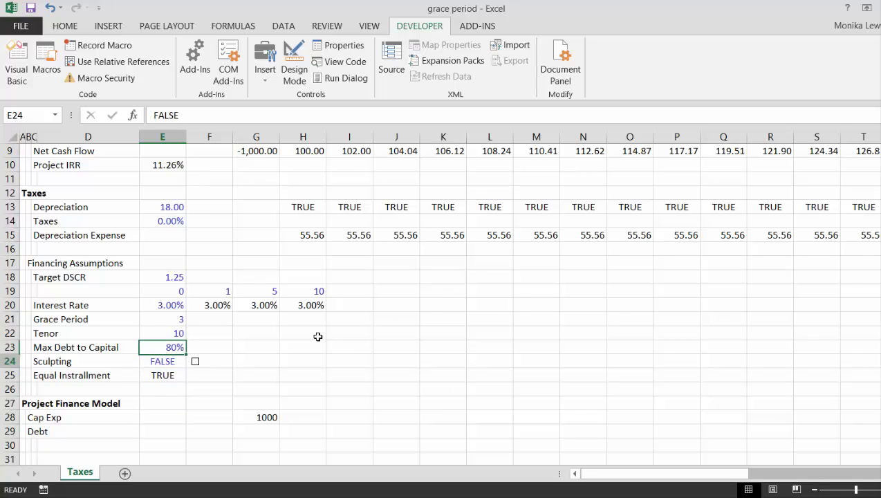
{"action": "key", "text": "Left"}
{"action": "key", "text": "Left"}
{"action": "key", "text": "Left"}
{"action": "key", "text": "Left"}
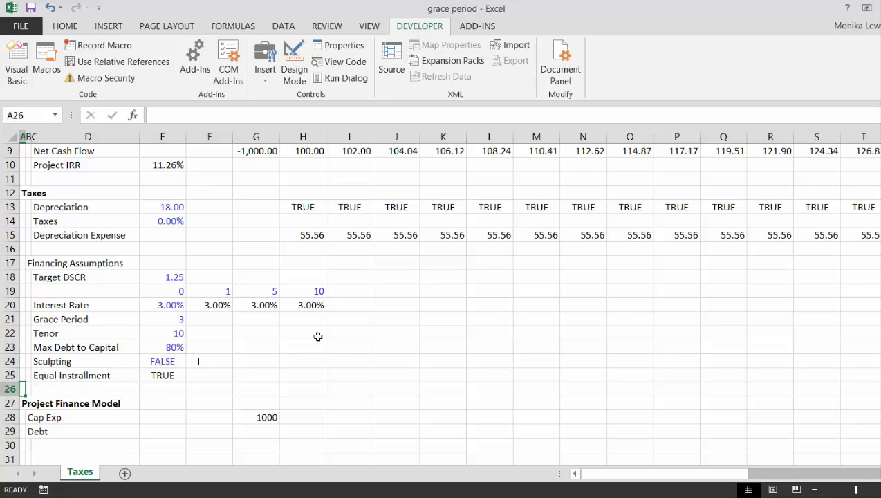
{"action": "key", "text": "Down"}
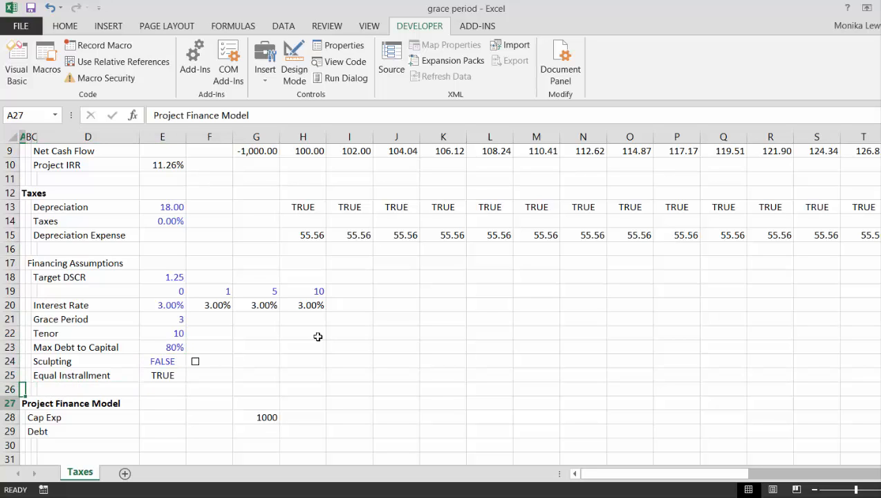
{"action": "key", "text": "BackSpace"}
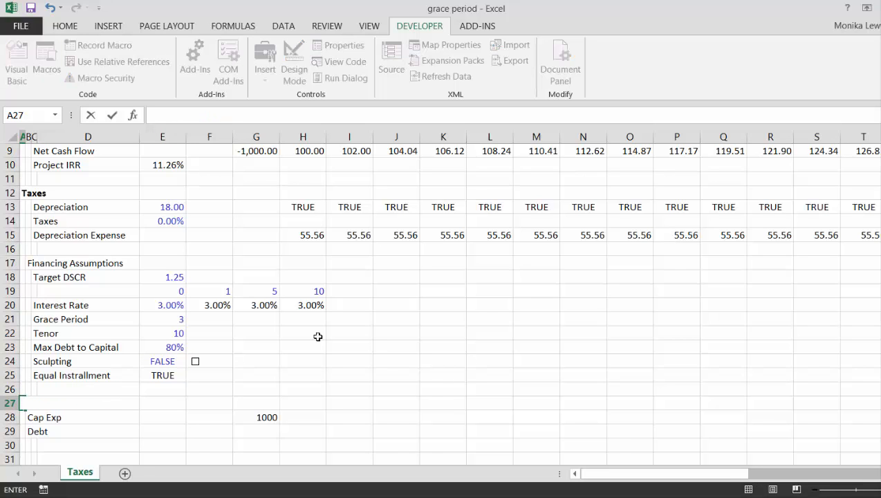
{"action": "key", "text": "Escape"}
{"action": "key", "text": "shift+space"}
{"action": "key", "text": "ctrl+shift+equal"}
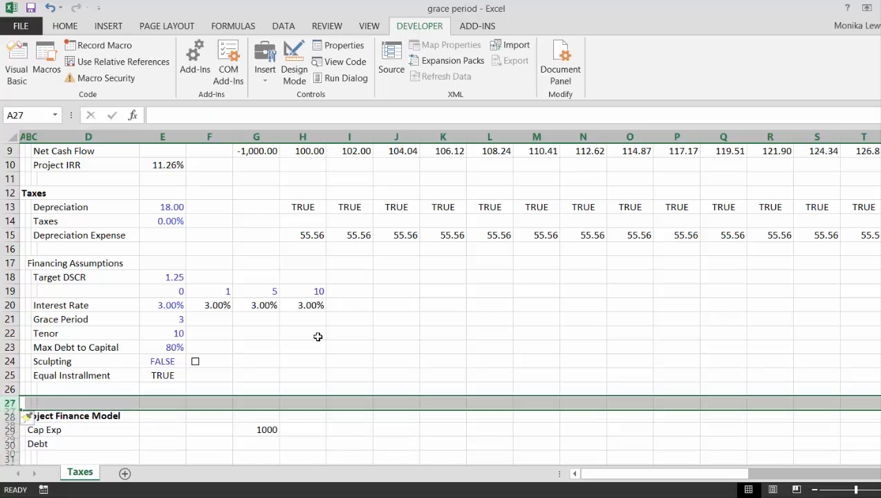
{"action": "key", "text": "ctrl+shift+equal"}
{"action": "key", "text": "ctrl+shift+equal"}
{"action": "key", "text": "ctrl+shift+equal"}
- Add the section heading Debt Size in A27, above the Project Finance Model section
{"action": "key", "text": "Left"}
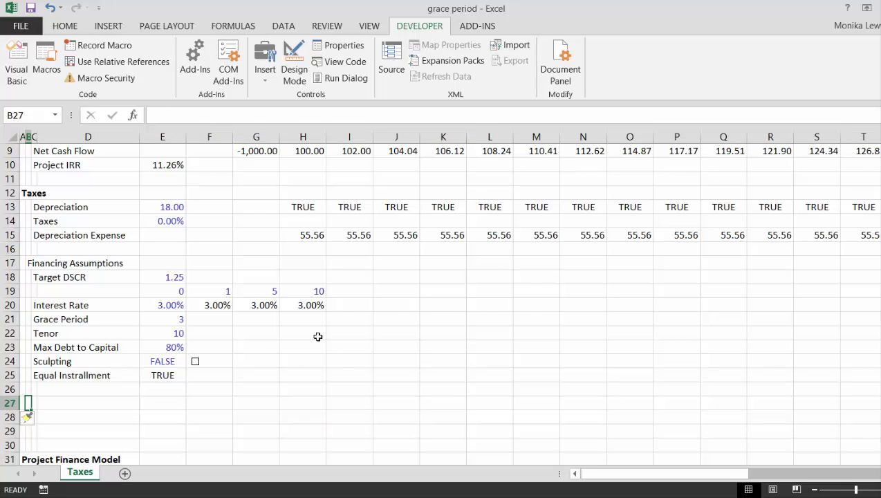
{"action": "left_click", "coordinate": [317, 336], "text": "shift"}
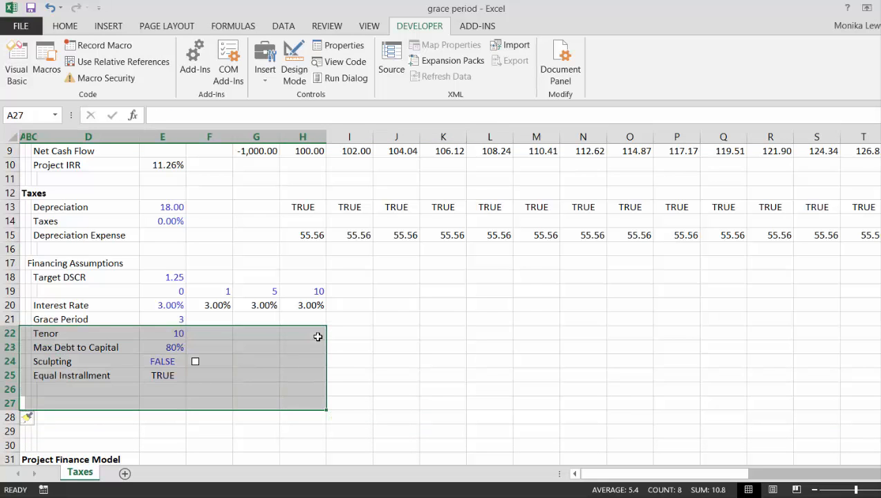
{"action": "key", "text": "Left"}
{"action": "type", "text": "Debt S"}
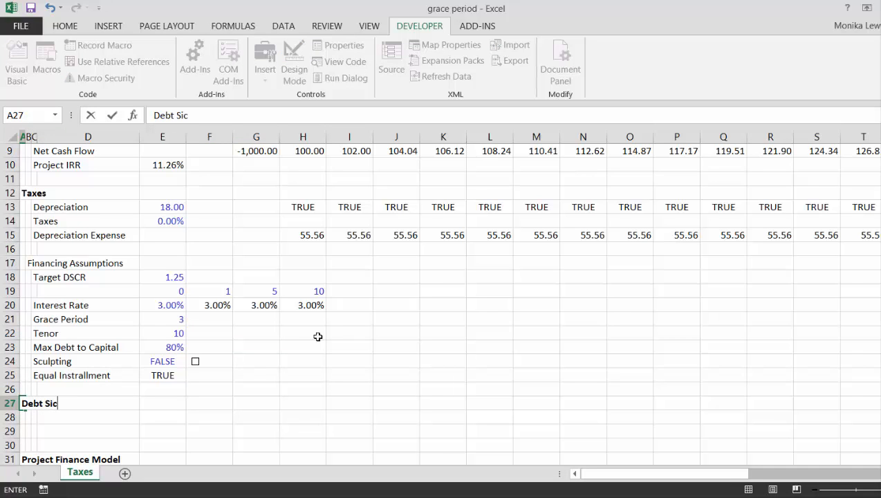
{"action": "type", "text": "ix"}
{"action": "key", "text": "BackSpace"}
{"action": "type", "text": "ze"}
{"action": "key", "text": "Return"}
- Add the label Max Debt to Cap in C28 under the Debt Size heading
{"action": "key", "text": "Right"}
{"action": "key", "text": "Right"}
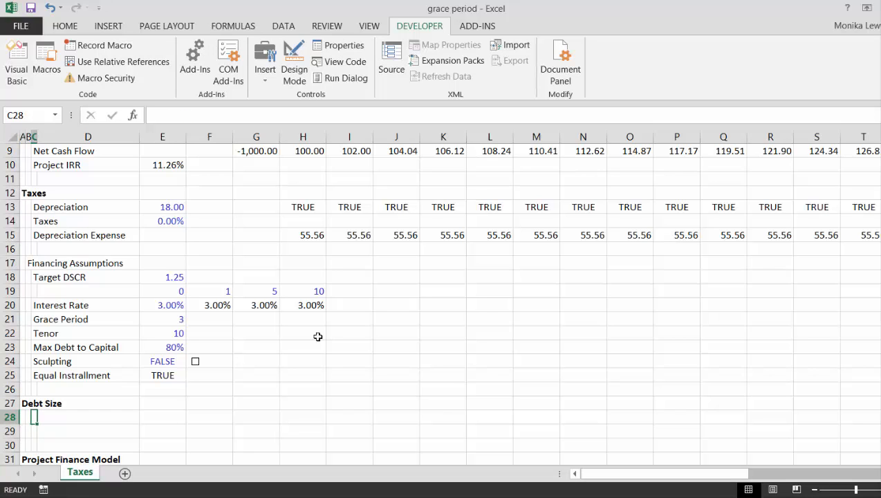
{"action": "key", "text": "Right"}
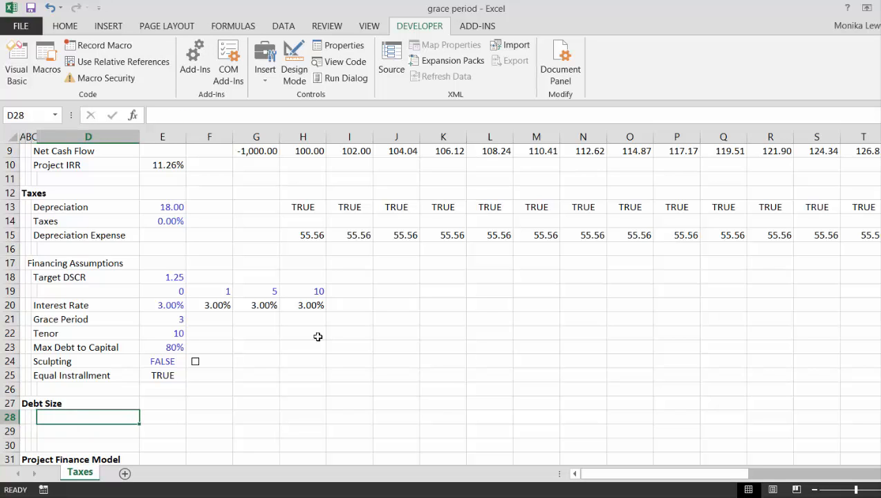
{"action": "key", "text": "Left"}
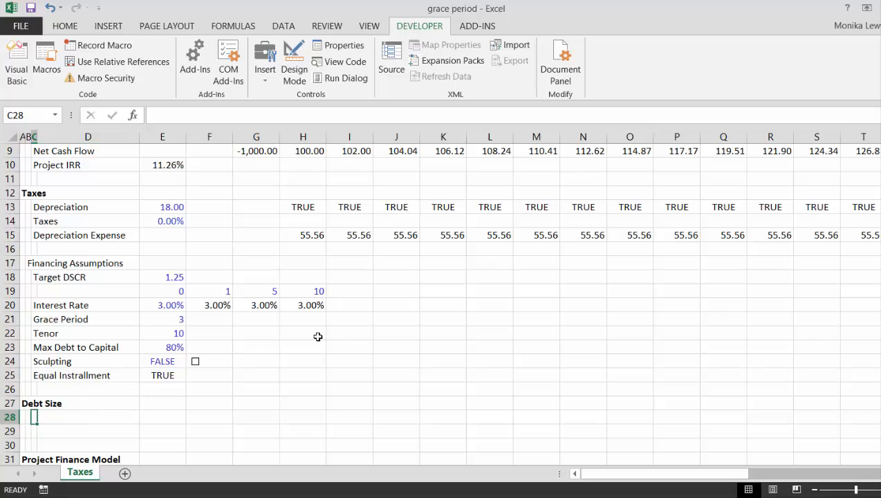
{"action": "type", "text": "Max de"}
{"action": "key", "text": "BackSpace"}
{"action": "key", "text": "BackSpace"}
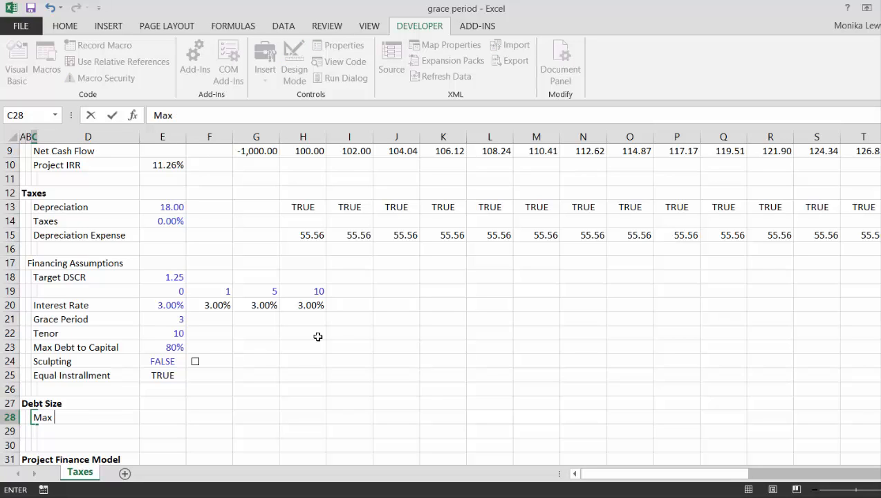
{"action": "type", "text": "Debt to Cap"}
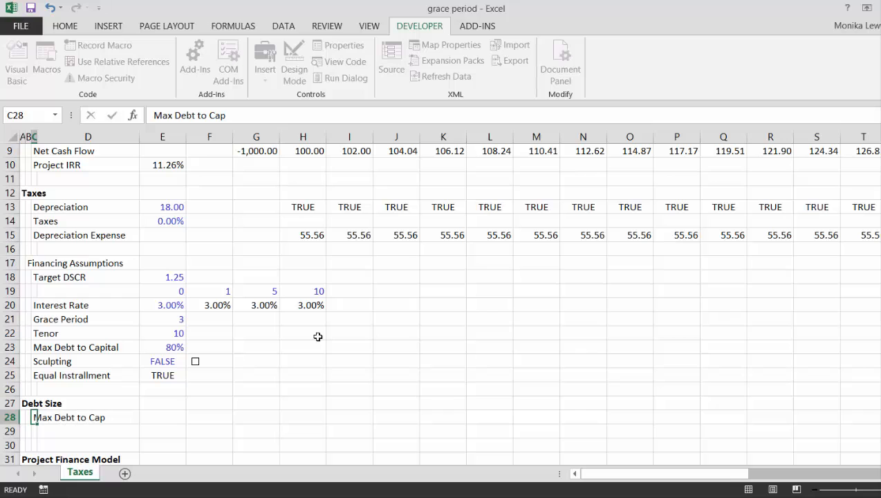
{"action": "key", "text": "ctrl+Return"}
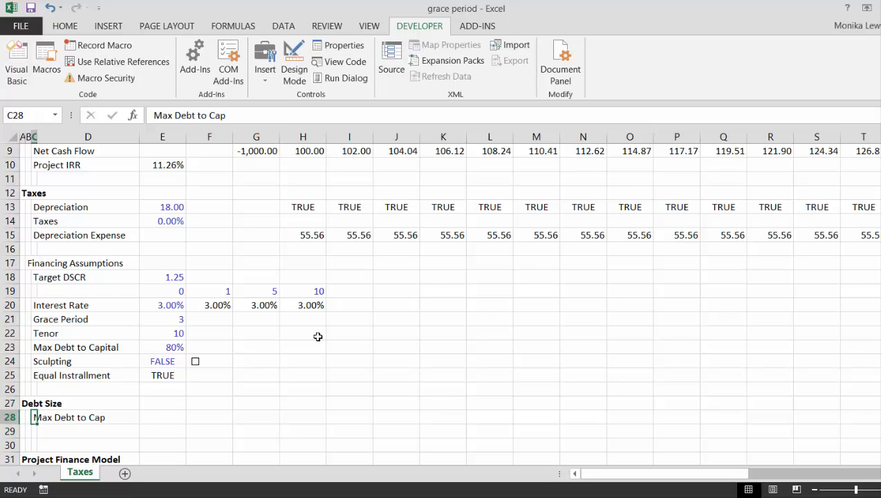
- Calculate the maximum debt in E28 as Max Debt to Capital times capital expenditures with =E23*G6
{"action": "key", "text": "Right"}
{"action": "key", "text": "Right"}
{"action": "type", "text": "="}
{"action": "key", "text": "Up"}
{"action": "key", "text": "Up"}
{"action": "key", "text": "Up"}
{"action": "key", "text": "Up"}
{"action": "key", "text": "Up"}
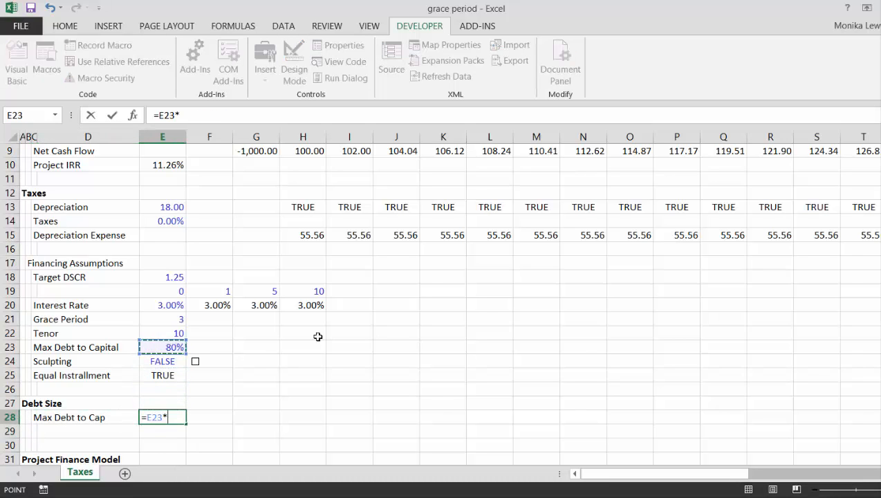
{"action": "type", "text": "*"}
{"action": "key", "text": "Down"}
{"action": "key", "text": "Down"}
{"action": "key", "text": "Down"}
{"action": "key", "text": "Down"}
{"action": "key", "text": "Down"}
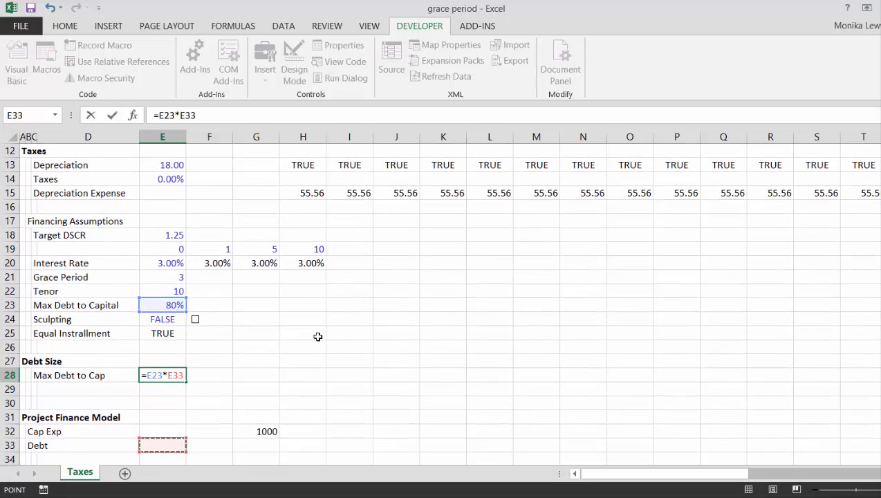
{"action": "key", "text": "Down"}
{"action": "key", "text": "Down"}
{"action": "key", "text": "Up"}
{"action": "key", "text": "Up"}
{"action": "key", "text": "Up"}
{"action": "key", "text": "Up"}
{"action": "key", "text": "Up"}
{"action": "key", "text": "Up"}
{"action": "key", "text": "Up"}
{"action": "key", "text": "Up"}
{"action": "key", "text": "Up"}
{"action": "key", "text": "Up"}
{"action": "key", "text": "Up"}
{"action": "key", "text": "Up"}
{"action": "key", "text": "Up"}
{"action": "key", "text": "Up"}
{"action": "key", "text": "Up"}
{"action": "key", "text": "Up"}
{"action": "key", "text": "Up"}
{"action": "key", "text": "Up"}
{"action": "key", "text": "Up"}
{"action": "key", "text": "Up"}
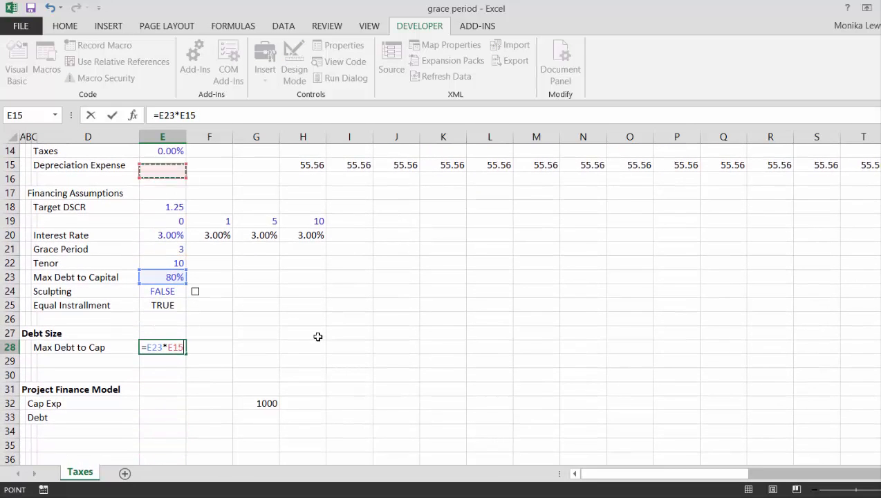
{"action": "key", "text": "Up"}
{"action": "key", "text": "Up"}
{"action": "key", "text": "Up"}
{"action": "key", "text": "Up"}
{"action": "key", "text": "Up"}
{"action": "key", "text": "Up"}
{"action": "key", "text": "Up"}
{"action": "key", "text": "Up"}
{"action": "key", "text": "Up"}
{"action": "key", "text": "Up"}
{"action": "key", "text": "Up"}
{"action": "key", "text": "Up"}
{"action": "key", "text": "Up"}
{"action": "key", "text": "Up"}
{"action": "key", "text": "Down"}
{"action": "key", "text": "Down"}
{"action": "key", "text": "Down"}
{"action": "key", "text": "Down"}
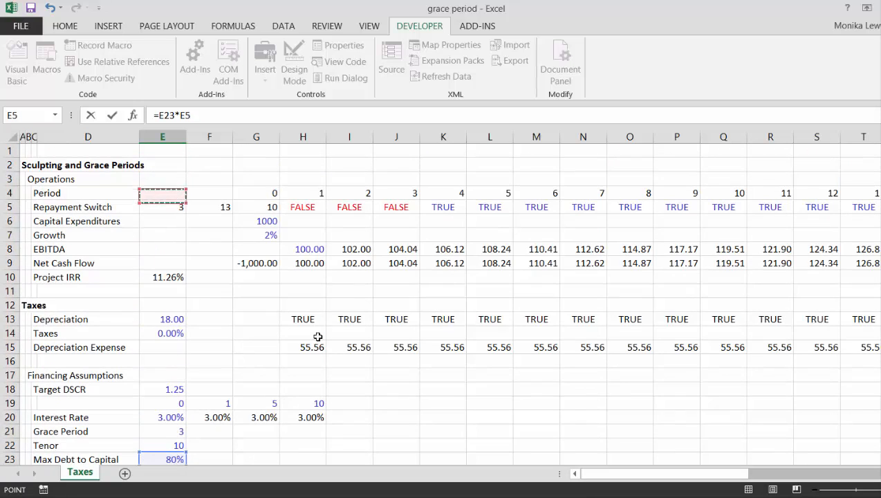
{"action": "key", "text": "Down"}
{"action": "key", "text": "Right"}
{"action": "key", "text": "Right"}
{"action": "key", "text": "Return"}
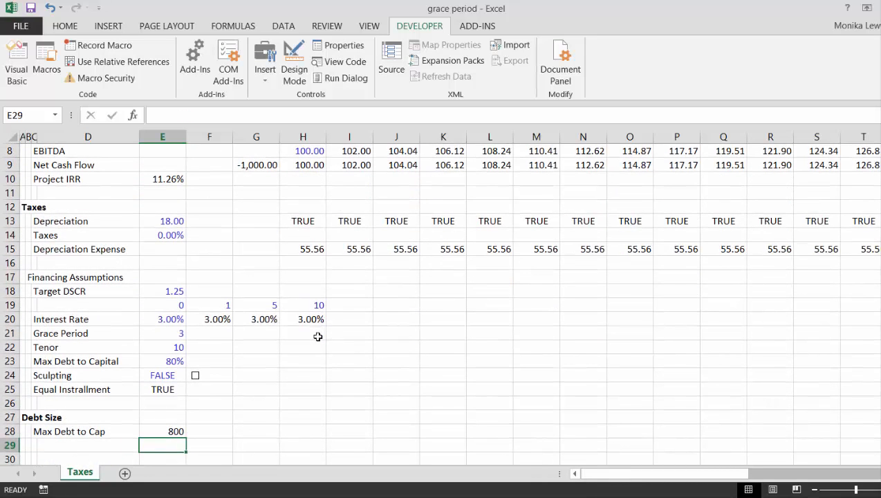
- Format the maximum debt in E28 as a number with thousands separators and two decimals
{"action": "key", "text": "Up"}
{"action": "key", "text": "Left"}
{"action": "key", "text": "Right"}
{"action": "key", "text": "ctrl+shift+1"}
- Add the label DSCR Target in C29, directly below Max Debt to Cap
{"action": "key", "text": "Left"}
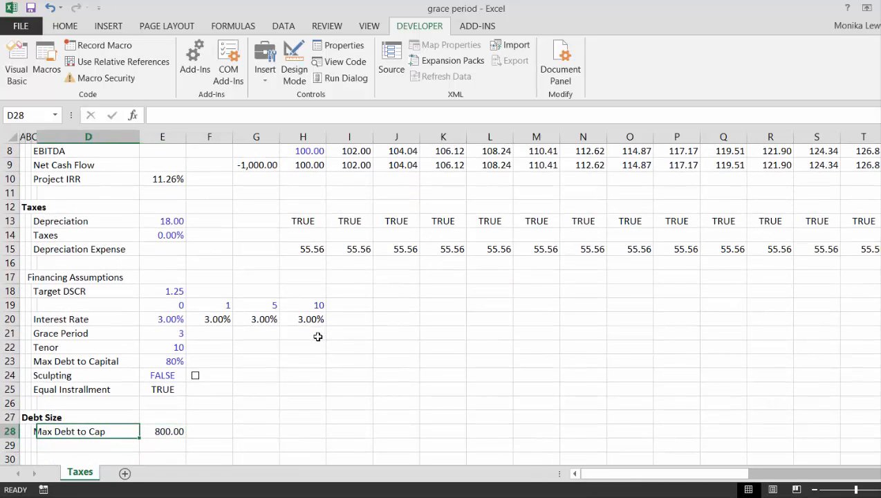
{"action": "key", "text": "Down"}
{"action": "key", "text": "Left"}
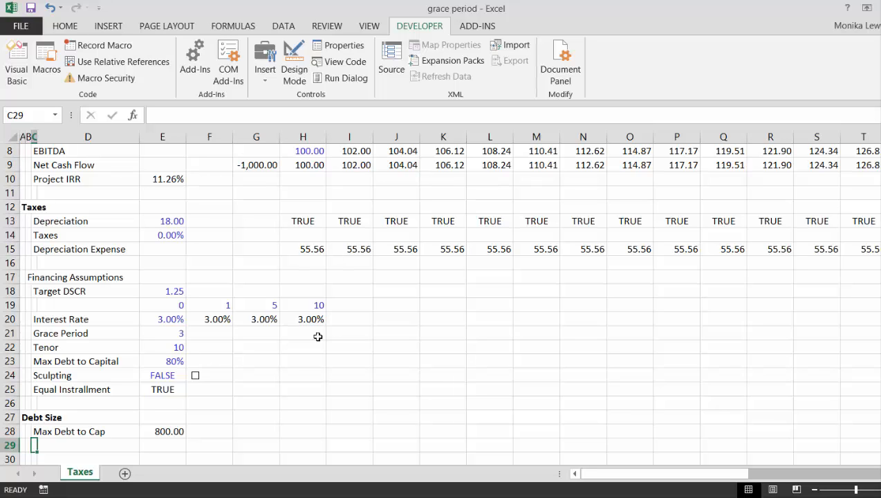
{"action": "type", "text": "DSC"}
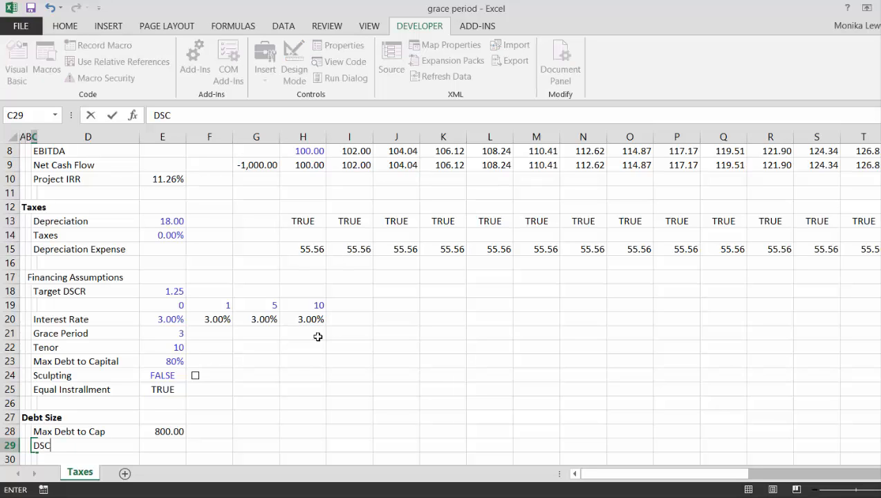
{"action": "type", "text": "R Target"}
{"action": "key", "text": "Return"}
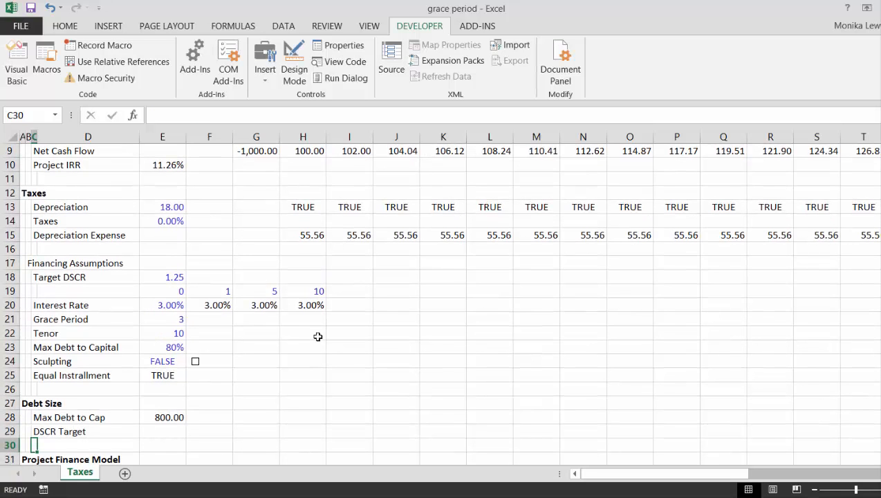
- Insert two blank rows at row 30 above Project Finance Model and add the indented label Final in D30
{"action": "key", "text": "shift+space"}
{"action": "key", "text": "ctrl+shift+plus"}
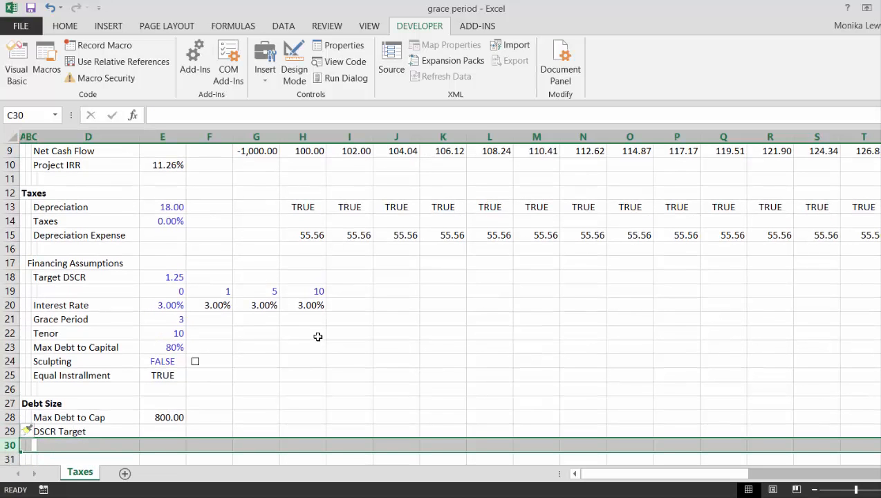
{"action": "key", "text": "Right"}
{"action": "type", "text": "Fina"}
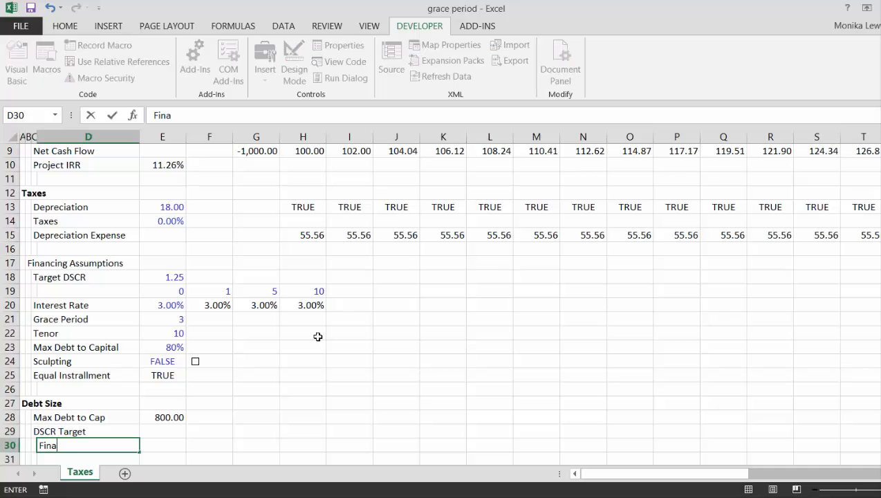
{"action": "type", "text": "l"}
{"action": "key", "text": "Return"}
- Calculate the final debt size in E30 as the smaller of the two debt limits with =MIN(E28:E29)
{"action": "key", "text": "Up"}
{"action": "key", "text": "Right"}
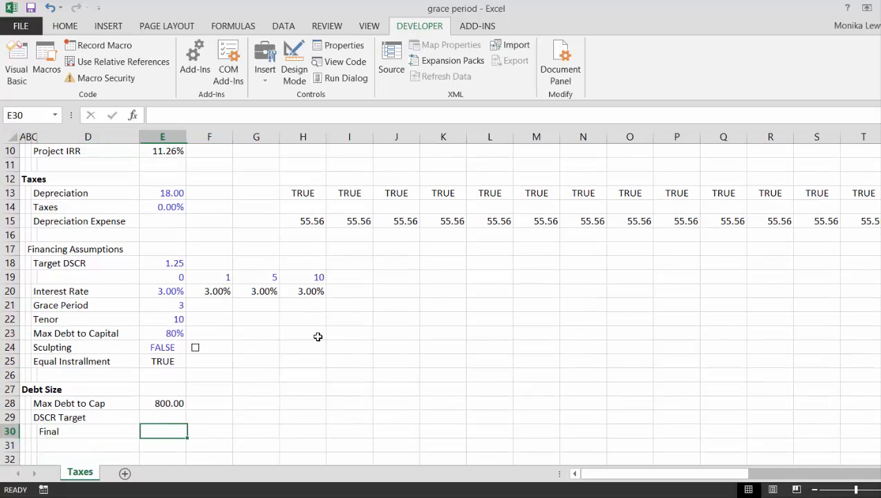
{"action": "type", "text": "=m"}
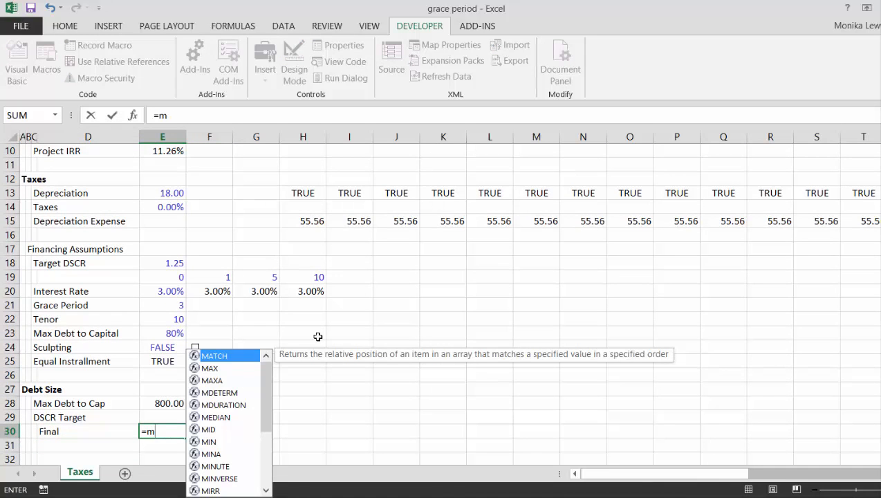
{"action": "key", "text": "Down"}
{"action": "key", "text": "Down"}
{"action": "key", "text": "Down"}
{"action": "key", "text": "Down"}
{"action": "key", "text": "Down"}
{"action": "key", "text": "Down"}
{"action": "key", "text": "Down"}
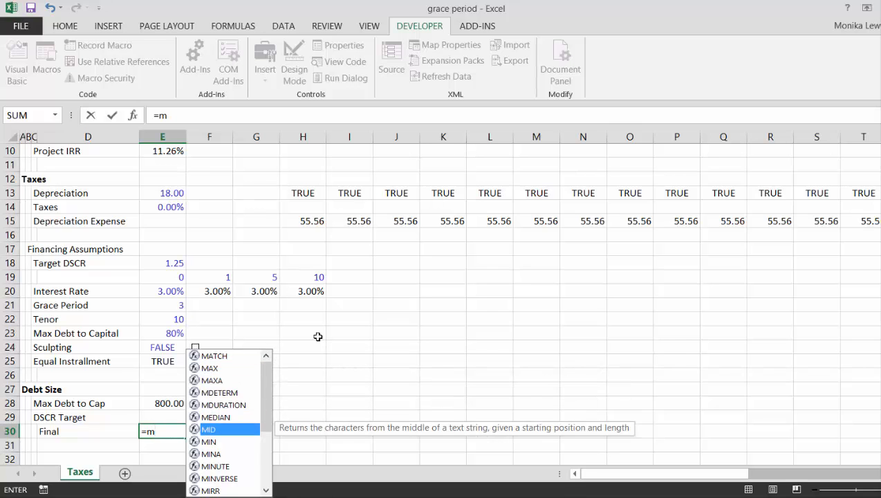
{"action": "key", "text": "Tab"}
{"action": "key", "text": "Up"}
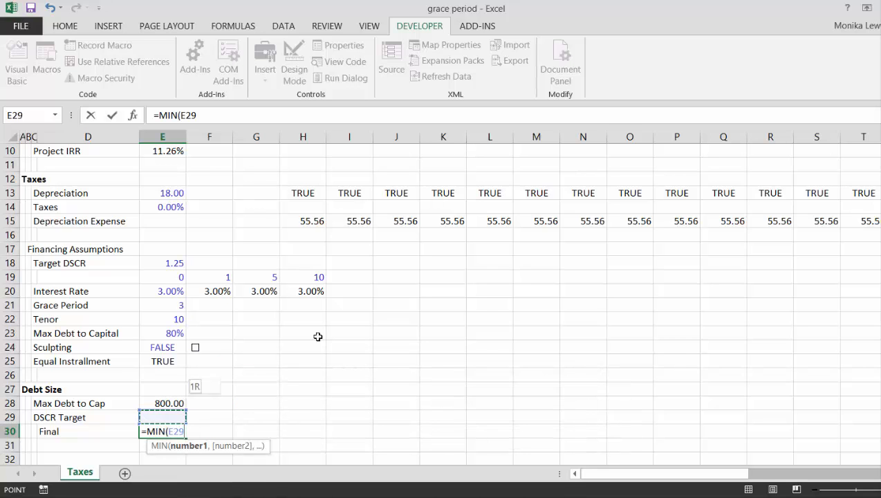
{"action": "key", "text": "shift+Up"}
{"action": "key", "text": "Return"}
{"action": "key", "text": "Down"}
{"action": "key", "text": "Up"}
{"action": "key", "text": "Up"}
{"action": "key", "text": "Up"}
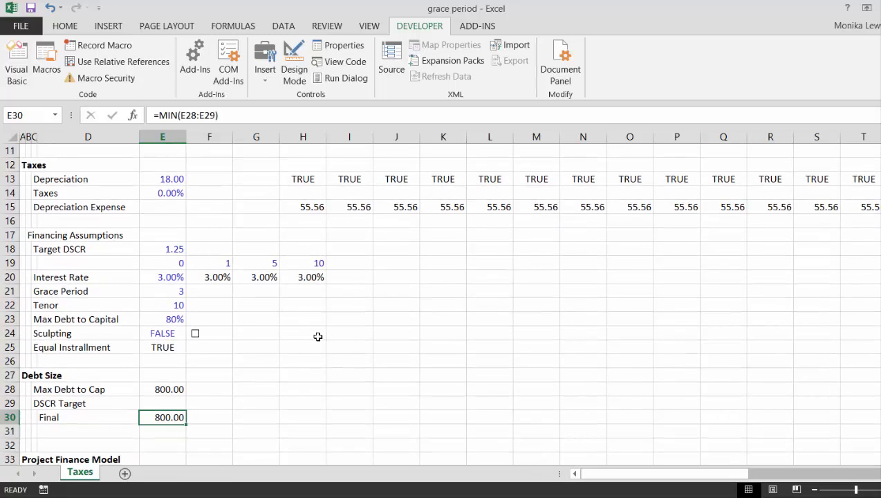
- Link the period 0 Debt in G35 of the Project Finance Model to the final debt size with =E30
{"action": "key", "text": "Down"}
{"action": "key", "text": "Down"}
{"action": "key", "text": "Down"}
{"action": "key", "text": "Down"}
{"action": "key", "text": "Down"}
{"action": "key", "text": "Down"}
{"action": "key", "text": "Down"}
{"action": "key", "text": "Down"}
{"action": "key", "text": "Down"}
{"action": "key", "text": "Down"}
{"action": "key", "text": "Down"}
{"action": "key", "text": "Down"}
{"action": "key", "text": "Down"}
{"action": "key", "text": "Up"}
{"action": "key", "text": "Up"}
{"action": "key", "text": "Up"}
{"action": "key", "text": "Up"}
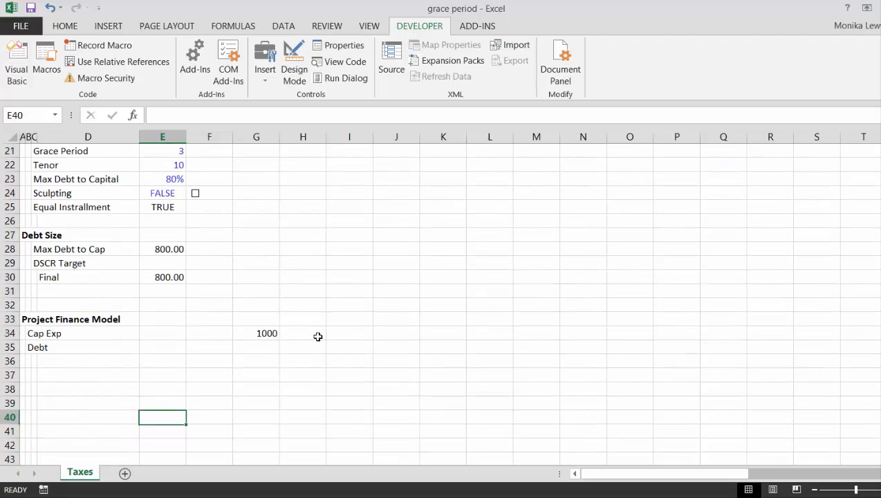
{"action": "key", "text": "Up"}
{"action": "key", "text": "Up"}
{"action": "key", "text": "Up"}
{"action": "key", "text": "Right"}
{"action": "key", "text": "Right"}
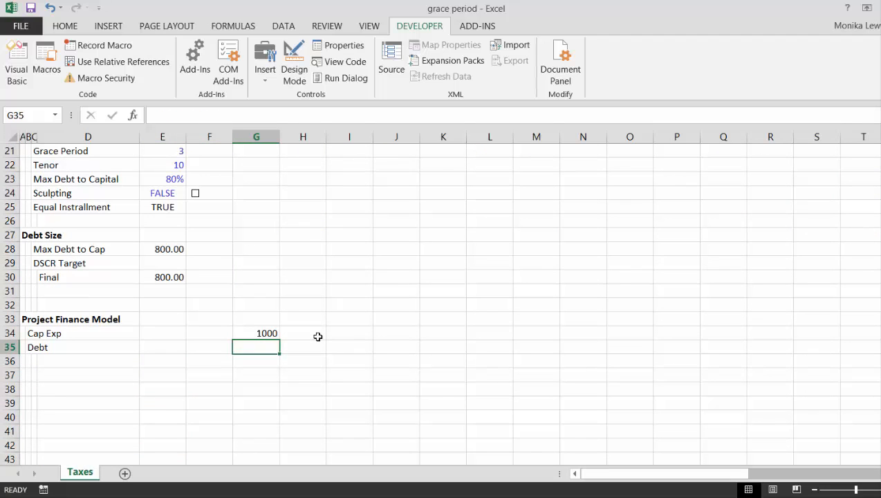
{"action": "key", "text": "F2"}
{"action": "type", "text": "="}
{"action": "key", "text": "Up"}
{"action": "key", "text": "Up"}
{"action": "key", "text": "Up"}
{"action": "key", "text": "Up"}
{"action": "key", "text": "Up"}
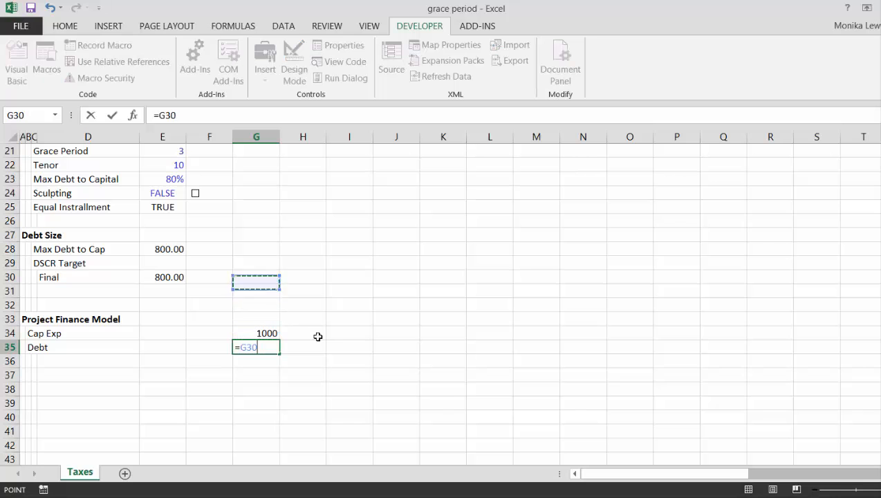
{"action": "key", "text": "Left"}
{"action": "key", "text": "Left"}
{"action": "key", "text": "Return"}
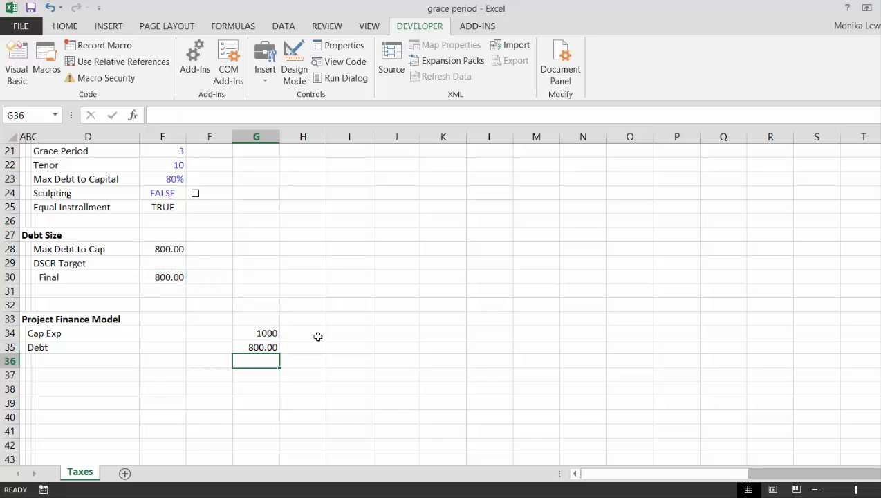
- Sum Cap Exp and Debt in G36 and format G34:G36 with thousands separators and two decimals
{"action": "key", "text": "alt+equal"}
{"action": "key", "text": "Return"}
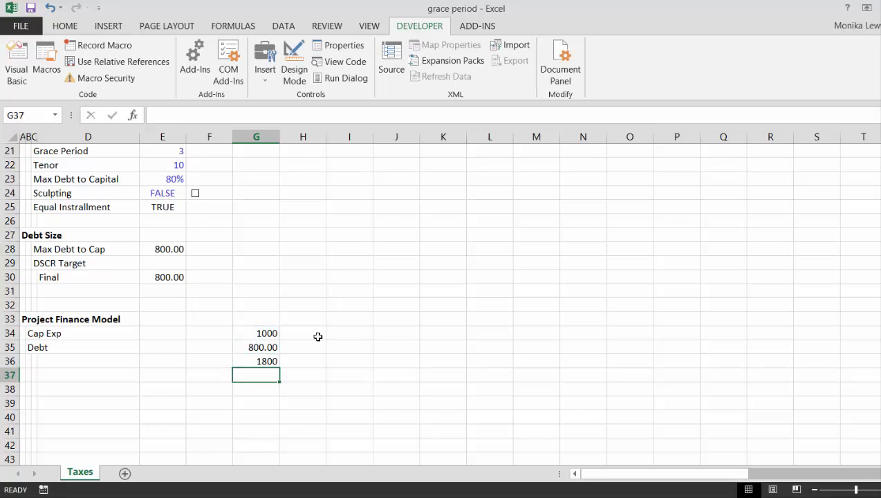
{"action": "key", "text": "Up"}
{"action": "key", "text": "Up"}
{"action": "key", "text": "Up"}
{"action": "key", "text": "shift+Down"}
{"action": "key", "text": "shift+Down"}
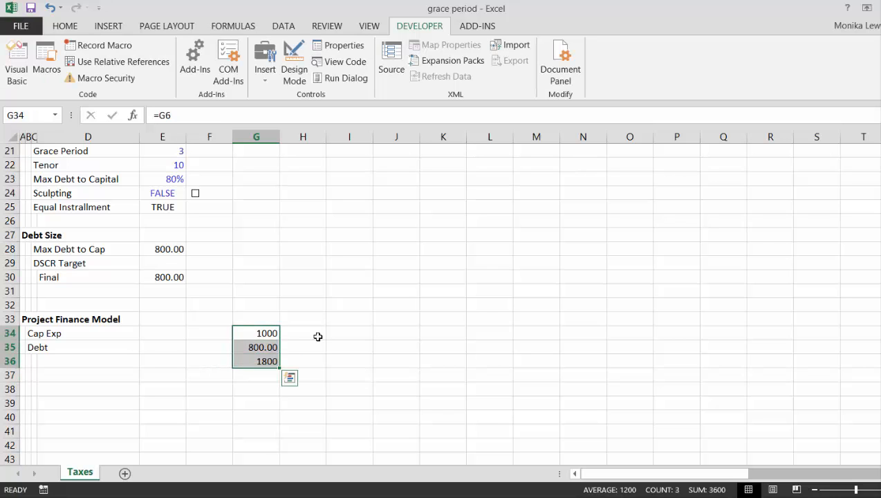
{"action": "key", "text": "ctrl+shift+1"}
{"action": "key", "text": "Down"}
{"action": "key", "text": "Down"}
{"action": "key", "text": "Down"}
{"action": "key", "text": "Left"}
{"action": "key", "text": "Up"}
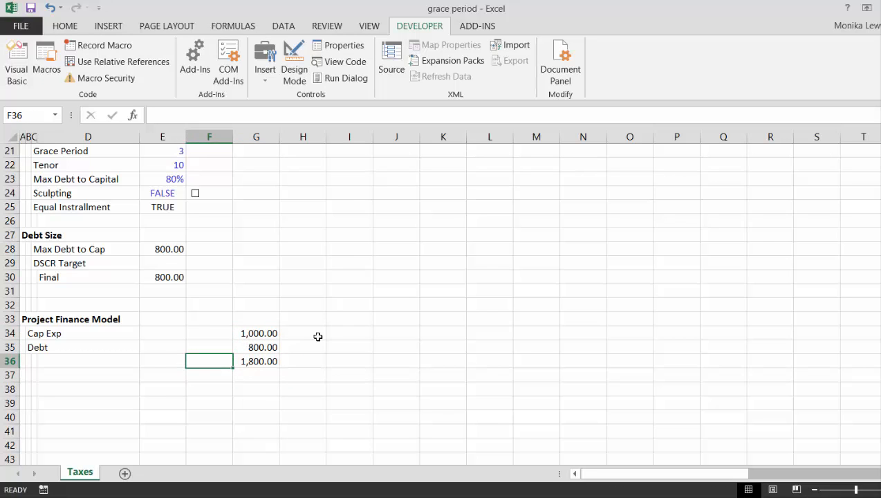
- Label the sum in row 36 of the Project Finance Model as Total in C36
{"action": "key", "text": "Left"}
{"action": "key", "text": "Left"}
{"action": "key", "text": "Left"}
{"action": "type", "text": "Tot"}
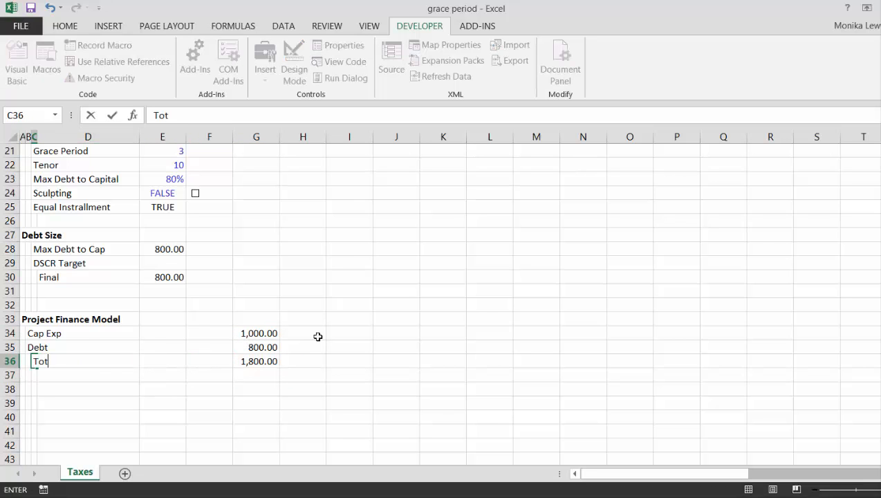
{"action": "type", "text": "al"}
{"action": "key", "text": "BackSpace"}
{"action": "type", "text": "al"}
{"action": "key", "text": "Down"}
{"action": "key", "text": "Down"}
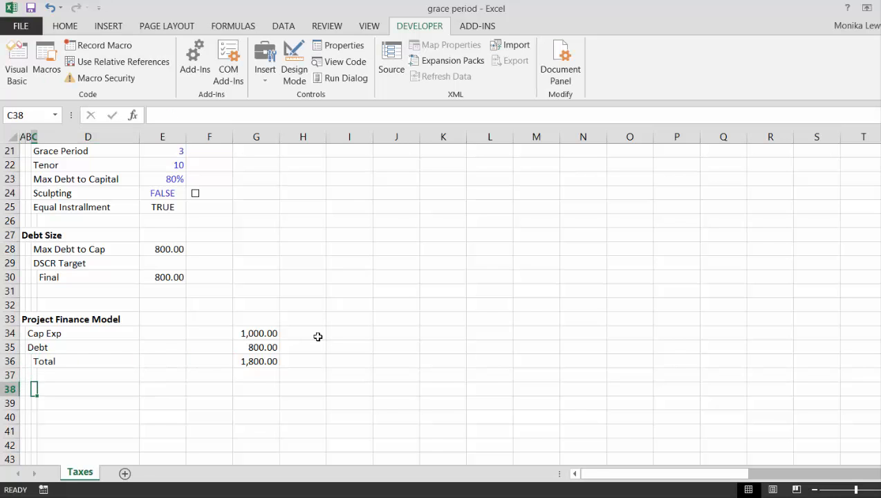
- Insert a row above the Total line and label it Equity in B36
{"action": "key", "text": "Up"}
{"action": "key", "text": "Up"}
{"action": "key", "text": "Up"}
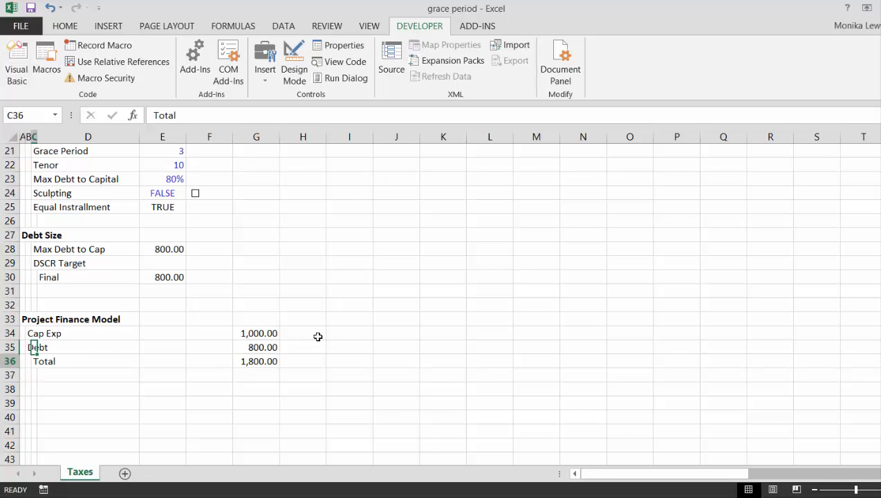
{"action": "key", "text": "Down"}
{"action": "key", "text": "shift+space"}
{"action": "key", "text": "ctrl+shift+plus"}
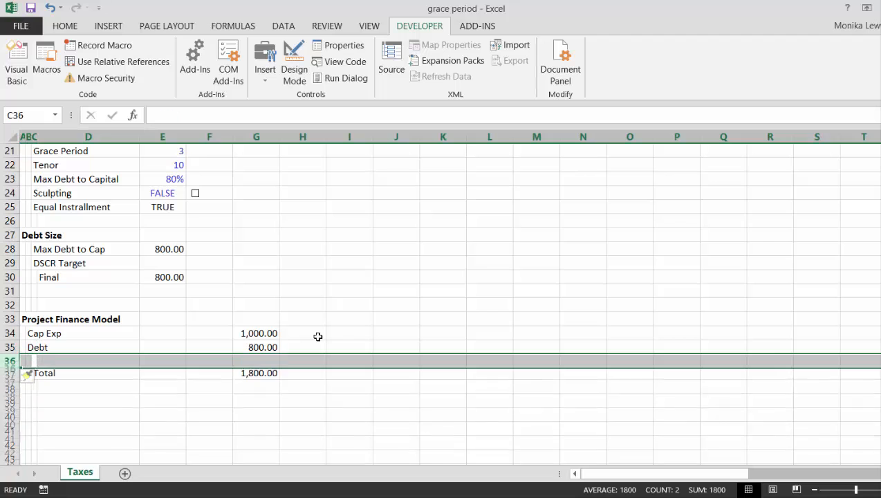
{"action": "key", "text": "Left"}
{"action": "type", "text": "Equity"}
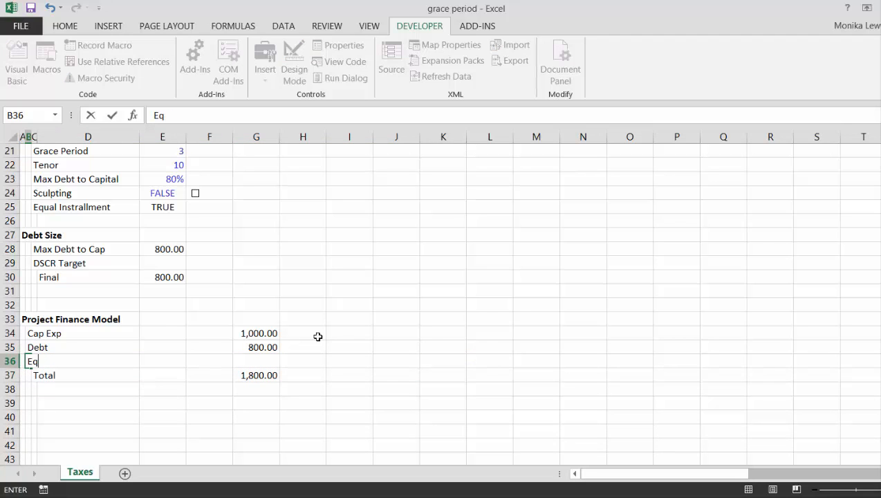
{"action": "key", "text": "Return"}
- Calculate Equity in G36 as capital expenditure less debt with =G34-G35, and remove the Total line in row 37
{"action": "key", "text": "Up"}
{"action": "key", "text": "Right"}
{"action": "key", "text": "Right"}
{"action": "key", "text": "Right"}
{"action": "key", "text": "Right"}
{"action": "key", "text": "Right"}
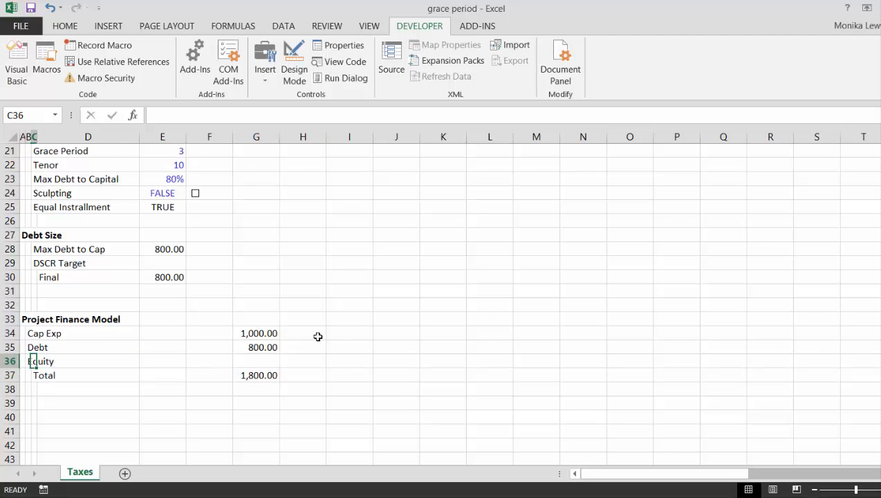
{"action": "type", "text": "="}
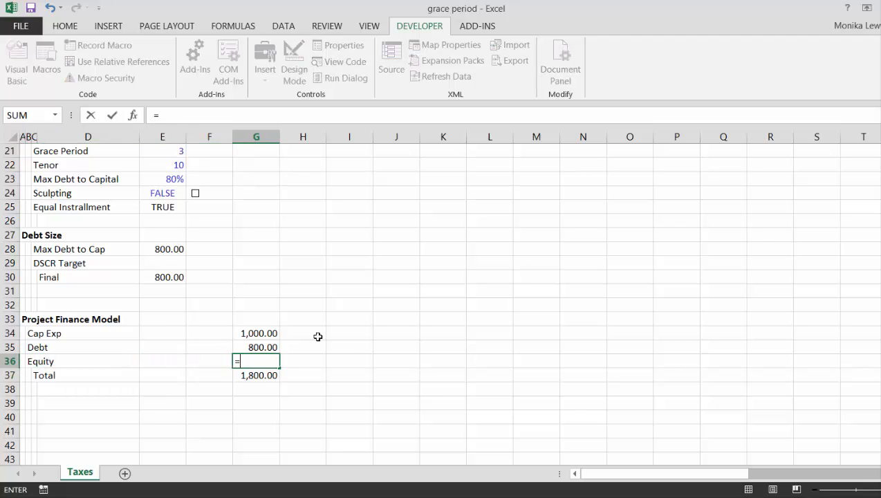
{"action": "key", "text": "Up"}
{"action": "key", "text": "Up"}
{"action": "type", "text": "-"}
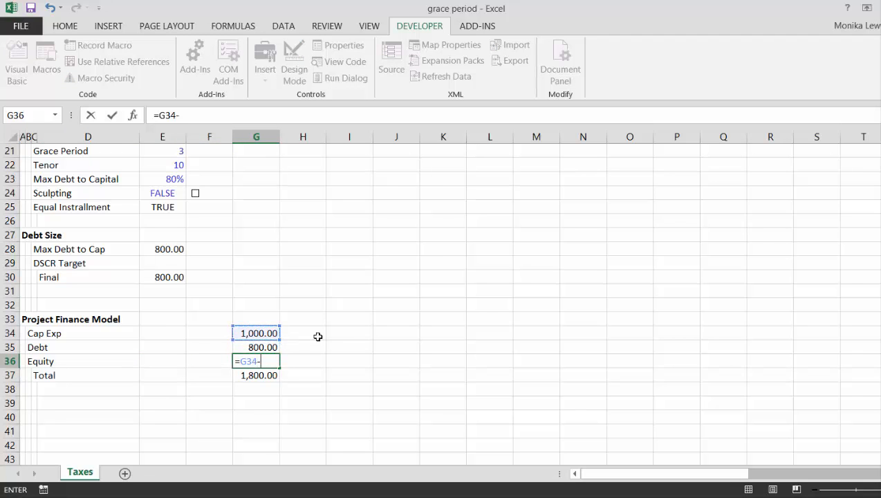
{"action": "key", "text": "Up"}
{"action": "key", "text": "Return"}
{"action": "key", "text": "shift+space"}
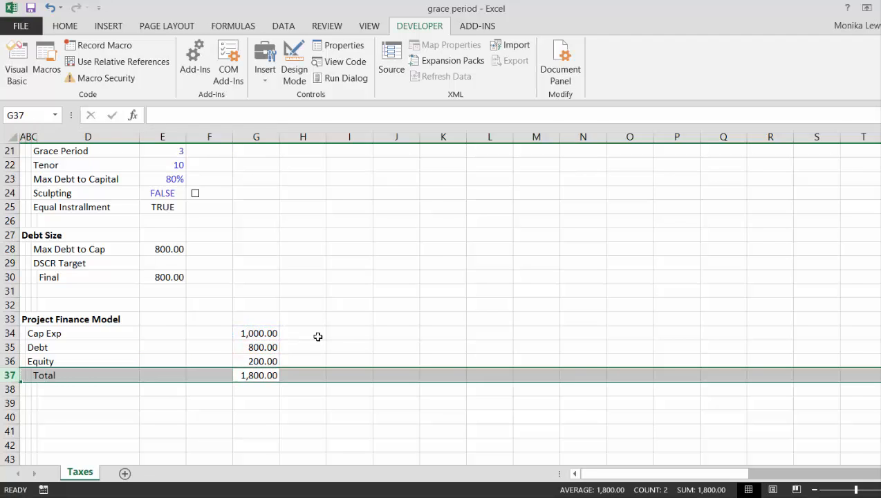
{"action": "key", "text": "Delete"}
- Add the heading Debt in B38 to start the debt schedule under the Equity line
{"action": "key", "text": "Down"}
{"action": "key", "text": "Left"}
{"action": "key", "text": "Left"}
{"action": "key", "text": "Left"}
{"action": "key", "text": "Left"}
{"action": "key", "text": "Left"}
{"action": "key", "text": "Left"}
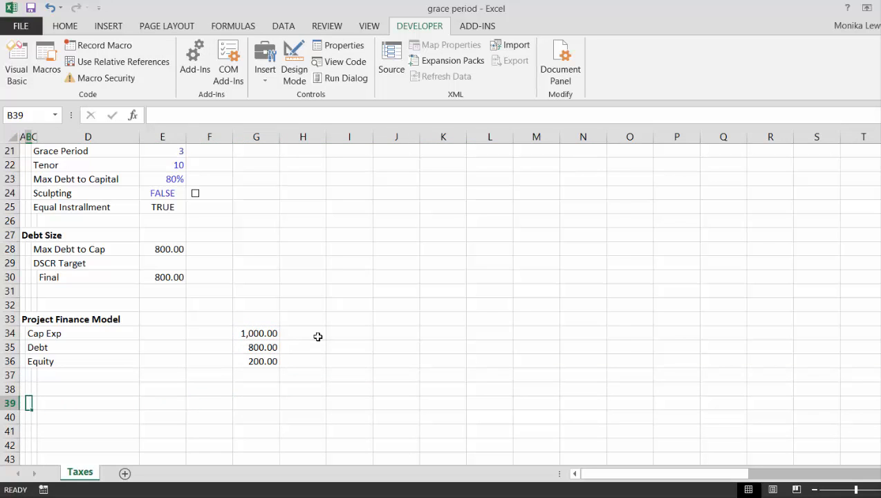
{"action": "key", "text": "Right"}
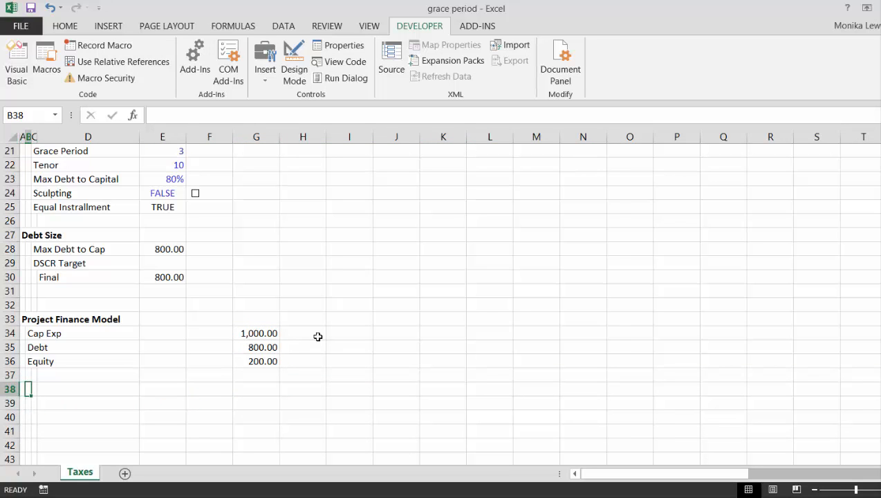
{"action": "type", "text": "Debt"}
{"action": "key", "text": "Return"}
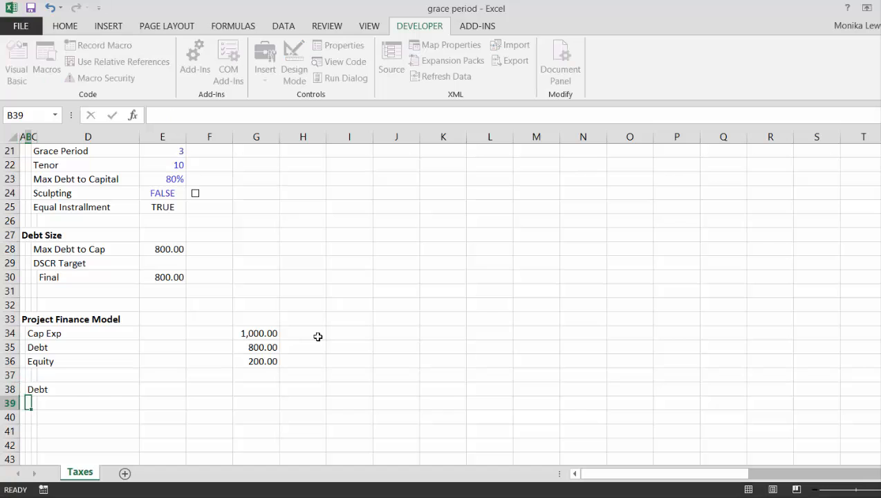
- Add the indented debt schedule labels Opening Balance in C39 and Less: Repayment in C40
{"action": "key", "text": "Right"}
{"action": "type", "text": "Opn"}
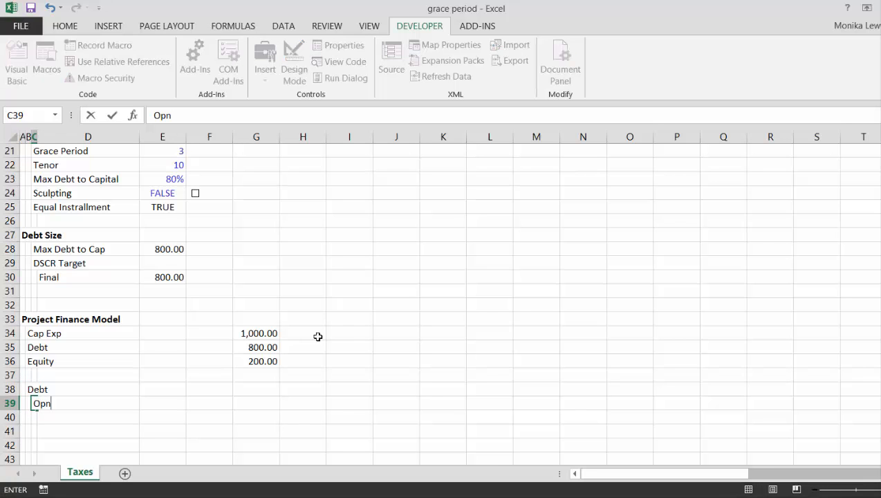
{"action": "key", "text": "BackSpace"}
{"action": "type", "text": "ening Balan"}
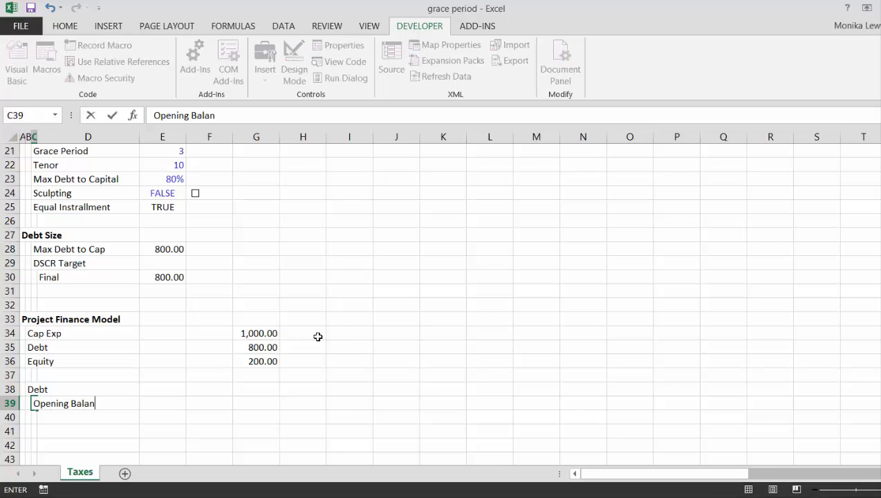
{"action": "type", "text": "ce"}
{"action": "key", "text": "Return"}
{"action": "type", "text": "L"}
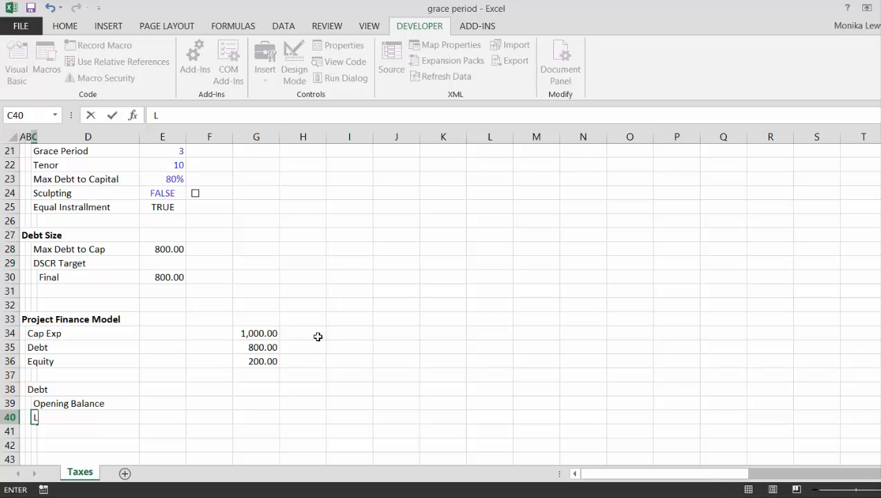
{"action": "type", "text": "ess: Repayment"}
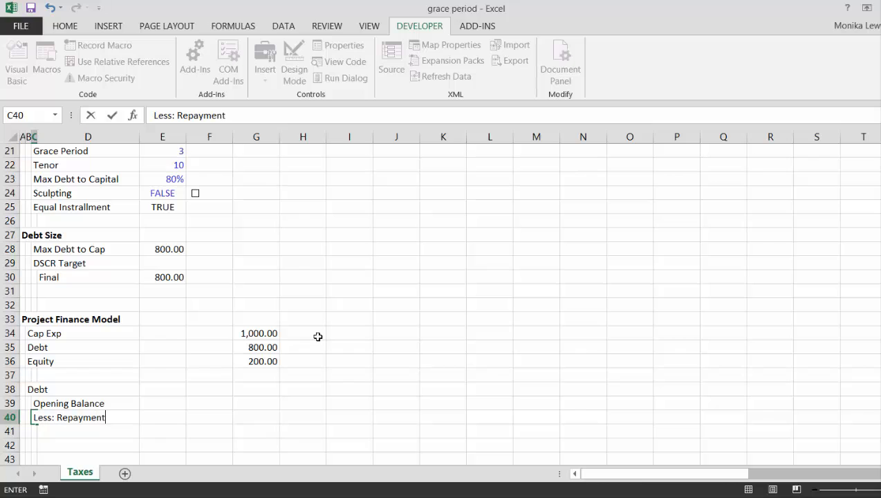
{"action": "key", "text": "Return"}
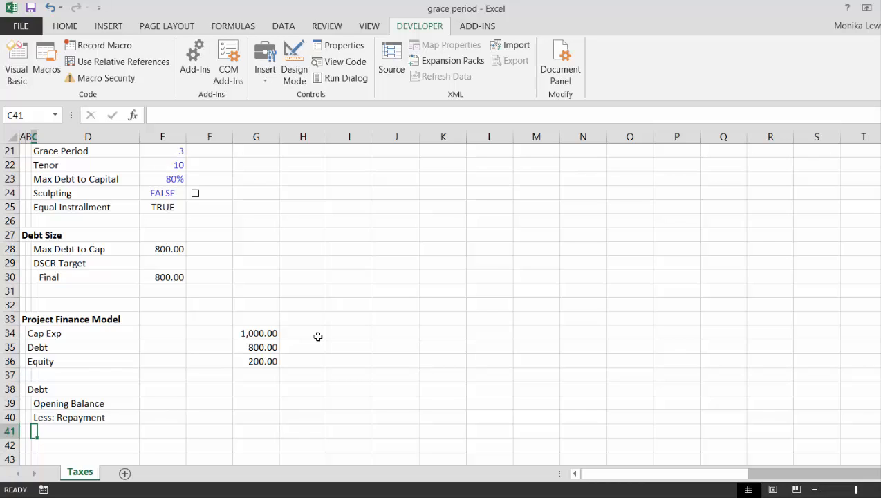
- Add the label Closing Balance in C41 of the debt schedule
{"action": "type", "text": "Con"}
{"action": "key", "text": "BackSpace"}
{"action": "type", "text": "ll"}
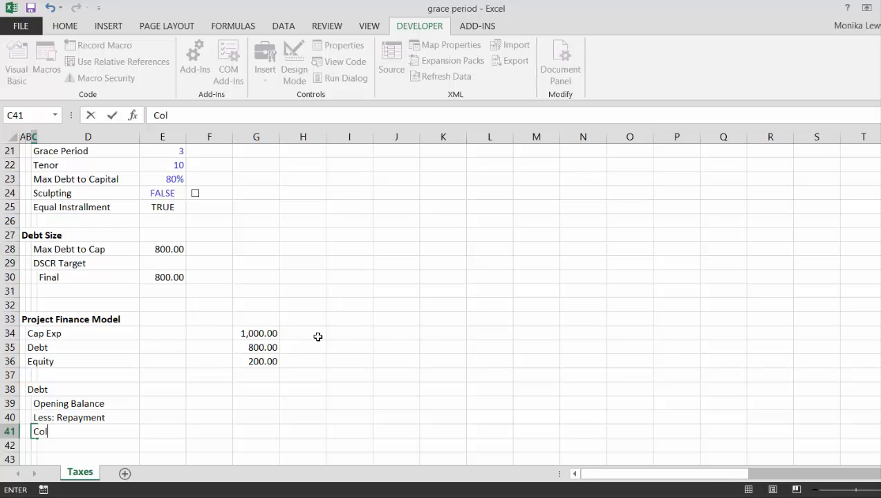
{"action": "key", "text": "BackSpace"}
{"action": "key", "text": "BackSpace"}
{"action": "type", "text": "losing Balanc"}
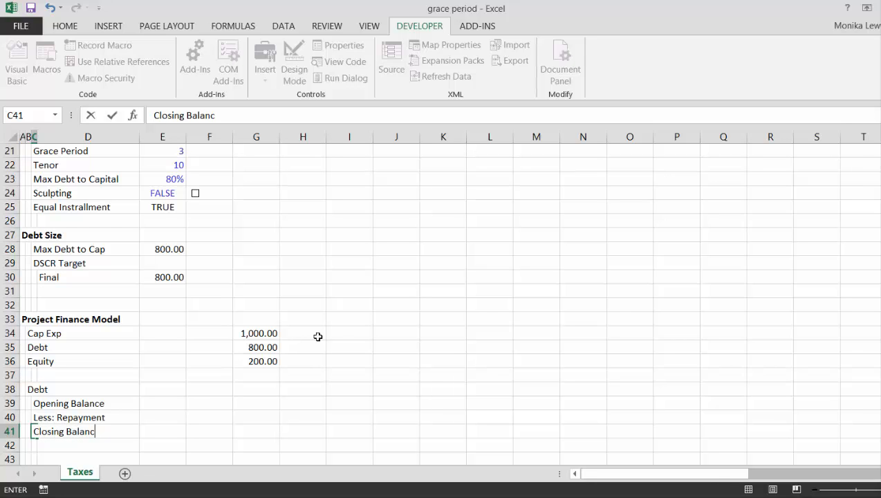
{"action": "type", "text": "e"}
{"action": "key", "text": "Return"}
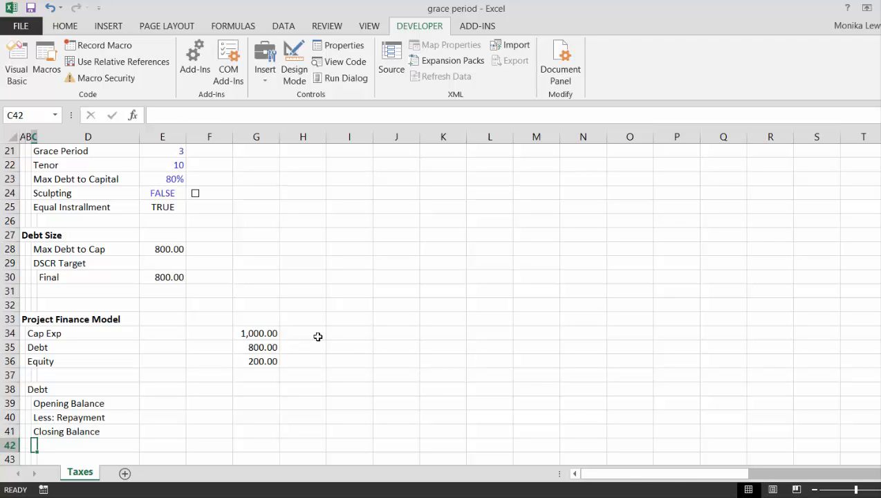
- Add the labels Interest Rate in C42 and Interest Expense in C43 below Closing Balance
{"action": "type", "text": "Interest"}
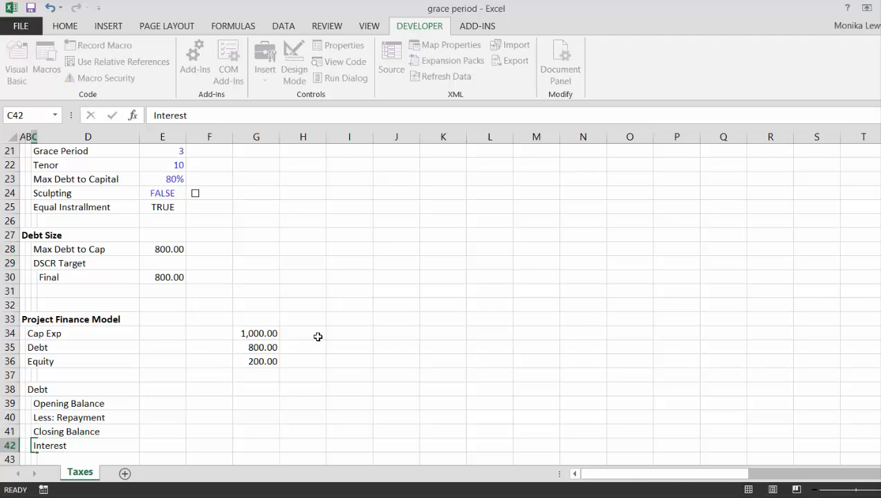
{"action": "key", "text": "Return"}
{"action": "key", "text": "Up"}
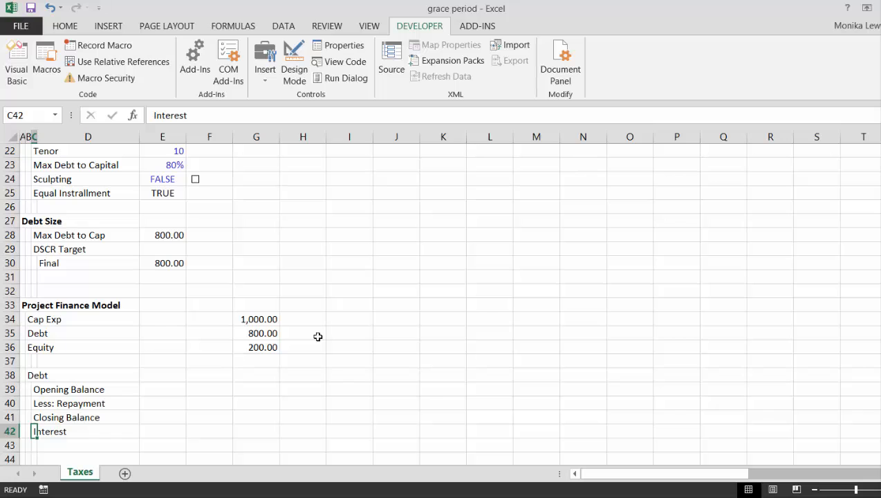
{"action": "type", "text": "Intere"}
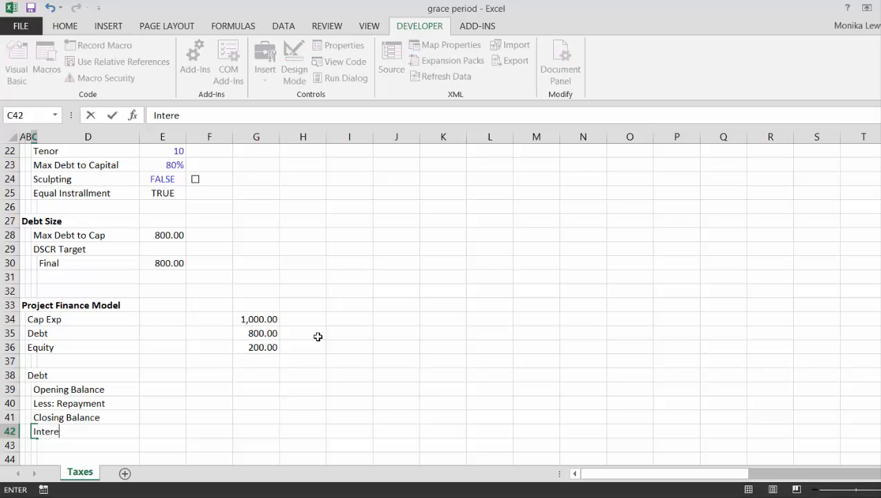
{"action": "type", "text": "st Rate"}
{"action": "key", "text": "Return"}
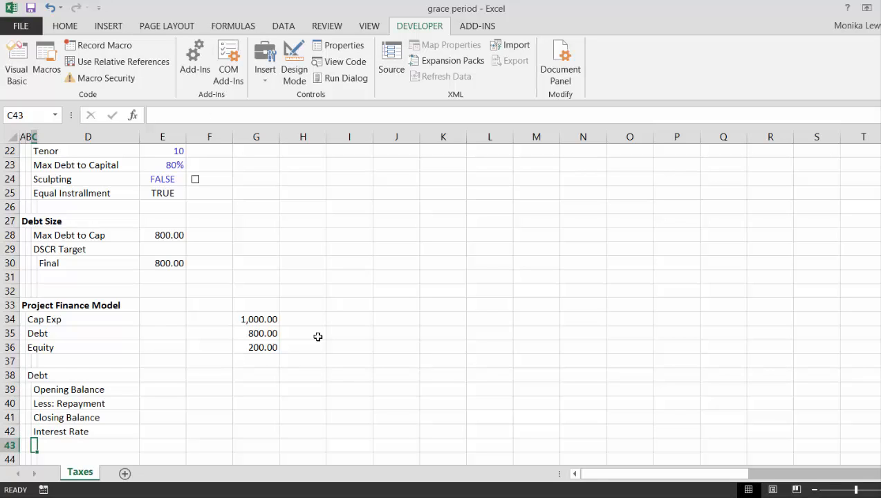
{"action": "type", "text": "Interest"}
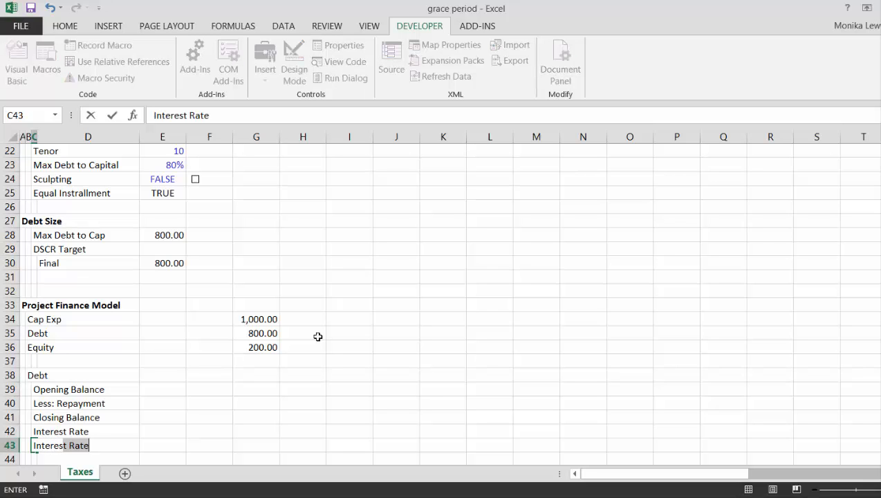
{"action": "key", "text": "BackSpace"}
{"action": "key", "text": "BackSpace"}
{"action": "type", "text": "t Expense"}
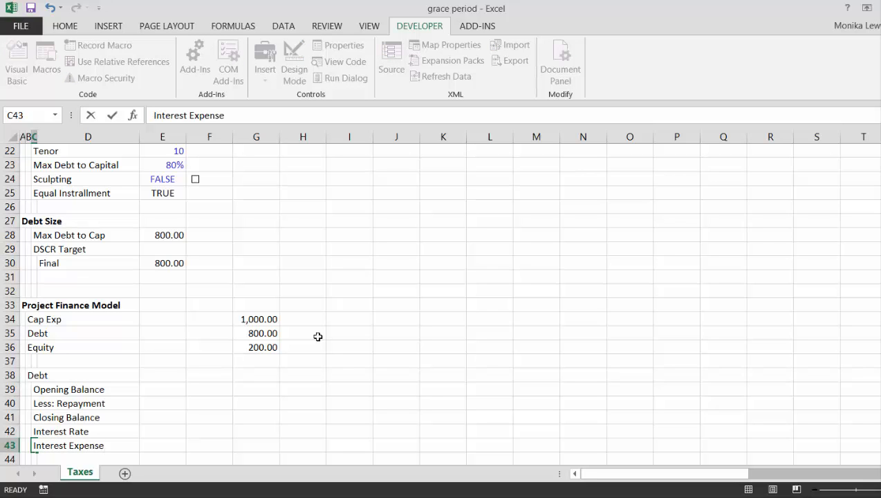
{"action": "key", "text": "Return"}
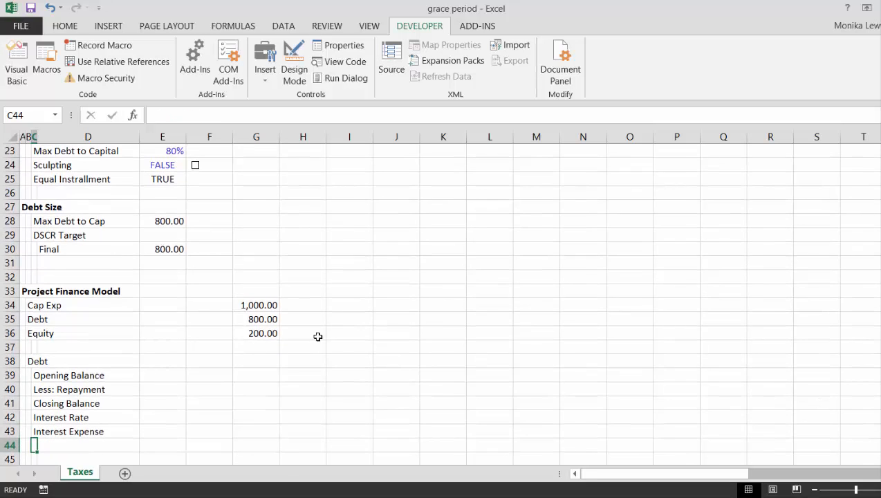
- Freeze the panes at G6 to lock rows 1 to 5 and columns A to F
{"action": "key", "text": "Up"}
{"action": "key", "text": "Up"}
{"action": "key", "text": "Up"}
{"action": "key", "text": "Right"}
{"action": "key", "text": "Right"}
{"action": "key", "text": "Right"}
{"action": "key", "text": "Right"}
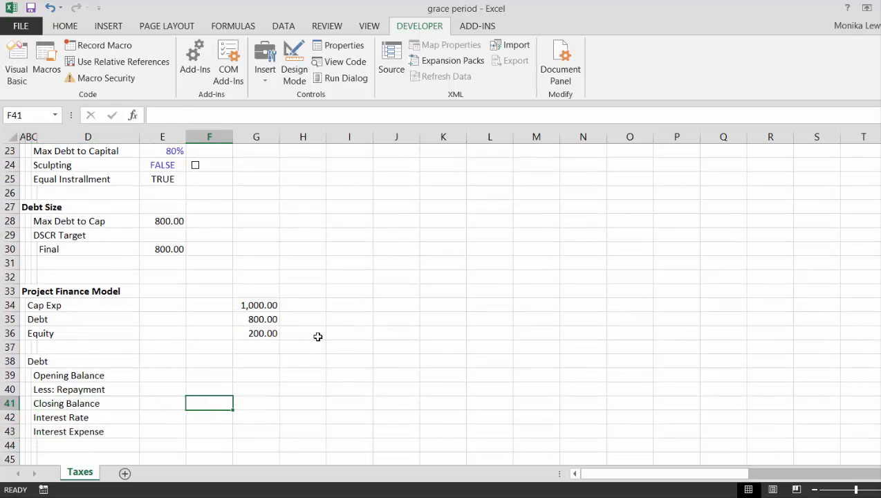
{"action": "key", "text": "ctrl+Up"}
{"action": "key", "text": "ctrl+Up"}
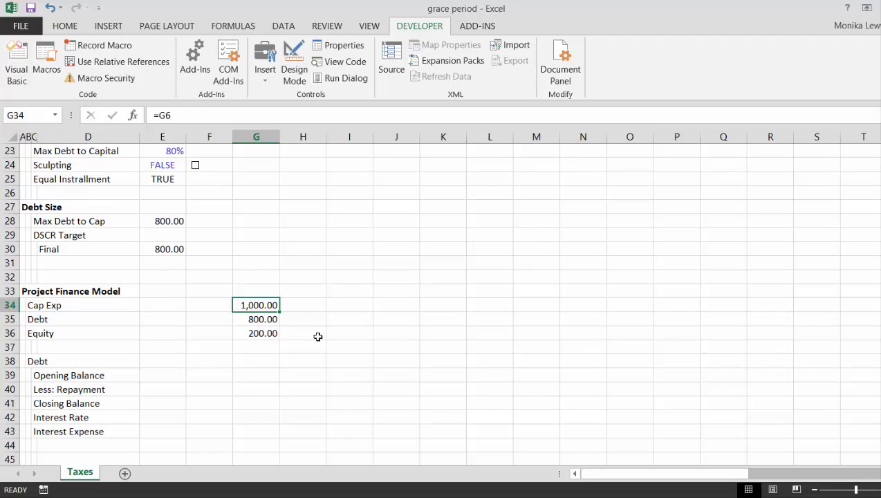
{"action": "key", "text": "ctrl+Up"}
{"action": "key", "text": "ctrl+Up"}
{"action": "key", "text": "ctrl+Up"}
{"action": "key", "text": "ctrl+Up"}
{"action": "key", "text": "ctrl+Up"}
{"action": "key", "text": "ctrl+Up"}
{"action": "key", "text": "Down"}
{"action": "key", "text": "Down"}
{"action": "key", "text": "Down"}
{"action": "key", "text": "Down"}
{"action": "key", "text": "Down"}
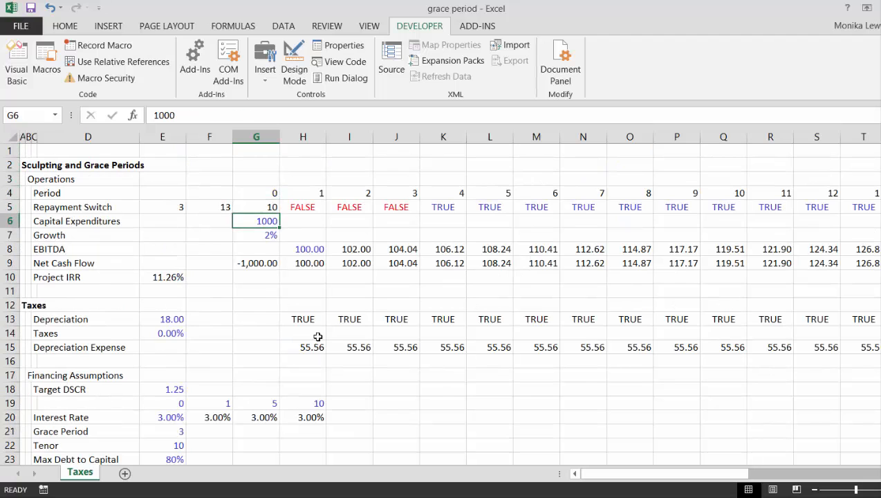
{"action": "key", "text": "alt+w"}
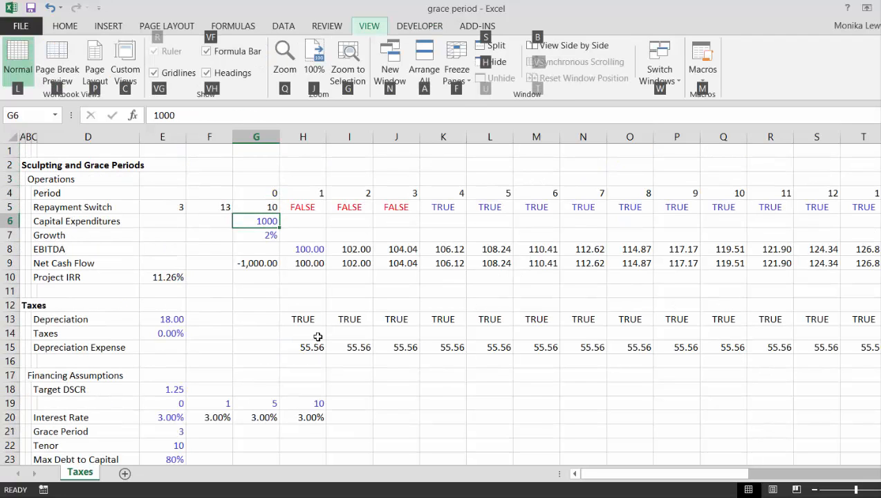
{"action": "key", "text": "f"}
{"action": "key", "text": "f"}
- Link the period 0 Closing Balance in G41 to the Debt amount with =G35
{"action": "key", "text": "Down"}
{"action": "key", "text": "Down"}
{"action": "key", "text": "Down"}
{"action": "key", "text": "Down"}
{"action": "key", "text": "Down"}
{"action": "key", "text": "Down"}
{"action": "key", "text": "Down"}
{"action": "key", "text": "Down"}
{"action": "key", "text": "Down"}
{"action": "key", "text": "Down"}
{"action": "key", "text": "Down"}
{"action": "key", "text": "Down"}
{"action": "key", "text": "Down"}
{"action": "key", "text": "Down"}
{"action": "key", "text": "Down"}
{"action": "key", "text": "Down"}
{"action": "key", "text": "Down"}
{"action": "key", "text": "Down"}
{"action": "key", "text": "Down"}
{"action": "key", "text": "Down"}
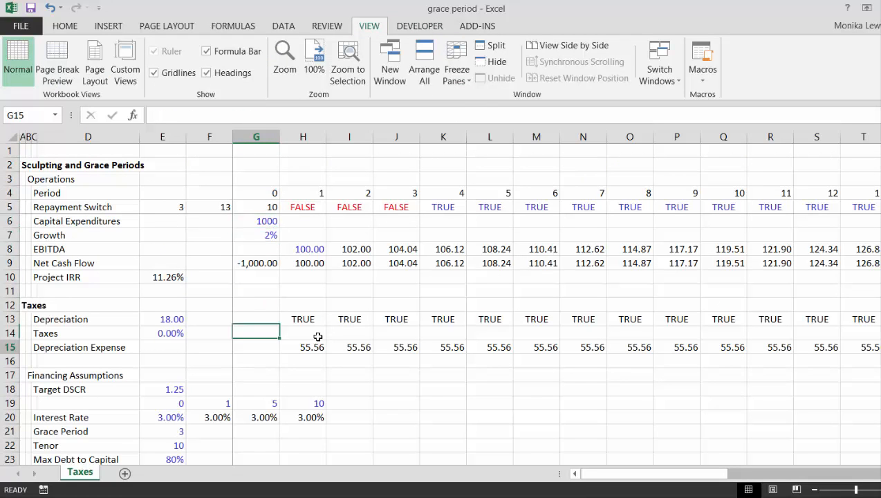
{"action": "key", "text": "Down"}
{"action": "key", "text": "Down"}
{"action": "key", "text": "Down"}
{"action": "key", "text": "Down"}
{"action": "key", "text": "Down"}
{"action": "key", "text": "Down"}
{"action": "key", "text": "Down"}
{"action": "key", "text": "Down"}
{"action": "key", "text": "Down"}
{"action": "key", "text": "Down"}
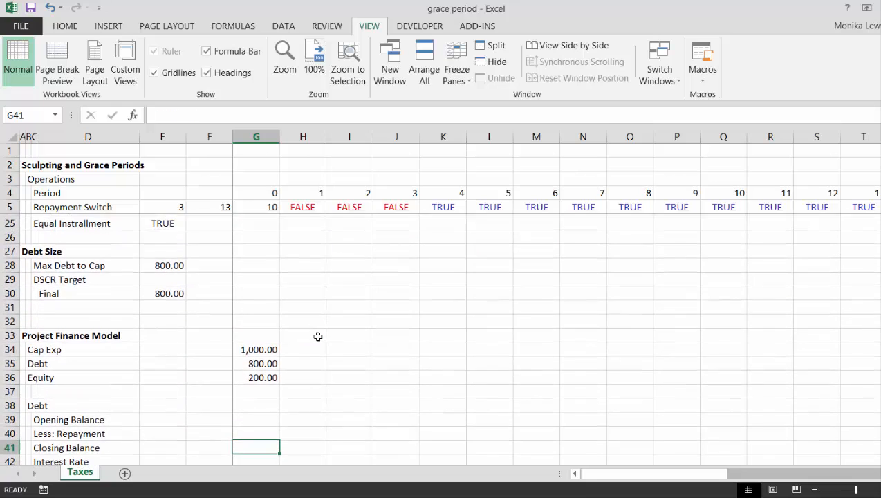
{"action": "key", "text": "Up"}
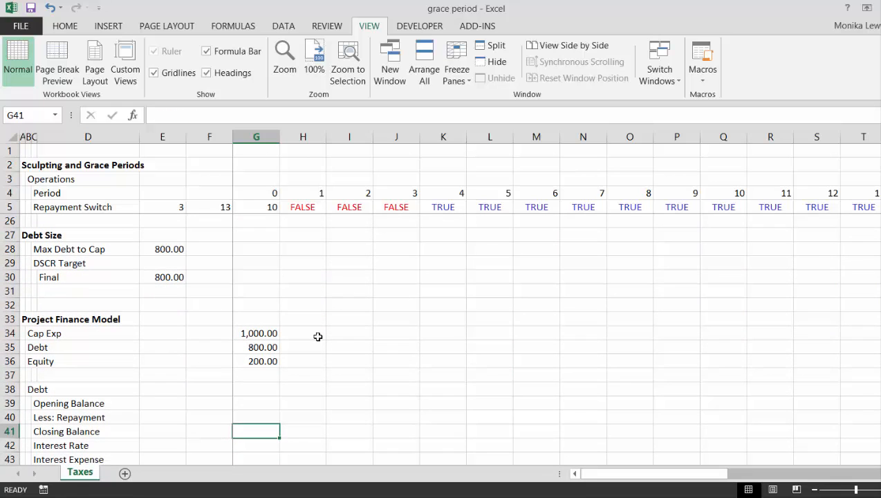
{"action": "type", "text": "="}
{"action": "key", "text": "Up"}
{"action": "key", "text": "Up"}
{"action": "key", "text": "Up"}
{"action": "key", "text": "Up"}
{"action": "key", "text": "Up"}
{"action": "key", "text": "Up"}
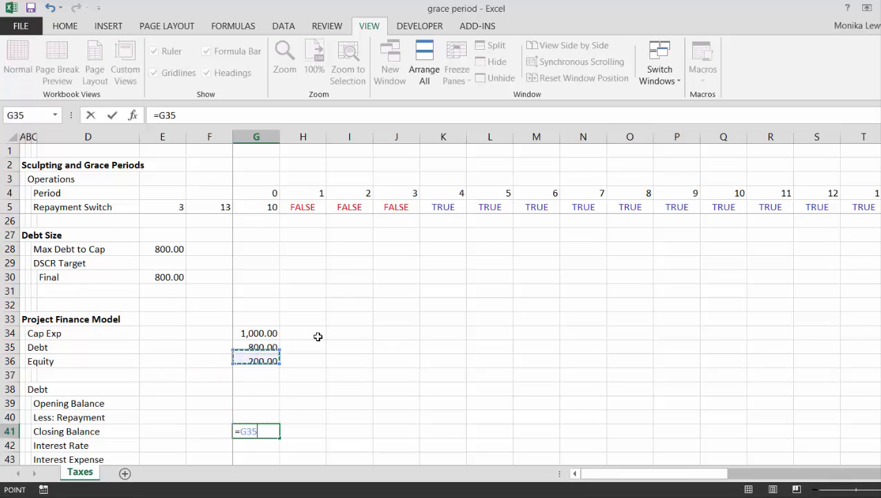
{"action": "key", "text": "Return"}
- Set the period 1 Opening Balance in H39 to the prior closing balance with =G41
{"action": "key", "text": "Up"}
{"action": "key", "text": "Right"}
{"action": "key", "text": "Up"}
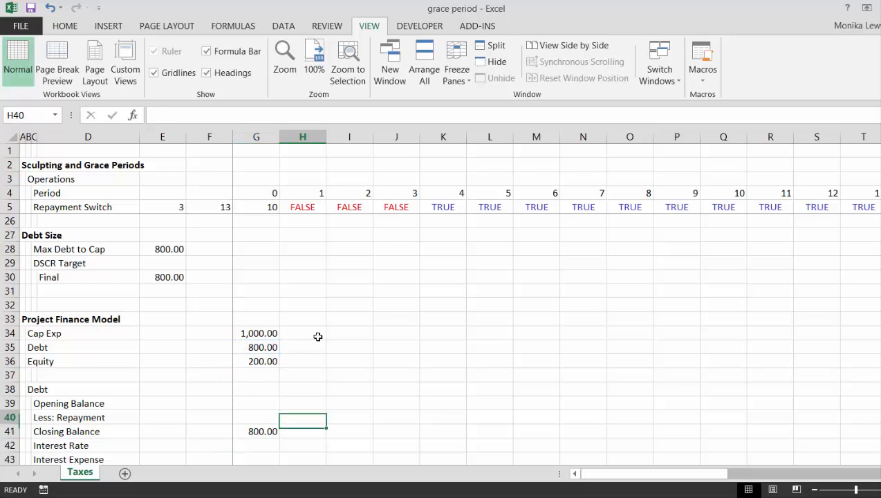
{"action": "key", "text": "Up"}
{"action": "key", "text": "Up"}
{"action": "key", "text": "Down"}
{"action": "type", "text": "="}
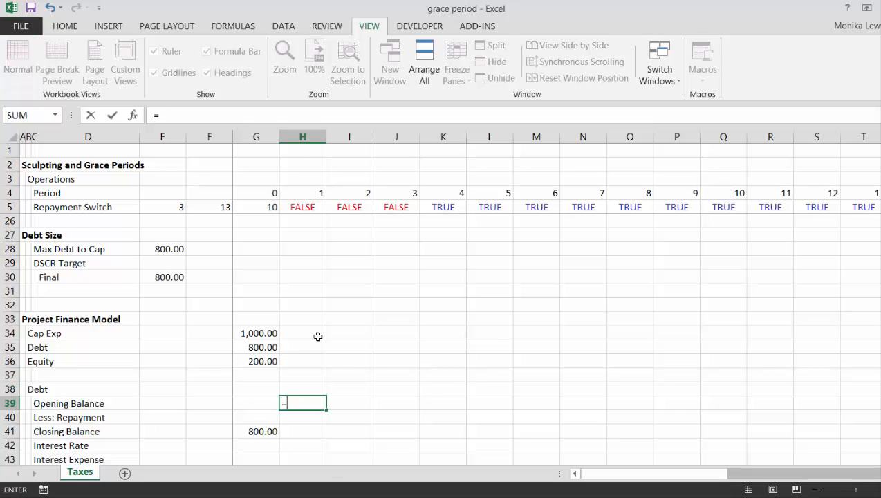
{"action": "key", "text": "Down"}
{"action": "key", "text": "Down"}
{"action": "key", "text": "Left"}
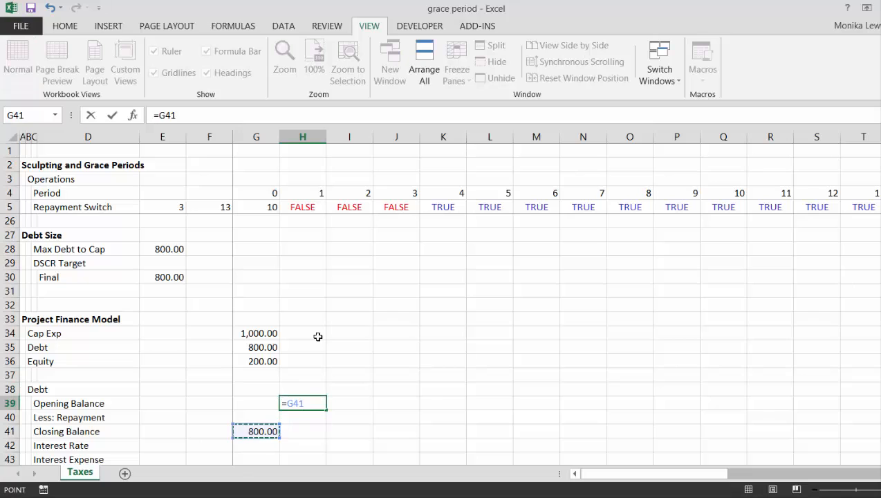
{"action": "key", "text": "Return"}
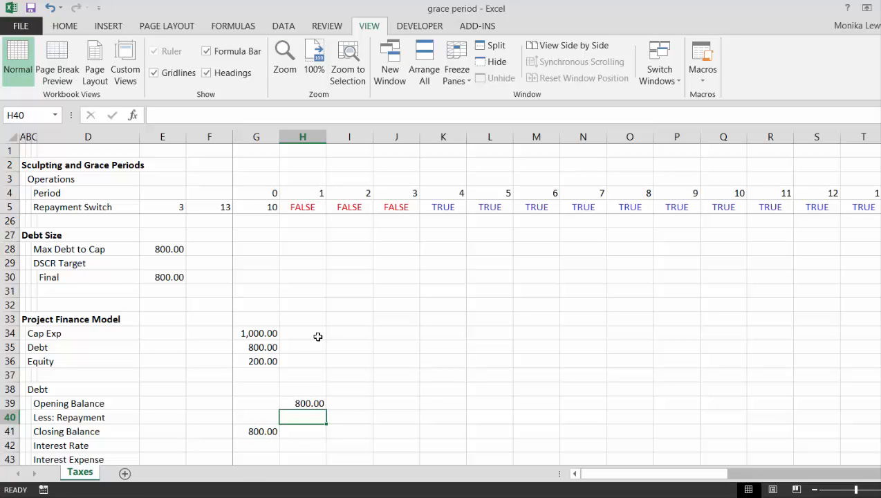
- Calculate the period 1 Closing Balance in H41 as opening balance less repayment with =H39-H40
{"action": "key", "text": "Down"}
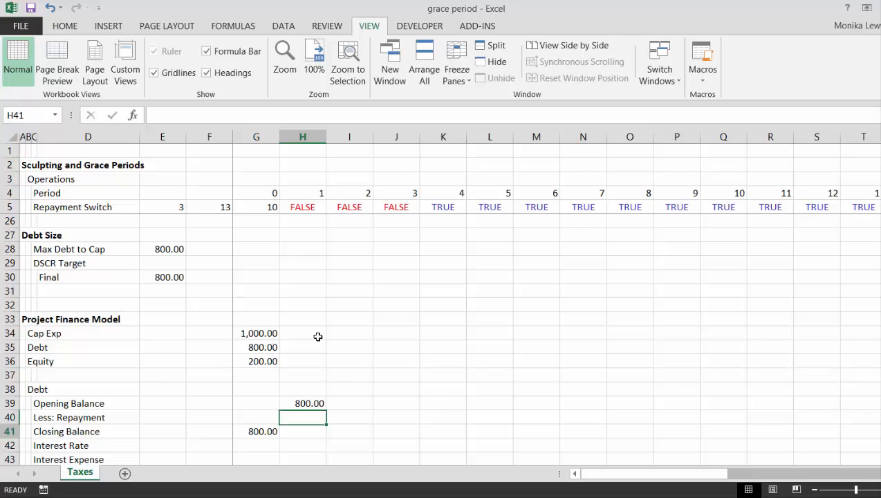
{"action": "type", "text": "="}
{"action": "key", "text": "Up"}
{"action": "key", "text": "Up"}
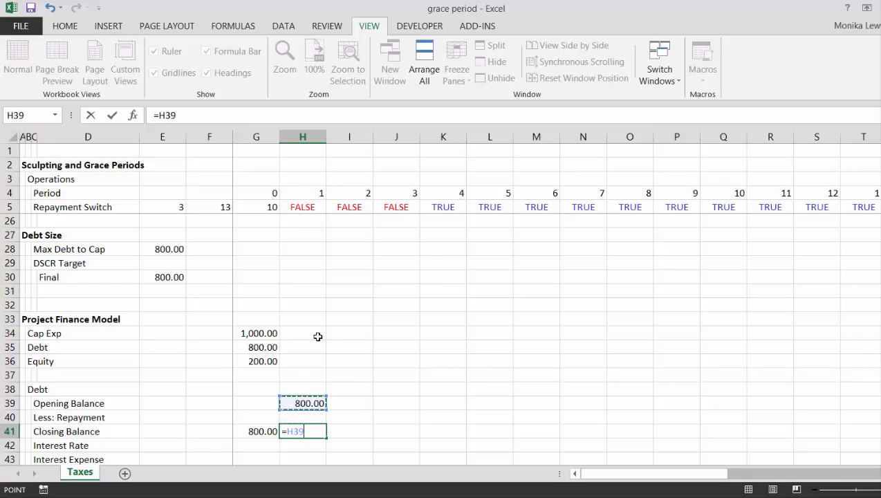
{"action": "type", "text": "-"}
{"action": "key", "text": "Down"}
{"action": "key", "text": "ctrl+Return"}
{"action": "key", "text": "Return"}
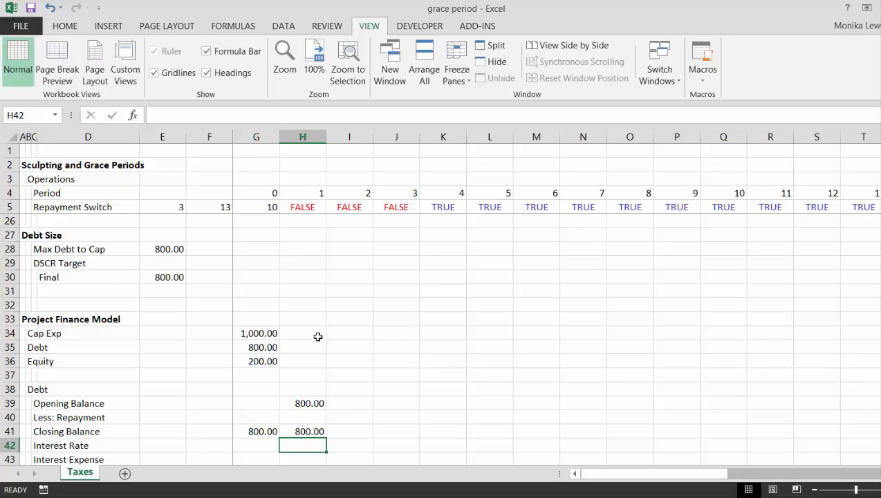
- Look up the period 1 Interest Rate in H42 with =LOOKUP(H4,19:19,20:20) and format it as a percentage with two decimals
{"action": "type", "text": "="}
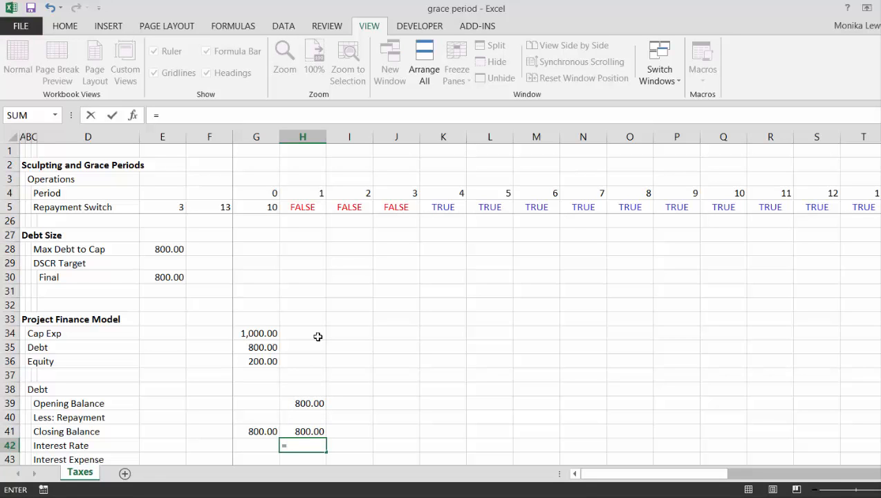
{"action": "type", "text": "lo"}
{"action": "key", "text": "Down"}
{"action": "key", "text": "Down"}
{"action": "key", "text": "Down"}
{"action": "key", "text": "Down"}
{"action": "key", "text": "Down"}
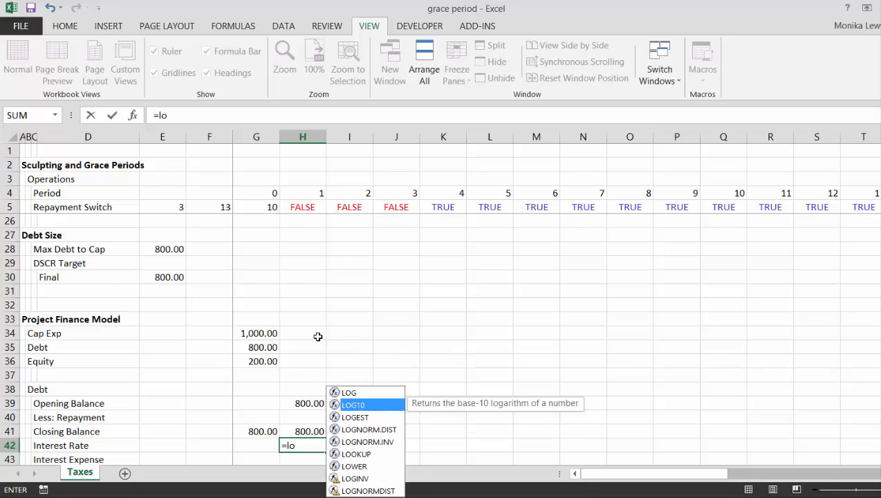
{"action": "key", "text": "Tab"}
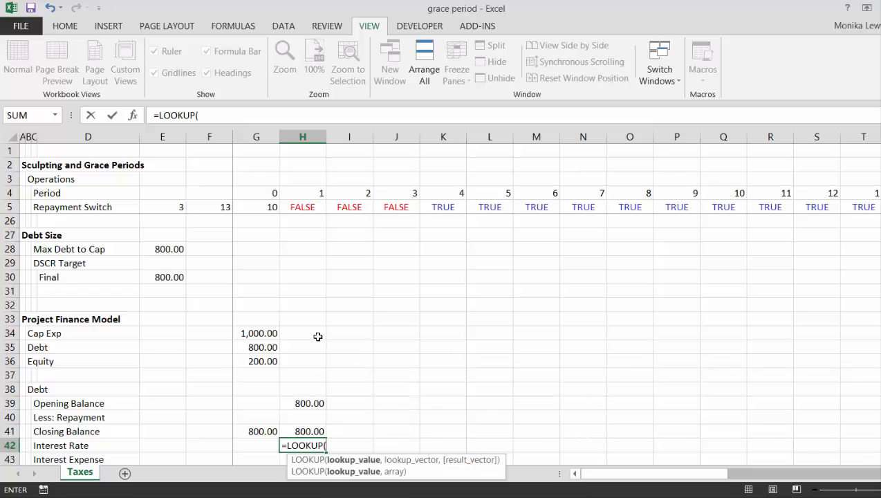
{"action": "left_click", "coordinate": [312, 190]}
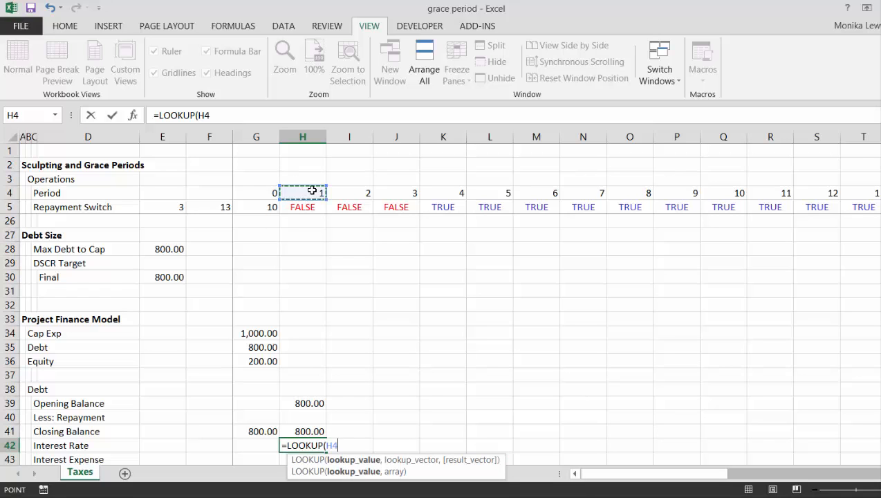
{"action": "type", "text": ","}
{"action": "key", "text": "Up"}
{"action": "key", "text": "Up"}
{"action": "key", "text": "Up"}
{"action": "key", "text": "Up"}
{"action": "key", "text": "Up"}
{"action": "key", "text": "Up"}
{"action": "key", "text": "Up"}
{"action": "key", "text": "Up"}
{"action": "key", "text": "Up"}
{"action": "key", "text": "Up"}
{"action": "key", "text": "Up"}
{"action": "key", "text": "Up"}
{"action": "key", "text": "Up"}
{"action": "key", "text": "Up"}
{"action": "key", "text": "Up"}
{"action": "key", "text": "Up"}
{"action": "key", "text": "Up"}
{"action": "key", "text": "Up"}
{"action": "key", "text": "Up"}
{"action": "key", "text": "Up"}
{"action": "key", "text": "Up"}
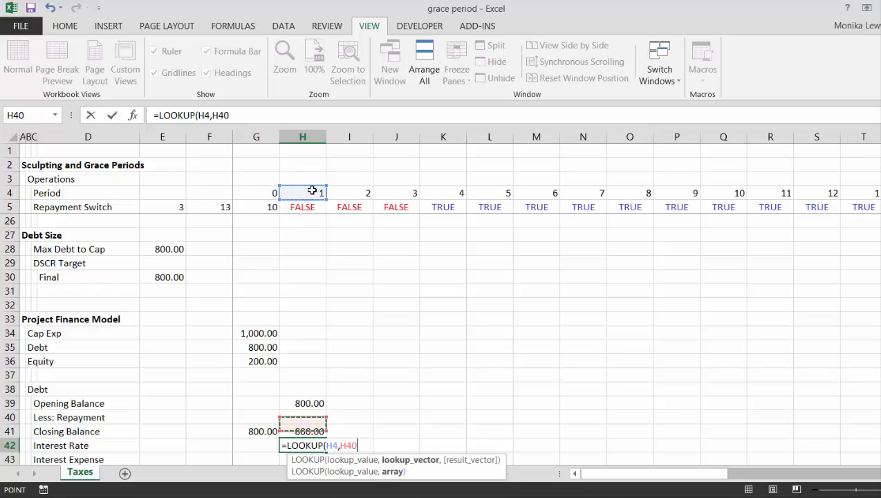
{"action": "key", "text": "Up"}
{"action": "key", "text": "Up"}
{"action": "key", "text": "Up"}
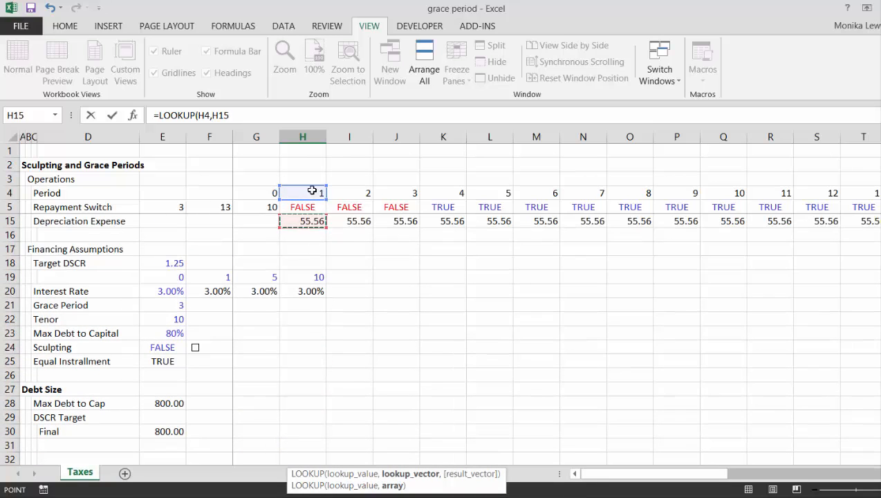
{"action": "key", "text": "Down"}
{"action": "key", "text": "Down"}
{"action": "key", "text": "Down"}
{"action": "key", "text": "Down"}
{"action": "key", "text": "shift+space"}
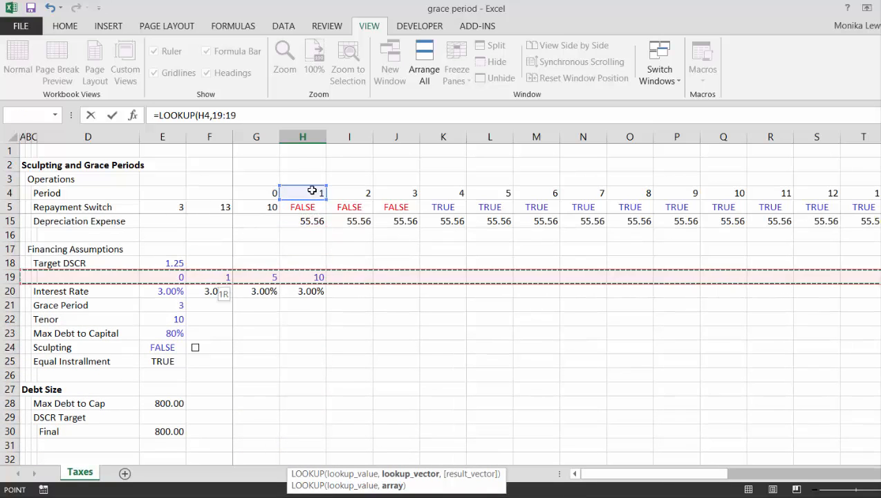
{"action": "type", "text": ","}
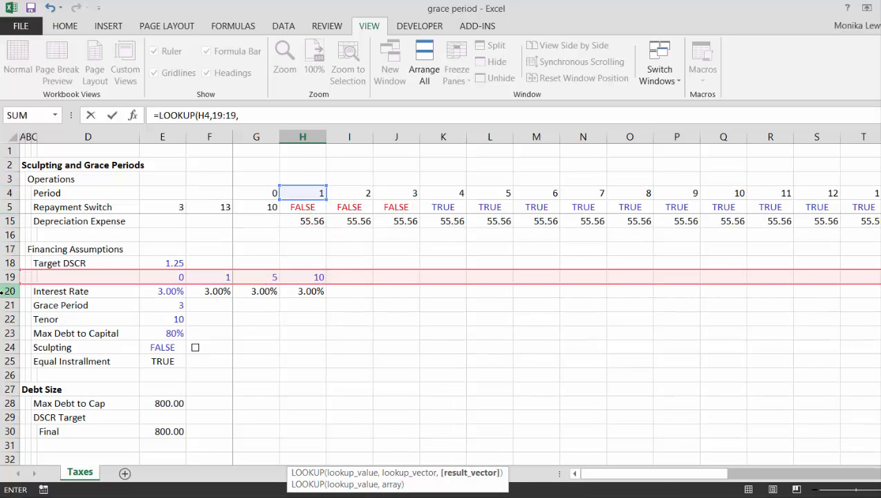
{"action": "left_click", "coordinate": [2, 292]}
{"action": "type", "text": ")"}
{"action": "key", "text": "Return"}
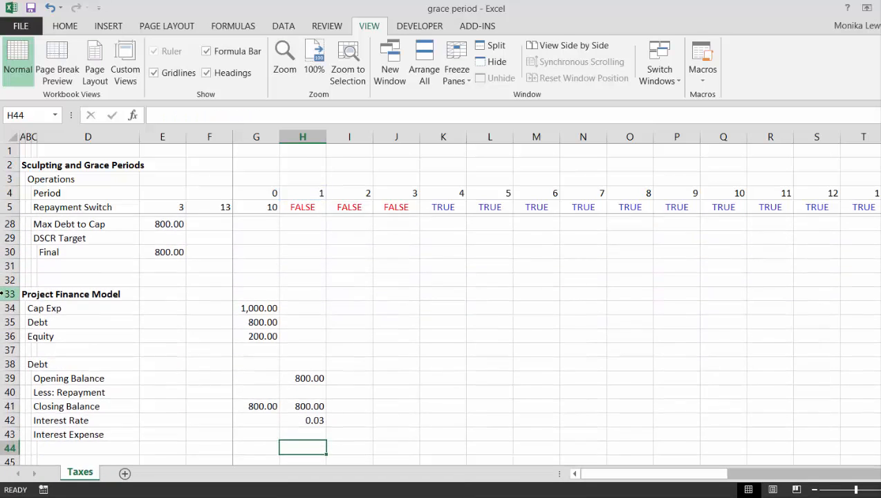
{"action": "key", "text": "Up"}
{"action": "key", "text": "ctrl+shift+5"}
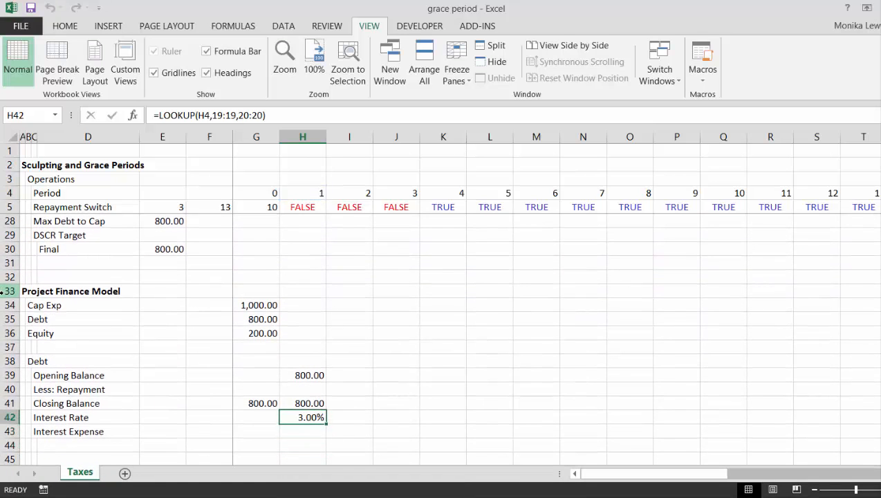
- Calculate the period 1 Interest Expense in H43 with =H42*H39 and format it as a number with two decimals
{"action": "key", "text": "Down"}
{"action": "type", "text": "="}
{"action": "key", "text": "Up"}
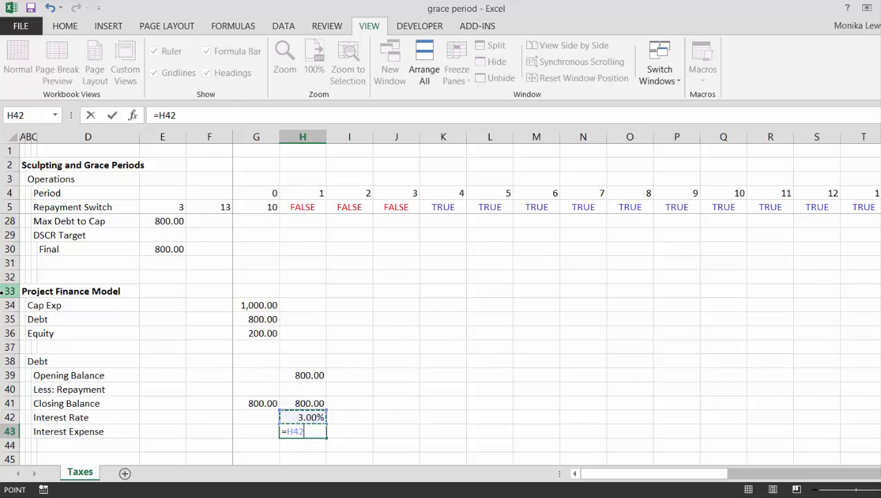
{"action": "type", "text": "*"}
{"action": "key", "text": "Up"}
{"action": "key", "text": "Up"}
{"action": "key", "text": "Up"}
{"action": "key", "text": "Up"}
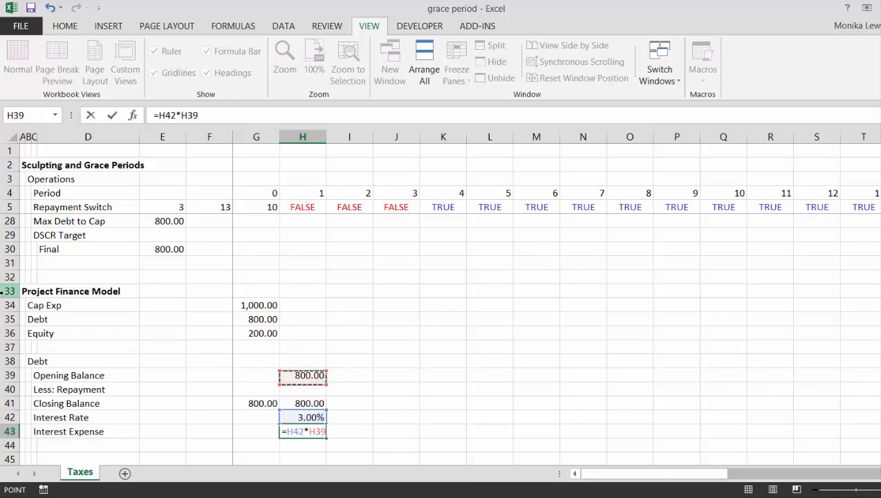
{"action": "key", "text": "Return"}
{"action": "key", "text": "Up"}
{"action": "key", "text": "ctrl+shift+1"}
- Copy the debt schedule formulas in H39:H43 across the remaining period columns
{"action": "key", "text": "Up"}
{"action": "key", "text": "Up"}
{"action": "key", "text": "Up"}
{"action": "key", "text": "Up"}
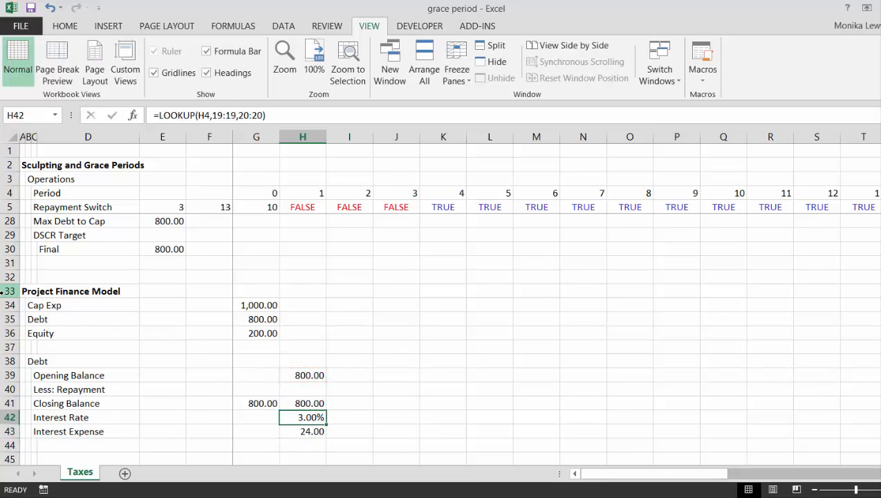
{"action": "key", "text": "shift+Down"}
{"action": "key", "text": "shift+Down"}
{"action": "key", "text": "shift+Down"}
{"action": "key", "text": "shift+Down"}
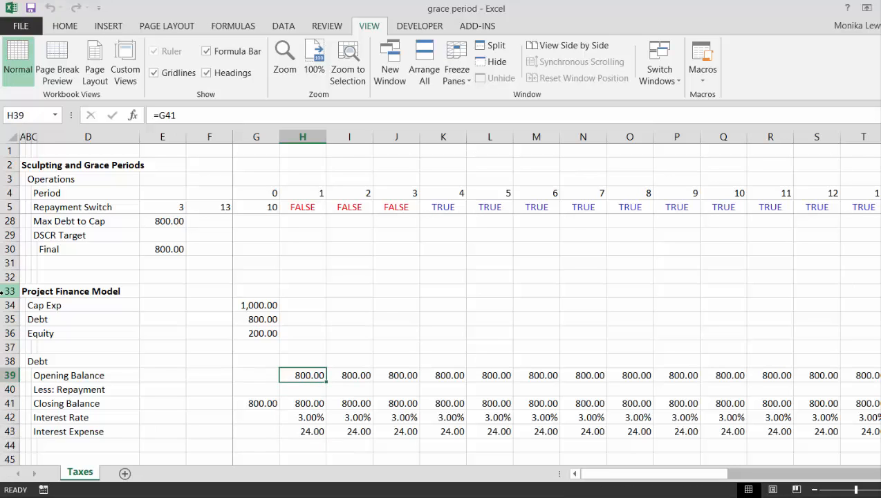
- Review the operations, taxes, financing assumptions and debt size sections above the project finance model
{"action": "key", "text": "Up"}
{"action": "key", "text": "Up"}
{"action": "key", "text": "Up"}
{"action": "key", "text": "Up"}
{"action": "key", "text": "Up"}
{"action": "key", "text": "Up"}
{"action": "key", "text": "Up"}
{"action": "key", "text": "Up"}
{"action": "key", "text": "Up"}
{"action": "key", "text": "Up"}
{"action": "key", "text": "Up"}
{"action": "key", "text": "Up"}
{"action": "key", "text": "Up"}
{"action": "key", "text": "Up"}
{"action": "key", "text": "Up"}
{"action": "key", "text": "Up"}
{"action": "key", "text": "Up"}
{"action": "key", "text": "Up"}
{"action": "key", "text": "Up"}
{"action": "key", "text": "Up"}
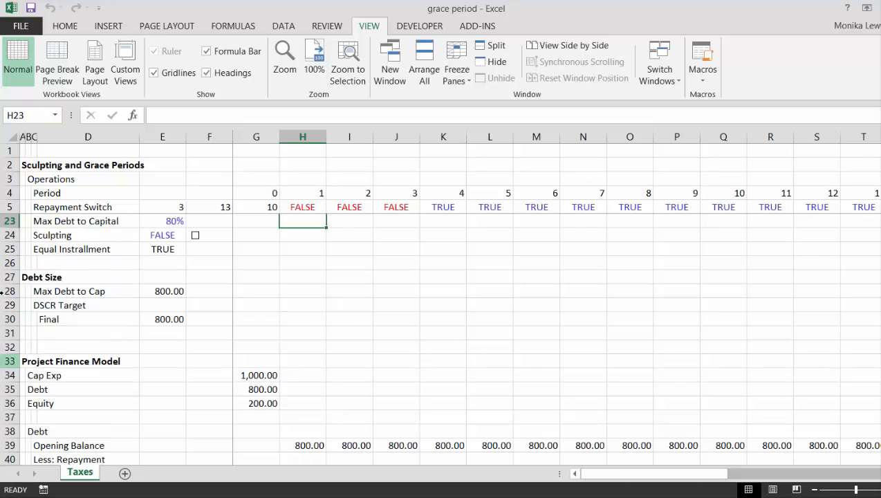
{"action": "key", "text": "Up"}
{"action": "key", "text": "Up"}
{"action": "key", "text": "Up"}
{"action": "key", "text": "Up"}
{"action": "key", "text": "Up"}
{"action": "key", "text": "Up"}
{"action": "key", "text": "Up"}
{"action": "key", "text": "Up"}
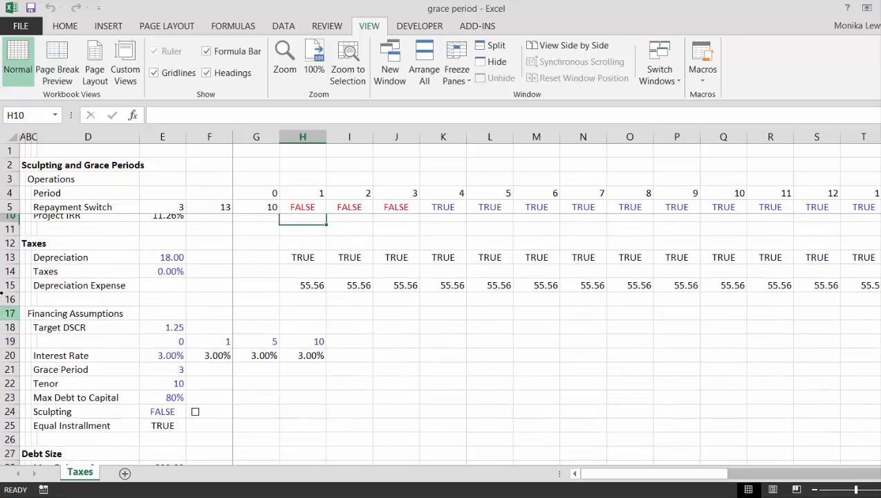
{"action": "key", "text": "Down"}
{"action": "key", "text": "Down"}
{"action": "key", "text": "Down"}
{"action": "key", "text": "Down"}
{"action": "key", "text": "Down"}
{"action": "key", "text": "Down"}
{"action": "key", "text": "Down"}
{"action": "key", "text": "Down"}
{"action": "key", "text": "Down"}
{"action": "key", "text": "Down"}
{"action": "key", "text": "Down"}
{"action": "key", "text": "Down"}
{"action": "key", "text": "Down"}
{"action": "key", "text": "Down"}
{"action": "key", "text": "Down"}
{"action": "key", "text": "Down"}
{"action": "key", "text": "Down"}
{"action": "key", "text": "Down"}
{"action": "key", "text": "Down"}
{"action": "key", "text": "Down"}
{"action": "key", "text": "Down"}
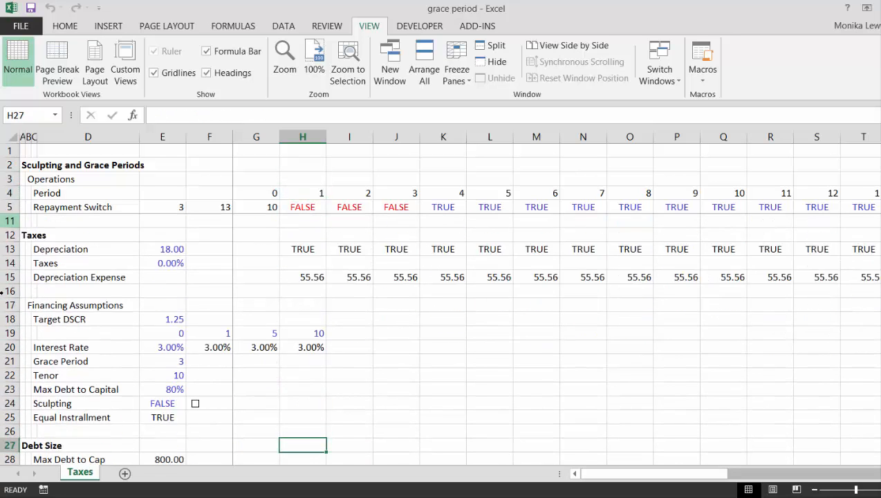
{"action": "key", "text": "Up"}
{"action": "key", "text": "Up"}
{"action": "key", "text": "Up"}
{"action": "key", "text": "Up"}
{"action": "key", "text": "Up"}
{"action": "key", "text": "Up"}
{"action": "key", "text": "Up"}
{"action": "key", "text": "Up"}
{"action": "key", "text": "Up"}
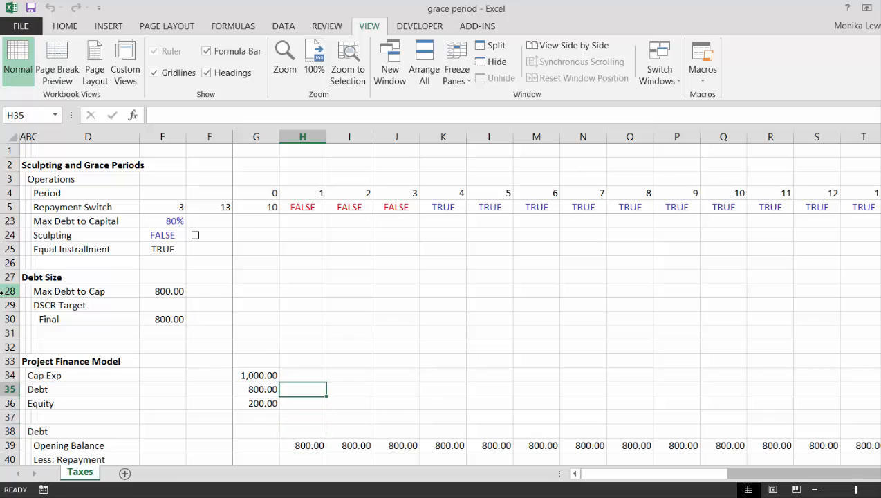
{"action": "key", "text": "Up"}
{"action": "key", "text": "Up"}
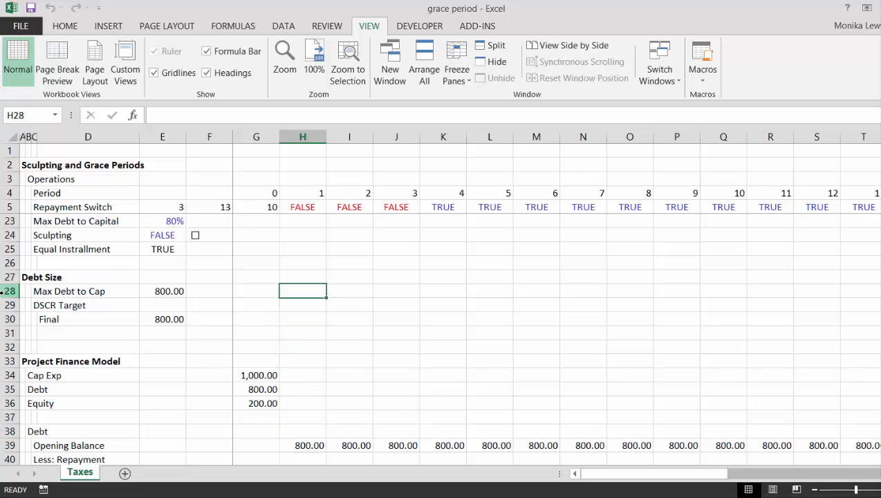
- Insert two blank rows at row 31, between the final debt size and the Project Finance Model section
{"action": "key", "text": "Down"}
{"action": "key", "text": "Down"}
{"action": "key", "text": "Down"}
{"action": "key", "text": "shift+space"}
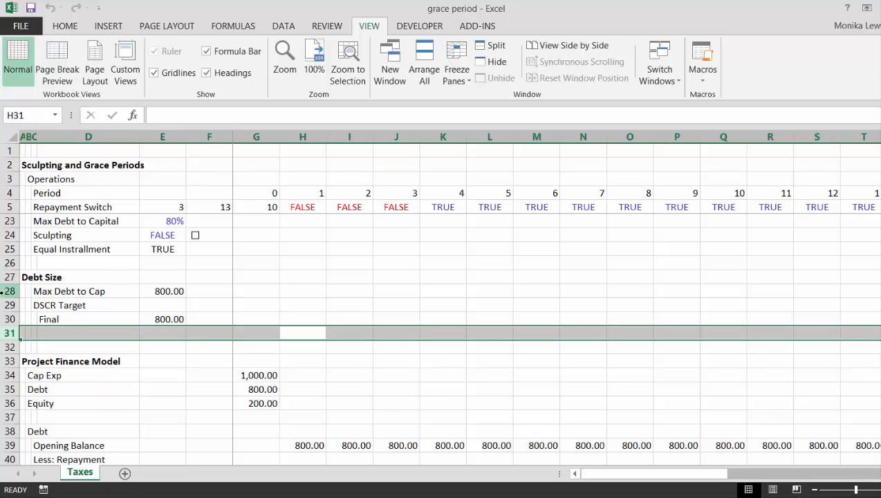
{"action": "key", "text": "ctrl+shift+equal"}
- Label row 32 in C32 as Target Debt Service
{"action": "key", "text": "Left"}
{"action": "key", "text": "Left"}
{"action": "key", "text": "Down"}
{"action": "key", "text": "Left"}
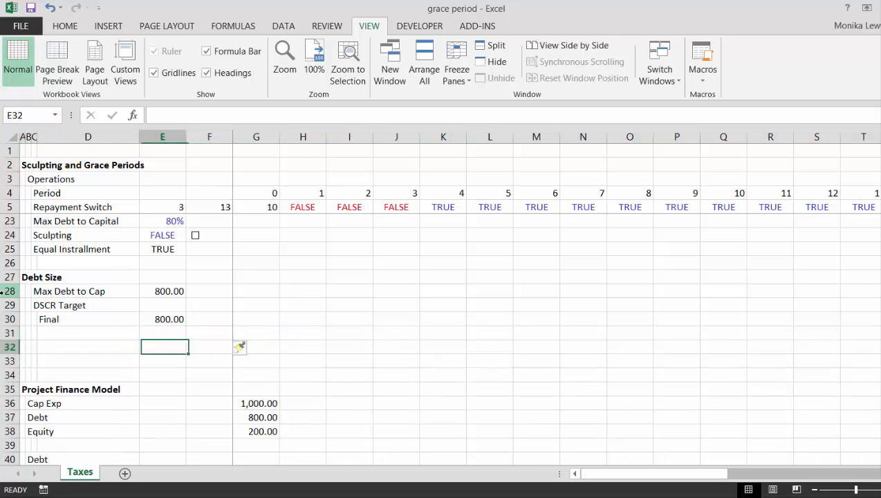
{"action": "key", "text": "Left"}
{"action": "key", "text": "Left"}
{"action": "type", "text": "Ta"}
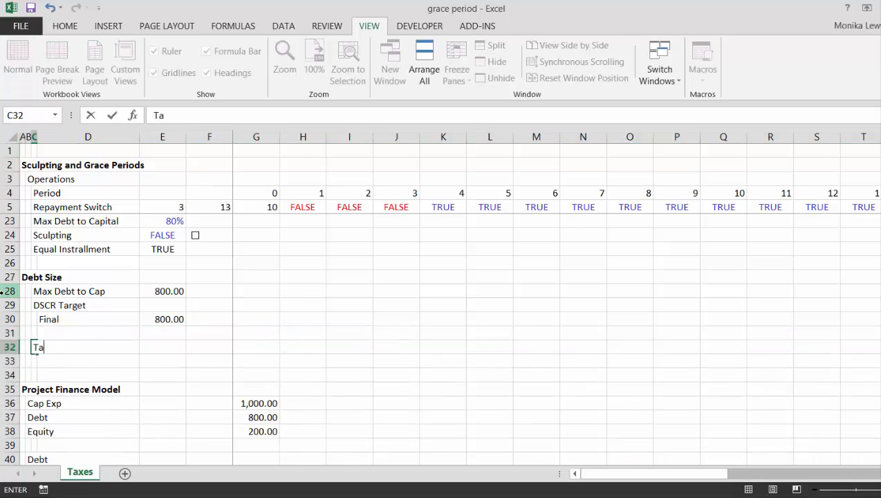
{"action": "type", "text": "rget Debt"}
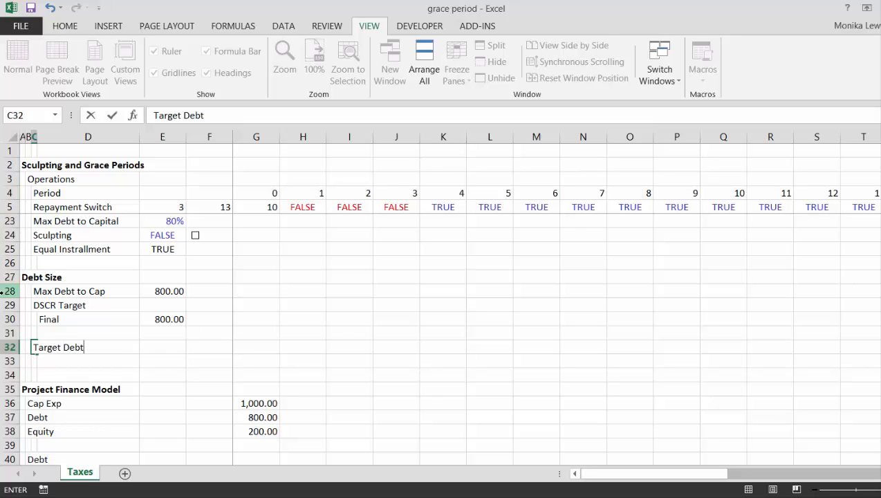
{"action": "type", "text": " Service"}
{"action": "key", "text": "Return"}
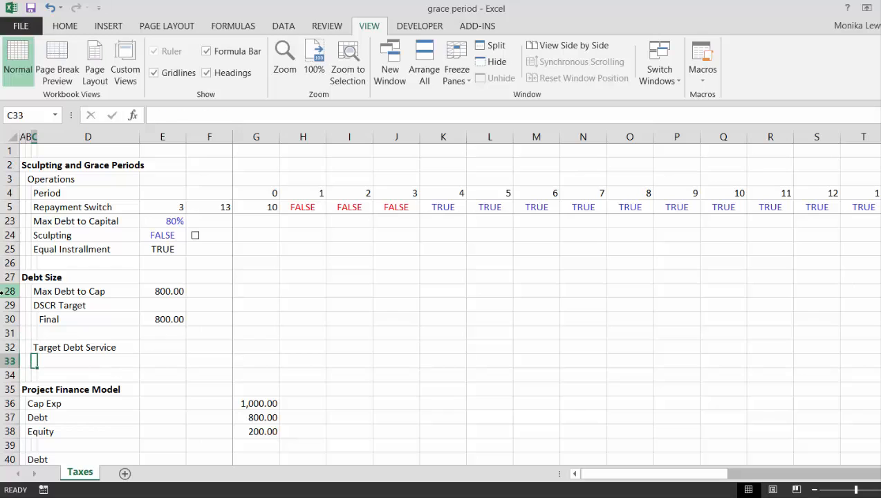
{"action": "key", "text": "Up"}
{"action": "key", "text": "Right"}
{"action": "key", "text": "Right"}
{"action": "key", "text": "Right"}
{"action": "key", "text": "Right"}
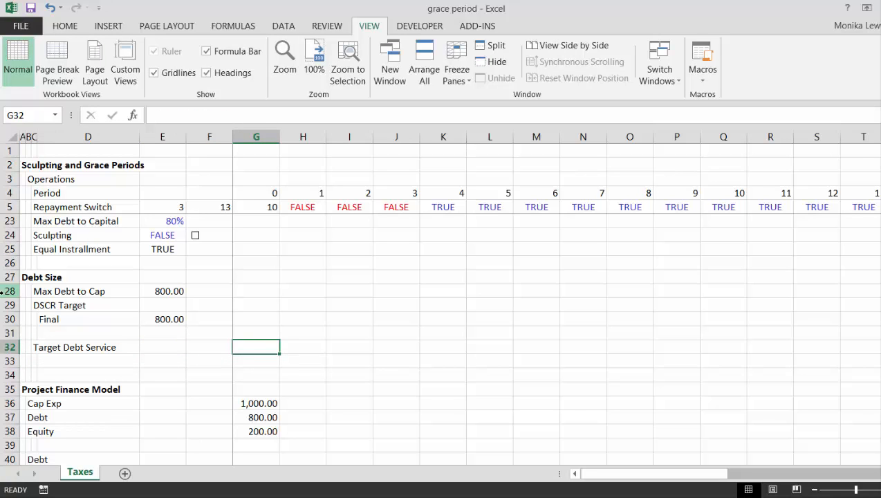
{"action": "key", "text": "Right"}
{"action": "type", "text": "="}
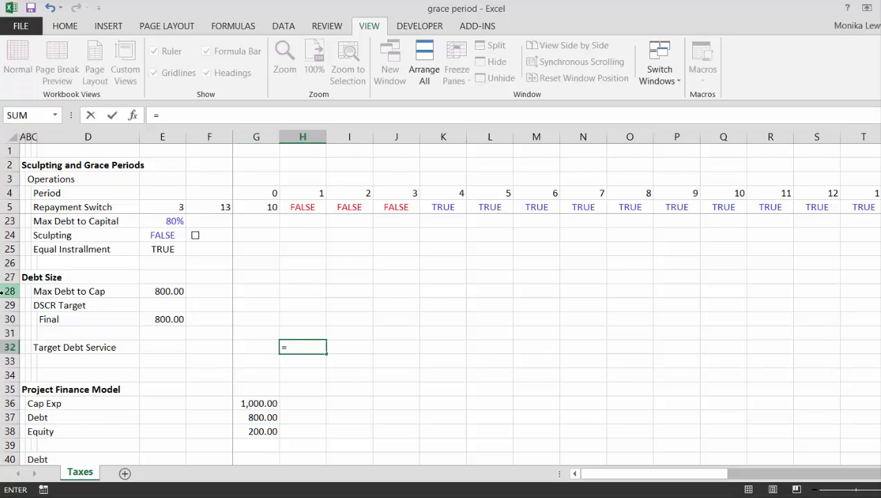
{"action": "key", "text": "Page_Up"}
{"action": "key", "text": "Page_Up"}
{"action": "key", "text": "Down"}
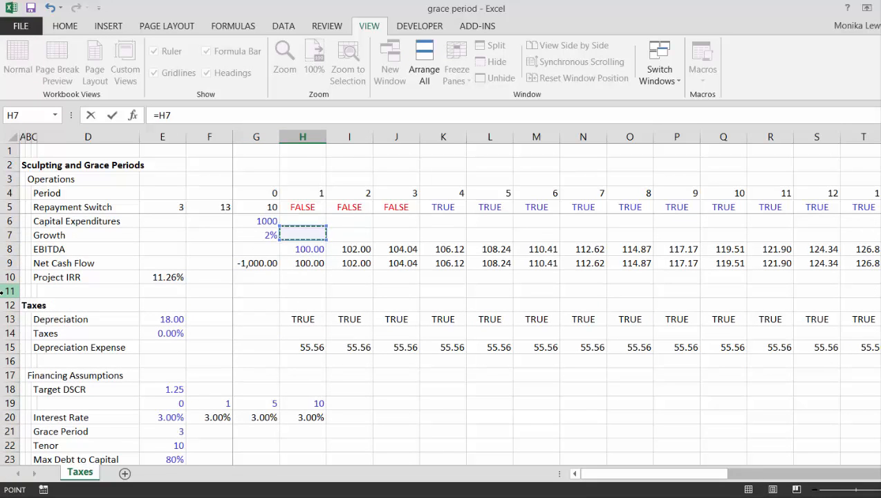
{"action": "key", "text": "Down"}
{"action": "key", "text": "Down"}
{"action": "key", "text": "Up"}
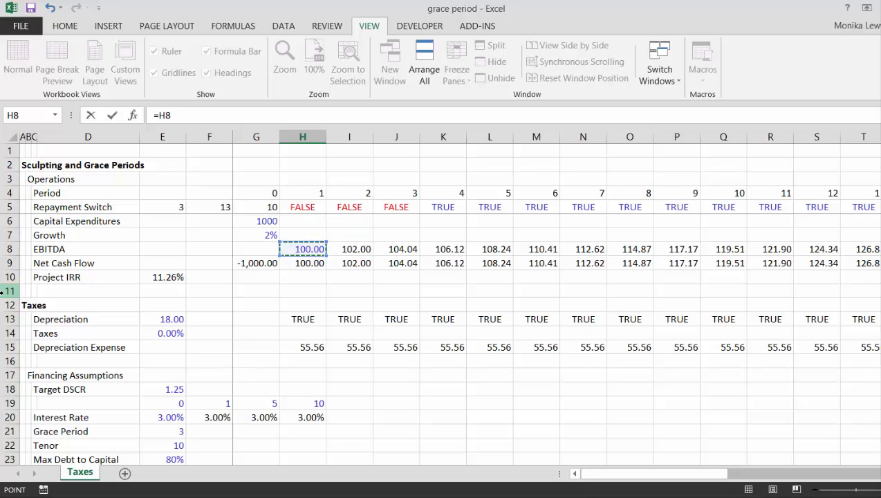
{"action": "key", "text": "Escape"}
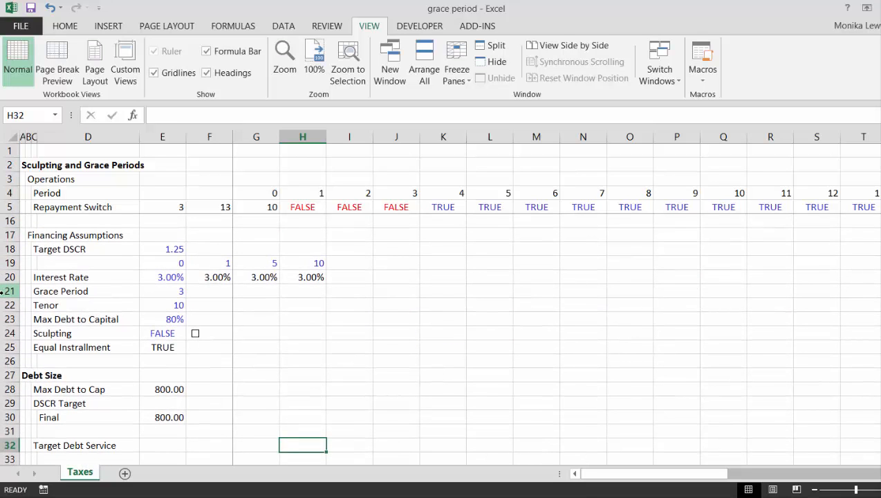
- Link the Target DSCR into F32 of the Target Debt Service row with =E18
{"action": "key", "text": "Left"}
{"action": "key", "text": "Left"}
{"action": "key", "text": "Left"}
{"action": "key", "text": "Right"}
{"action": "type", "text": "="}
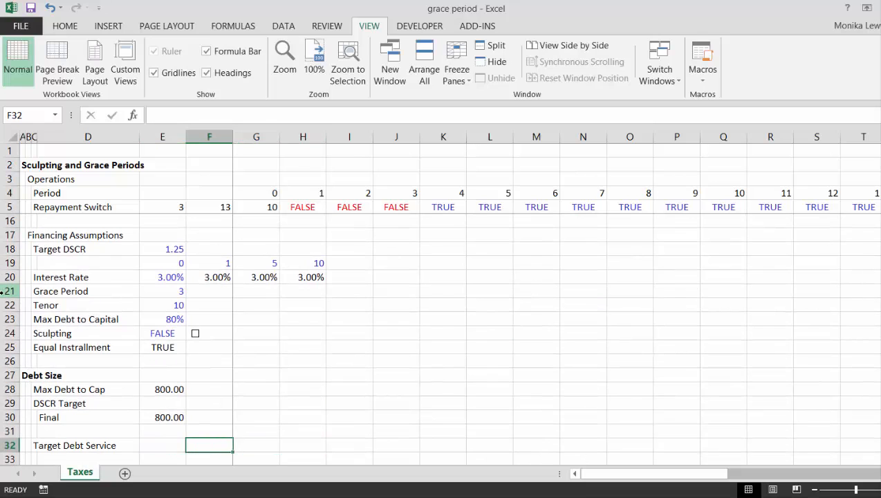
{"action": "key", "text": "Up"}
{"action": "key", "text": "Up"}
{"action": "key", "text": "Up"}
{"action": "key", "text": "Up"}
{"action": "key", "text": "Up"}
{"action": "key", "text": "Up"}
{"action": "key", "text": "Up"}
{"action": "key", "text": "Up"}
{"action": "key", "text": "Up"}
{"action": "key", "text": "Up"}
{"action": "key", "text": "Up"}
{"action": "key", "text": "Up"}
{"action": "key", "text": "Up"}
{"action": "key", "text": "Up"}
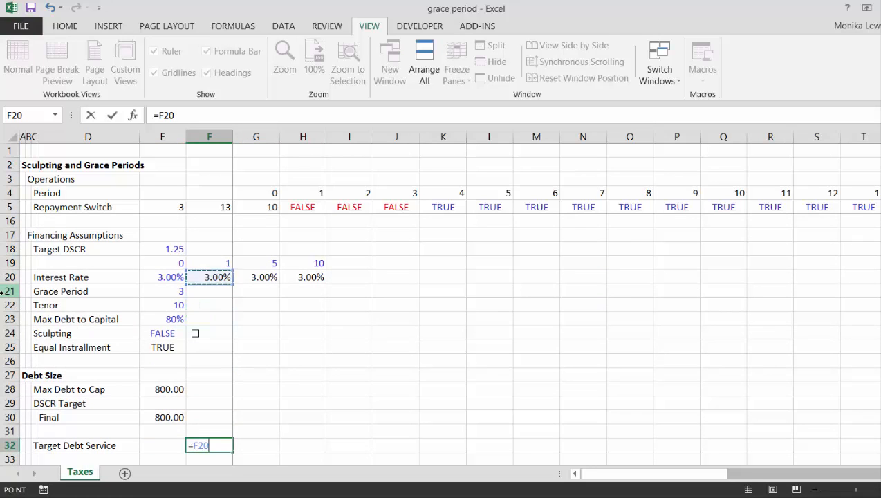
{"action": "key", "text": "Left"}
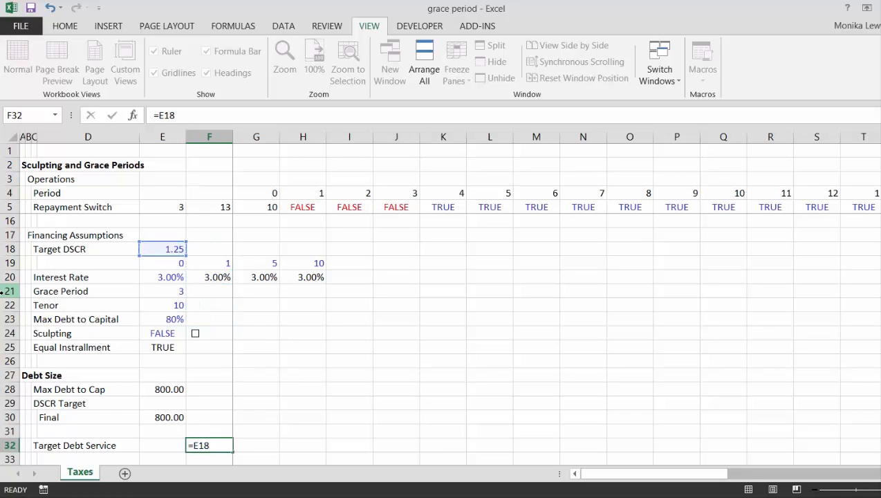
{"action": "key", "text": "Return"}
- Calculate the period 1 Target Debt Service in H32 as EBITDA divided by the target DSCR with =H8/$F$32
{"action": "key", "text": "Up"}
{"action": "key", "text": "Right"}
{"action": "key", "text": "Right"}
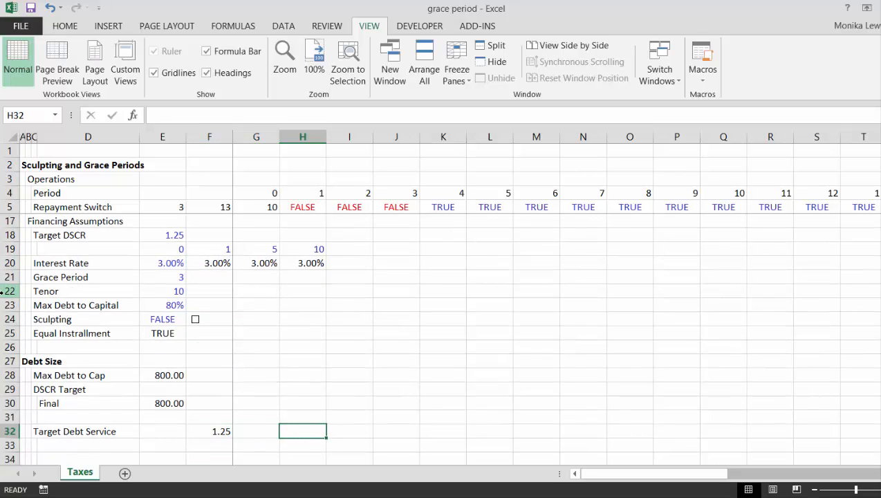
{"action": "type", "text": "="}
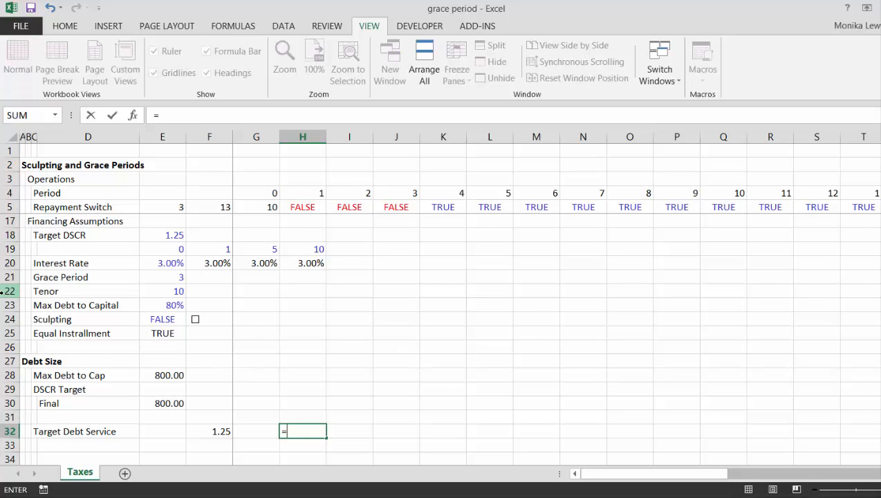
{"action": "key", "text": "Up"}
{"action": "key", "text": "Up"}
{"action": "key", "text": "Up"}
{"action": "key", "text": "Up"}
{"action": "key", "text": "Up"}
{"action": "key", "text": "Up"}
{"action": "key", "text": "Up"}
{"action": "key", "text": "Up"}
{"action": "key", "text": "Up"}
{"action": "key", "text": "Up"}
{"action": "key", "text": "Up"}
{"action": "key", "text": "Up"}
{"action": "key", "text": "Up"}
{"action": "key", "text": "Up"}
{"action": "key", "text": "Up"}
{"action": "key", "text": "Up"}
{"action": "key", "text": "Up"}
{"action": "key", "text": "Up"}
{"action": "key", "text": "Up"}
{"action": "key", "text": "Up"}
{"action": "key", "text": "Down"}
{"action": "key", "text": "Down"}
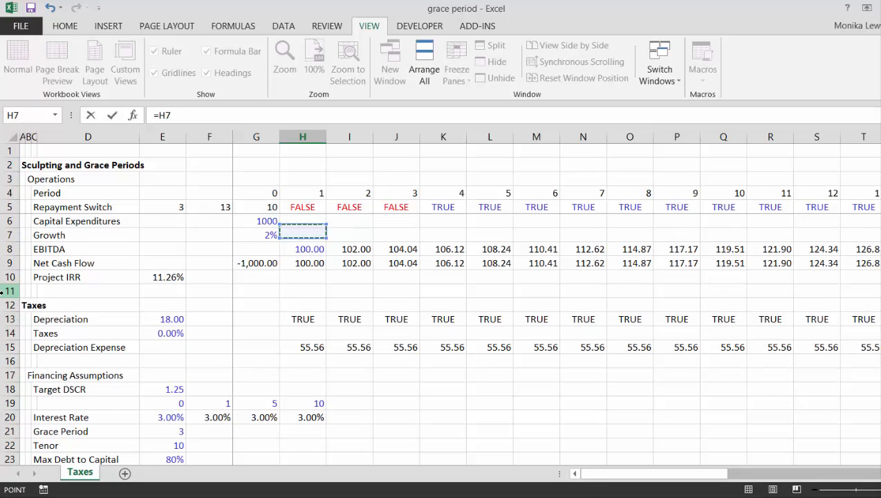
{"action": "type", "text": "/"}
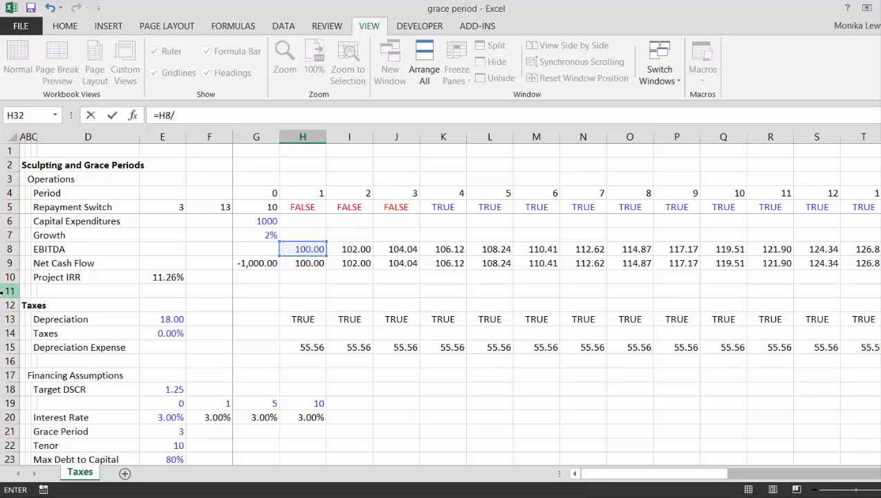
{"action": "key", "text": "Left"}
{"action": "key", "text": "Left"}
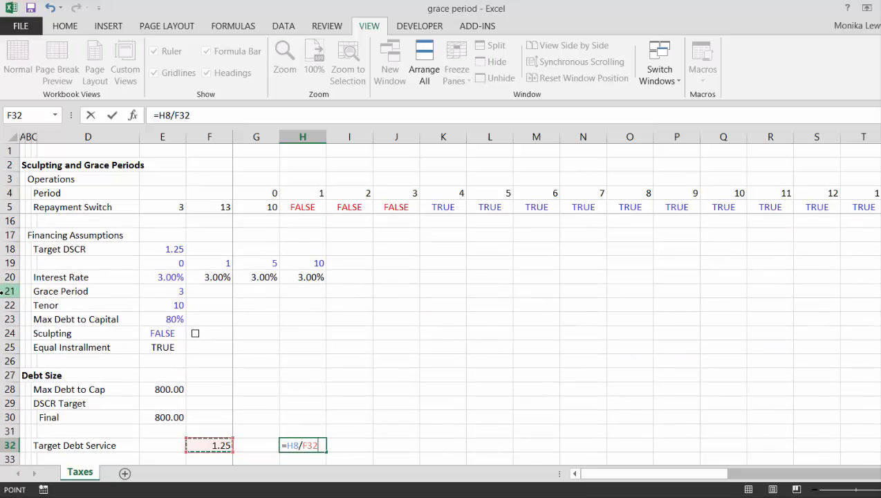
{"action": "key", "text": "F4"}
{"action": "type", "text": "*"}
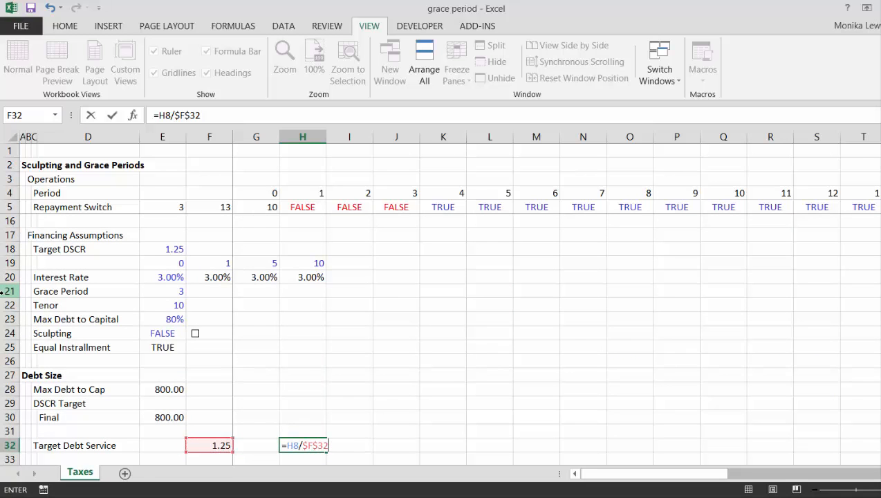
{"action": "key", "text": "Return"}
{"action": "key", "text": "Up"}
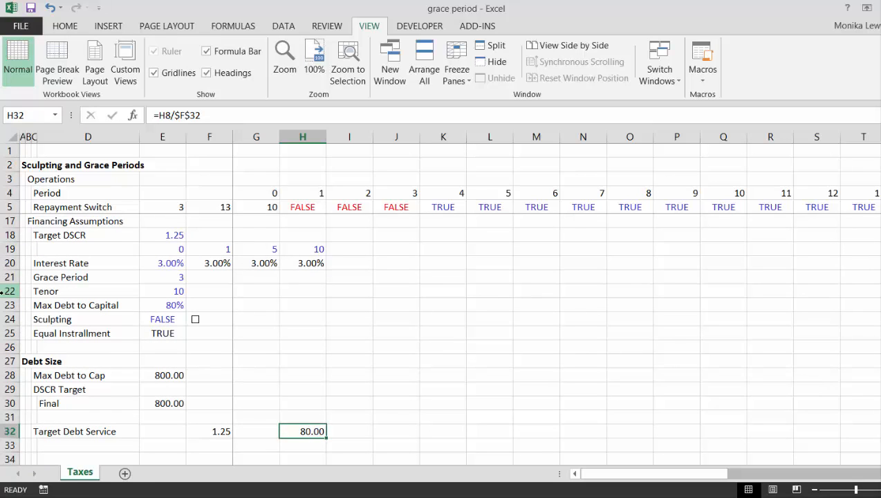
- Copy the Target Debt Service formula in H32 across the remaining period columns
{"action": "key", "text": "ctrl+shift+Right"}
{"action": "key", "text": "ctrl+r"}
{"action": "key", "text": "ctrl+shift+Left"}
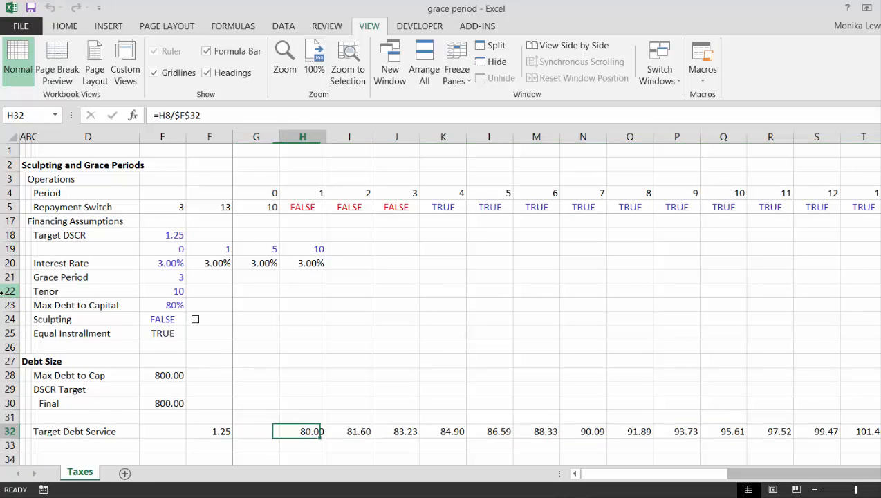
- Make the H32 Target Debt Service formula depend on the repayment switch with =IF(H5,H8/$F$32)
{"action": "key", "text": "F2"}
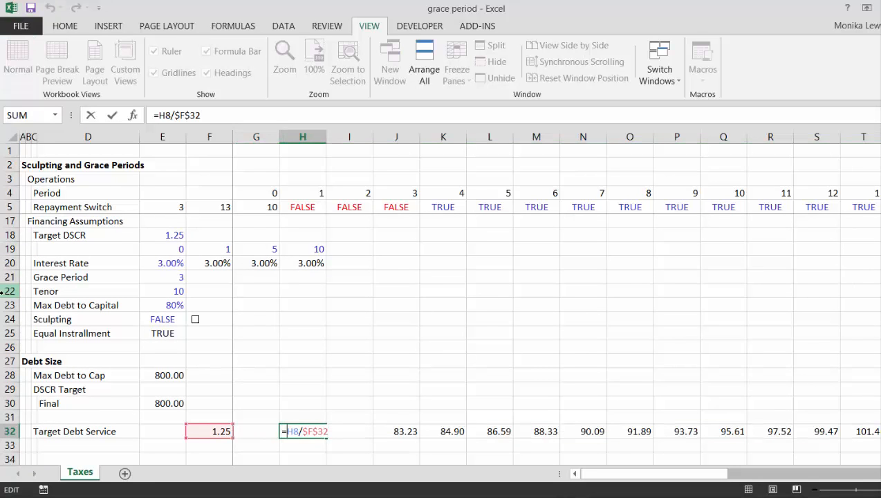
{"action": "type", "text": "if("}
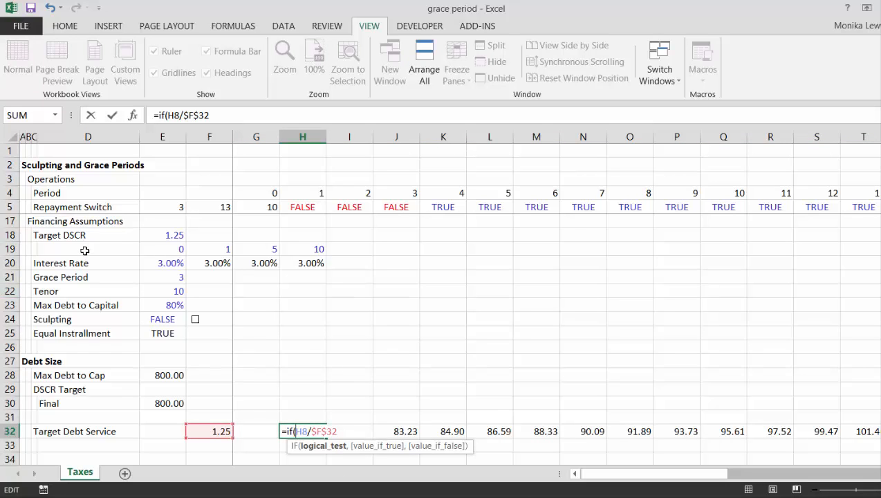
{"action": "left_click", "coordinate": [298, 205]}
{"action": "type", "text": ","}
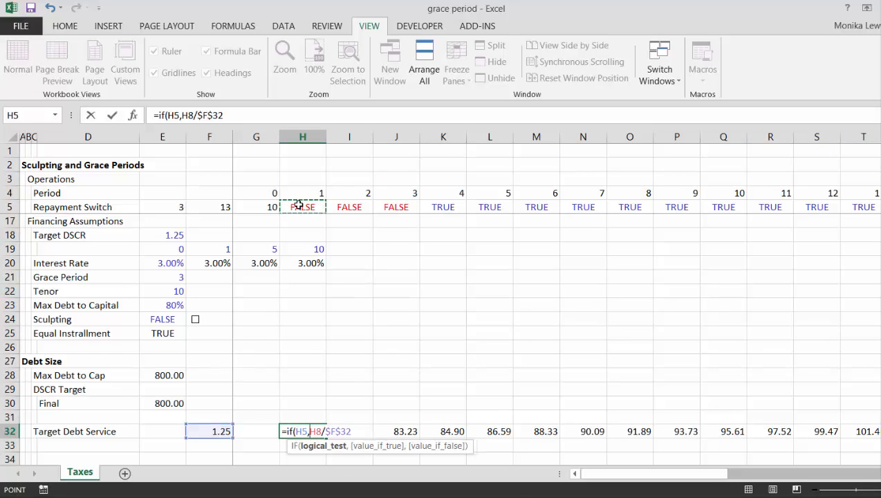
{"action": "key", "text": "Return"}
- Fill the switch-dependent Target Debt Service formula from H32 across all remaining periods
{"action": "key", "text": "Up"}
{"action": "key", "text": "ctrl+shift+Right"}
{"action": "key", "text": "ctrl+r"}
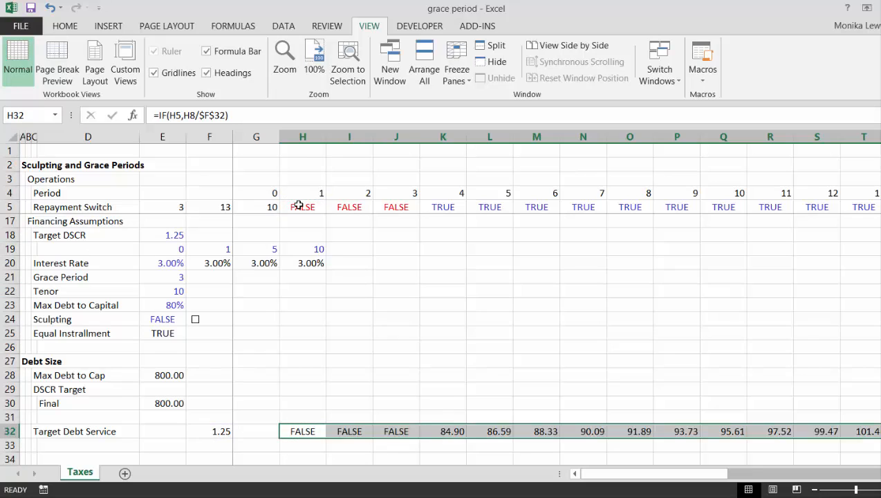
{"action": "key", "text": "ctrl+shift+Left"}
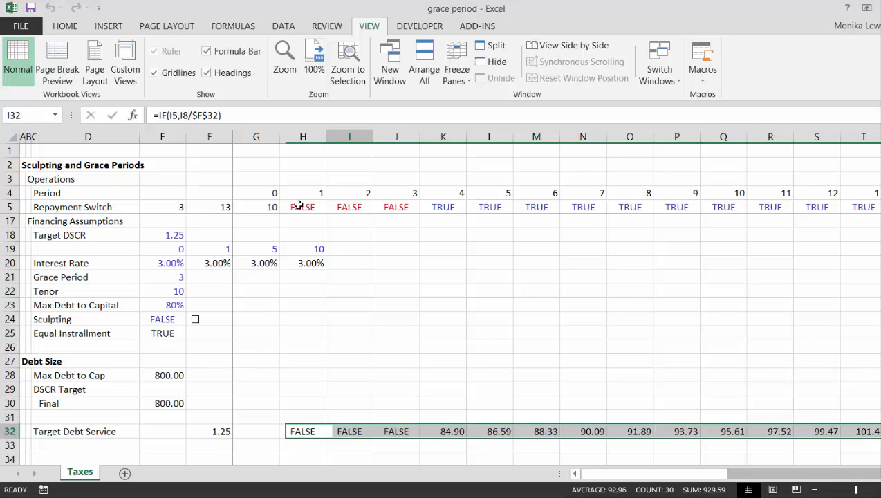
- Review the Target Debt Service values in row 32 against the repayment switch across the grace, repayment and post-tenor periods
{"action": "key", "text": "Right"}
{"action": "key", "text": "Right"}
{"action": "key", "text": "Right"}
{"action": "key", "text": "Right"}
{"action": "key", "text": "Right"}
{"action": "key", "text": "Right"}
{"action": "key", "text": "Right"}
{"action": "key", "text": "Right"}
{"action": "key", "text": "Right"}
{"action": "key", "text": "Right"}
{"action": "key", "text": "Right"}
{"action": "key", "text": "Right"}
{"action": "key", "text": "Right"}
{"action": "key", "text": "Right"}
{"action": "key", "text": "Right"}
{"action": "key", "text": "Right"}
{"action": "key", "text": "Right"}
{"action": "key", "text": "Right"}
{"action": "key", "text": "Right"}
{"action": "key", "text": "Right"}
{"action": "key", "text": "Left"}
{"action": "key", "text": "Left"}
{"action": "key", "text": "Left"}
{"action": "key", "text": "Left"}
{"action": "key", "text": "Left"}
{"action": "key", "text": "Left"}
{"action": "key", "text": "Left"}
{"action": "key", "text": "Left"}
{"action": "key", "text": "Left"}
{"action": "key", "text": "Left"}
{"action": "key", "text": "Left"}
{"action": "key", "text": "Left"}
{"action": "key", "text": "Left"}
{"action": "key", "text": "Left"}
{"action": "key", "text": "Left"}
{"action": "key", "text": "Left"}
{"action": "key", "text": "Left"}
{"action": "key", "text": "Left"}
{"action": "key", "text": "Left"}
{"action": "key", "text": "Left"}
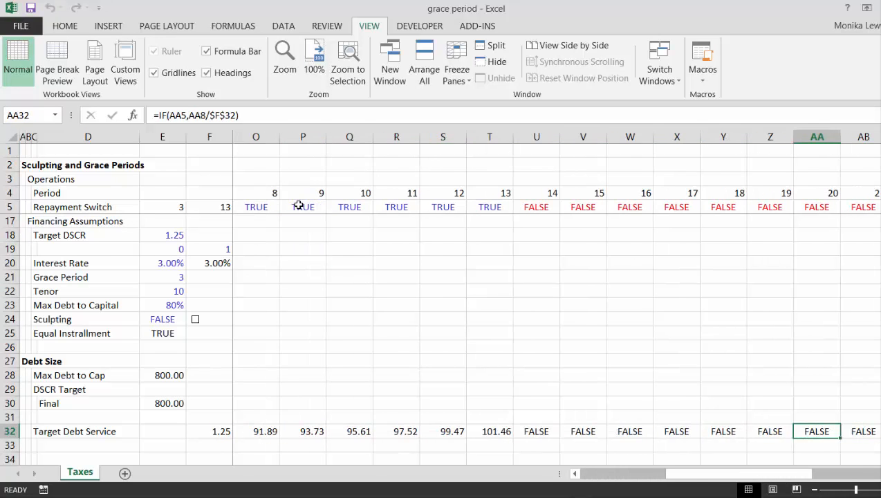
{"action": "key", "text": "Right"}
{"action": "key", "text": "Right"}
{"action": "key", "text": "Right"}
{"action": "key", "text": "Right"}
{"action": "key", "text": "Right"}
{"action": "key", "text": "Right"}
{"action": "key", "text": "Right"}
{"action": "key", "text": "Right"}
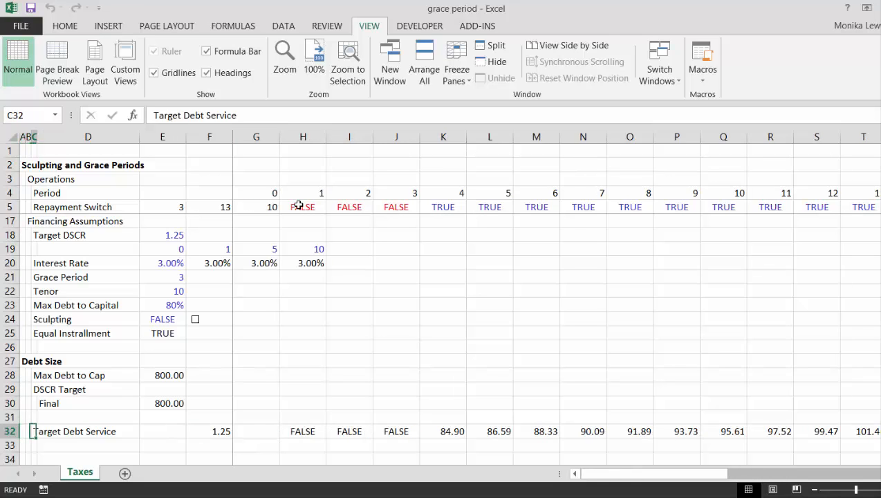
{"action": "key", "text": "Right"}
{"action": "key", "text": "Right"}
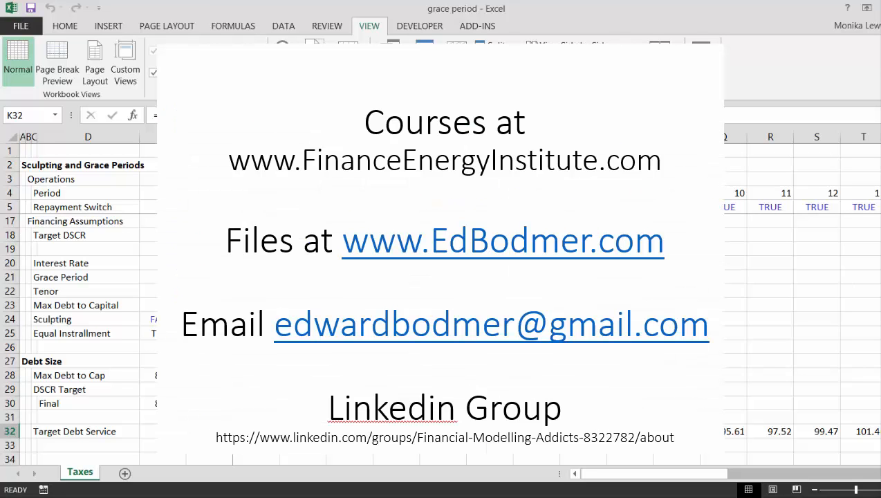
- Label the row below Target Debt Service, in C33, as "NPV of Debt Service"
{"action": "key", "text": "Down"}
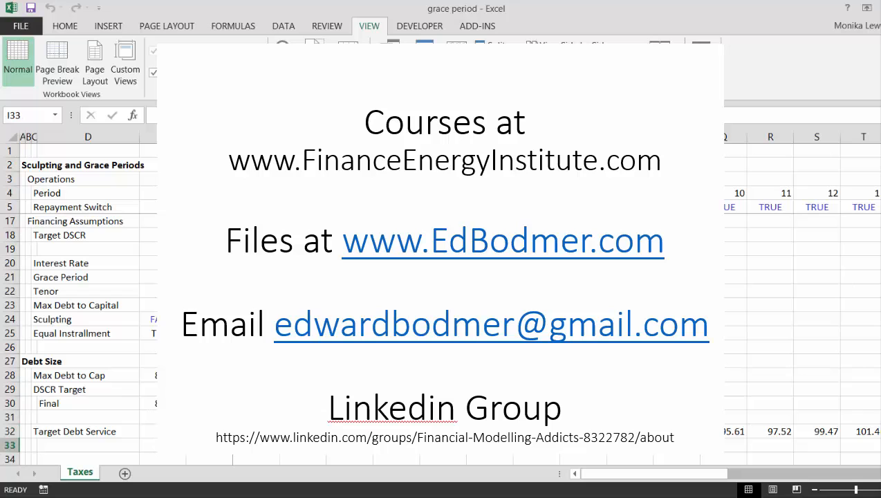
{"action": "key", "text": "Left"}
{"action": "key", "text": "Left"}
{"action": "key", "text": "Left"}
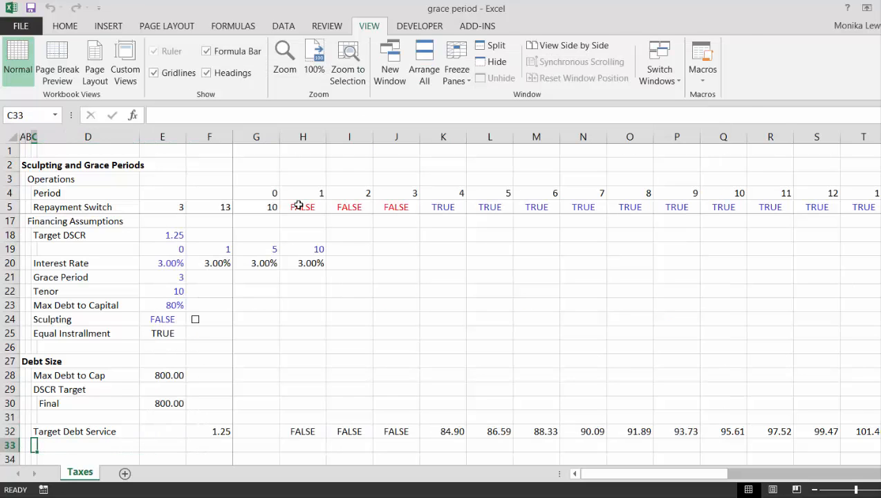
{"action": "type", "text": "N"}
{"action": "key", "text": "BackSpace"}
{"action": "type", "text": "NPV"}
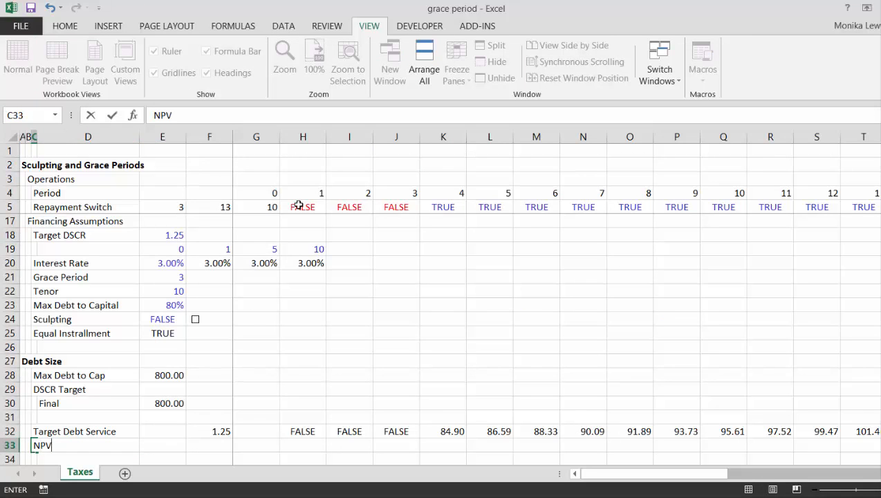
{"action": "type", "text": " of Debt"}
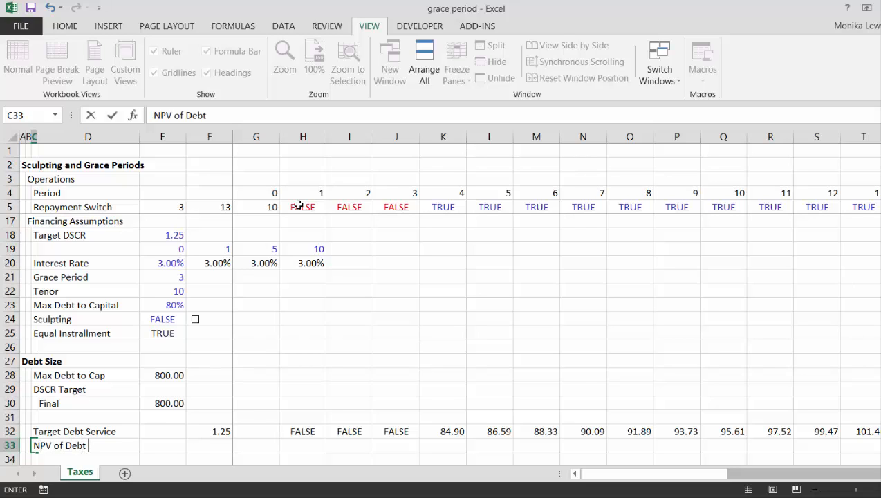
{"action": "type", "text": " Sser"}
{"action": "key", "text": "BackSpace"}
{"action": "key", "text": "BackSpace"}
{"action": "key", "text": "BackSpace"}
{"action": "type", "text": "ervc"}
{"action": "key", "text": "BackSpace"}
{"action": "type", "text": "ice"}
{"action": "key", "text": "Return"}
{"action": "key", "text": "Up"}
{"action": "key", "text": "Right"}
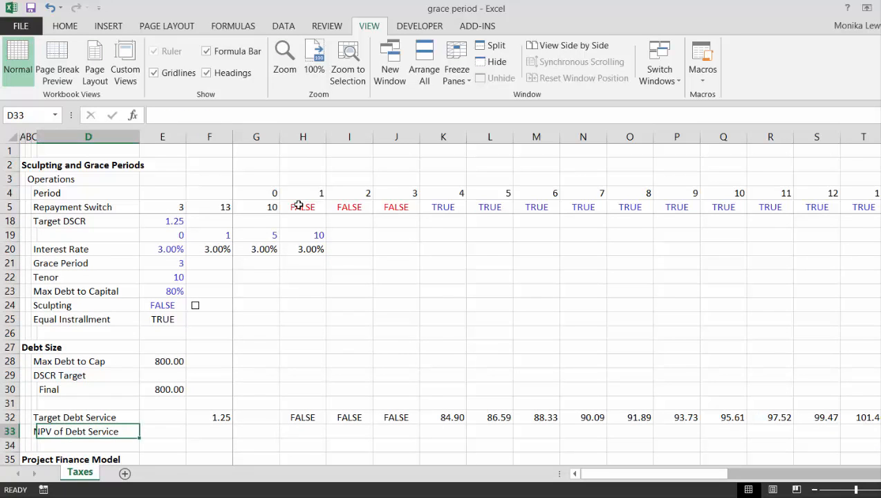
- Examine which periods carry target debt service cash flows in row 32, from the grace period through the end of the tenor
{"action": "key", "text": "Right"}
{"action": "key", "text": "Right"}
{"action": "key", "text": "Right"}
{"action": "key", "text": "Right"}
{"action": "key", "text": "Right"}
{"action": "key", "text": "Right"}
{"action": "key", "text": "Right"}
{"action": "key", "text": "Right"}
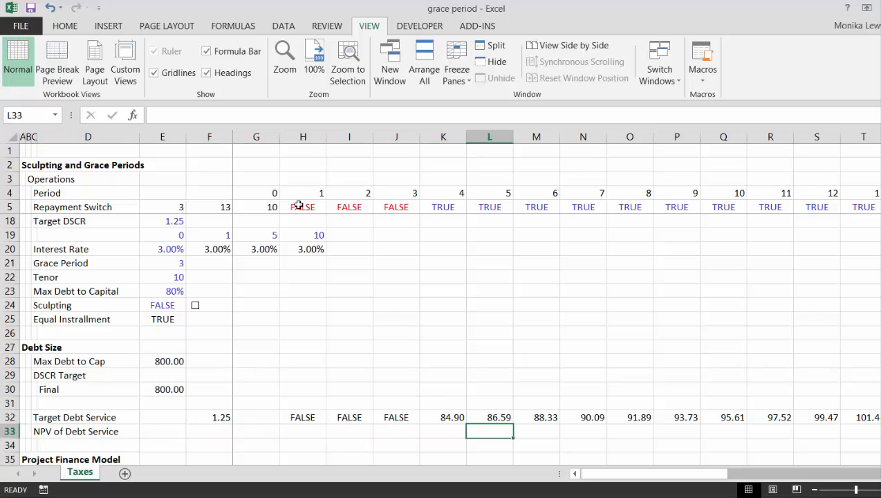
{"action": "key", "text": "Left"}
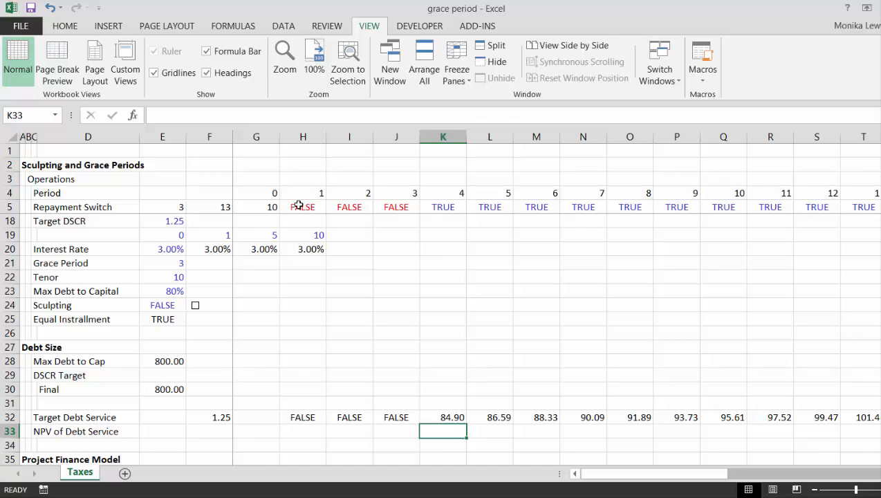
{"action": "key", "text": "Right"}
{"action": "key", "text": "Right"}
{"action": "key", "text": "Right"}
{"action": "key", "text": "Right"}
{"action": "key", "text": "Right"}
{"action": "key", "text": "Right"}
{"action": "key", "text": "Right"}
{"action": "key", "text": "Right"}
{"action": "key", "text": "Right"}
{"action": "key", "text": "Right"}
{"action": "key", "text": "Right"}
{"action": "key", "text": "Right"}
{"action": "key", "text": "Right"}
{"action": "key", "text": "Right"}
{"action": "key", "text": "Right"}
{"action": "key", "text": "Left"}
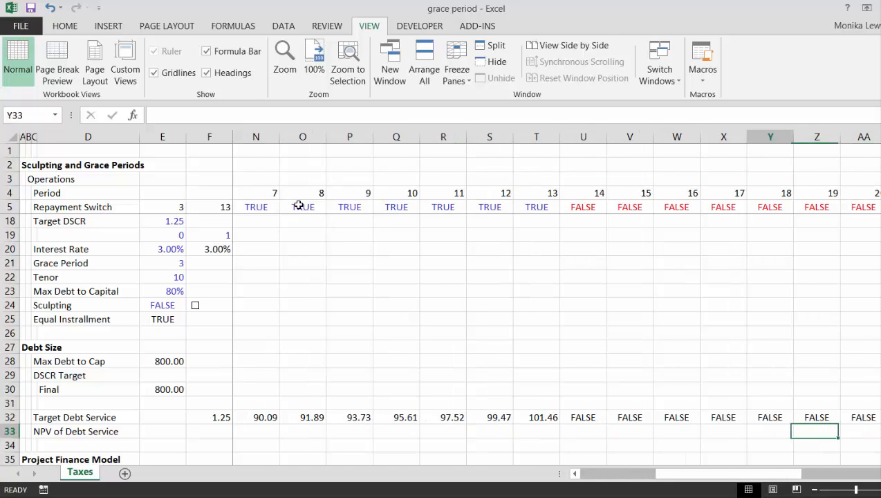
{"action": "key", "text": "Left"}
{"action": "key", "text": "Left"}
{"action": "key", "text": "Left"}
{"action": "key", "text": "Left"}
{"action": "key", "text": "Left"}
{"action": "key", "text": "Left"}
{"action": "key", "text": "Left"}
{"action": "key", "text": "Left"}
{"action": "key", "text": "Left"}
{"action": "key", "text": "Left"}
{"action": "key", "text": "Left"}
{"action": "key", "text": "Left"}
{"action": "key", "text": "Left"}
{"action": "key", "text": "Left"}
{"action": "key", "text": "Left"}
{"action": "key", "text": "Left"}
{"action": "key", "text": "Left"}
{"action": "key", "text": "Left"}
{"action": "key", "text": "Left"}
{"action": "key", "text": "Left"}
{"action": "key", "text": "Right"}
{"action": "key", "text": "Right"}
{"action": "key", "text": "Right"}
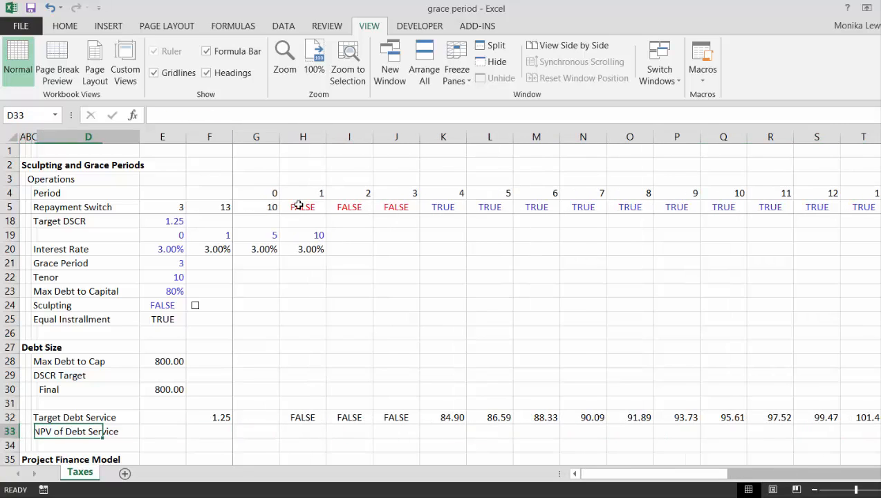
- Calculate the NPV of Debt Service in F33 from the interest rate and the Target Debt Service row with =NPV(E20,H32:AK32)
{"action": "key", "text": "Right"}
{"action": "key", "text": "Right"}
{"action": "key", "text": "Right"}
{"action": "key", "text": "Right"}
{"action": "key", "text": "Left"}
{"action": "key", "text": "Left"}
{"action": "key", "text": "Down"}
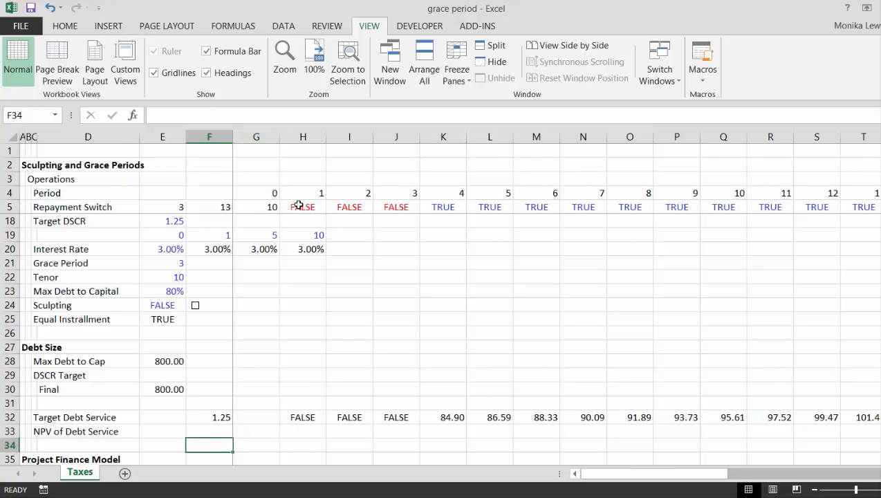
{"action": "key", "text": "Up"}
{"action": "type", "text": "="}
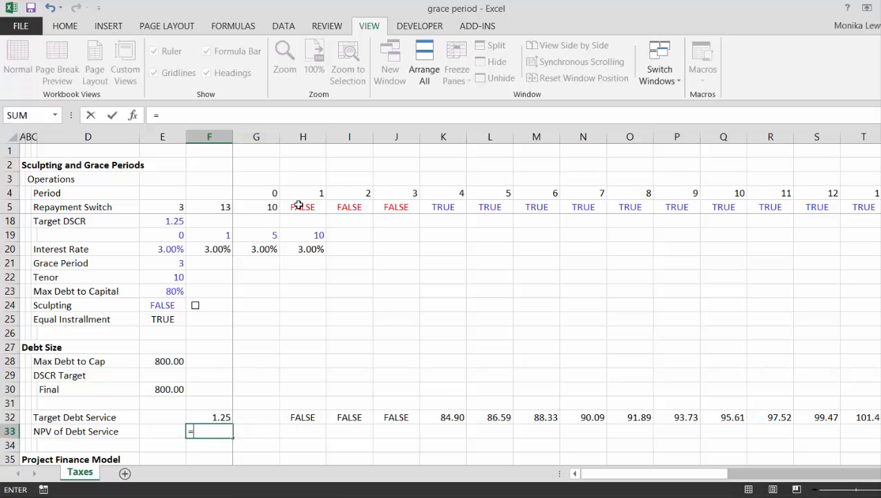
{"action": "type", "text": "npv"}
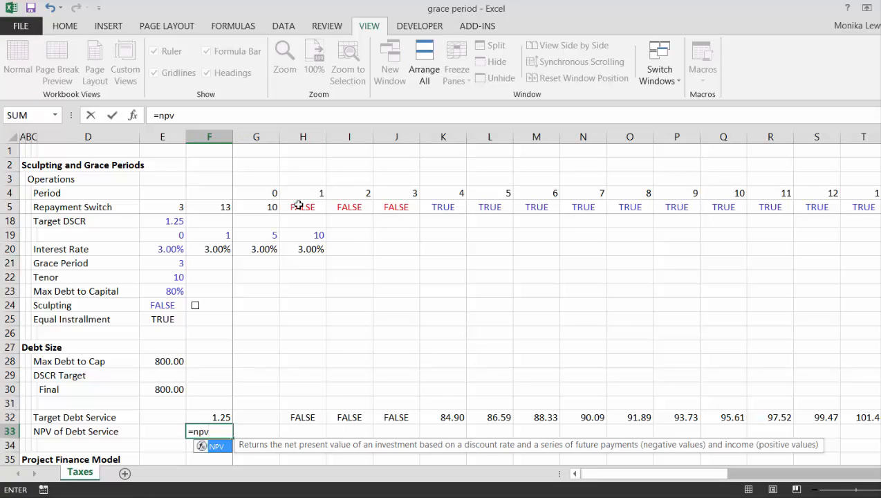
{"action": "key", "text": "Tab"}
{"action": "key", "text": "Up"}
{"action": "key", "text": "Up"}
{"action": "key", "text": "Up"}
{"action": "key", "text": "Up"}
{"action": "key", "text": "Up"}
{"action": "key", "text": "Up"}
{"action": "key", "text": "Up"}
{"action": "key", "text": "Up"}
{"action": "key", "text": "Up"}
{"action": "key", "text": "Up"}
{"action": "key", "text": "Up"}
{"action": "key", "text": "Up"}
{"action": "key", "text": "Up"}
{"action": "key", "text": "Up"}
{"action": "key", "text": "Up"}
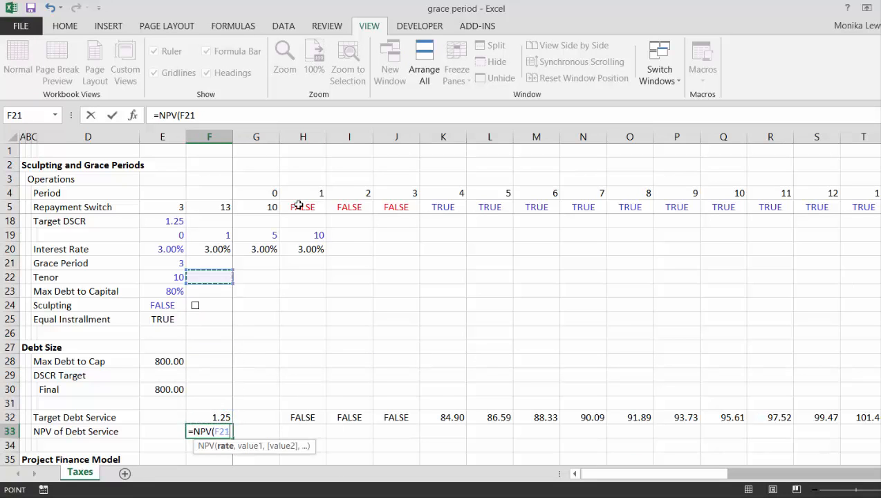
{"action": "key", "text": "Down"}
{"action": "key", "text": "Down"}
{"action": "key", "text": "Left"}
{"action": "type", "text": ","}
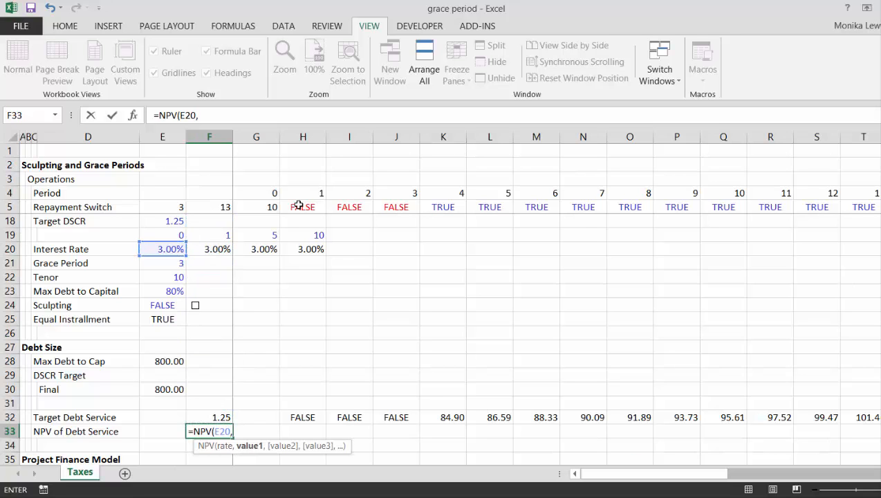
{"action": "key", "text": "Up"}
{"action": "key", "text": "Right"}
{"action": "key", "text": "ctrl+shift+Right"}
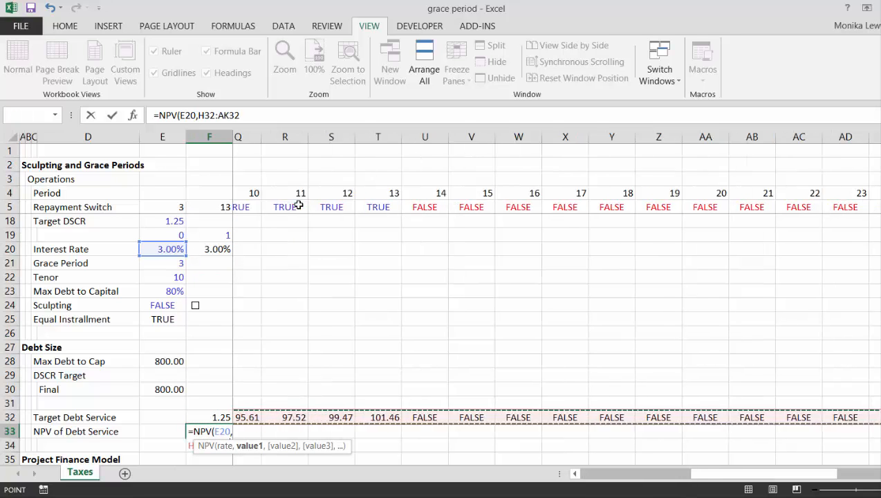
{"action": "key", "text": "ctrl+Return"}
{"action": "key", "text": "Left"}
{"action": "key", "text": "Left"}
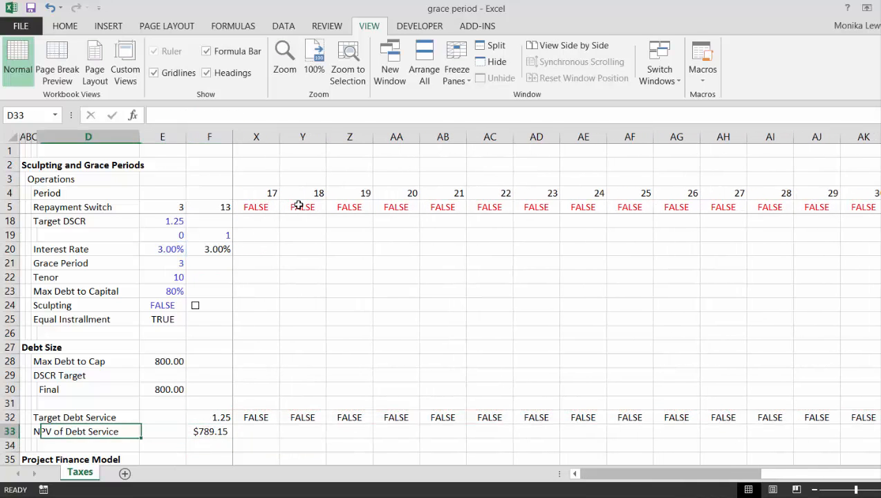
{"action": "key", "text": "Right"}
{"action": "key", "text": "Right"}
{"action": "key", "text": "Right"}
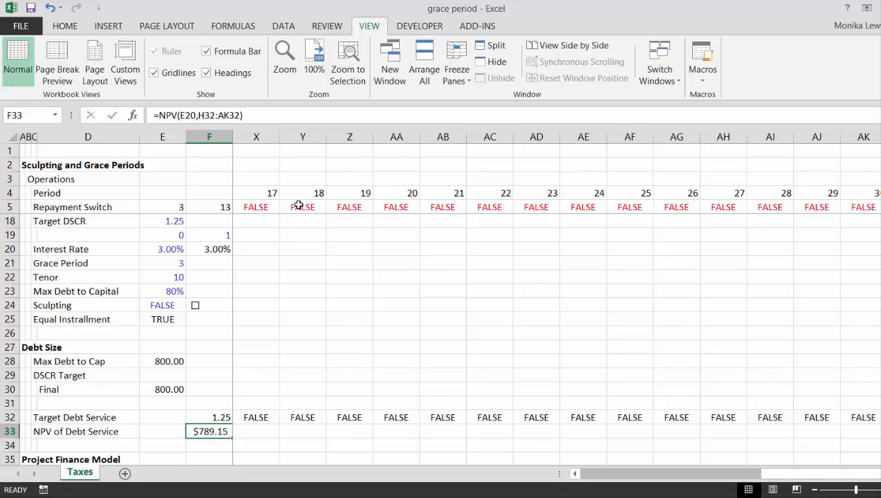
- Format the NPV of Debt Service in F33 as a two-decimal number and link the DSCR Target in E29 to it with =F33
{"action": "key", "text": "ctrl+shift+1"}
{"action": "key", "text": "Left"}
{"action": "key", "text": "Up"}
{"action": "key", "text": "Up"}
{"action": "key", "text": "Up"}
{"action": "key", "text": "Up"}
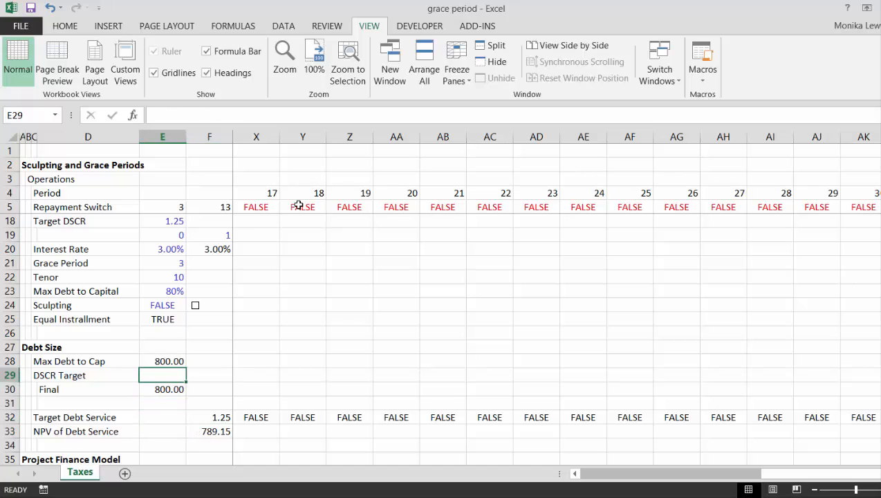
{"action": "type", "text": "="}
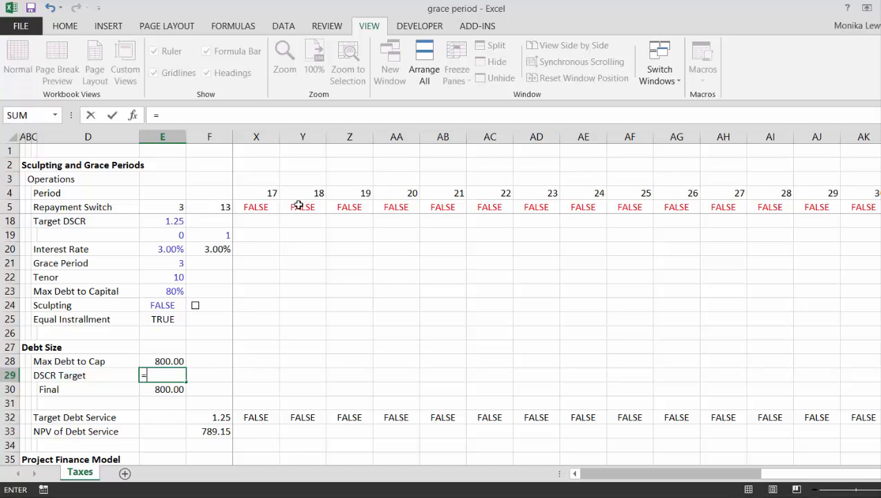
{"action": "key", "text": "Down"}
{"action": "key", "text": "Down"}
{"action": "key", "text": "Down"}
{"action": "key", "text": "Down"}
{"action": "key", "text": "Right"}
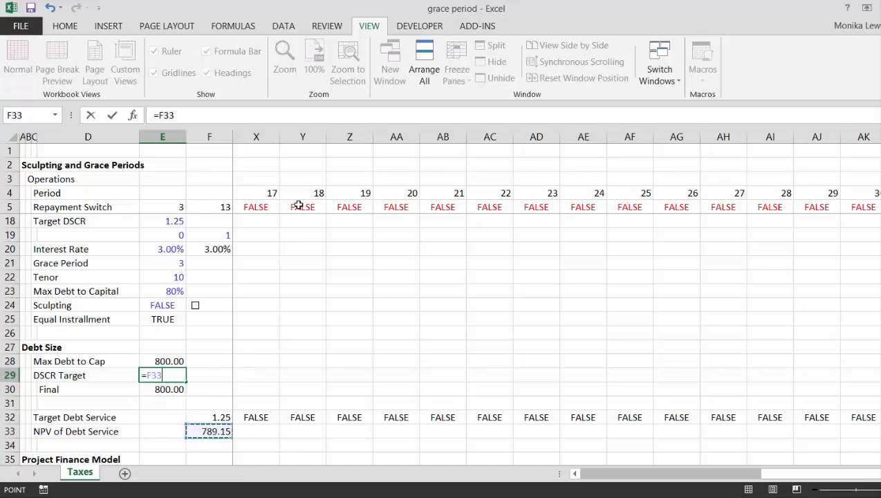
{"action": "key", "text": "Return"}
{"action": "key", "text": "Up"}
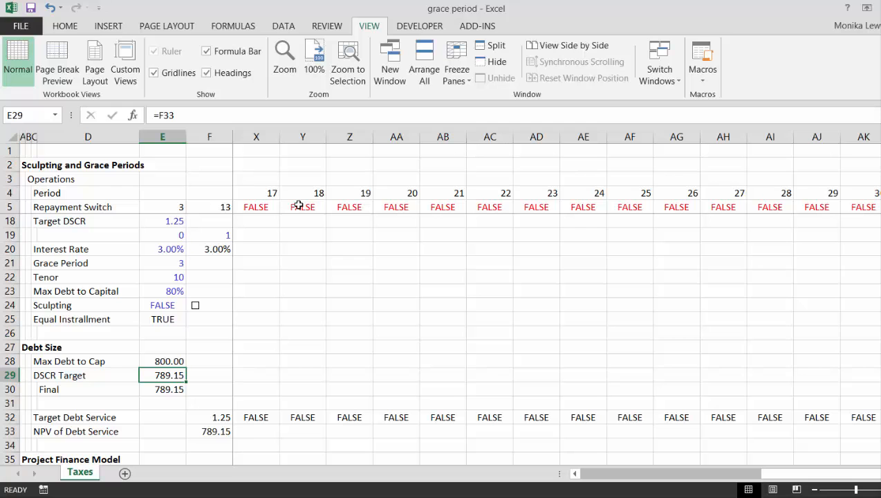
- Review the model from the Project IRR and financing assumptions down to the debt schedule and interest expense
{"action": "key", "text": "Up"}
{"action": "key", "text": "Up"}
{"action": "key", "text": "Up"}
{"action": "key", "text": "Up"}
{"action": "key", "text": "Up"}
{"action": "key", "text": "Up"}
{"action": "key", "text": "Up"}
{"action": "key", "text": "Up"}
{"action": "key", "text": "Up"}
{"action": "key", "text": "Up"}
{"action": "key", "text": "Up"}
{"action": "key", "text": "Up"}
{"action": "key", "text": "Up"}
{"action": "key", "text": "Up"}
{"action": "key", "text": "Up"}
{"action": "key", "text": "Up"}
{"action": "key", "text": "Up"}
{"action": "key", "text": "Up"}
{"action": "key", "text": "Up"}
{"action": "key", "text": "Up"}
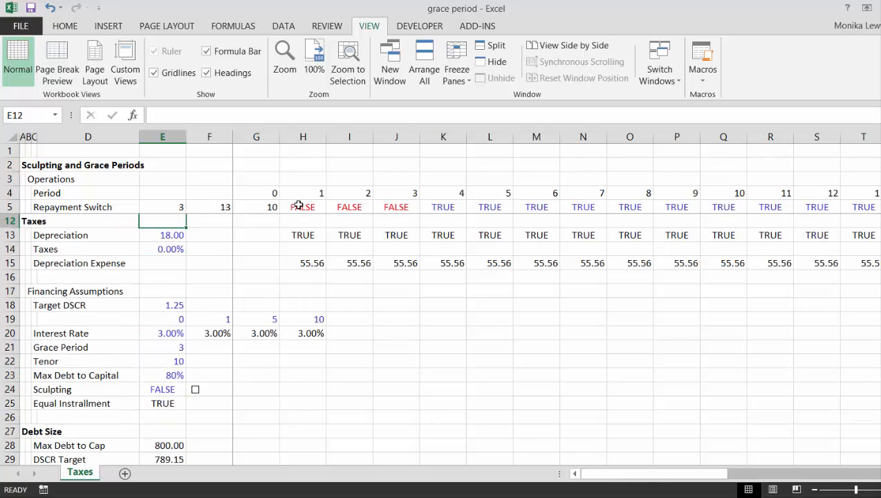
{"action": "key", "text": "Down"}
{"action": "key", "text": "Down"}
{"action": "key", "text": "Down"}
{"action": "key", "text": "Down"}
{"action": "key", "text": "Down"}
{"action": "key", "text": "Down"}
{"action": "key", "text": "Down"}
{"action": "key", "text": "Down"}
{"action": "key", "text": "Down"}
{"action": "key", "text": "Down"}
{"action": "key", "text": "Down"}
{"action": "key", "text": "Down"}
{"action": "key", "text": "Down"}
{"action": "key", "text": "Down"}
{"action": "key", "text": "Down"}
{"action": "key", "text": "Down"}
{"action": "key", "text": "Down"}
{"action": "key", "text": "Down"}
{"action": "key", "text": "Down"}
{"action": "key", "text": "Down"}
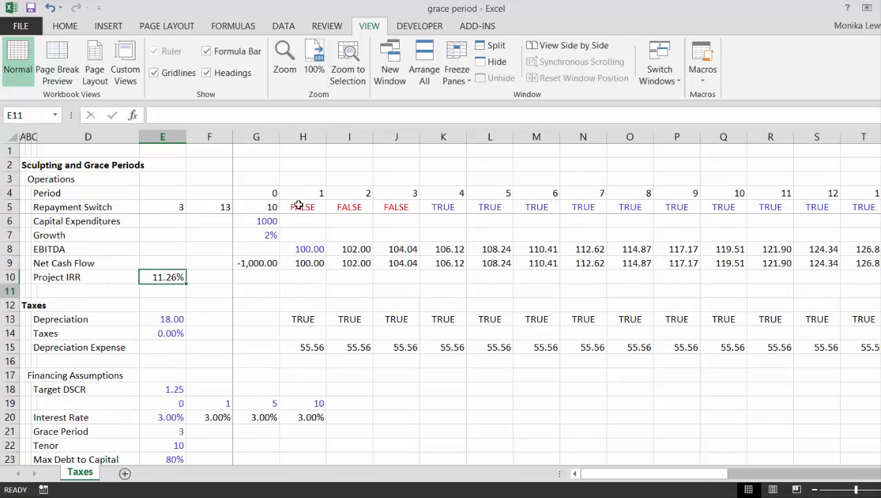
{"action": "key", "text": "Down"}
{"action": "key", "text": "Down"}
{"action": "key", "text": "Down"}
{"action": "key", "text": "Down"}
{"action": "key", "text": "Down"}
{"action": "key", "text": "Down"}
{"action": "key", "text": "Down"}
{"action": "key", "text": "Down"}
{"action": "key", "text": "Down"}
{"action": "key", "text": "Down"}
{"action": "key", "text": "Down"}
{"action": "key", "text": "Down"}
{"action": "key", "text": "Down"}
{"action": "key", "text": "Down"}
{"action": "key", "text": "Down"}
{"action": "key", "text": "Down"}
{"action": "key", "text": "Down"}
{"action": "key", "text": "Down"}
{"action": "key", "text": "Down"}
{"action": "key", "text": "Down"}
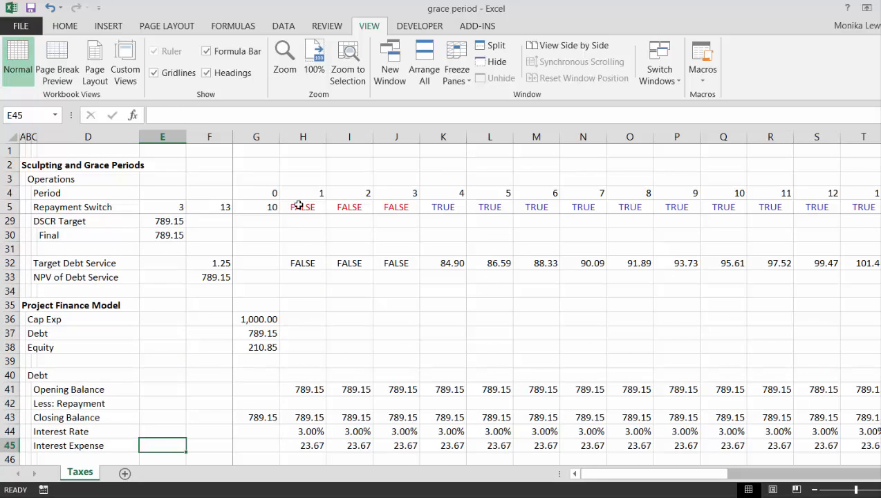
- Set the debt Tenor in E22 to 15
{"action": "key", "text": "Up"}
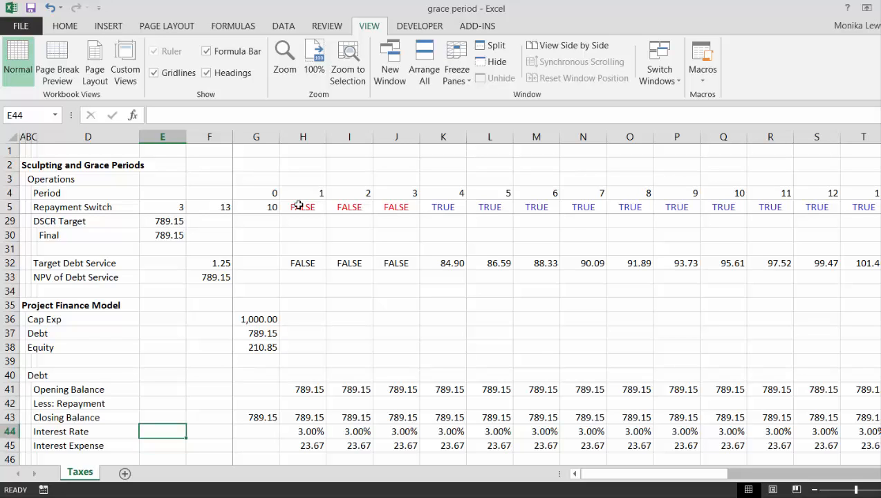
{"action": "key", "text": "Up"}
{"action": "key", "text": "Up"}
{"action": "key", "text": "Up"}
{"action": "key", "text": "Up"}
{"action": "key", "text": "Up"}
{"action": "key", "text": "Up"}
{"action": "key", "text": "Up"}
{"action": "key", "text": "Up"}
{"action": "key", "text": "Up"}
{"action": "key", "text": "Up"}
{"action": "key", "text": "Up"}
{"action": "key", "text": "Up"}
{"action": "key", "text": "Up"}
{"action": "key", "text": "Up"}
{"action": "key", "text": "Up"}
{"action": "key", "text": "Up"}
{"action": "key", "text": "Up"}
{"action": "key", "text": "Up"}
{"action": "key", "text": "Up"}
{"action": "key", "text": "Up"}
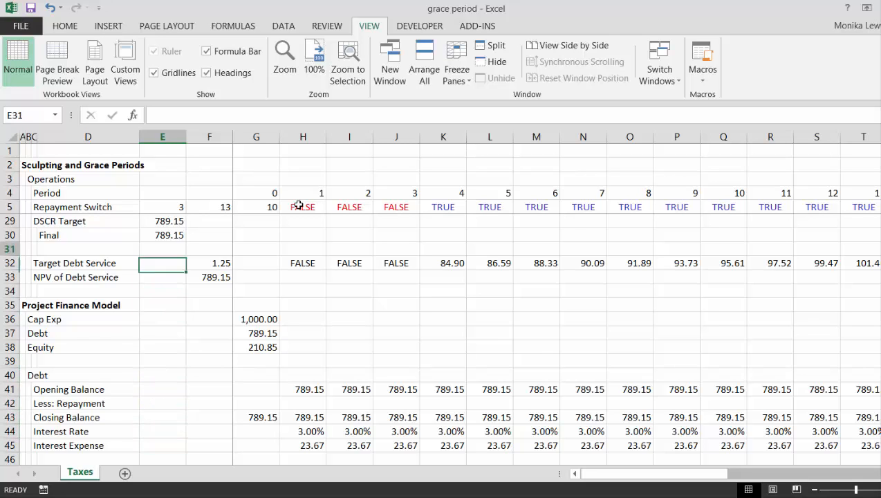
{"action": "key", "text": "Up"}
{"action": "key", "text": "Up"}
{"action": "key", "text": "Up"}
{"action": "key", "text": "Down"}
{"action": "key", "text": "Down"}
{"action": "key", "text": "Down"}
{"action": "key", "text": "Down"}
{"action": "key", "text": "Down"}
{"action": "key", "text": "Down"}
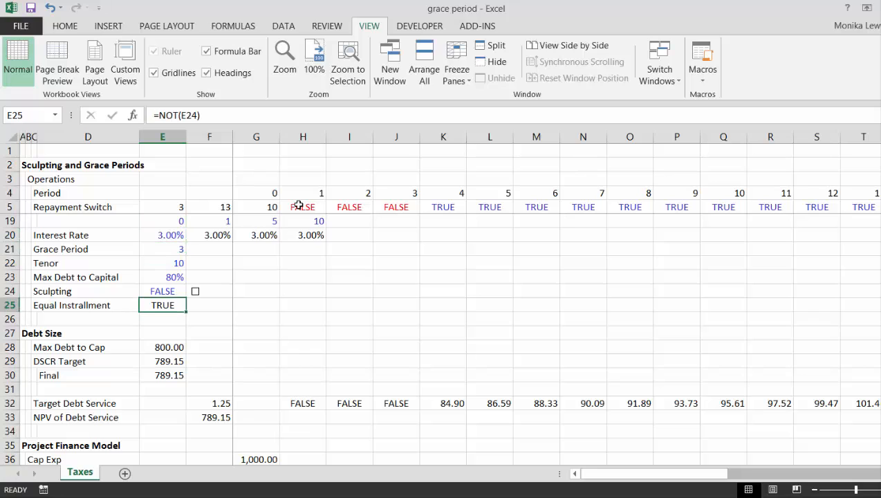
{"action": "key", "text": "Up"}
{"action": "key", "text": "Up"}
{"action": "key", "text": "Up"}
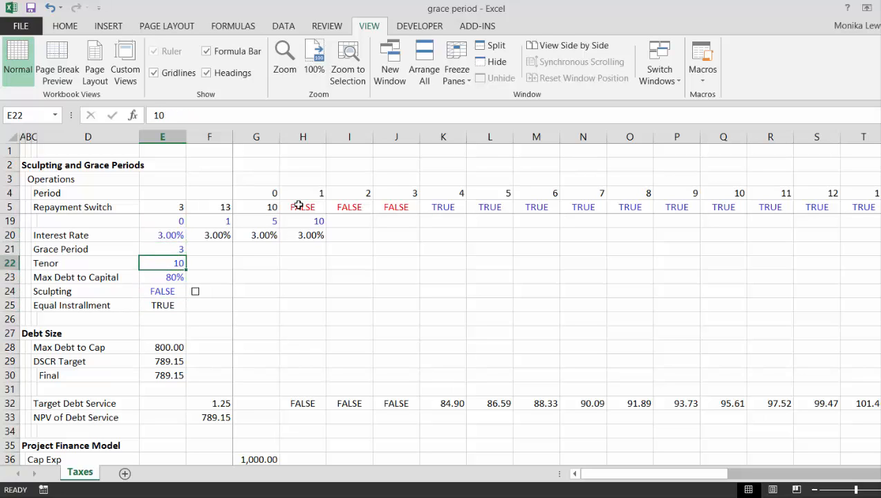
{"action": "type", "text": "1"}
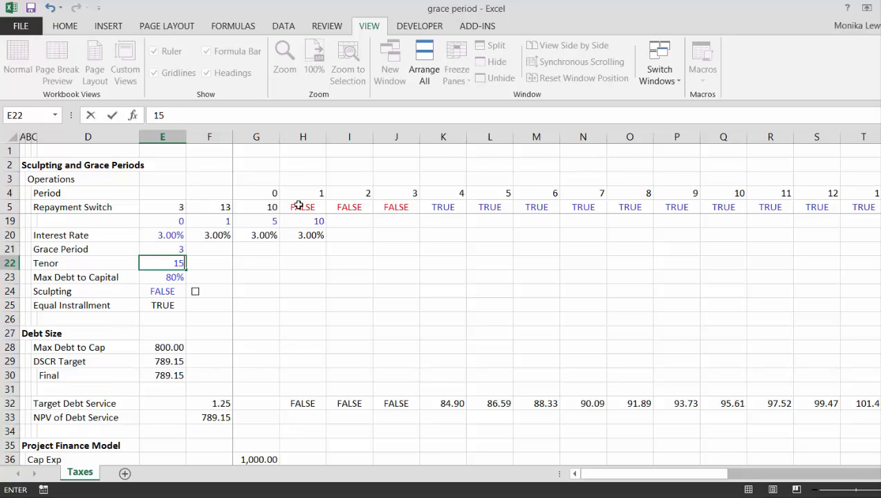
{"action": "type", "text": "5"}
{"action": "key", "text": "Return"}
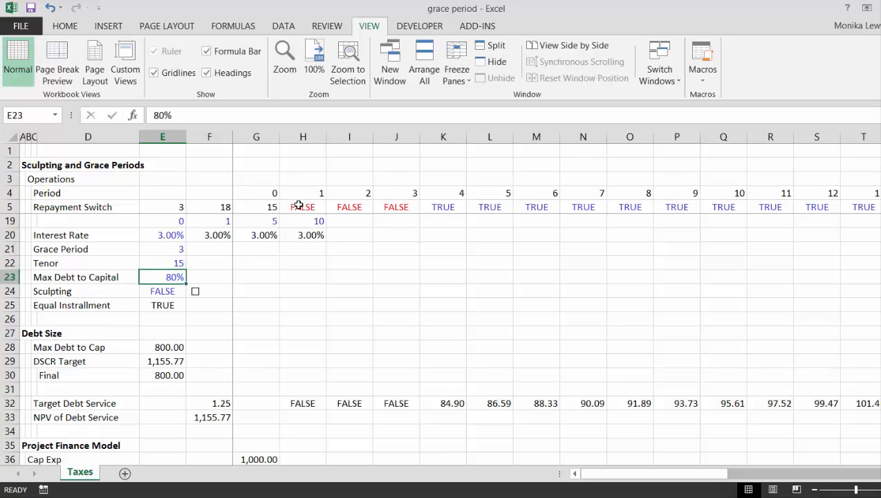
- Examine the Max Debt to Cap, DSCR Target and Final debt sizes and the NPV of Debt Service under the new tenor
{"action": "key", "text": "Down"}
{"action": "key", "text": "Down"}
{"action": "key", "text": "Down"}
{"action": "key", "text": "Down"}
{"action": "key", "text": "Down"}
{"action": "key", "text": "Down"}
{"action": "key", "text": "Down"}
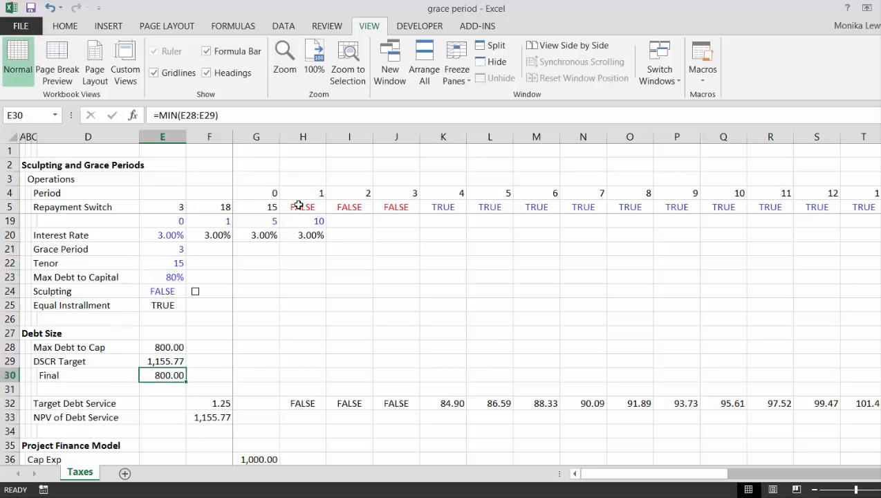
{"action": "key", "text": "Up"}
{"action": "key", "text": "Down"}
{"action": "key", "text": "Down"}
{"action": "key", "text": "Down"}
{"action": "key", "text": "Down"}
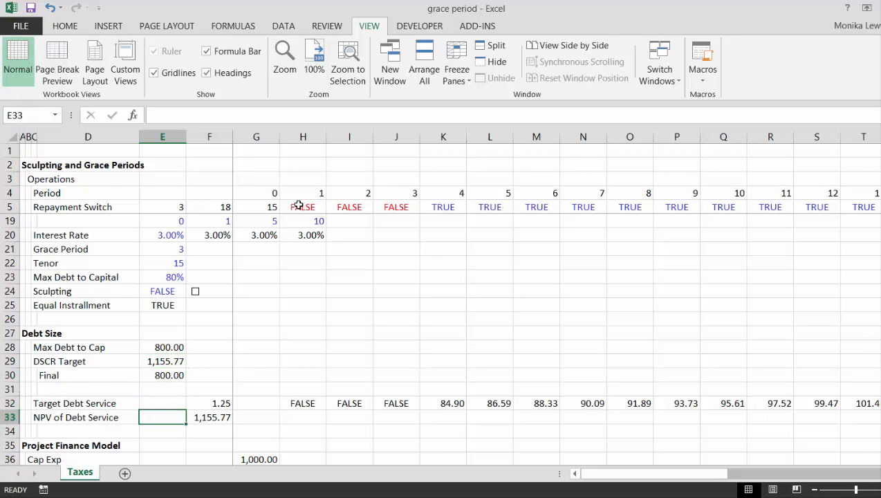
{"action": "key", "text": "Right"}
{"action": "key", "text": "Right"}
{"action": "key", "text": "Right"}
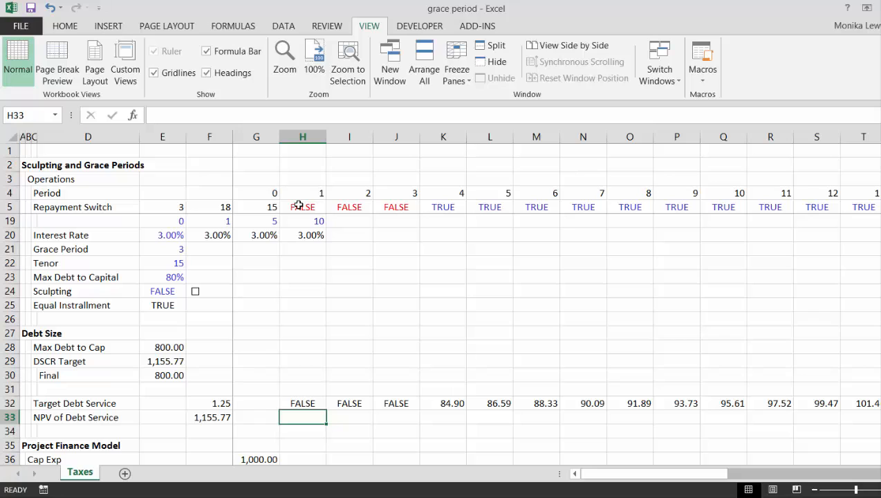
- Insert three blank rows above the Target Debt Service row
{"action": "key", "text": "Up"}
{"action": "key", "text": "Left"}
{"action": "key", "text": "Left"}
{"action": "key", "text": "Left"}
{"action": "key", "text": "Left"}
{"action": "key", "text": "Left"}
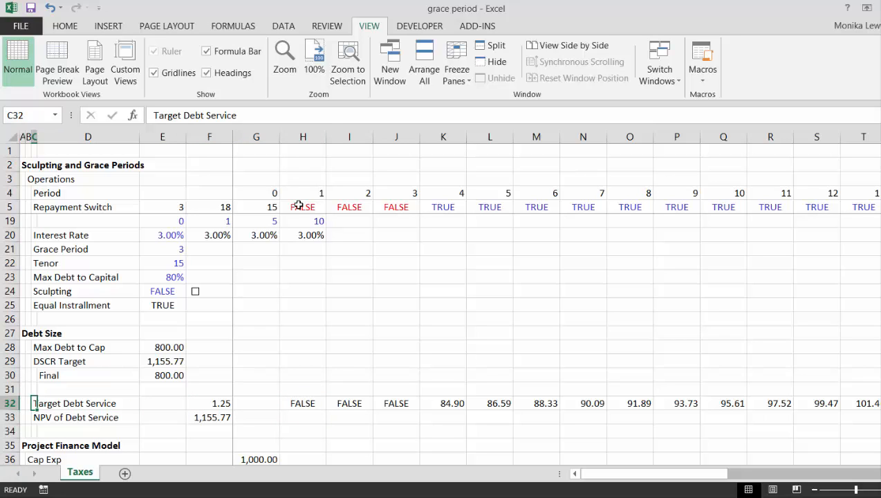
{"action": "key", "text": "shift+space"}
{"action": "key", "text": "ctrl+shift+plus"}
{"action": "key", "text": "ctrl+shift+plus"}
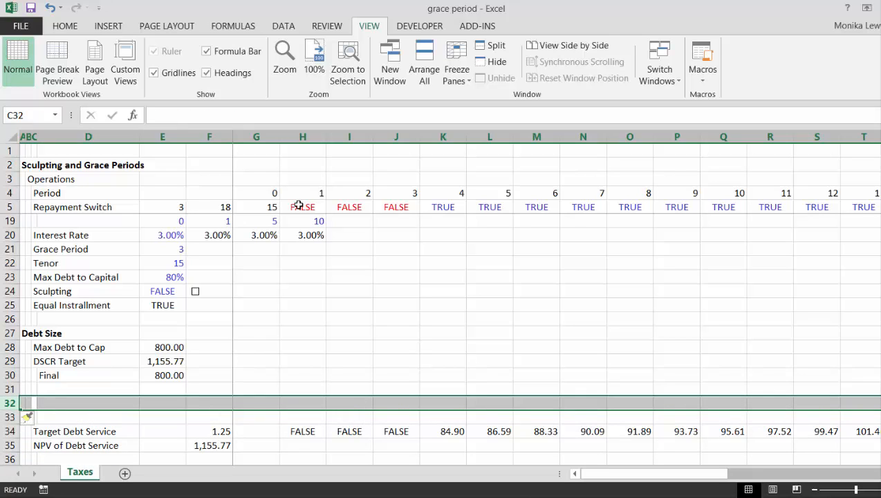
{"action": "key", "text": "Up"}
{"action": "key", "text": "Down"}
{"action": "key", "text": "shift+space"}
{"action": "key", "text": "ctrl+shift+plus"}
{"action": "key", "text": "Up"}
{"action": "key", "text": "Down"}
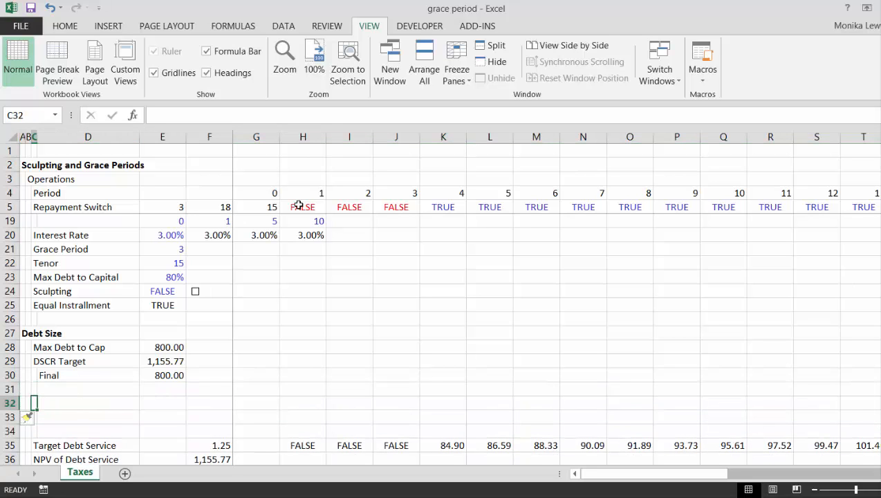
- Label the first inserted row, in C32, as "Cash Flow over Repayment" and widen column D to fit the label
{"action": "type", "text": "Cash Fl"}
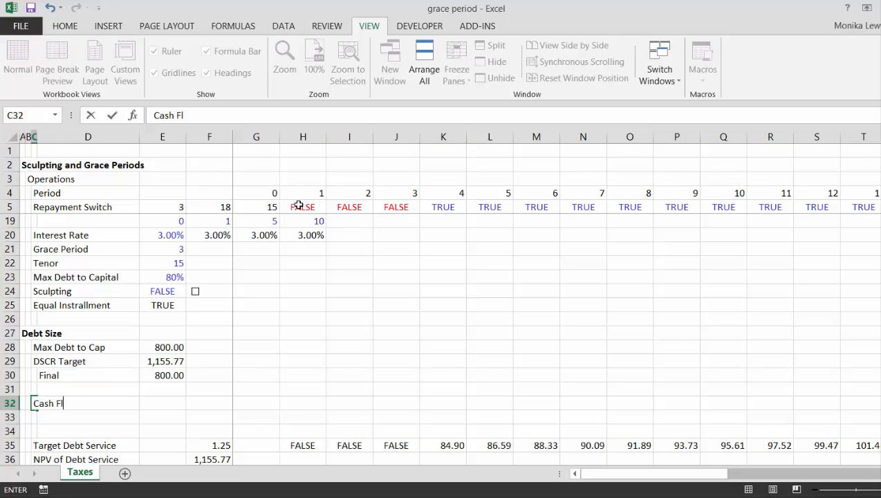
{"action": "type", "text": "ow over REa"}
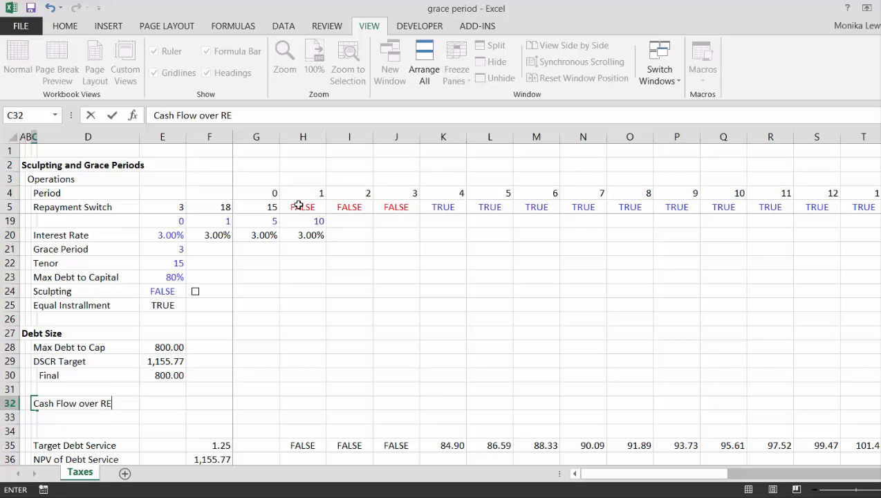
{"action": "key", "text": "BackSpace"}
{"action": "key", "text": "BackSpace"}
{"action": "type", "text": "epayment"}
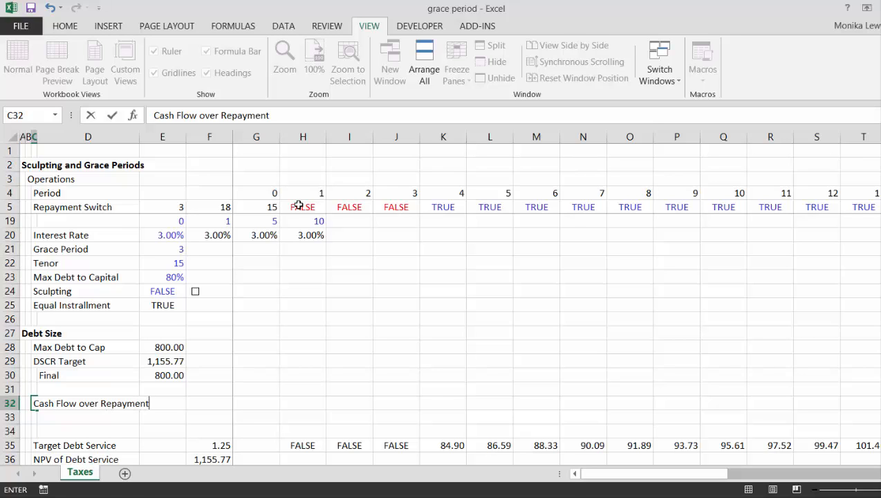
{"action": "key", "text": "Return"}
{"action": "key", "text": "Up"}
{"action": "key", "text": "Right"}
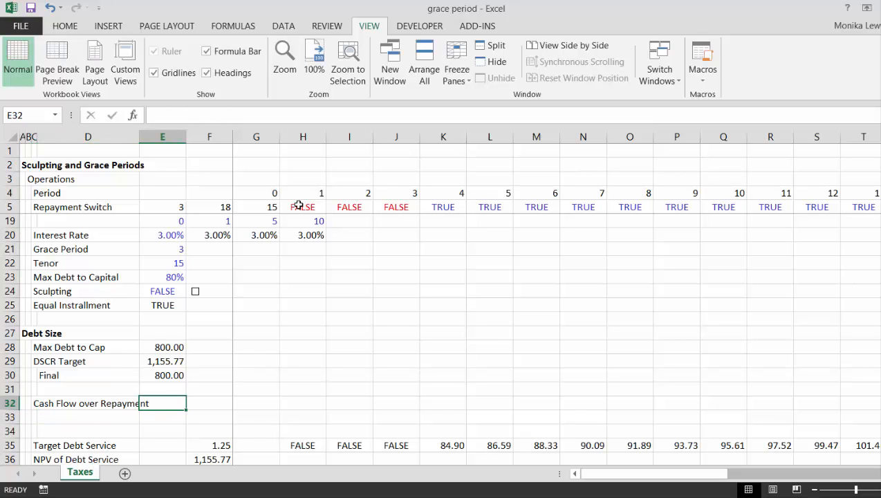
{"action": "left_click_drag", "start_coordinate": [139, 131], "coordinate": [178, 132]}
- In H32, enter =IF(H5,H8) to return the period's EBITDA only when the Repayment Switch is TRUE
{"action": "key", "text": "Right"}
{"action": "key", "text": "Right"}
{"action": "key", "text": "Right"}
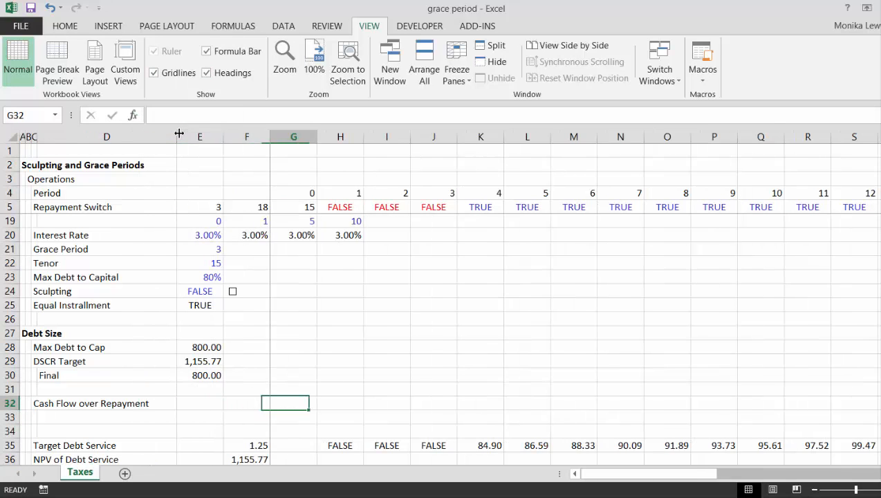
{"action": "type", "text": "="}
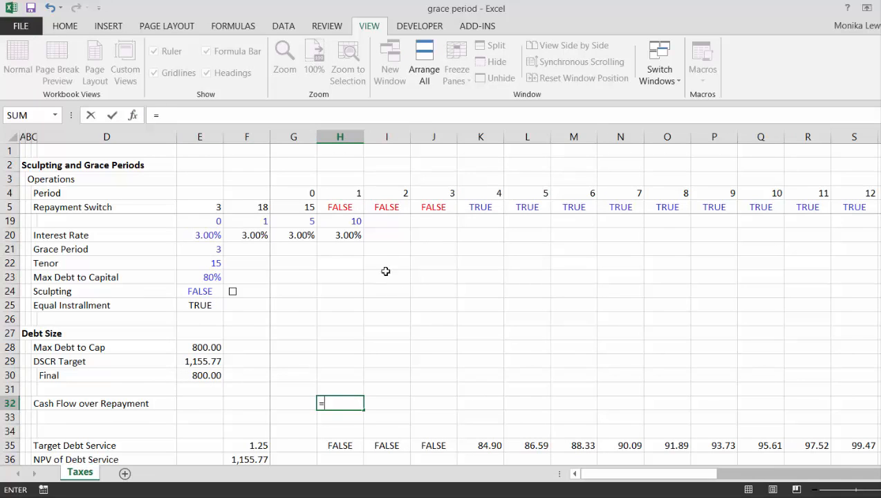
{"action": "left_click", "coordinate": [349, 208]}
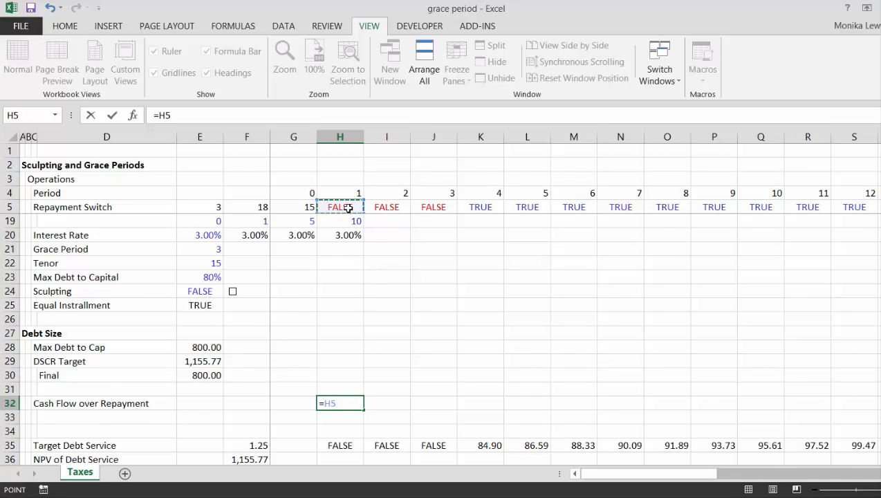
{"action": "key", "text": "Escape"}
{"action": "type", "text": "=if("}
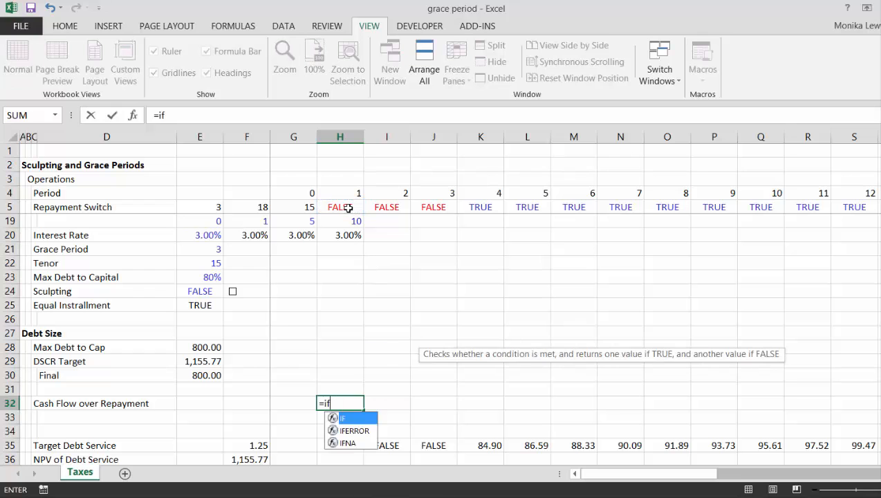
{"action": "key", "text": "Up"}
{"action": "key", "text": "Up"}
{"action": "key", "text": "Up"}
{"action": "key", "text": "Up"}
{"action": "key", "text": "Up"}
{"action": "key", "text": "Up"}
{"action": "key", "text": "Up"}
{"action": "key", "text": "Up"}
{"action": "key", "text": "Up"}
{"action": "key", "text": "Up"}
{"action": "key", "text": "Up"}
{"action": "key", "text": "Up"}
{"action": "key", "text": "Up"}
{"action": "key", "text": "Up"}
{"action": "key", "text": "Up"}
{"action": "key", "text": "Up"}
{"action": "key", "text": "Up"}
{"action": "key", "text": "Up"}
{"action": "key", "text": "Up"}
{"action": "key", "text": "Up"}
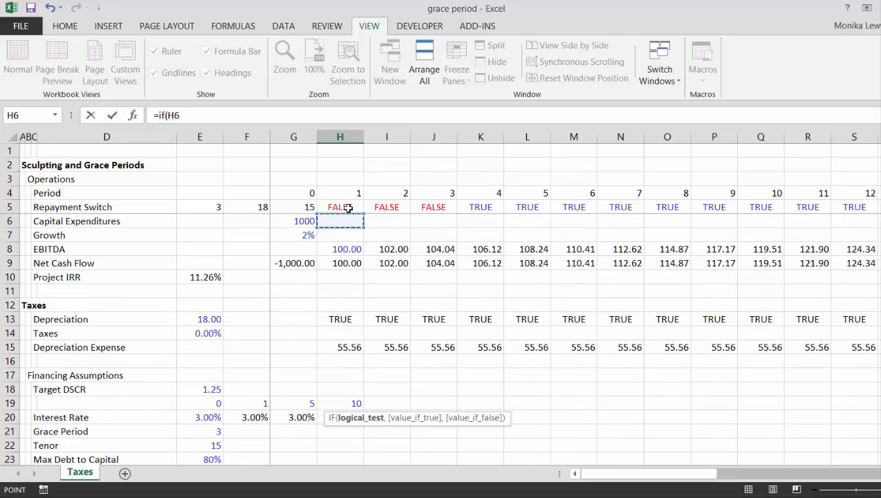
{"action": "key", "text": "Down"}
{"action": "type", "text": ","}
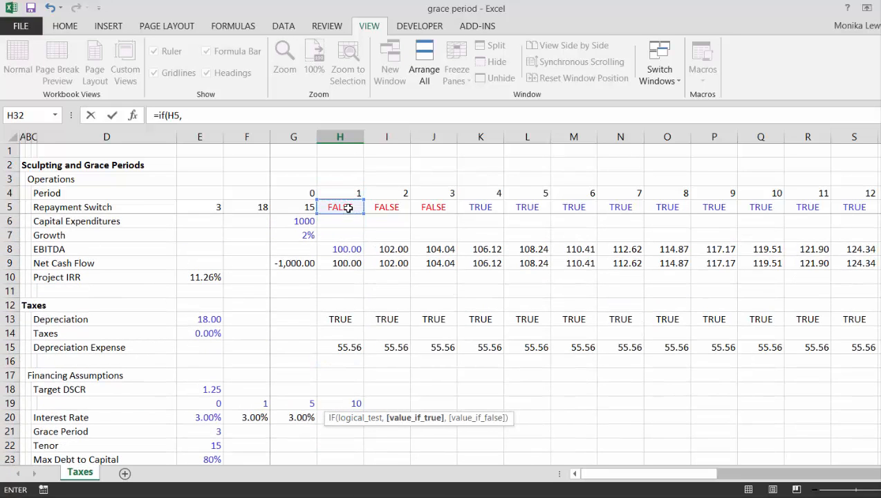
{"action": "key", "text": "Up"}
{"action": "key", "text": "Up"}
{"action": "key", "text": "Up"}
{"action": "key", "text": "Up"}
{"action": "key", "text": "Up"}
{"action": "key", "text": "Up"}
{"action": "key", "text": "Up"}
{"action": "key", "text": "Up"}
{"action": "key", "text": "Up"}
{"action": "key", "text": "Up"}
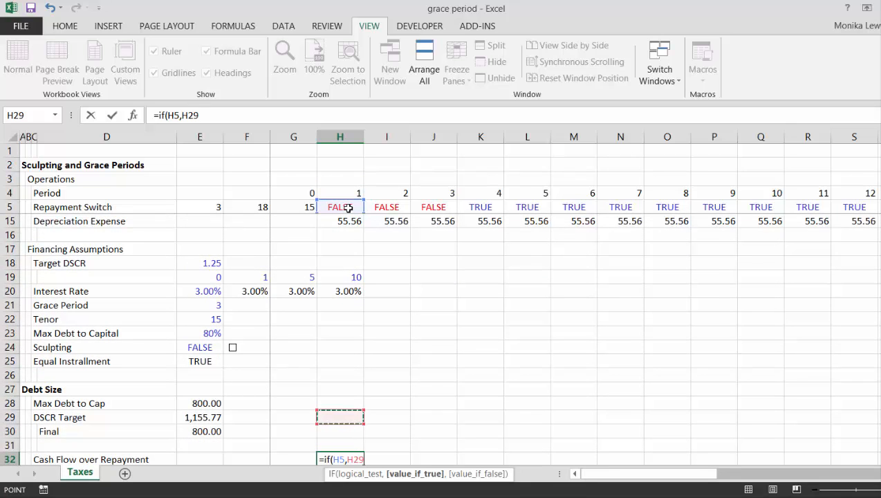
{"action": "key", "text": "Up"}
{"action": "key", "text": "Up"}
{"action": "key", "text": "Up"}
{"action": "key", "text": "Up"}
{"action": "key", "text": "Up"}
{"action": "key", "text": "Up"}
{"action": "key", "text": "Up"}
{"action": "key", "text": "Up"}
{"action": "key", "text": "Up"}
{"action": "key", "text": "Up"}
{"action": "key", "text": "Up"}
{"action": "key", "text": "Up"}
{"action": "key", "text": "Up"}
{"action": "key", "text": "Up"}
{"action": "key", "text": "Up"}
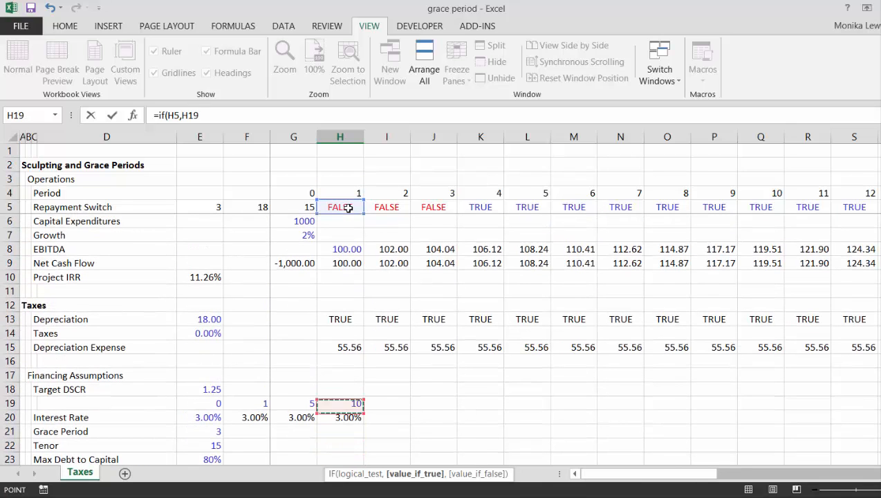
{"action": "key", "text": "Down"}
{"action": "key", "text": "Return"}
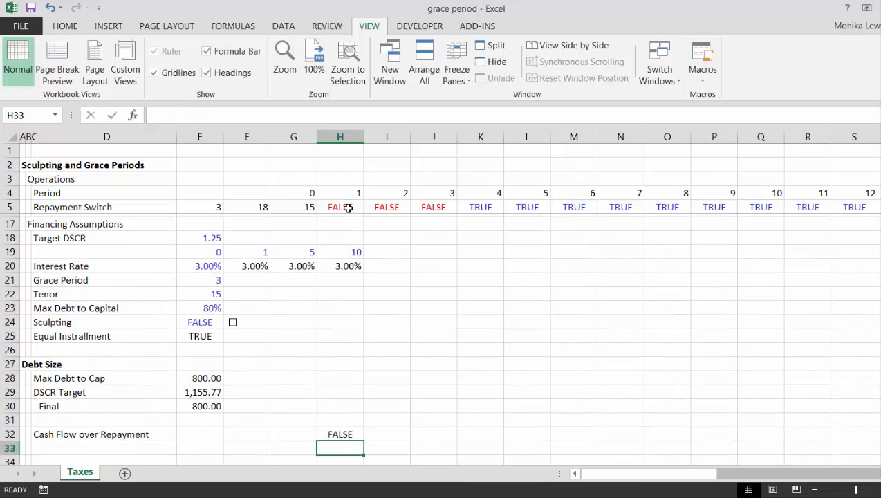
- Fill the H32 formula across all periods through AK32 and format the row as numbers with two decimals
{"action": "key", "text": "Up"}
{"action": "key", "text": "ctrl+shift+Right"}
{"action": "key", "text": "ctrl+r"}
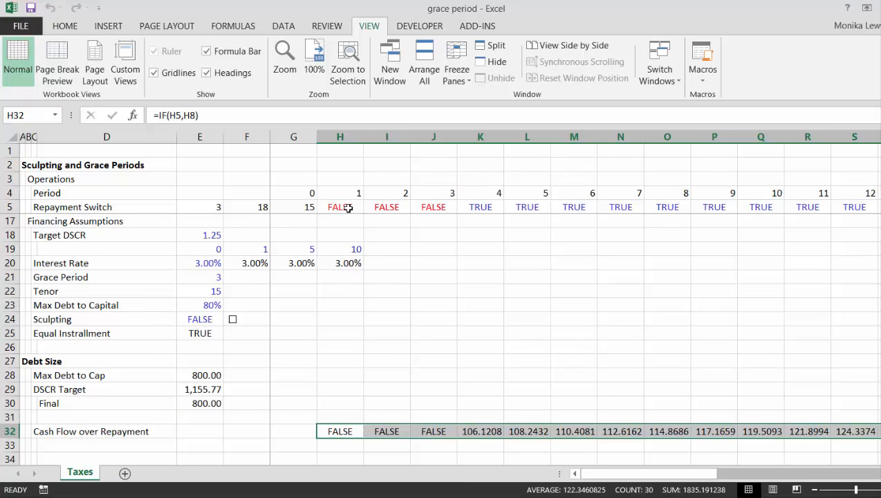
{"action": "key", "text": "ctrl+shift+1"}
- Label C33 as "NPV of Cash Flow over Repayment Period" and widen column D to fit the label
{"action": "key", "text": "Down"}
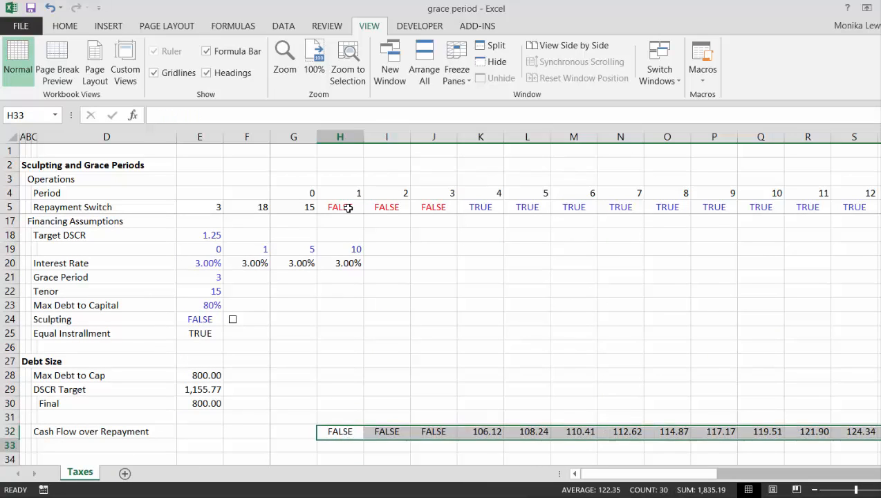
{"action": "key", "text": "Left"}
{"action": "key", "text": "Left"}
{"action": "key", "text": "Left"}
{"action": "key", "text": "Left"}
{"action": "key", "text": "Left"}
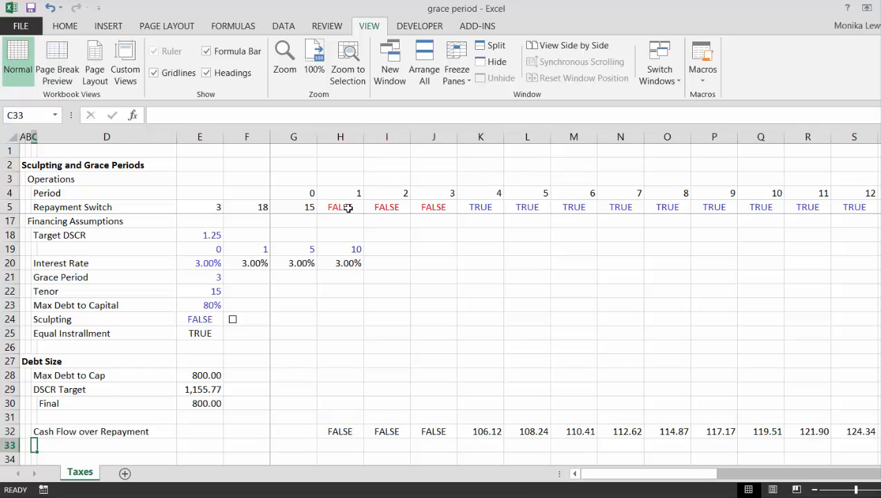
{"action": "type", "text": "NPV of Cas"}
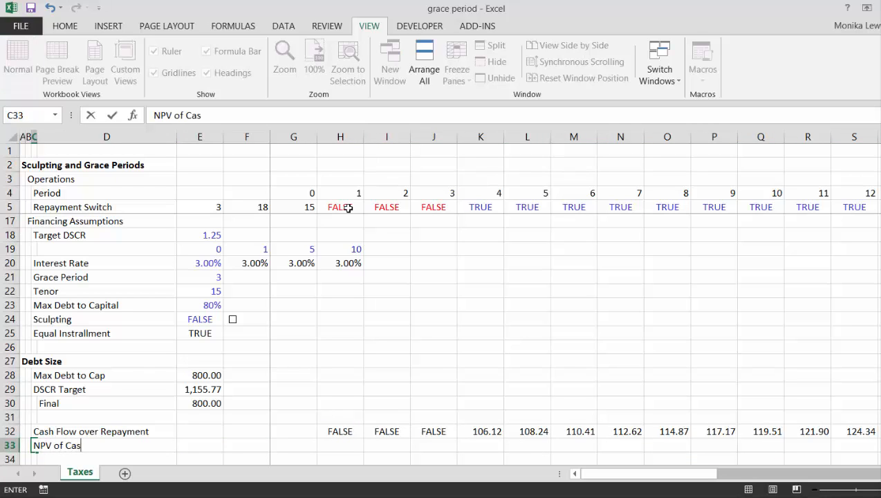
{"action": "type", "text": "h Flow o"}
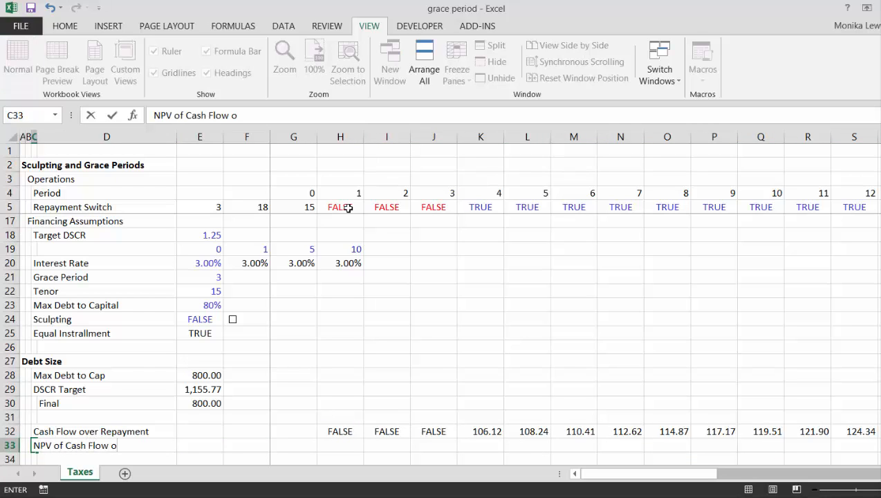
{"action": "type", "text": "ver Repa"}
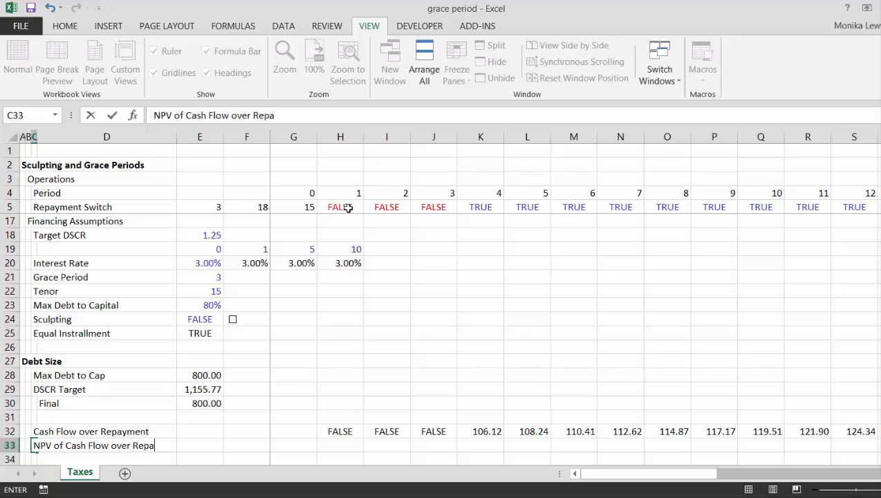
{"action": "type", "text": "yment Period"}
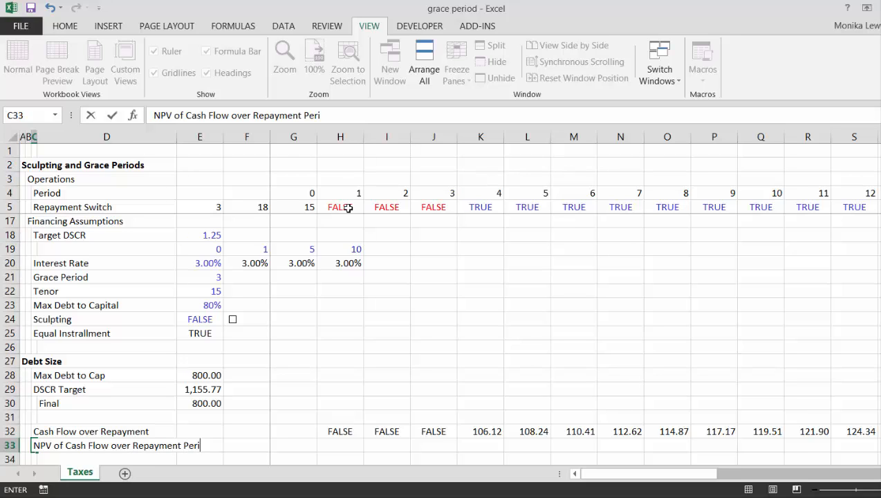
{"action": "key", "text": "Return"}
{"action": "key", "text": "Up"}
{"action": "key", "text": "Right"}
{"action": "key", "text": "Right"}
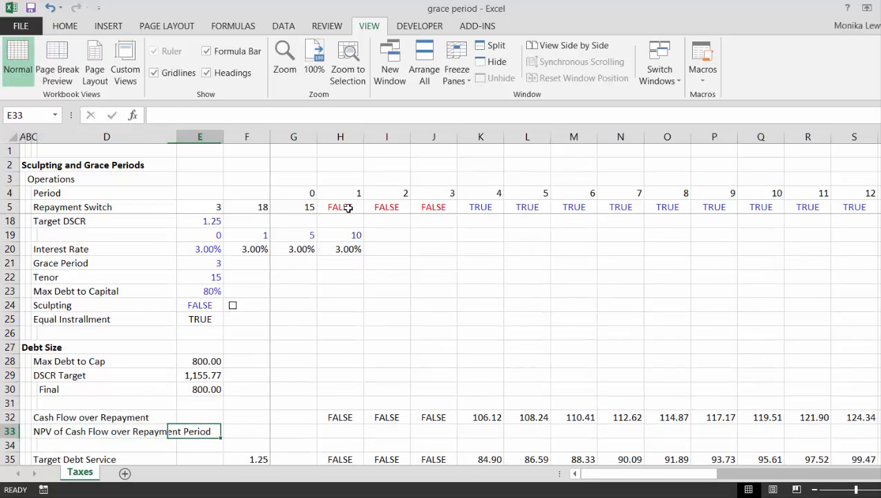
{"action": "key", "text": "Right"}
{"action": "key", "text": "Right"}
{"action": "key", "text": "Left"}
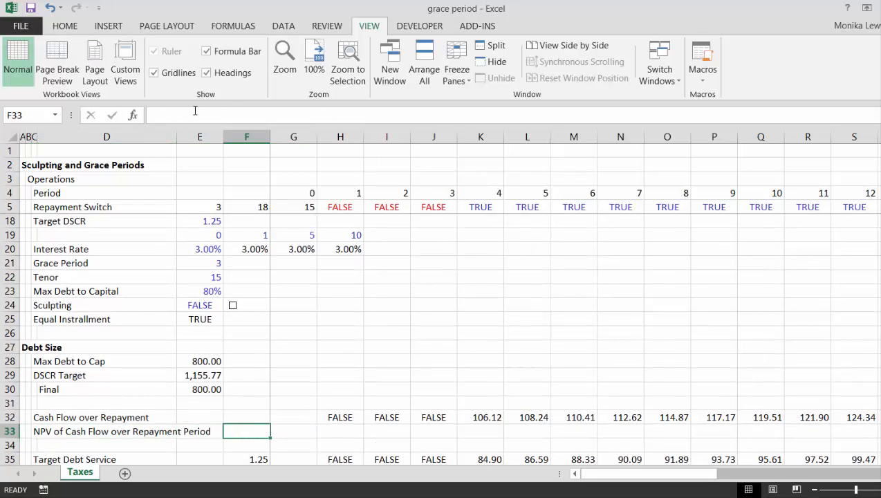
{"action": "left_click_drag", "start_coordinate": [174, 136], "coordinate": [220, 136]}
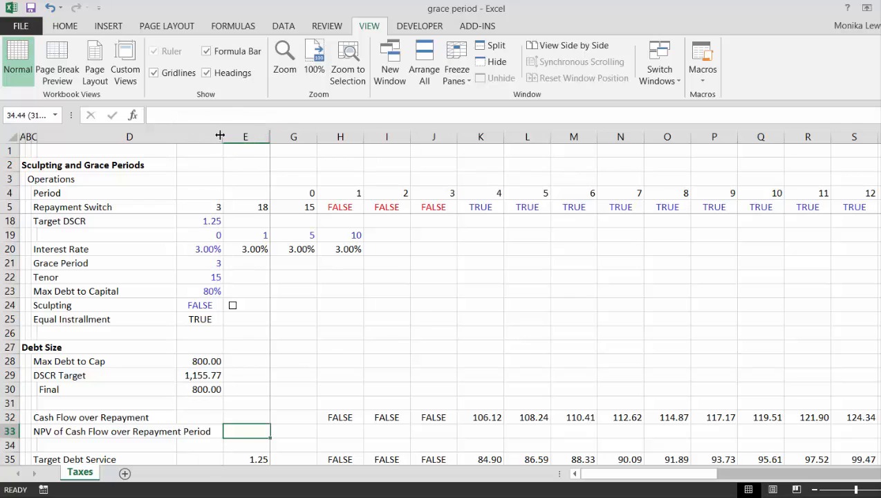
- In E33, calculate the NPV of the repayment-period cash flows at the interest rate with =NPV(E20,H32:AK32)
{"action": "key", "text": "Left"}
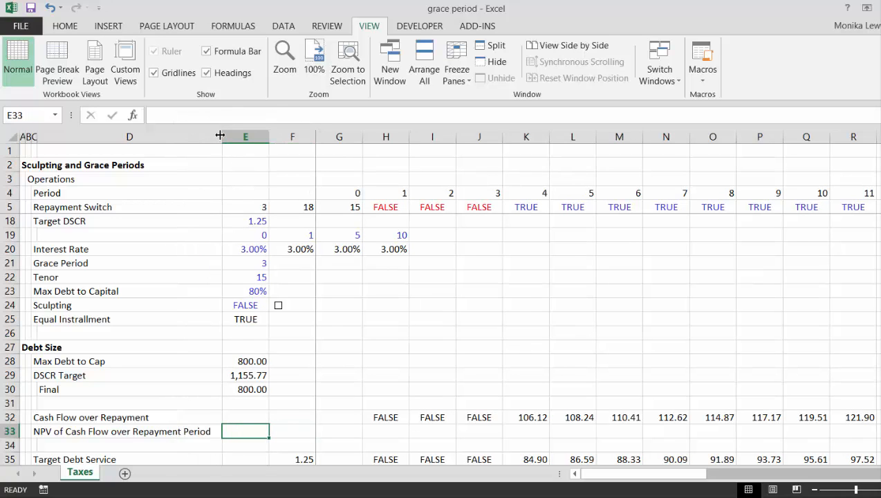
{"action": "type", "text": "=npv("}
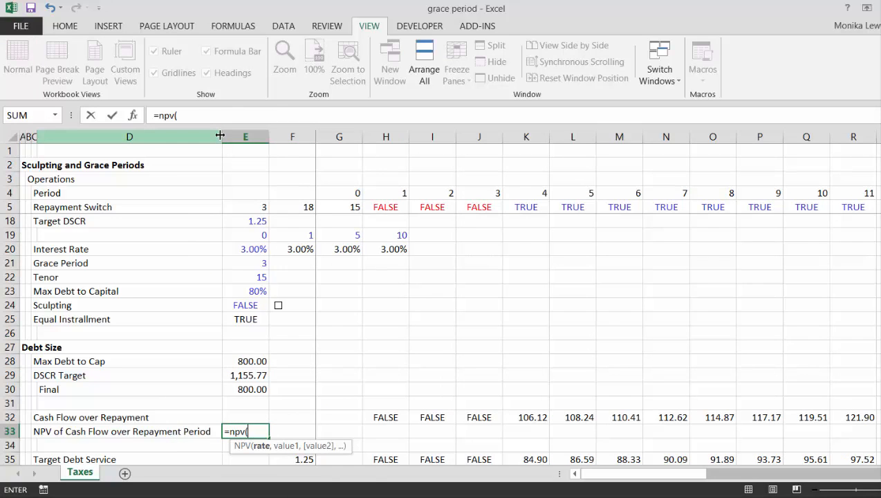
{"action": "key", "text": "Up"}
{"action": "key", "text": "Up"}
{"action": "key", "text": "Up"}
{"action": "key", "text": "Up"}
{"action": "key", "text": "Up"}
{"action": "key", "text": "Up"}
{"action": "key", "text": "Up"}
{"action": "key", "text": "Up"}
{"action": "key", "text": "Up"}
{"action": "key", "text": "Up"}
{"action": "key", "text": "Up"}
{"action": "key", "text": "Up"}
{"action": "key", "text": "Up"}
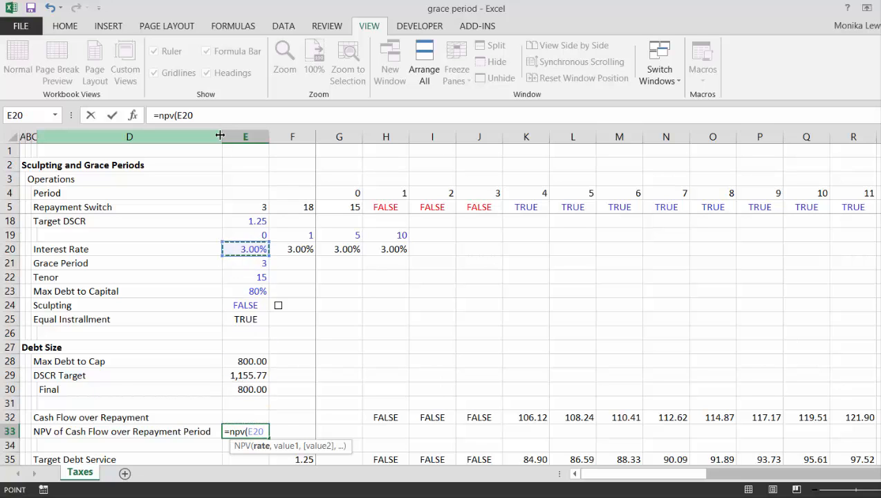
{"action": "type", "text": ","}
{"action": "key", "text": "Up"}
{"action": "key", "text": "Right"}
{"action": "key", "text": "Right"}
{"action": "key", "text": "Right"}
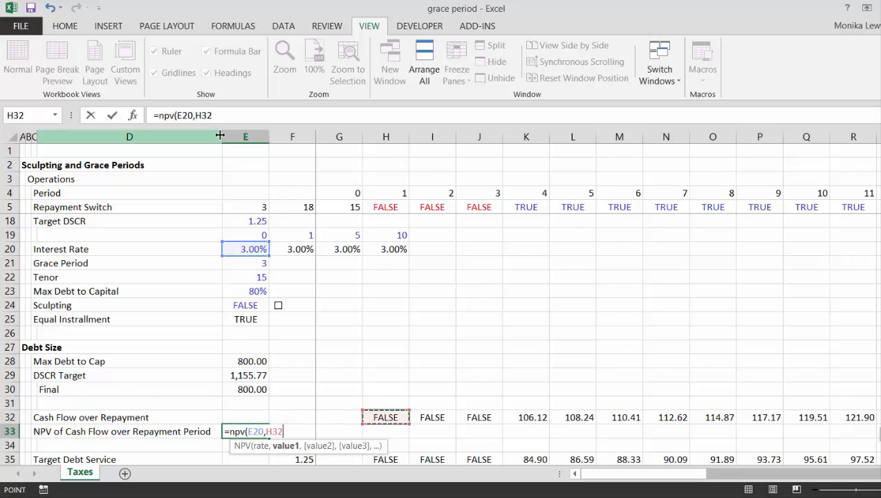
{"action": "key", "text": "ctrl+shift+Right"}
{"action": "key", "text": "Return"}
{"action": "key", "text": "Up"}
{"action": "key", "text": "ctrl+Left"}
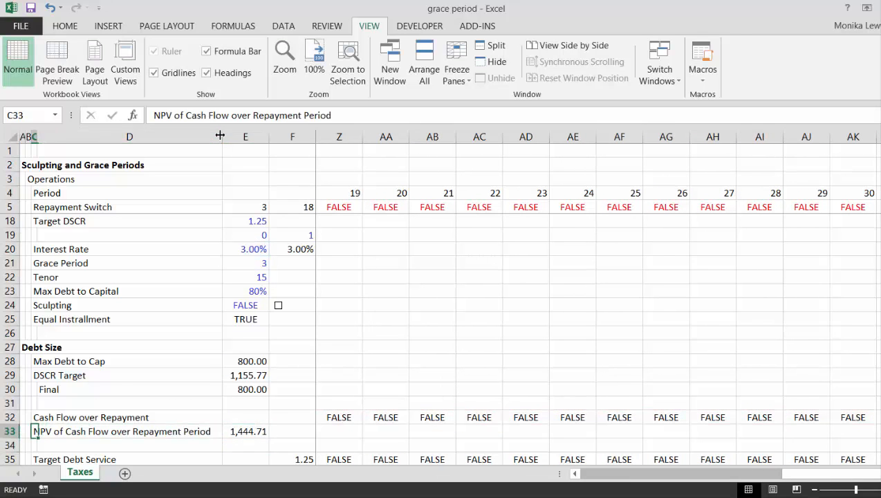
{"action": "key", "text": "Left"}
{"action": "key", "text": "Left"}
{"action": "key", "text": "Right"}
{"action": "key", "text": "Right"}
{"action": "key", "text": "Right"}
{"action": "key", "text": "Right"}
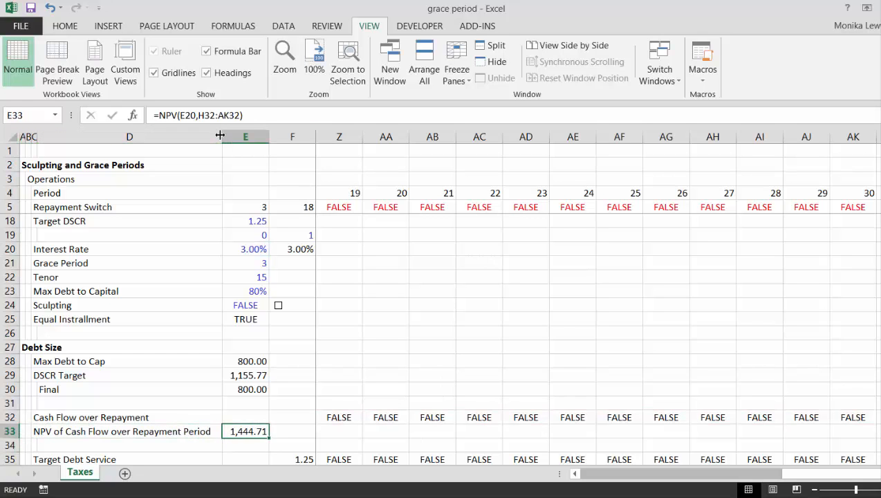
- Insert a blank row at row 34, below the NPV of Cash Flow over Repayment Period
{"action": "key", "text": "Right"}
{"action": "key", "text": "Down"}
{"action": "key", "text": "Down"}
{"action": "key", "text": "Down"}
{"action": "key", "text": "Down"}
{"action": "key", "text": "Up"}
{"action": "key", "text": "Up"}
{"action": "key", "text": "Up"}
{"action": "key", "text": "Left"}
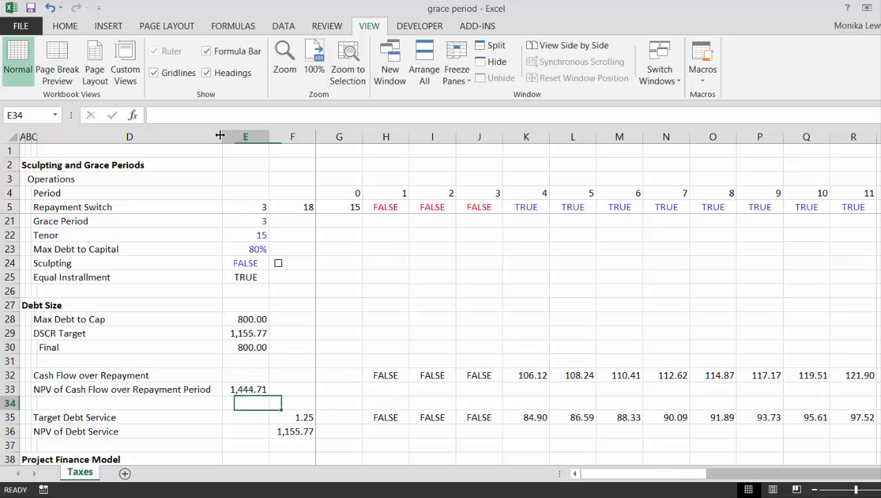
{"action": "key", "text": "Left"}
{"action": "key", "text": "Left"}
{"action": "key", "text": "Left"}
{"action": "key", "text": "Left"}
{"action": "key", "text": "Right"}
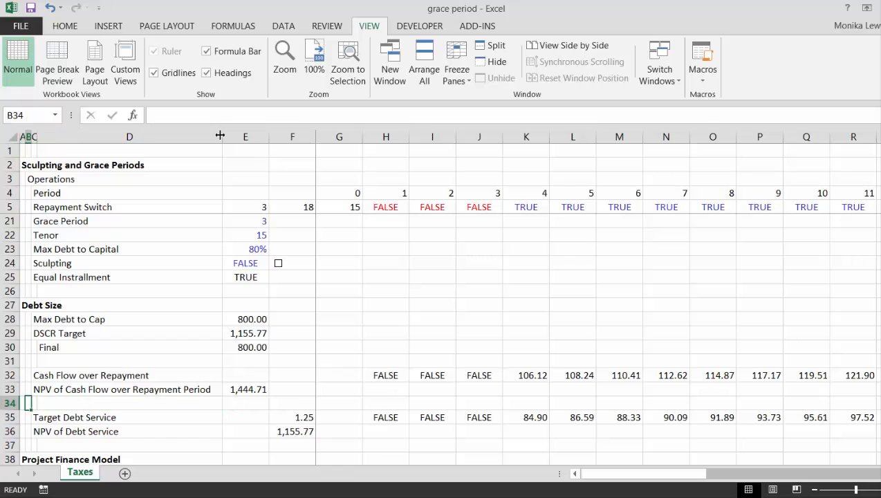
{"action": "key", "text": "Right"}
{"action": "key", "text": "shift+space"}
{"action": "key", "text": "ctrl+shift+plus"}
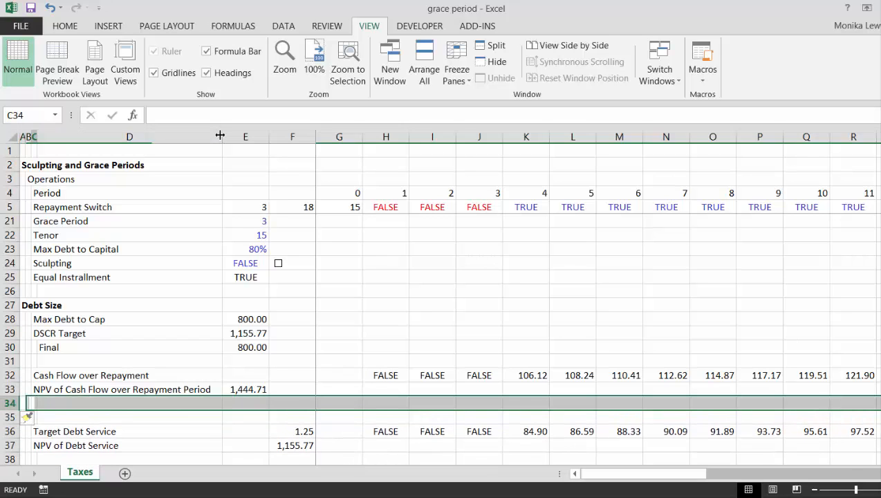
- Label C34 as "LLCR Using Max Debt to Cap"
{"action": "type", "text": "LL"}
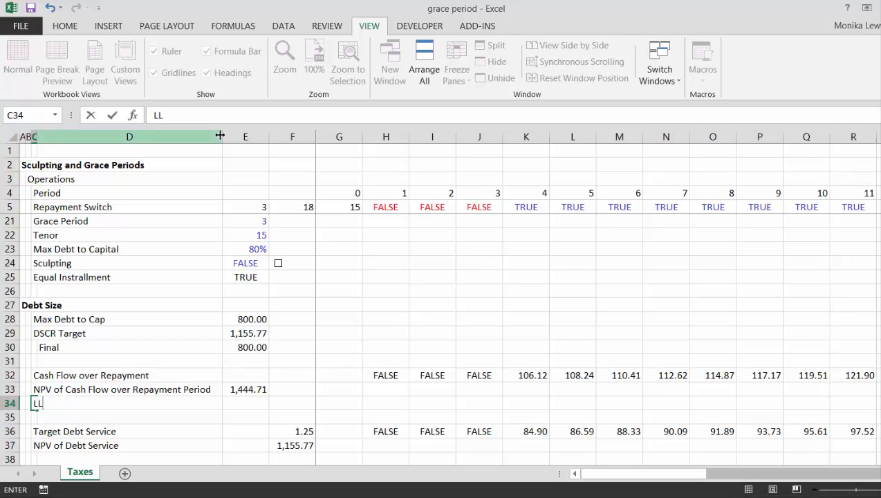
{"action": "type", "text": "CR Using Max"}
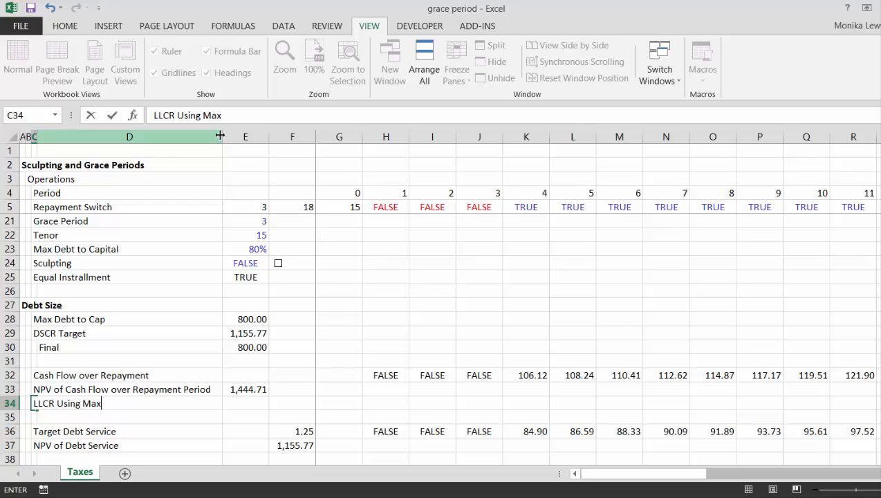
{"action": "type", "text": " Debt ot C"}
{"action": "key", "text": "BackSpace"}
{"action": "type", "text": "to Cap"}
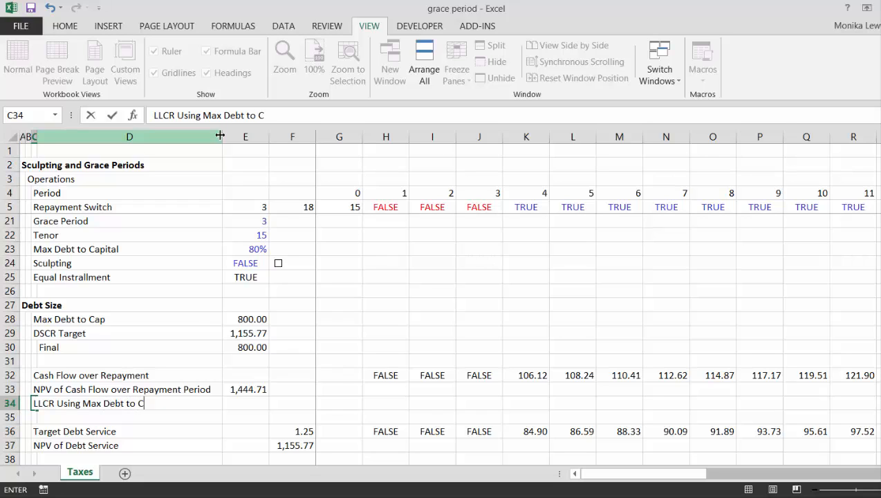
{"action": "key", "text": "ctrl+Return"}
- In E34, divide the NPV of cash flow by the Max Debt to Cap amount with =E33/E28
{"action": "key", "text": "Right"}
{"action": "key", "text": "Right"}
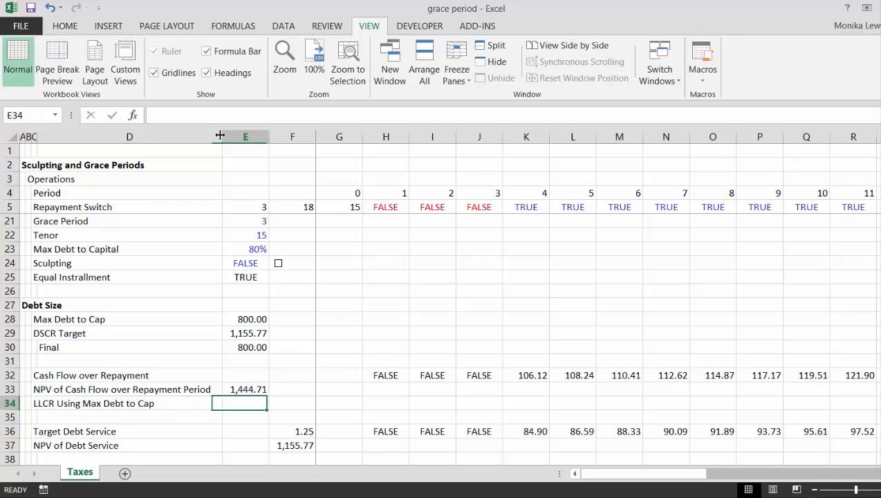
{"action": "type", "text": "="}
{"action": "key", "text": "Up"}
{"action": "type", "text": "/"}
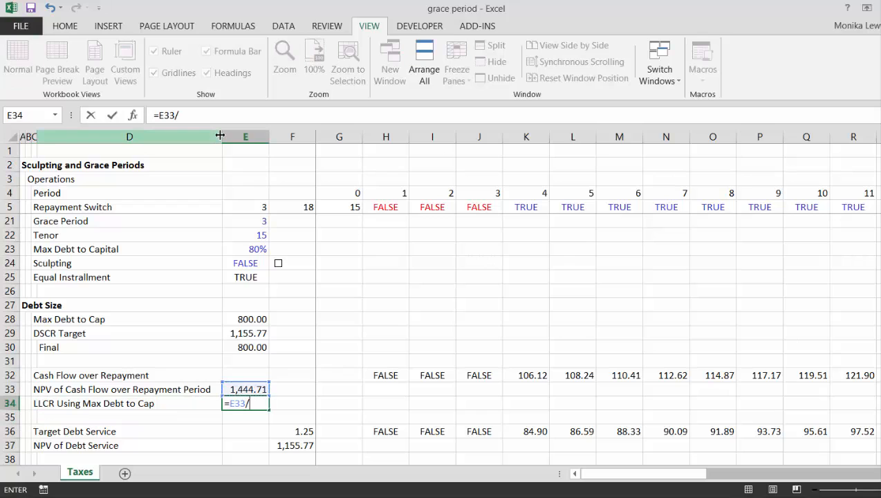
{"action": "key", "text": "Up"}
{"action": "key", "text": "Up"}
{"action": "key", "text": "Up"}
{"action": "key", "text": "Up"}
{"action": "key", "text": "Up"}
{"action": "key", "text": "Up"}
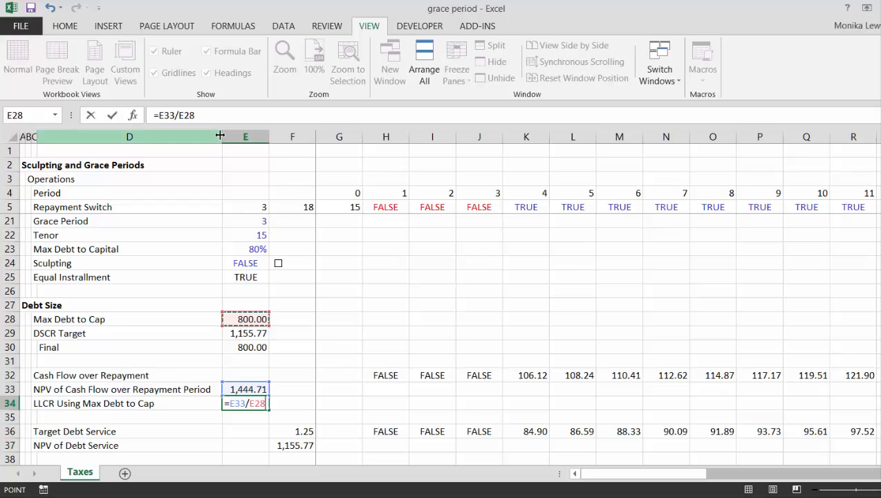
{"action": "key", "text": "Return"}
{"action": "key", "text": "Up"}
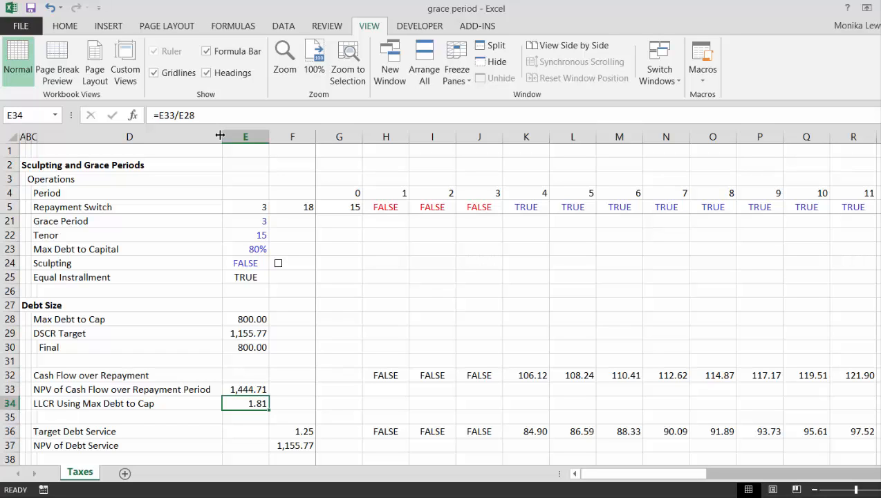
- Insert another blank row at row 35, below the LLCR Using Max Debt to Cap row
{"action": "key", "text": "Down"}
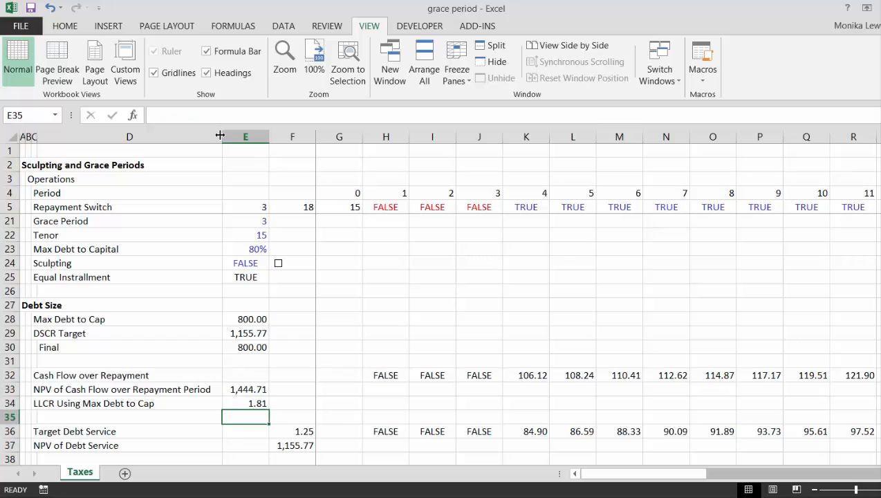
{"action": "key", "text": "shift+space"}
{"action": "key", "text": "ctrl+shift+plus"}
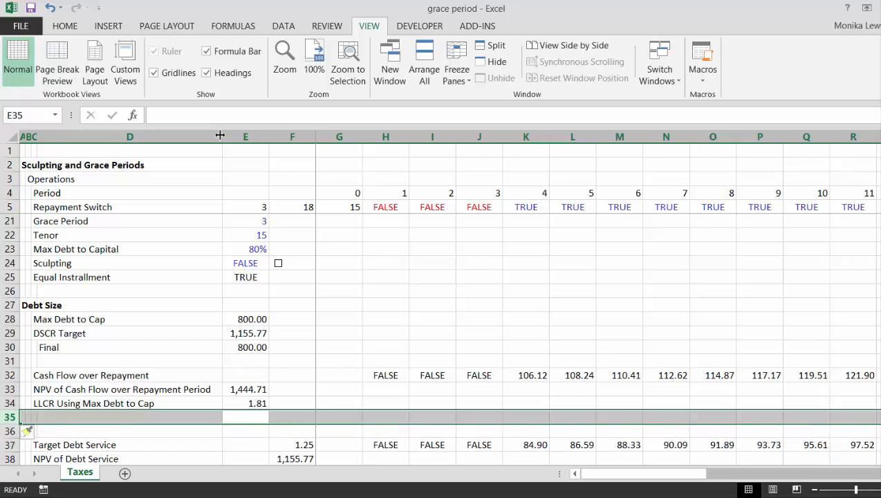
- Label row 35 "Target DSCR Applied" in column C and move to its value cell in column E
{"action": "key", "text": "Left"}
{"action": "key", "text": "Left"}
{"action": "type", "text": "Tar"}
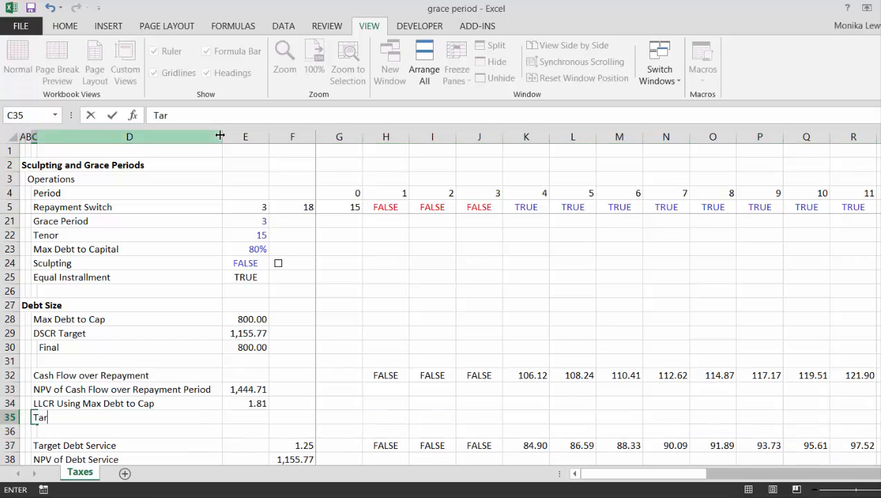
{"action": "type", "text": "get"}
{"action": "key", "text": "BackSpace"}
{"action": "type", "text": "get DSCR Apple"}
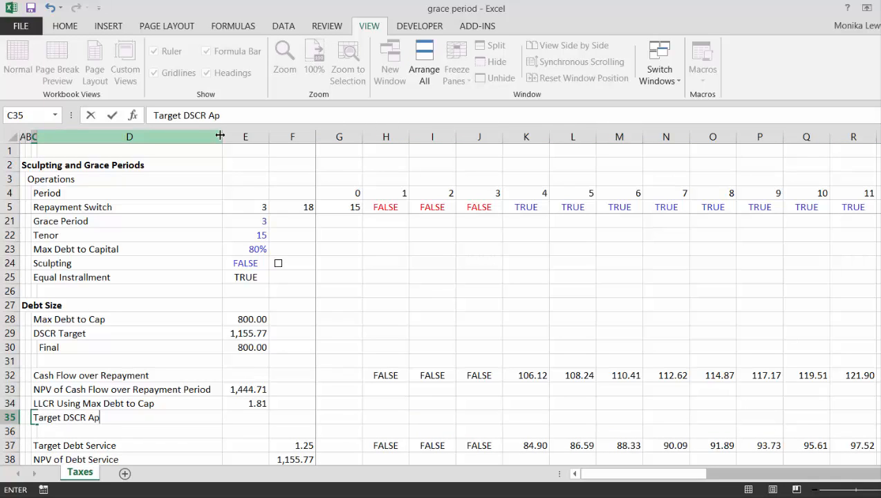
{"action": "key", "text": "BackSpace"}
{"action": "type", "text": "ied"}
{"action": "key", "text": "Return"}
{"action": "key", "text": "Up"}
{"action": "key", "text": "Right"}
{"action": "key", "text": "Right"}
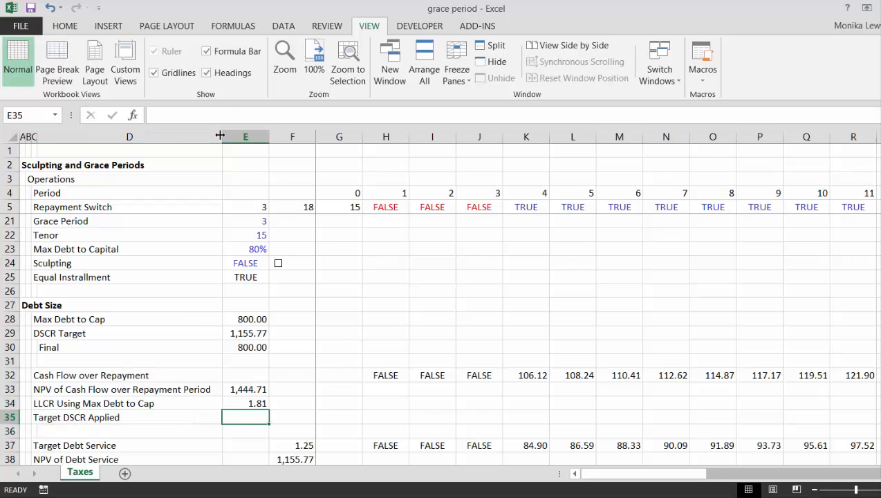
{"action": "type", "text": "min"}
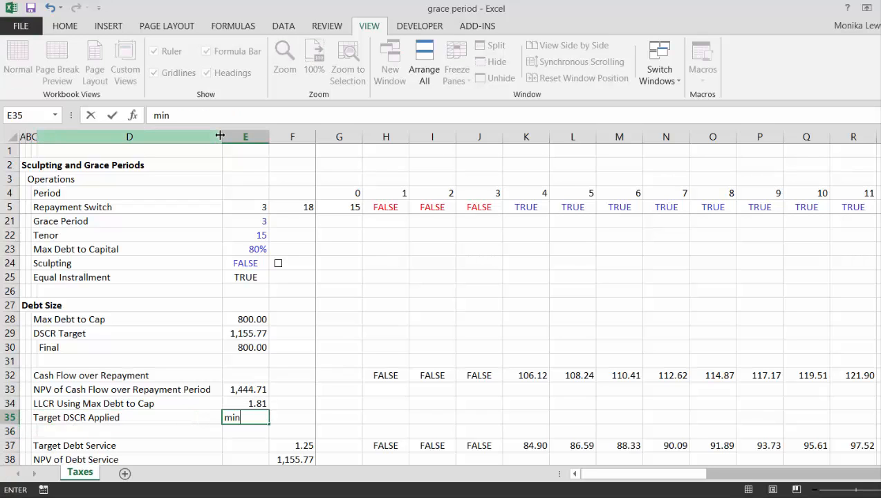
{"action": "type", "text": "("}
{"action": "key", "text": "Up"}
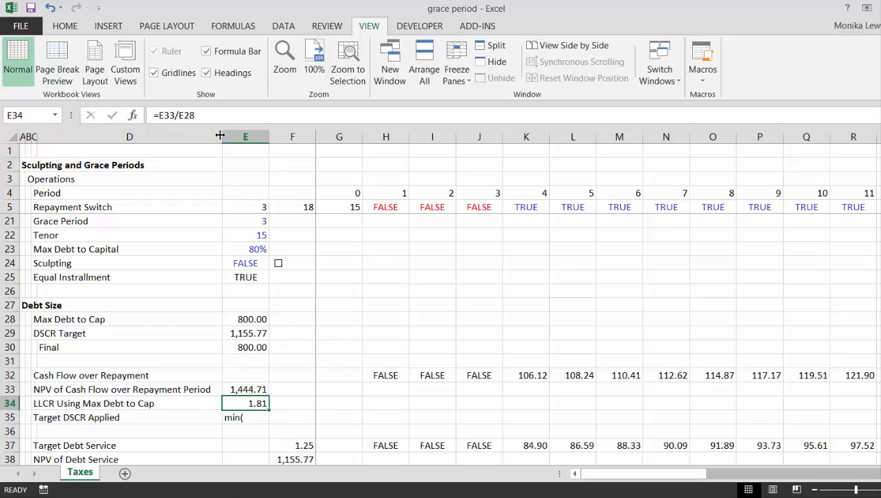
{"action": "key", "text": "Down"}
- Enter a MIN formula in E35 comparing the LLCR using max debt to cap (E34) with the target DSCR in E18
{"action": "type", "text": "=min("}
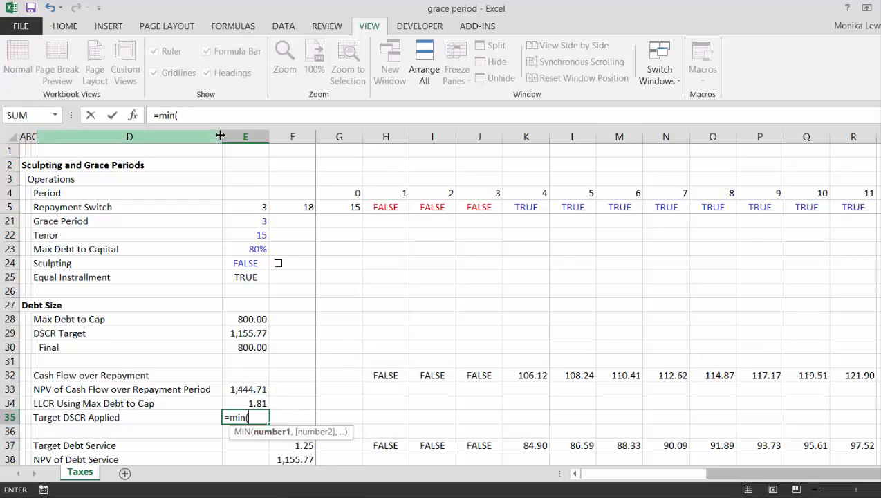
{"action": "key", "text": "Up"}
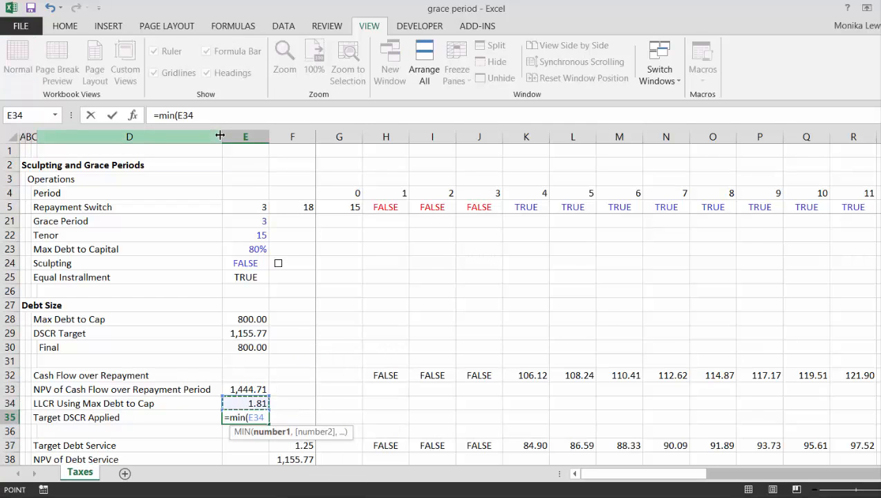
{"action": "type", "text": ","}
{"action": "key", "text": "Up"}
{"action": "key", "text": "Up"}
{"action": "key", "text": "Up"}
{"action": "key", "text": "Up"}
{"action": "key", "text": "Up"}
{"action": "key", "text": "Up"}
{"action": "key", "text": "Up"}
{"action": "key", "text": "Up"}
{"action": "key", "text": "Up"}
{"action": "key", "text": "Up"}
{"action": "key", "text": "Up"}
{"action": "key", "text": "Up"}
{"action": "key", "text": "Up"}
{"action": "key", "text": "Up"}
{"action": "key", "text": "Up"}
{"action": "key", "text": "Up"}
{"action": "key", "text": "Up"}
{"action": "key", "text": "Up"}
{"action": "key", "text": "Up"}
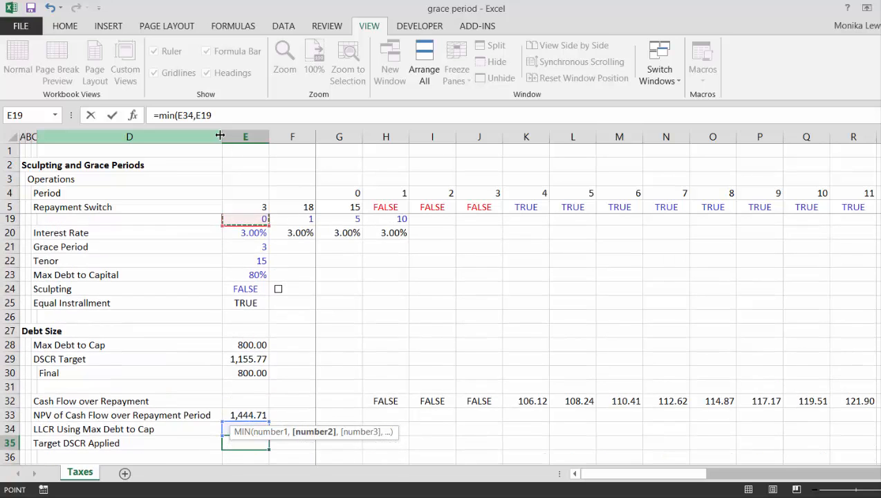
{"action": "key", "text": "Down"}
{"action": "key", "text": "Down"}
{"action": "key", "text": "Return"}
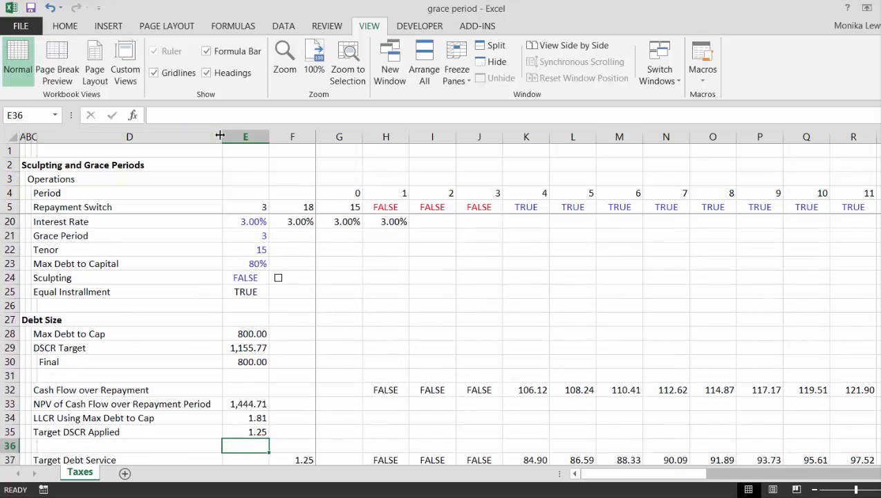
- Change the Target DSCR Applied formula in E35 from MIN to MAX, keeping E34 and E18 as arguments
{"action": "key", "text": "Down"}
{"action": "key", "text": "Right"}
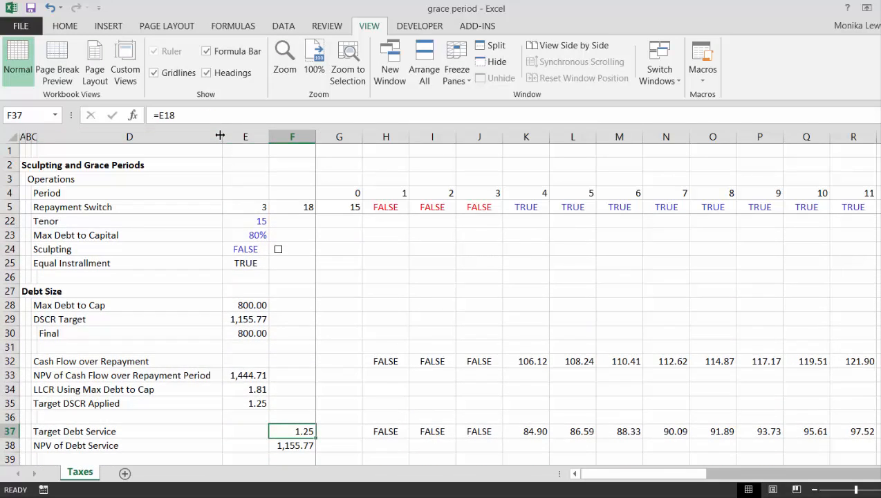
{"action": "key", "text": "Up"}
{"action": "key", "text": "Up"}
{"action": "key", "text": "Left"}
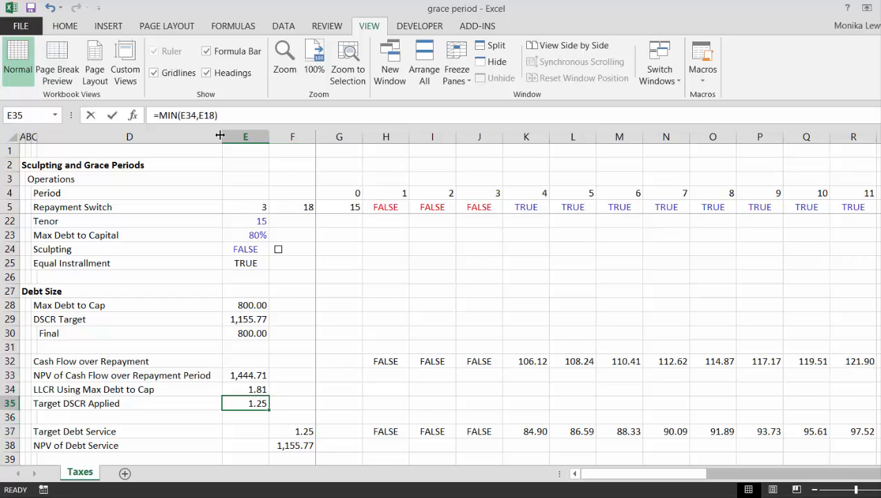
{"action": "key", "text": "F2"}
{"action": "key", "text": "Left"}
{"action": "key", "text": "Left"}
{"action": "key", "text": "Left"}
{"action": "key", "text": "Left"}
{"action": "key", "text": "Left"}
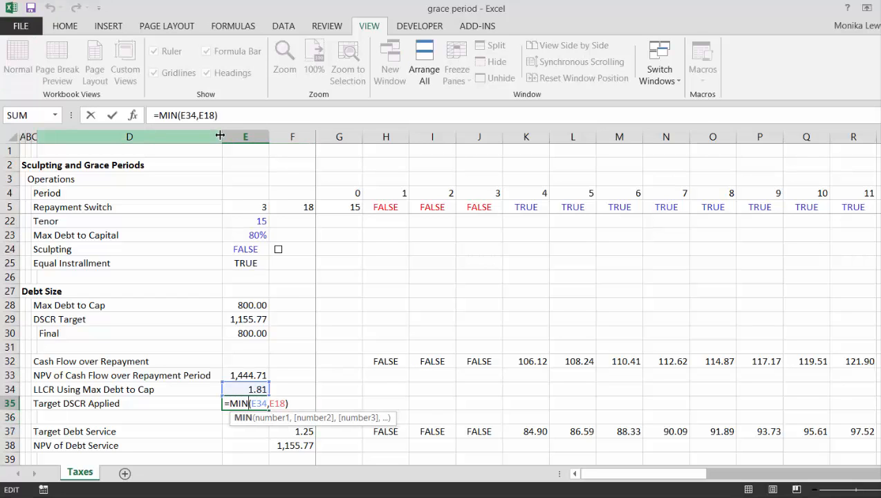
{"action": "key", "text": "BackSpace"}
{"action": "key", "text": "BackSpace"}
{"action": "key", "text": "BackSpace"}
{"action": "type", "text": "max"}
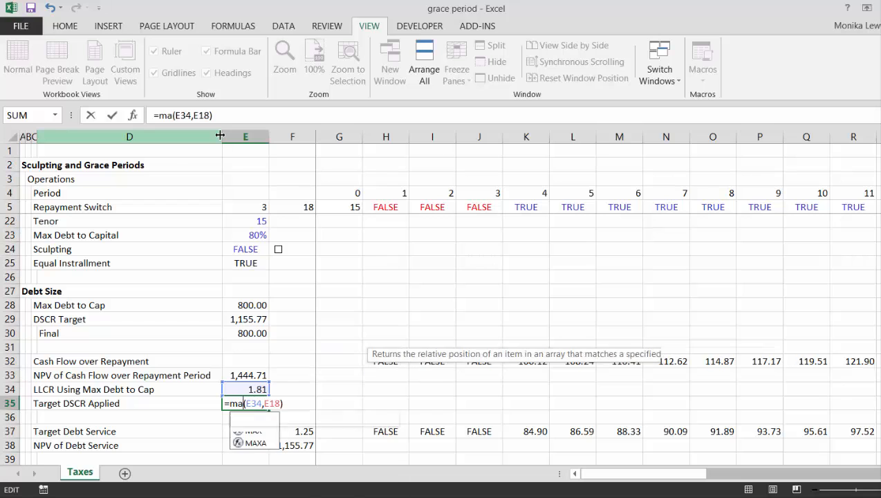
{"action": "key", "text": "Return"}
- Link the DSCR in F37 of the Target Debt Service row to the Target DSCR Applied cell, E35
{"action": "key", "text": "Down"}
{"action": "key", "text": "Right"}
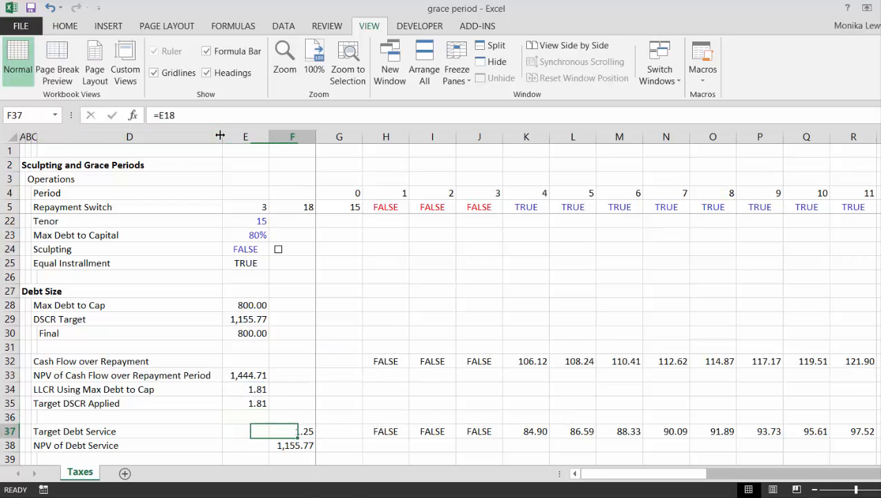
{"action": "type", "text": "="}
{"action": "key", "text": "Up"}
{"action": "key", "text": "Up"}
{"action": "key", "text": "Left"}
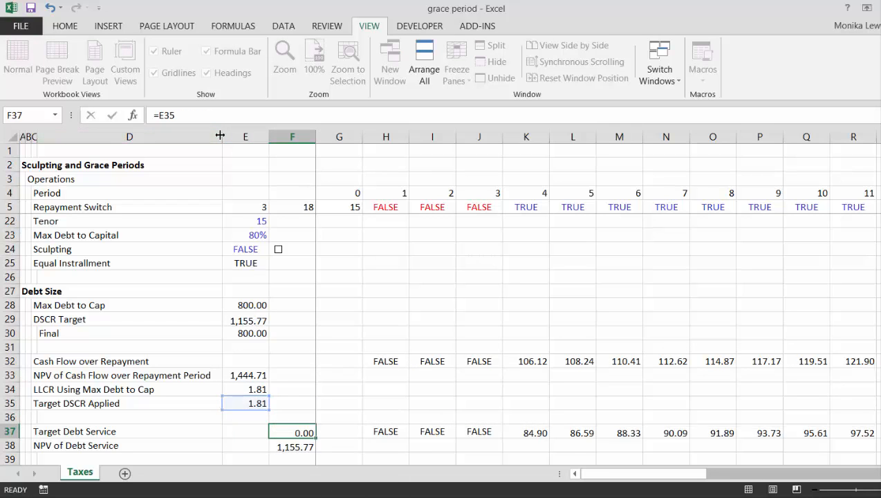
{"action": "key", "text": "Return"}
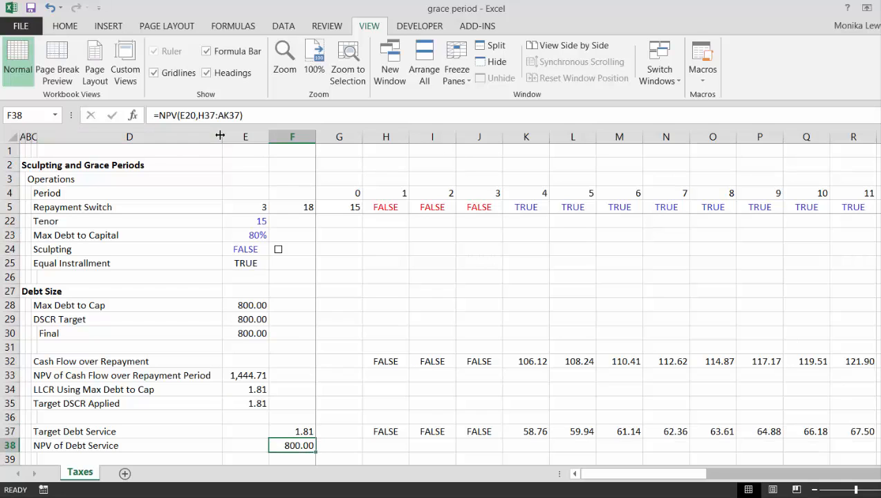
- Set the debt tenor in E22 to 10
{"action": "key", "text": "Up"}
{"action": "key", "text": "Up"}
{"action": "key", "text": "Up"}
{"action": "key", "text": "Up"}
{"action": "key", "text": "Up"}
{"action": "key", "text": "Up"}
{"action": "key", "text": "Up"}
{"action": "key", "text": "Up"}
{"action": "key", "text": "Up"}
{"action": "key", "text": "Up"}
{"action": "key", "text": "Up"}
{"action": "key", "text": "Up"}
{"action": "key", "text": "Up"}
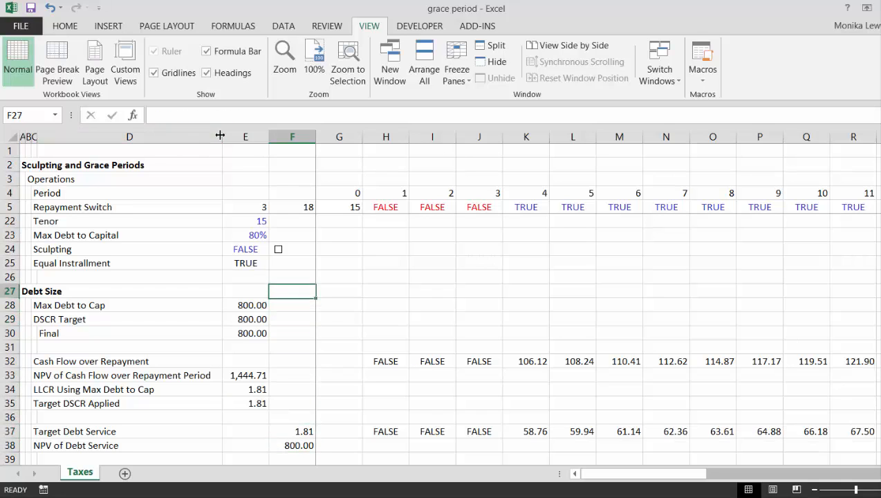
{"action": "key", "text": "Up"}
{"action": "key", "text": "Up"}
{"action": "key", "text": "Up"}
{"action": "key", "text": "Left"}
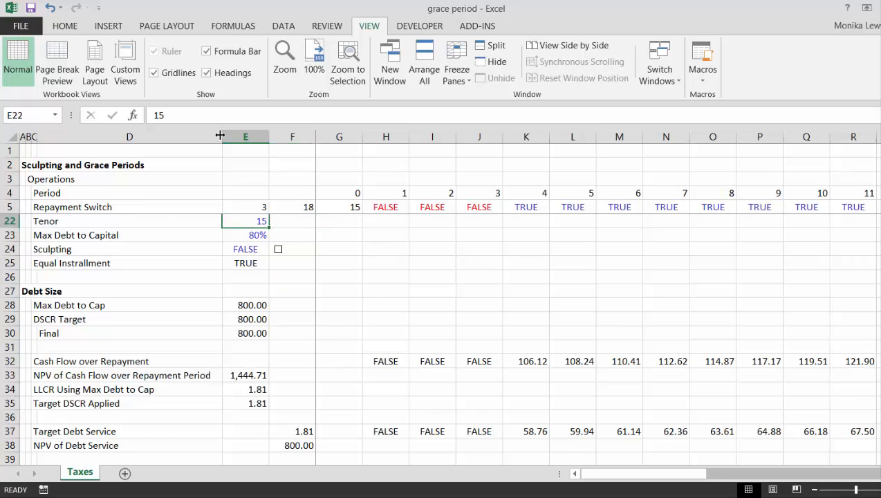
{"action": "type", "text": "10"}
{"action": "key", "text": "Return"}
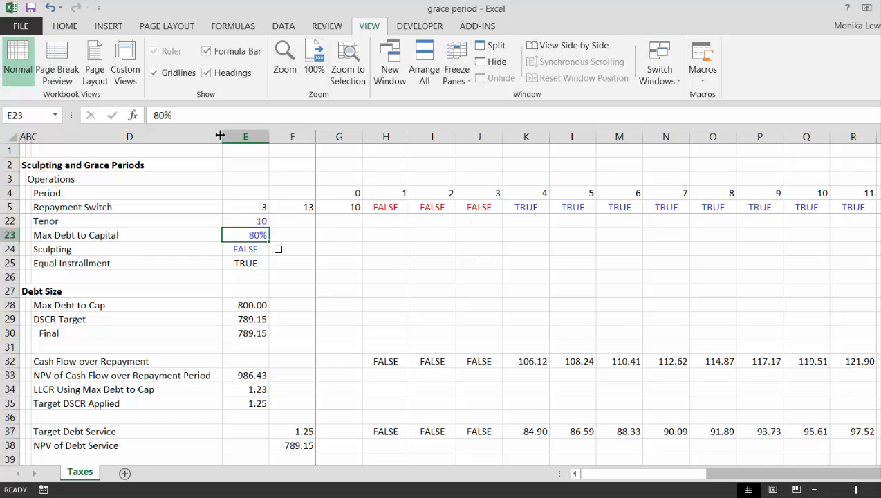
- Examine how the Debt Size section's Max Debt to Cap, DSCR Target and Final amounts respond to the tenor
{"action": "key", "text": "Down"}
{"action": "key", "text": "Down"}
{"action": "key", "text": "Down"}
{"action": "key", "text": "Down"}
{"action": "key", "text": "Down"}
{"action": "key", "text": "Down"}
{"action": "key", "text": "Down"}
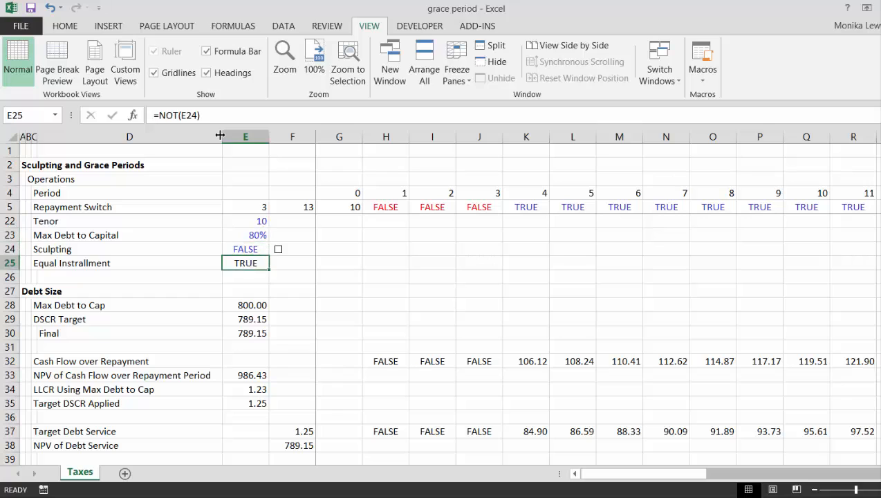
{"action": "key", "text": "Up"}
{"action": "key", "text": "Down"}
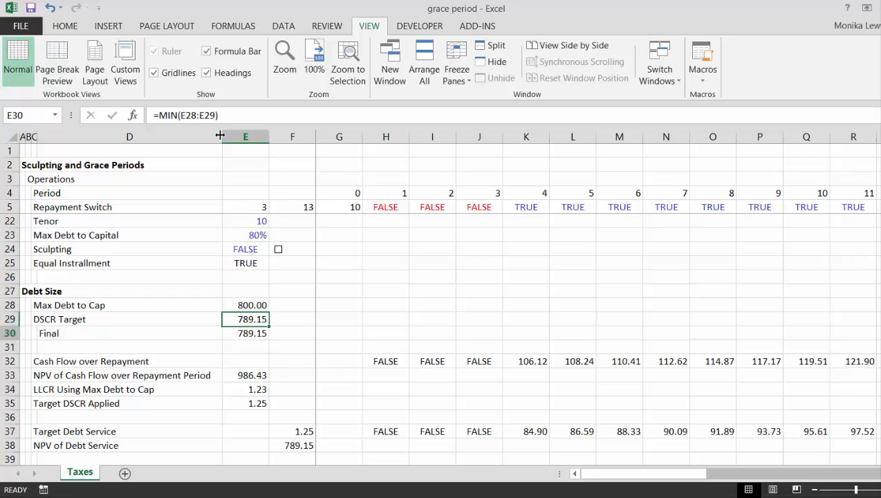
{"action": "key", "text": "Up"}
{"action": "key", "text": "Up"}
{"action": "key", "text": "Down"}
{"action": "key", "text": "Down"}
{"action": "key", "text": "Up"}
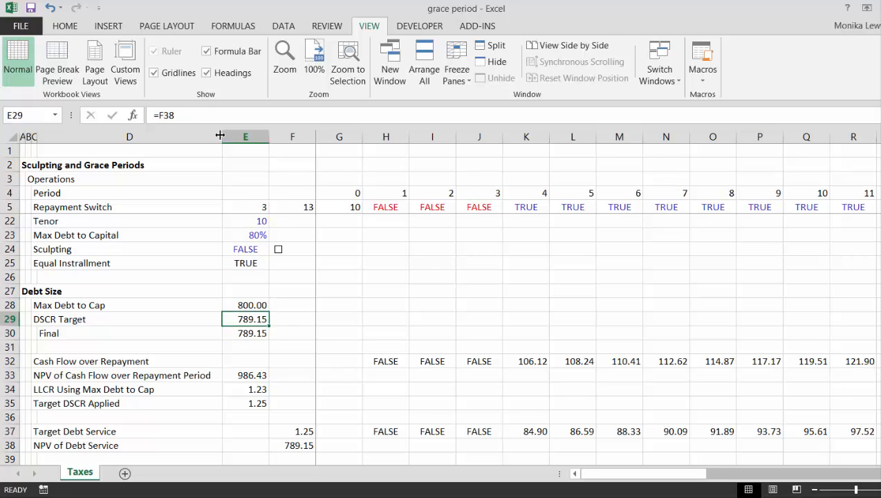
{"action": "key", "text": "Up"}
{"action": "key", "text": "Down"}
{"action": "key", "text": "shift+Down"}
{"action": "key", "text": "ctrl+c"}
{"action": "key", "text": "Escape"}
- Set the debt tenor in E22 to 8
{"action": "key", "text": "Up"}
{"action": "key", "text": "Up"}
{"action": "key", "text": "Up"}
{"action": "key", "text": "Up"}
{"action": "key", "text": "Up"}
{"action": "key", "text": "Up"}
{"action": "key", "text": "Up"}
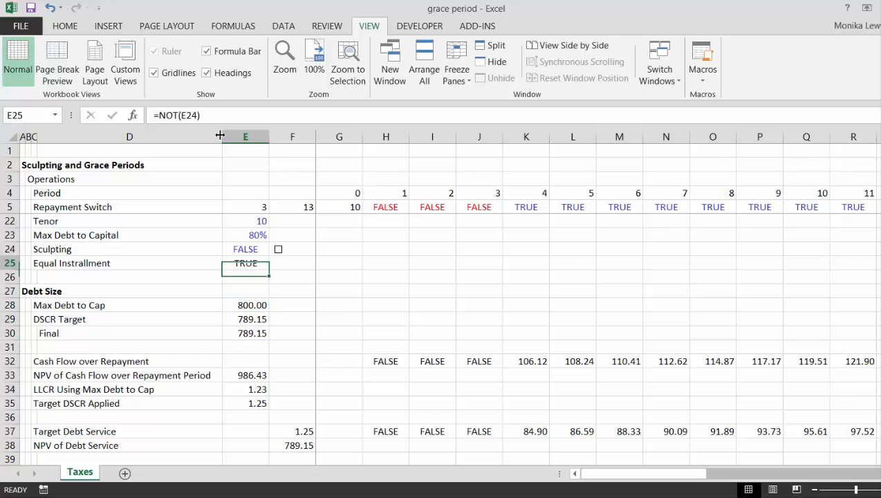
{"action": "type", "text": "8"}
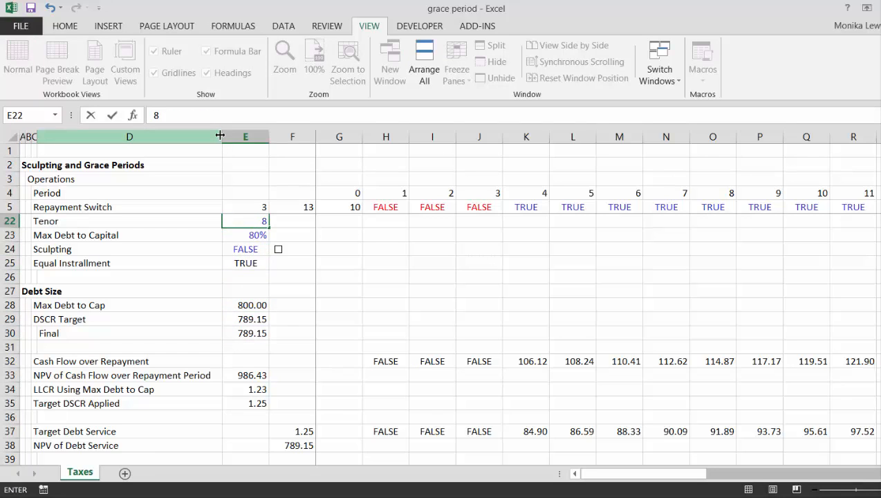
{"action": "key", "text": "Return"}
- Examine the debt sizing results and the project finance debt schedule, stopping at the period 1 repayment cell, H47
{"action": "key", "text": "Down"}
{"action": "key", "text": "Down"}
{"action": "key", "text": "Down"}
{"action": "key", "text": "Down"}
{"action": "key", "text": "Down"}
{"action": "key", "text": "Down"}
{"action": "key", "text": "Down"}
{"action": "key", "text": "Down"}
{"action": "key", "text": "Down"}
{"action": "key", "text": "Down"}
{"action": "key", "text": "Down"}
{"action": "key", "text": "Down"}
{"action": "key", "text": "Down"}
{"action": "key", "text": "Down"}
{"action": "key", "text": "Down"}
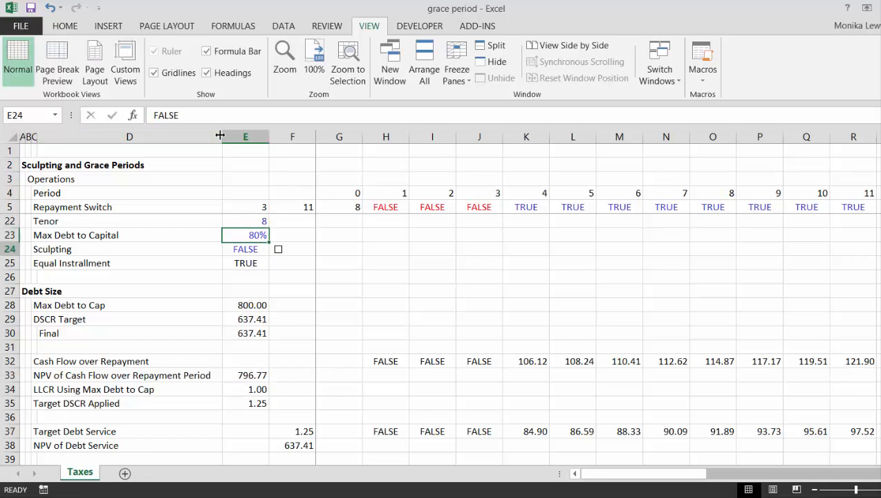
{"action": "key", "text": "Up"}
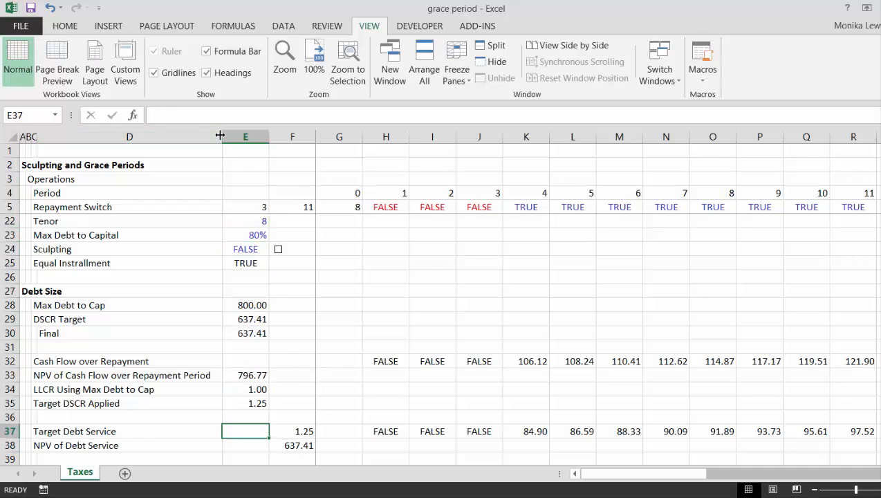
{"action": "key", "text": "Down"}
{"action": "key", "text": "Down"}
{"action": "key", "text": "Down"}
{"action": "key", "text": "Down"}
{"action": "key", "text": "Down"}
{"action": "key", "text": "Down"}
{"action": "key", "text": "Down"}
{"action": "key", "text": "Down"}
{"action": "key", "text": "Down"}
{"action": "key", "text": "Down"}
{"action": "key", "text": "Down"}
{"action": "key", "text": "Down"}
{"action": "key", "text": "Down"}
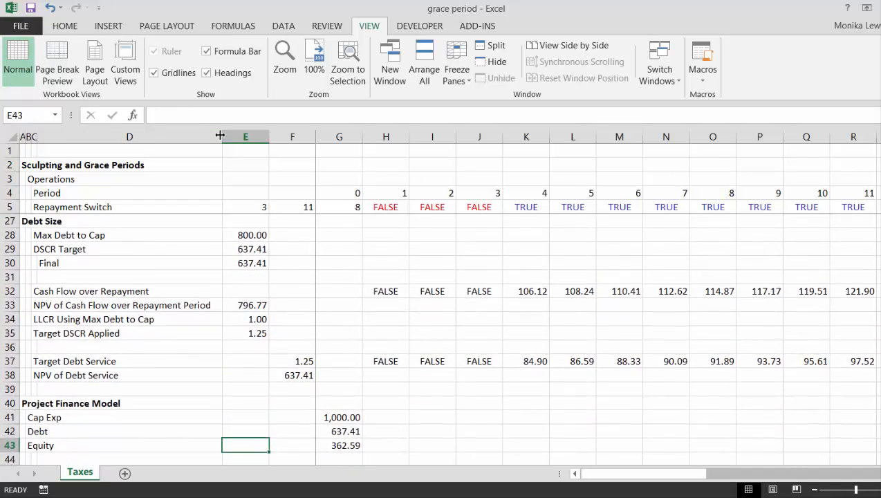
{"action": "key", "text": "Down"}
{"action": "key", "text": "Down"}
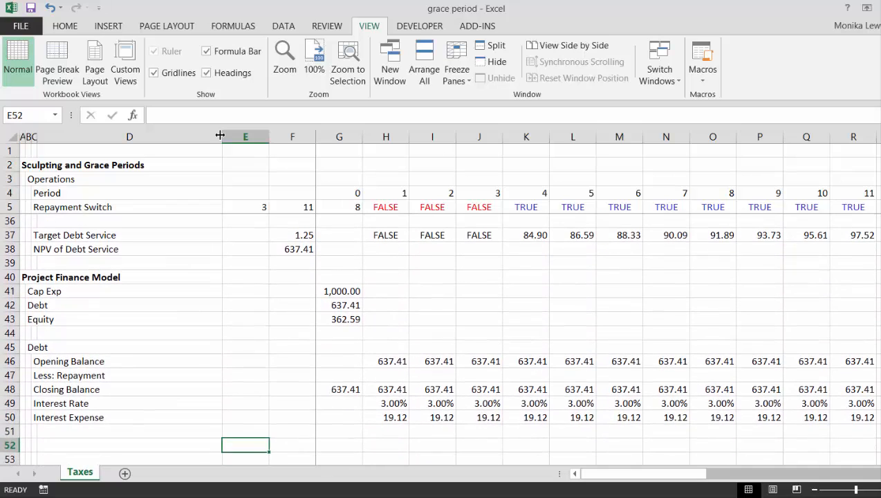
{"action": "key", "text": "Up"}
{"action": "key", "text": "Up"}
{"action": "key", "text": "Up"}
{"action": "key", "text": "Up"}
{"action": "key", "text": "Up"}
{"action": "key", "text": "Up"}
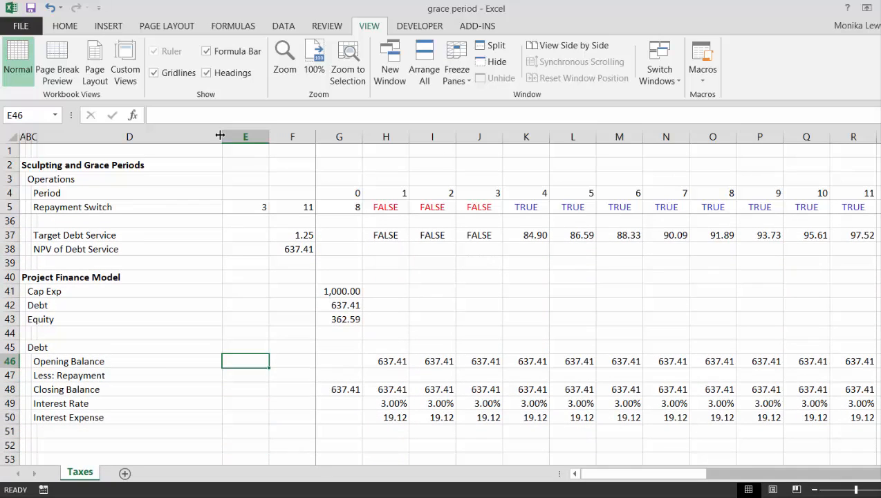
{"action": "key", "text": "Right"}
{"action": "key", "text": "Right"}
{"action": "key", "text": "Right"}
{"action": "key", "text": "Down"}
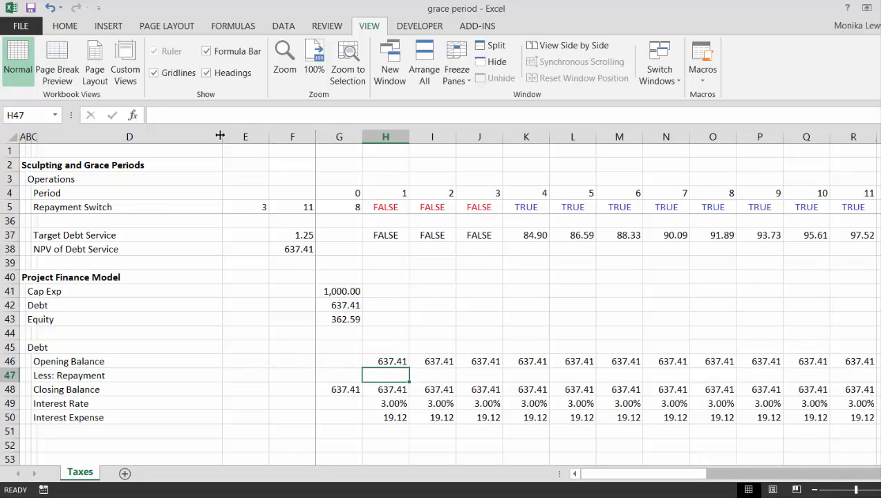
{"action": "type", "text": "="}
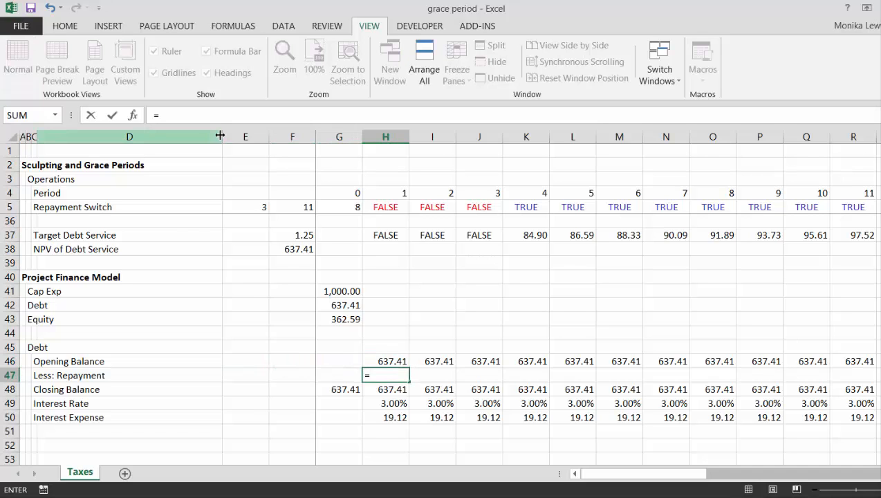
{"action": "left_click", "coordinate": [220, 135]}
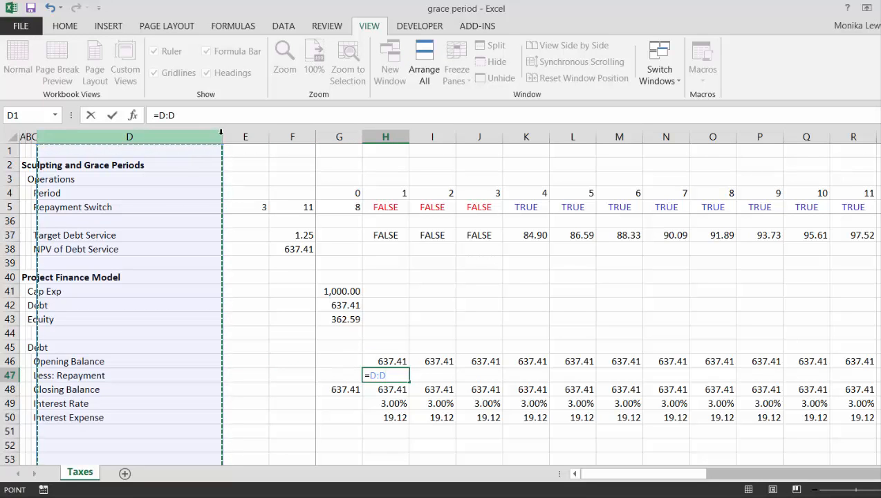
{"action": "key", "text": "Escape"}
{"action": "key", "text": "Left"}
{"action": "key", "text": "Right"}
{"action": "key", "text": "Right"}
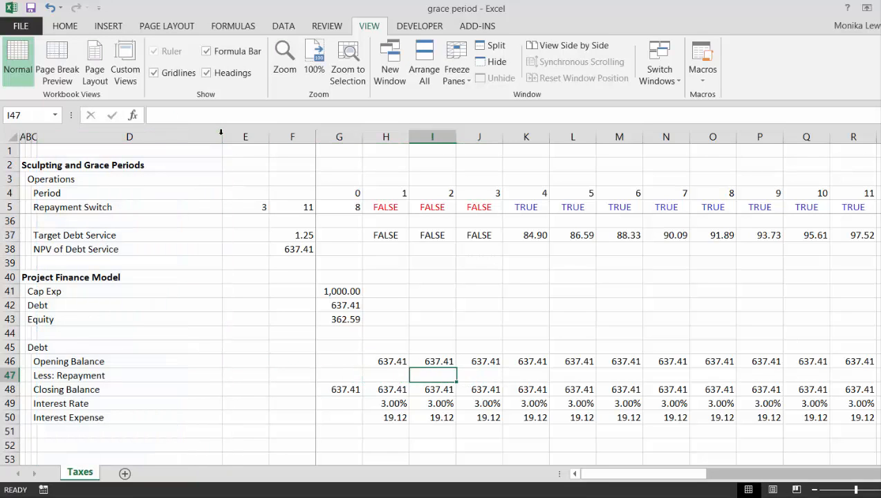
- Enter the period 1 repayment in H47 as target debt service minus interest expense, =H37-H50
{"action": "key", "text": "Left"}
{"action": "key", "text": "Left"}
{"action": "key", "text": "Right"}
{"action": "type", "text": "="}
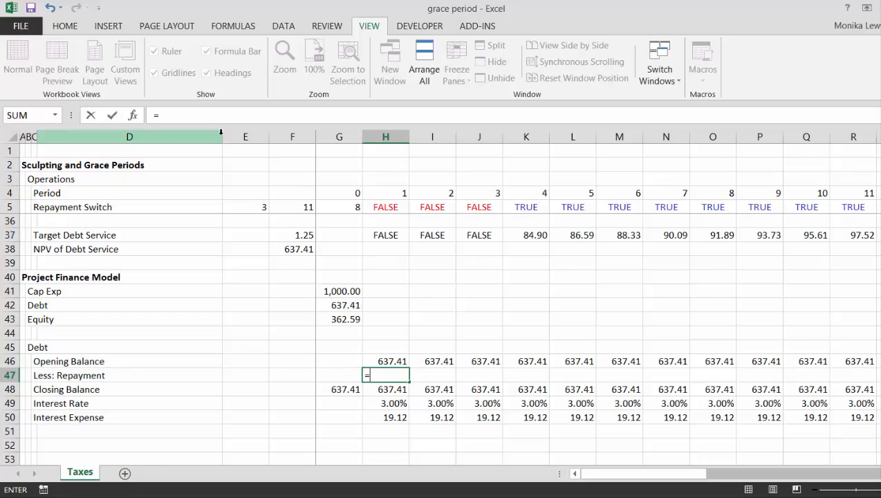
{"action": "key", "text": "Up"}
{"action": "key", "text": "Up"}
{"action": "key", "text": "Up"}
{"action": "key", "text": "Up"}
{"action": "key", "text": "Up"}
{"action": "key", "text": "Up"}
{"action": "key", "text": "Up"}
{"action": "key", "text": "Up"}
{"action": "key", "text": "Up"}
{"action": "key", "text": "Up"}
{"action": "key", "text": "Up"}
{"action": "key", "text": "Down"}
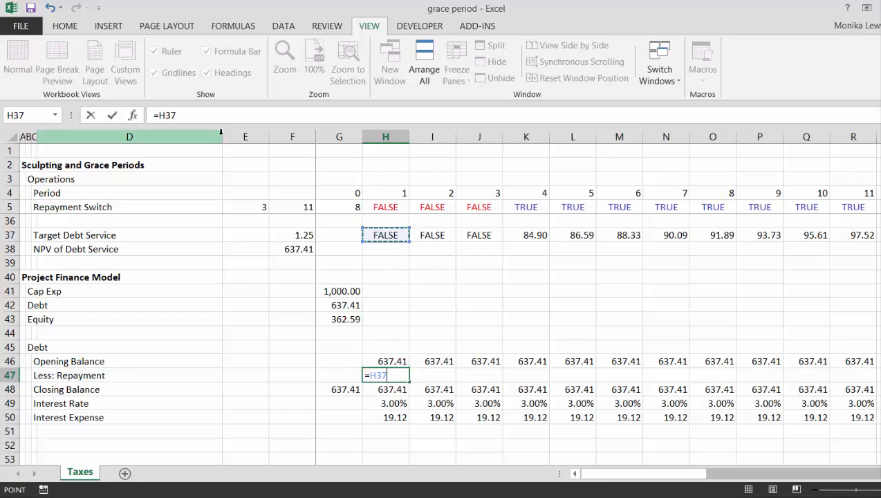
{"action": "type", "text": "-"}
{"action": "key", "text": "Down"}
{"action": "key", "text": "Down"}
{"action": "key", "text": "Down"}
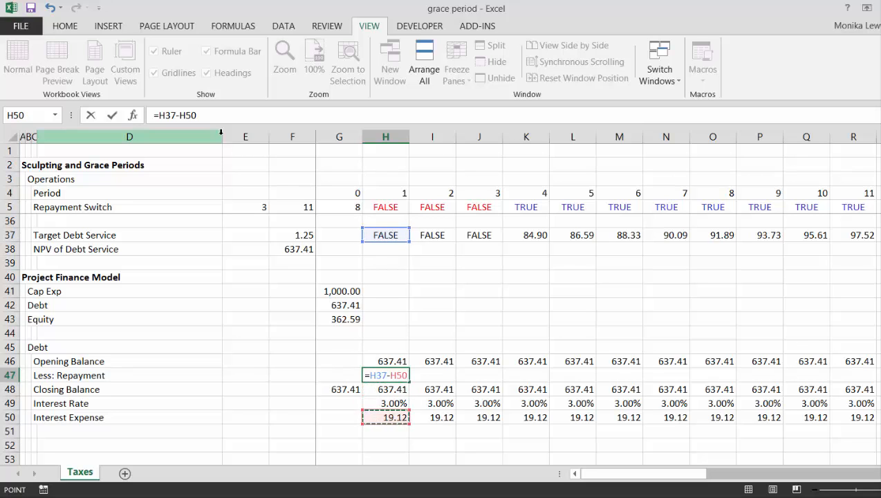
{"action": "key", "text": "Return"}
- Bracket the subtraction in H47 and multiply it by the period 1 repayment switch, making =(H37-H50)*H5
{"action": "key", "text": "Up"}
{"action": "key", "text": "F2"}
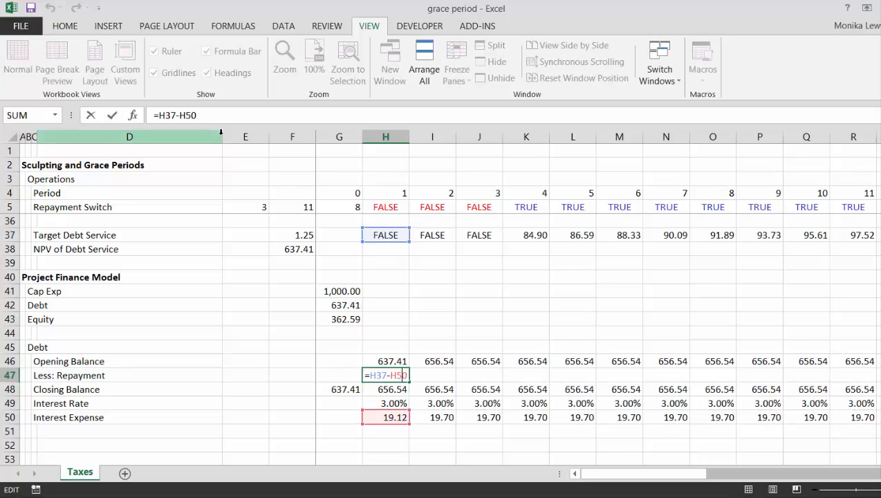
{"action": "key", "text": "Home"}
{"action": "key", "text": "Right"}
{"action": "type", "text": "("}
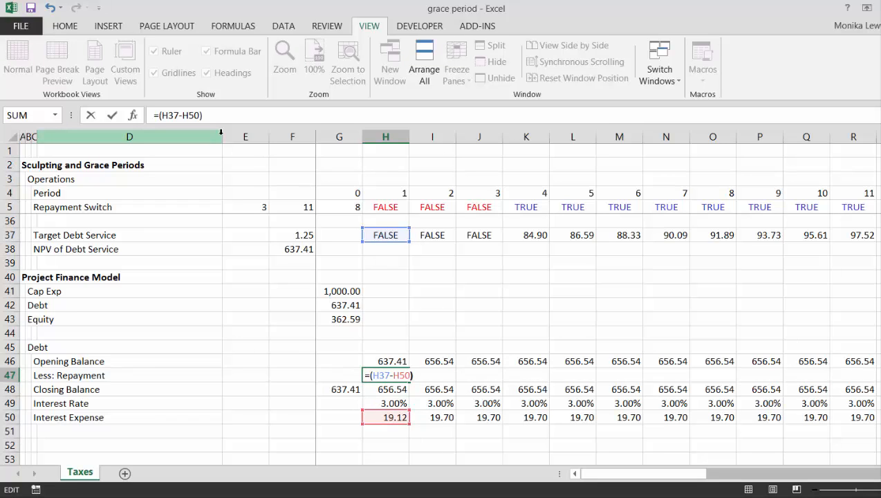
{"action": "type", "text": ")*"}
{"action": "left_click", "coordinate": [378, 206]}
{"action": "key", "text": "Return"}
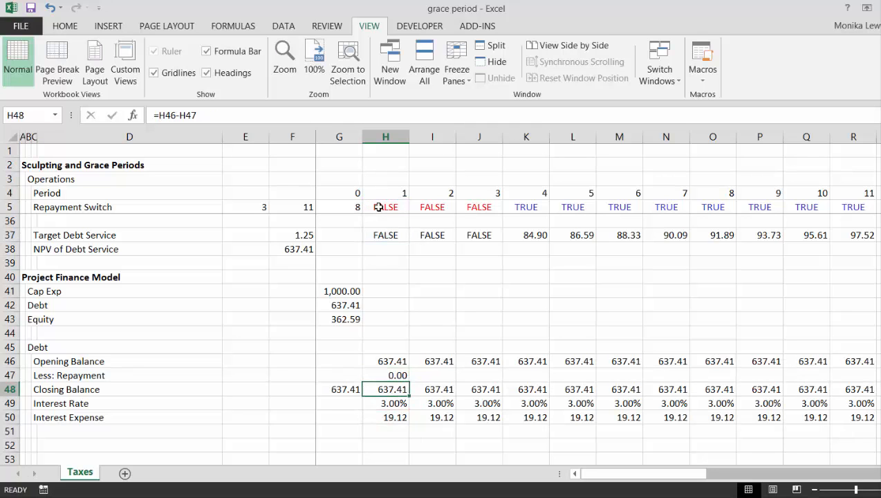
- Fill the H47 repayment formula across the remaining periods of row 47
{"action": "key", "text": "Up"}
{"action": "key", "text": "ctrl+shift+Right"}
{"action": "key", "text": "ctrl+r"}
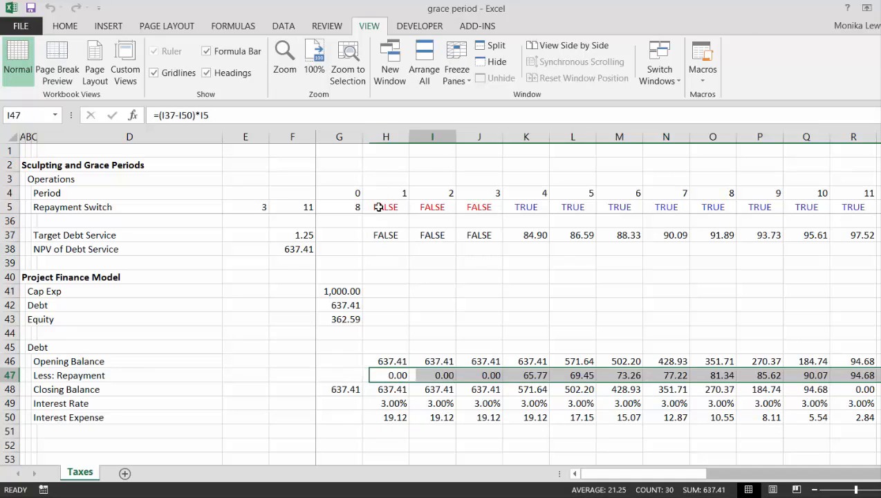
- Examine the Less: Repayment row across all periods, including those after the debt tenor ends
{"action": "key", "text": "Right"}
{"action": "key", "text": "Right"}
{"action": "key", "text": "Right"}
{"action": "key", "text": "Right"}
{"action": "key", "text": "Right"}
{"action": "key", "text": "Right"}
{"action": "key", "text": "Right"}
{"action": "key", "text": "Right"}
{"action": "key", "text": "Right"}
{"action": "key", "text": "Right"}
{"action": "key", "text": "Right"}
{"action": "key", "text": "Right"}
{"action": "key", "text": "Right"}
{"action": "key", "text": "Right"}
{"action": "key", "text": "Right"}
{"action": "key", "text": "Right"}
{"action": "key", "text": "Right"}
{"action": "key", "text": "Right"}
{"action": "key", "text": "Right"}
{"action": "key", "text": "Right"}
{"action": "key", "text": "Left"}
{"action": "key", "text": "Left"}
{"action": "key", "text": "Left"}
{"action": "key", "text": "Left"}
{"action": "key", "text": "Left"}
{"action": "key", "text": "Left"}
{"action": "key", "text": "Left"}
{"action": "key", "text": "Left"}
{"action": "key", "text": "Left"}
{"action": "key", "text": "Left"}
{"action": "key", "text": "Left"}
{"action": "key", "text": "Left"}
{"action": "key", "text": "Left"}
{"action": "key", "text": "Left"}
{"action": "key", "text": "Left"}
{"action": "key", "text": "Left"}
{"action": "key", "text": "Left"}
{"action": "key", "text": "Left"}
{"action": "key", "text": "Left"}
{"action": "key", "text": "Left"}
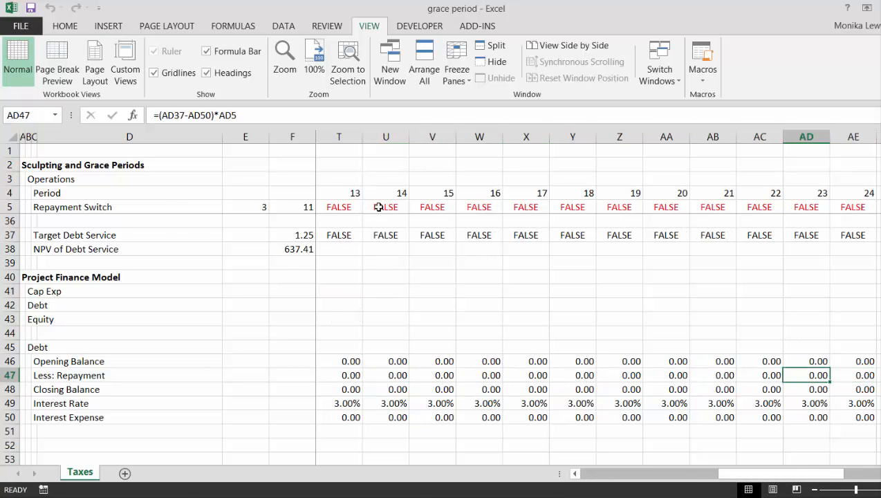
{"action": "key", "text": "Left"}
{"action": "key", "text": "Left"}
{"action": "key", "text": "Left"}
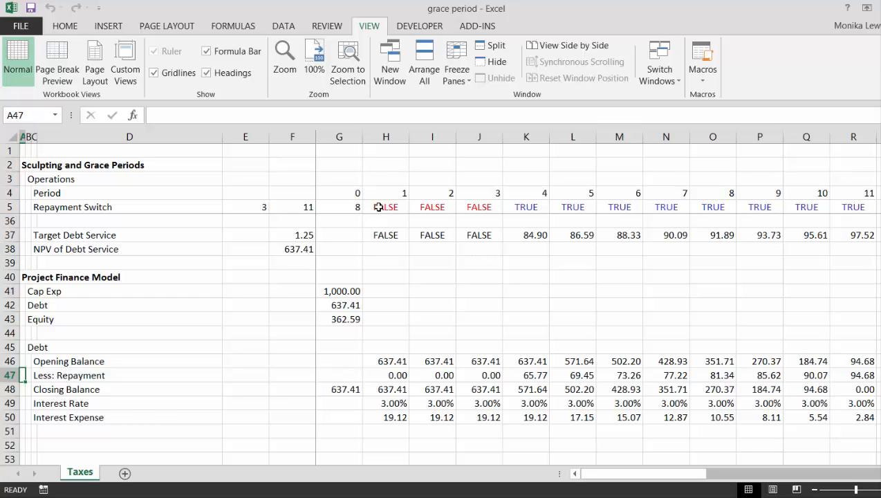
- Check the Closing Balance row through period 11 to see whether the sculpted repayments pay off the debt
{"action": "key", "text": "Down"}
{"action": "key", "text": "Down"}
{"action": "key", "text": "Down"}
{"action": "key", "text": "Down"}
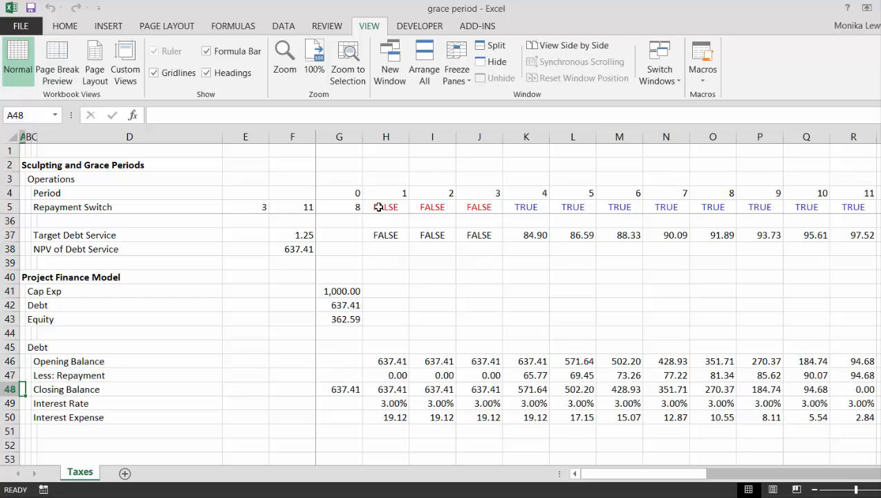
{"action": "key", "text": "Right"}
{"action": "key", "text": "Right"}
{"action": "key", "text": "Right"}
{"action": "key", "text": "Right"}
{"action": "key", "text": "Right"}
{"action": "key", "text": "Right"}
{"action": "key", "text": "Right"}
{"action": "key", "text": "Right"}
{"action": "key", "text": "Right"}
{"action": "key", "text": "Right"}
{"action": "key", "text": "Right"}
{"action": "key", "text": "Right"}
{"action": "key", "text": "Right"}
{"action": "key", "text": "Right"}
{"action": "key", "text": "Right"}
{"action": "key", "text": "Right"}
{"action": "key", "text": "Right"}
{"action": "key", "text": "Right"}
{"action": "key", "text": "Right"}
{"action": "key", "text": "Right"}
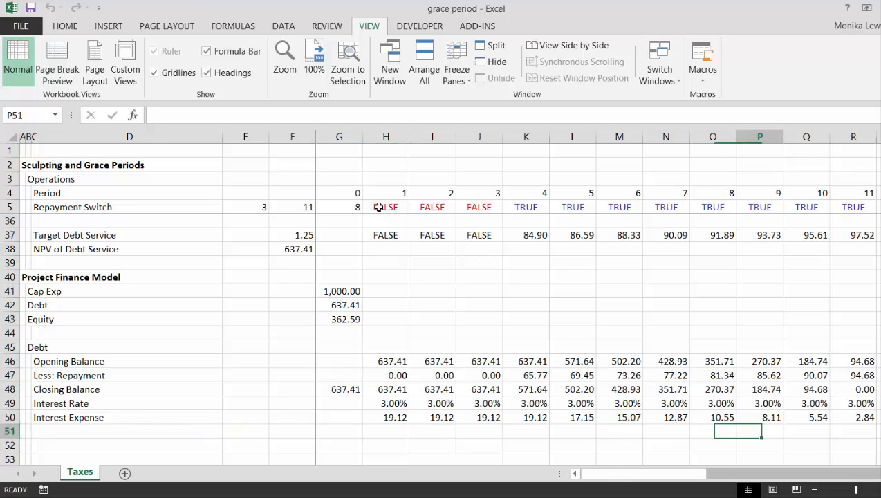
{"action": "key", "text": "Up"}
{"action": "key", "text": "Up"}
{"action": "key", "text": "Up"}
{"action": "key", "text": "Left"}
{"action": "key", "text": "Left"}
{"action": "key", "text": "Left"}
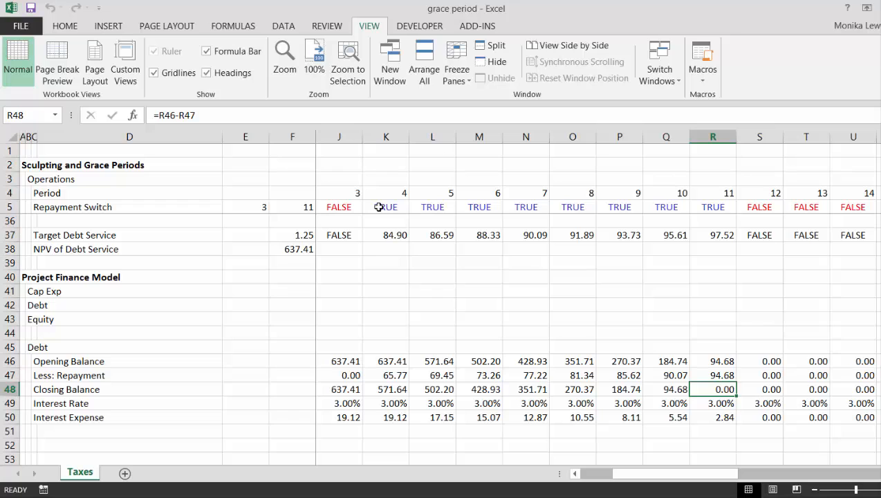
{"action": "key", "text": "Left"}
{"action": "key", "text": "Left"}
{"action": "key", "text": "Left"}
{"action": "key", "text": "Left"}
{"action": "key", "text": "Left"}
{"action": "key", "text": "Left"}
{"action": "key", "text": "Left"}
{"action": "key", "text": "Left"}
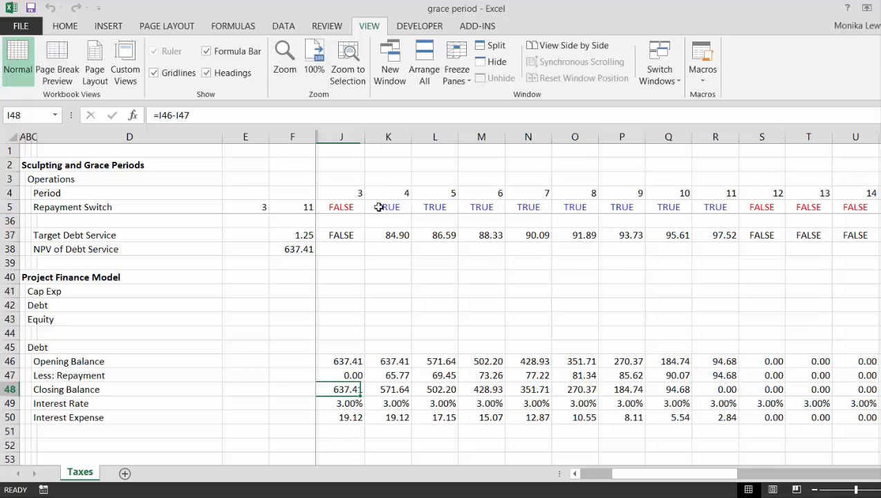
{"action": "key", "text": "Left"}
{"action": "key", "text": "Left"}
{"action": "key", "text": "Left"}
{"action": "key", "text": "Left"}
{"action": "key", "text": "Left"}
{"action": "key", "text": "Left"}
{"action": "key", "text": "Left"}
{"action": "key", "text": "Left"}
{"action": "key", "text": "Left"}
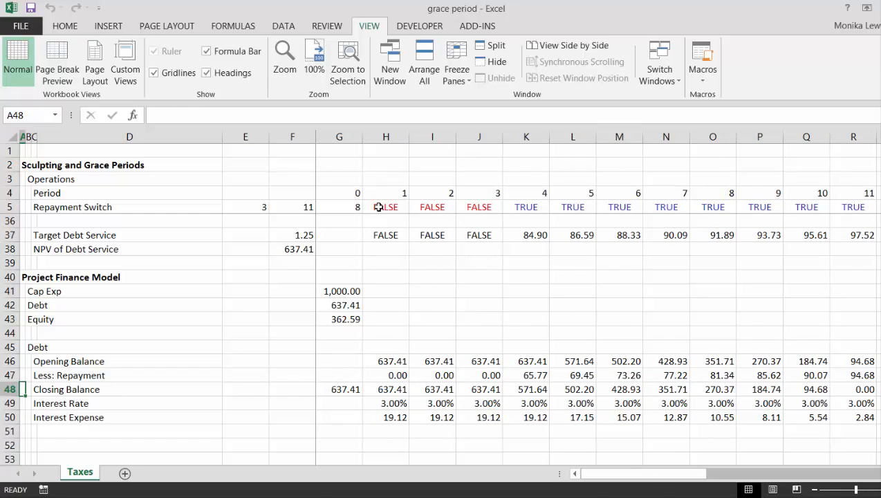
- Enter 120 in G58 as the first value under the EBITDA heading below the debt schedule
{"action": "key", "text": "Down"}
{"action": "key", "text": "Down"}
{"action": "key", "text": "Down"}
{"action": "key", "text": "Down"}
{"action": "key", "text": "Down"}
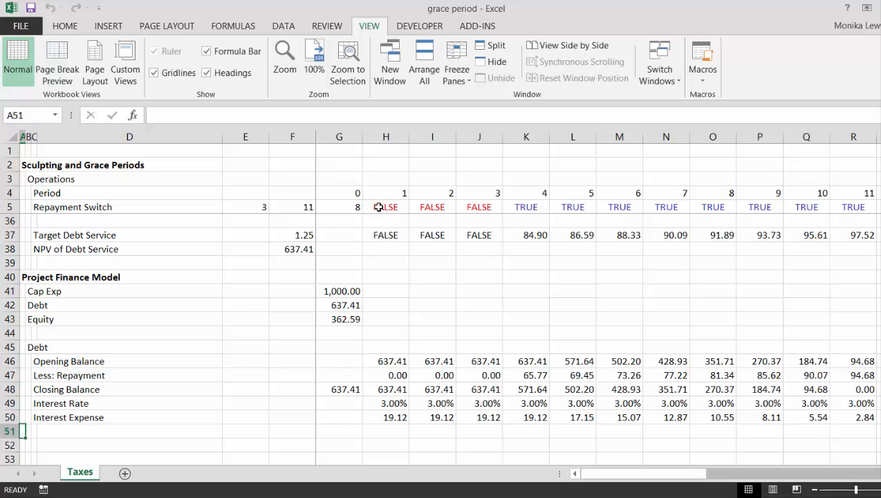
{"action": "key", "text": "Down"}
{"action": "key", "text": "Down"}
{"action": "key", "text": "Down"}
{"action": "key", "text": "Down"}
{"action": "key", "text": "Down"}
{"action": "key", "text": "Down"}
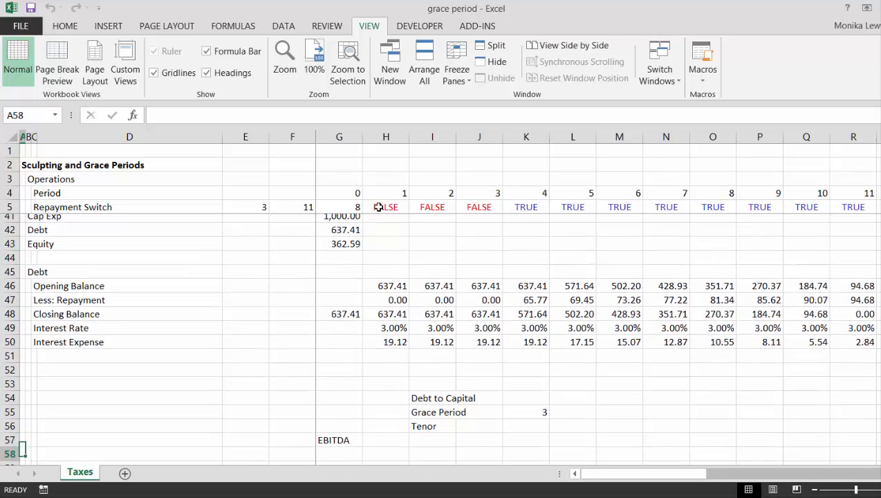
{"action": "key", "text": "Up"}
{"action": "key", "text": "Up"}
{"action": "key", "text": "Right"}
{"action": "key", "text": "Right"}
{"action": "key", "text": "Right"}
{"action": "key", "text": "Right"}
{"action": "key", "text": "Right"}
{"action": "key", "text": "Right"}
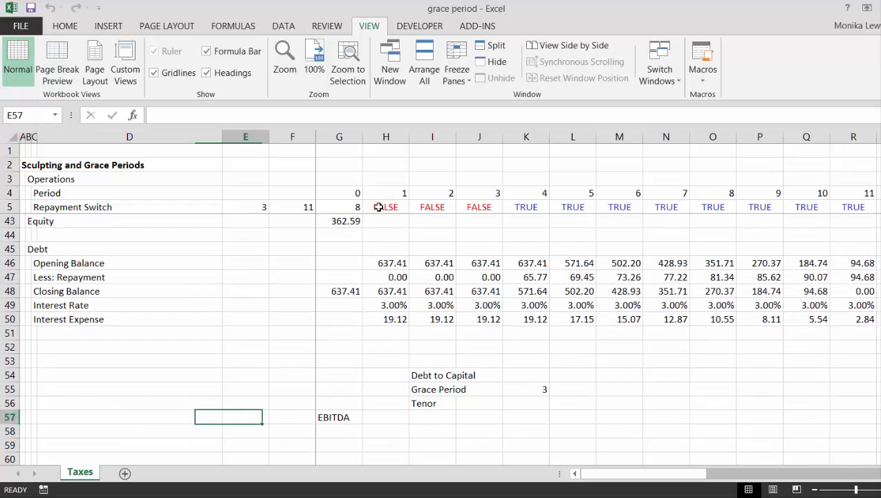
{"action": "key", "text": "Down"}
{"action": "type", "text": "120"}
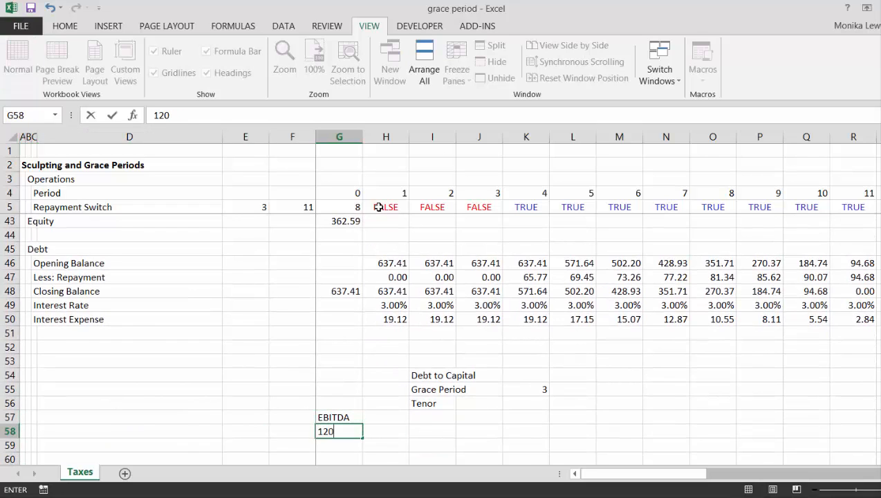
{"action": "key", "text": "Return"}
- Enter =G58-5 in G59 so the second EBITDA value is 5 lower than the first
{"action": "type", "text": "="}
{"action": "key", "text": "Up"}
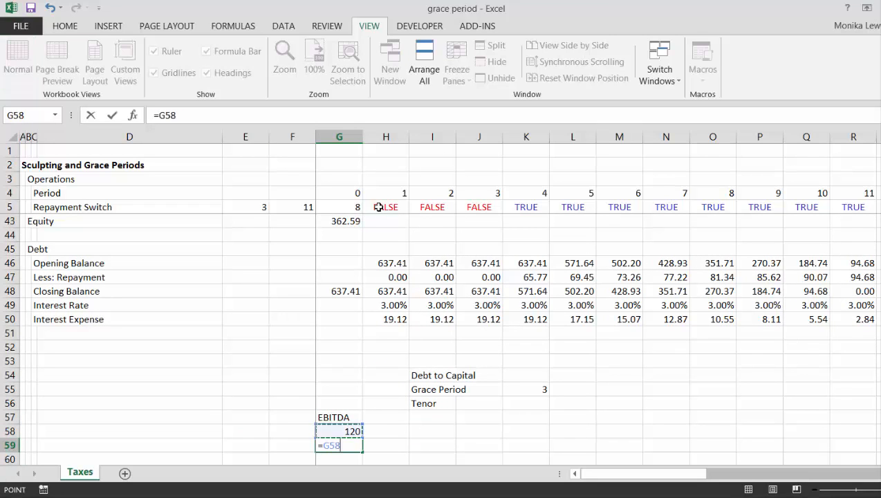
{"action": "type", "text": "-1"}
{"action": "type", "text": "5"}
{"action": "key", "text": "Return"}
- Fill the G59 EBITDA formula down through G67
{"action": "key", "text": "Up"}
{"action": "key", "text": "shift+Down"}
{"action": "key", "text": "shift+Down"}
{"action": "key", "text": "shift+Down"}
{"action": "key", "text": "shift+Down"}
{"action": "key", "text": "shift+Down"}
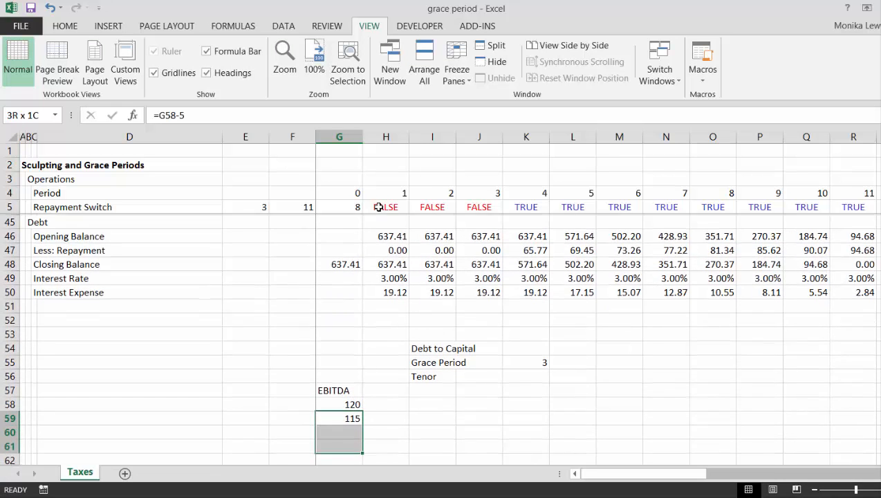
{"action": "key", "text": "shift+Down"}
{"action": "key", "text": "shift+Down"}
{"action": "key", "text": "shift+Down"}
{"action": "key", "text": "ctrl+d"}
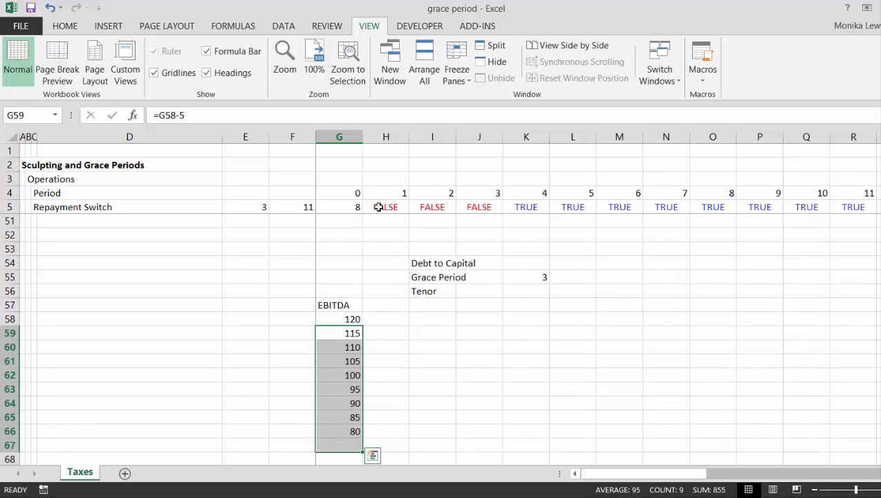
- Remove the EBITDA heading from G57 and enter EBITDA in F59 as the label beside the list of values
{"action": "key", "text": "Up"}
{"action": "key", "text": "Up"}
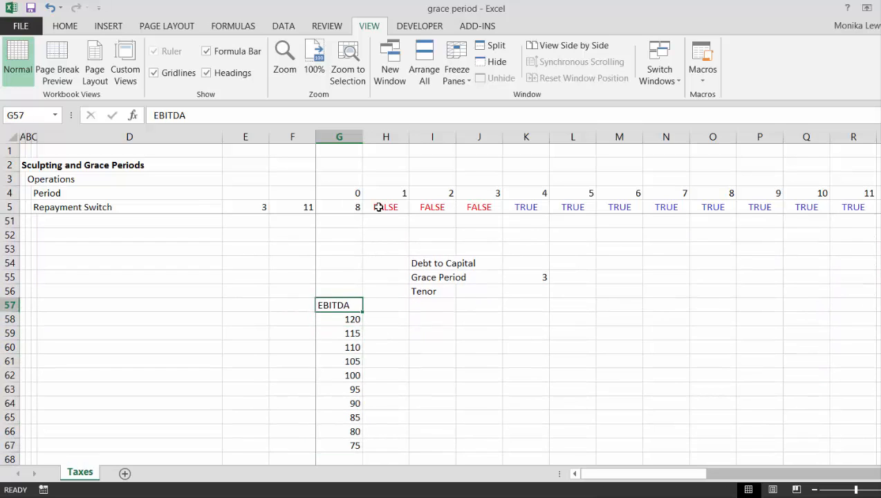
{"action": "key", "text": "Right"}
{"action": "key", "text": "Left"}
{"action": "key", "text": "Delete"}
{"action": "key", "text": "Down"}
{"action": "key", "text": "Down"}
{"action": "key", "text": "Left"}
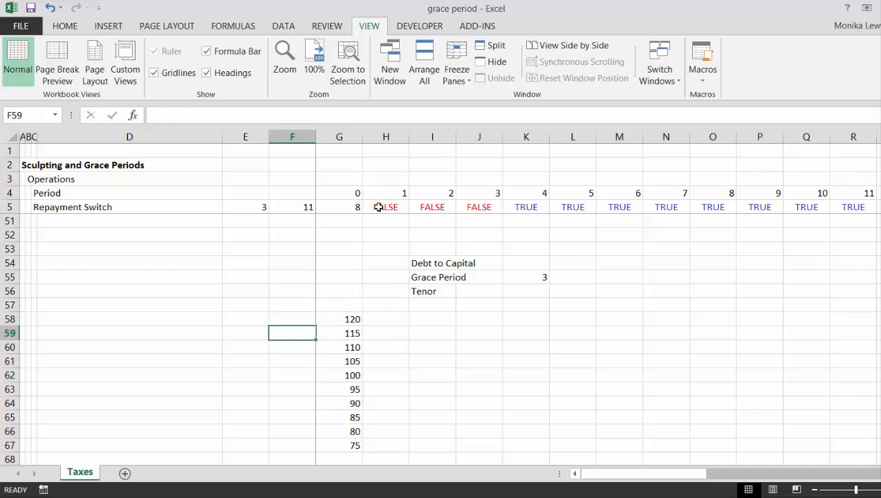
{"action": "type", "text": "E"}
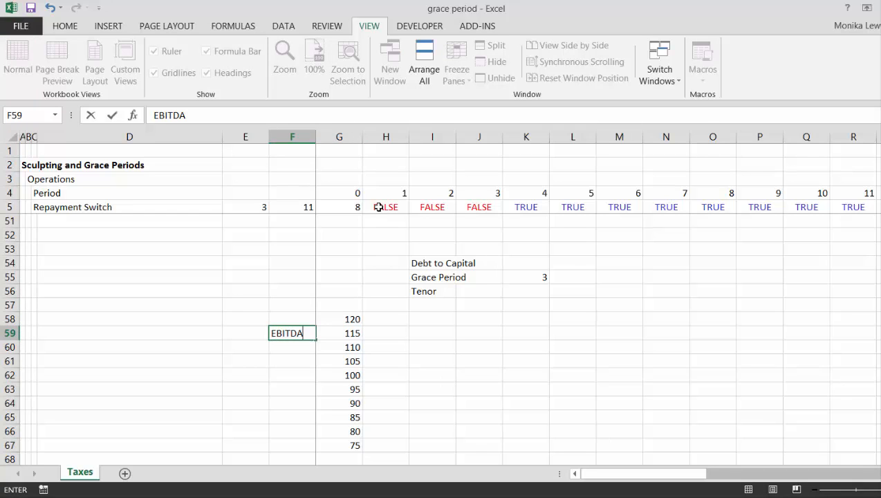
{"action": "type", "text": "BITDA"}
{"action": "key", "text": "Return"}
{"action": "key", "text": "Up"}
{"action": "key", "text": "Up"}
{"action": "key", "text": "Up"}
{"action": "key", "text": "Right"}
{"action": "key", "text": "Right"}
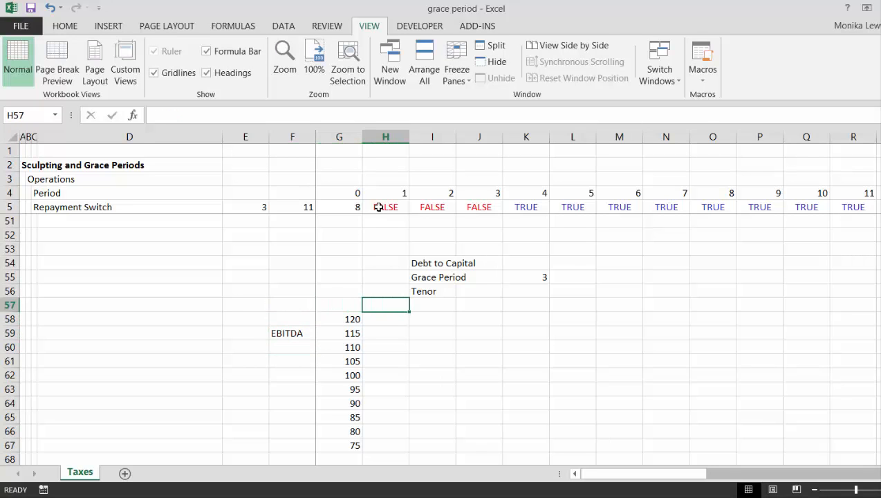
{"action": "type", "text": "="}
{"action": "key", "text": "Up"}
{"action": "key", "text": "Up"}
{"action": "key", "text": "Up"}
{"action": "key", "text": "Up"}
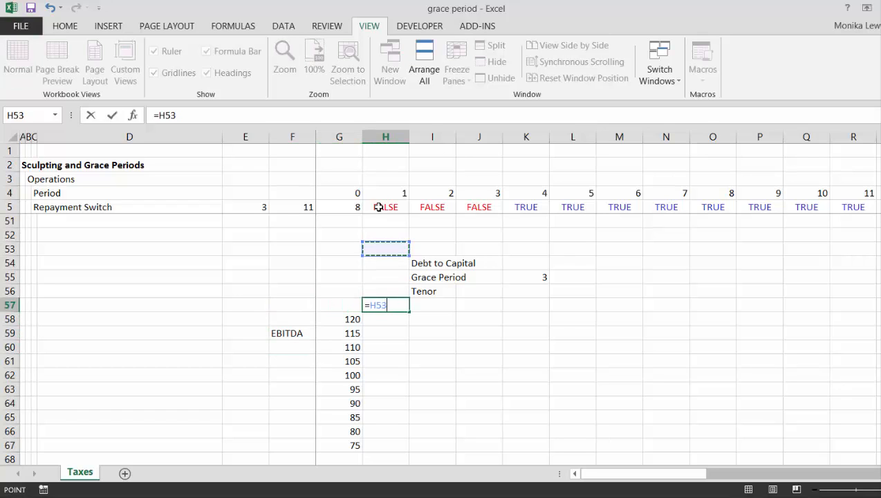
{"action": "key", "text": "Down"}
{"action": "key", "text": "Down"}
{"action": "key", "text": "Return"}
{"action": "key", "text": "ctrl+z"}
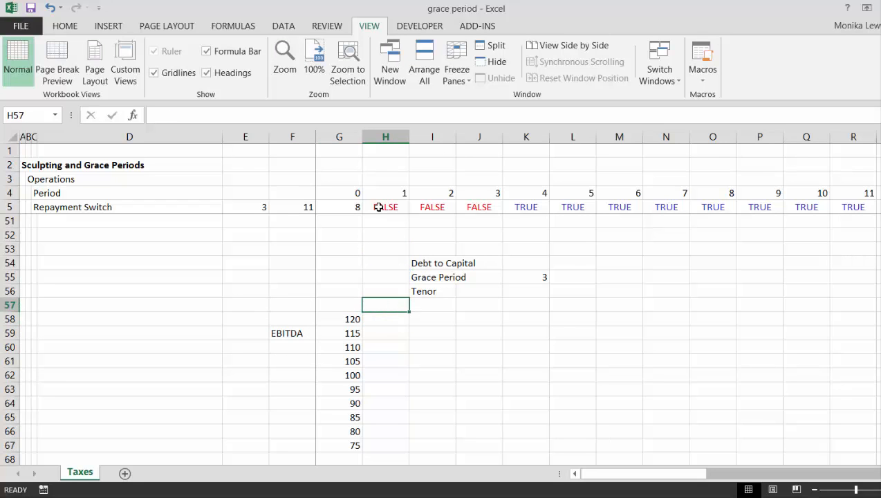
- Enter the tenor cases 7, 10, 15, 20 and 25 across H57:L57 under the Tenor label
{"action": "type", "text": "7"}
{"action": "key", "text": "Return"}
{"action": "key", "text": "Up"}
{"action": "key", "text": "Right"}
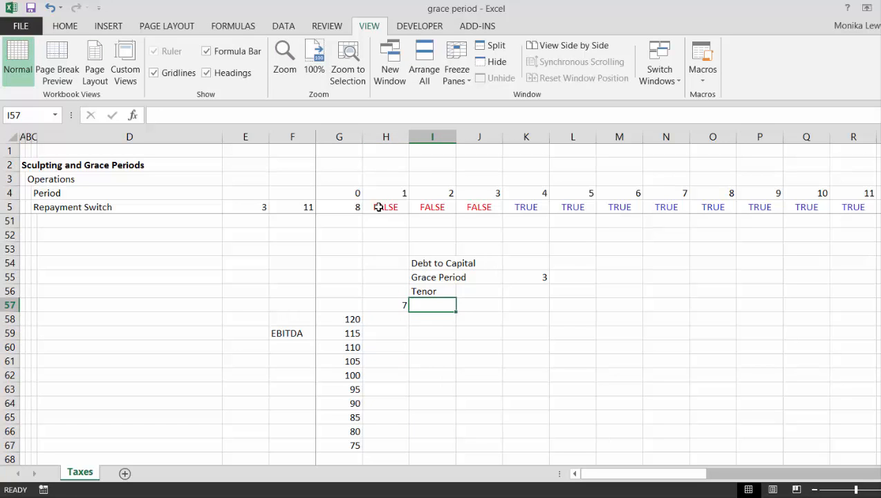
{"action": "type", "text": "10"}
{"action": "key", "text": "Return"}
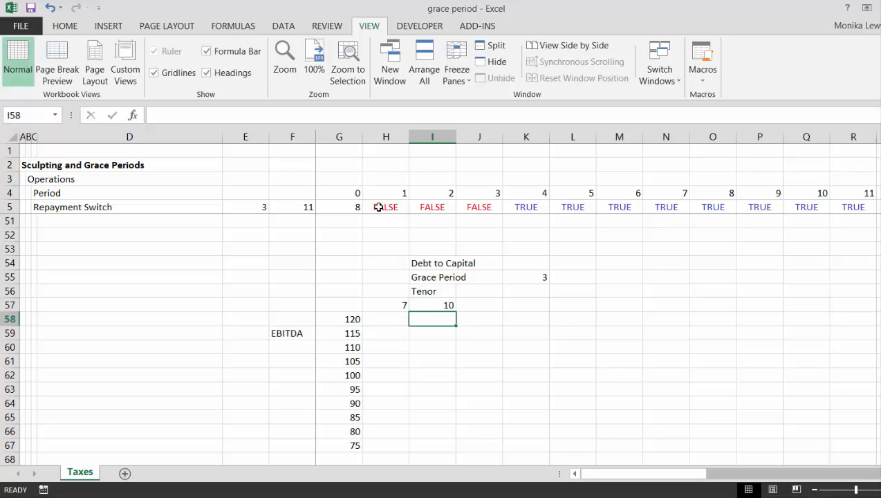
{"action": "key", "text": "Up"}
{"action": "key", "text": "Right"}
{"action": "type", "text": "15"}
{"action": "key", "text": "Return"}
{"action": "key", "text": "Up"}
{"action": "key", "text": "Right"}
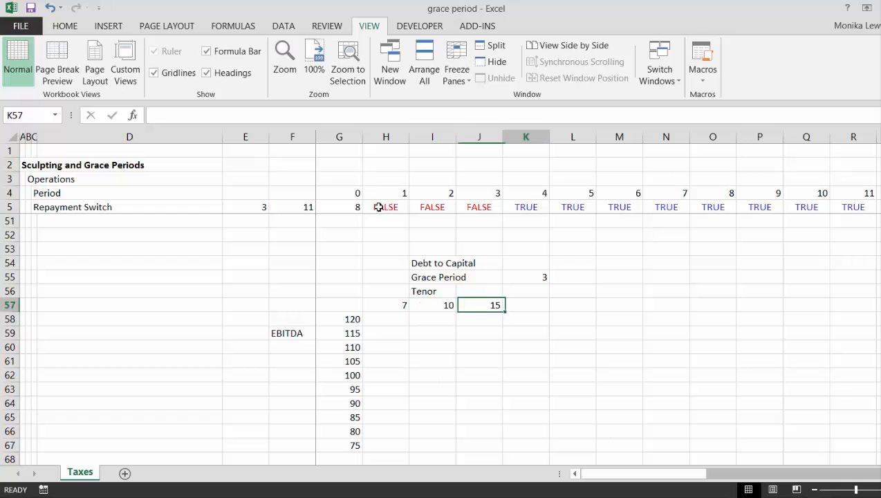
{"action": "type", "text": "20"}
{"action": "key", "text": "Return"}
{"action": "key", "text": "Up"}
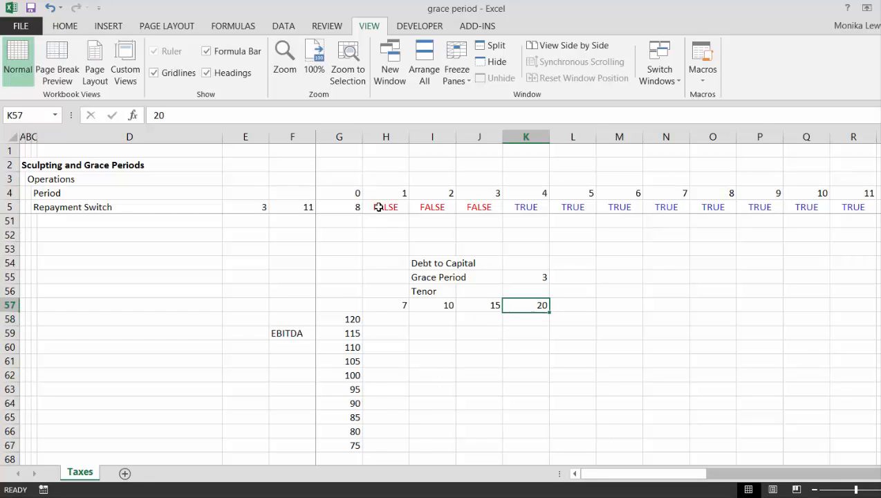
{"action": "key", "text": "Right"}
{"action": "type", "text": "25"}
{"action": "key", "text": "Return"}
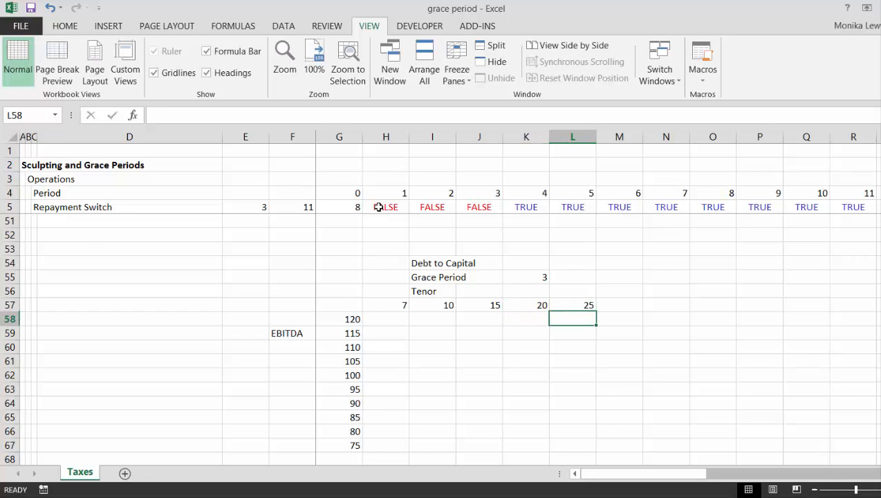
- Insert three blank rows at row 52, between the debt schedule and the EBITDA and tenor table
{"action": "key", "text": "Left"}
{"action": "key", "text": "Up"}
{"action": "key", "text": "Left"}
{"action": "key", "text": "Left"}
{"action": "key", "text": "Left"}
{"action": "key", "text": "Left"}
{"action": "key", "text": "Up"}
{"action": "key", "text": "Up"}
{"action": "key", "text": "Up"}
{"action": "key", "text": "Up"}
{"action": "key", "text": "Up"}
{"action": "key", "text": "Up"}
{"action": "key", "text": "Up"}
{"action": "key", "text": "Up"}
{"action": "key", "text": "Up"}
{"action": "key", "text": "Up"}
{"action": "key", "text": "Up"}
{"action": "key", "text": "Up"}
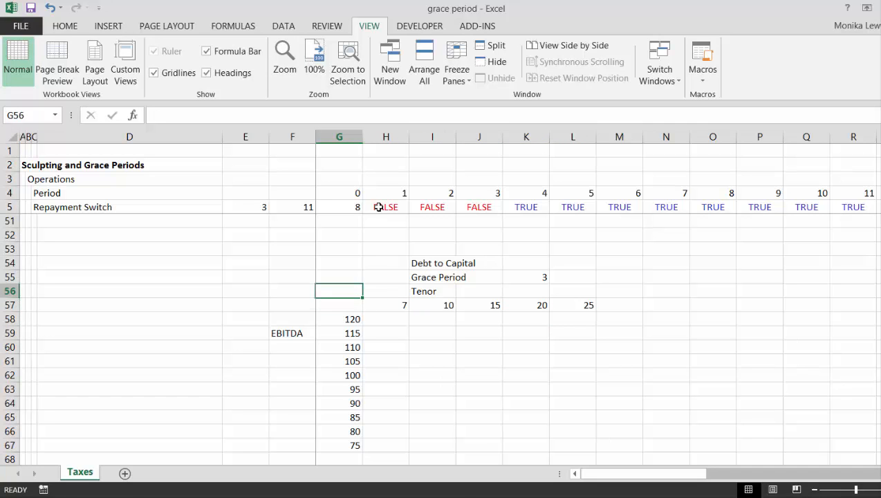
{"action": "key", "text": "Down"}
{"action": "key", "text": "Down"}
{"action": "key", "text": "Down"}
{"action": "key", "text": "Down"}
{"action": "key", "text": "Down"}
{"action": "key", "text": "Down"}
{"action": "key", "text": "Down"}
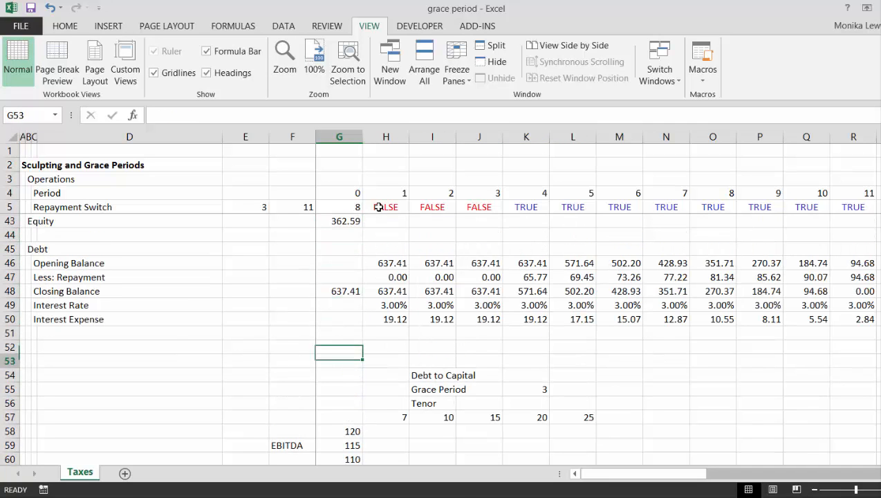
{"action": "key", "text": "shift+space"}
{"action": "key", "text": "ctrl+shift+plus"}
{"action": "key", "text": "ctrl+shift+plus"}
{"action": "key", "text": "ctrl+shift+plus"}
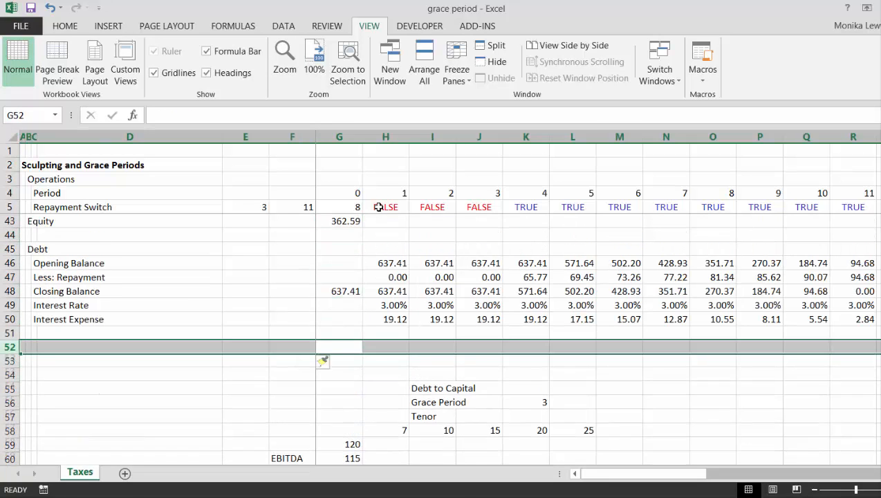
- Enter the section heading Equity Return in A52 and the row label Equity Cash Flow in B53
{"action": "key", "text": "Left"}
{"action": "key", "text": "Left"}
{"action": "key", "text": "Left"}
{"action": "key", "text": "Left"}
{"action": "key", "text": "Left"}
{"action": "key", "text": "Left"}
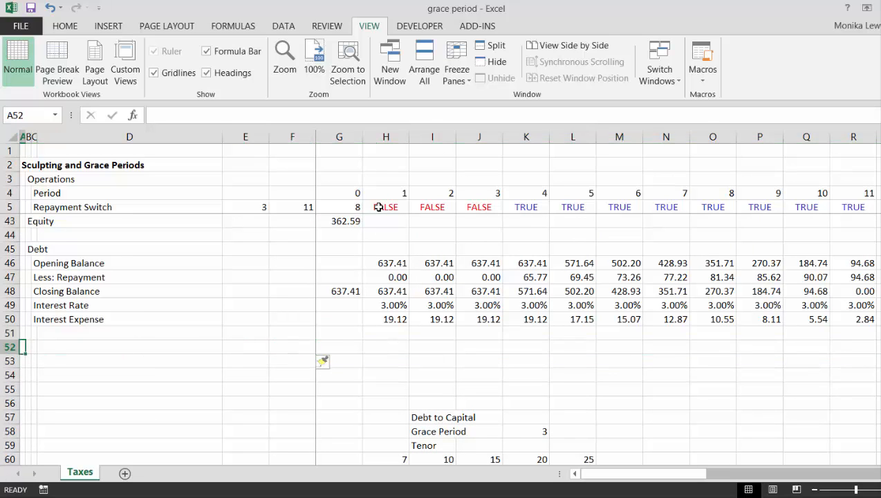
{"action": "type", "text": "Equity"}
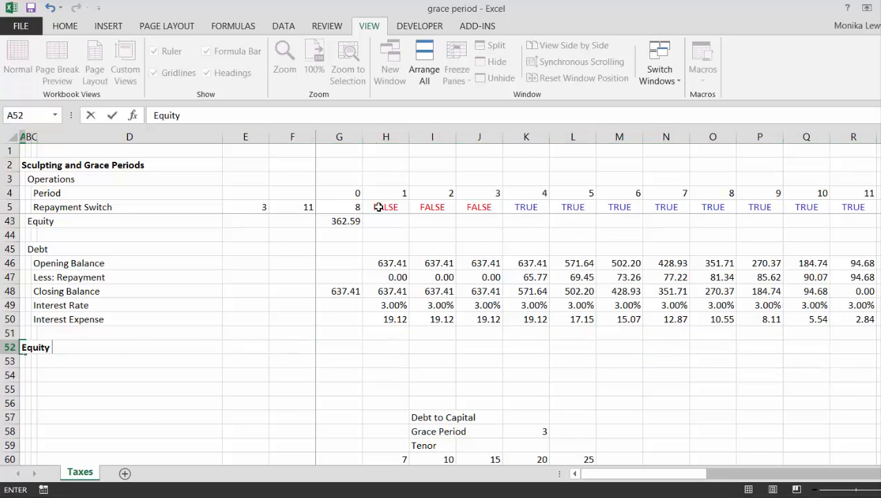
{"action": "type", "text": " Return"}
{"action": "key", "text": "Return"}
{"action": "key", "text": "Right"}
{"action": "type", "text": "E"}
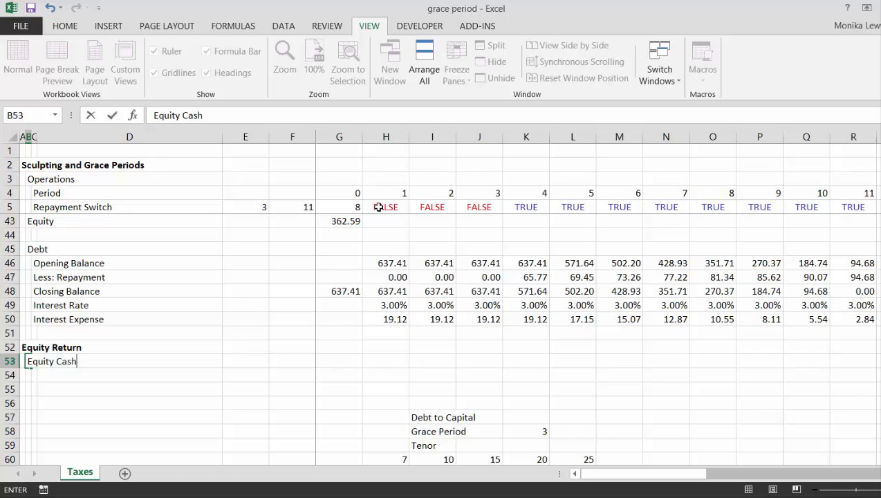
{"action": "key", "text": "Return"}
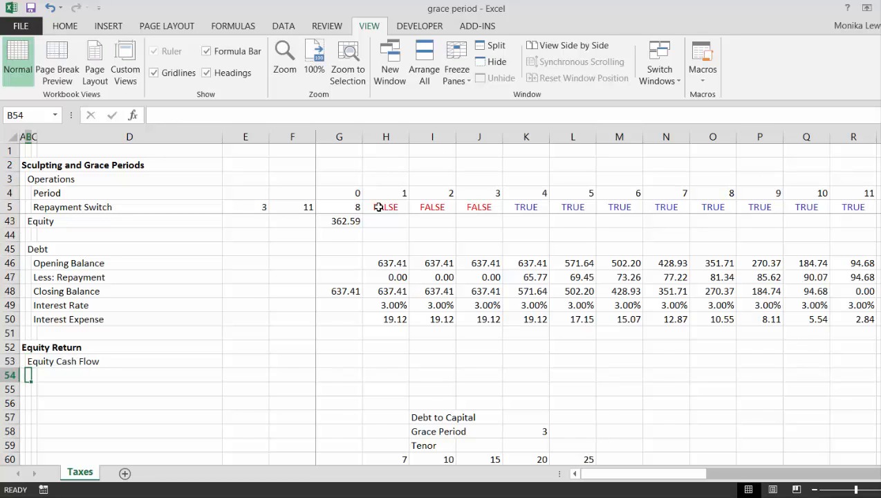
- Enter =-G43 in G53 so the period 0 Equity Cash Flow is the negative of the equity investment
{"action": "key", "text": "Up"}
{"action": "key", "text": "Right"}
{"action": "key", "text": "Right"}
{"action": "key", "text": "Right"}
{"action": "key", "text": "Right"}
{"action": "key", "text": "Right"}
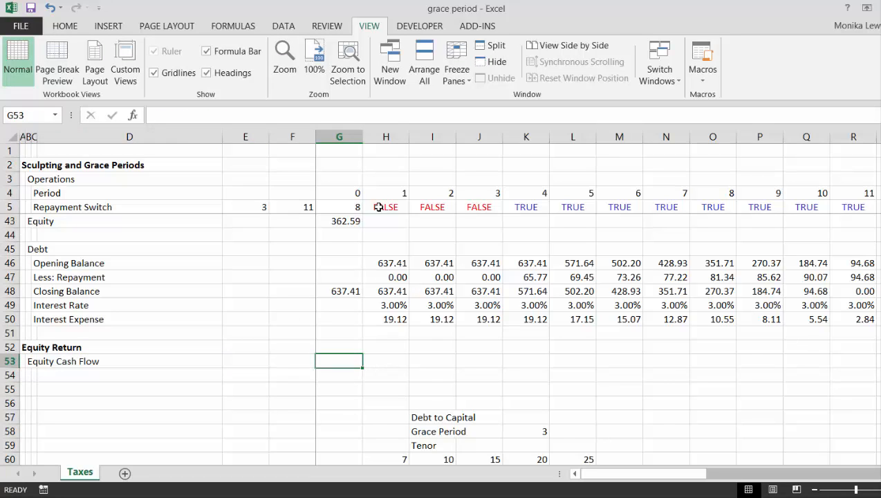
{"action": "type", "text": "=-"}
{"action": "key", "text": "Up"}
{"action": "key", "text": "Up"}
{"action": "key", "text": "Up"}
{"action": "key", "text": "Up"}
{"action": "key", "text": "Up"}
{"action": "key", "text": "Up"}
{"action": "key", "text": "Up"}
{"action": "key", "text": "Up"}
{"action": "key", "text": "Up"}
{"action": "key", "text": "Up"}
{"action": "key", "text": "Up"}
{"action": "key", "text": "Up"}
{"action": "key", "text": "Up"}
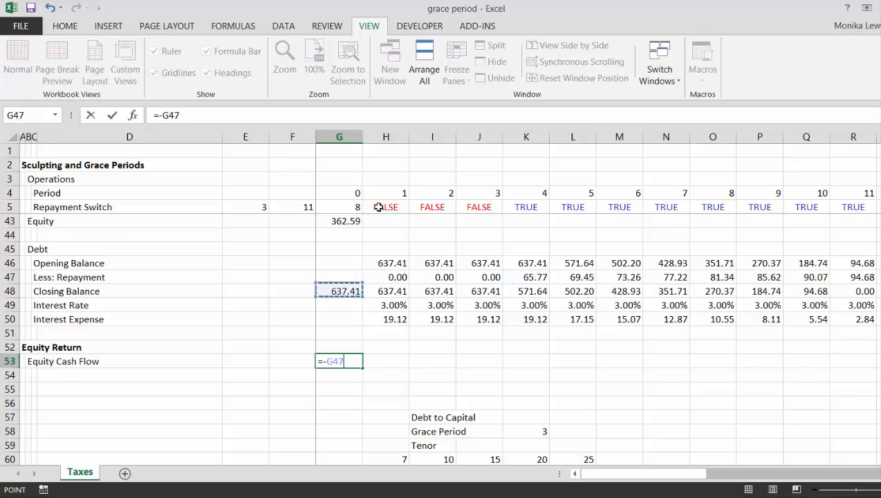
{"action": "key", "text": "Down"}
{"action": "key", "text": "Down"}
{"action": "key", "text": "Down"}
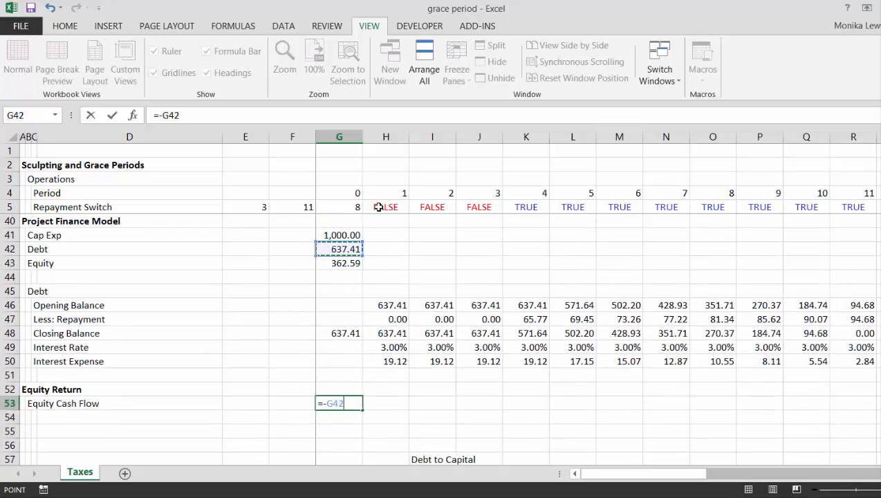
{"action": "key", "text": "Return"}
- Enter =H8-H47-H50 in H53 so Equity Cash Flow is EBITDA less repayment and interest, and fill it right across the remaining periods
{"action": "key", "text": "Up"}
{"action": "key", "text": "Right"}
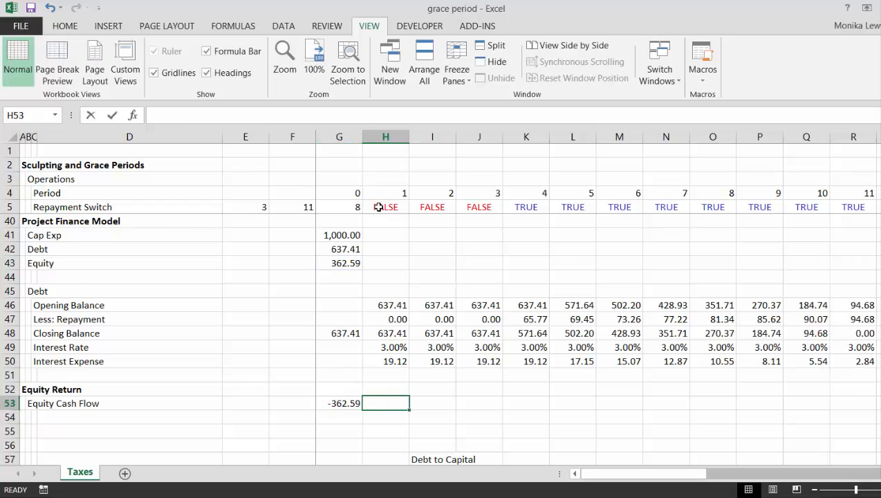
{"action": "type", "text": "="}
{"action": "key", "text": "Up"}
{"action": "key", "text": "Up"}
{"action": "key", "text": "Up"}
{"action": "key", "text": "Up"}
{"action": "key", "text": "Up"}
{"action": "key", "text": "Up"}
{"action": "key", "text": "Up"}
{"action": "key", "text": "Up"}
{"action": "key", "text": "Up"}
{"action": "key", "text": "Up"}
{"action": "key", "text": "Up"}
{"action": "key", "text": "Up"}
{"action": "key", "text": "Up"}
{"action": "key", "text": "Up"}
{"action": "key", "text": "Up"}
{"action": "key", "text": "Up"}
{"action": "key", "text": "Up"}
{"action": "key", "text": "Up"}
{"action": "key", "text": "Up"}
{"action": "key", "text": "Up"}
{"action": "key", "text": "Up"}
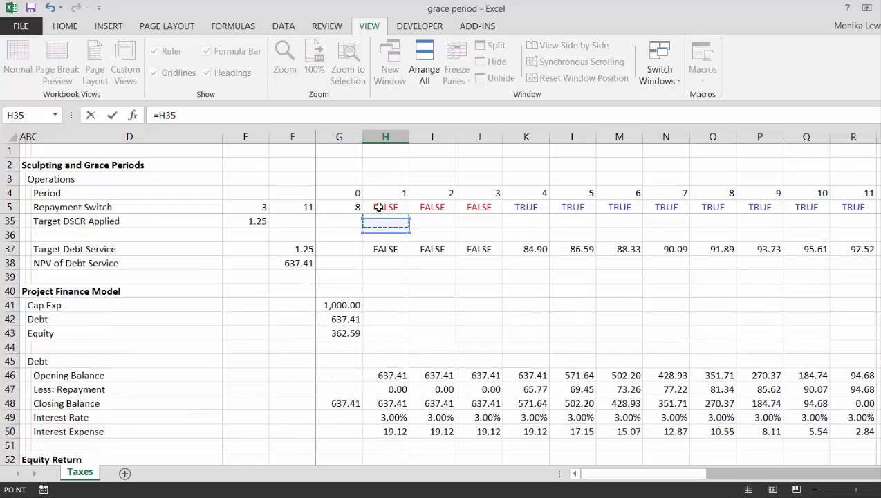
{"action": "key", "text": "Up"}
{"action": "key", "text": "Up"}
{"action": "key", "text": "Up"}
{"action": "key", "text": "Up"}
{"action": "key", "text": "Up"}
{"action": "key", "text": "Up"}
{"action": "key", "text": "Up"}
{"action": "key", "text": "Up"}
{"action": "key", "text": "Up"}
{"action": "key", "text": "Up"}
{"action": "key", "text": "Up"}
{"action": "key", "text": "Up"}
{"action": "key", "text": "Up"}
{"action": "key", "text": "Up"}
{"action": "key", "text": "Up"}
{"action": "key", "text": "Up"}
{"action": "key", "text": "Up"}
{"action": "key", "text": "Up"}
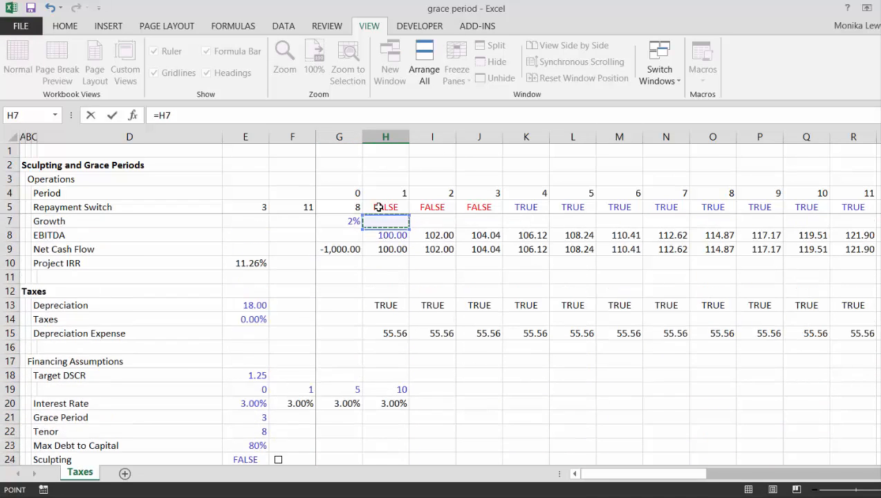
{"action": "key", "text": "Down"}
{"action": "key", "text": "Down"}
{"action": "key", "text": "Down"}
{"action": "key", "text": "Down"}
{"action": "key", "text": "Down"}
{"action": "key", "text": "Down"}
{"action": "key", "text": "Down"}
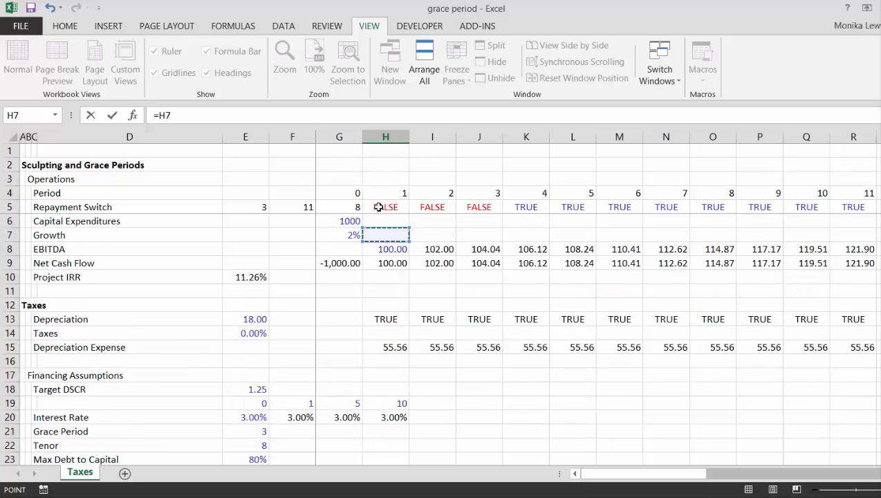
{"action": "type", "text": "-"}
{"action": "key", "text": "Down"}
{"action": "key", "text": "Down"}
{"action": "key", "text": "Down"}
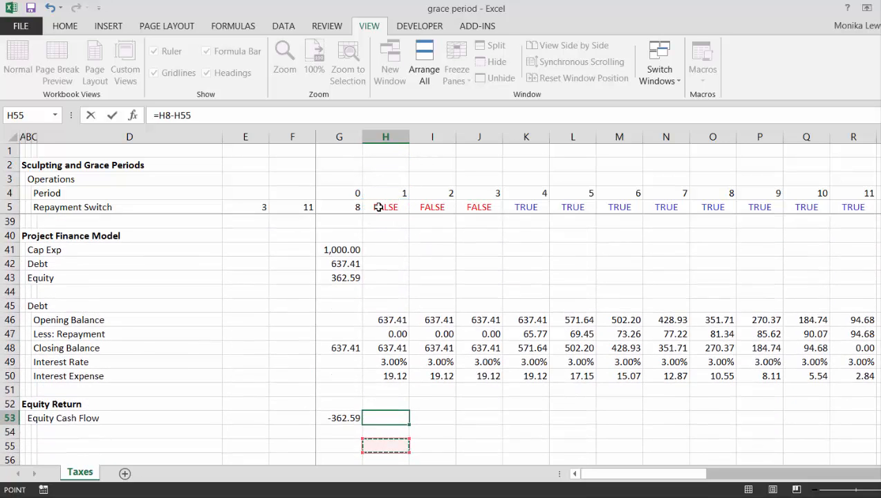
{"action": "key", "text": "Up"}
{"action": "key", "text": "Up"}
{"action": "key", "text": "Up"}
{"action": "key", "text": "Up"}
{"action": "key", "text": "Up"}
{"action": "key", "text": "Up"}
{"action": "key", "text": "Up"}
{"action": "key", "text": "Up"}
{"action": "key", "text": "Up"}
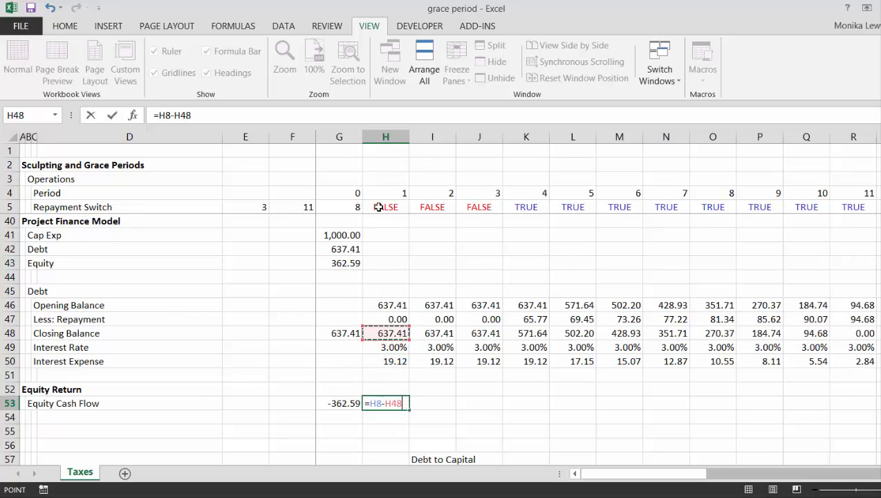
{"action": "type", "text": "-"}
{"action": "key", "text": "Up"}
{"action": "key", "text": "Up"}
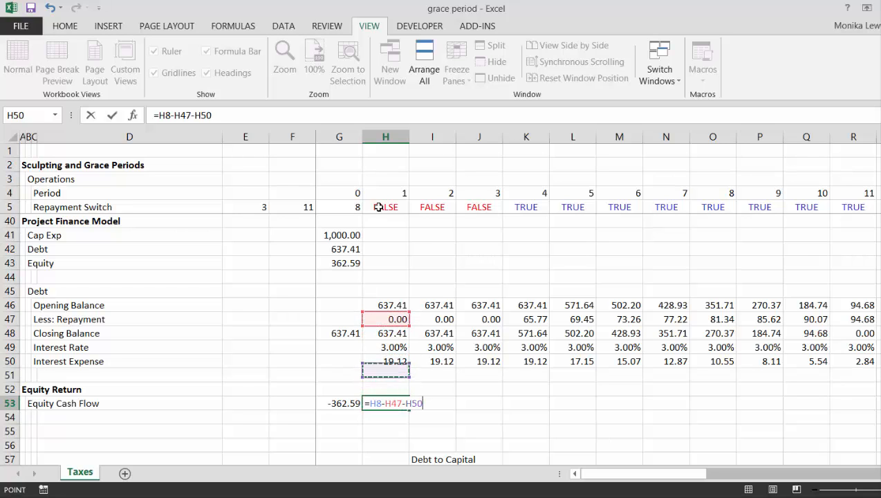
{"action": "key", "text": "Return"}
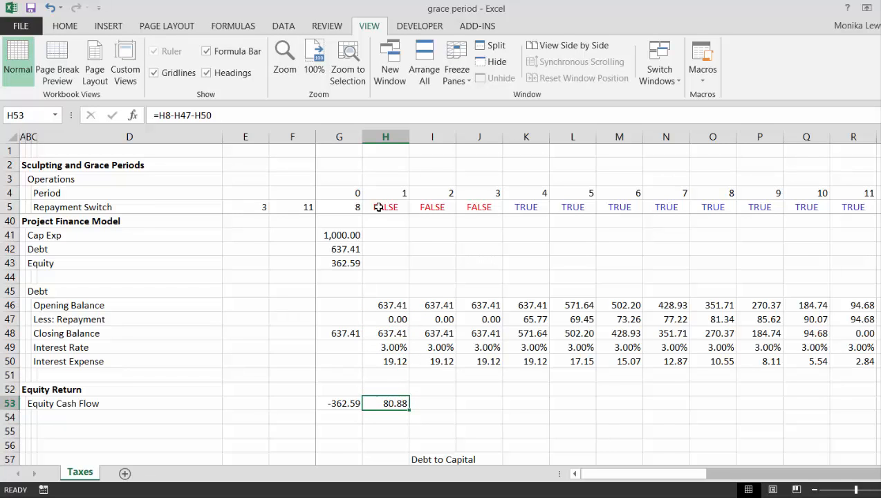
{"action": "key", "text": "ctrl+shift+r"}
- Label B54 Equity IRR and enter =IRR(53:53) in E54, formatted as a percentage with two decimals
{"action": "key", "text": "Left"}
{"action": "key", "text": "Down"}
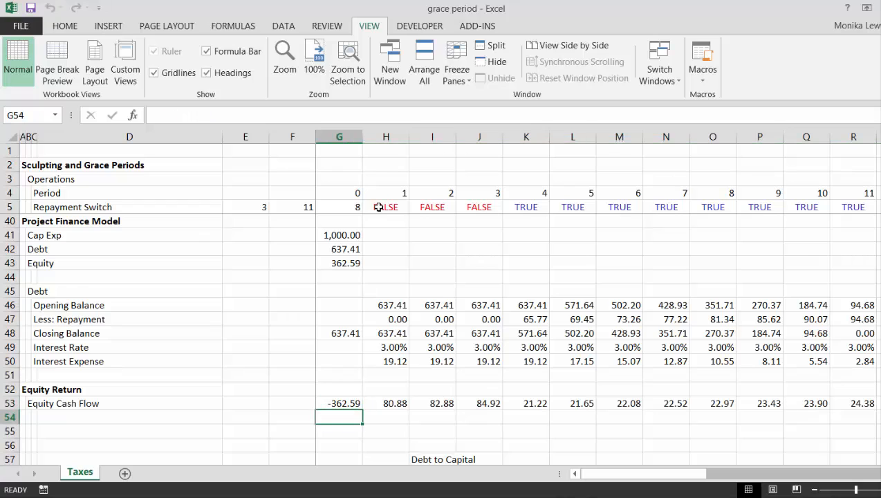
{"action": "key", "text": "Left"}
{"action": "key", "text": "Left"}
{"action": "key", "text": "Left"}
{"action": "key", "text": "Left"}
{"action": "key", "text": "Left"}
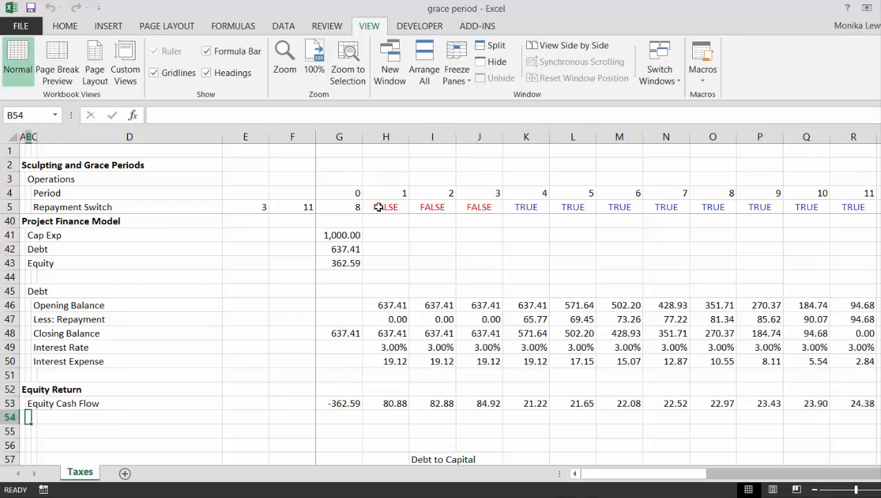
{"action": "type", "text": "Equity"}
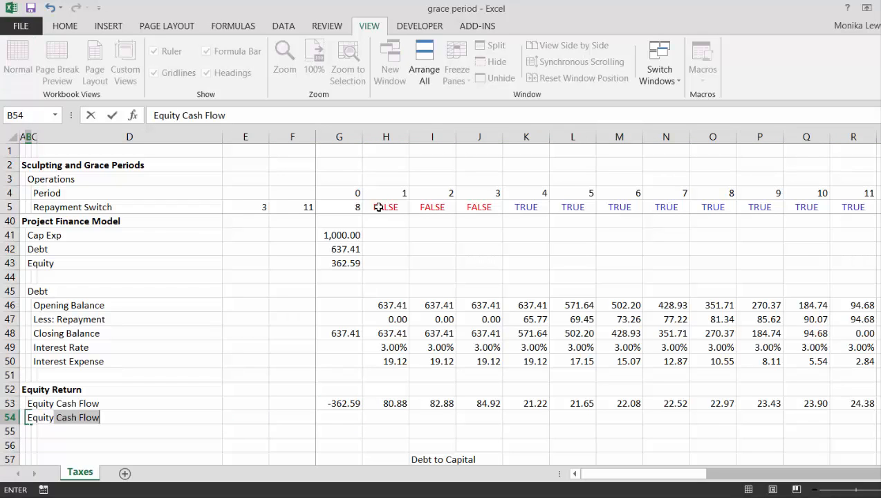
{"action": "type", "text": " IRR"}
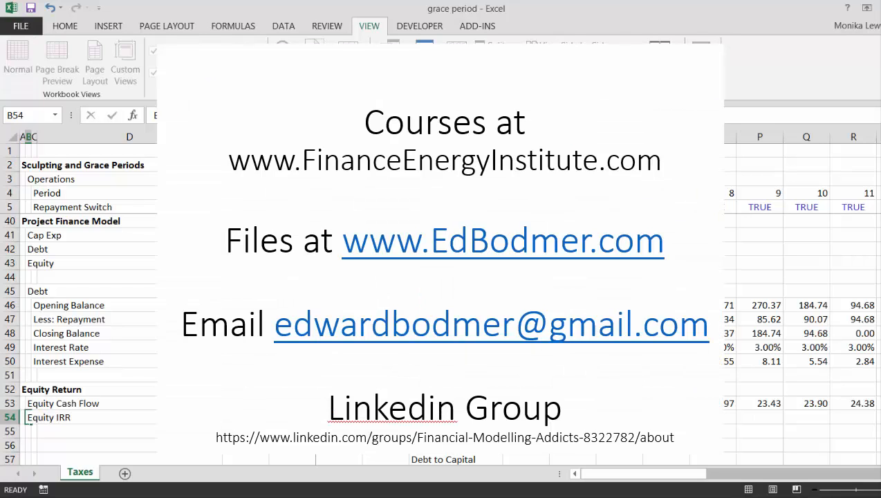
{"action": "key", "text": "Tab"}
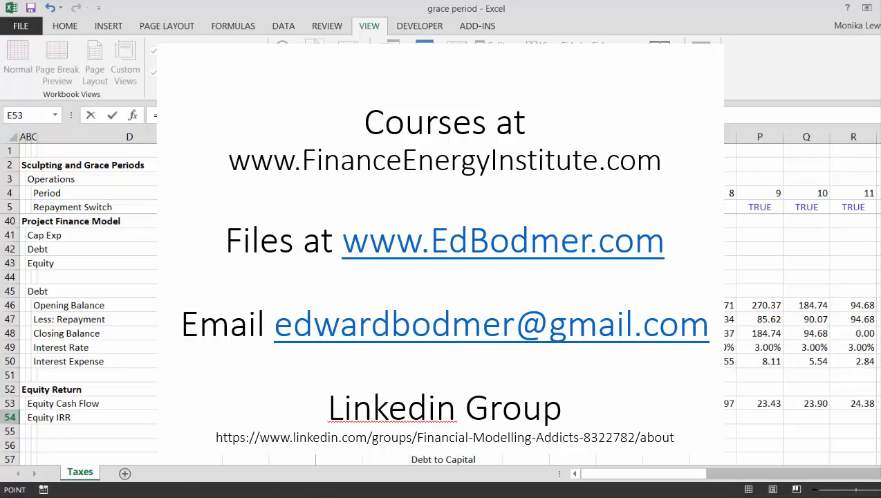
{"action": "key", "text": "shift+space"}
{"action": "key", "text": "Return"}
{"action": "key", "text": "Up"}
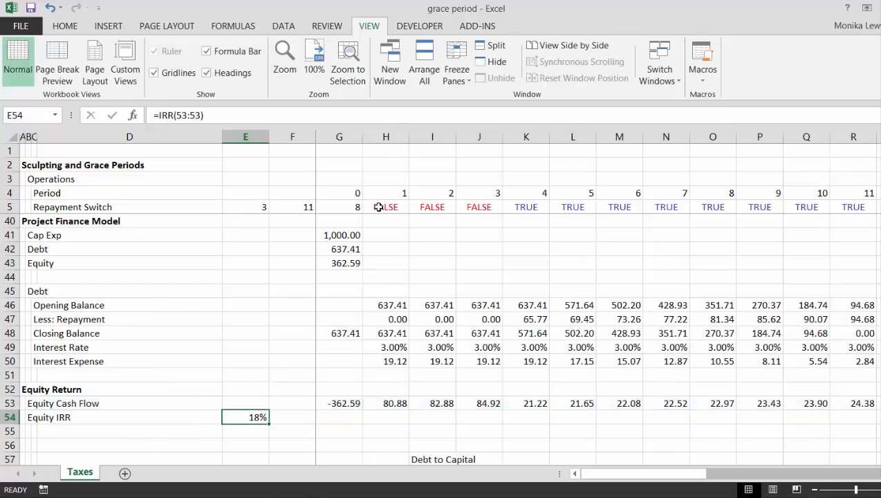
- Link the sensitivity table's corner cell G60 to the Equity IRR with =E54
{"action": "key", "text": "Down"}
{"action": "key", "text": "Down"}
{"action": "key", "text": "Down"}
{"action": "key", "text": "Down"}
{"action": "key", "text": "Down"}
{"action": "key", "text": "Down"}
{"action": "key", "text": "Down"}
{"action": "key", "text": "Down"}
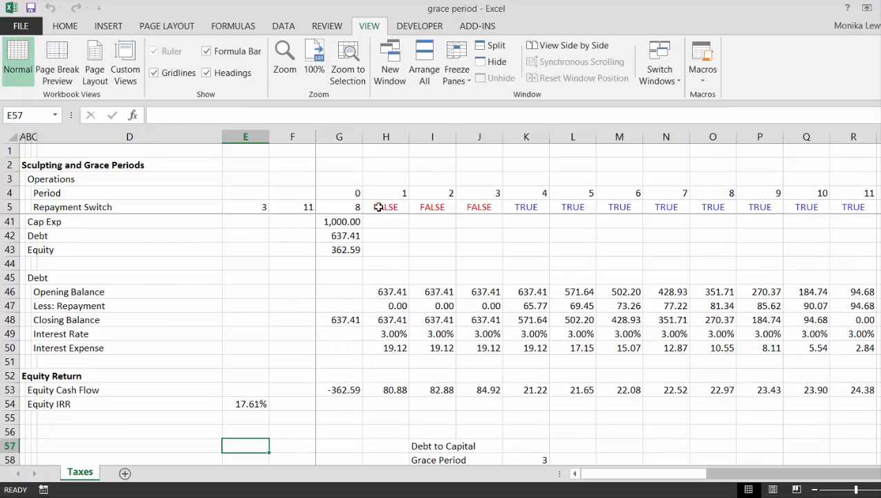
{"action": "key", "text": "Down"}
{"action": "key", "text": "Up"}
{"action": "key", "text": "Up"}
{"action": "key", "text": "Up"}
{"action": "key", "text": "Right"}
{"action": "key", "text": "Right"}
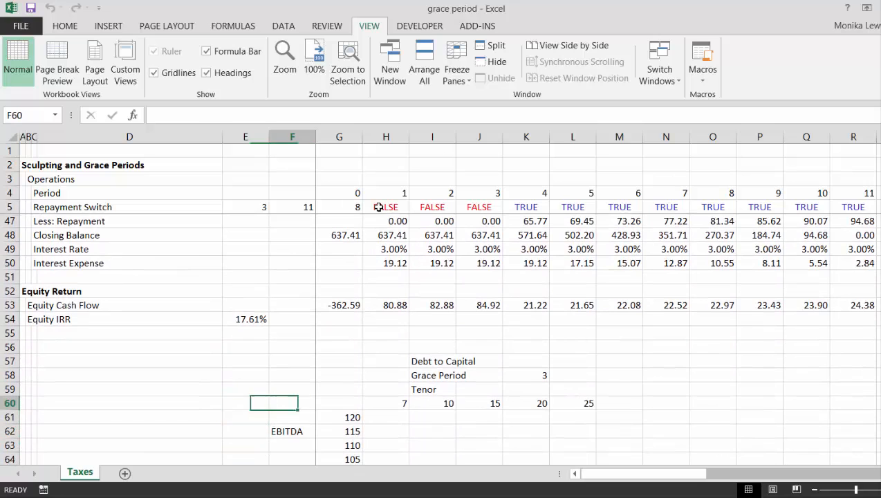
{"action": "type", "text": "="}
{"action": "key", "text": "Up"}
{"action": "key", "text": "Up"}
{"action": "key", "text": "Up"}
{"action": "key", "text": "Up"}
{"action": "key", "text": "Up"}
{"action": "key", "text": "Up"}
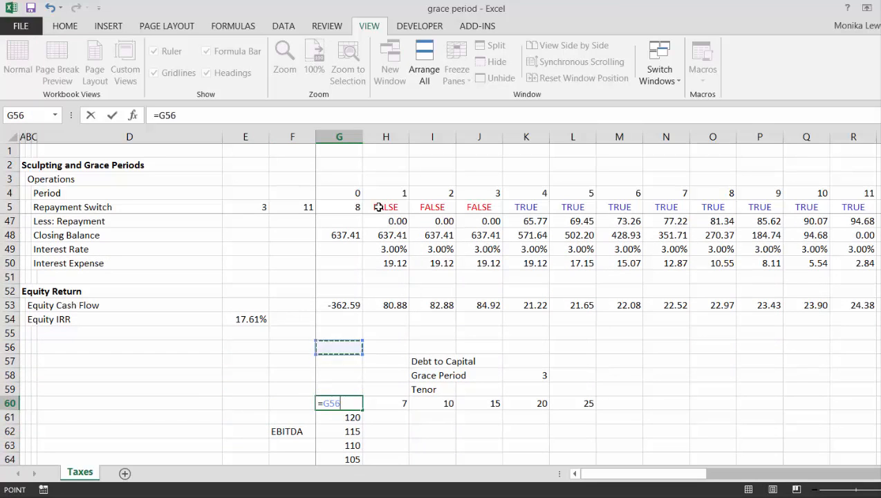
{"action": "key", "text": "Left"}
{"action": "key", "text": "Left"}
{"action": "key", "text": "Return"}
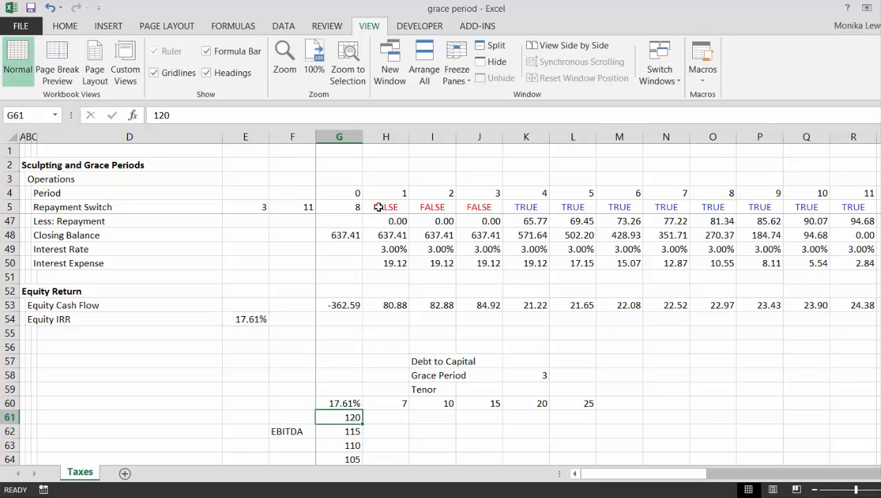
- Insert a blank row at row 60, between the Tenor label and the row of tenor cases
{"action": "key", "text": "Down"}
{"action": "key", "text": "Down"}
{"action": "key", "text": "Down"}
{"action": "key", "text": "Down"}
{"action": "key", "text": "Down"}
{"action": "key", "text": "Down"}
{"action": "key", "text": "Down"}
{"action": "key", "text": "Down"}
{"action": "key", "text": "Down"}
{"action": "key", "text": "Up"}
{"action": "key", "text": "Up"}
{"action": "key", "text": "Up"}
{"action": "key", "text": "Up"}
{"action": "key", "text": "Up"}
{"action": "key", "text": "Up"}
{"action": "key", "text": "Up"}
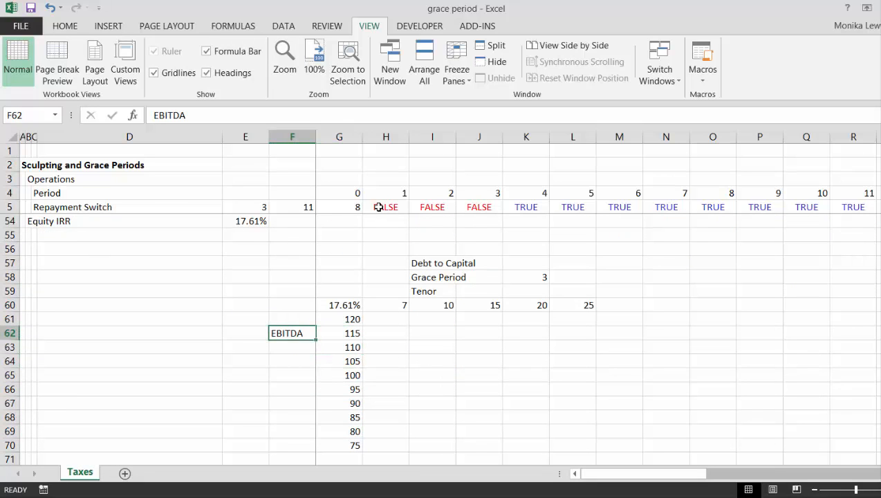
{"action": "key", "text": "Up"}
{"action": "key", "text": "Up"}
{"action": "key", "text": "shift+space"}
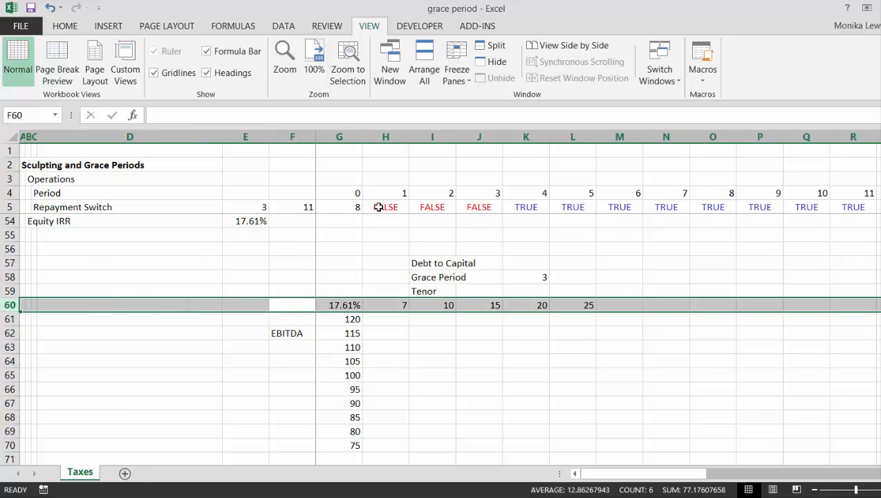
{"action": "key", "text": "ctrl+shift+plus"}
- Move the EBITDA label from F63 to E63
{"action": "key", "text": "Down"}
{"action": "key", "text": "Down"}
{"action": "key", "text": "Down"}
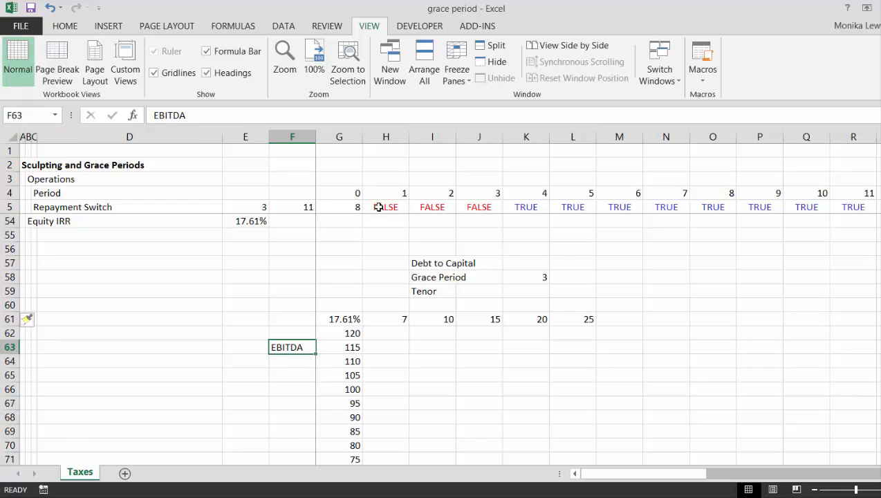
{"action": "key", "text": "ctrl+c"}
{"action": "key", "text": "Left"}
{"action": "key", "text": "Return"}
{"action": "key", "text": "Right"}
{"action": "key", "text": "Right"}
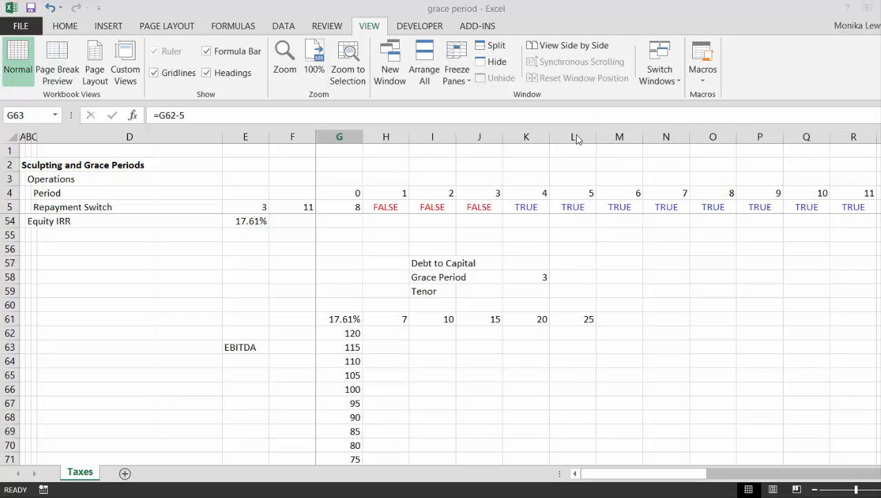
- Start a data table on G61:L71 with the Tenor assumption E22 as the row input cell
{"action": "left_click", "coordinate": [575, 137]}
{"action": "key", "text": "Up"}
{"action": "key", "text": "Up"}
{"action": "key", "text": "ctrl+shift+Right"}
{"action": "key", "text": "ctrl+shift+Down"}
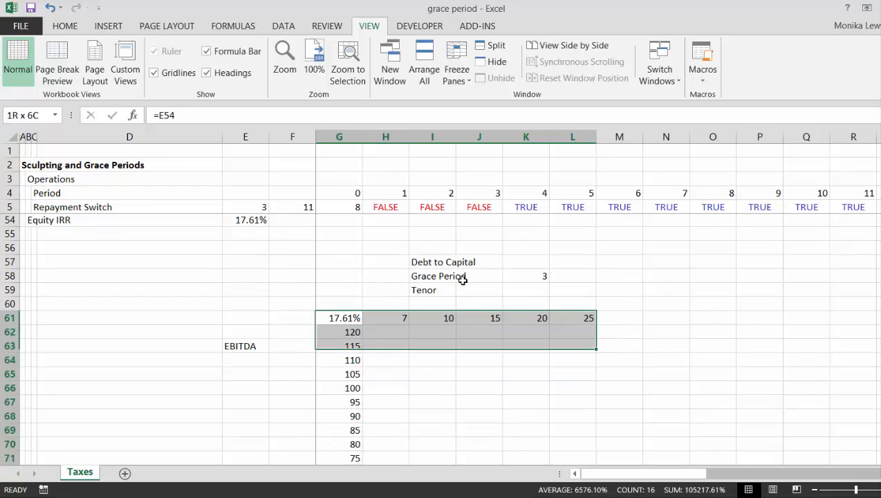
{"action": "key", "text": "alt"}
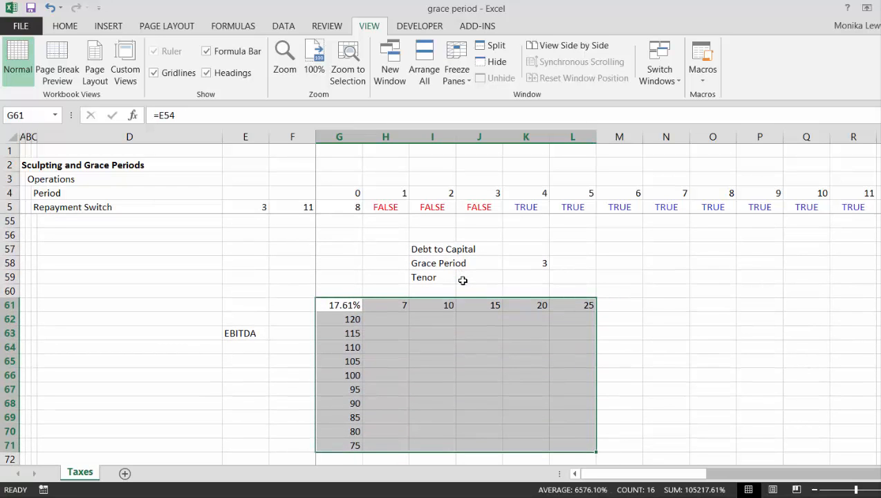
{"action": "key", "text": "d"}
{"action": "key", "text": "t"}
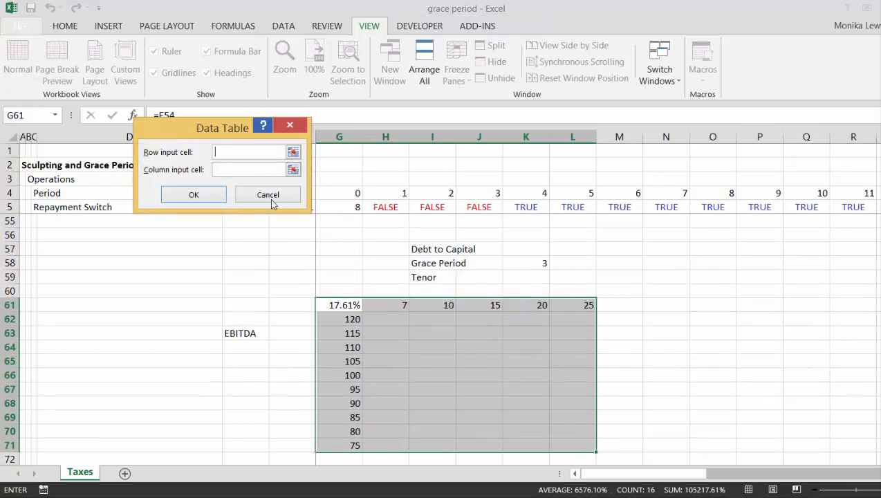
{"action": "left_click", "coordinate": [294, 152]}
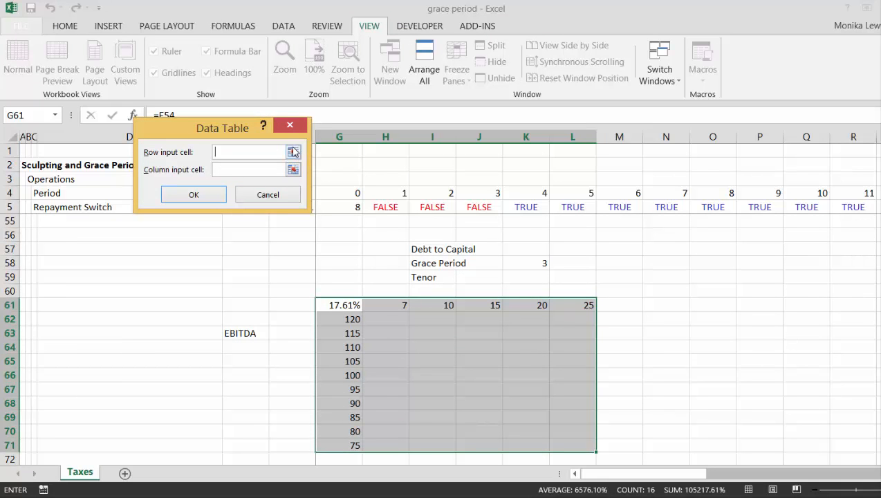
{"action": "key", "text": "Up"}
{"action": "key", "text": "Up"}
{"action": "key", "text": "Up"}
{"action": "key", "text": "Up"}
{"action": "key", "text": "Up"}
{"action": "key", "text": "Up"}
{"action": "key", "text": "Up"}
{"action": "key", "text": "Up"}
{"action": "key", "text": "Up"}
{"action": "key", "text": "Up"}
{"action": "key", "text": "Up"}
{"action": "key", "text": "Up"}
{"action": "key", "text": "Up"}
{"action": "key", "text": "Up"}
{"action": "key", "text": "Up"}
{"action": "key", "text": "Up"}
{"action": "key", "text": "Up"}
{"action": "key", "text": "Up"}
{"action": "key", "text": "Up"}
{"action": "key", "text": "Up"}
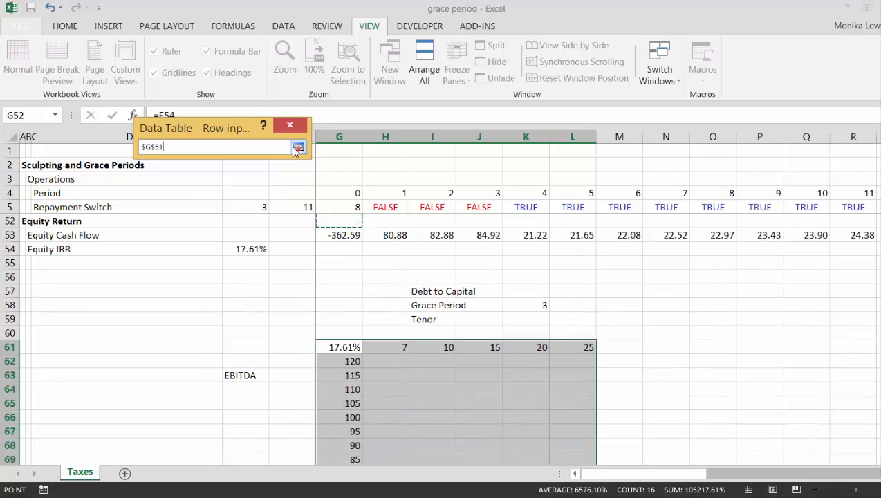
{"action": "key", "text": "Up"}
{"action": "key", "text": "Up"}
{"action": "key", "text": "Up"}
{"action": "key", "text": "Up"}
{"action": "key", "text": "Up"}
{"action": "key", "text": "Up"}
{"action": "key", "text": "Up"}
{"action": "key", "text": "Up"}
{"action": "key", "text": "Up"}
{"action": "key", "text": "Up"}
{"action": "key", "text": "Up"}
{"action": "key", "text": "Up"}
{"action": "key", "text": "Up"}
{"action": "key", "text": "Up"}
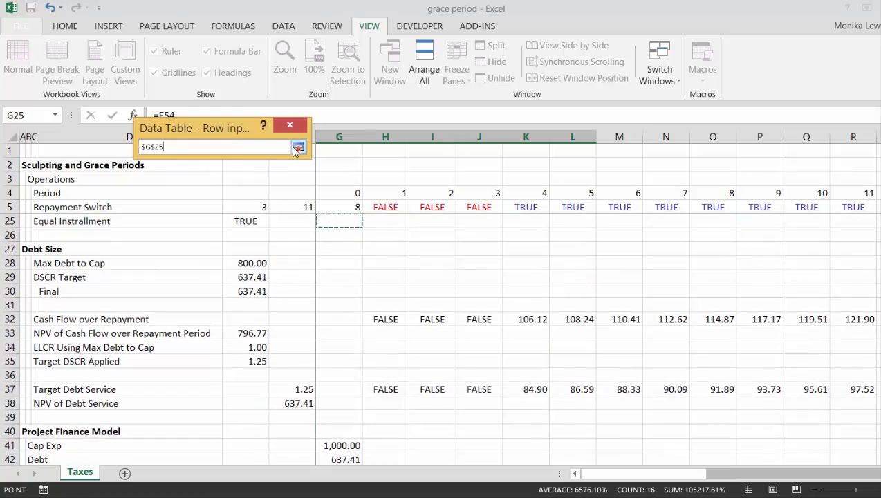
{"action": "key", "text": "Up"}
{"action": "key", "text": "Down"}
{"action": "key", "text": "Down"}
{"action": "key", "text": "Down"}
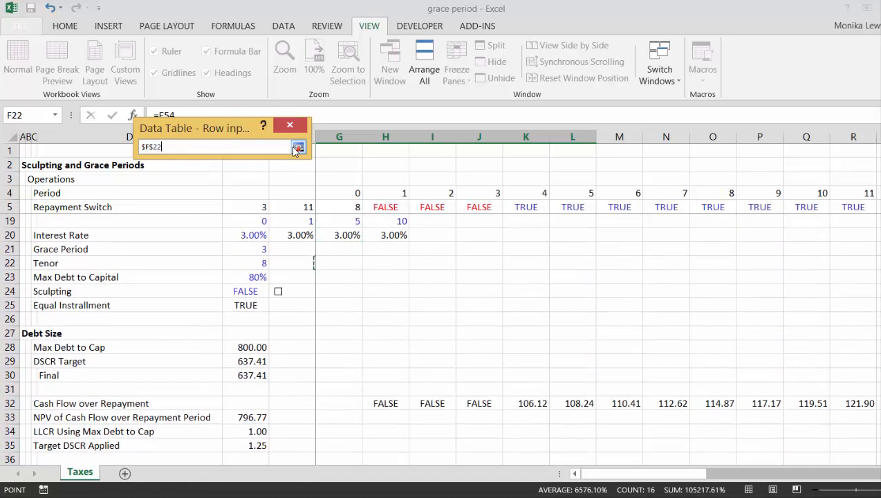
{"action": "key", "text": "Left"}
{"action": "key", "text": "Left"}
{"action": "left_click", "coordinate": [298, 148]}
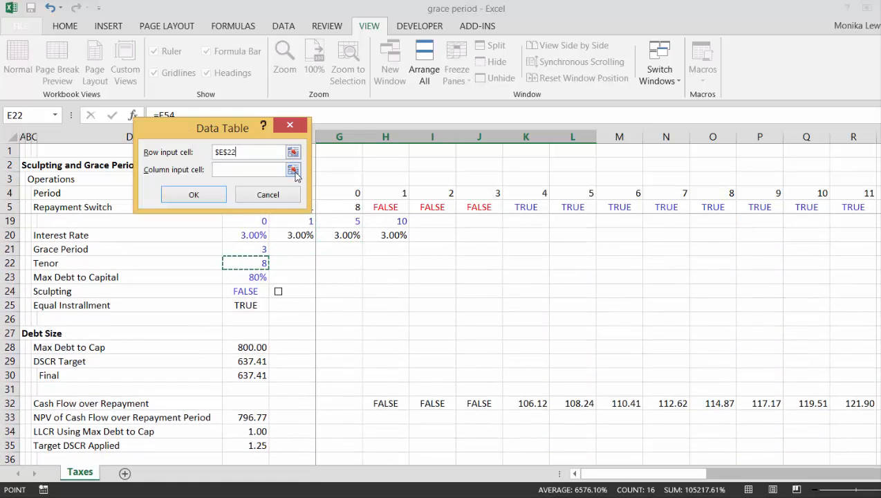
- Use the first-period EBITDA in H8 as the column input cell and create the data table
{"action": "left_click", "coordinate": [293, 170]}
{"action": "key", "text": "Up"}
{"action": "key", "text": "Up"}
{"action": "key", "text": "Up"}
{"action": "key", "text": "Up"}
{"action": "key", "text": "Up"}
{"action": "key", "text": "Up"}
{"action": "key", "text": "Up"}
{"action": "key", "text": "Up"}
{"action": "key", "text": "Up"}
{"action": "key", "text": "Up"}
{"action": "key", "text": "Up"}
{"action": "key", "text": "Up"}
{"action": "key", "text": "Up"}
{"action": "key", "text": "Up"}
{"action": "key", "text": "Up"}
{"action": "key", "text": "Up"}
{"action": "key", "text": "Up"}
{"action": "key", "text": "Up"}
{"action": "key", "text": "Up"}
{"action": "key", "text": "Up"}
{"action": "key", "text": "Up"}
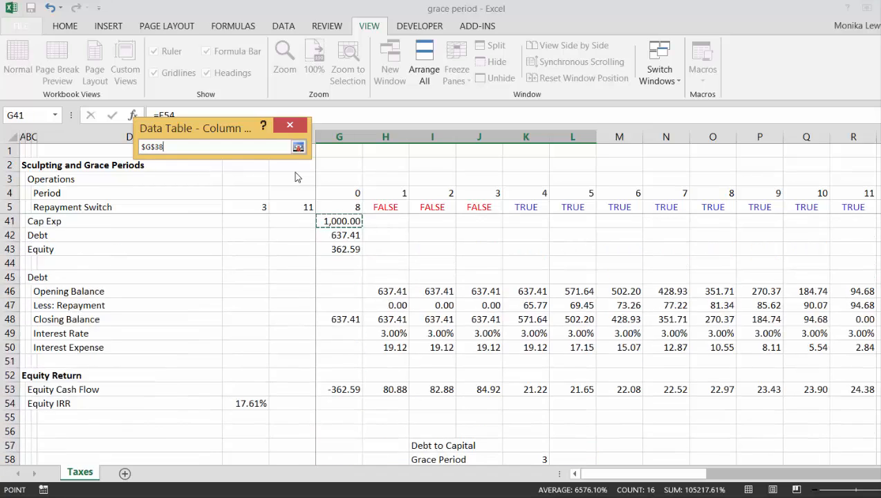
{"action": "key", "text": "Up"}
{"action": "key", "text": "Up"}
{"action": "key", "text": "Up"}
{"action": "key", "text": "Up"}
{"action": "key", "text": "Up"}
{"action": "key", "text": "Up"}
{"action": "key", "text": "Up"}
{"action": "key", "text": "Up"}
{"action": "key", "text": "Up"}
{"action": "key", "text": "Up"}
{"action": "key", "text": "Up"}
{"action": "key", "text": "Up"}
{"action": "key", "text": "Up"}
{"action": "key", "text": "Up"}
{"action": "key", "text": "Up"}
{"action": "key", "text": "Up"}
{"action": "key", "text": "Up"}
{"action": "key", "text": "Up"}
{"action": "key", "text": "Up"}
{"action": "key", "text": "Up"}
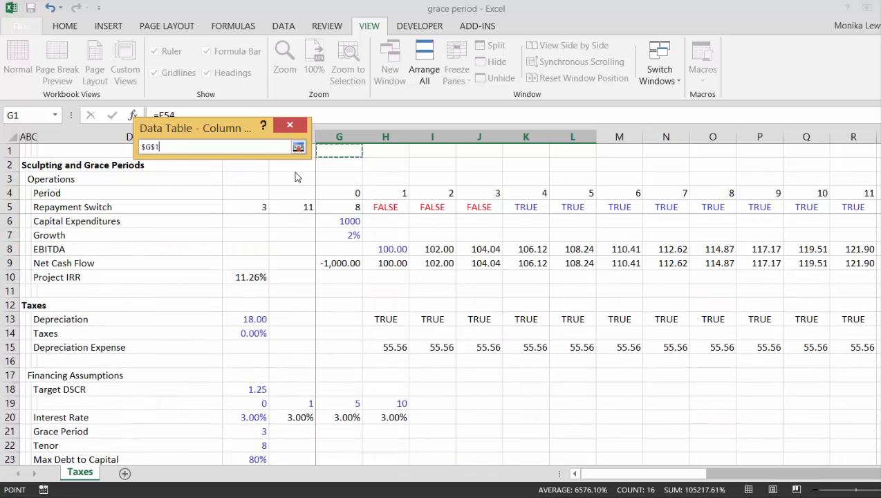
{"action": "key", "text": "Down"}
{"action": "key", "text": "Down"}
{"action": "key", "text": "Down"}
{"action": "key", "text": "Down"}
{"action": "key", "text": "Down"}
{"action": "key", "text": "Down"}
{"action": "key", "text": "Down"}
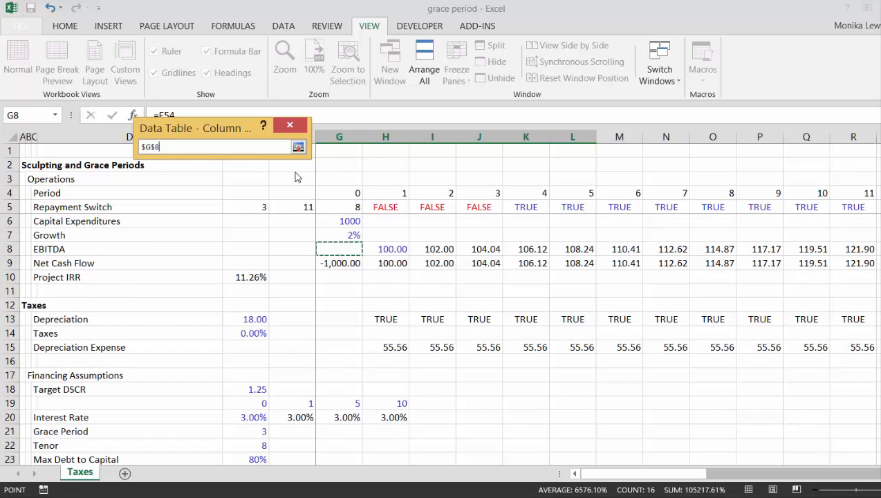
{"action": "key", "text": "Right"}
{"action": "key", "text": "Return"}
{"action": "key", "text": "Return"}
- Format the data table results H62:L71 as percentages and recalculate the sheet
{"action": "key", "text": "Down"}
{"action": "key", "text": "Down"}
{"action": "key", "text": "Down"}
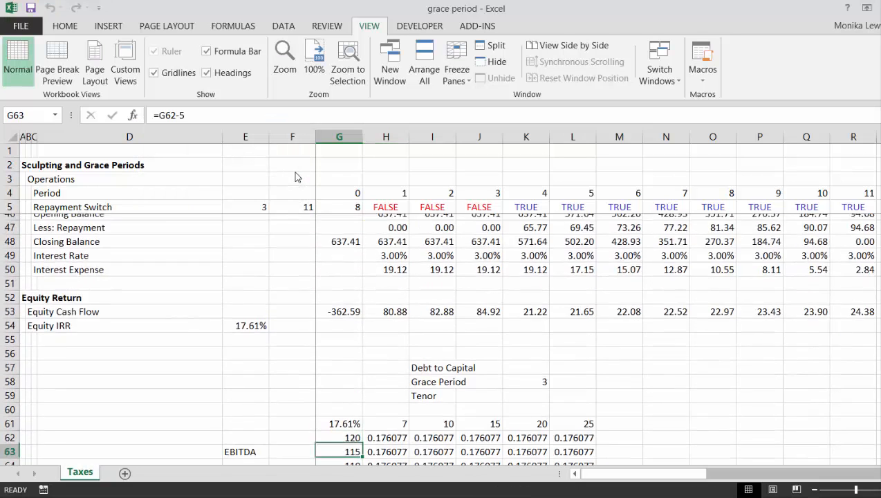
{"action": "key", "text": "Up"}
{"action": "key", "text": "Right"}
{"action": "key", "text": "Up"}
{"action": "key", "text": "ctrl+shift+Right"}
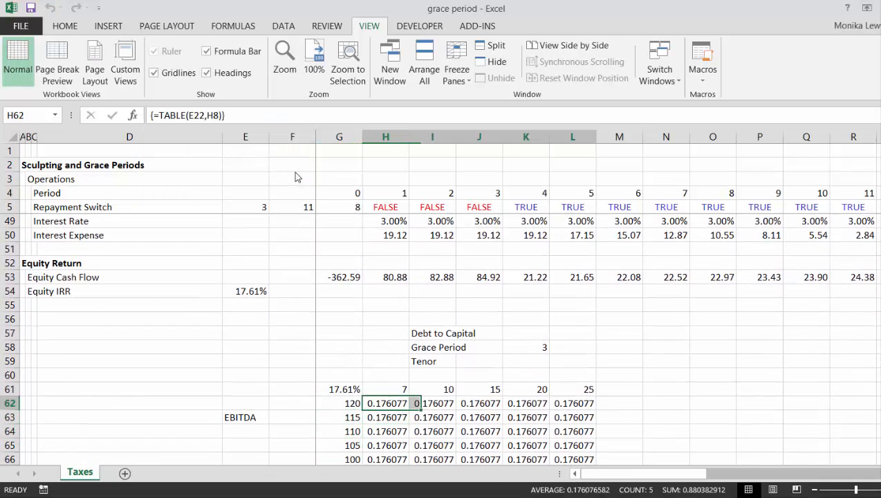
{"action": "key", "text": "ctrl+shift+Down"}
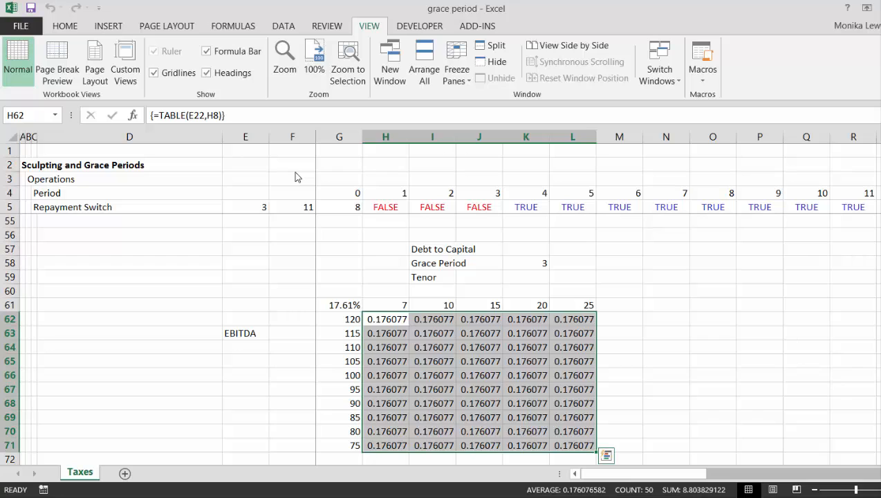
{"action": "key", "text": "ctrl+shift+5"}
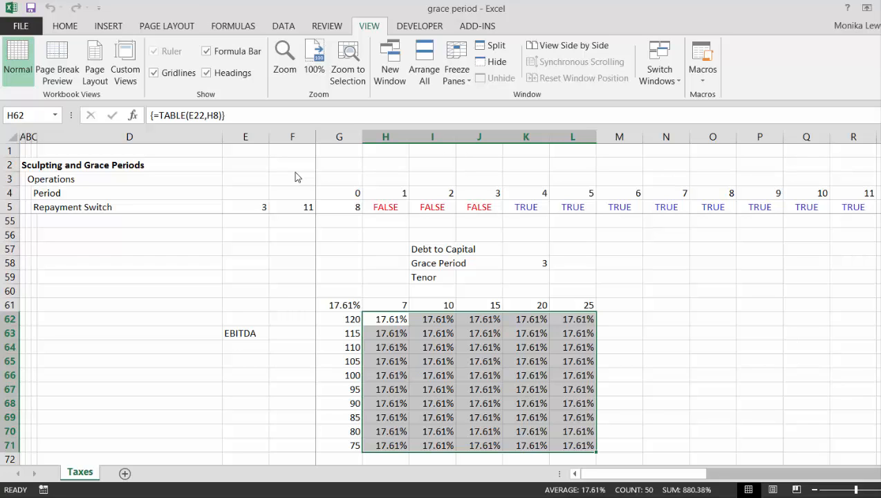
{"action": "left_click", "coordinate": [242, 29]}
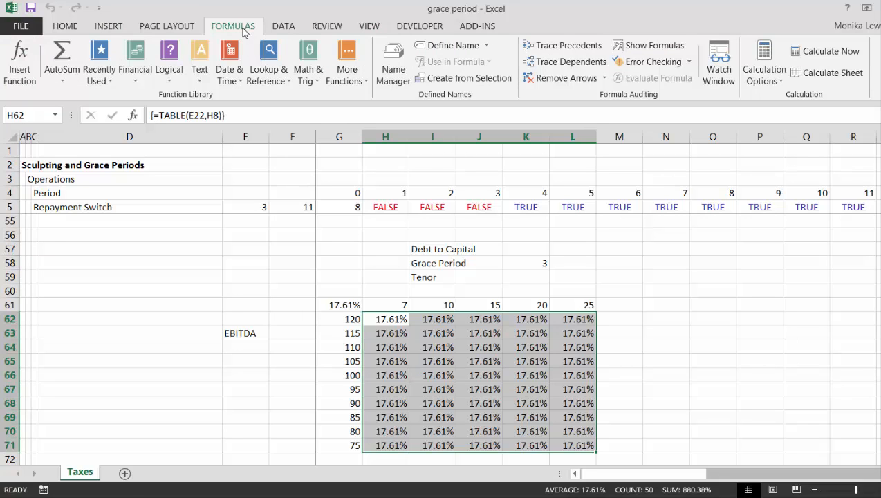
{"action": "left_click", "coordinate": [811, 79]}
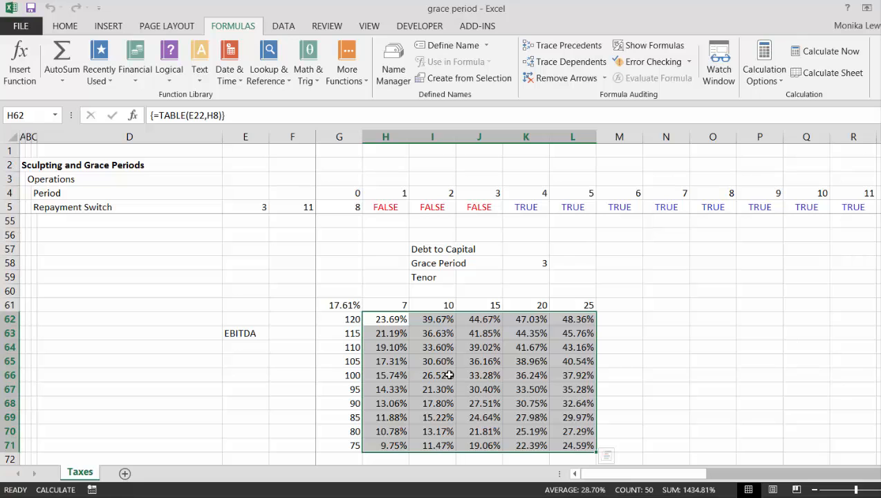
- Add a spinner form control in F21, beside the Grace Period assumption
{"action": "left_click", "coordinate": [536, 260]}
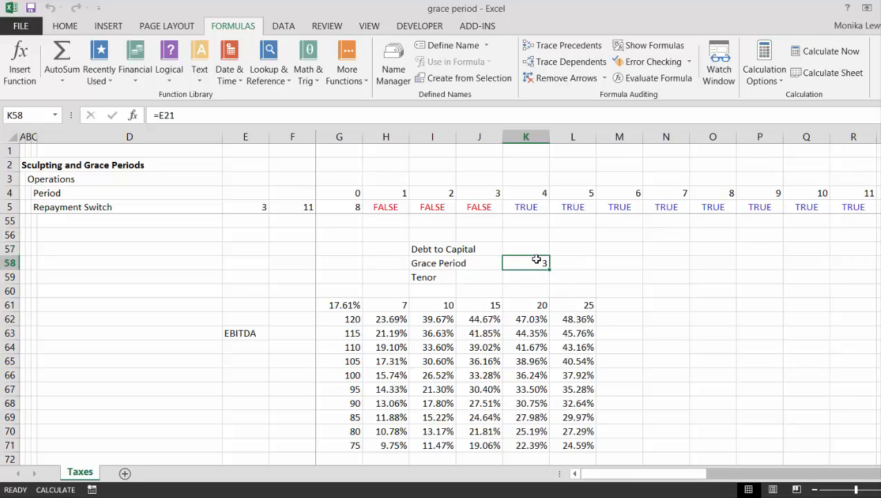
{"action": "key", "text": "Page_Up"}
{"action": "key", "text": "Page_Up"}
{"action": "key", "text": "Page_Down"}
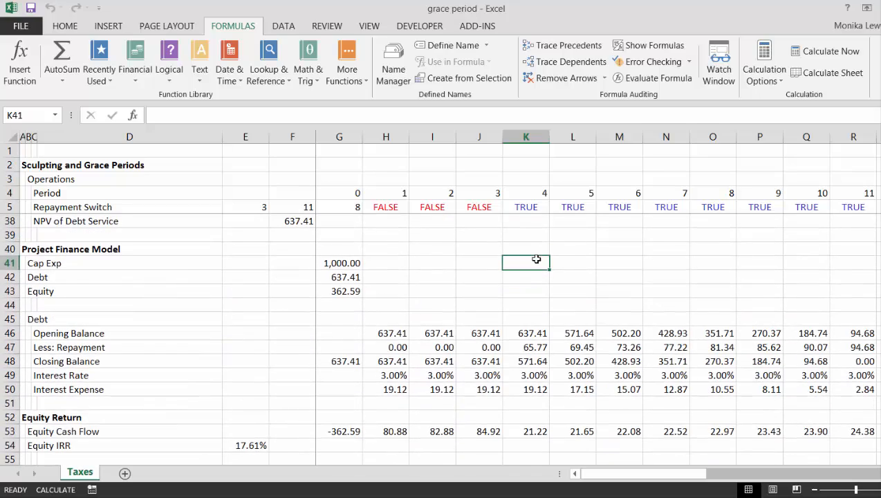
{"action": "key", "text": "Up"}
{"action": "key", "text": "Up"}
{"action": "key", "text": "Up"}
{"action": "key", "text": "Up"}
{"action": "key", "text": "Up"}
{"action": "key", "text": "Up"}
{"action": "key", "text": "Up"}
{"action": "key", "text": "Up"}
{"action": "key", "text": "Up"}
{"action": "key", "text": "Up"}
{"action": "key", "text": "Up"}
{"action": "key", "text": "Up"}
{"action": "key", "text": "Up"}
{"action": "key", "text": "Up"}
{"action": "key", "text": "Up"}
{"action": "key", "text": "Up"}
{"action": "key", "text": "Up"}
{"action": "key", "text": "Up"}
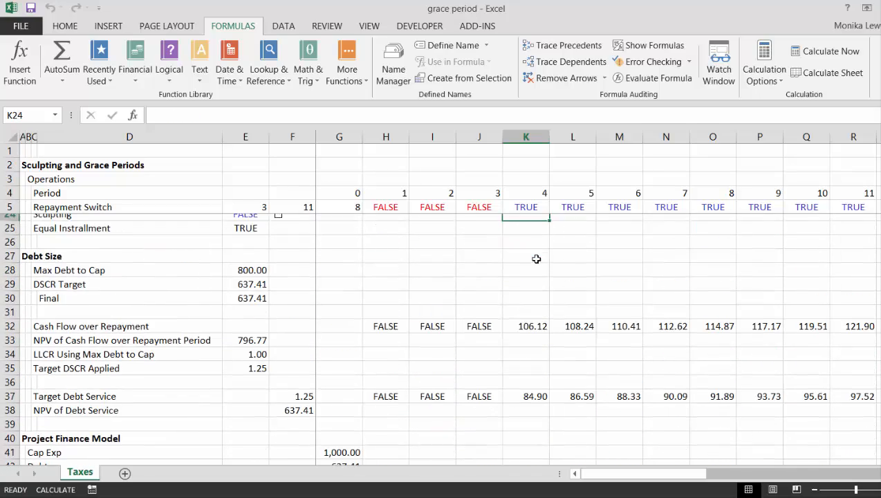
{"action": "key", "text": "Up"}
{"action": "key", "text": "Up"}
{"action": "key", "text": "Up"}
{"action": "key", "text": "Up"}
{"action": "key", "text": "Up"}
{"action": "key", "text": "Up"}
{"action": "key", "text": "Up"}
{"action": "key", "text": "Up"}
{"action": "key", "text": "Up"}
{"action": "key", "text": "Up"}
{"action": "key", "text": "Up"}
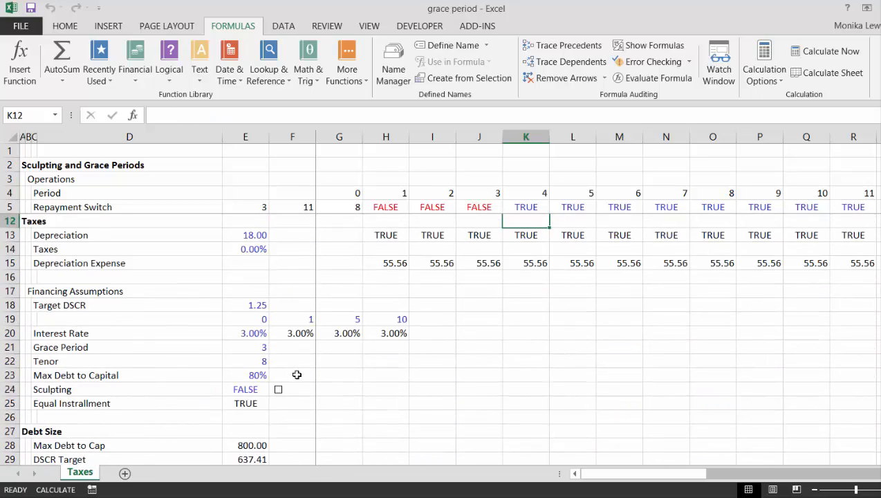
{"action": "left_click", "coordinate": [288, 337]}
{"action": "key", "text": "Down"}
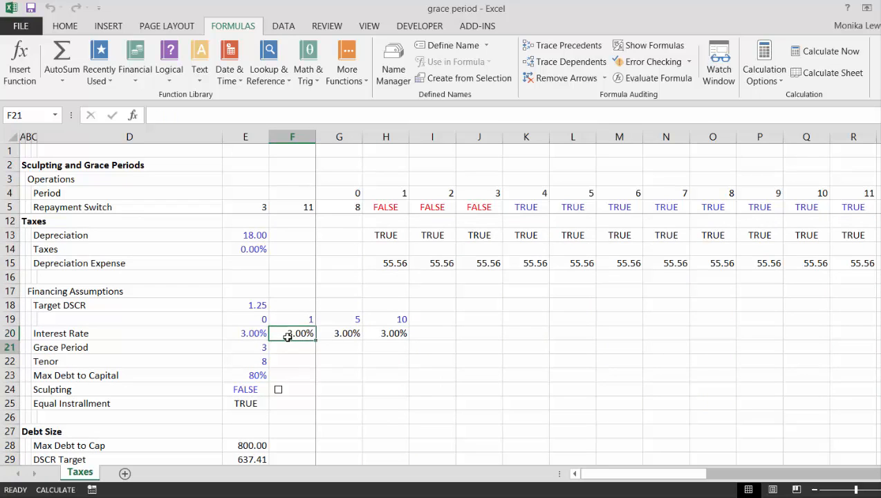
{"action": "left_click", "coordinate": [411, 26]}
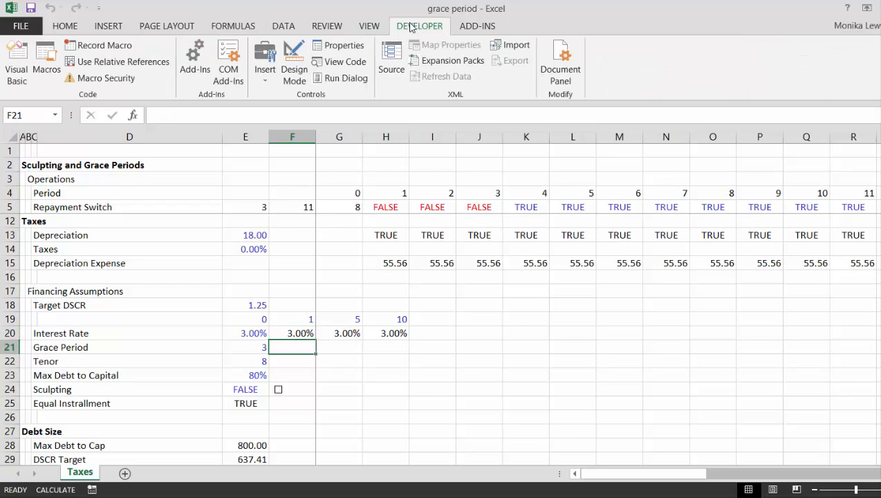
{"action": "left_click", "coordinate": [260, 65]}
{"action": "left_click", "coordinate": [300, 112]}
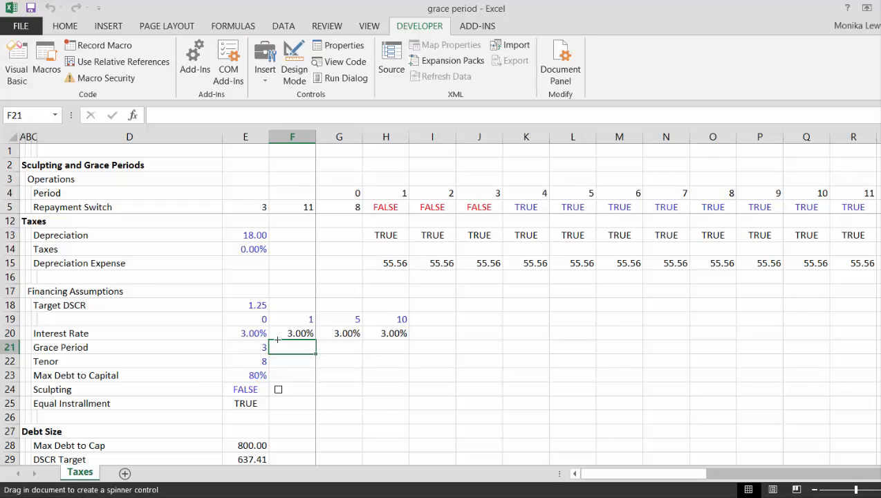
{"action": "left_click_drag", "start_coordinate": [277, 339], "coordinate": [302, 353]}
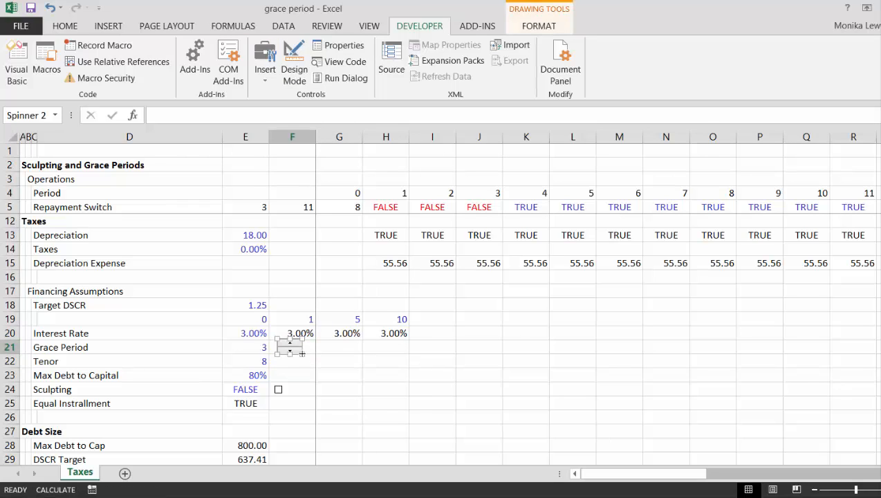
- Add a new blank worksheet to the workbook and return to the Taxes sheet
{"action": "right_click", "coordinate": [294, 351]}
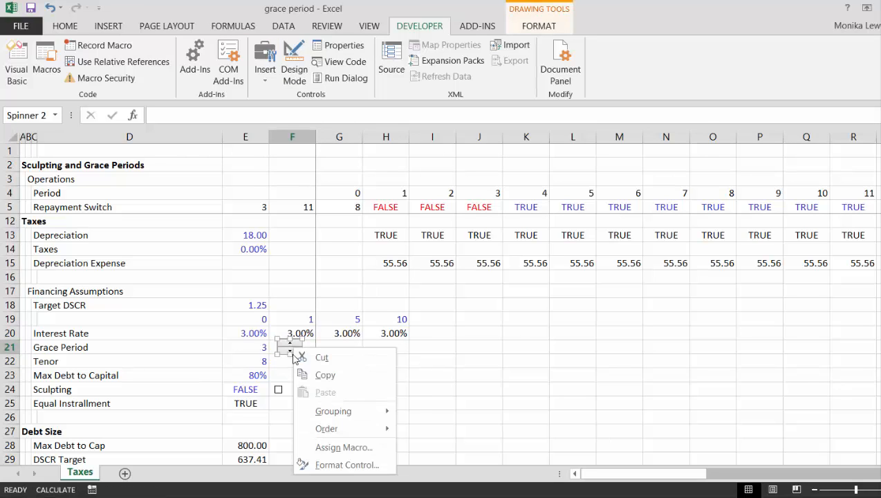
{"action": "left_click", "coordinate": [327, 470]}
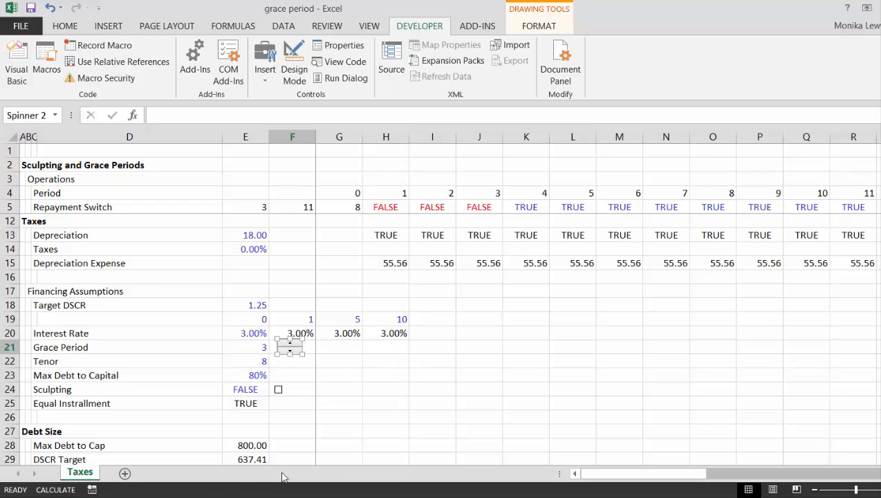
{"action": "left_click", "coordinate": [125, 474]}
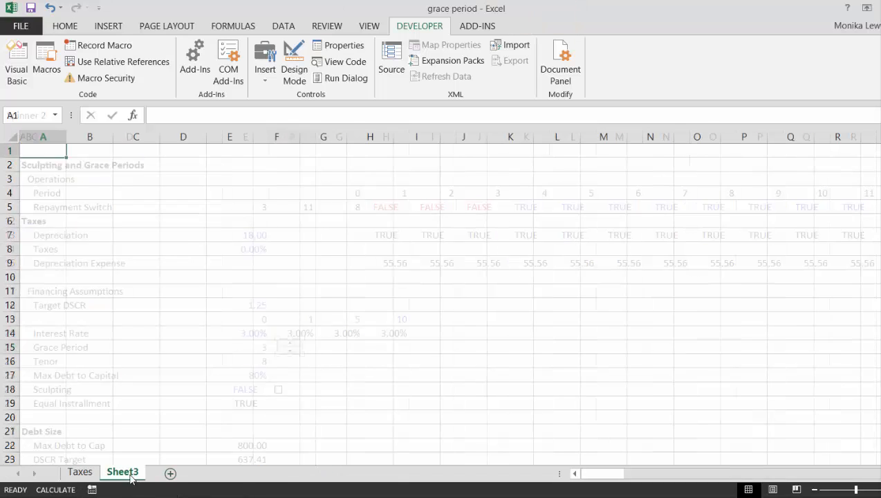
{"action": "left_click", "coordinate": [79, 473]}
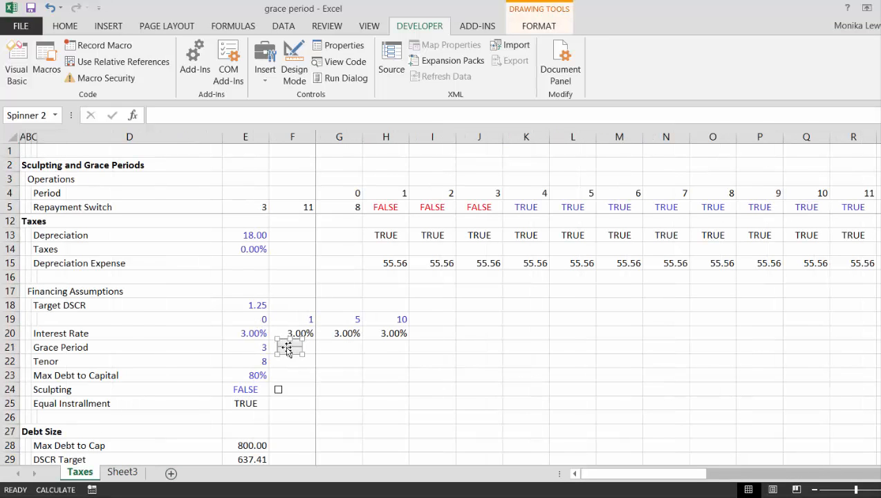
- Set the Grace Period spinner's maximum value to 10 and link it to cell E21 on the Taxes sheet
{"action": "right_click", "coordinate": [287, 345]}
{"action": "left_click", "coordinate": [312, 465]}
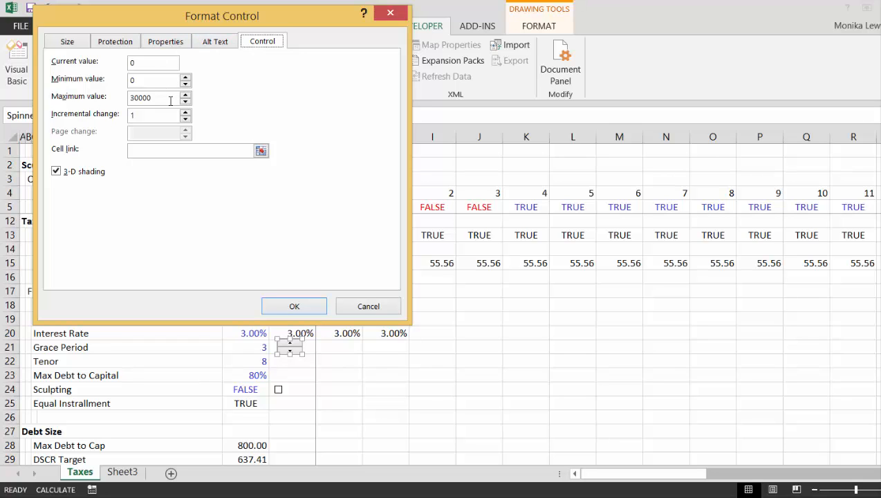
{"action": "left_click", "coordinate": [170, 100]}
{"action": "key", "text": "BackSpace"}
{"action": "left_click", "coordinate": [261, 151]}
{"action": "left_click", "coordinate": [122, 473]}
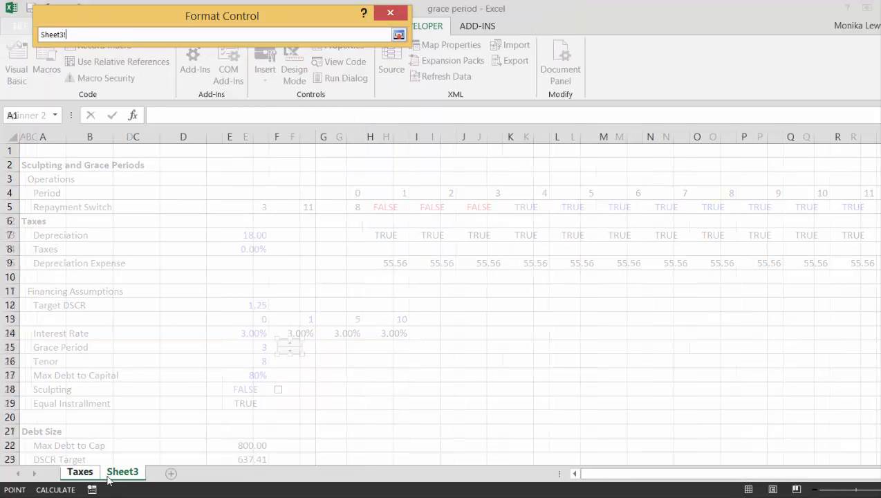
{"action": "left_click", "coordinate": [80, 473]}
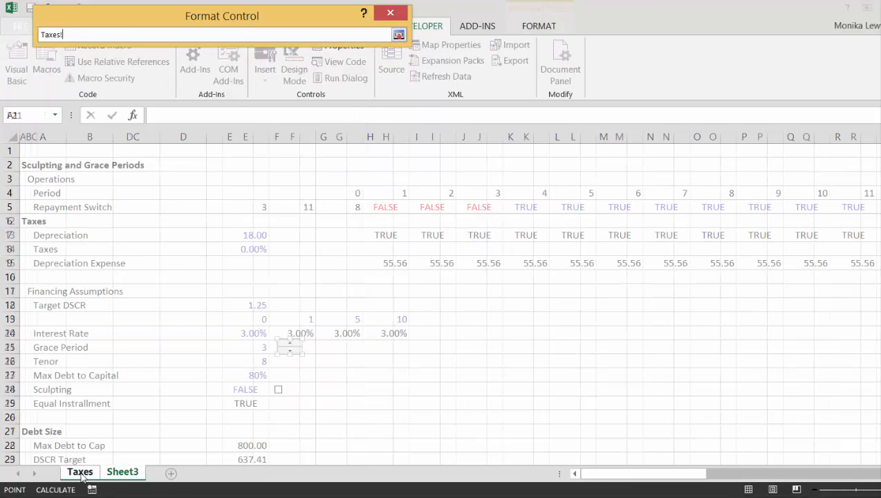
{"action": "left_click", "coordinate": [247, 346]}
{"action": "key", "text": "Return"}
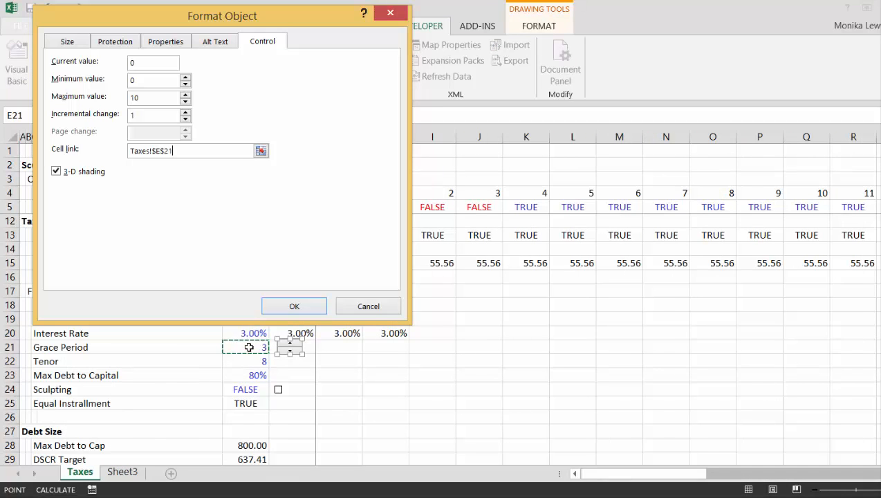
{"action": "left_click", "coordinate": [294, 306]}
- Test the linked spinner by raising the Grace Period assumption to 2
{"action": "left_click", "coordinate": [306, 387]}
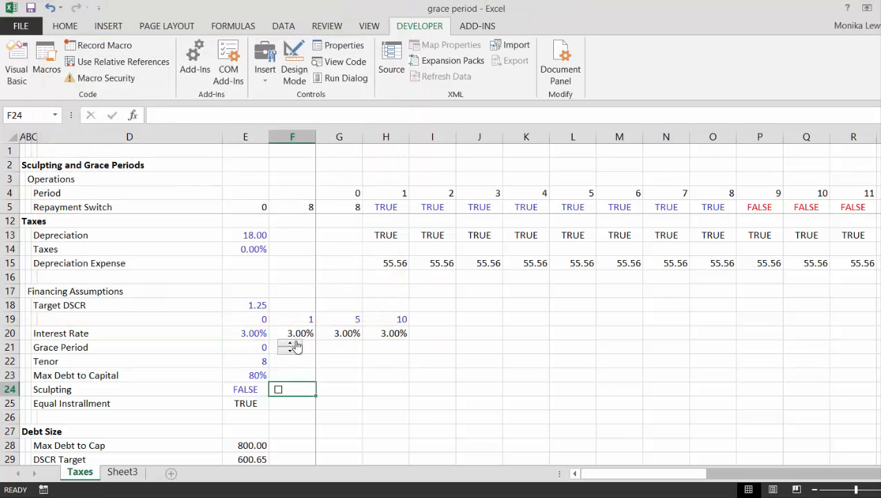
{"action": "left_click", "coordinate": [294, 344]}
{"action": "left_click", "coordinate": [294, 344]}
- Copy the Grace Period spinner and place the copy in L58, beside the Grace Period value above the data table
{"action": "right_click", "coordinate": [294, 347]}
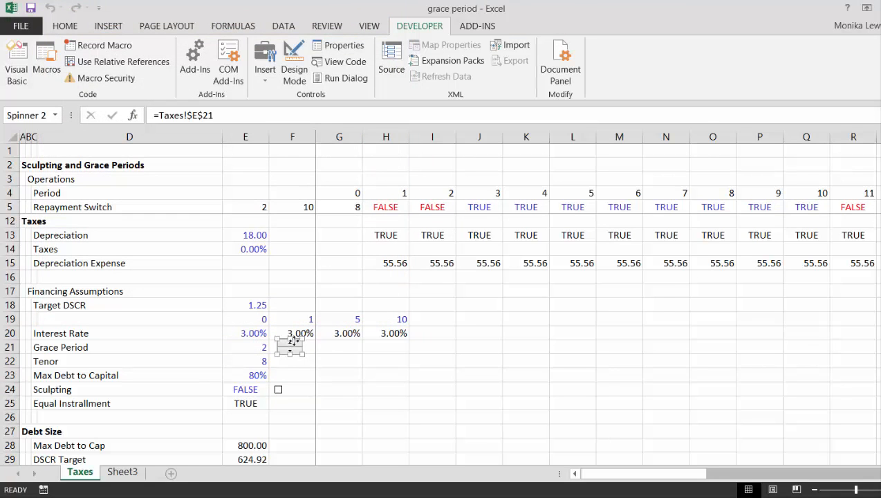
{"action": "left_click", "coordinate": [329, 370]}
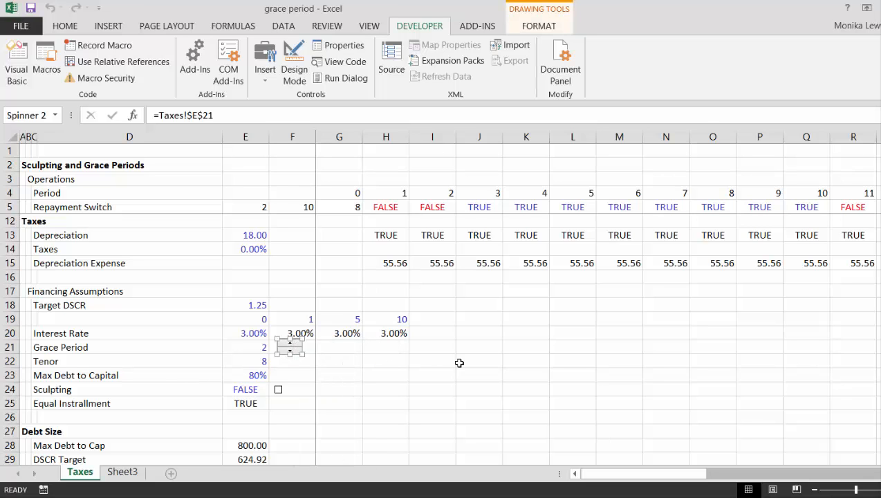
{"action": "key", "text": "ctrl+Page_Down"}
{"action": "key", "text": "ctrl+Page_Up"}
{"action": "left_click", "coordinate": [469, 394]}
{"action": "key", "text": "Page_Down"}
{"action": "key", "text": "Page_Down"}
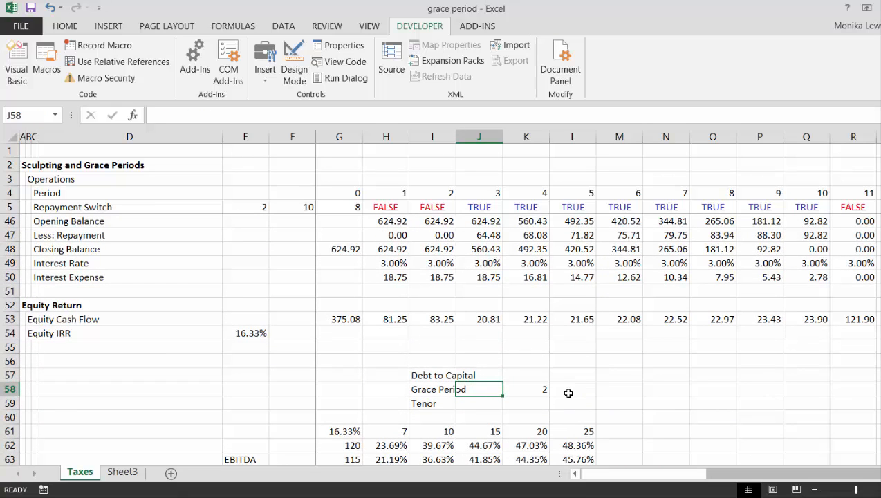
{"action": "left_click", "coordinate": [569, 392]}
{"action": "key", "text": "ctrl+v"}
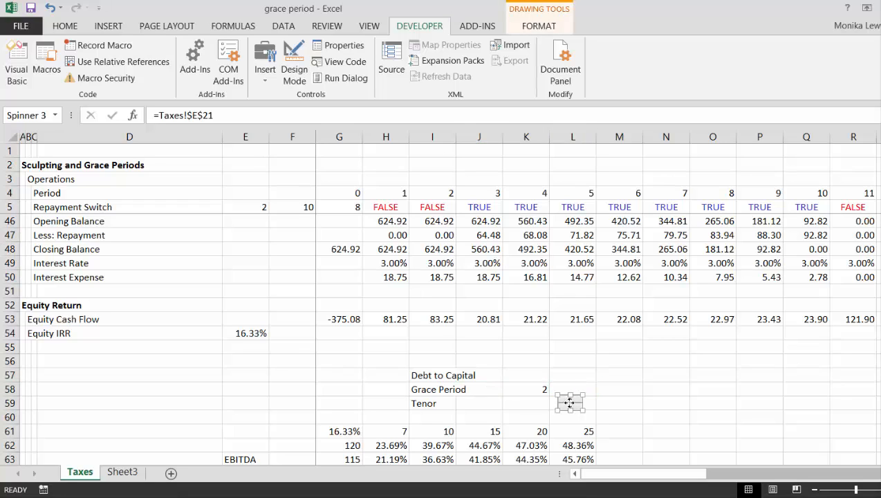
{"action": "left_click_drag", "start_coordinate": [570, 402], "coordinate": [566, 391]}
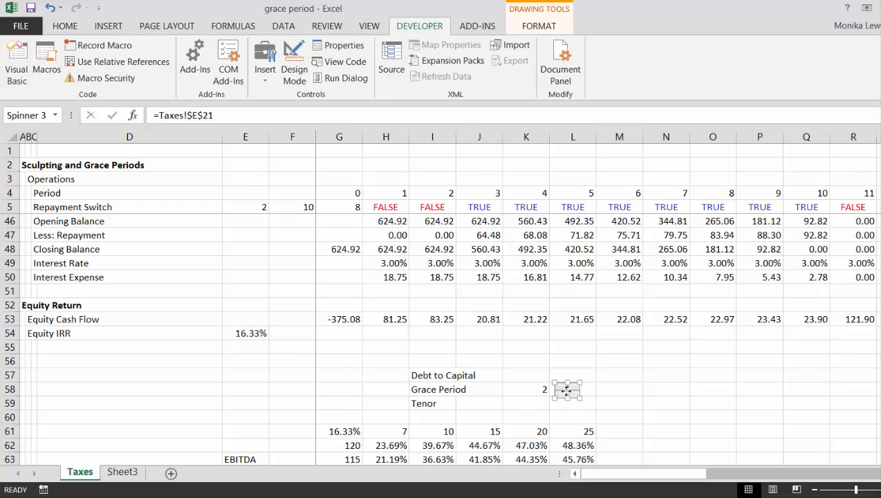
- Assign a new macro to the copied spinner and open its code for editing
{"action": "right_click", "coordinate": [566, 391]}
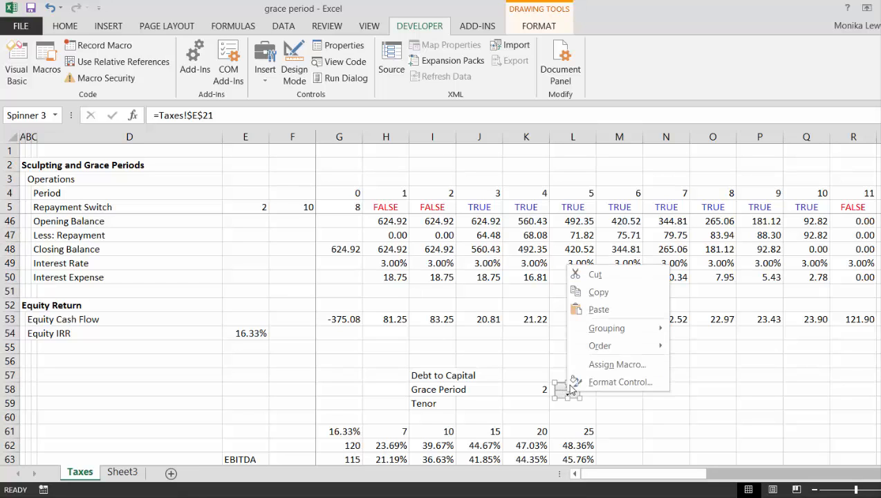
{"action": "left_click", "coordinate": [586, 363]}
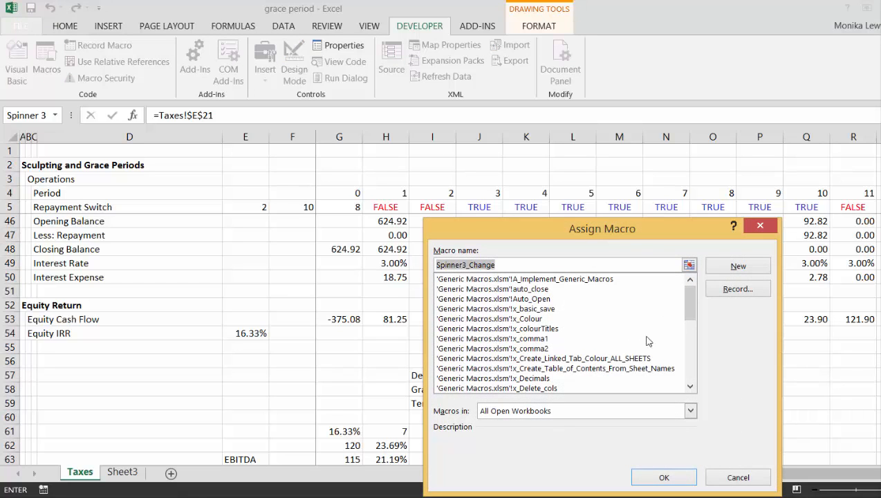
{"action": "left_click", "coordinate": [738, 266]}
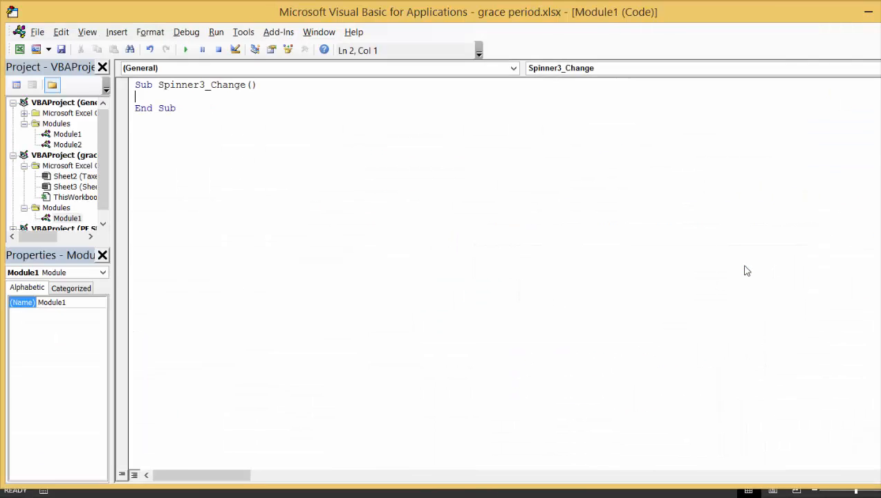
- Enter the statement application.Calculate in the body of the spinner macro
{"action": "key", "text": "Return"}
{"action": "key", "text": "Return"}
{"action": "type", "text": "app"}
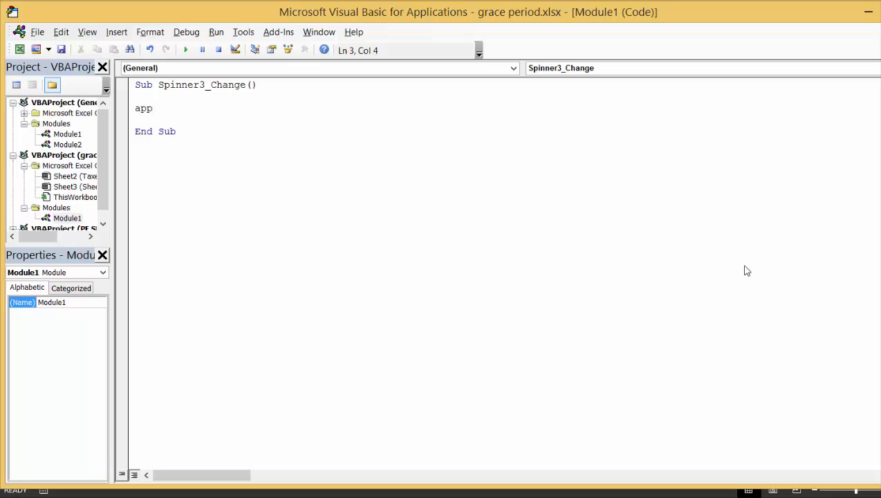
{"action": "type", "text": "lication.c"}
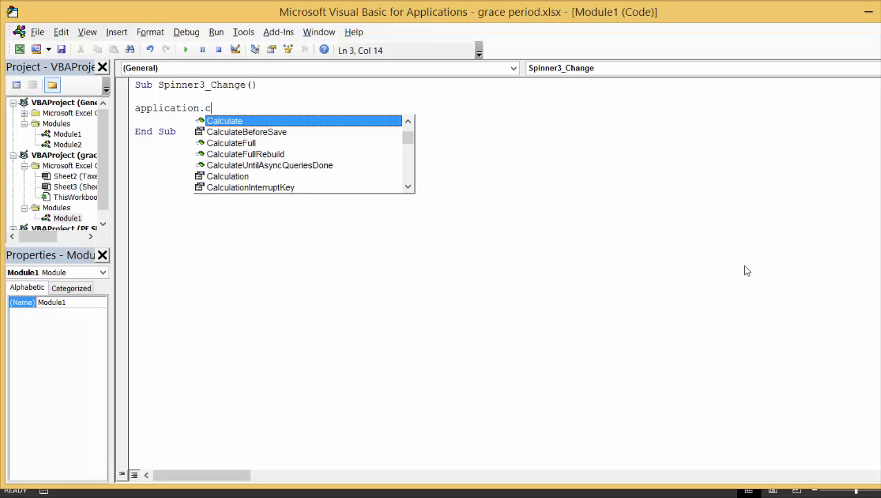
{"action": "key", "text": "Down"}
{"action": "key", "text": "Down"}
{"action": "key", "text": "Down"}
{"action": "key", "text": "Down"}
{"action": "key", "text": "Down"}
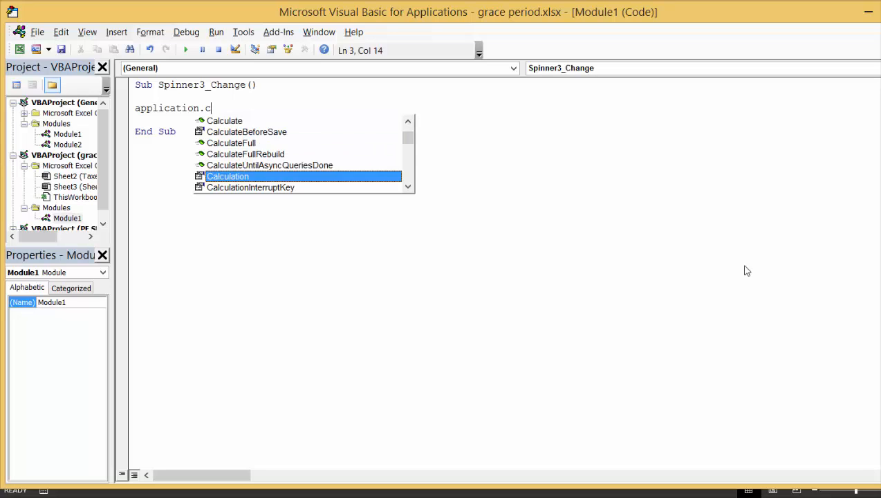
{"action": "key", "text": "Up"}
{"action": "key", "text": "Up"}
{"action": "key", "text": "Up"}
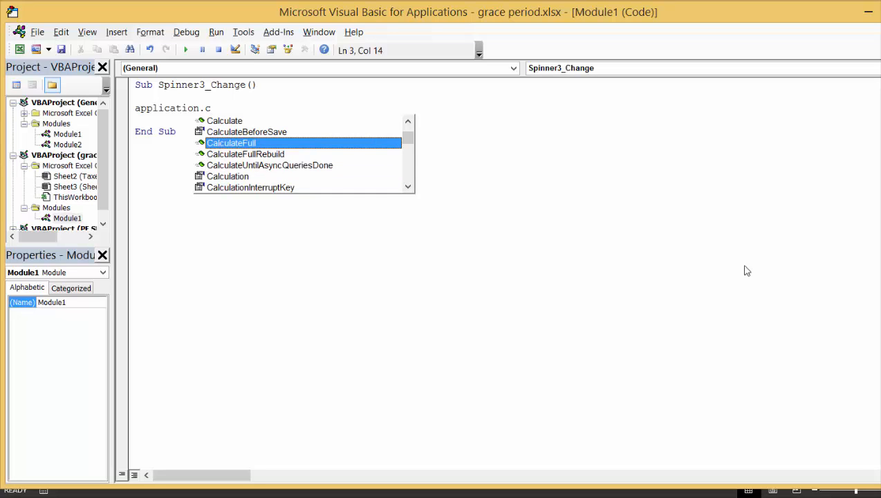
{"action": "key", "text": "Up"}
{"action": "key", "text": "Up"}
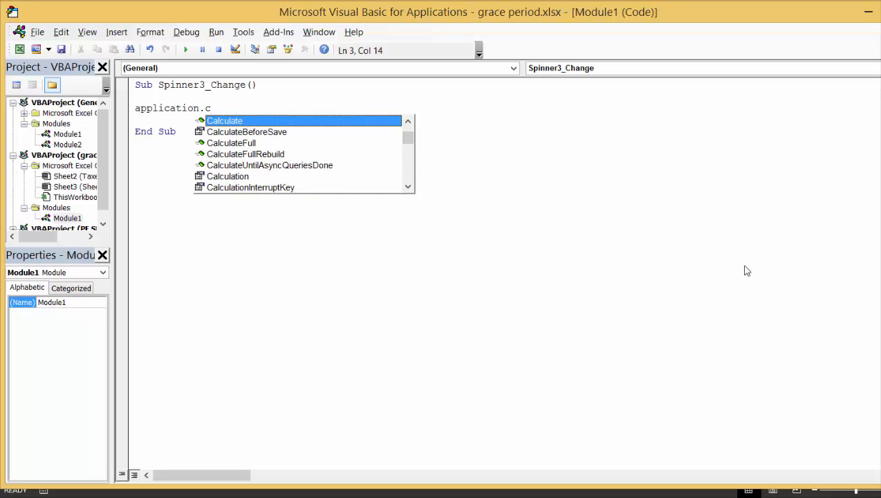
{"action": "key", "text": "Tab"}
- Change the macro statement to Application.ActiveSheet.Calculate and return to the worksheet
{"action": "key", "text": "Left"}
{"action": "key", "text": "Left"}
{"action": "key", "text": "Left"}
{"action": "key", "text": "Left"}
{"action": "key", "text": "Left"}
{"action": "key", "text": "Left"}
{"action": "key", "text": "Left"}
{"action": "key", "text": "Left"}
{"action": "key", "text": "Left"}
{"action": "key", "text": "Left"}
{"action": "key", "text": "Left"}
{"action": "key", "text": "Left"}
{"action": "key", "text": "Left"}
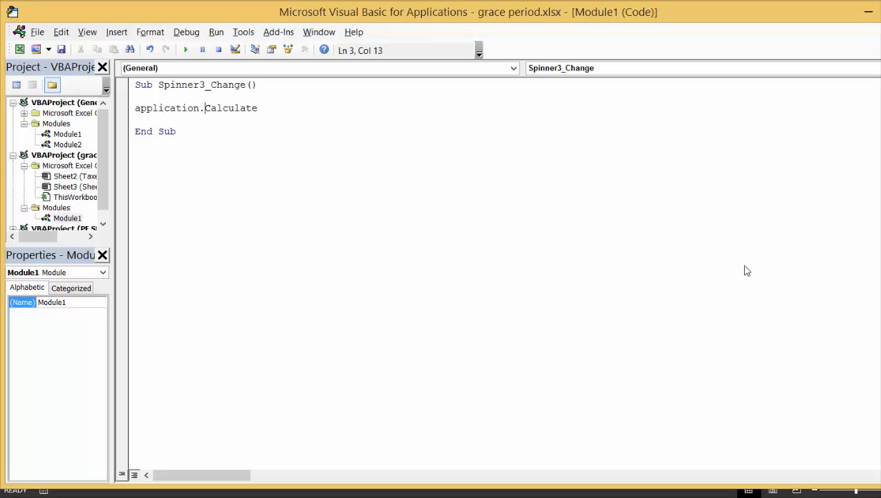
{"action": "type", "text": "activeshe"}
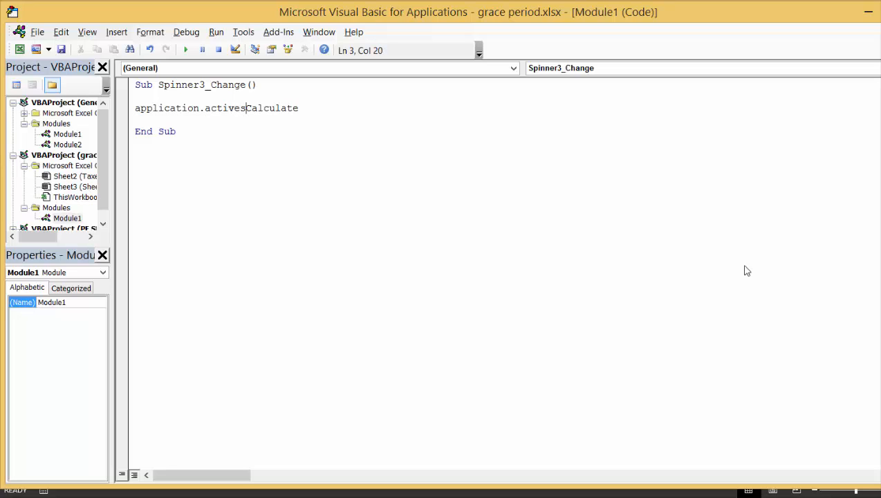
{"action": "type", "text": "et."}
{"action": "key", "text": "Down"}
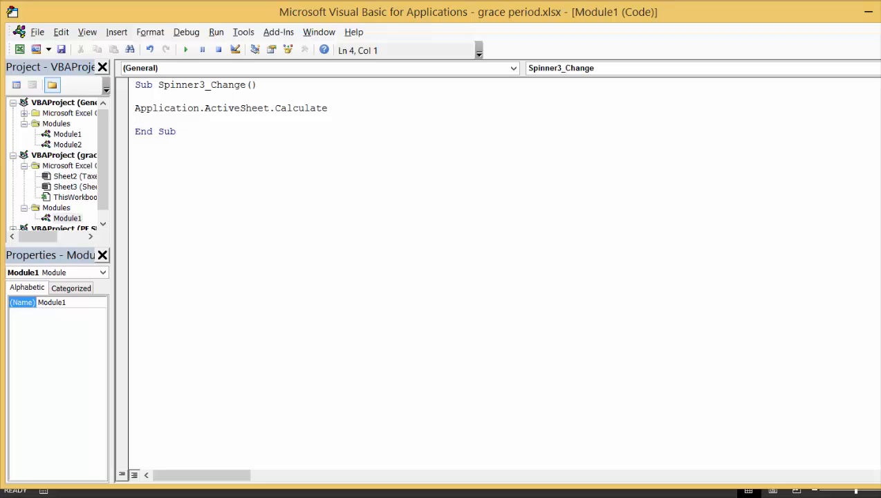
{"action": "key", "text": "alt+F11"}
- Lower the grace period to 0 with the spinner above the data table to test the recalculation
{"action": "left_click", "coordinate": [626, 384]}
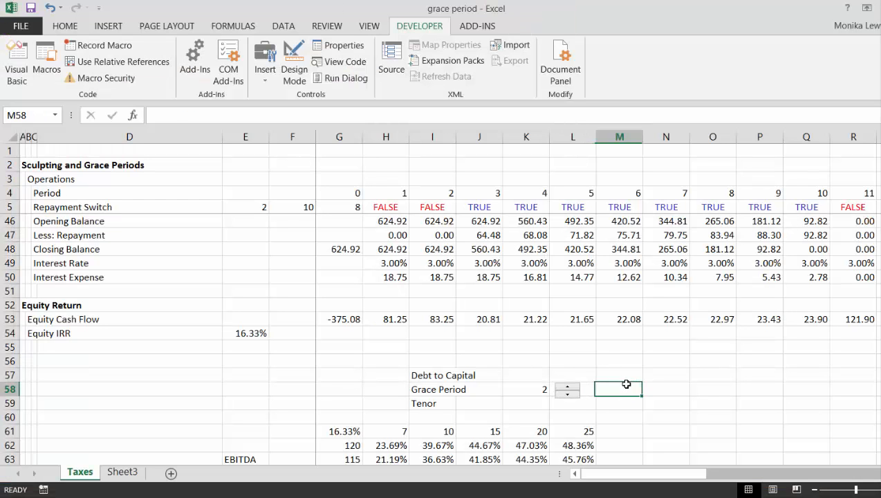
{"action": "key", "text": "Down"}
{"action": "key", "text": "Down"}
{"action": "key", "text": "Down"}
{"action": "key", "text": "Down"}
{"action": "key", "text": "Down"}
{"action": "key", "text": "Down"}
{"action": "key", "text": "Down"}
{"action": "key", "text": "Down"}
{"action": "key", "text": "Down"}
{"action": "key", "text": "Down"}
{"action": "key", "text": "Down"}
{"action": "key", "text": "Down"}
{"action": "key", "text": "Down"}
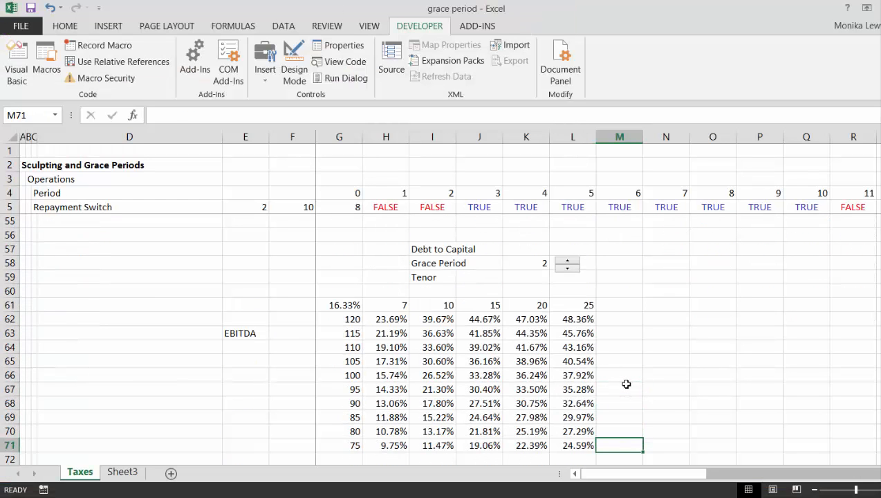
{"action": "left_click", "coordinate": [571, 271]}
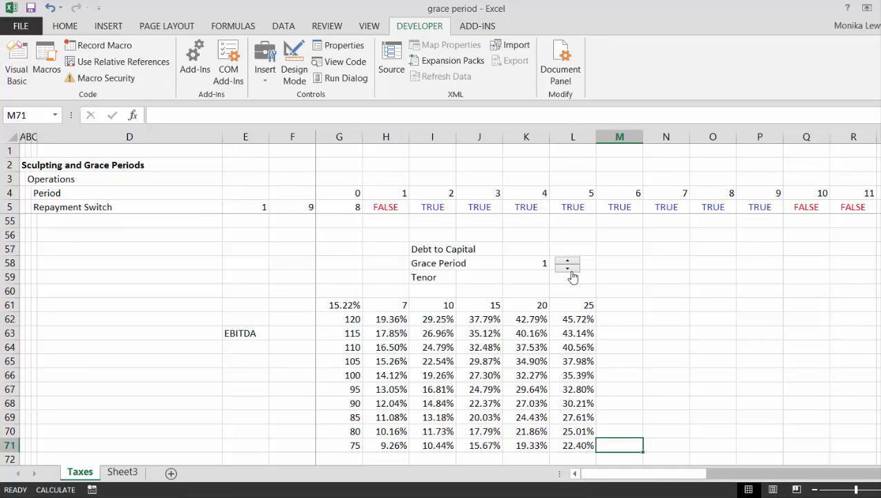
{"action": "left_click", "coordinate": [567, 268]}
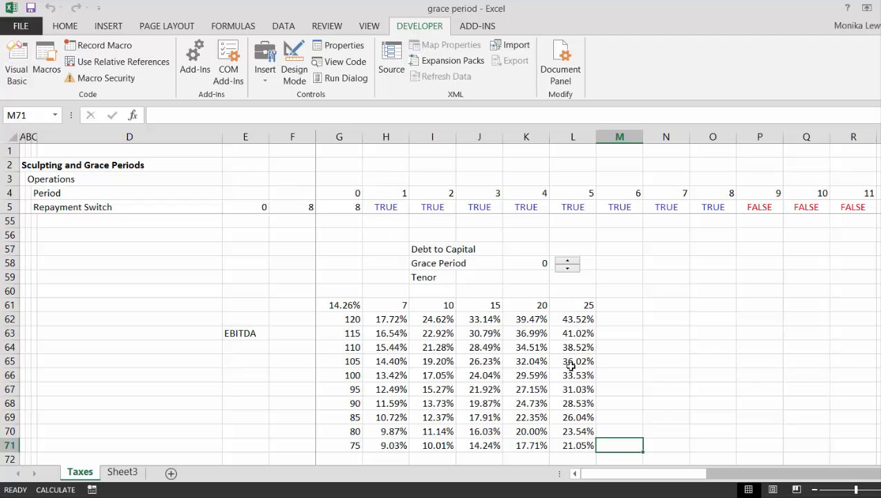
- Raise the grace period to 6 with the spinner above the data table
{"action": "left_click", "coordinate": [566, 262]}
{"action": "left_click", "coordinate": [565, 262]}
{"action": "left_click", "coordinate": [566, 263]}
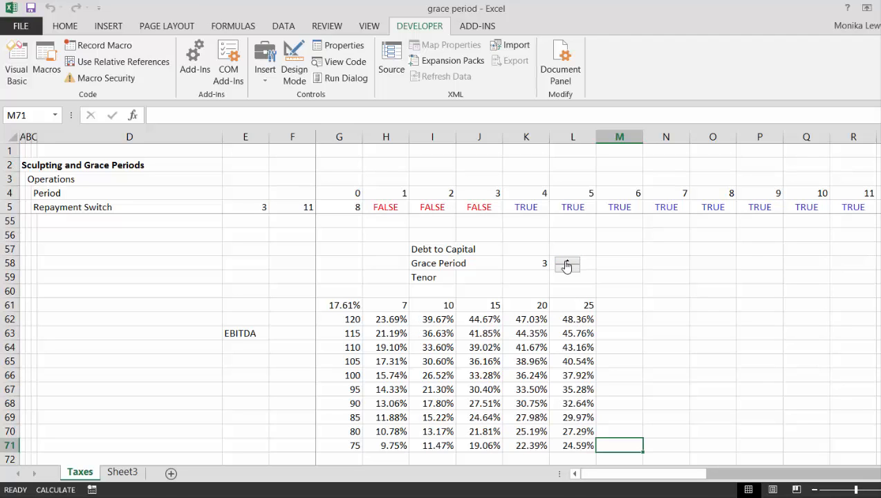
{"action": "left_click", "coordinate": [566, 263]}
{"action": "left_click", "coordinate": [566, 262]}
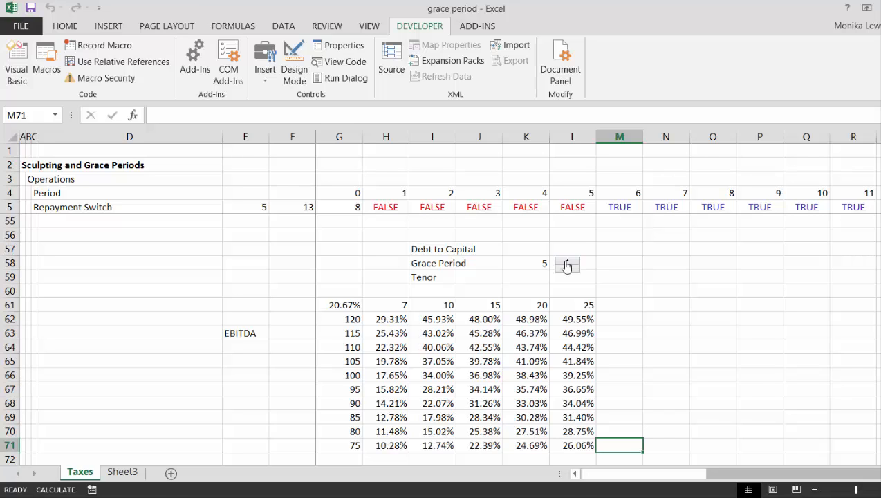
{"action": "left_click", "coordinate": [565, 262]}
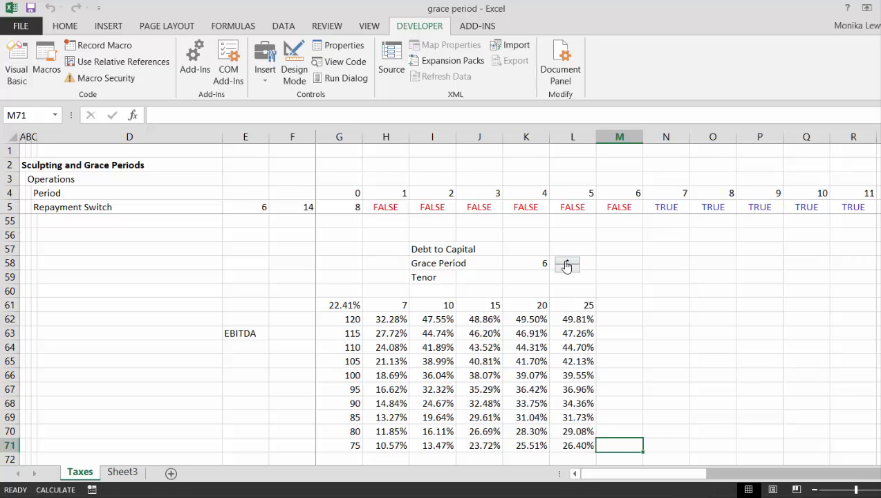
- Insert two blank rows at row 31, directly below the Final line of the Debt Size section
{"action": "left_click", "coordinate": [317, 271]}
{"action": "key", "text": "Left"}
{"action": "key", "text": "Home"}
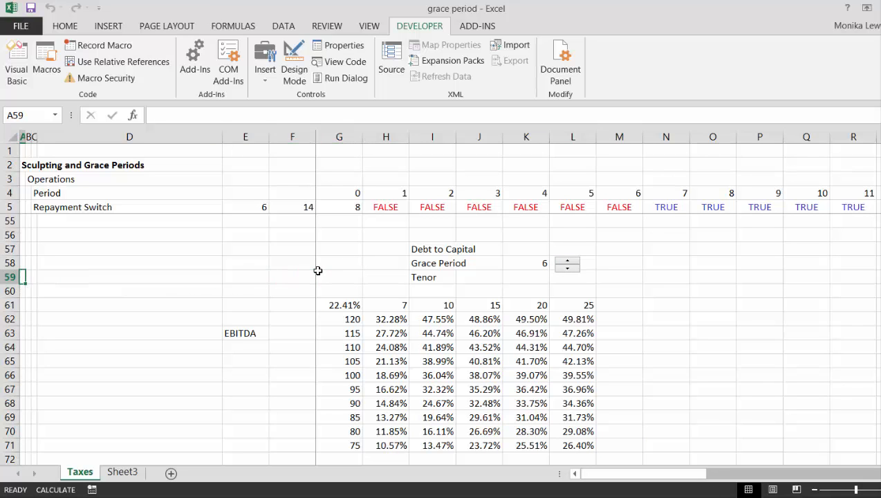
{"action": "key", "text": "Up"}
{"action": "key", "text": "Up"}
{"action": "key", "text": "Up"}
{"action": "key", "text": "Up"}
{"action": "key", "text": "Up"}
{"action": "key", "text": "Up"}
{"action": "key", "text": "Up"}
{"action": "key", "text": "Up"}
{"action": "key", "text": "Up"}
{"action": "key", "text": "Up"}
{"action": "key", "text": "Up"}
{"action": "key", "text": "Up"}
{"action": "key", "text": "Up"}
{"action": "key", "text": "Up"}
{"action": "key", "text": "Up"}
{"action": "key", "text": "Up"}
{"action": "key", "text": "Up"}
{"action": "key", "text": "Up"}
{"action": "key", "text": "Up"}
{"action": "key", "text": "Up"}
{"action": "key", "text": "Up"}
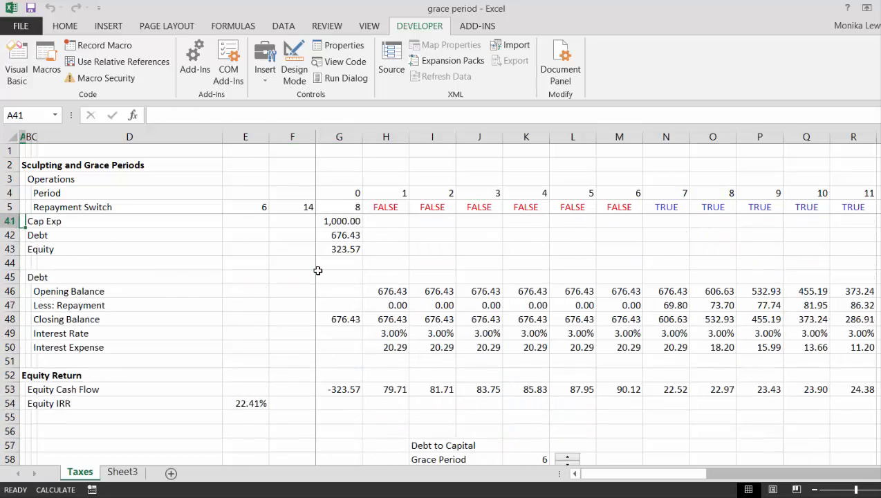
{"action": "key", "text": "Up"}
{"action": "key", "text": "Up"}
{"action": "key", "text": "Up"}
{"action": "key", "text": "Up"}
{"action": "key", "text": "Up"}
{"action": "key", "text": "Up"}
{"action": "key", "text": "Up"}
{"action": "key", "text": "Up"}
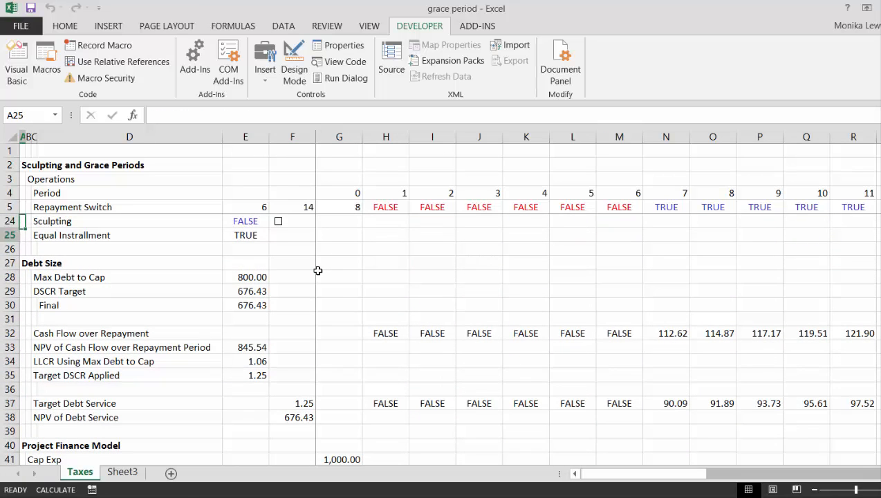
{"action": "key", "text": "Down"}
{"action": "key", "text": "Down"}
{"action": "key", "text": "Down"}
{"action": "key", "text": "Down"}
{"action": "key", "text": "Down"}
{"action": "key", "text": "Down"}
{"action": "key", "text": "Down"}
{"action": "key", "text": "Right"}
{"action": "key", "text": "Right"}
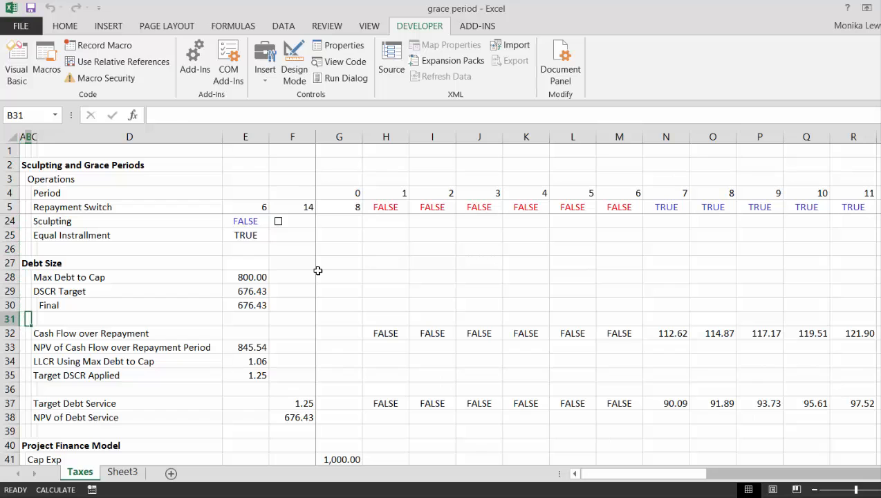
{"action": "key", "text": "Left"}
{"action": "key", "text": "Left"}
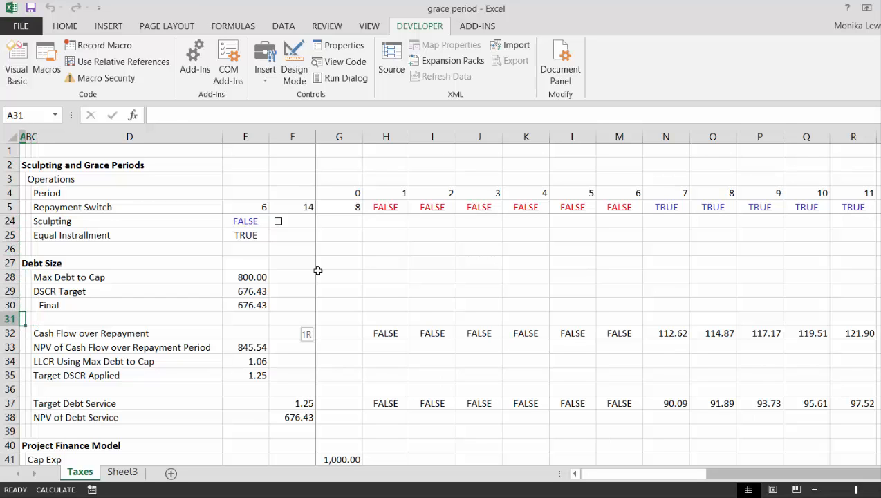
{"action": "key", "text": "shift+space"}
{"action": "key", "text": "ctrl+shift+plus"}
{"action": "key", "text": "ctrl+shift+plus"}
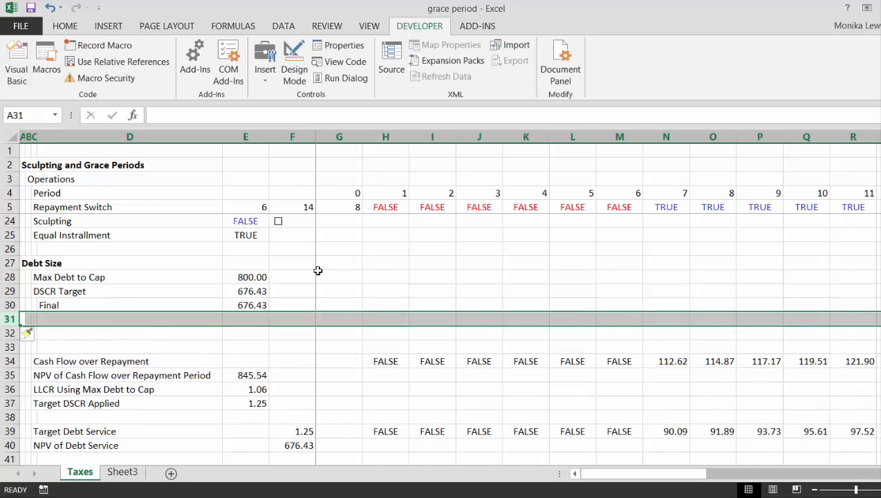
- Label cell D31, under Final in the Debt Size section, as Method
{"action": "key", "text": "Right"}
{"action": "key", "text": "Right"}
{"action": "key", "text": "Right"}
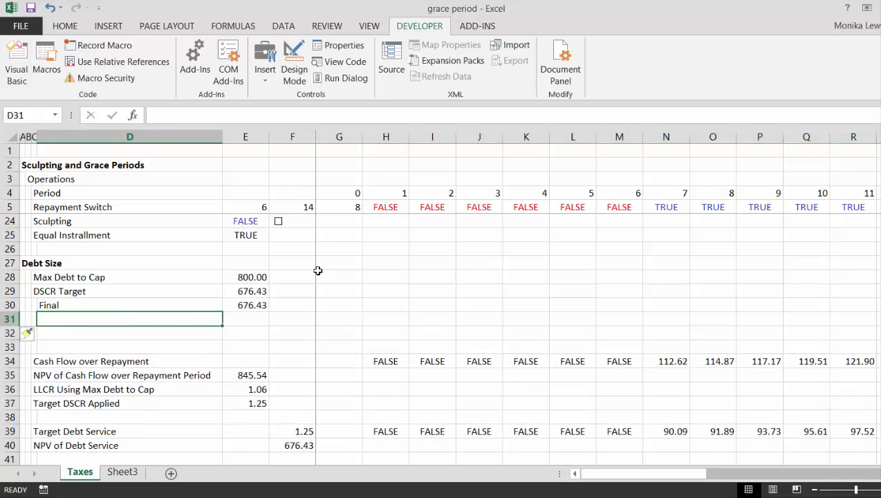
{"action": "type", "text": "Met"}
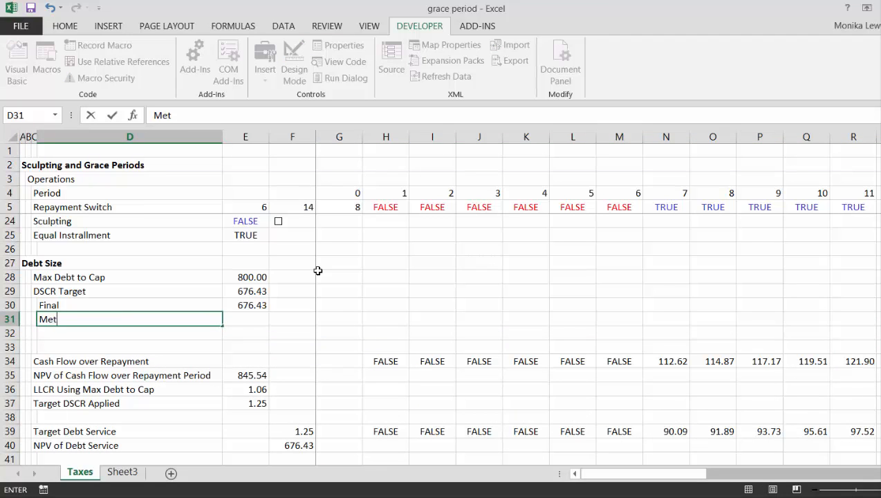
{"action": "type", "text": "hod"}
{"action": "key", "text": "Return"}
- Enter =IF(E30=E29,"Sculpt","Max Gear") in E31 to identify which debt sizing method applies
{"action": "key", "text": "Up"}
{"action": "key", "text": "Right"}
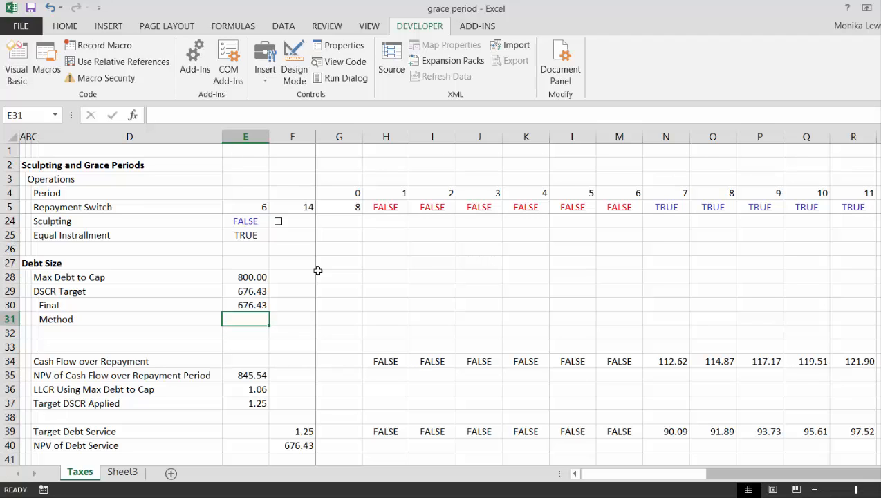
{"action": "type", "text": "=if("}
{"action": "key", "text": "Up"}
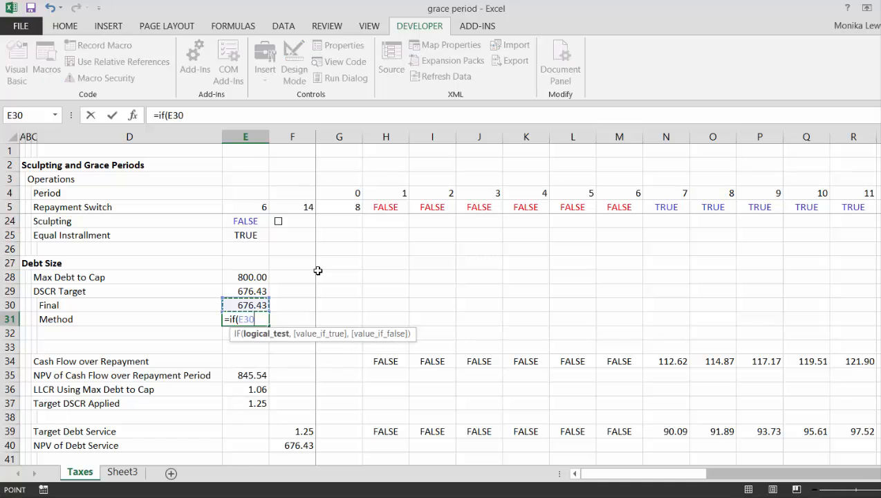
{"action": "type", "text": "="}
{"action": "key", "text": "Up"}
{"action": "key", "text": "Up"}
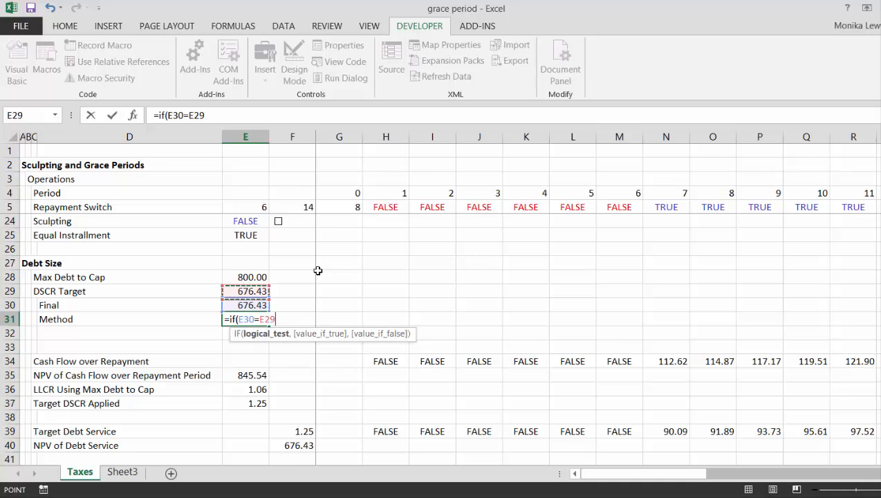
{"action": "type", "text": ",\"Scu"}
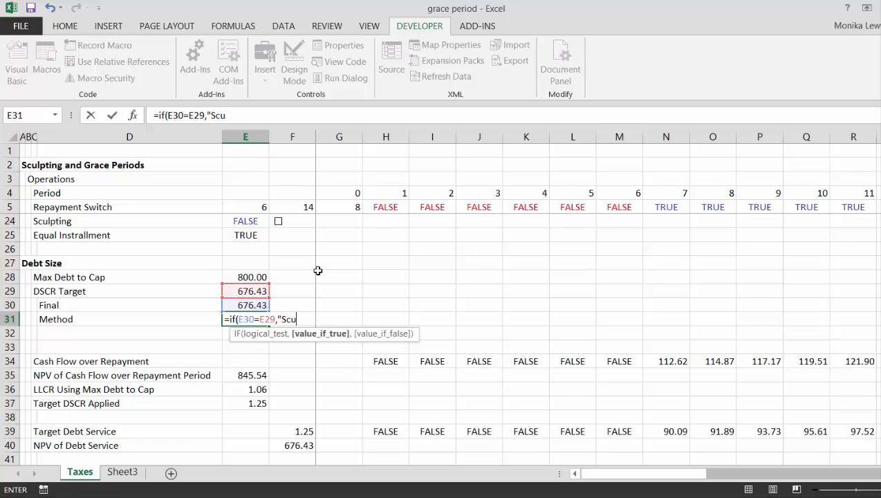
{"action": "type", "text": "lpt\","}
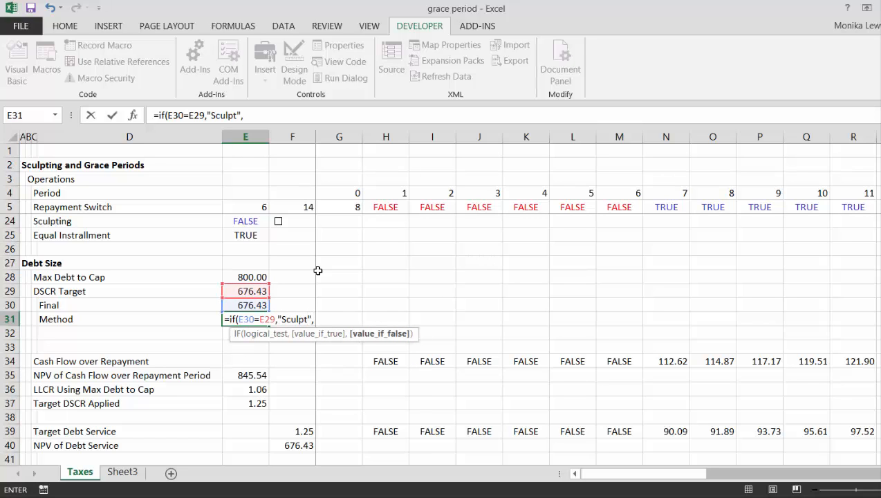
{"action": "type", "text": "\"Max G"}
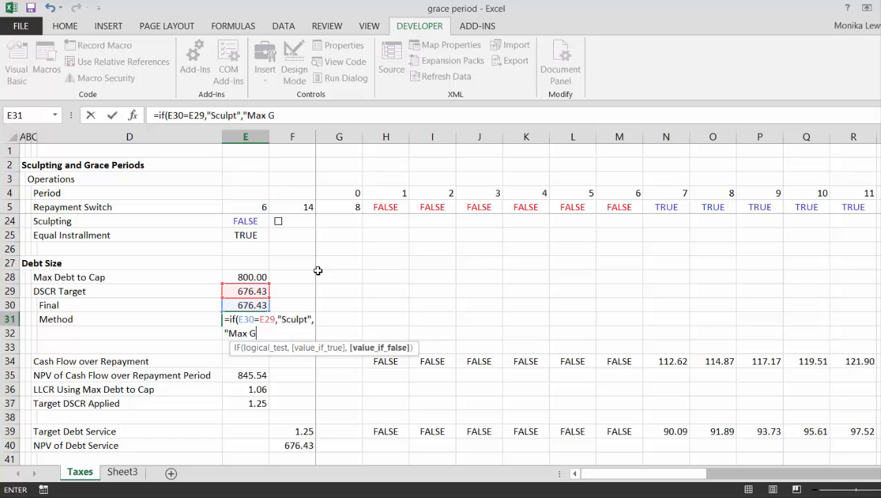
{"action": "type", "text": "ear\""}
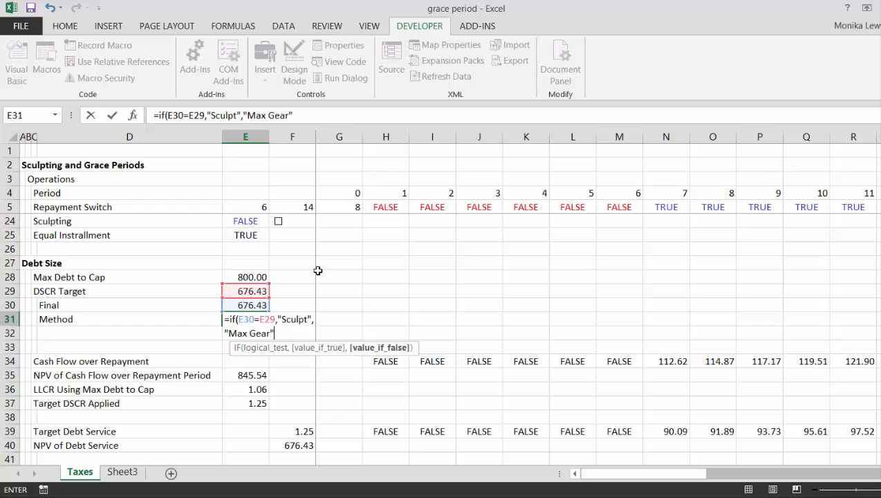
{"action": "key", "text": "Return"}
- Copy the EBITDA-by-tenor data table G63:L73 and paste it beside the original, starting at N63
{"action": "key", "text": "Down"}
{"action": "key", "text": "Down"}
{"action": "key", "text": "Down"}
{"action": "key", "text": "Down"}
{"action": "key", "text": "Down"}
{"action": "key", "text": "Down"}
{"action": "key", "text": "Down"}
{"action": "key", "text": "Down"}
{"action": "key", "text": "Down"}
{"action": "key", "text": "Down"}
{"action": "key", "text": "Down"}
{"action": "key", "text": "Down"}
{"action": "key", "text": "Down"}
{"action": "key", "text": "Down"}
{"action": "key", "text": "Down"}
{"action": "key", "text": "Down"}
{"action": "key", "text": "Down"}
{"action": "key", "text": "Down"}
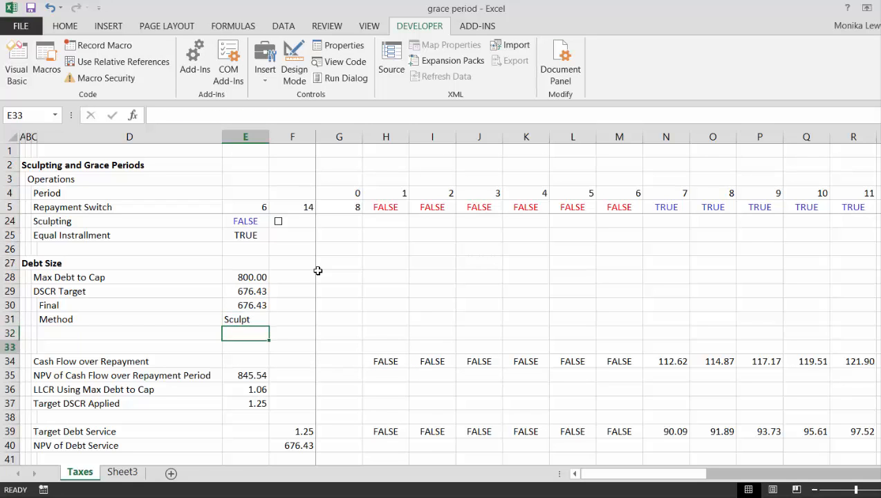
{"action": "key", "text": "Down"}
{"action": "key", "text": "Down"}
{"action": "key", "text": "Down"}
{"action": "key", "text": "Down"}
{"action": "key", "text": "Down"}
{"action": "key", "text": "Down"}
{"action": "key", "text": "Down"}
{"action": "key", "text": "Down"}
{"action": "key", "text": "Down"}
{"action": "key", "text": "Down"}
{"action": "key", "text": "Down"}
{"action": "key", "text": "Down"}
{"action": "key", "text": "Down"}
{"action": "key", "text": "Down"}
{"action": "key", "text": "Down"}
{"action": "key", "text": "Down"}
{"action": "key", "text": "Down"}
{"action": "key", "text": "Down"}
{"action": "key", "text": "Down"}
{"action": "key", "text": "Down"}
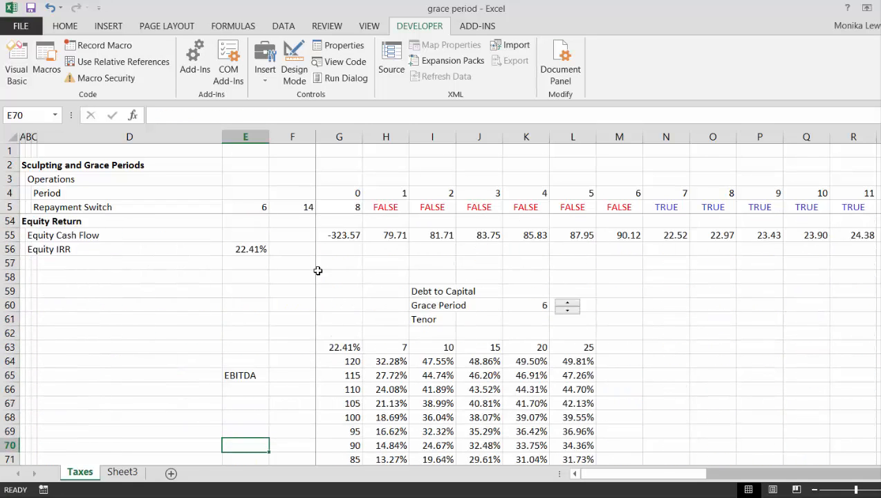
{"action": "key", "text": "Up"}
{"action": "key", "text": "Up"}
{"action": "key", "text": "Up"}
{"action": "key", "text": "Up"}
{"action": "key", "text": "Up"}
{"action": "key", "text": "Up"}
{"action": "key", "text": "Up"}
{"action": "key", "text": "Up"}
{"action": "key", "text": "Up"}
{"action": "key", "text": "Up"}
{"action": "key", "text": "Right"}
{"action": "key", "text": "Right"}
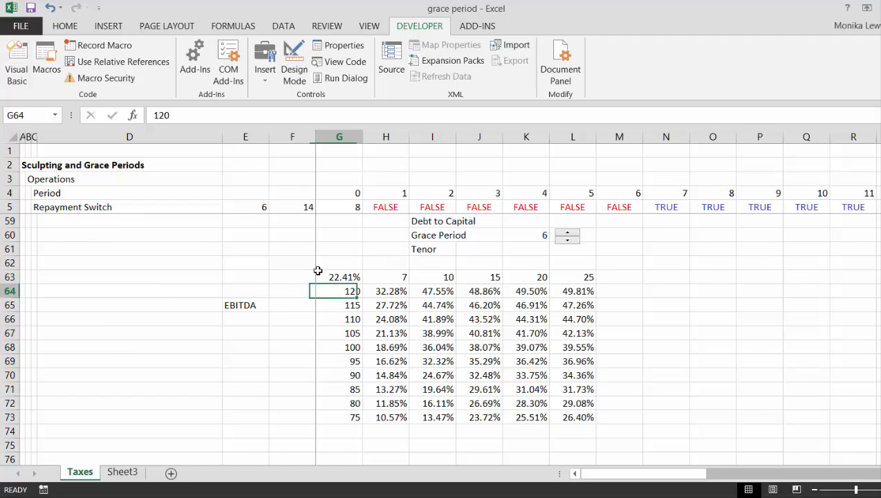
{"action": "key", "text": "Up"}
{"action": "key", "text": "ctrl+shift+Right"}
{"action": "key", "text": "ctrl+shift+Down"}
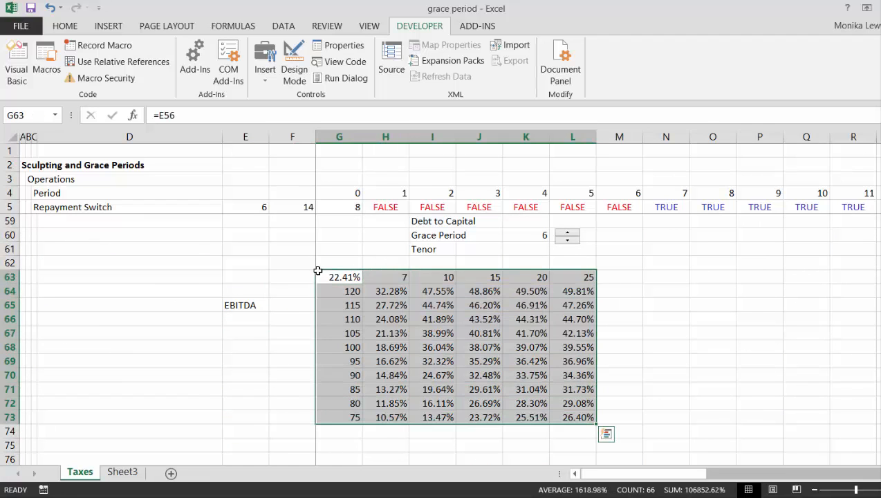
{"action": "key", "text": "ctrl+c"}
{"action": "key", "text": "Right"}
{"action": "key", "text": "Right"}
{"action": "key", "text": "Right"}
{"action": "key", "text": "Right"}
{"action": "key", "text": "Right"}
{"action": "key", "text": "Right"}
{"action": "key", "text": "Right"}
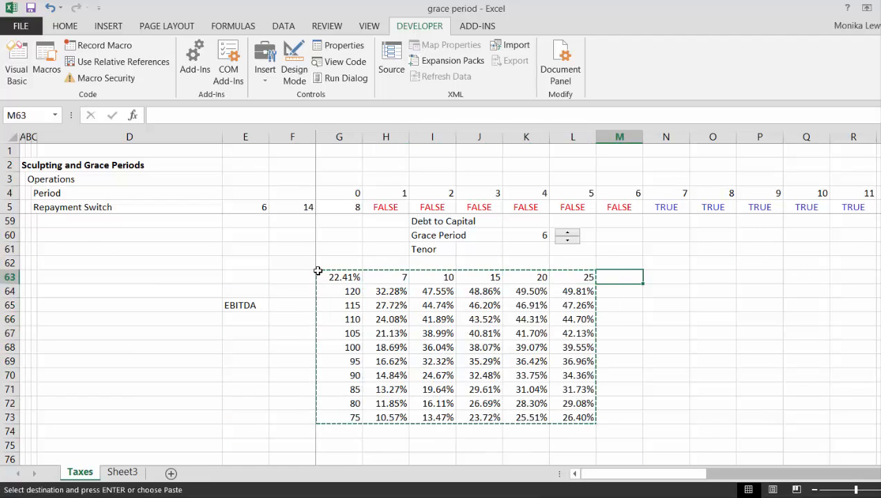
{"action": "key", "text": "ctrl+v"}
{"action": "key", "text": "Left"}
{"action": "key", "text": "Right"}
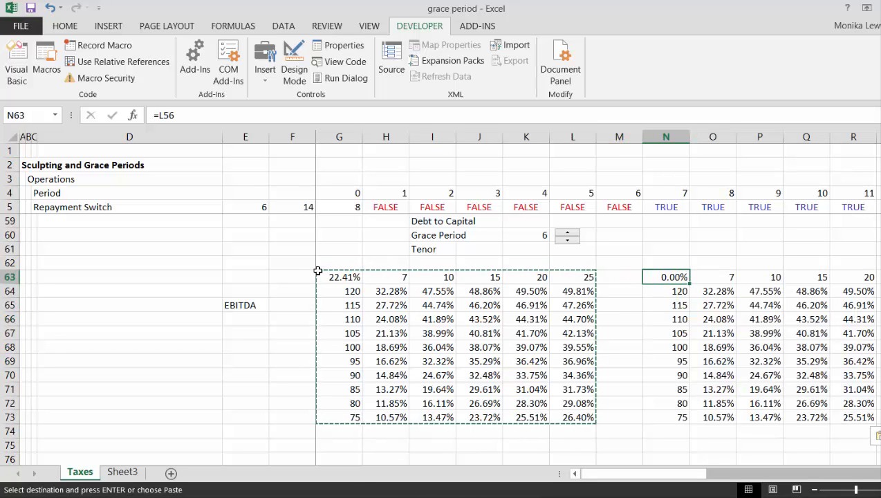
- Link the corner cell N63 of the copied table to the debt sizing Method result with =E31
{"action": "type", "text": "="}
{"action": "key", "text": "Left"}
{"action": "key", "text": "Left"}
{"action": "key", "text": "Left"}
{"action": "key", "text": "Left"}
{"action": "key", "text": "Left"}
{"action": "key", "text": "Left"}
{"action": "key", "text": "Home"}
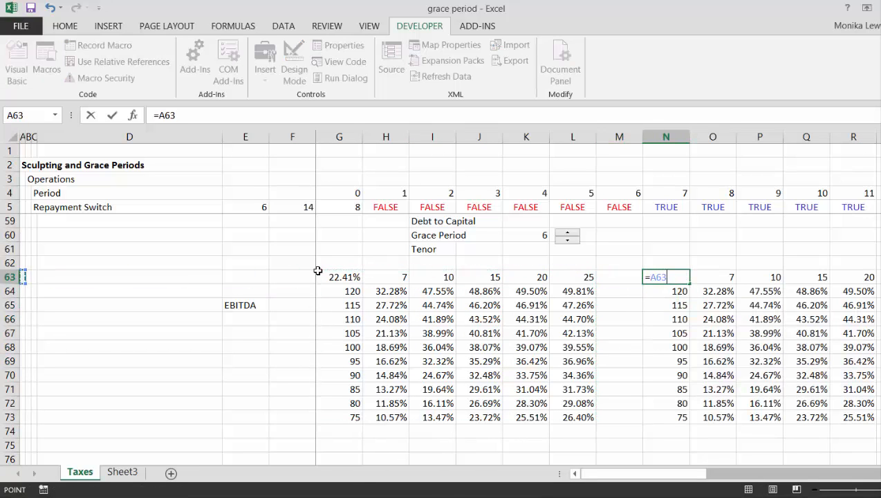
{"action": "key", "text": "Up"}
{"action": "key", "text": "Up"}
{"action": "key", "text": "Up"}
{"action": "key", "text": "Up"}
{"action": "key", "text": "Up"}
{"action": "key", "text": "Up"}
{"action": "key", "text": "Up"}
{"action": "key", "text": "Up"}
{"action": "key", "text": "Up"}
{"action": "key", "text": "Up"}
{"action": "key", "text": "Up"}
{"action": "key", "text": "Up"}
{"action": "key", "text": "Up"}
{"action": "key", "text": "Up"}
{"action": "key", "text": "Up"}
{"action": "key", "text": "Up"}
{"action": "key", "text": "Up"}
{"action": "key", "text": "Up"}
{"action": "key", "text": "Up"}
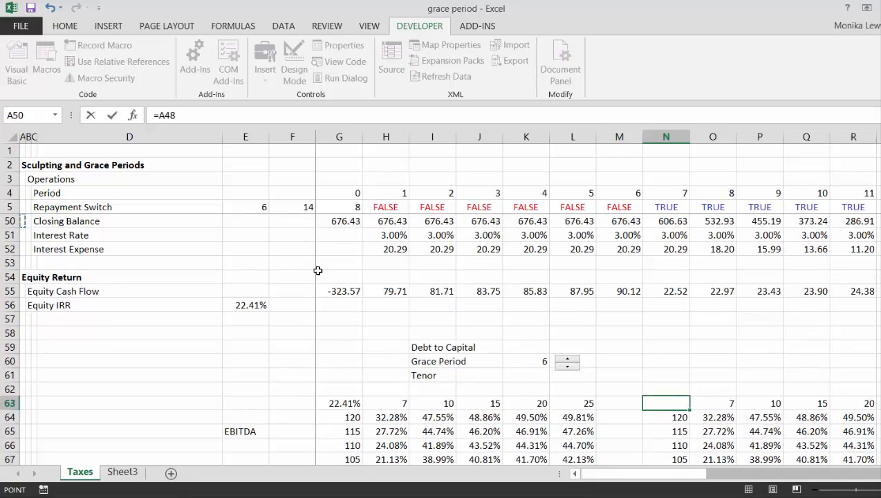
{"action": "key", "text": "Up"}
{"action": "key", "text": "Up"}
{"action": "key", "text": "Up"}
{"action": "key", "text": "Up"}
{"action": "key", "text": "Up"}
{"action": "key", "text": "Up"}
{"action": "key", "text": "Up"}
{"action": "key", "text": "Up"}
{"action": "key", "text": "Up"}
{"action": "key", "text": "Up"}
{"action": "key", "text": "Up"}
{"action": "key", "text": "Up"}
{"action": "key", "text": "Up"}
{"action": "key", "text": "Up"}
{"action": "key", "text": "Up"}
{"action": "key", "text": "Up"}
{"action": "key", "text": "Up"}
{"action": "key", "text": "Up"}
{"action": "key", "text": "Up"}
{"action": "key", "text": "Up"}
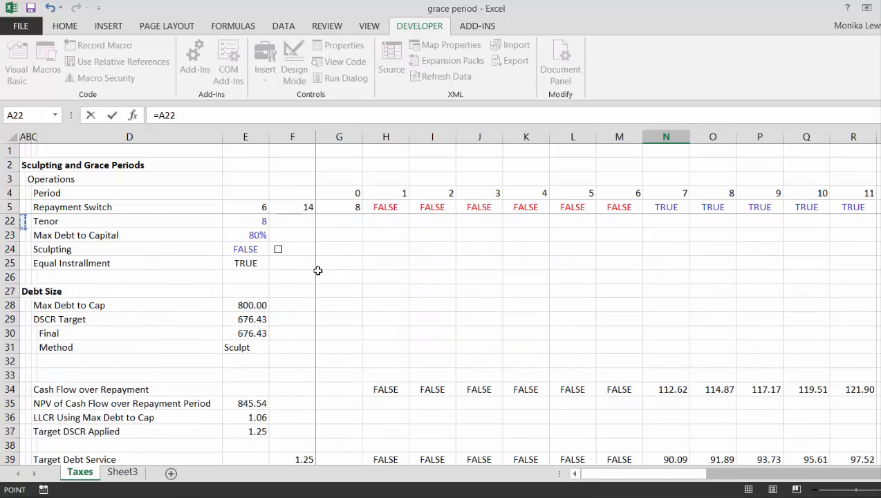
{"action": "key", "text": "Down"}
{"action": "key", "text": "Down"}
{"action": "key", "text": "Down"}
{"action": "key", "text": "Down"}
{"action": "key", "text": "Down"}
{"action": "key", "text": "Down"}
{"action": "key", "text": "Down"}
{"action": "key", "text": "Down"}
{"action": "key", "text": "Down"}
{"action": "key", "text": "Right"}
{"action": "key", "text": "Right"}
{"action": "key", "text": "Right"}
{"action": "key", "text": "Right"}
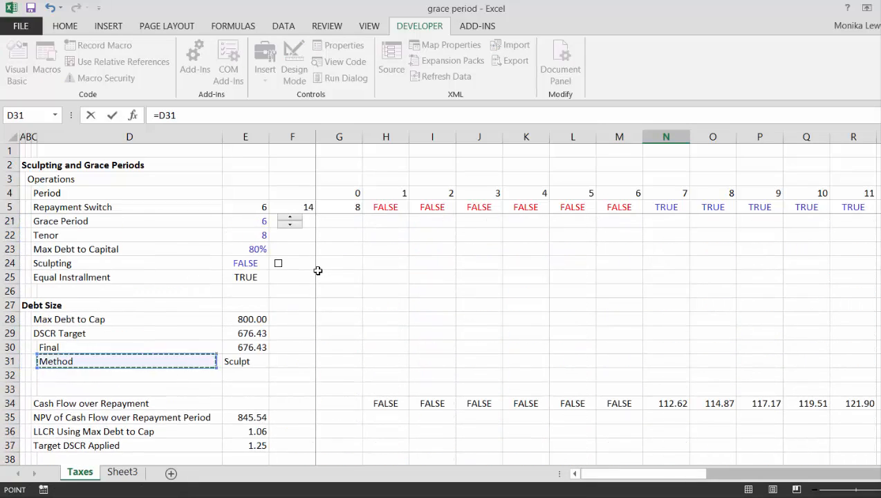
{"action": "key", "text": "Return"}
- Recalculate the workbook with the Method link in place in the second table's corner cell
{"action": "key", "text": "Down"}
{"action": "key", "text": "Down"}
{"action": "key", "text": "Down"}
{"action": "key", "text": "Down"}
{"action": "key", "text": "Down"}
{"action": "key", "text": "Down"}
{"action": "key", "text": "Down"}
{"action": "key", "text": "Down"}
{"action": "key", "text": "Down"}
{"action": "key", "text": "Down"}
{"action": "key", "text": "Down"}
{"action": "key", "text": "Down"}
{"action": "key", "text": "Down"}
{"action": "key", "text": "Down"}
{"action": "key", "text": "Down"}
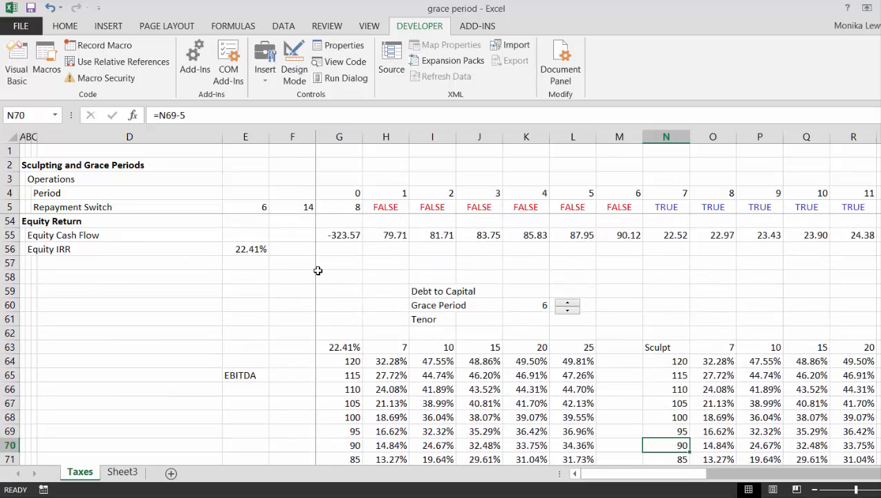
{"action": "key", "text": "Up"}
{"action": "key", "text": "Right"}
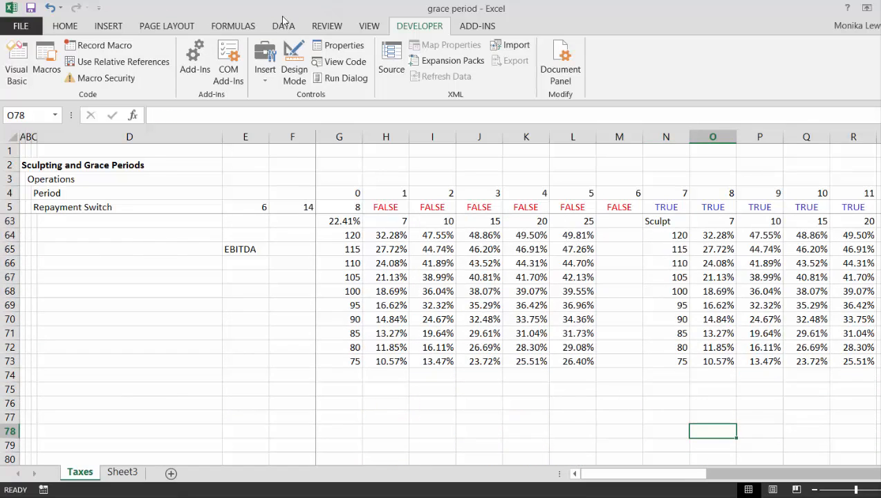
{"action": "left_click", "coordinate": [248, 27]}
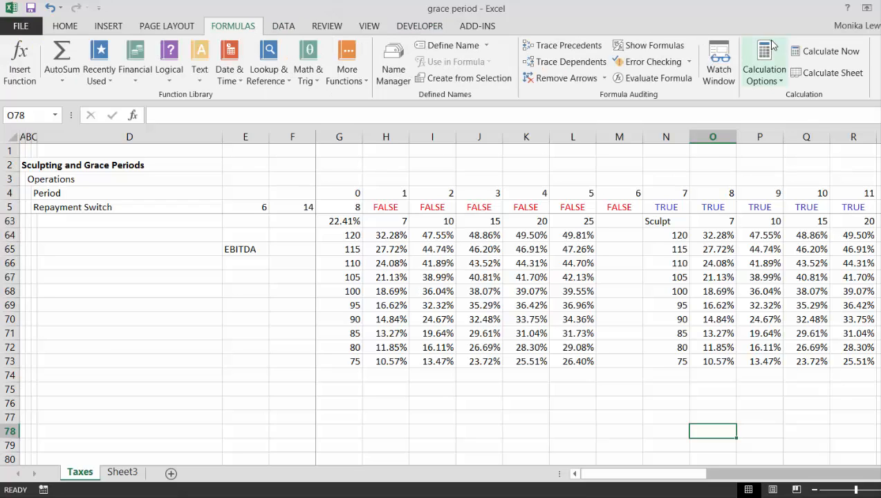
{"action": "left_click", "coordinate": [798, 55]}
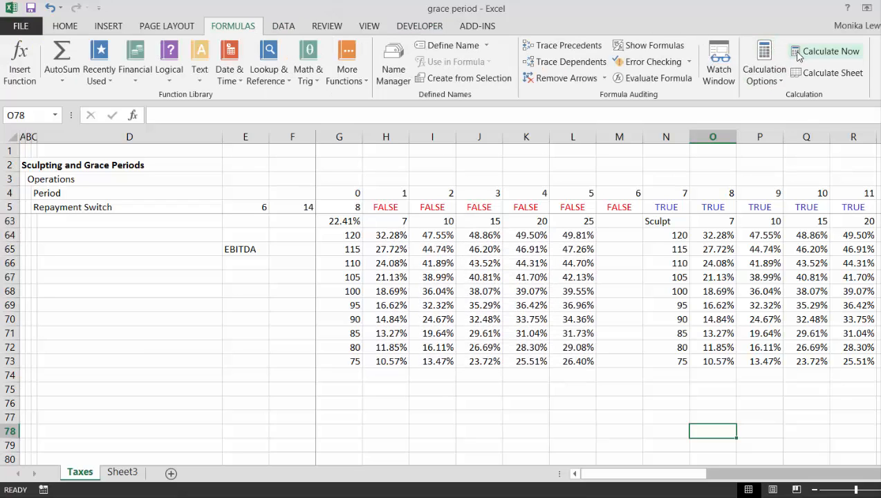
- Select the copied table range N63:S73 and start a What-If Data Table on it
{"action": "key", "text": "Up"}
{"action": "key", "text": "Up"}
{"action": "key", "text": "Up"}
{"action": "key", "text": "Up"}
{"action": "key", "text": "Up"}
{"action": "key", "text": "Up"}
{"action": "key", "text": "Up"}
{"action": "key", "text": "Up"}
{"action": "key", "text": "Up"}
{"action": "key", "text": "Up"}
{"action": "key", "text": "Up"}
{"action": "key", "text": "Up"}
{"action": "key", "text": "Up"}
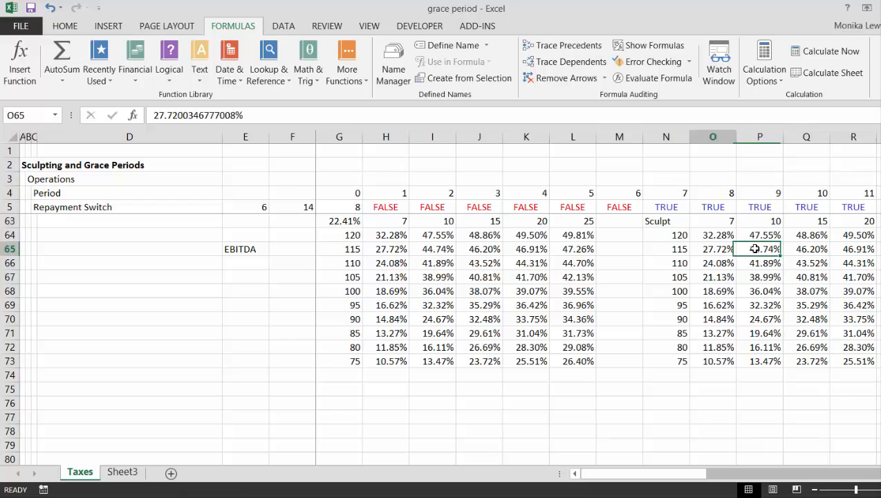
{"action": "key", "text": "Left"}
{"action": "key", "text": "Up"}
{"action": "key", "text": "Up"}
{"action": "key", "text": "ctrl+shift+Right"}
{"action": "key", "text": "ctrl+shift+Down"}
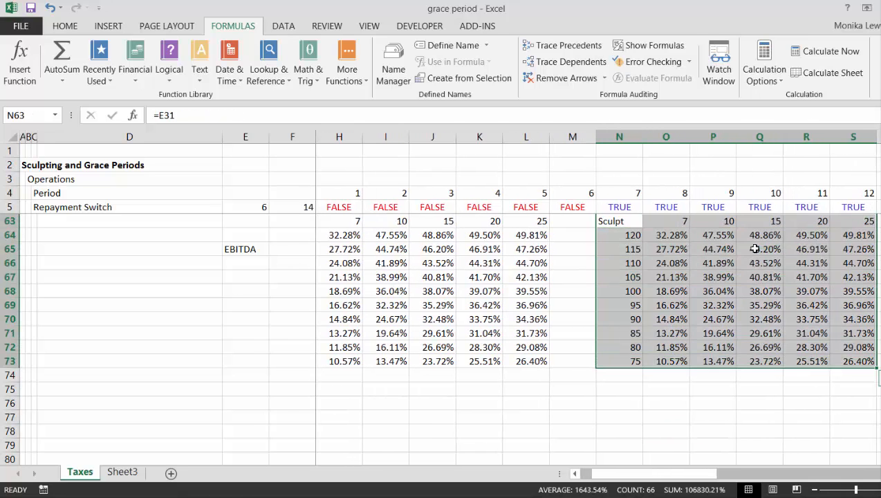
{"action": "key", "text": "alt+d"}
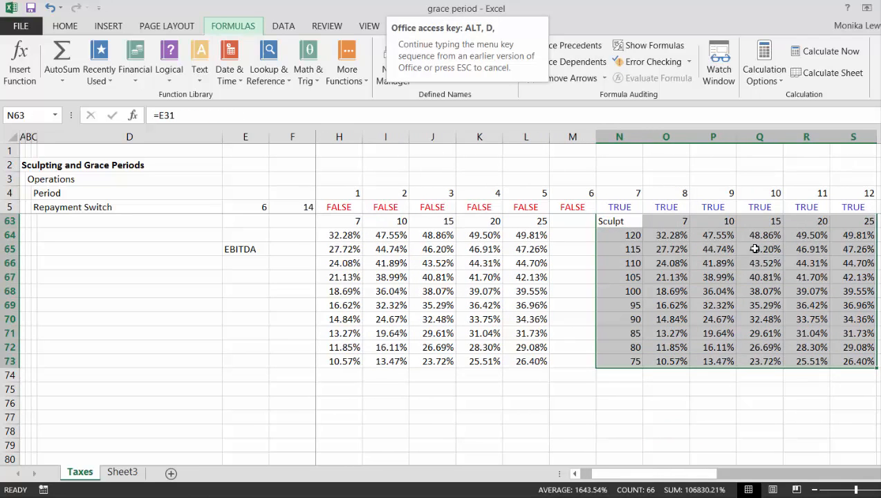
{"action": "key", "text": "t"}
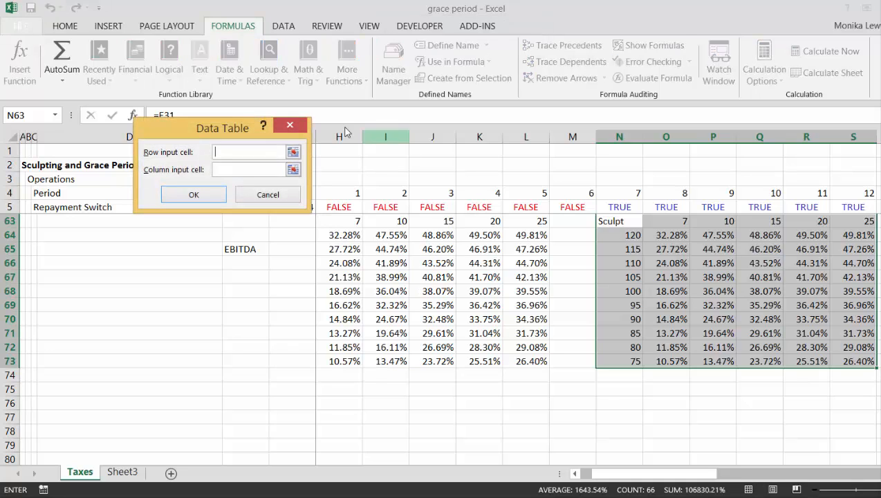
- Set the data table's row input cell to the Tenor assumption in E22
{"action": "left_click", "coordinate": [293, 152]}
{"action": "key", "text": "Up"}
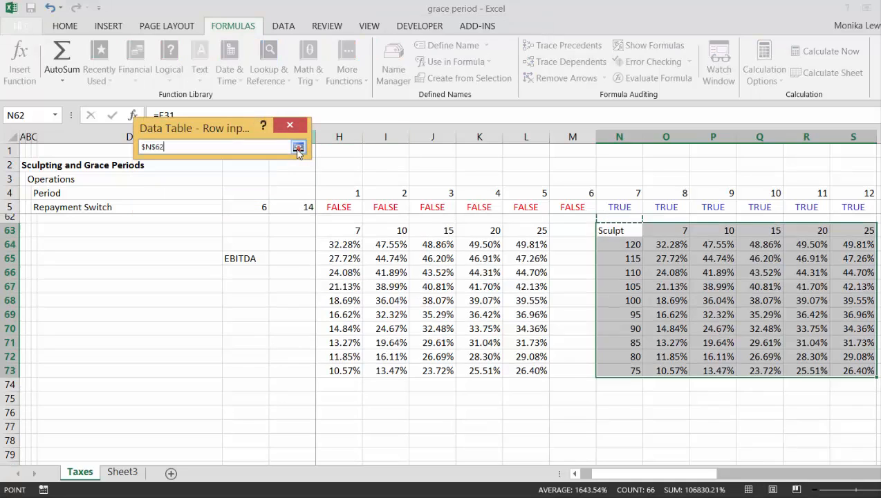
{"action": "key", "text": "Up"}
{"action": "key", "text": "Up"}
{"action": "key", "text": "Up"}
{"action": "key", "text": "Up"}
{"action": "key", "text": "Up"}
{"action": "key", "text": "Up"}
{"action": "key", "text": "Up"}
{"action": "key", "text": "Up"}
{"action": "key", "text": "Up"}
{"action": "key", "text": "Up"}
{"action": "key", "text": "Up"}
{"action": "key", "text": "Up"}
{"action": "key", "text": "Up"}
{"action": "key", "text": "Up"}
{"action": "key", "text": "Up"}
{"action": "key", "text": "Up"}
{"action": "key", "text": "Up"}
{"action": "key", "text": "Up"}
{"action": "key", "text": "Up"}
{"action": "key", "text": "Up"}
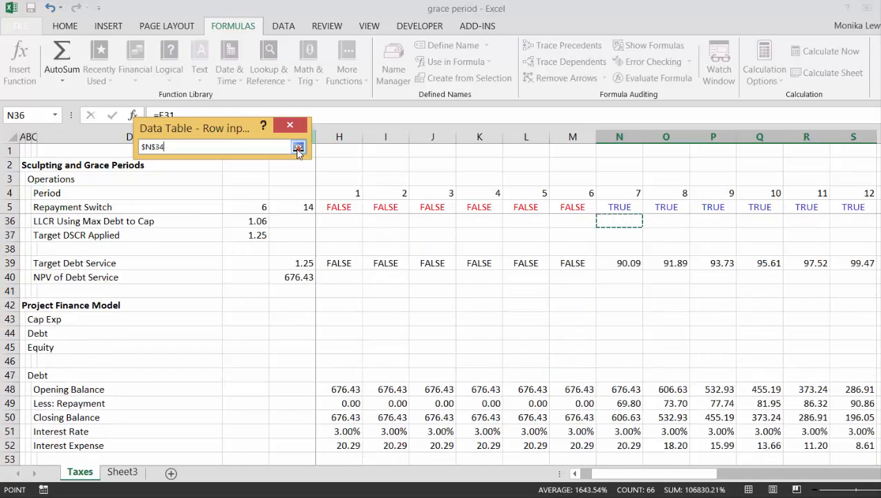
{"action": "key", "text": "Up"}
{"action": "key", "text": "Up"}
{"action": "key", "text": "Up"}
{"action": "key", "text": "Up"}
{"action": "key", "text": "Up"}
{"action": "key", "text": "Up"}
{"action": "key", "text": "Up"}
{"action": "key", "text": "Up"}
{"action": "key", "text": "Up"}
{"action": "key", "text": "Up"}
{"action": "key", "text": "Up"}
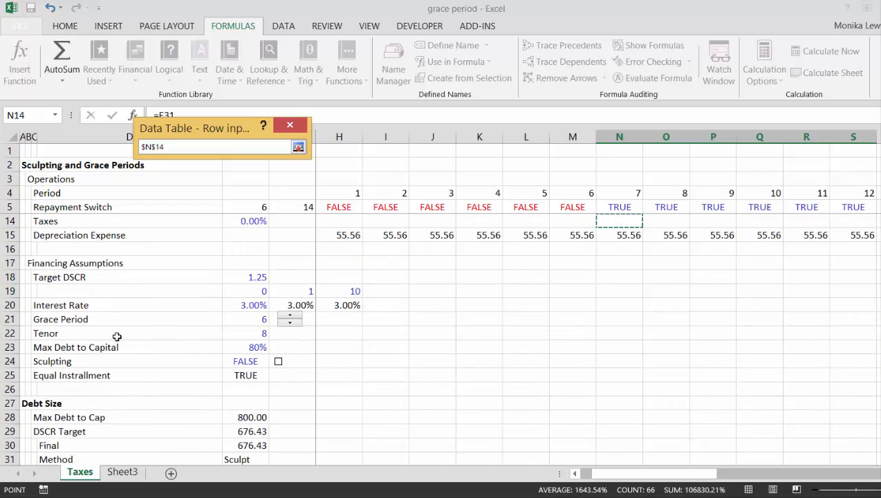
{"action": "left_click", "coordinate": [248, 334]}
{"action": "key", "text": "Return"}
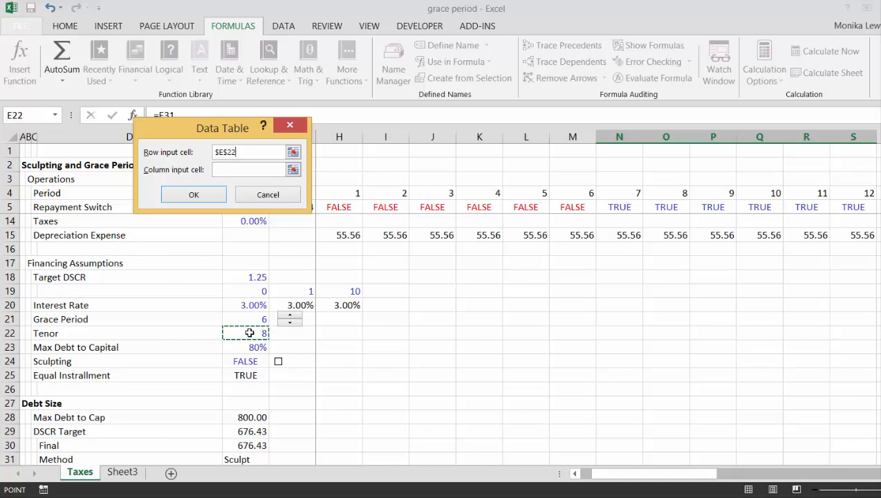
- Set the data table's column input cell to the first-period EBITDA in H8 and create the table
{"action": "left_click", "coordinate": [270, 168]}
{"action": "type", "text": "$N$62"}
{"action": "key", "text": "Up"}
{"action": "key", "text": "Up"}
{"action": "key", "text": "Up"}
{"action": "key", "text": "Up"}
{"action": "key", "text": "Up"}
{"action": "key", "text": "Up"}
{"action": "key", "text": "Up"}
{"action": "key", "text": "Up"}
{"action": "key", "text": "Up"}
{"action": "key", "text": "Up"}
{"action": "key", "text": "Up"}
{"action": "key", "text": "Up"}
{"action": "key", "text": "Up"}
{"action": "key", "text": "Up"}
{"action": "key", "text": "Up"}
{"action": "key", "text": "Up"}
{"action": "key", "text": "Up"}
{"action": "key", "text": "Up"}
{"action": "key", "text": "Up"}
{"action": "key", "text": "Up"}
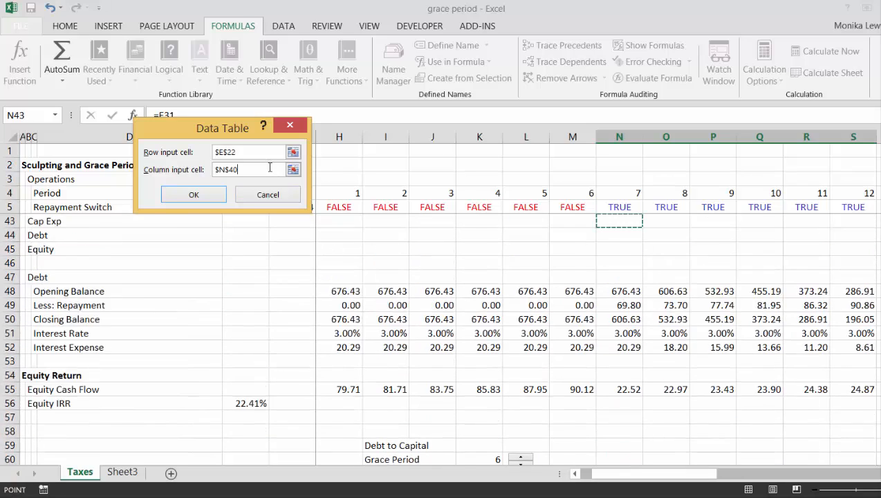
{"action": "key", "text": "Up"}
{"action": "key", "text": "Up"}
{"action": "key", "text": "Up"}
{"action": "key", "text": "Up"}
{"action": "key", "text": "Up"}
{"action": "key", "text": "Up"}
{"action": "key", "text": "Up"}
{"action": "key", "text": "Up"}
{"action": "key", "text": "Up"}
{"action": "key", "text": "Up"}
{"action": "key", "text": "Up"}
{"action": "key", "text": "Up"}
{"action": "key", "text": "Up"}
{"action": "key", "text": "Up"}
{"action": "key", "text": "Up"}
{"action": "key", "text": "Up"}
{"action": "key", "text": "Up"}
{"action": "key", "text": "Up"}
{"action": "key", "text": "Up"}
{"action": "key", "text": "Up"}
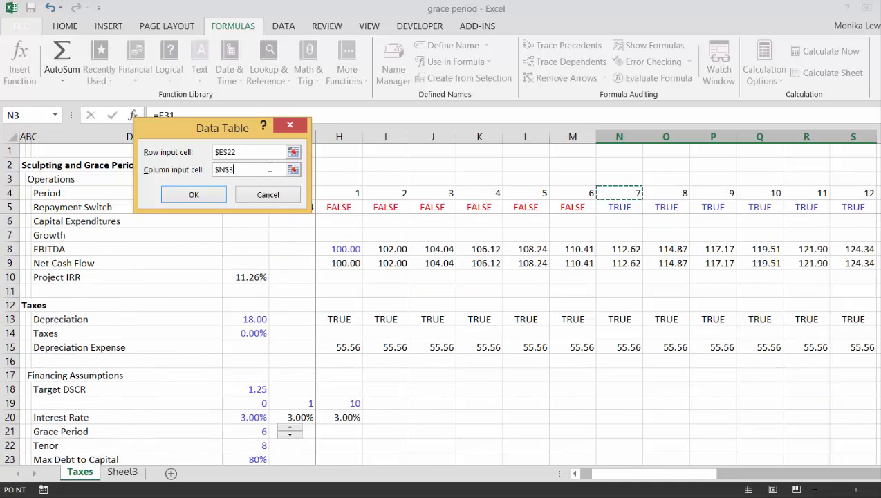
{"action": "key", "text": "Down"}
{"action": "key", "text": "Down"}
{"action": "key", "text": "Down"}
{"action": "key", "text": "Down"}
{"action": "key", "text": "Down"}
{"action": "key", "text": "Down"}
{"action": "key", "text": "Down"}
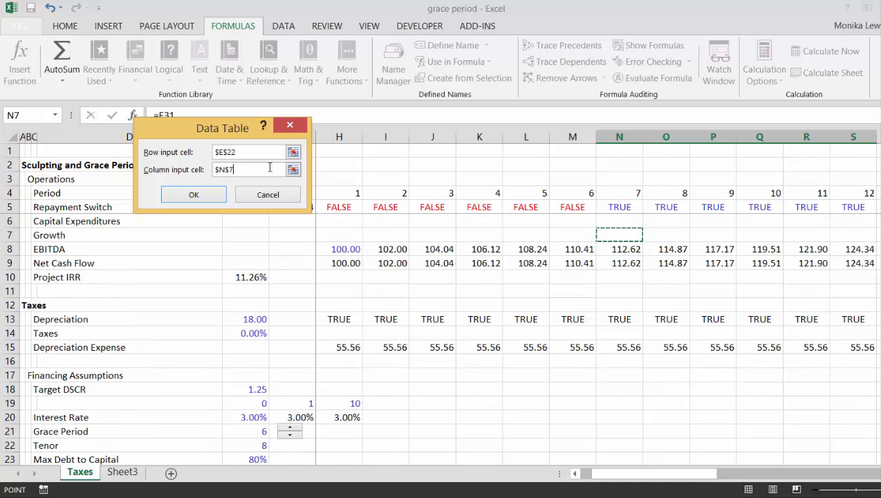
{"action": "key", "text": "Left"}
{"action": "key", "text": "Left"}
{"action": "key", "text": "Left"}
{"action": "key", "text": "Left"}
{"action": "key", "text": "Left"}
{"action": "key", "text": "Left"}
{"action": "key", "text": "Return"}
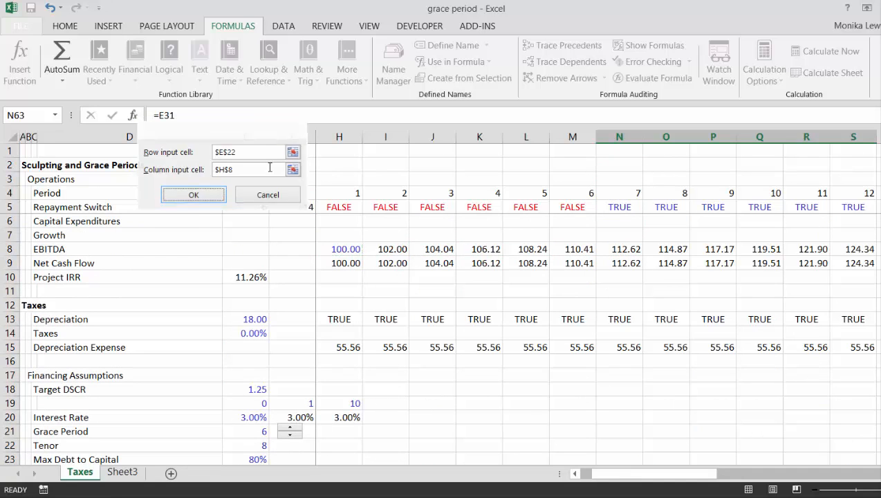
- Examine the debt sizing methods in the second EBITDA-by-tenor table beside the equity IRR table
{"action": "key", "text": "Down"}
{"action": "key", "text": "Down"}
{"action": "key", "text": "Down"}
{"action": "key", "text": "Down"}
{"action": "key", "text": "Down"}
{"action": "key", "text": "Down"}
{"action": "key", "text": "Down"}
{"action": "key", "text": "Down"}
{"action": "key", "text": "Down"}
{"action": "key", "text": "Down"}
{"action": "key", "text": "Down"}
{"action": "key", "text": "Down"}
{"action": "key", "text": "Down"}
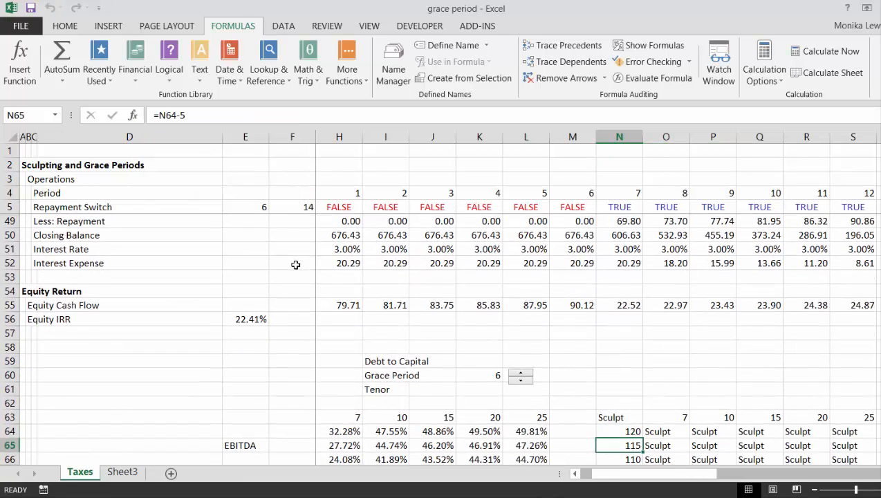
{"action": "key", "text": "Right"}
{"action": "key", "text": "Right"}
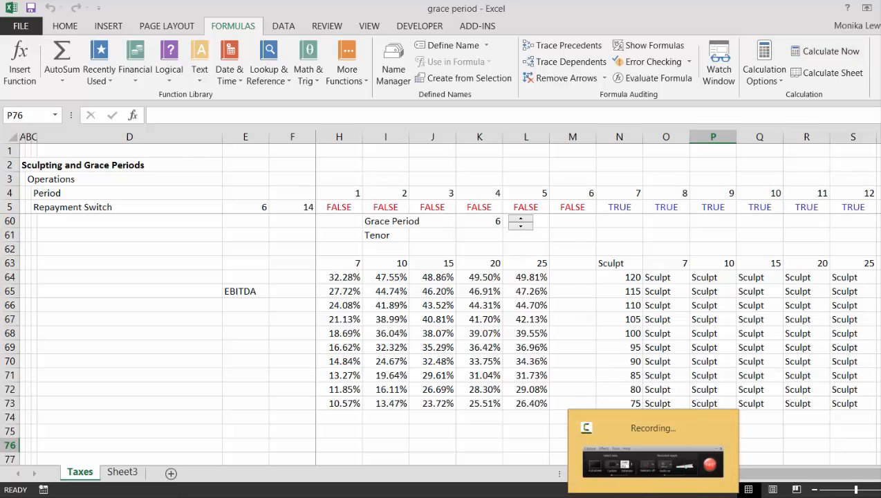
{"action": "left_click", "coordinate": [651, 497]}
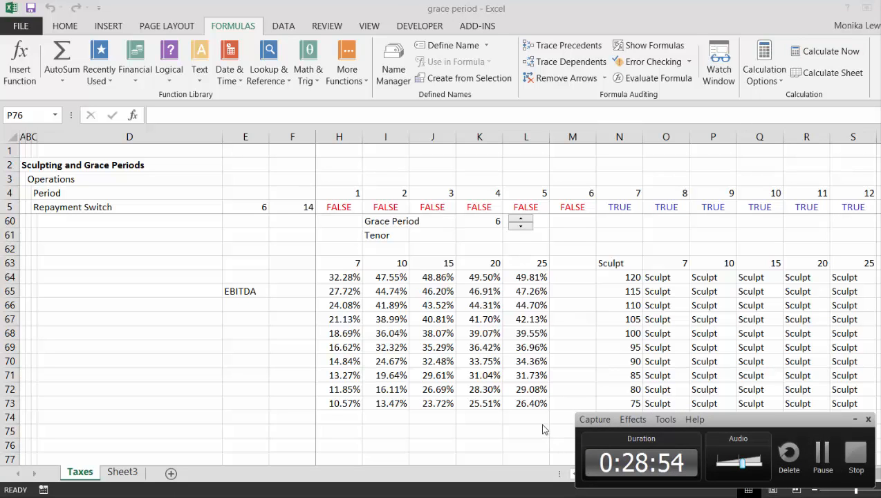
{"action": "left_click", "coordinate": [823, 454]}
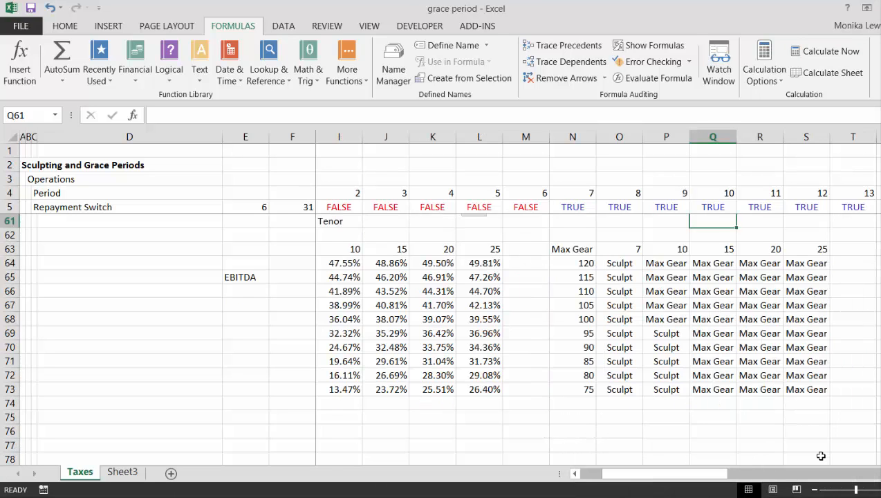
- Review the Debt Size section, including the Max Debt to Cap, DSCR Target, Final and Method results
{"action": "key", "text": "Up"}
{"action": "key", "text": "Up"}
{"action": "key", "text": "Up"}
{"action": "key", "text": "Up"}
{"action": "key", "text": "Up"}
{"action": "key", "text": "Up"}
{"action": "key", "text": "Up"}
{"action": "key", "text": "Up"}
{"action": "key", "text": "Up"}
{"action": "key", "text": "Up"}
{"action": "key", "text": "Up"}
{"action": "key", "text": "Up"}
{"action": "key", "text": "Up"}
{"action": "key", "text": "Up"}
{"action": "key", "text": "Up"}
{"action": "key", "text": "Up"}
{"action": "key", "text": "Up"}
{"action": "key", "text": "Up"}
{"action": "key", "text": "Up"}
{"action": "key", "text": "Up"}
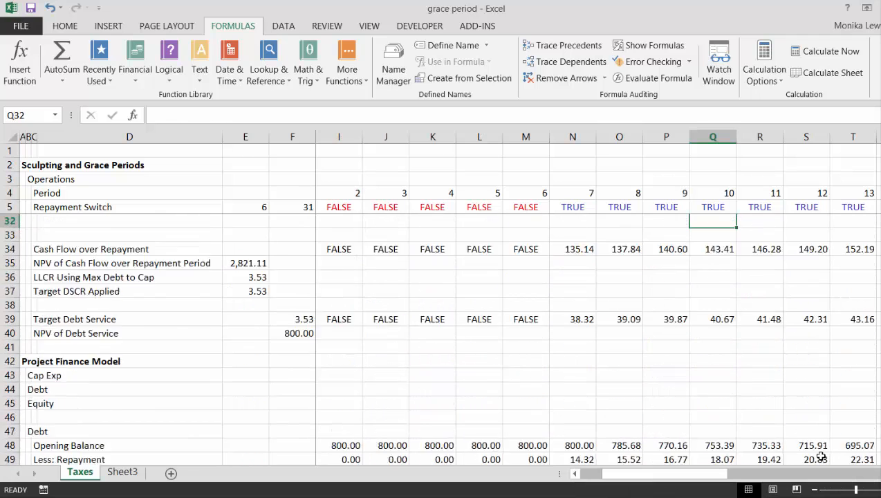
{"action": "key", "text": "Up"}
{"action": "key", "text": "Up"}
{"action": "key", "text": "Up"}
{"action": "key", "text": "Up"}
{"action": "key", "text": "Up"}
{"action": "key", "text": "Up"}
{"action": "key", "text": "Up"}
{"action": "key", "text": "Up"}
{"action": "key", "text": "Left"}
{"action": "key", "text": "Left"}
{"action": "key", "text": "Left"}
{"action": "key", "text": "Left"}
{"action": "key", "text": "Left"}
{"action": "key", "text": "Left"}
{"action": "key", "text": "Left"}
{"action": "key", "text": "Left"}
{"action": "key", "text": "Down"}
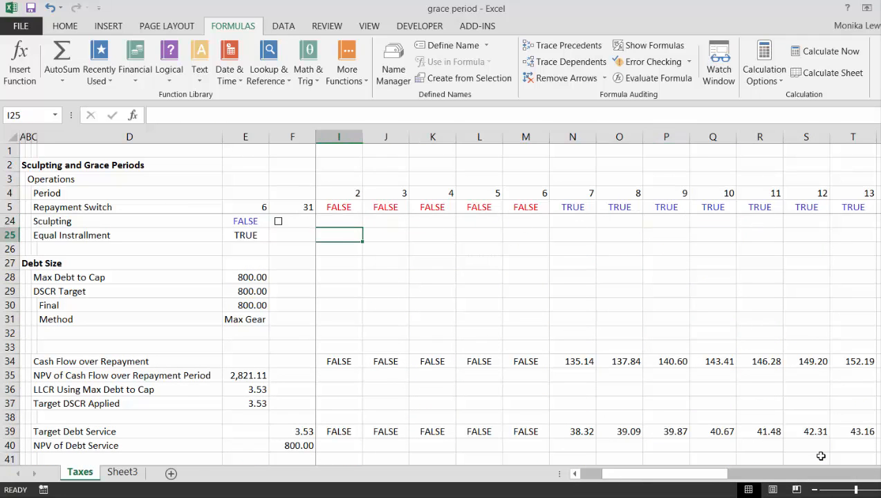
{"action": "key", "text": "Down"}
{"action": "key", "text": "Down"}
{"action": "key", "text": "Down"}
{"action": "key", "text": "Down"}
{"action": "key", "text": "Down"}
{"action": "key", "text": "Down"}
{"action": "key", "text": "Left"}
{"action": "key", "text": "Left"}
{"action": "key", "text": "Left"}
{"action": "key", "text": "Left"}
{"action": "key", "text": "Down"}
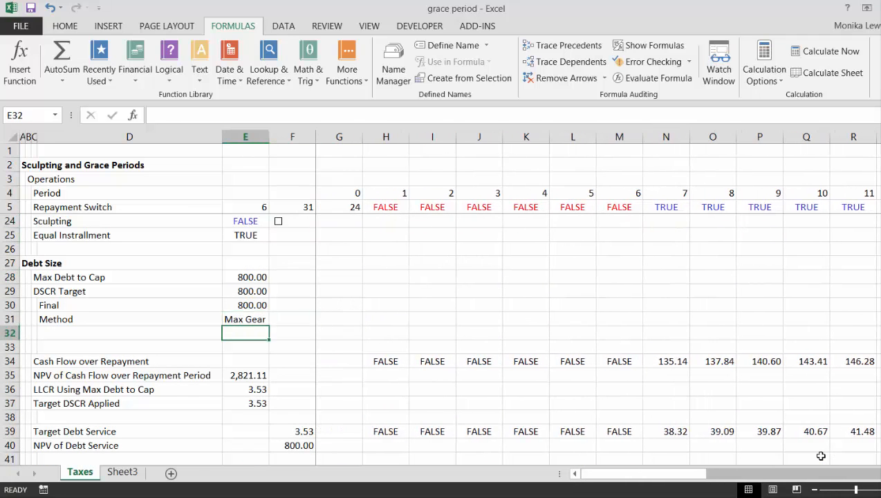
- Compare the equity IRR table with the debt sizing method table across EBITDA levels and tenors
{"action": "key", "text": "Down"}
{"action": "key", "text": "Down"}
{"action": "key", "text": "Down"}
{"action": "key", "text": "Down"}
{"action": "key", "text": "Down"}
{"action": "key", "text": "Down"}
{"action": "key", "text": "Down"}
{"action": "key", "text": "Down"}
{"action": "key", "text": "Down"}
{"action": "key", "text": "Down"}
{"action": "key", "text": "Down"}
{"action": "key", "text": "Down"}
{"action": "key", "text": "Down"}
{"action": "key", "text": "Down"}
{"action": "key", "text": "Down"}
{"action": "key", "text": "Down"}
{"action": "key", "text": "Down"}
{"action": "key", "text": "Down"}
{"action": "key", "text": "Down"}
{"action": "key", "text": "Down"}
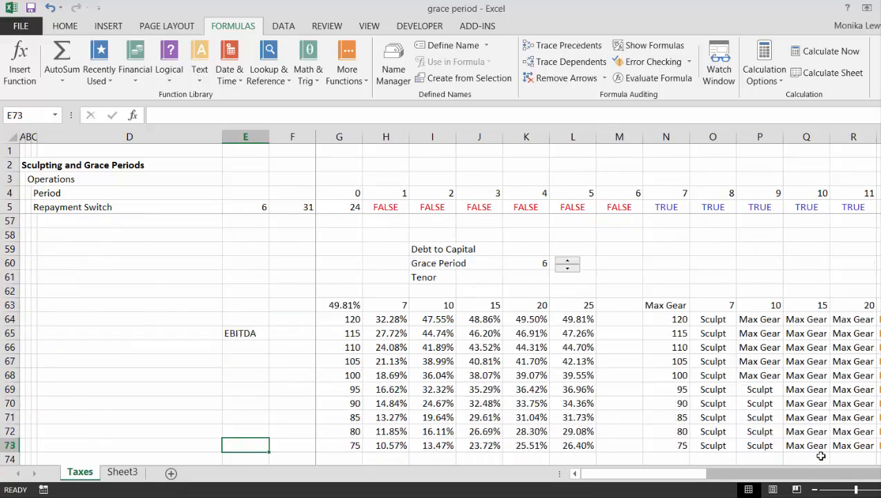
- Examine the debt sizing method table across its full tenor range, from 7 to 25 years, for every EBITDA level
{"action": "key", "text": "Down"}
{"action": "key", "text": "Down"}
{"action": "key", "text": "Down"}
{"action": "key", "text": "Down"}
{"action": "key", "text": "Down"}
{"action": "key", "text": "Down"}
{"action": "key", "text": "Down"}
{"action": "key", "text": "Right"}
{"action": "key", "text": "Right"}
{"action": "key", "text": "Right"}
{"action": "key", "text": "Right"}
{"action": "key", "text": "Right"}
{"action": "key", "text": "Right"}
{"action": "key", "text": "Right"}
{"action": "key", "text": "Right"}
{"action": "key", "text": "Right"}
{"action": "key", "text": "Right"}
{"action": "key", "text": "Right"}
{"action": "key", "text": "Right"}
{"action": "key", "text": "Right"}
{"action": "key", "text": "Right"}
{"action": "key", "text": "Right"}
{"action": "key", "text": "Up"}
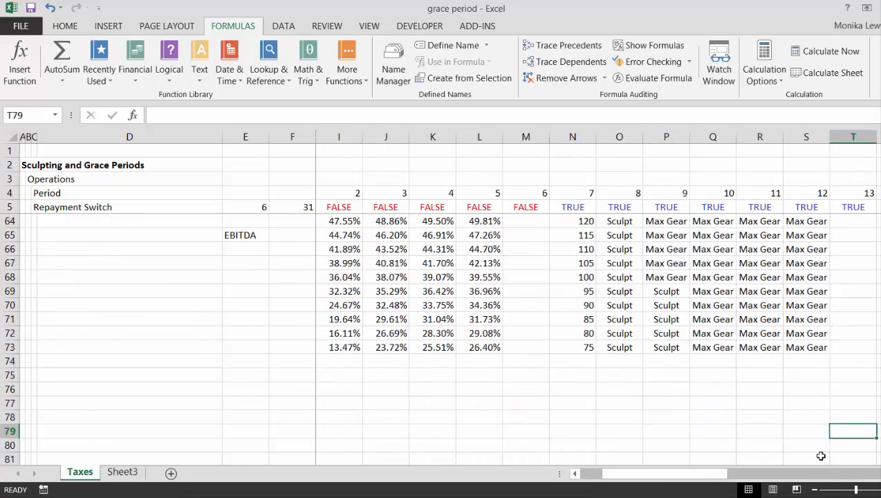
{"action": "key", "text": "Up"}
{"action": "key", "text": "Up"}
{"action": "key", "text": "Up"}
{"action": "key", "text": "Up"}
{"action": "key", "text": "Up"}
{"action": "key", "text": "Up"}
{"action": "key", "text": "Up"}
{"action": "key", "text": "Up"}
{"action": "key", "text": "Up"}
{"action": "key", "text": "Up"}
{"action": "key", "text": "Up"}
{"action": "key", "text": "Up"}
{"action": "key", "text": "Up"}
{"action": "key", "text": "Up"}
{"action": "key", "text": "Up"}
{"action": "key", "text": "Up"}
{"action": "key", "text": "Up"}
{"action": "key", "text": "Up"}
{"action": "key", "text": "Up"}
{"action": "key", "text": "Up"}
{"action": "key", "text": "Up"}
{"action": "key", "text": "Up"}
{"action": "key", "text": "Left"}
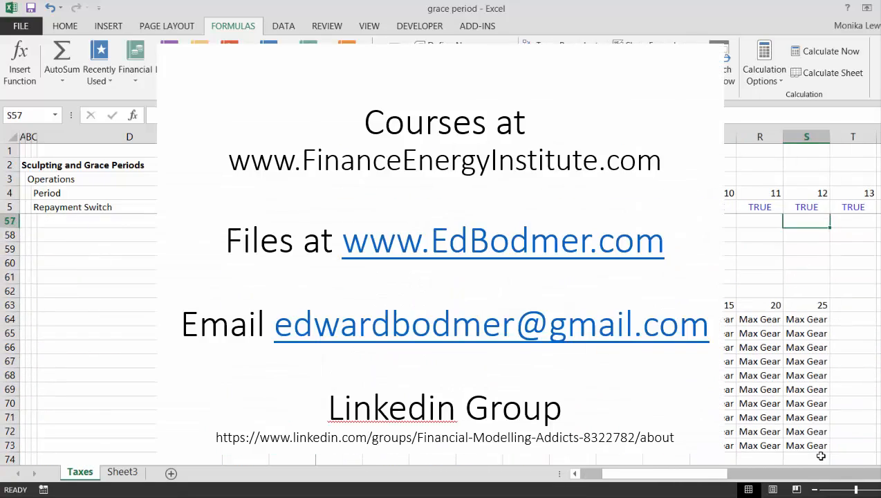
{"action": "key", "text": "Left"}
{"action": "key", "text": "Left"}
{"action": "key", "text": "Left"}
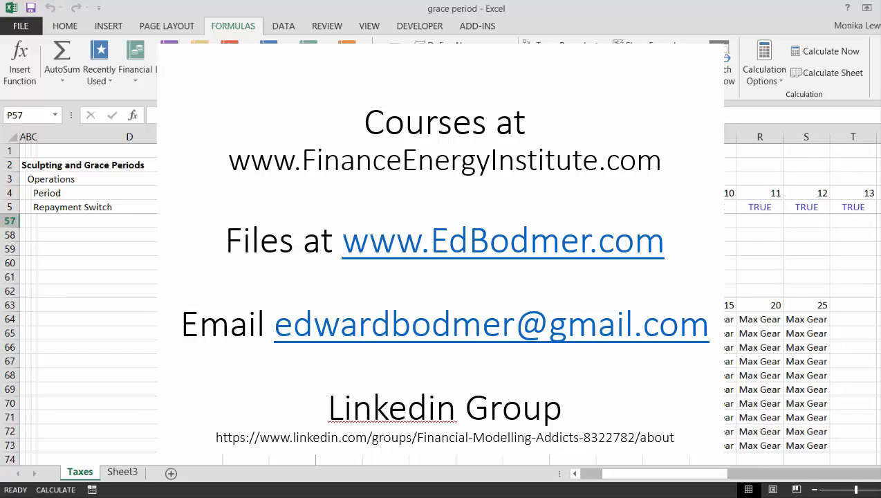
- Lower the grace period to 0 with the spinner beside the data tables, and raise it back to 3
{"action": "left_click", "coordinate": [469, 270]}
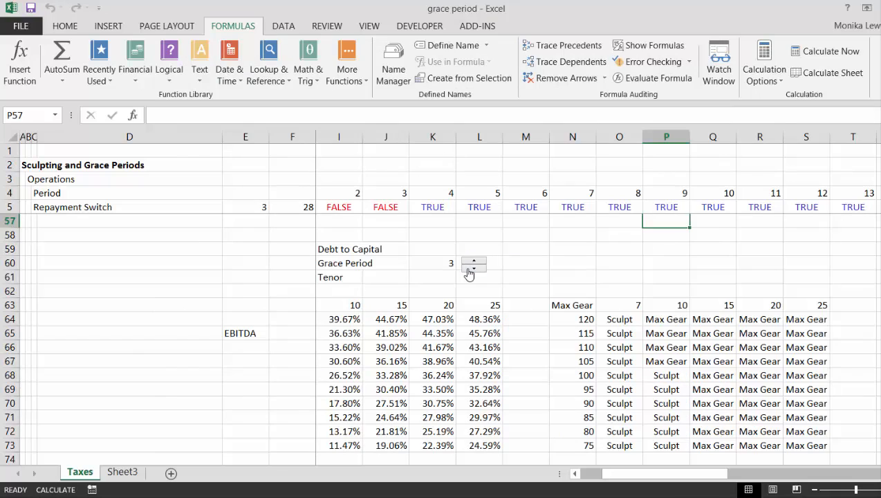
{"action": "left_click", "coordinate": [474, 269]}
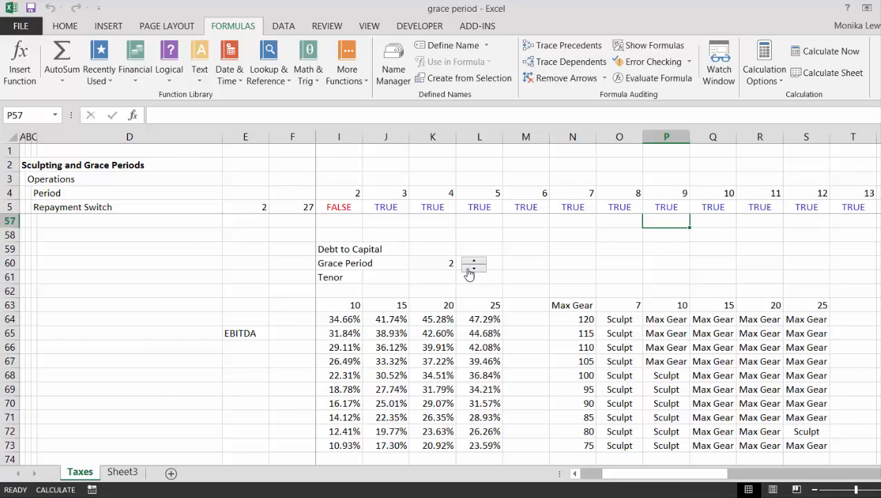
{"action": "left_click", "coordinate": [469, 271]}
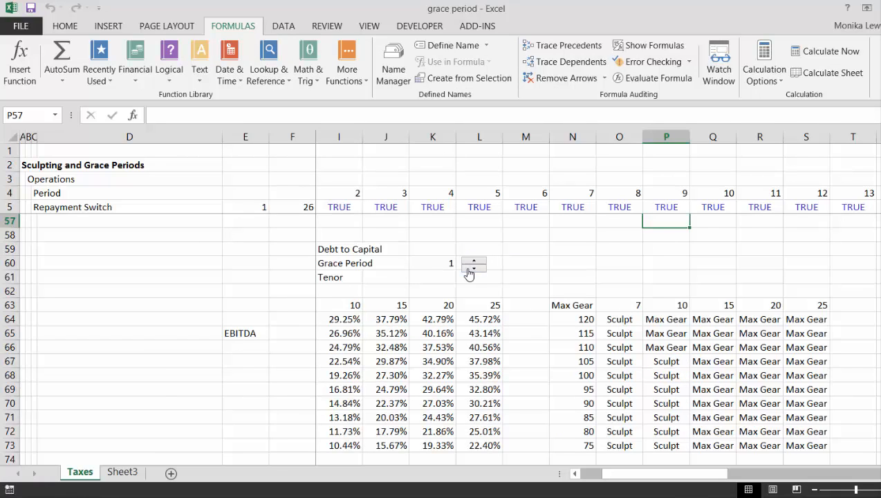
{"action": "left_click", "coordinate": [468, 272]}
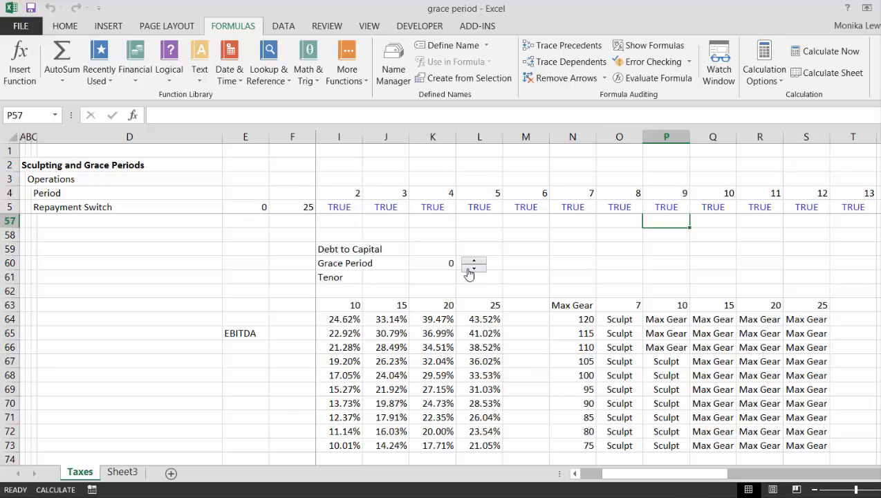
{"action": "left_click", "coordinate": [473, 261]}
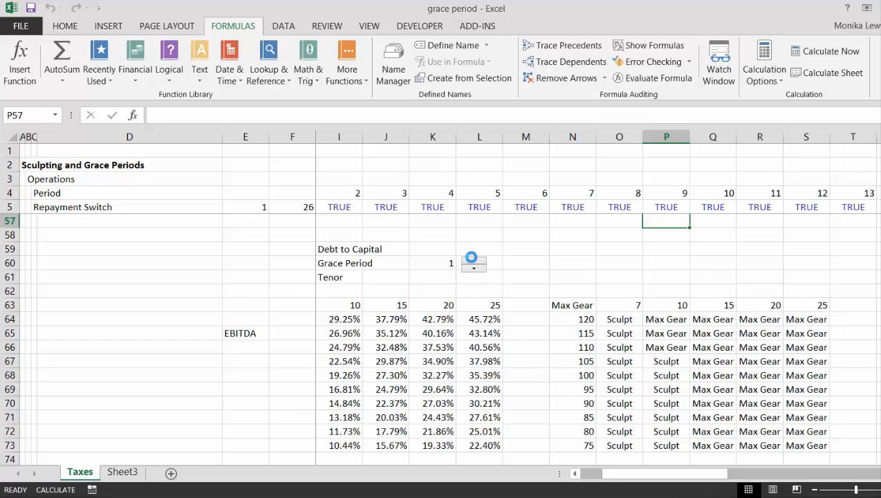
{"action": "left_click", "coordinate": [474, 261]}
{"action": "left_click", "coordinate": [473, 262]}
- Add a DSCR label in I58, directly above the Debt to Capital label
{"action": "left_click", "coordinate": [398, 250]}
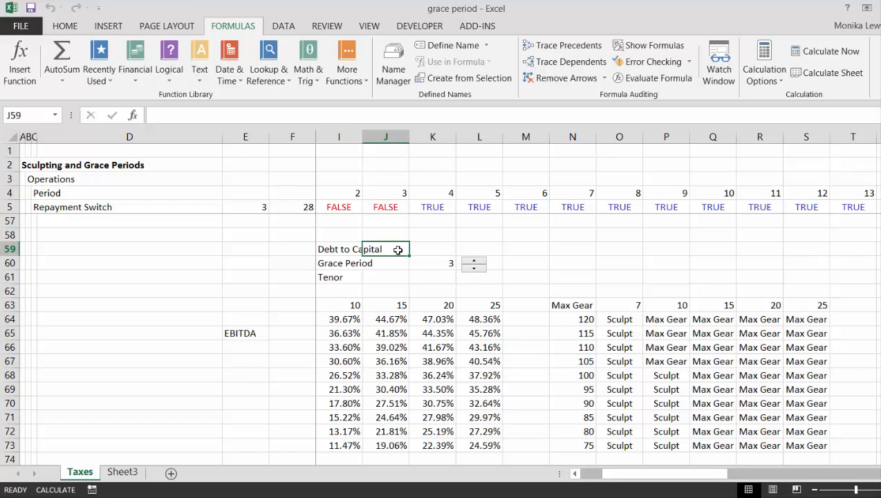
{"action": "key", "text": "Up"}
{"action": "key", "text": "Left"}
{"action": "key", "text": "Down"}
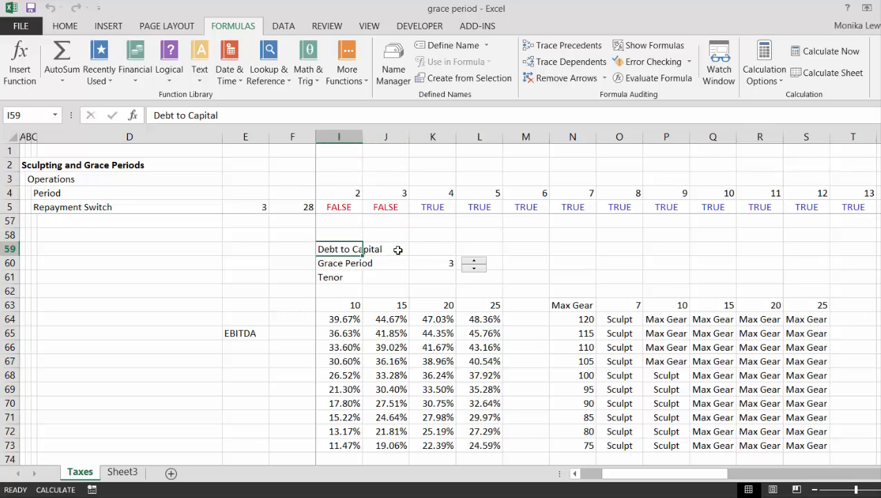
{"action": "key", "text": "Up"}
{"action": "type", "text": "DS"}
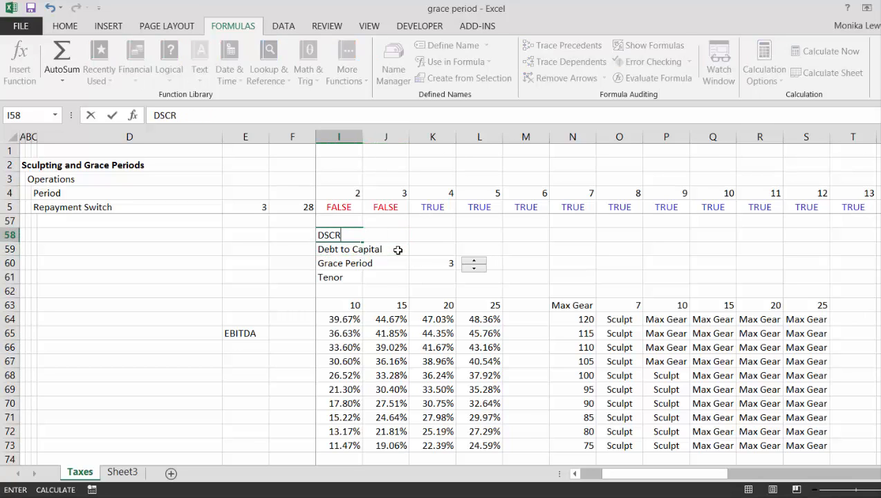
{"action": "type", "text": "CR"}
{"action": "key", "text": "Return"}
- Set the Target DSCR in the Financing Assumptions to 2 and recalculate the workbook
{"action": "key", "text": "Up"}
{"action": "key", "text": "Page_Up"}
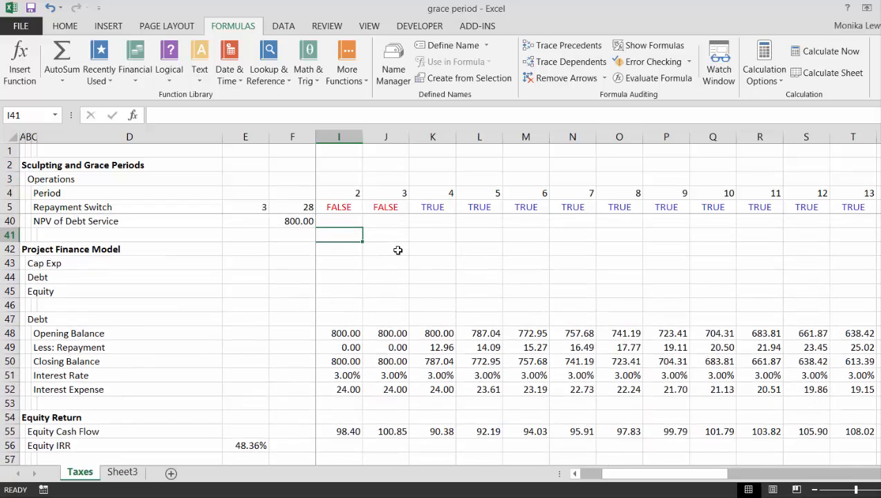
{"action": "key", "text": "Page_Up"}
{"action": "key", "text": "Down"}
{"action": "key", "text": "Down"}
{"action": "key", "text": "Down"}
{"action": "key", "text": "Down"}
{"action": "key", "text": "Down"}
{"action": "key", "text": "Down"}
{"action": "key", "text": "Down"}
{"action": "key", "text": "Down"}
{"action": "key", "text": "Down"}
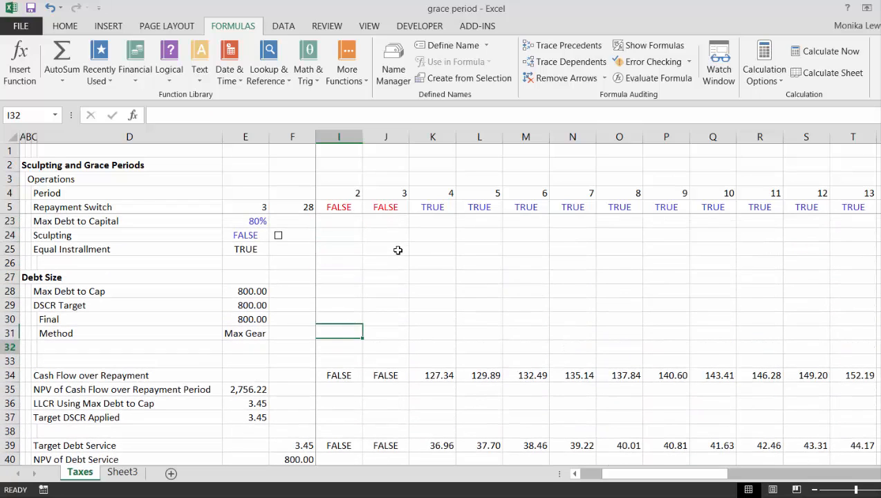
{"action": "key", "text": "Left"}
{"action": "key", "text": "Left"}
{"action": "key", "text": "Page_Up"}
{"action": "key", "text": "Left"}
{"action": "key", "text": "Left"}
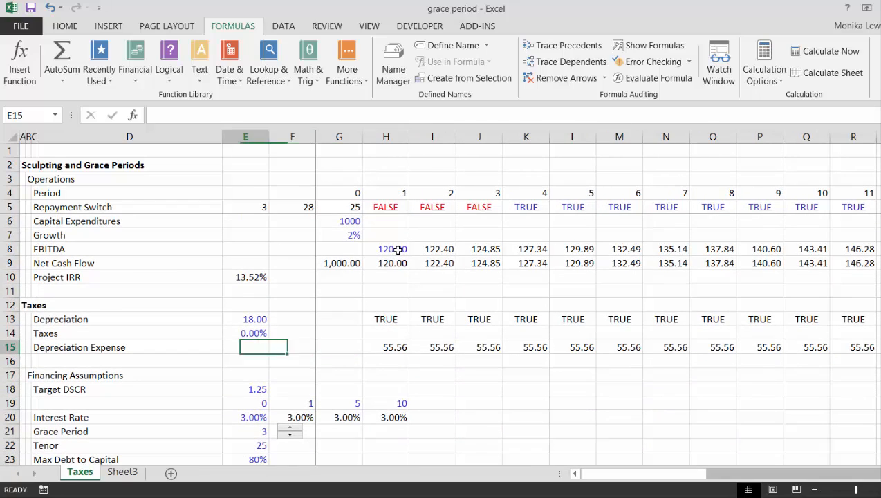
{"action": "key", "text": "Down"}
{"action": "key", "text": "Down"}
{"action": "key", "text": "Down"}
{"action": "type", "text": "2"}
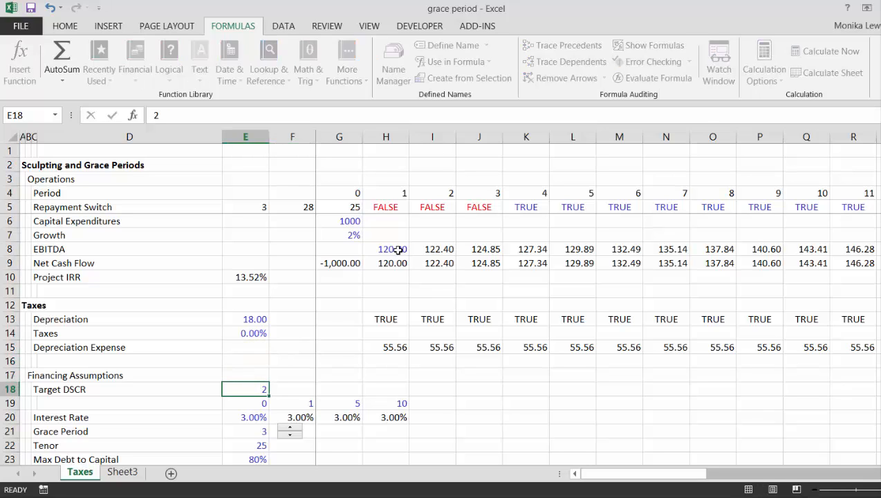
{"action": "key", "text": "Return"}
{"action": "key", "text": "Up"}
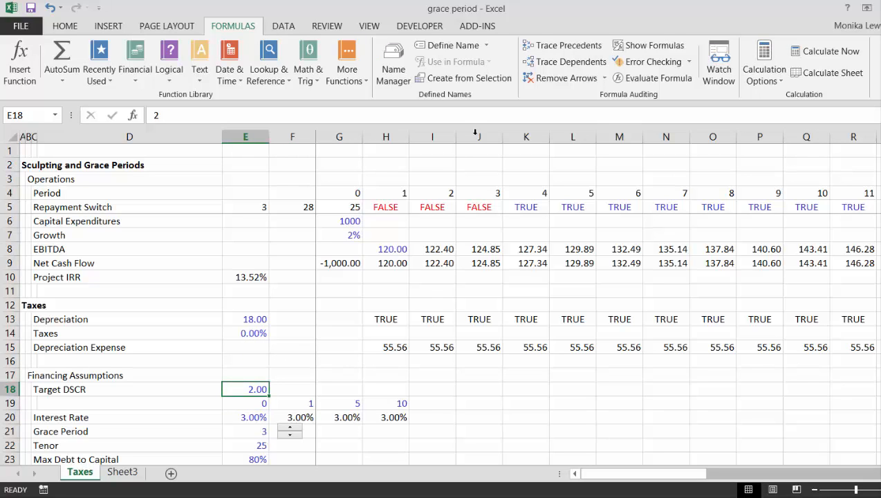
{"action": "left_click", "coordinate": [838, 56]}
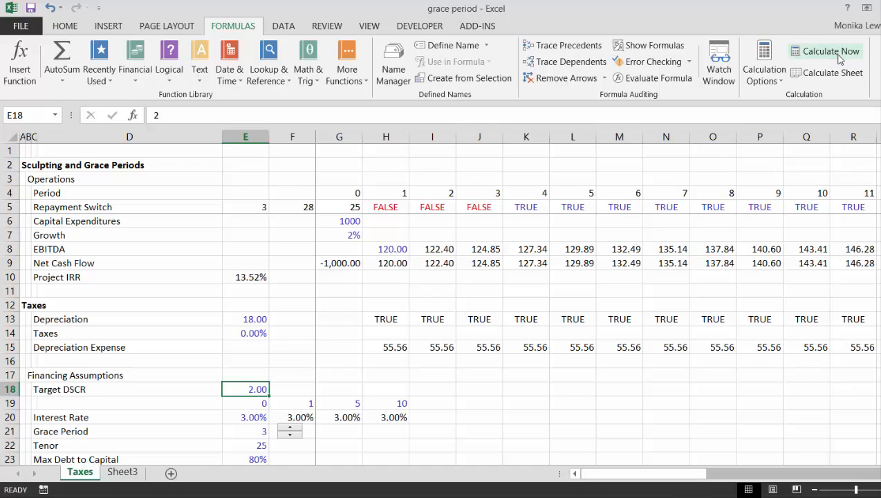
- Review the data tables under the new target DSCR, checking the sizing method across all EBITDA levels and tenors
{"action": "left_click", "coordinate": [703, 385]}
{"action": "key", "text": "Down"}
{"action": "key", "text": "Down"}
{"action": "key", "text": "Down"}
{"action": "key", "text": "Down"}
{"action": "key", "text": "Down"}
{"action": "key", "text": "Down"}
{"action": "key", "text": "Down"}
{"action": "key", "text": "Down"}
{"action": "key", "text": "Down"}
{"action": "key", "text": "Down"}
{"action": "key", "text": "Down"}
{"action": "key", "text": "Down"}
{"action": "key", "text": "Down"}
{"action": "key", "text": "Down"}
{"action": "key", "text": "Down"}
{"action": "key", "text": "Down"}
{"action": "key", "text": "Down"}
{"action": "key", "text": "Down"}
{"action": "key", "text": "Down"}
{"action": "key", "text": "Down"}
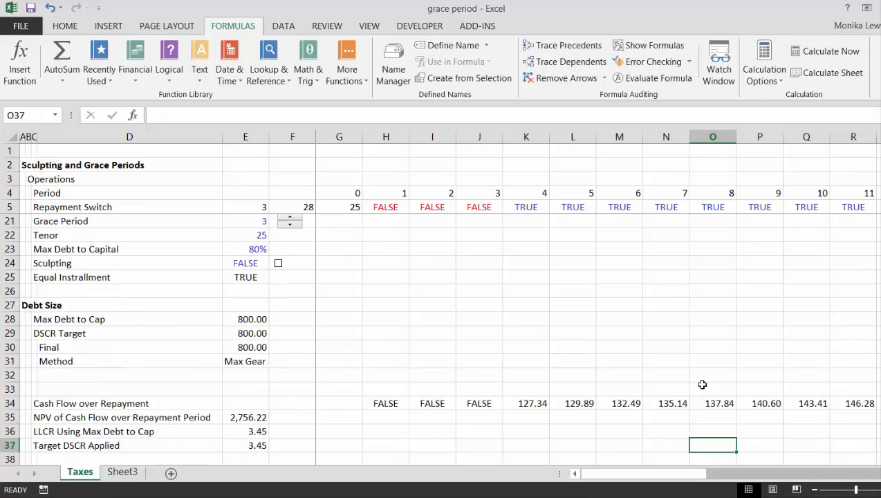
{"action": "key", "text": "Down"}
{"action": "key", "text": "Down"}
{"action": "key", "text": "Down"}
{"action": "key", "text": "Down"}
{"action": "key", "text": "Down"}
{"action": "key", "text": "Down"}
{"action": "key", "text": "Down"}
{"action": "key", "text": "Down"}
{"action": "key", "text": "Down"}
{"action": "key", "text": "Down"}
{"action": "key", "text": "Down"}
{"action": "key", "text": "Down"}
{"action": "key", "text": "Down"}
{"action": "key", "text": "Down"}
{"action": "key", "text": "Down"}
{"action": "key", "text": "Down"}
{"action": "key", "text": "Down"}
{"action": "key", "text": "Down"}
{"action": "key", "text": "Down"}
{"action": "key", "text": "Down"}
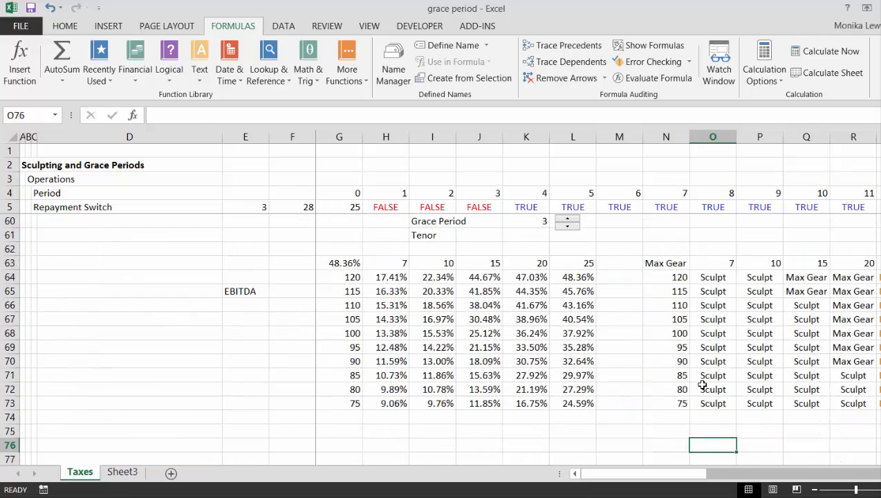
{"action": "key", "text": "Right"}
{"action": "key", "text": "Right"}
{"action": "key", "text": "Right"}
{"action": "key", "text": "Right"}
{"action": "key", "text": "Right"}
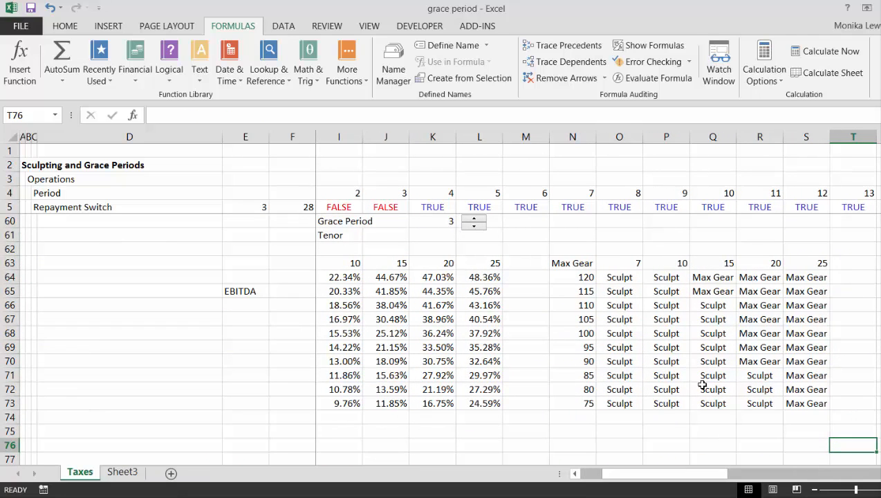
- Examine the equity IRR values for low EBITDA levels and short tenors alongside their debt sizing methods
{"action": "key", "text": "Left"}
{"action": "key", "text": "Left"}
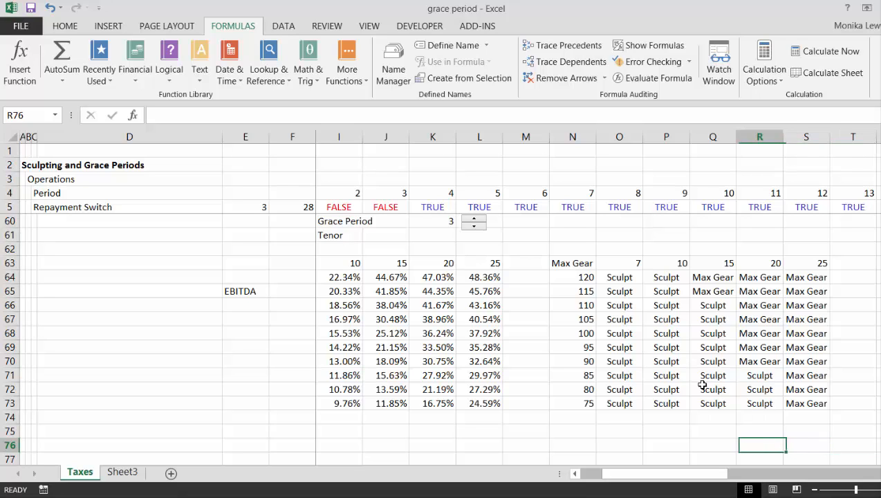
{"action": "key", "text": "Up"}
{"action": "key", "text": "Up"}
{"action": "key", "text": "Up"}
{"action": "key", "text": "Up"}
{"action": "key", "text": "Left"}
{"action": "key", "text": "Left"}
{"action": "key", "text": "Left"}
{"action": "key", "text": "Left"}
{"action": "key", "text": "Left"}
{"action": "key", "text": "Left"}
{"action": "key", "text": "Left"}
{"action": "key", "text": "Left"}
{"action": "key", "text": "Left"}
{"action": "key", "text": "Left"}
{"action": "key", "text": "Left"}
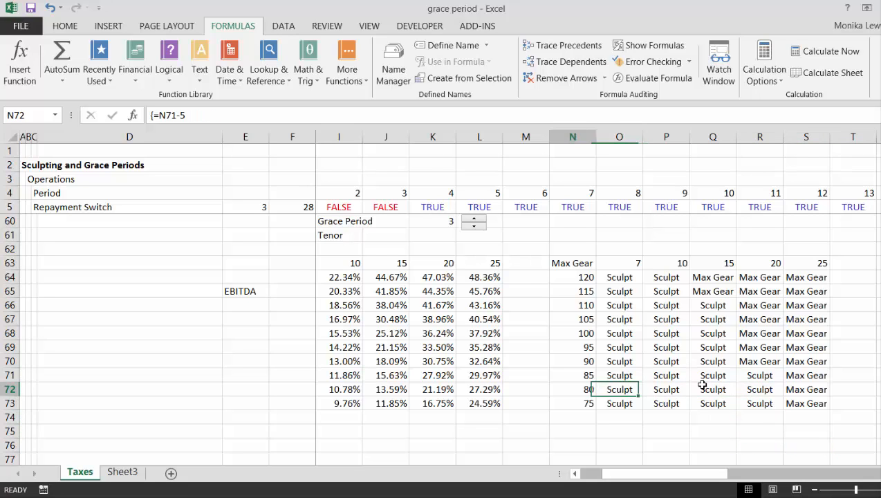
{"action": "key", "text": "Left"}
{"action": "key", "text": "Left"}
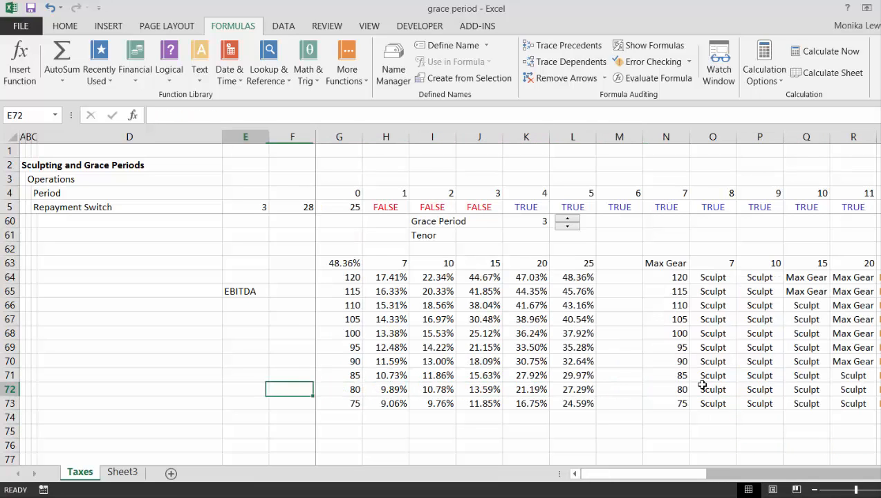
{"action": "key", "text": "Right"}
{"action": "key", "text": "Right"}
{"action": "key", "text": "Right"}
{"action": "key", "text": "Right"}
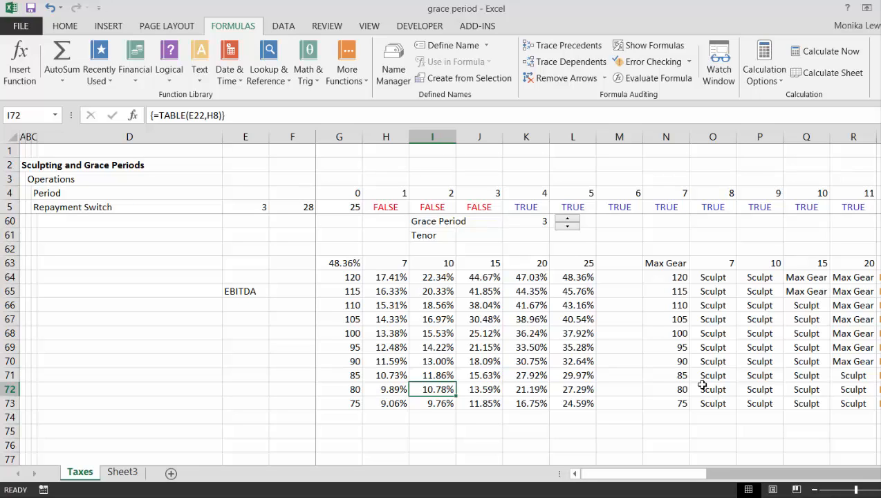
- Compare the equity IRRs in the 10-year tenor column across EBITDA levels with the sizing methods for EBITDA 85
{"action": "key", "text": "Up"}
{"action": "key", "text": "Up"}
{"action": "key", "text": "Up"}
{"action": "key", "text": "Up"}
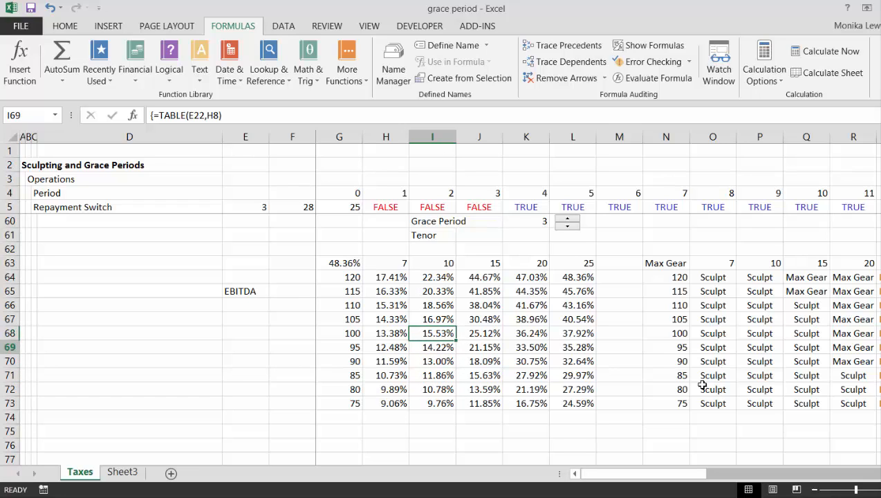
{"action": "key", "text": "Down"}
{"action": "key", "text": "Down"}
{"action": "key", "text": "Down"}
{"action": "key", "text": "Left"}
{"action": "key", "text": "Right"}
{"action": "key", "text": "Right"}
{"action": "key", "text": "Right"}
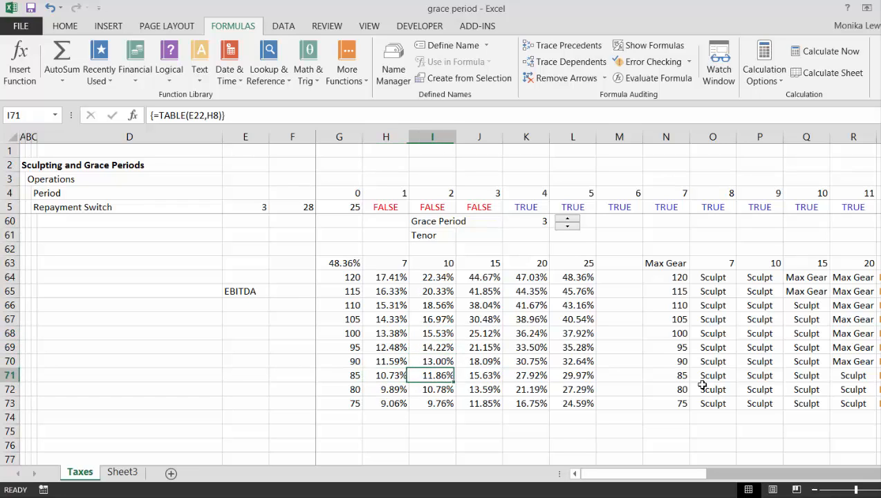
{"action": "key", "text": "Right"}
{"action": "key", "text": "Right"}
{"action": "key", "text": "Right"}
{"action": "key", "text": "Right"}
{"action": "key", "text": "Right"}
{"action": "key", "text": "Right"}
{"action": "key", "text": "Right"}
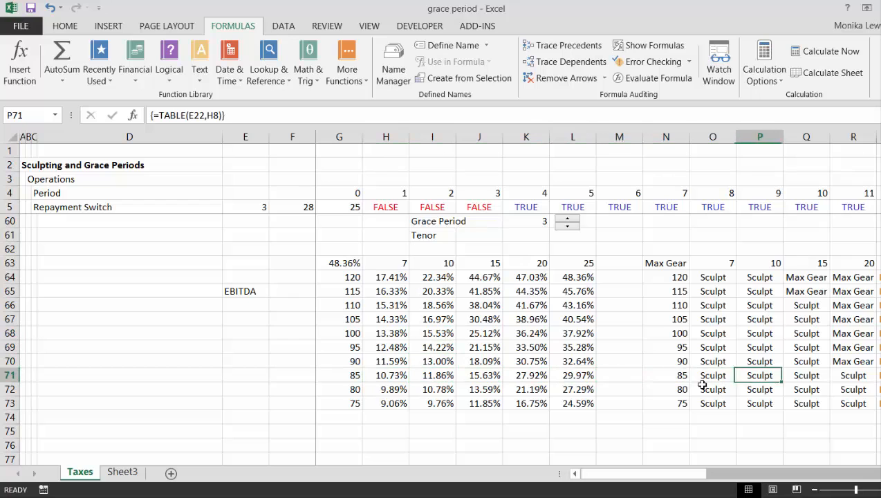
- Examine the debt sizing methods for EBITDA 105 across all tenors, alongside the equity IRR table
{"action": "key", "text": "Up"}
{"action": "key", "text": "Up"}
{"action": "key", "text": "Up"}
{"action": "key", "text": "Up"}
{"action": "key", "text": "Left"}
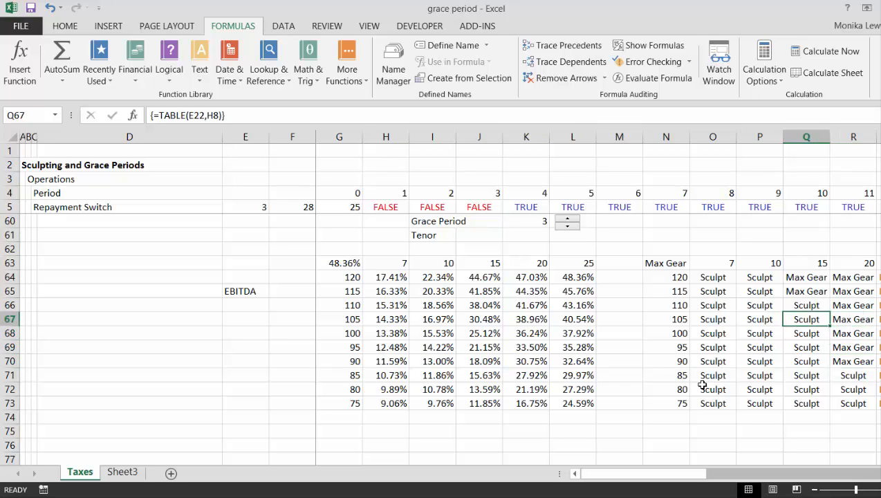
{"action": "key", "text": "Right"}
{"action": "key", "text": "Right"}
{"action": "key", "text": "Right"}
{"action": "key", "text": "Left"}
{"action": "key", "text": "Left"}
{"action": "key", "text": "Left"}
{"action": "key", "text": "Left"}
{"action": "key", "text": "Left"}
{"action": "key", "text": "Left"}
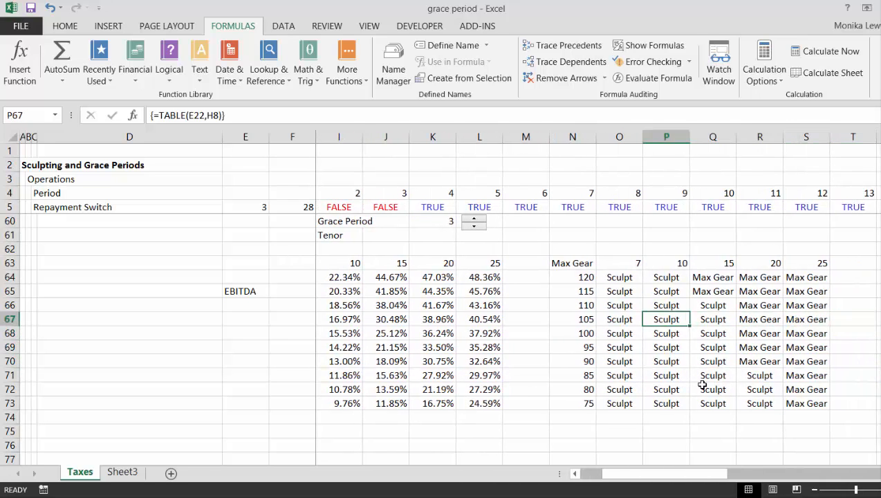
{"action": "key", "text": "Left"}
{"action": "key", "text": "Home"}
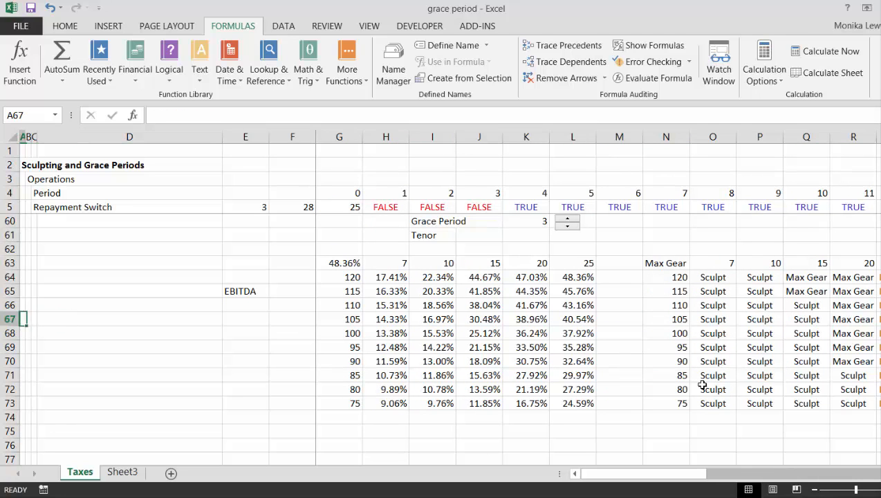
{"action": "key", "text": "Right"}
{"action": "key", "text": "Right"}
{"action": "key", "text": "Right"}
{"action": "key", "text": "Right"}
{"action": "key", "text": "Right"}
{"action": "key", "text": "Right"}
{"action": "key", "text": "Right"}
{"action": "key", "text": "Right"}
{"action": "key", "text": "Right"}
{"action": "key", "text": "Right"}
{"action": "key", "text": "Right"}
{"action": "key", "text": "Right"}
{"action": "key", "text": "Right"}
{"action": "key", "text": "Right"}
{"action": "key", "text": "Right"}
{"action": "key", "text": "Right"}
{"action": "key", "text": "Right"}
{"action": "key", "text": "Right"}
{"action": "key", "text": "Right"}
{"action": "key", "text": "Right"}
{"action": "key", "text": "Left"}
{"action": "key", "text": "Left"}
{"action": "key", "text": "Left"}
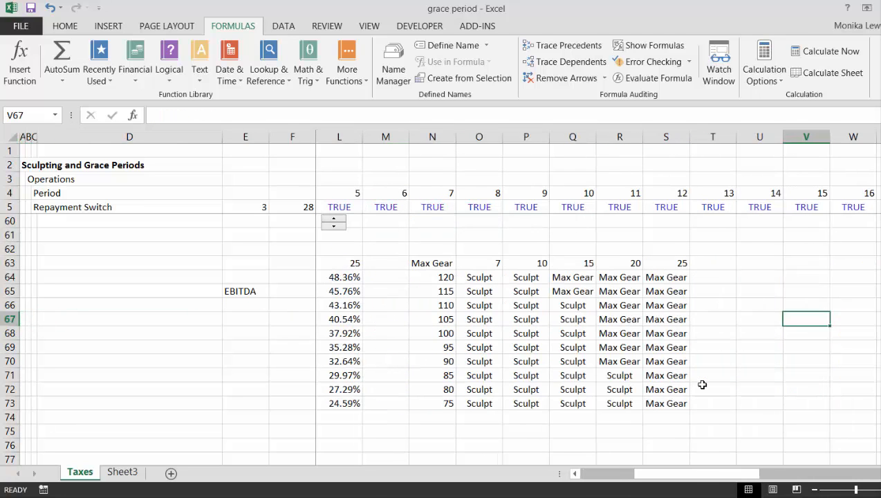
{"action": "key", "text": "Left"}
{"action": "key", "text": "Left"}
{"action": "key", "text": "Left"}
{"action": "key", "text": "Left"}
{"action": "key", "text": "Left"}
{"action": "key", "text": "Left"}
{"action": "key", "text": "Left"}
{"action": "key", "text": "Left"}
{"action": "key", "text": "Left"}
{"action": "key", "text": "Left"}
{"action": "key", "text": "Left"}
{"action": "key", "text": "Left"}
{"action": "key", "text": "Left"}
{"action": "key", "text": "Home"}
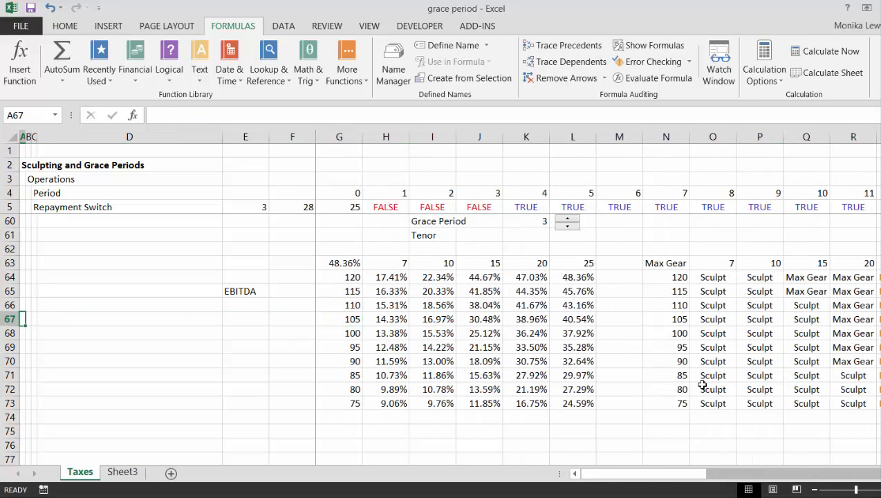
- Insert three blank rows at row 53, between Interest Expense and the Equity Return section
{"action": "key", "text": "Up"}
{"action": "key", "text": "Up"}
{"action": "key", "text": "Page_Up"}
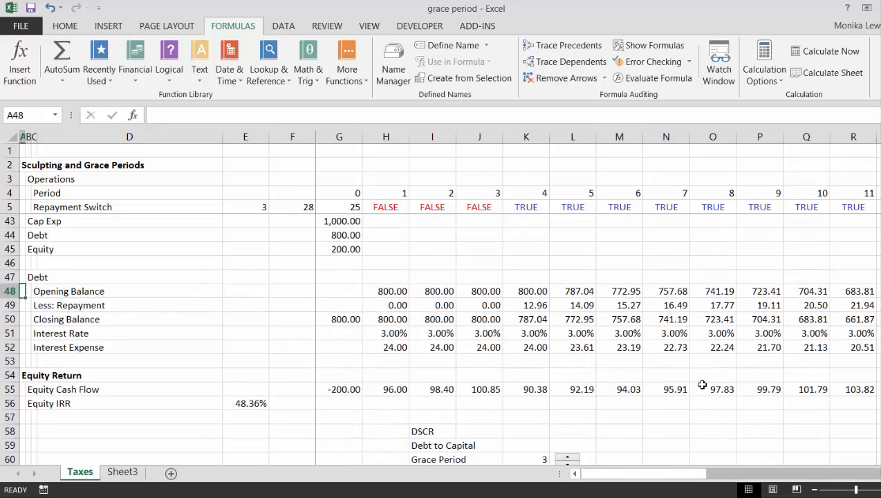
{"action": "key", "text": "Page_Up"}
{"action": "key", "text": "Page_Down"}
{"action": "key", "text": "Down"}
{"action": "key", "text": "Down"}
{"action": "key", "text": "Down"}
{"action": "key", "text": "Down"}
{"action": "key", "text": "Down"}
{"action": "key", "text": "Down"}
{"action": "key", "text": "Down"}
{"action": "key", "text": "Down"}
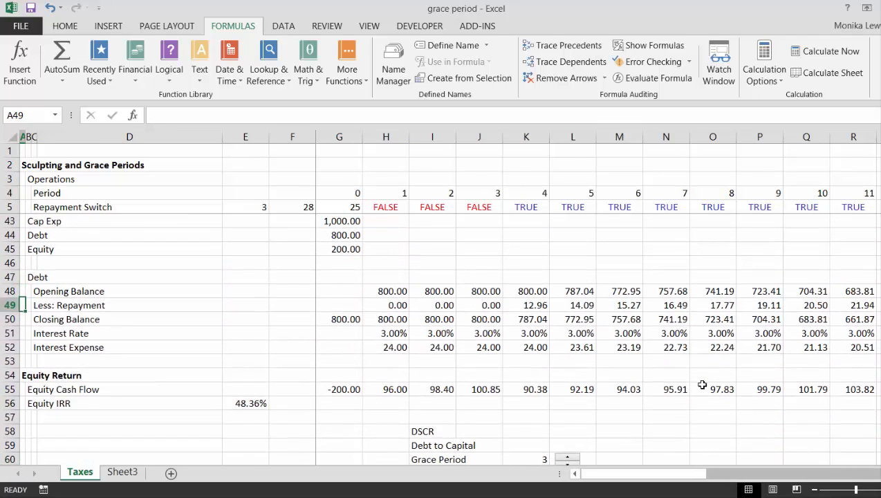
{"action": "key", "text": "Up"}
{"action": "key", "text": "Up"}
{"action": "key", "text": "Up"}
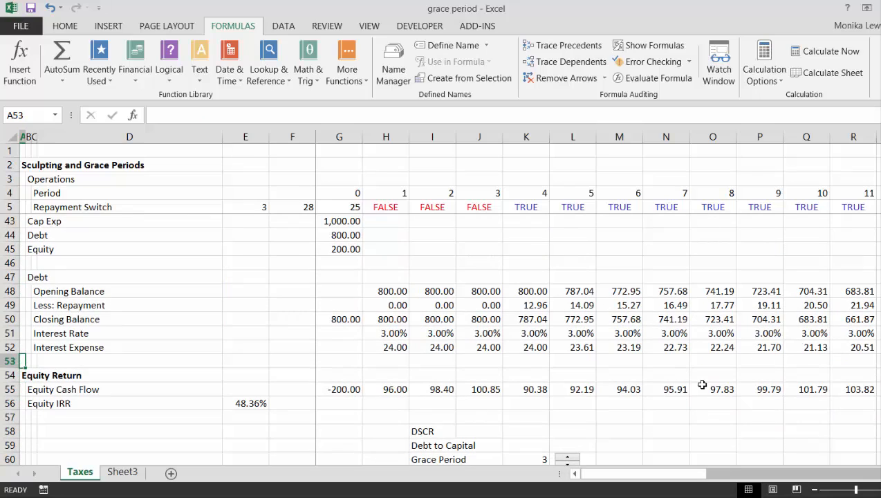
{"action": "key", "text": "shift+space"}
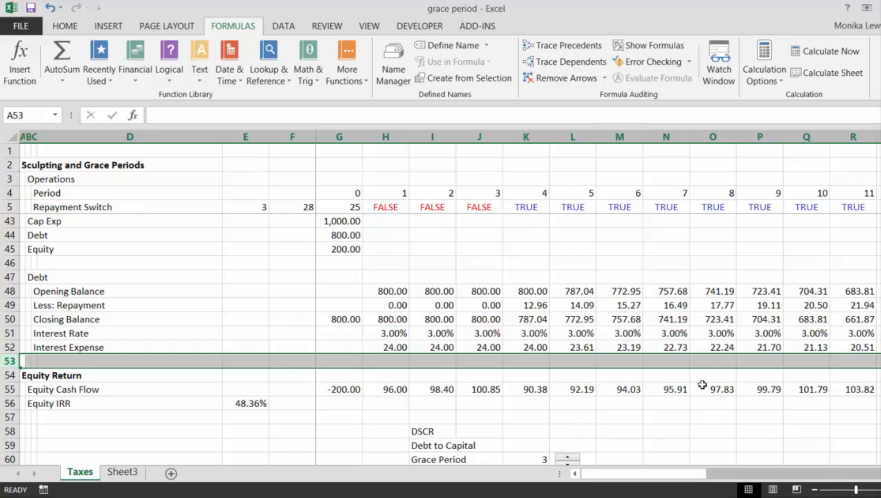
{"action": "key", "text": "ctrl+shift+plus"}
{"action": "key", "text": "ctrl+shift+plus"}
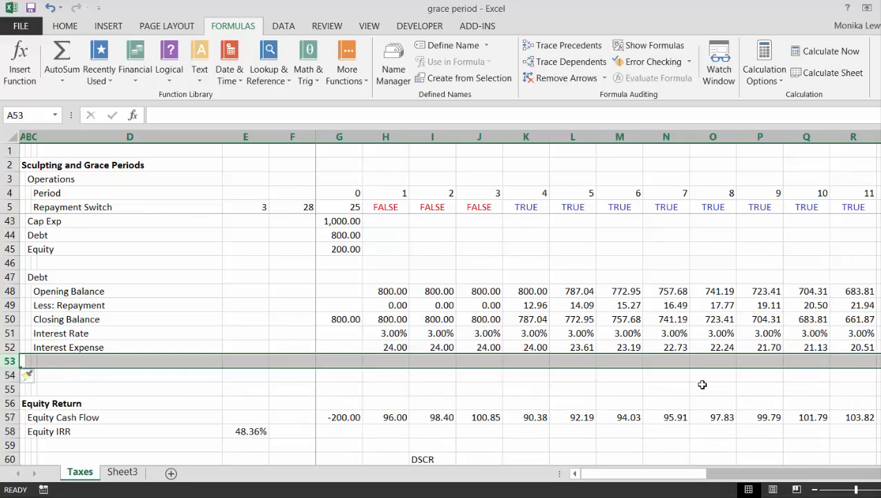
{"action": "key", "text": "ctrl+shift+plus"}
- Add a DSCR heading in A54 and a Cash Flow label in B55, and insert another blank row beneath them
{"action": "key", "text": "Down"}
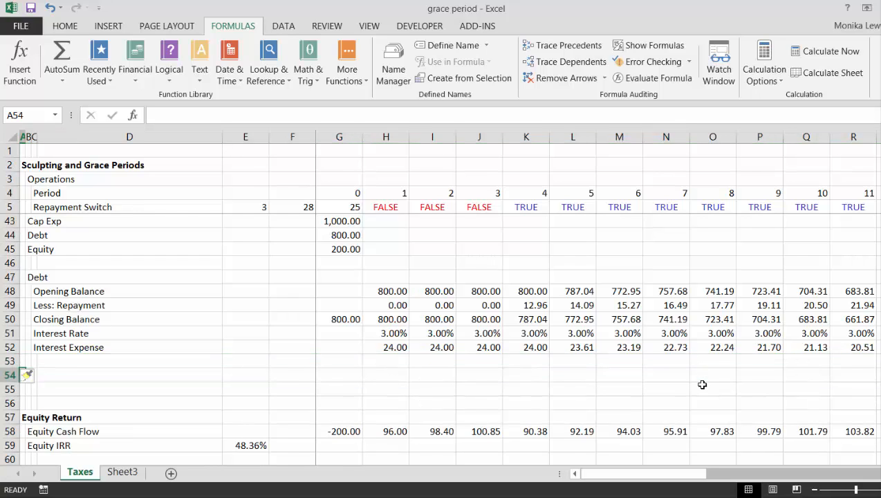
{"action": "type", "text": "DSCR"}
{"action": "key", "text": "Return"}
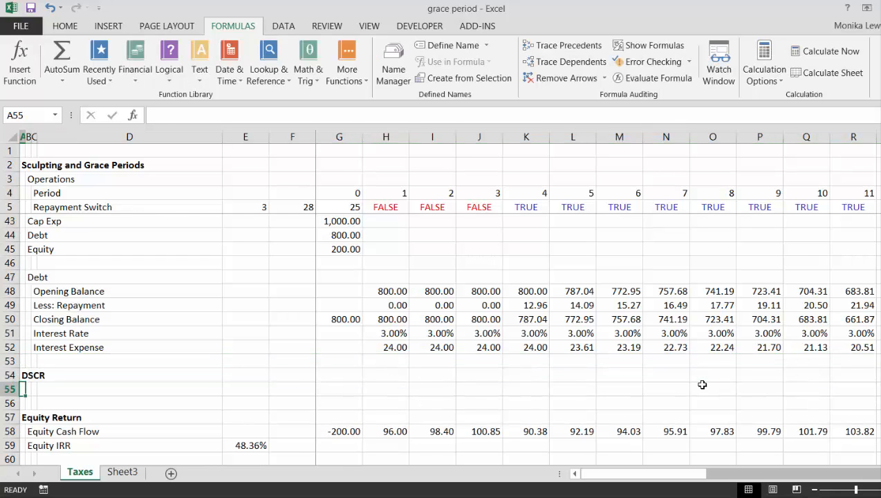
{"action": "type", "text": "Cash F"}
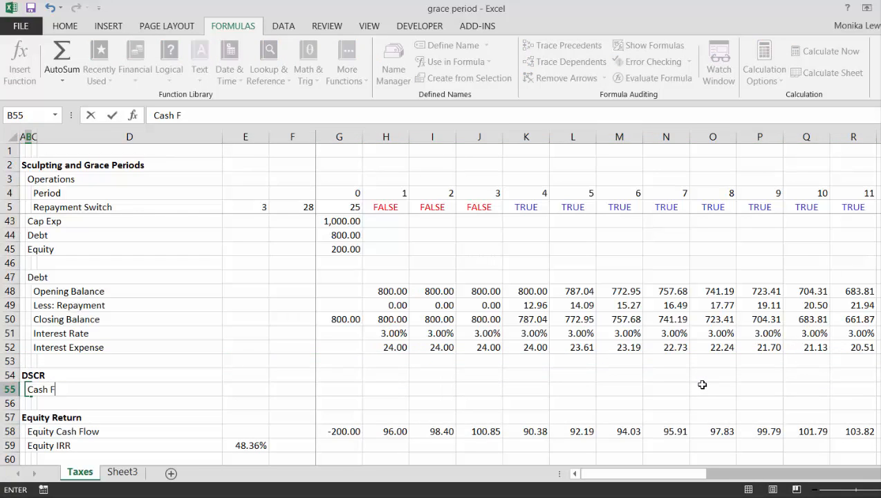
{"action": "type", "text": "low"}
{"action": "key", "text": "Return"}
{"action": "key", "text": "shift+space"}
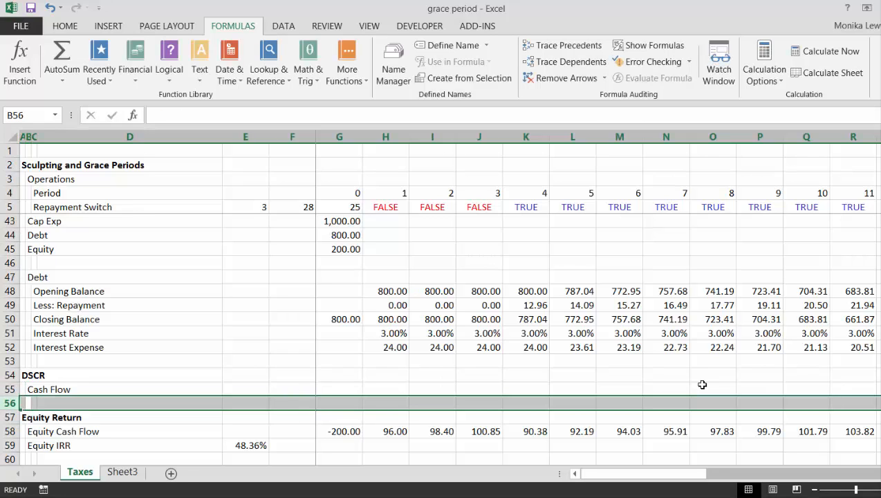
{"action": "key", "text": "ctrl+shift+plus"}
- Link the DSCR section's Cash Flow in H55 to the period 1 cash flow in the Operations section
{"action": "key", "text": "Up"}
{"action": "key", "text": "Right"}
{"action": "key", "text": "Right"}
{"action": "key", "text": "Right"}
{"action": "key", "text": "Right"}
{"action": "key", "text": "Right"}
{"action": "key", "text": "Right"}
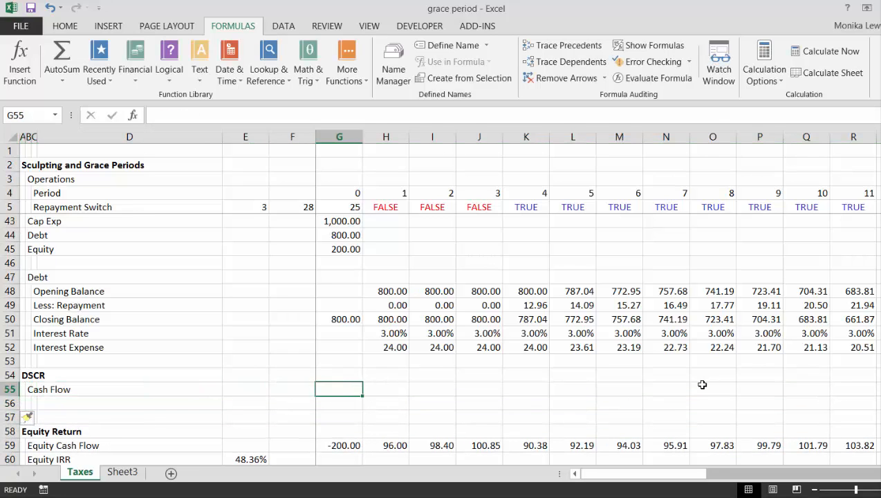
{"action": "type", "text": "="}
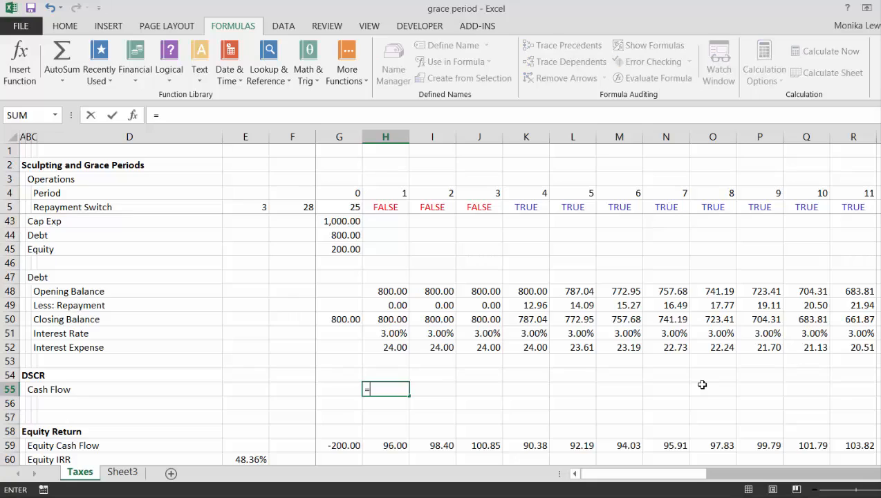
{"action": "key", "text": "Up"}
{"action": "key", "text": "Up"}
{"action": "key", "text": "Up"}
{"action": "key", "text": "Up"}
{"action": "key", "text": "Up"}
{"action": "key", "text": "Up"}
{"action": "key", "text": "Up"}
{"action": "key", "text": "Up"}
{"action": "key", "text": "Up"}
{"action": "key", "text": "Up"}
{"action": "key", "text": "Up"}
{"action": "key", "text": "Up"}
{"action": "key", "text": "Up"}
{"action": "key", "text": "Up"}
{"action": "key", "text": "Up"}
{"action": "key", "text": "Up"}
{"action": "key", "text": "Up"}
{"action": "key", "text": "Up"}
{"action": "key", "text": "Up"}
{"action": "key", "text": "Up"}
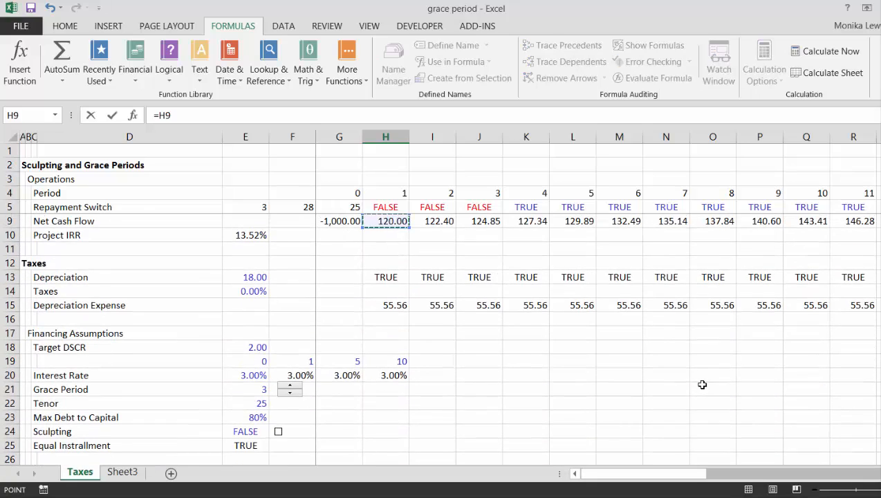
{"action": "key", "text": "Up"}
{"action": "key", "text": "Up"}
{"action": "key", "text": "Down"}
{"action": "key", "text": "Return"}
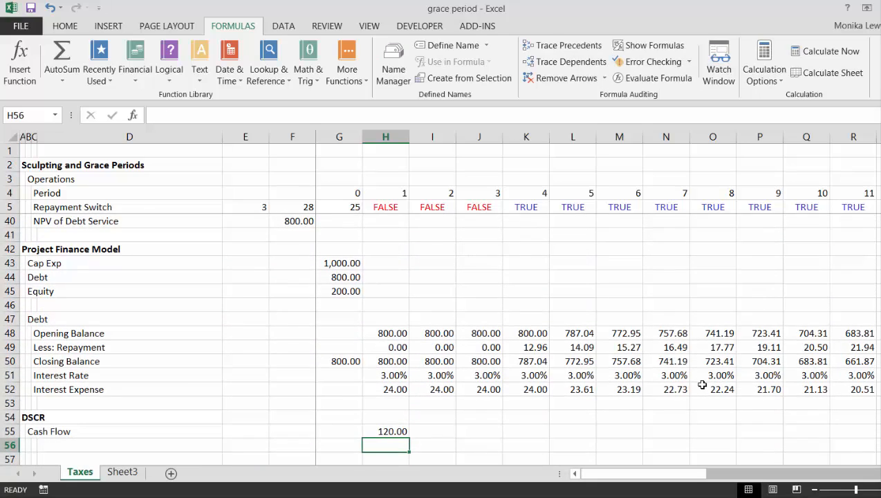
- Calculate the period 1 debt service in H56 as repayment plus interest expense with =H49+H52
{"action": "type", "text": "="}
{"action": "key", "text": "Up"}
{"action": "key", "text": "Up"}
{"action": "key", "text": "Up"}
{"action": "key", "text": "Up"}
{"action": "key", "text": "Up"}
{"action": "key", "text": "Up"}
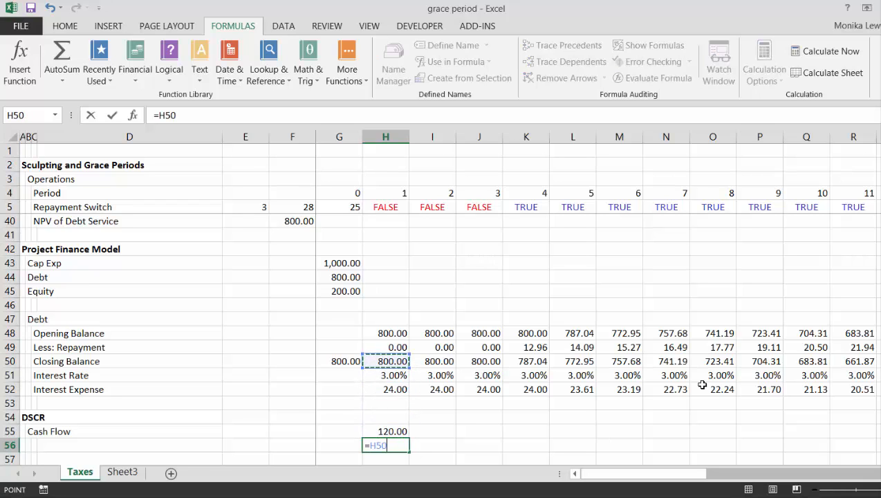
{"action": "key", "text": "Up"}
{"action": "type", "text": "+"}
{"action": "key", "text": "Up"}
{"action": "key", "text": "Up"}
{"action": "key", "text": "Up"}
{"action": "key", "text": "Up"}
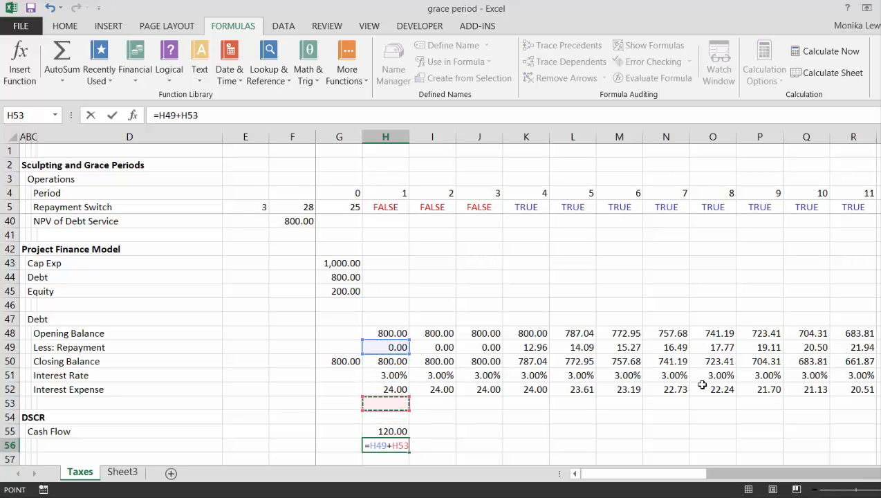
{"action": "key", "text": "Return"}
{"action": "key", "text": "Up"}
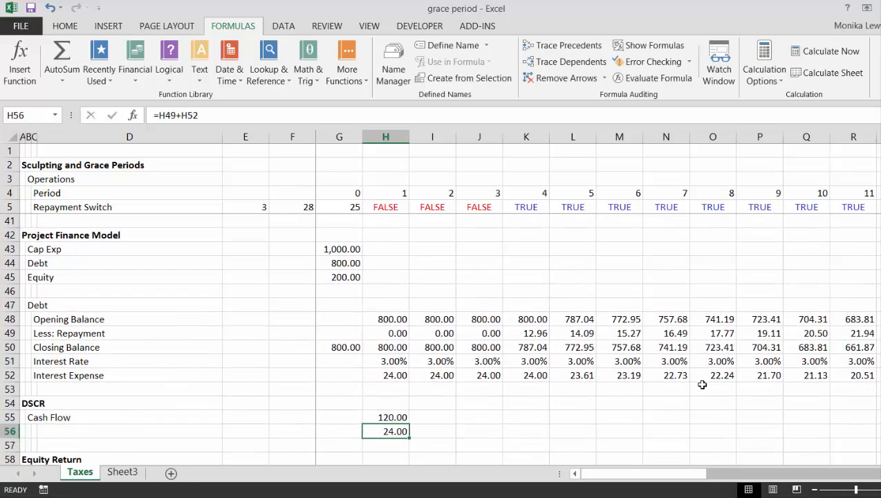
- Label row 56 as Debt Service in B56, beneath the Cash Flow label
{"action": "key", "text": "Left"}
{"action": "key", "text": "Left"}
{"action": "key", "text": "Left"}
{"action": "key", "text": "Left"}
{"action": "key", "text": "Left"}
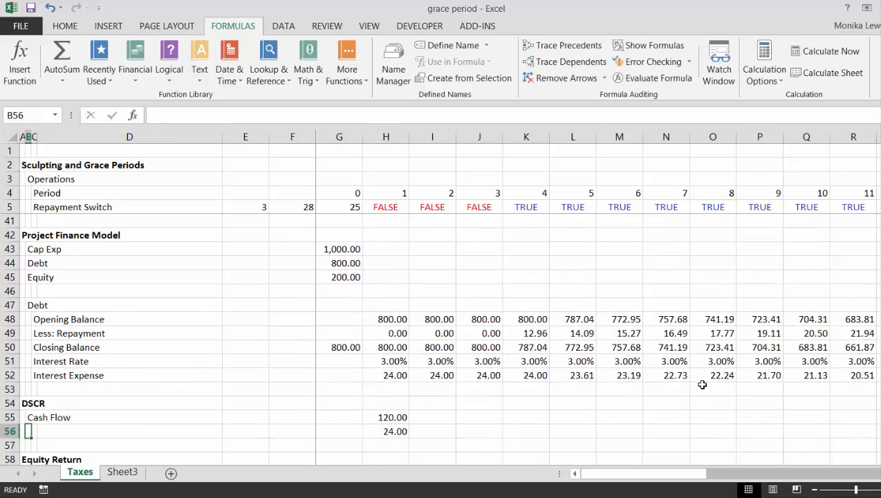
{"action": "type", "text": "Cas"}
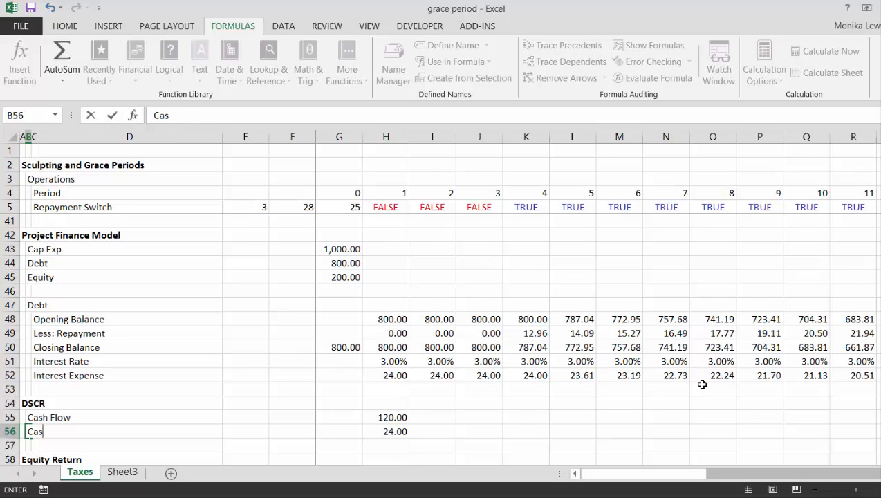
{"action": "type", "text": "hDebt Service"}
{"action": "key", "text": "Return"}
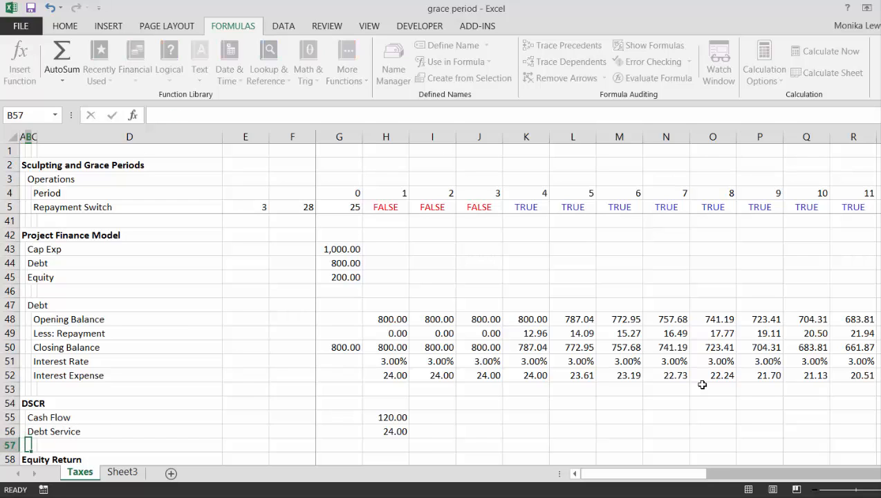
- Fill the DSCR section's Cash Flow and Debt Service formulas in H55:H56 across all the remaining periods
{"action": "key", "text": "Up"}
{"action": "key", "text": "Up"}
{"action": "key", "text": "Right"}
{"action": "key", "text": "Right"}
{"action": "key", "text": "Right"}
{"action": "key", "text": "Right"}
{"action": "key", "text": "Right"}
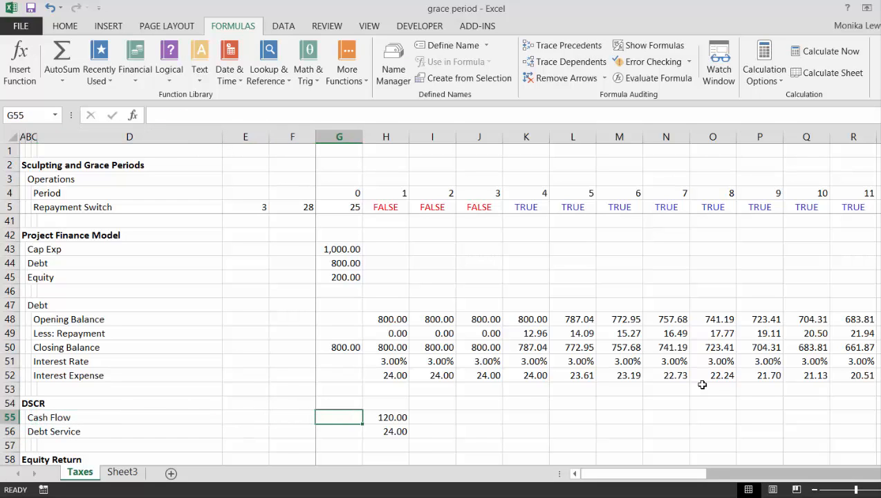
{"action": "key", "text": "Right"}
{"action": "key", "text": "shift+Down"}
{"action": "key", "text": "ctrl+shift+r"}
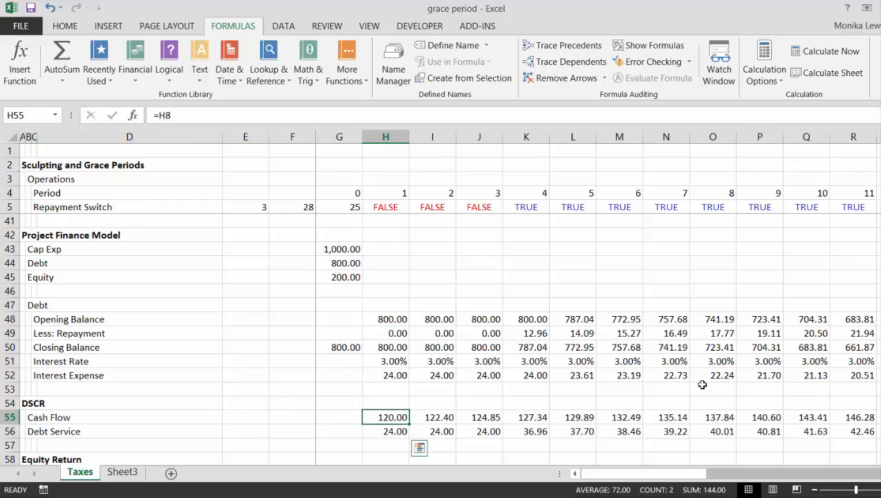
{"action": "key", "text": "Up"}
{"action": "type", "text": "="}
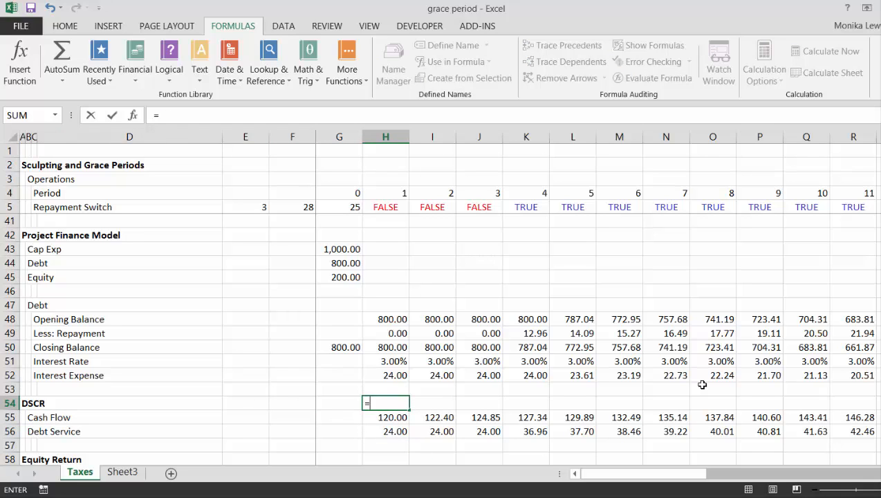
{"action": "type", "text": "if("}
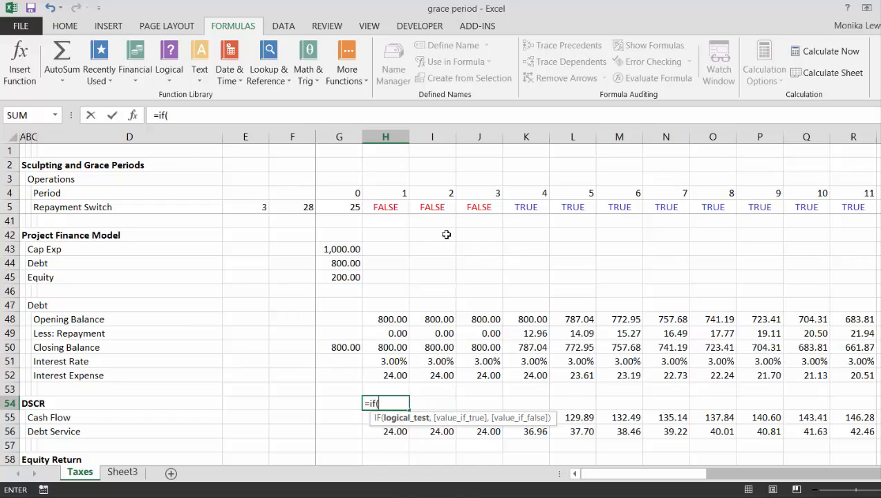
{"action": "left_click", "coordinate": [390, 188]}
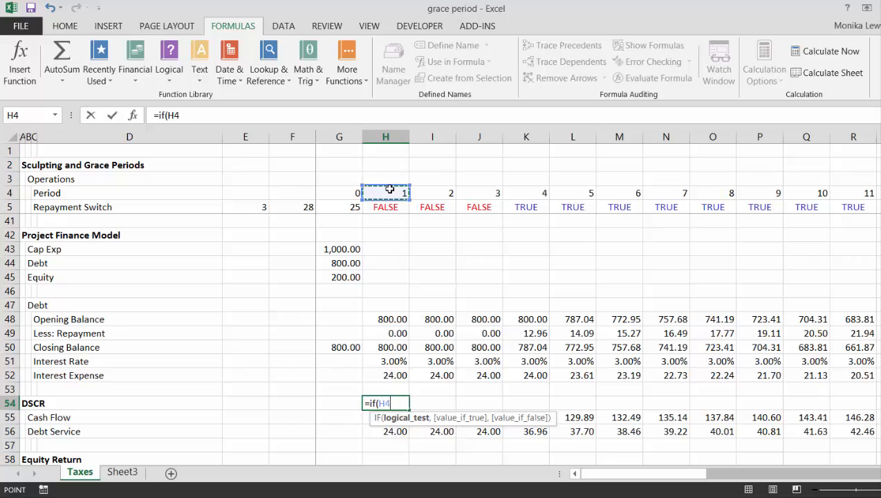
{"action": "key", "text": "Escape"}
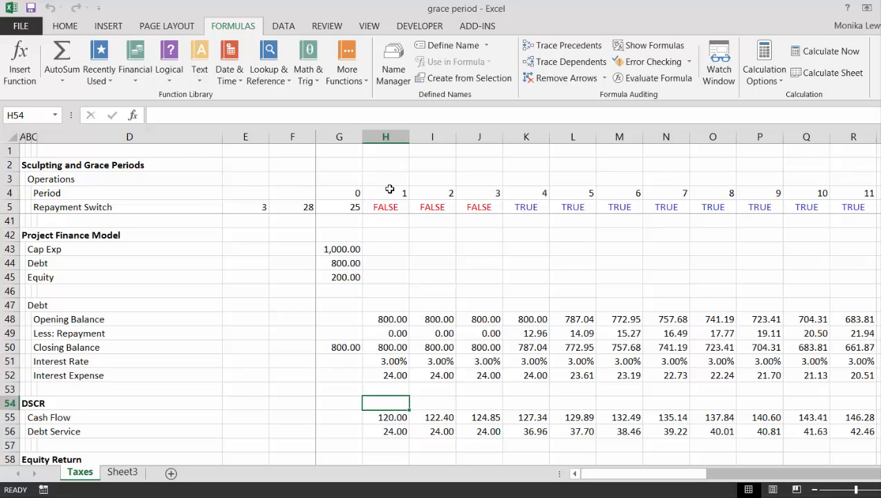
- Insert a default column chart from B54:AK56, covering the Cash Flow and Debt Service rows through period 30
{"action": "key", "text": "Left"}
{"action": "key", "text": "Left"}
{"action": "key", "text": "Left"}
{"action": "key", "text": "Left"}
{"action": "key", "text": "Left"}
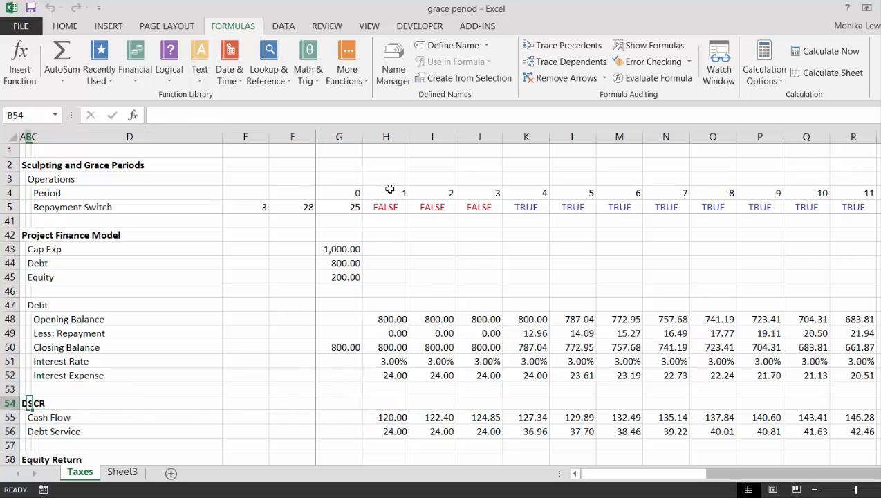
{"action": "key", "text": "shift+Down"}
{"action": "key", "text": "shift+Down"}
{"action": "key", "text": "ctrl+shift+Right"}
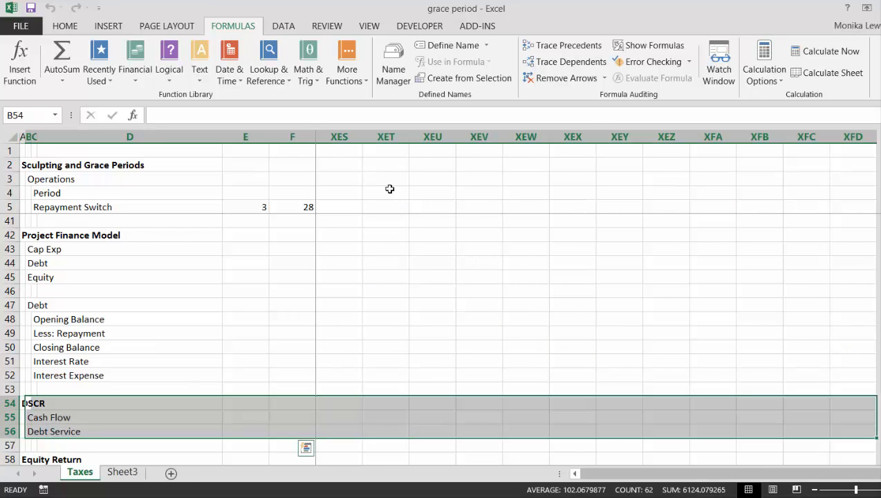
{"action": "key", "text": "Left"}
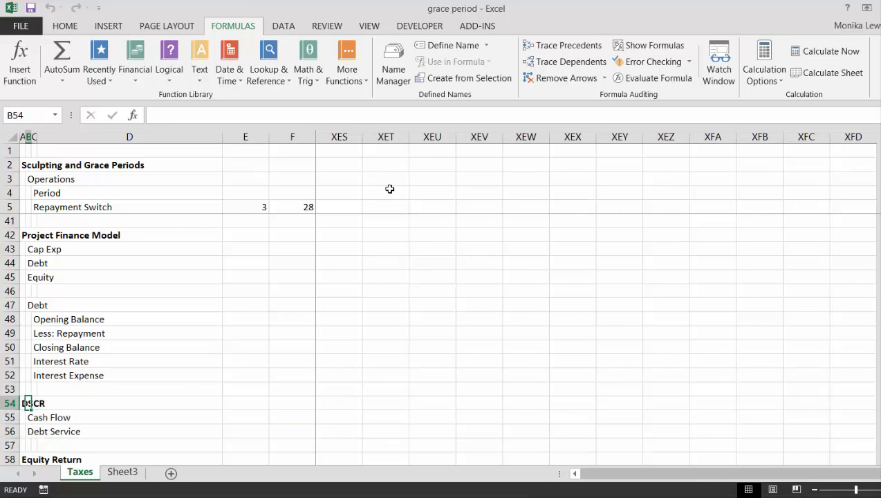
{"action": "key", "text": "shift+Down"}
{"action": "key", "text": "shift+Down"}
{"action": "key", "text": "shift+Right"}
{"action": "key", "text": "shift+Right"}
{"action": "key", "text": "shift+Right"}
{"action": "key", "text": "shift+Right"}
{"action": "key", "text": "shift+Right"}
{"action": "key", "text": "shift+Right"}
{"action": "key", "text": "shift+Right"}
{"action": "key", "text": "shift+Right"}
{"action": "key", "text": "shift+Right"}
{"action": "key", "text": "shift+Right"}
{"action": "key", "text": "shift+Right"}
{"action": "key", "text": "shift+Right"}
{"action": "key", "text": "shift+Right"}
{"action": "key", "text": "shift+Right"}
{"action": "key", "text": "shift+Right"}
{"action": "key", "text": "shift+Right"}
{"action": "key", "text": "shift+Right"}
{"action": "key", "text": "shift+Right"}
{"action": "key", "text": "shift+Right"}
{"action": "key", "text": "shift+Right"}
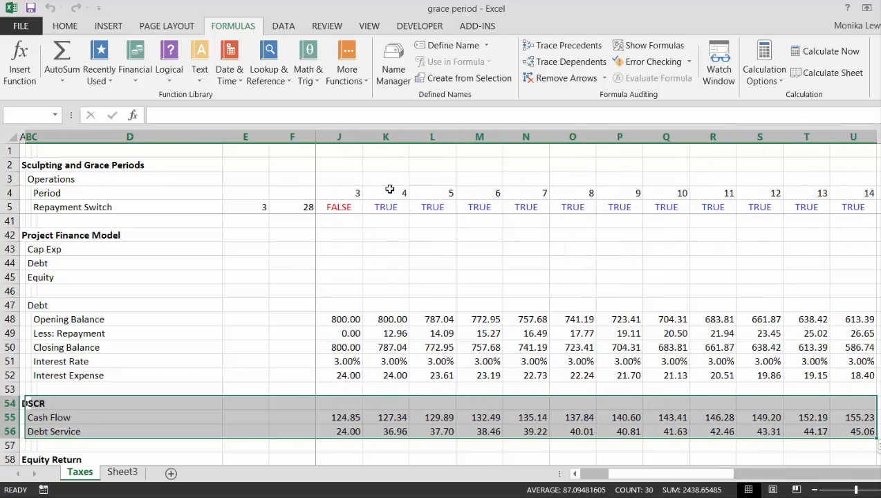
{"action": "key", "text": "shift+Right"}
{"action": "key", "text": "shift+Right"}
{"action": "key", "text": "shift+Right"}
{"action": "key", "text": "shift+Right"}
{"action": "key", "text": "shift+Right"}
{"action": "key", "text": "shift+Right"}
{"action": "key", "text": "shift+Right"}
{"action": "key", "text": "shift+Right"}
{"action": "key", "text": "shift+Right"}
{"action": "key", "text": "shift+Right"}
{"action": "key", "text": "shift+Right"}
{"action": "key", "text": "shift+Right"}
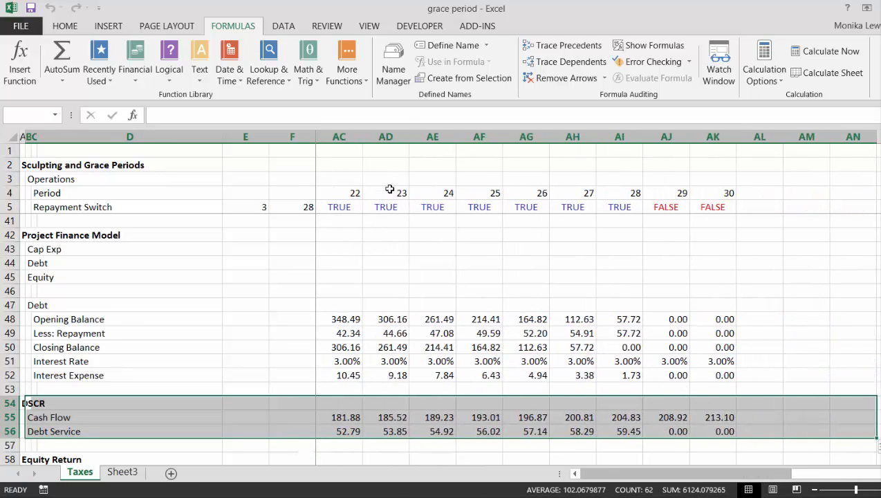
{"action": "key", "text": "shift+Left"}
{"action": "key", "text": "shift+Right"}
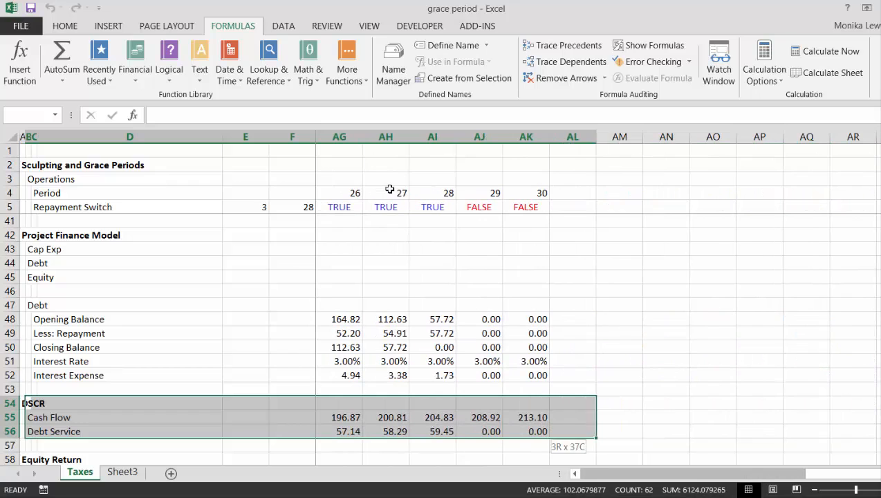
{"action": "key", "text": "shift+Left"}
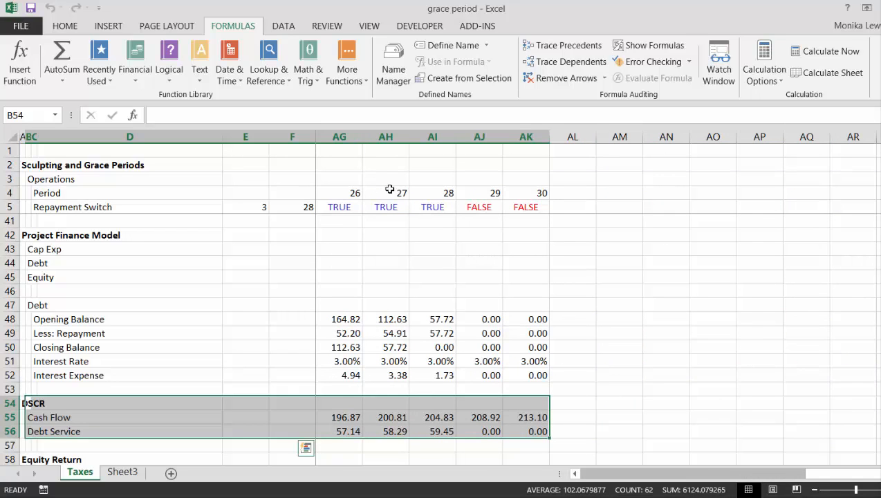
{"action": "key", "text": "alt+F1"}
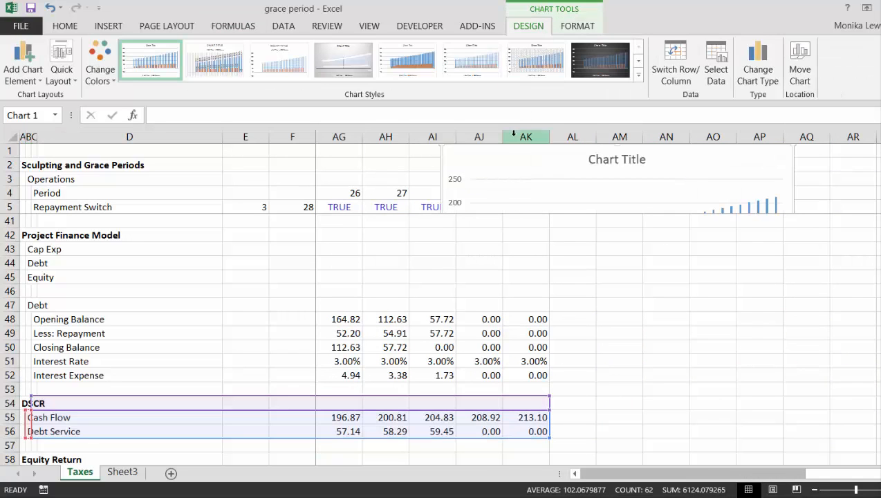
- Remove the chart's title and shrink the chart to about six columns wide and 13 rows high
{"action": "left_click_drag", "start_coordinate": [506, 157], "coordinate": [75, 245]}
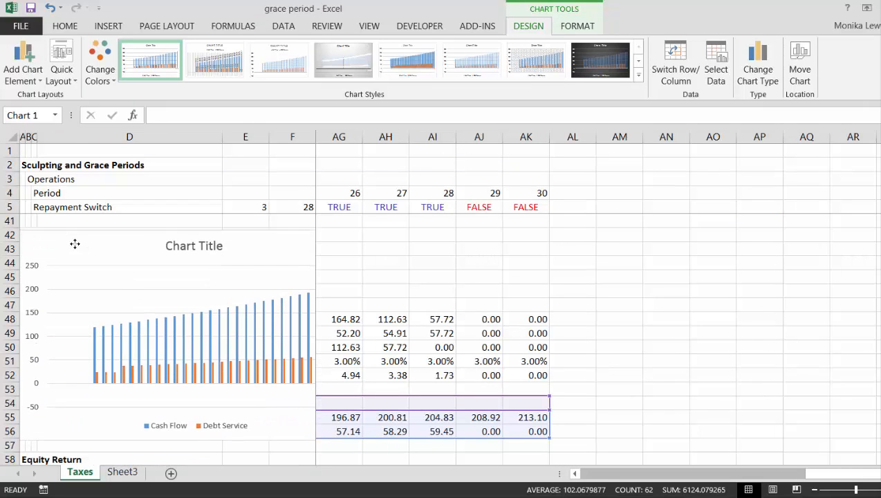
{"action": "left_click", "coordinate": [198, 255]}
{"action": "key", "text": "Delete"}
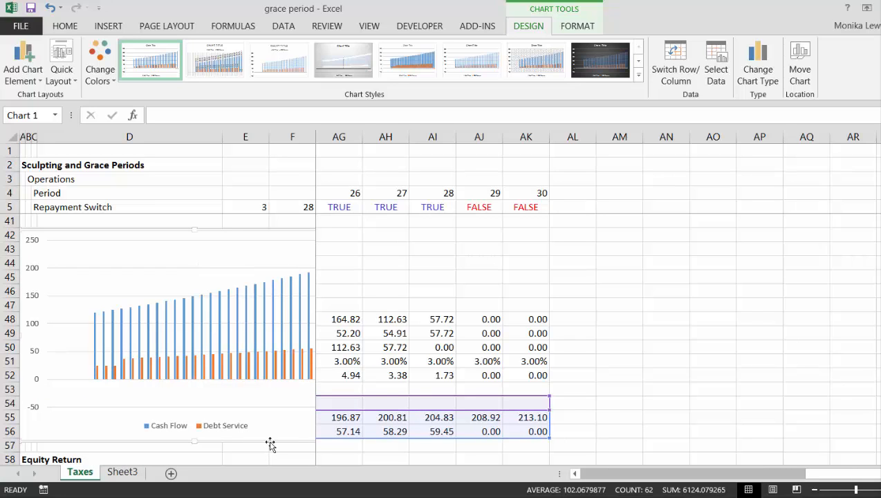
{"action": "left_click_drag", "start_coordinate": [413, 405], "coordinate": [651, 433]}
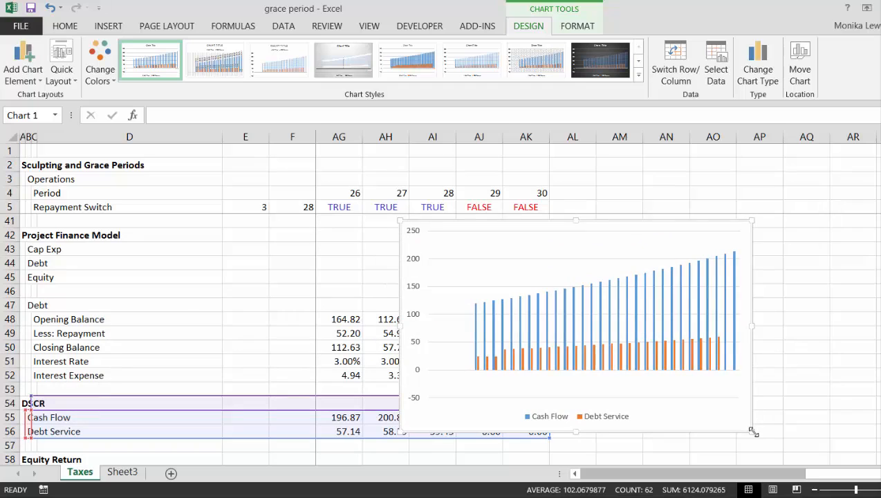
{"action": "left_click_drag", "start_coordinate": [754, 433], "coordinate": [682, 400]}
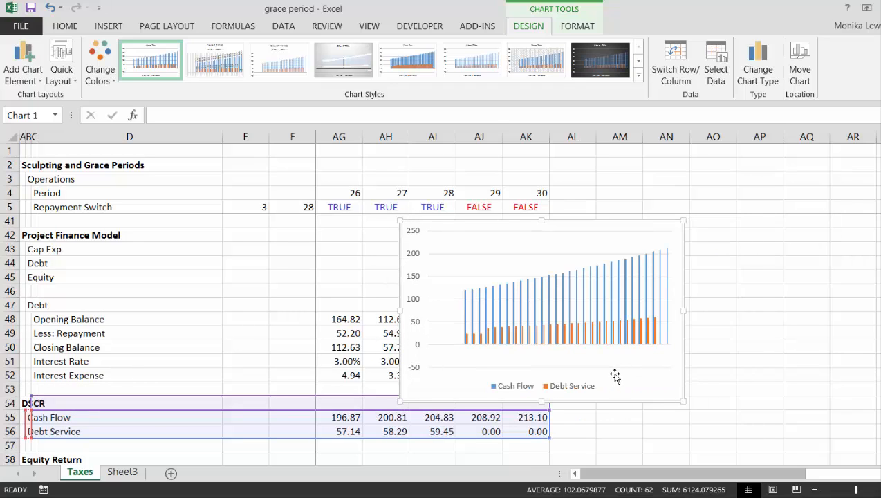
- Shift the plot area slightly down toward the legend and shrink the chart to about five columns wide
{"action": "left_click", "coordinate": [608, 365]}
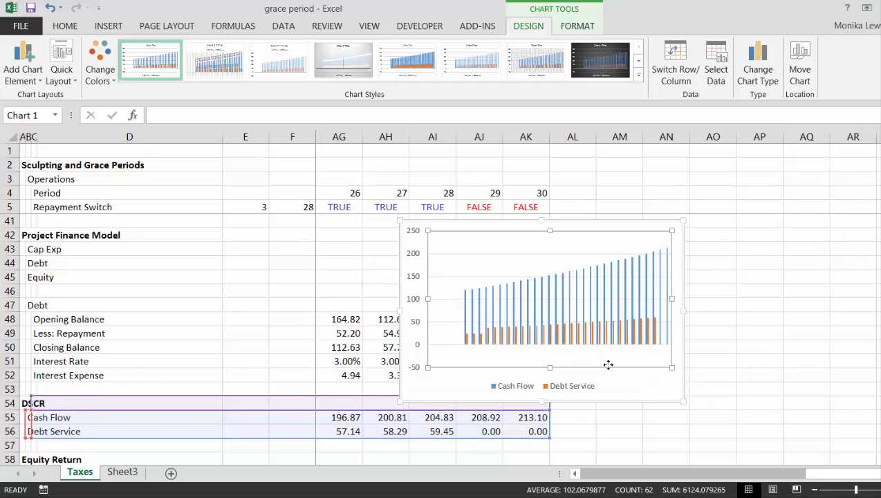
{"action": "left_click_drag", "start_coordinate": [608, 369], "coordinate": [608, 369]}
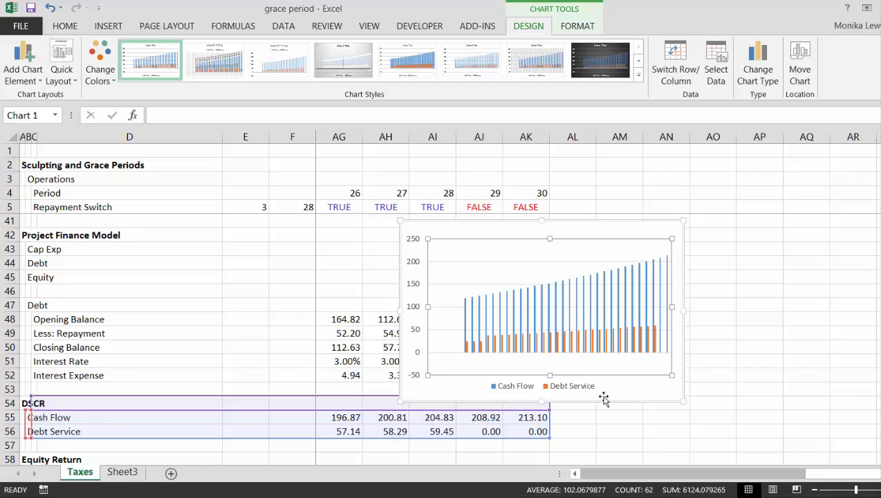
{"action": "left_click", "coordinate": [589, 440]}
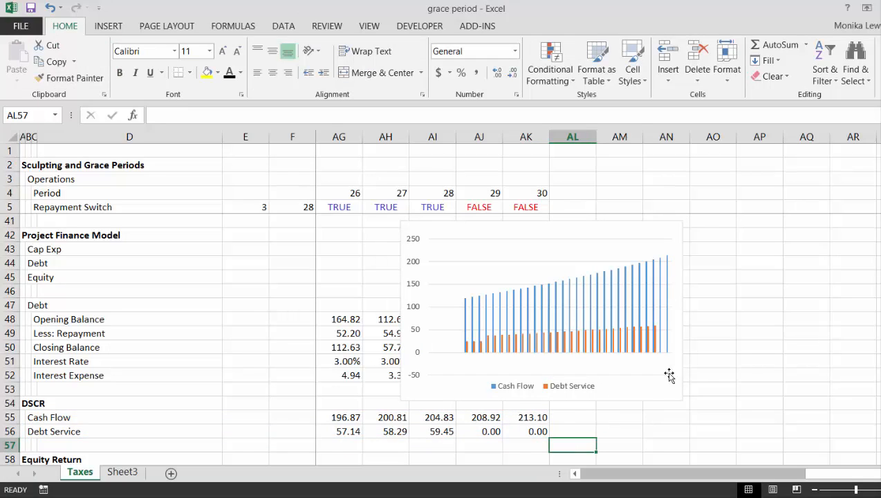
{"action": "left_click", "coordinate": [675, 396]}
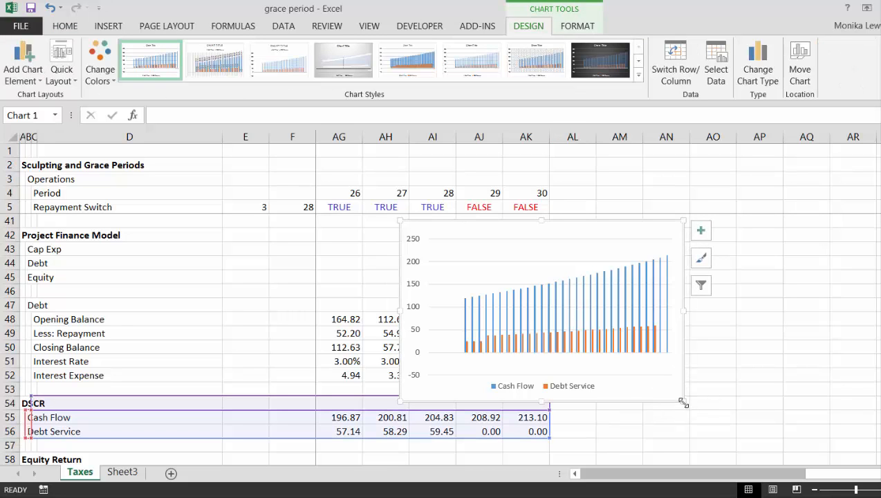
{"action": "left_click_drag", "start_coordinate": [673, 399], "coordinate": [583, 426]}
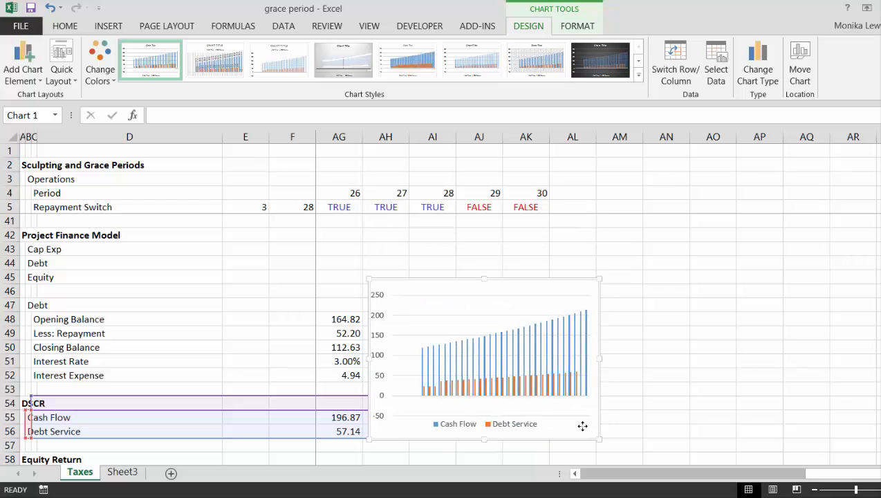
{"action": "left_click", "coordinate": [731, 380]}
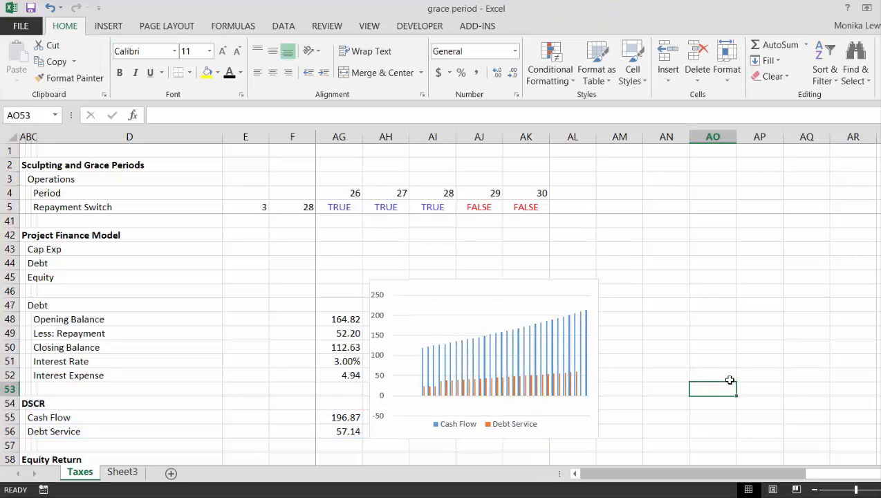
- Move the cash flow and debt service chart below the Equity IRR row, into columns D and E
{"action": "key", "text": "Down"}
{"action": "key", "text": "Down"}
{"action": "key", "text": "Down"}
{"action": "key", "text": "Down"}
{"action": "key", "text": "Down"}
{"action": "key", "text": "Down"}
{"action": "key", "text": "Down"}
{"action": "key", "text": "Down"}
{"action": "key", "text": "Down"}
{"action": "key", "text": "Down"}
{"action": "key", "text": "Down"}
{"action": "key", "text": "Down"}
{"action": "key", "text": "Down"}
{"action": "key", "text": "Down"}
{"action": "key", "text": "Down"}
{"action": "key", "text": "Down"}
{"action": "key", "text": "Left"}
{"action": "key", "text": "Left"}
{"action": "key", "text": "Left"}
{"action": "key", "text": "Left"}
{"action": "key", "text": "Left"}
{"action": "key", "text": "Left"}
{"action": "key", "text": "Left"}
{"action": "key", "text": "Left"}
{"action": "key", "text": "Left"}
{"action": "key", "text": "Left"}
{"action": "key", "text": "Left"}
{"action": "key", "text": "Left"}
{"action": "key", "text": "Left"}
{"action": "key", "text": "Left"}
{"action": "key", "text": "Left"}
{"action": "key", "text": "Left"}
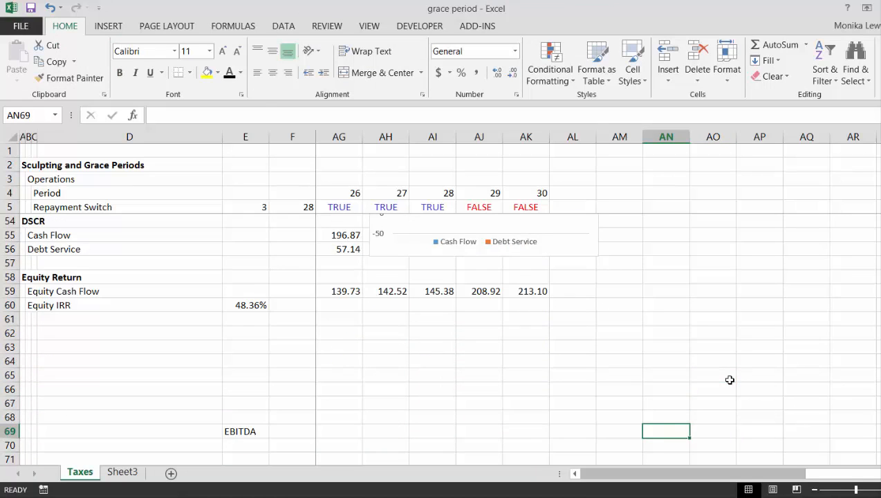
{"action": "key", "text": "Left"}
{"action": "key", "text": "Left"}
{"action": "key", "text": "Left"}
{"action": "key", "text": "Up"}
{"action": "key", "text": "Up"}
{"action": "key", "text": "Up"}
{"action": "key", "text": "Up"}
{"action": "key", "text": "Up"}
{"action": "key", "text": "Up"}
{"action": "key", "text": "Up"}
{"action": "key", "text": "Up"}
{"action": "key", "text": "Up"}
{"action": "key", "text": "Up"}
{"action": "key", "text": "Up"}
{"action": "key", "text": "Up"}
{"action": "key", "text": "Up"}
{"action": "key", "text": "Up"}
{"action": "key", "text": "Up"}
{"action": "key", "text": "Up"}
{"action": "key", "text": "Up"}
{"action": "key", "text": "Up"}
{"action": "key", "text": "Up"}
{"action": "key", "text": "Up"}
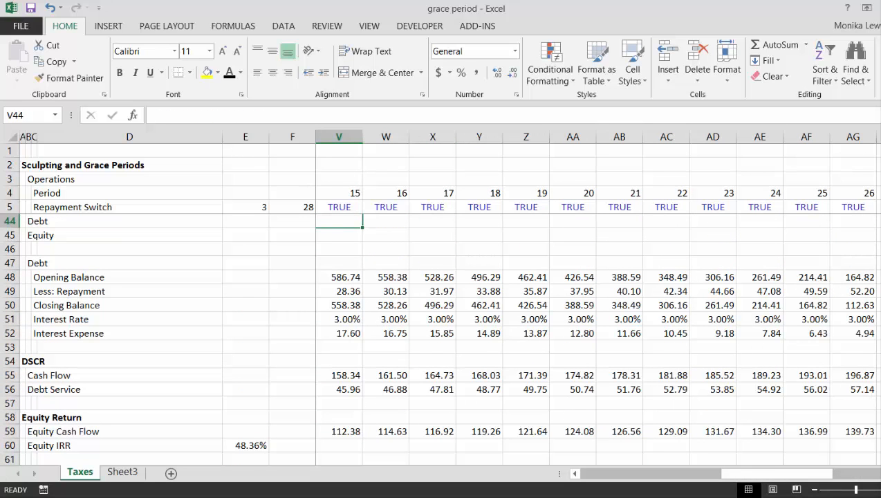
{"action": "left_click_drag", "start_coordinate": [879, 253], "coordinate": [67, 457]}
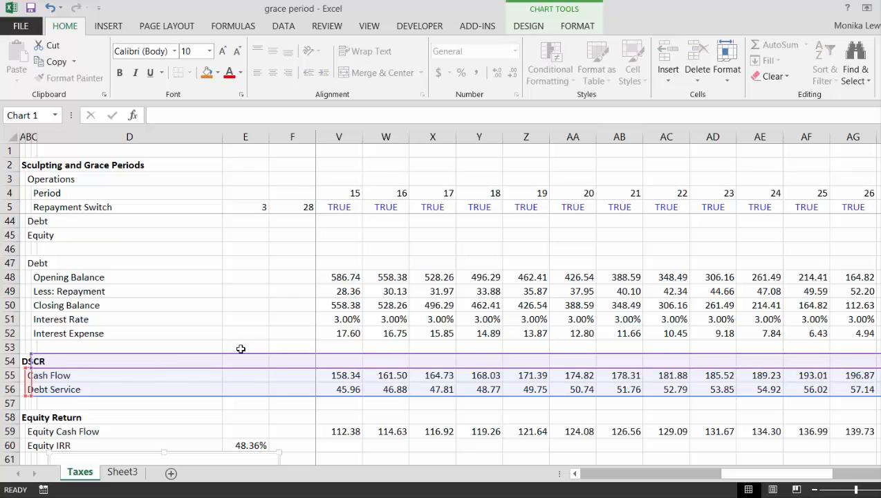
- Check the chart's position below the Equity Return section, relative to the sensitivity tables beside it
{"action": "left_click", "coordinate": [240, 348]}
{"action": "key", "text": "Down"}
{"action": "key", "text": "Down"}
{"action": "key", "text": "Down"}
{"action": "key", "text": "Down"}
{"action": "key", "text": "Down"}
{"action": "key", "text": "Down"}
{"action": "key", "text": "Down"}
{"action": "key", "text": "Down"}
{"action": "key", "text": "Down"}
{"action": "key", "text": "Down"}
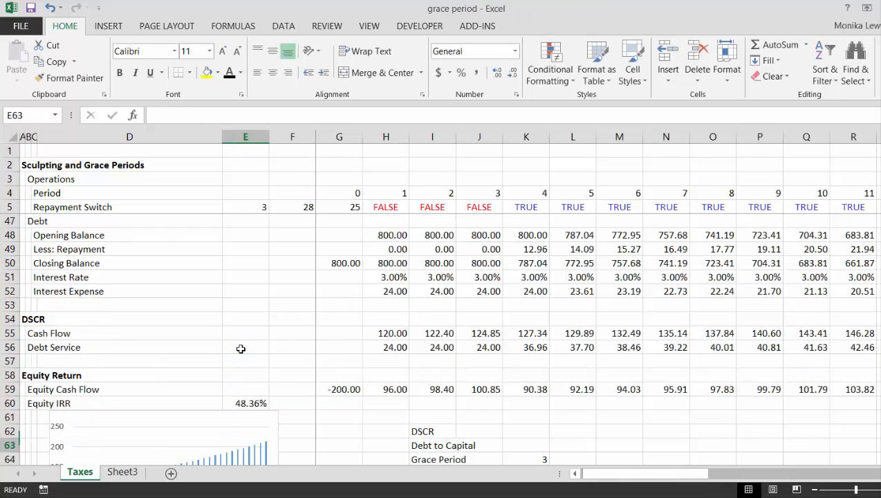
{"action": "key", "text": "Down"}
{"action": "key", "text": "Down"}
{"action": "key", "text": "Down"}
{"action": "key", "text": "Down"}
{"action": "key", "text": "Down"}
{"action": "key", "text": "Down"}
{"action": "key", "text": "Down"}
{"action": "key", "text": "Down"}
{"action": "key", "text": "Down"}
{"action": "key", "text": "Down"}
{"action": "key", "text": "Down"}
{"action": "key", "text": "Down"}
{"action": "key", "text": "Down"}
{"action": "key", "text": "Down"}
{"action": "key", "text": "Down"}
{"action": "key", "text": "Down"}
{"action": "key", "text": "Down"}
{"action": "key", "text": "Down"}
{"action": "key", "text": "Down"}
{"action": "key", "text": "Down"}
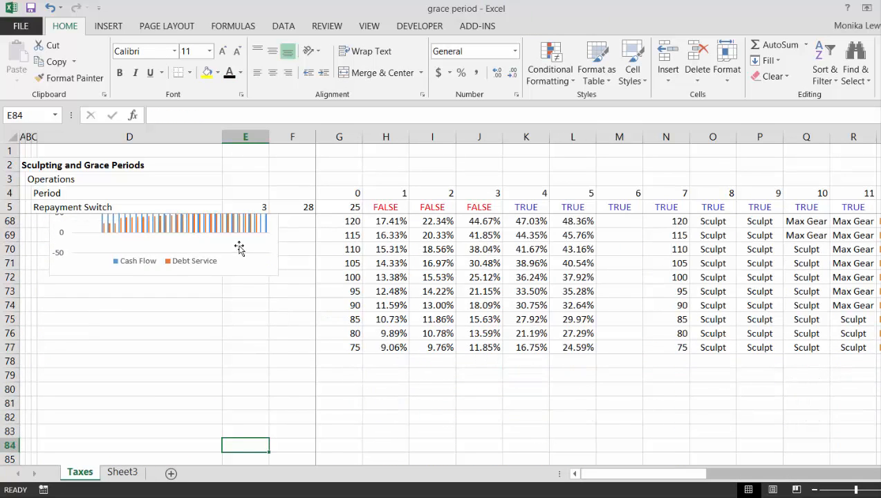
- Move the cash flow and debt service chart down about six rows, beside the equity IRR sensitivity table in rows 67 to 78
{"action": "left_click_drag", "start_coordinate": [243, 266], "coordinate": [258, 348]}
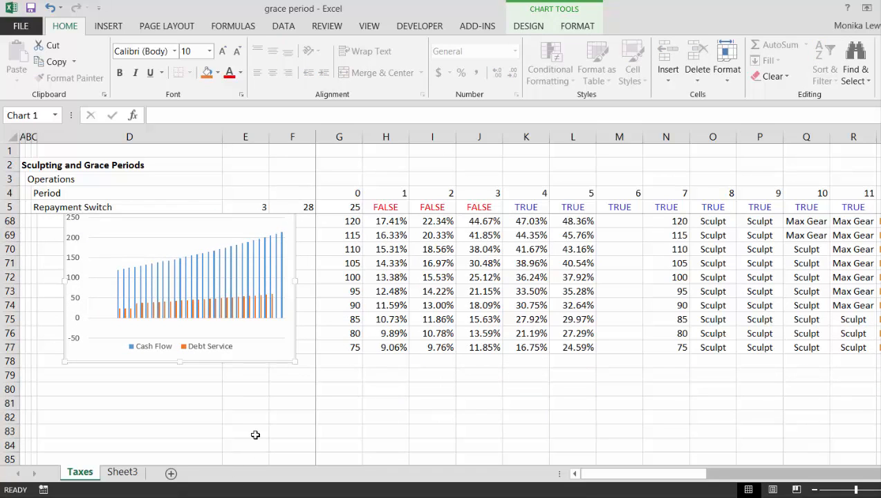
{"action": "key", "text": "Up"}
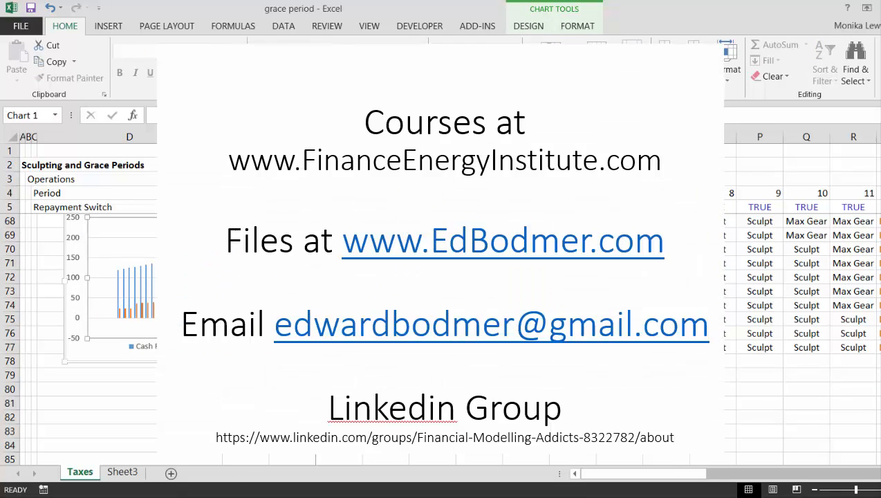
{"action": "left_click", "coordinate": [385, 389]}
- Set the Target DSCR in the Financing Assumptions to 1.15
{"action": "key", "text": "Up"}
{"action": "key", "text": "Up"}
{"action": "key", "text": "Up"}
{"action": "key", "text": "Up"}
{"action": "key", "text": "Up"}
{"action": "key", "text": "Up"}
{"action": "key", "text": "Up"}
{"action": "key", "text": "Up"}
{"action": "key", "text": "Up"}
{"action": "key", "text": "Up"}
{"action": "key", "text": "Up"}
{"action": "key", "text": "Up"}
{"action": "key", "text": "Up"}
{"action": "key", "text": "Up"}
{"action": "key", "text": "Up"}
{"action": "key", "text": "Up"}
{"action": "key", "text": "Up"}
{"action": "key", "text": "Up"}
{"action": "key", "text": "Up"}
{"action": "key", "text": "Up"}
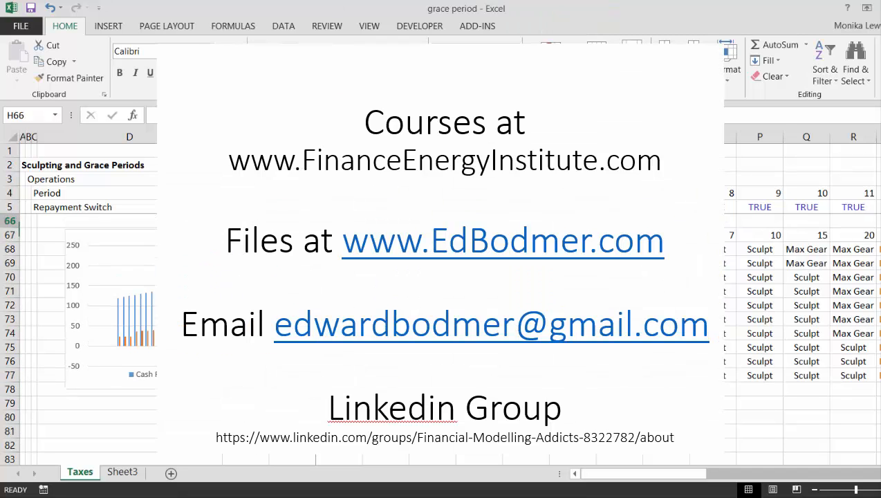
{"action": "key", "text": "Up"}
{"action": "key", "text": "Up"}
{"action": "key", "text": "Up"}
{"action": "key", "text": "Up"}
{"action": "key", "text": "Up"}
{"action": "key", "text": "Up"}
{"action": "key", "text": "Up"}
{"action": "key", "text": "Up"}
{"action": "key", "text": "Up"}
{"action": "key", "text": "Up"}
{"action": "key", "text": "Up"}
{"action": "key", "text": "Up"}
{"action": "key", "text": "Up"}
{"action": "key", "text": "Up"}
{"action": "key", "text": "Up"}
{"action": "key", "text": "Up"}
{"action": "key", "text": "Up"}
{"action": "key", "text": "Up"}
{"action": "key", "text": "Up"}
{"action": "key", "text": "Up"}
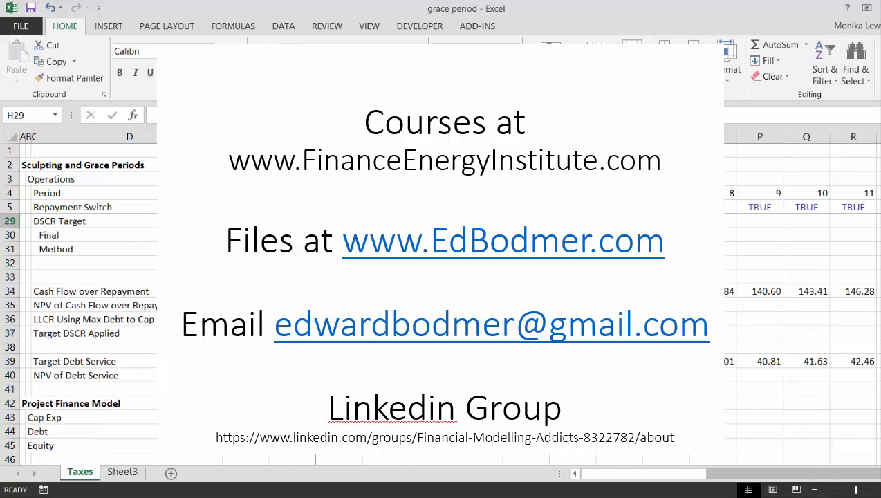
{"action": "key", "text": "Down"}
{"action": "key", "text": "Up"}
{"action": "key", "text": "Up"}
{"action": "key", "text": "Up"}
{"action": "key", "text": "Up"}
{"action": "key", "text": "Up"}
{"action": "key", "text": "Up"}
{"action": "key", "text": "Up"}
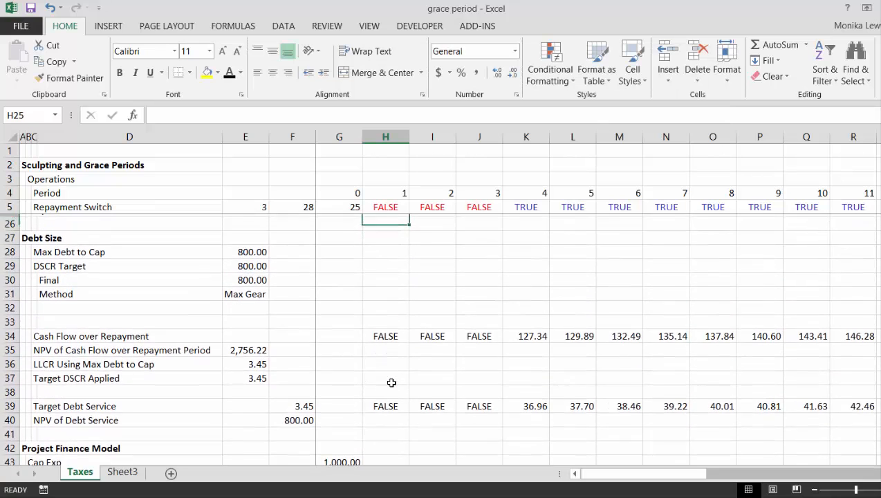
{"action": "key", "text": "Up"}
{"action": "key", "text": "Up"}
{"action": "key", "text": "Up"}
{"action": "key", "text": "Up"}
{"action": "key", "text": "Up"}
{"action": "key", "text": "Up"}
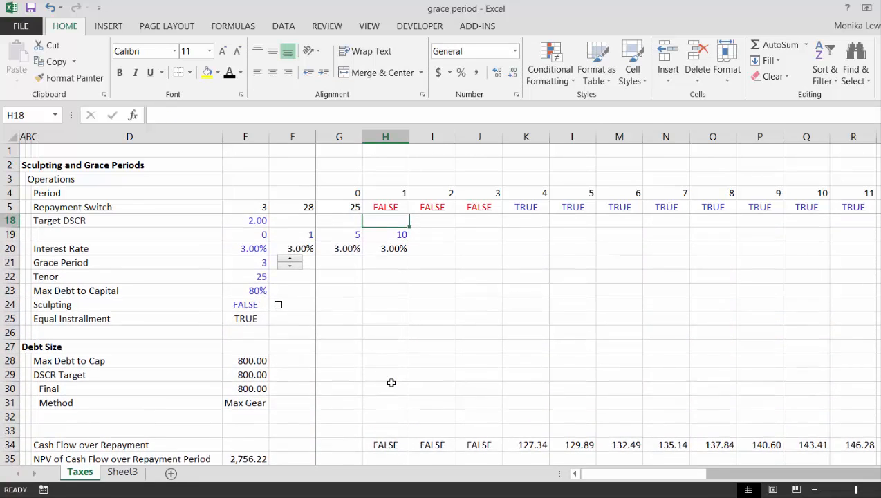
{"action": "key", "text": "Left"}
{"action": "key", "text": "Left"}
{"action": "key", "text": "Down"}
{"action": "key", "text": "Left"}
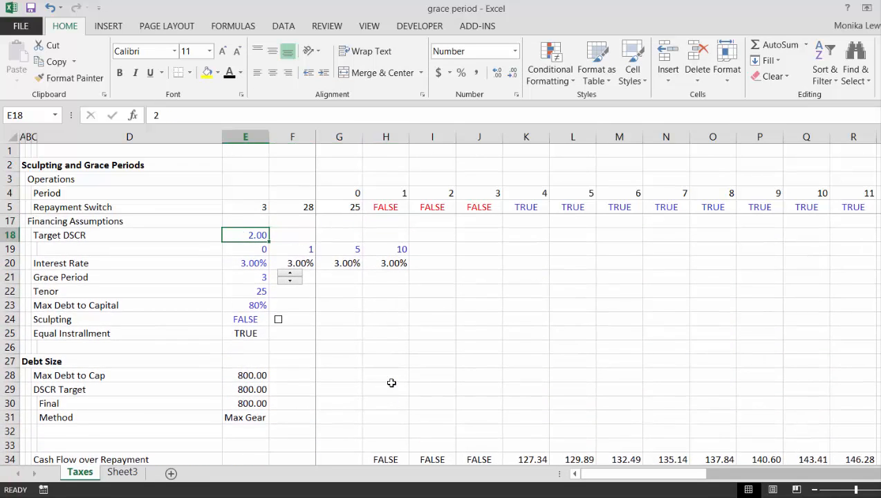
{"action": "type", "text": "1.2"}
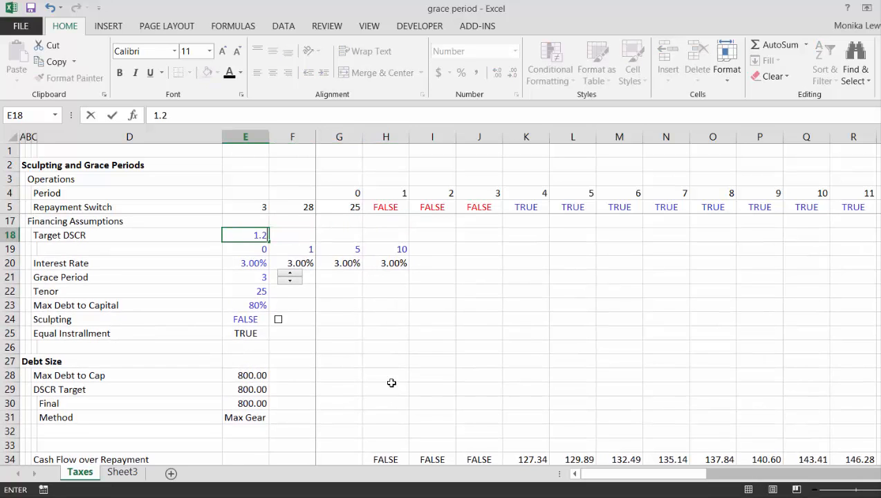
{"action": "key", "text": "Down"}
- Examine the cash flow and debt service chart and the sensitivity tables under the changed target DSCR
{"action": "key", "text": "Down"}
{"action": "key", "text": "Down"}
{"action": "key", "text": "Down"}
{"action": "key", "text": "Down"}
{"action": "key", "text": "Down"}
{"action": "key", "text": "Down"}
{"action": "key", "text": "Down"}
{"action": "key", "text": "Down"}
{"action": "key", "text": "Down"}
{"action": "key", "text": "Down"}
{"action": "key", "text": "Down"}
{"action": "key", "text": "Down"}
{"action": "key", "text": "Down"}
{"action": "key", "text": "Down"}
{"action": "key", "text": "Down"}
{"action": "key", "text": "Down"}
{"action": "key", "text": "Down"}
{"action": "key", "text": "Down"}
{"action": "key", "text": "Down"}
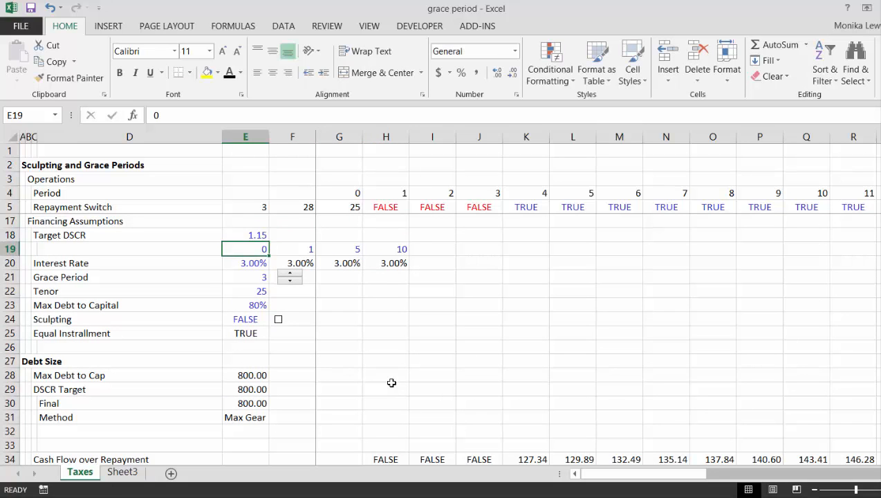
{"action": "key", "text": "Down"}
{"action": "key", "text": "Down"}
{"action": "key", "text": "Down"}
{"action": "key", "text": "Down"}
{"action": "key", "text": "Down"}
{"action": "key", "text": "Down"}
{"action": "key", "text": "Down"}
{"action": "key", "text": "Down"}
{"action": "key", "text": "Down"}
{"action": "key", "text": "Down"}
{"action": "key", "text": "Down"}
{"action": "key", "text": "Down"}
{"action": "key", "text": "Down"}
{"action": "key", "text": "Down"}
{"action": "key", "text": "Down"}
{"action": "key", "text": "Down"}
{"action": "key", "text": "Down"}
{"action": "key", "text": "Down"}
{"action": "key", "text": "Down"}
{"action": "key", "text": "Down"}
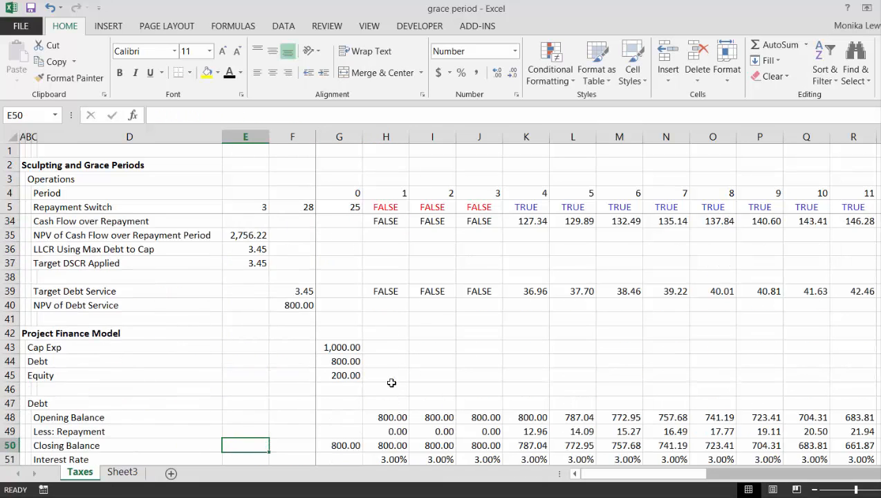
{"action": "key", "text": "Down"}
{"action": "key", "text": "Up"}
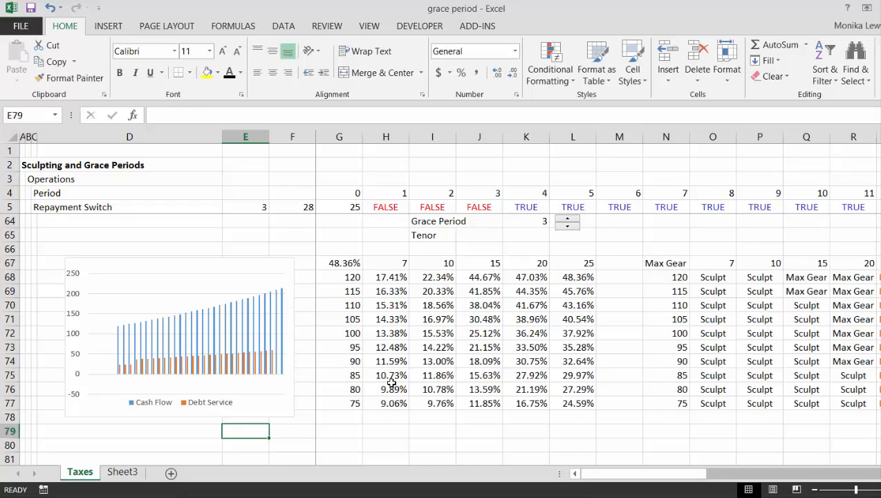
{"action": "scroll", "coordinate": [539, 345], "scroll_direction": "up", "scroll_amount": 1}
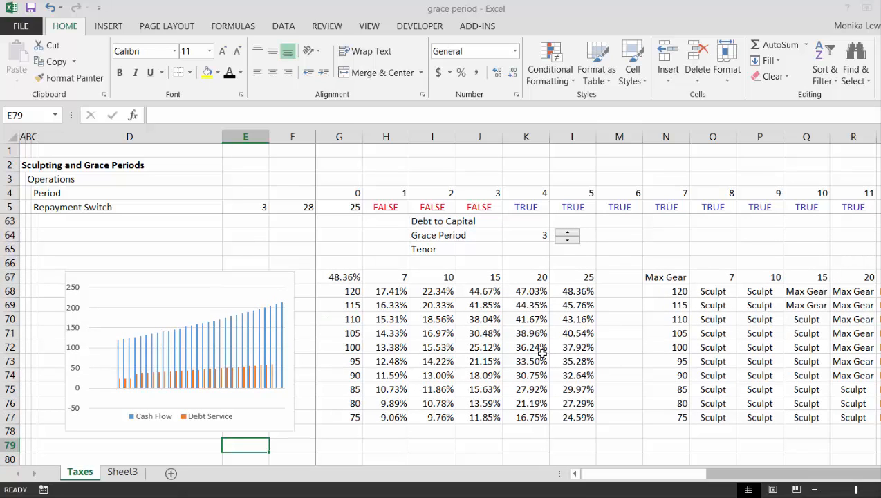
- Set the first-period EBITDA in the Operations section to 70
{"action": "key", "text": "Up"}
{"action": "key", "text": "Up"}
{"action": "key", "text": "Up"}
{"action": "key", "text": "Up"}
{"action": "key", "text": "Up"}
{"action": "key", "text": "Up"}
{"action": "key", "text": "Up"}
{"action": "key", "text": "Up"}
{"action": "key", "text": "Up"}
{"action": "key", "text": "Up"}
{"action": "key", "text": "Up"}
{"action": "key", "text": "Up"}
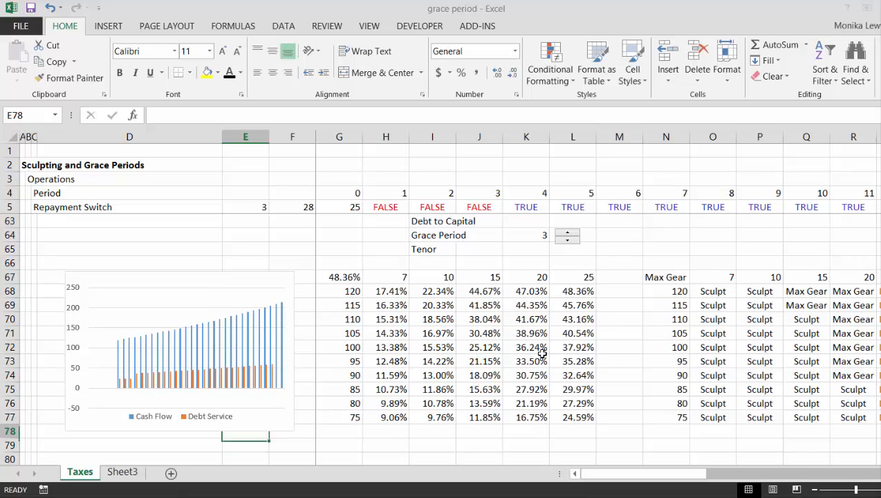
{"action": "key", "text": "Up"}
{"action": "key", "text": "Up"}
{"action": "key", "text": "Up"}
{"action": "key", "text": "Up"}
{"action": "key", "text": "Up"}
{"action": "key", "text": "Up"}
{"action": "key", "text": "Up"}
{"action": "key", "text": "Up"}
{"action": "key", "text": "Up"}
{"action": "key", "text": "Up"}
{"action": "key", "text": "Up"}
{"action": "key", "text": "Up"}
{"action": "key", "text": "Up"}
{"action": "key", "text": "Up"}
{"action": "key", "text": "Up"}
{"action": "key", "text": "Up"}
{"action": "key", "text": "Up"}
{"action": "key", "text": "Up"}
{"action": "key", "text": "Up"}
{"action": "key", "text": "Up"}
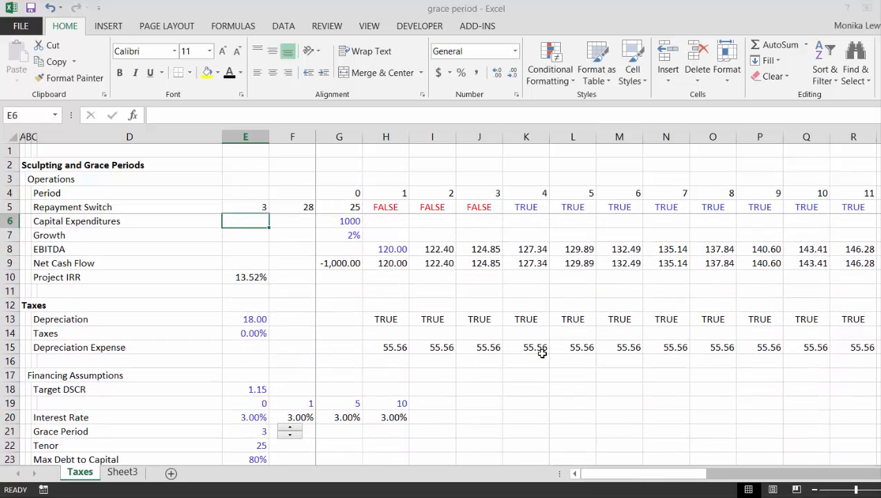
{"action": "key", "text": "Down"}
{"action": "key", "text": "Down"}
{"action": "key", "text": "Right"}
{"action": "key", "text": "Right"}
{"action": "key", "text": "Right"}
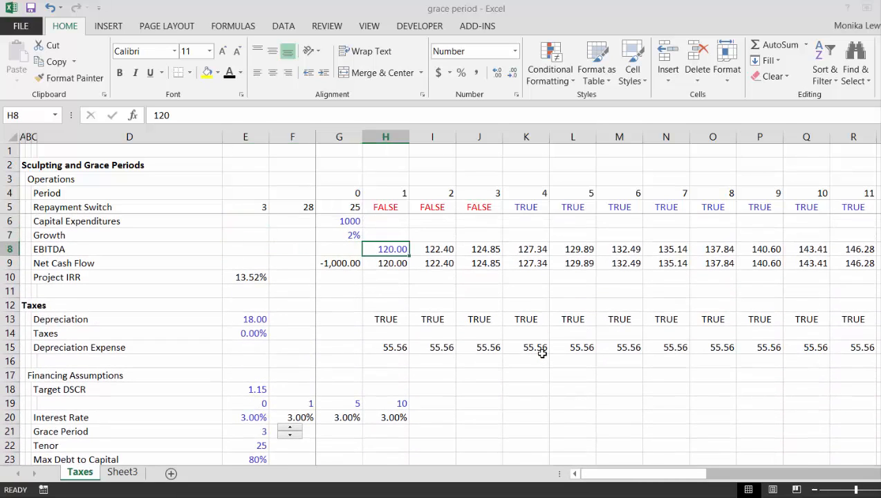
{"action": "type", "text": "70"}
{"action": "key", "text": "Return"}
- Examine the equity IRR, the cash flow and debt service chart and the sensitivity tables under the lower EBITDA
{"action": "key", "text": "Down"}
{"action": "key", "text": "Down"}
{"action": "key", "text": "Down"}
{"action": "key", "text": "Down"}
{"action": "key", "text": "Down"}
{"action": "key", "text": "Down"}
{"action": "key", "text": "Down"}
{"action": "key", "text": "Down"}
{"action": "key", "text": "Down"}
{"action": "key", "text": "Down"}
{"action": "key", "text": "Down"}
{"action": "key", "text": "Down"}
{"action": "key", "text": "Down"}
{"action": "key", "text": "Down"}
{"action": "key", "text": "Down"}
{"action": "key", "text": "Down"}
{"action": "key", "text": "Down"}
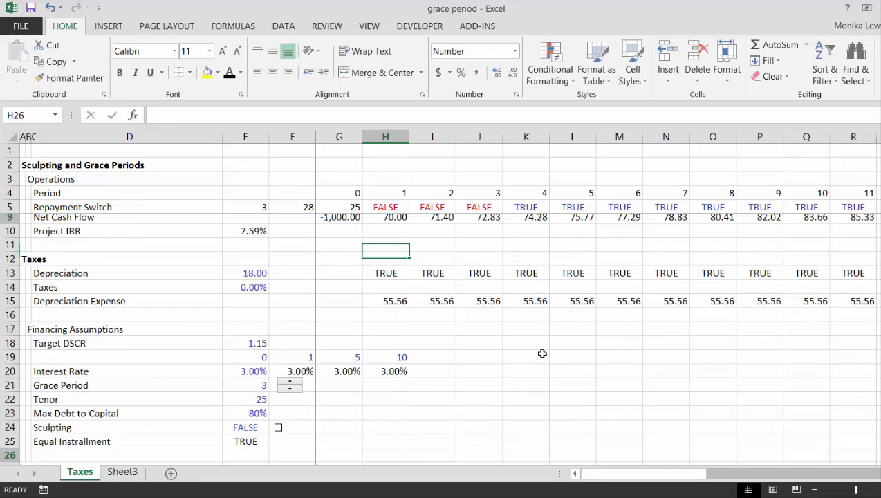
{"action": "key", "text": "Down"}
{"action": "key", "text": "Down"}
{"action": "key", "text": "Down"}
{"action": "key", "text": "Down"}
{"action": "key", "text": "Down"}
{"action": "key", "text": "Down"}
{"action": "key", "text": "Down"}
{"action": "key", "text": "Down"}
{"action": "key", "text": "Down"}
{"action": "key", "text": "Down"}
{"action": "key", "text": "Down"}
{"action": "key", "text": "Down"}
{"action": "key", "text": "Down"}
{"action": "key", "text": "Down"}
{"action": "key", "text": "Down"}
{"action": "key", "text": "Down"}
{"action": "key", "text": "Down"}
{"action": "key", "text": "Down"}
{"action": "key", "text": "Down"}
{"action": "key", "text": "Down"}
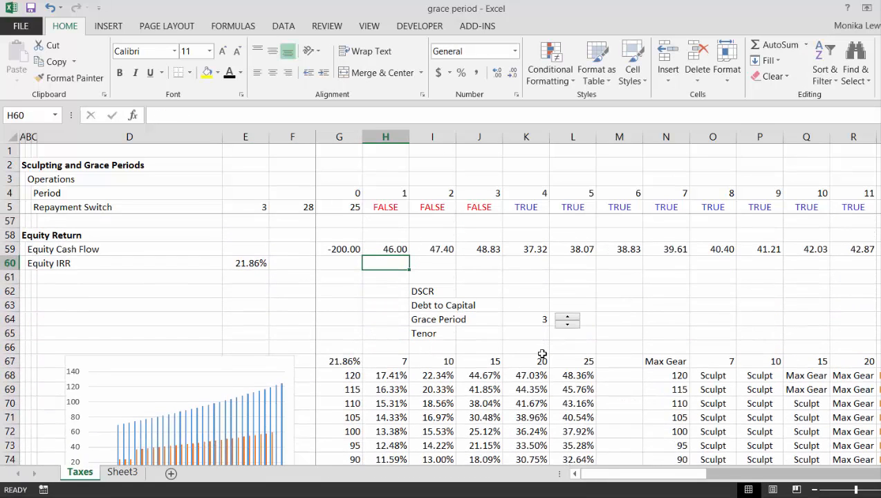
{"action": "key", "text": "Down"}
{"action": "key", "text": "Down"}
{"action": "key", "text": "Down"}
{"action": "key", "text": "Down"}
{"action": "key", "text": "Down"}
{"action": "key", "text": "Down"}
{"action": "key", "text": "Down"}
{"action": "key", "text": "Down"}
{"action": "key", "text": "Down"}
{"action": "key", "text": "Down"}
{"action": "key", "text": "Down"}
{"action": "key", "text": "Down"}
{"action": "key", "text": "Down"}
{"action": "key", "text": "Down"}
{"action": "key", "text": "Down"}
{"action": "key", "text": "Down"}
{"action": "key", "text": "Down"}
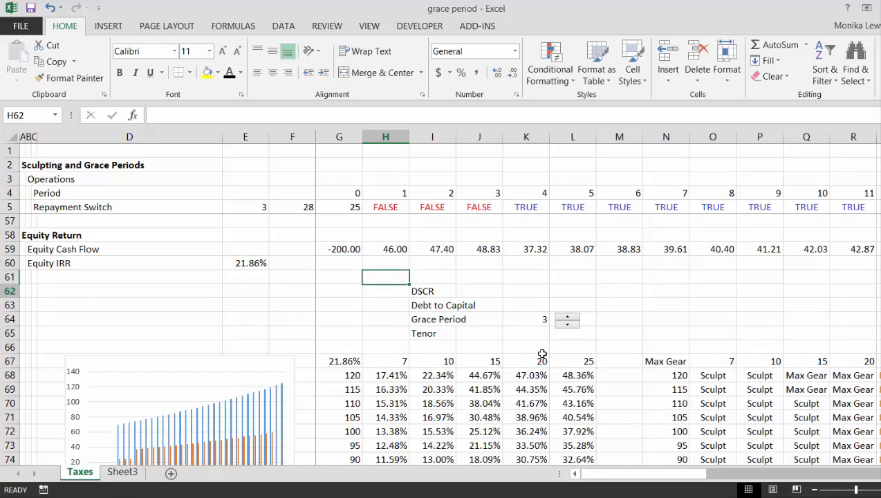
{"action": "key", "text": "Down"}
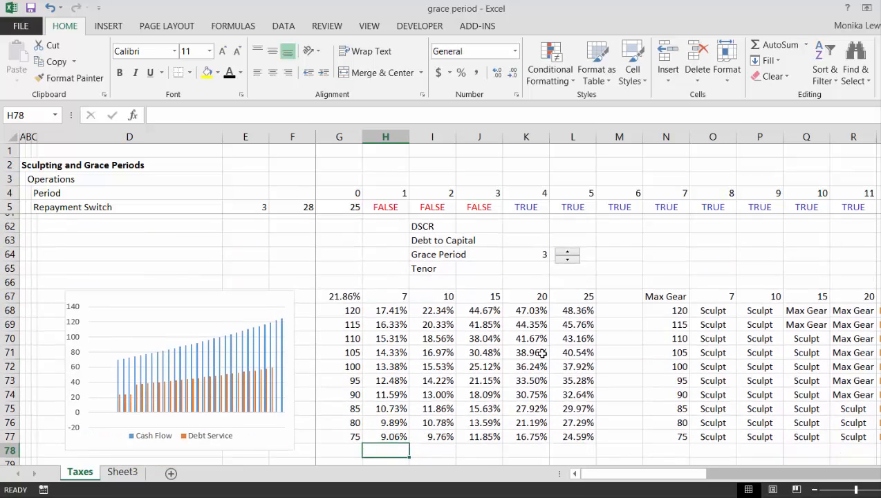
{"action": "key", "text": "Right"}
{"action": "key", "text": "Right"}
{"action": "key", "text": "Right"}
{"action": "key", "text": "Right"}
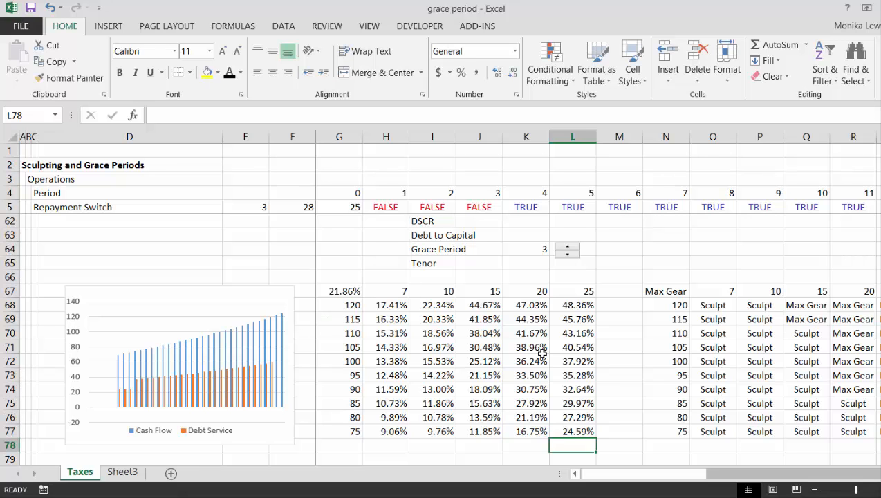
- Set the Grace Period in the Financing Assumptions to 1
{"action": "key", "text": "Page_Up"}
{"action": "key", "text": "Page_Up"}
{"action": "key", "text": "Left"}
{"action": "key", "text": "Left"}
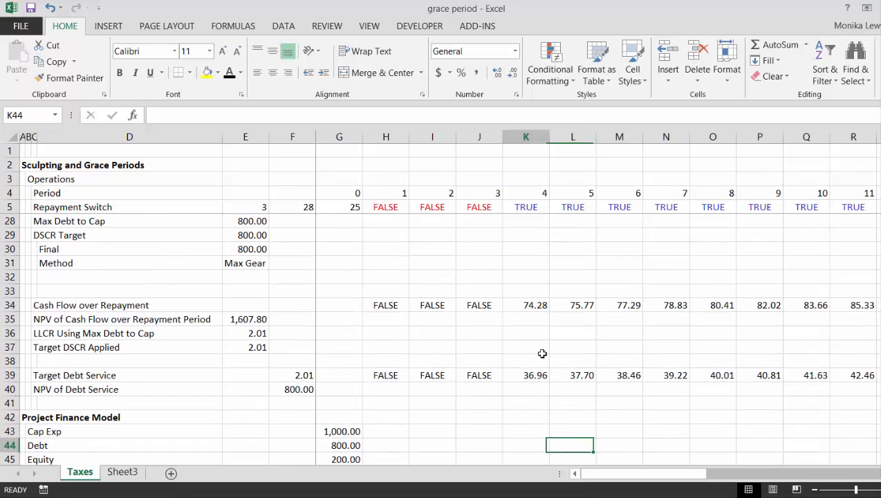
{"action": "key", "text": "Left"}
{"action": "key", "text": "Left"}
{"action": "key", "text": "Left"}
{"action": "key", "text": "Left"}
{"action": "key", "text": "Left"}
{"action": "key", "text": "Left"}
{"action": "key", "text": "Up"}
{"action": "key", "text": "Up"}
{"action": "key", "text": "Up"}
{"action": "key", "text": "Up"}
{"action": "key", "text": "Up"}
{"action": "key", "text": "Up"}
{"action": "key", "text": "Up"}
{"action": "key", "text": "Up"}
{"action": "key", "text": "Up"}
{"action": "key", "text": "Up"}
{"action": "key", "text": "Up"}
{"action": "key", "text": "Up"}
{"action": "key", "text": "Up"}
{"action": "key", "text": "Up"}
{"action": "key", "text": "Up"}
{"action": "key", "text": "Up"}
{"action": "key", "text": "Up"}
{"action": "key", "text": "Up"}
{"action": "key", "text": "Up"}
{"action": "key", "text": "Up"}
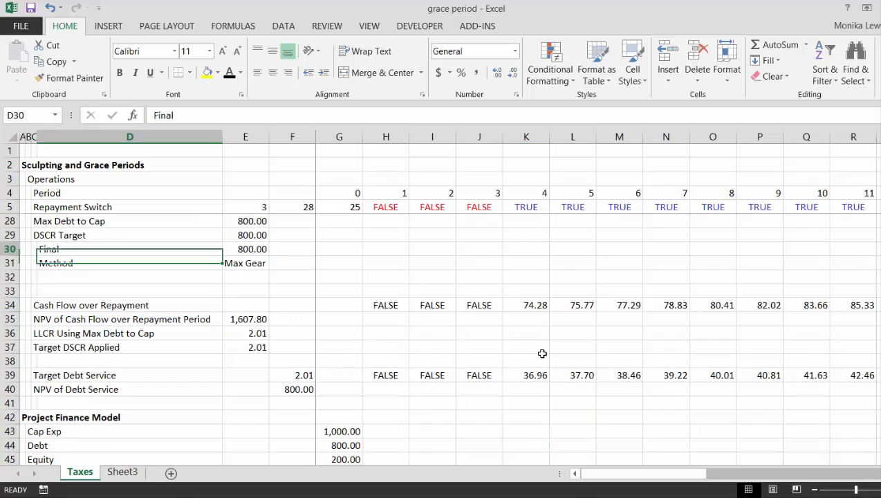
{"action": "key", "text": "Up"}
{"action": "key", "text": "Up"}
{"action": "key", "text": "Up"}
{"action": "key", "text": "Up"}
{"action": "key", "text": "Up"}
{"action": "key", "text": "Up"}
{"action": "key", "text": "Up"}
{"action": "key", "text": "Down"}
{"action": "key", "text": "Down"}
{"action": "key", "text": "Down"}
{"action": "key", "text": "Down"}
{"action": "key", "text": "Down"}
{"action": "key", "text": "Down"}
{"action": "key", "text": "Down"}
{"action": "key", "text": "Down"}
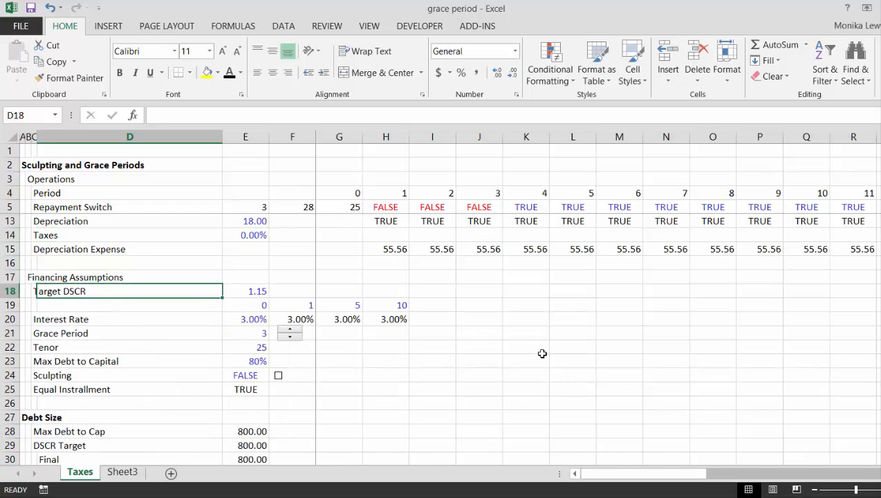
{"action": "key", "text": "Right"}
{"action": "type", "text": "1"}
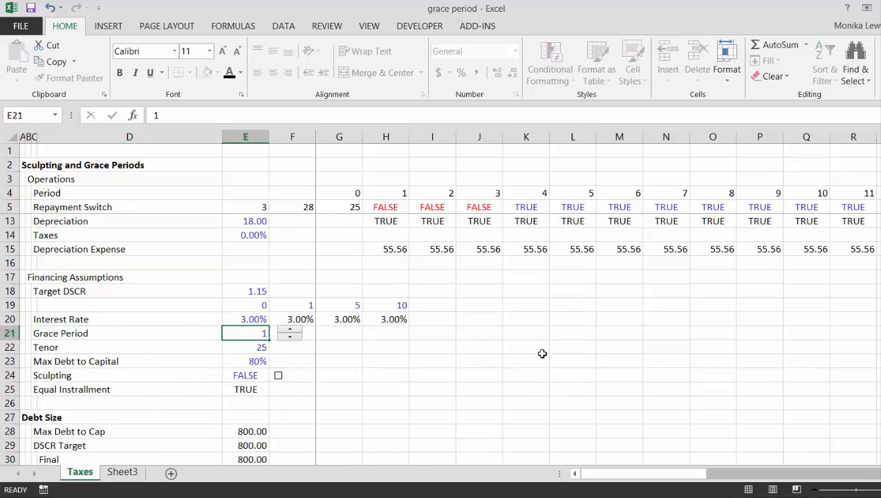
{"action": "key", "text": "Return"}
- Set the debt Tenor in the Financing Assumptions to 15
{"action": "key", "text": "Up"}
{"action": "key", "text": "Up"}
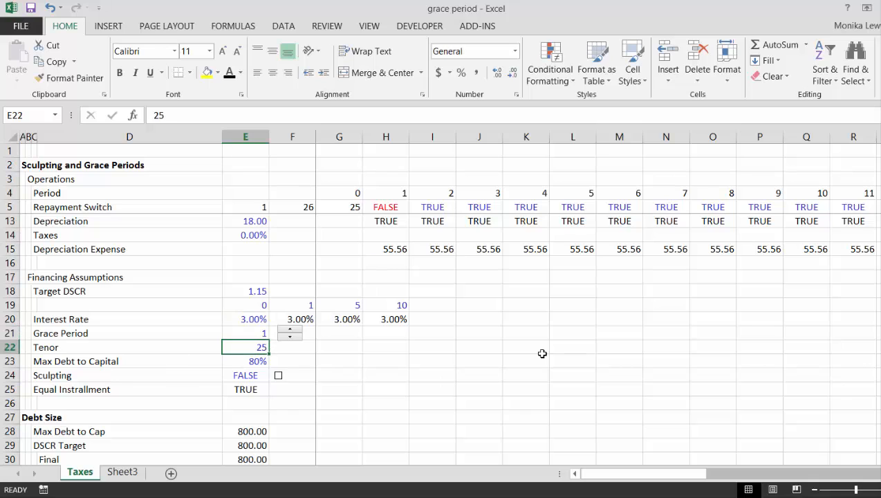
{"action": "type", "text": "1"}
{"action": "key", "text": "Return"}
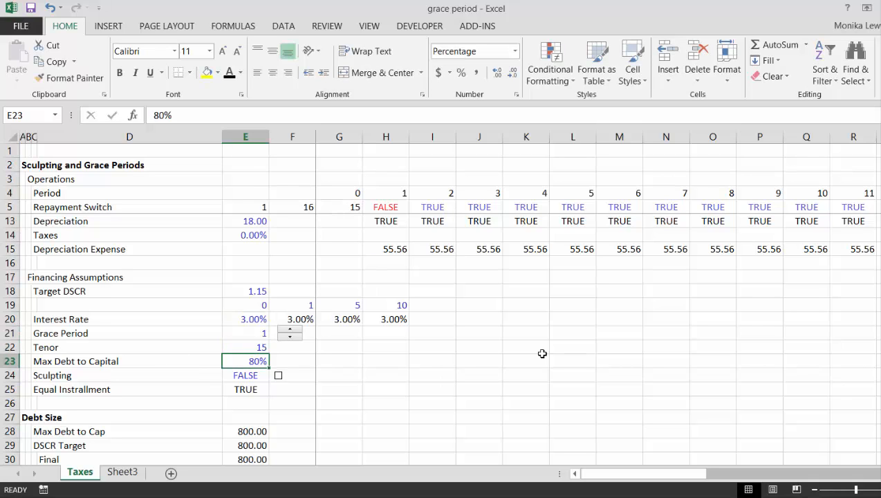
- Check the cash flow and debt service chart beside the equity IRR table under the shorter grace period and tenor
{"action": "key", "text": "Page_Down"}
{"action": "key", "text": "Page_Down"}
{"action": "key", "text": "Page_Down"}
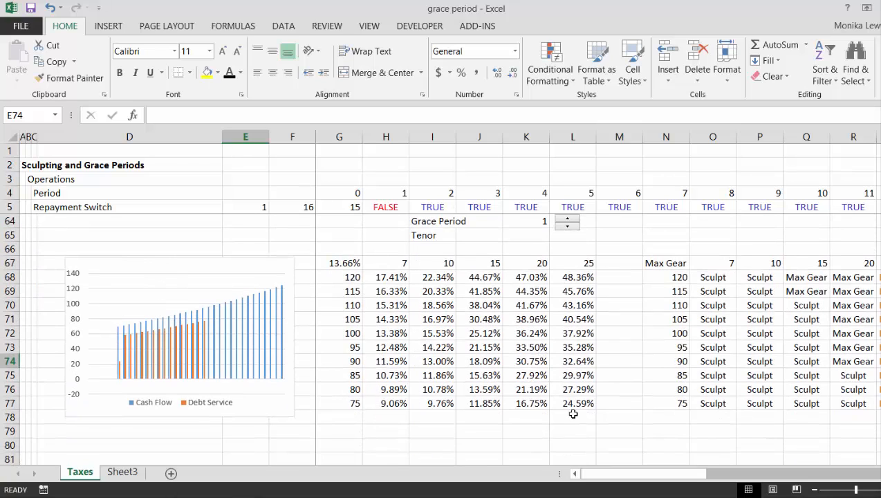
{"action": "left_click", "coordinate": [91, 436]}
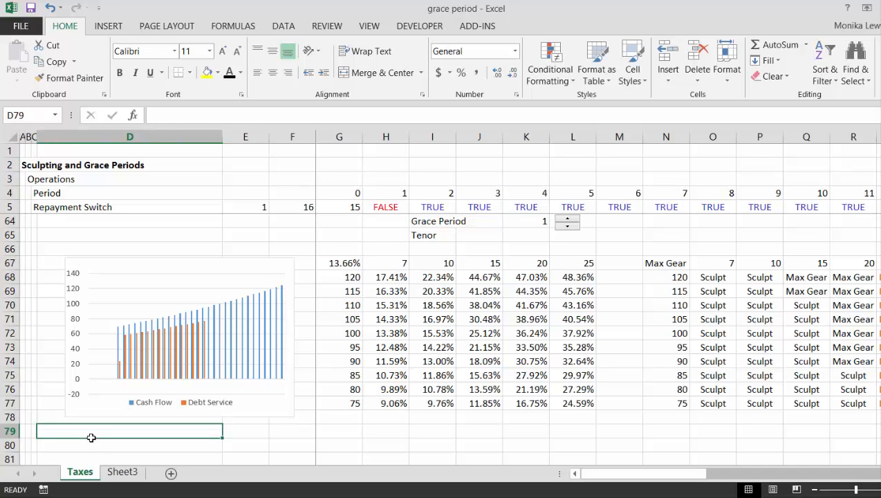
- Link cell D79 below the cash flow and debt service chart to the Debt Size Method result in E31 and centre it
{"action": "type", "text": "="}
{"action": "key", "text": "Up"}
{"action": "key", "text": "Up"}
{"action": "key", "text": "Up"}
{"action": "key", "text": "Up"}
{"action": "key", "text": "Up"}
{"action": "key", "text": "Up"}
{"action": "key", "text": "Up"}
{"action": "key", "text": "Up"}
{"action": "key", "text": "Up"}
{"action": "key", "text": "Up"}
{"action": "key", "text": "Up"}
{"action": "key", "text": "Up"}
{"action": "key", "text": "Up"}
{"action": "key", "text": "Up"}
{"action": "key", "text": "Up"}
{"action": "key", "text": "Up"}
{"action": "key", "text": "Up"}
{"action": "key", "text": "Up"}
{"action": "key", "text": "Up"}
{"action": "key", "text": "Up"}
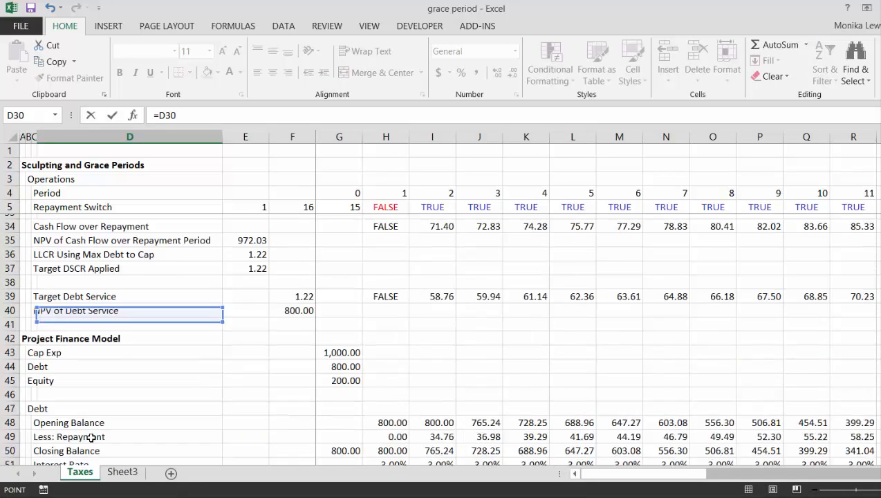
{"action": "key", "text": "Up"}
{"action": "key", "text": "Up"}
{"action": "key", "text": "Up"}
{"action": "key", "text": "Up"}
{"action": "key", "text": "Up"}
{"action": "key", "text": "Up"}
{"action": "key", "text": "Up"}
{"action": "key", "text": "Up"}
{"action": "key", "text": "Up"}
{"action": "key", "text": "Up"}
{"action": "key", "text": "Up"}
{"action": "key", "text": "Up"}
{"action": "key", "text": "Up"}
{"action": "key", "text": "Up"}
{"action": "key", "text": "Up"}
{"action": "key", "text": "Up"}
{"action": "key", "text": "Up"}
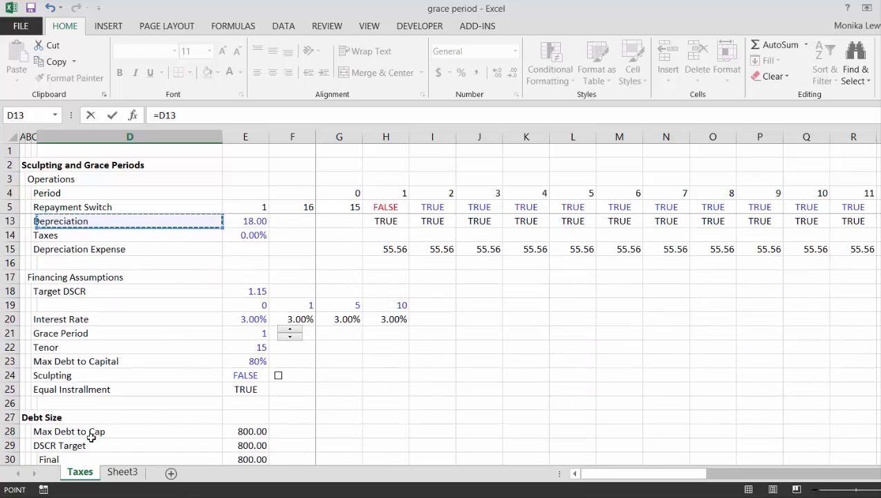
{"action": "key", "text": "Down"}
{"action": "key", "text": "Down"}
{"action": "key", "text": "Down"}
{"action": "key", "text": "Down"}
{"action": "key", "text": "Down"}
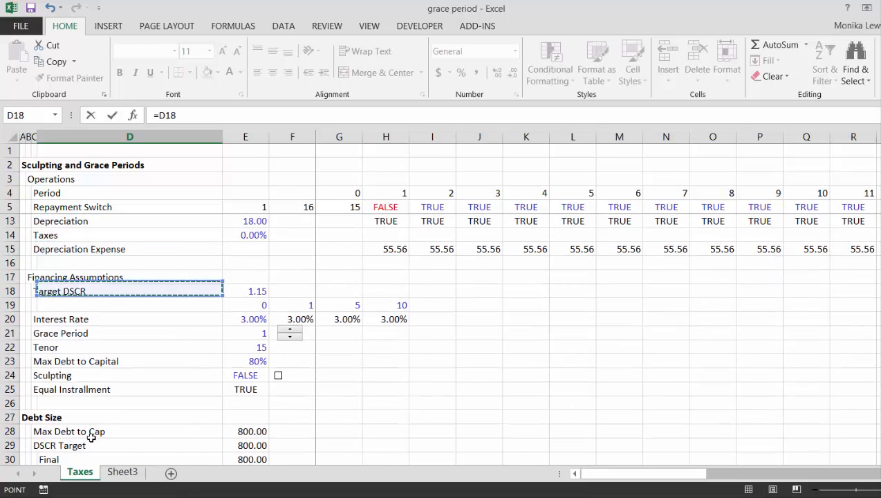
{"action": "key", "text": "Down"}
{"action": "key", "text": "Down"}
{"action": "key", "text": "Down"}
{"action": "key", "text": "Down"}
{"action": "key", "text": "Down"}
{"action": "key", "text": "Down"}
{"action": "key", "text": "Down"}
{"action": "key", "text": "Down"}
{"action": "key", "text": "Down"}
{"action": "key", "text": "Down"}
{"action": "key", "text": "Down"}
{"action": "key", "text": "Down"}
{"action": "key", "text": "Down"}
{"action": "key", "text": "Down"}
{"action": "key", "text": "Up"}
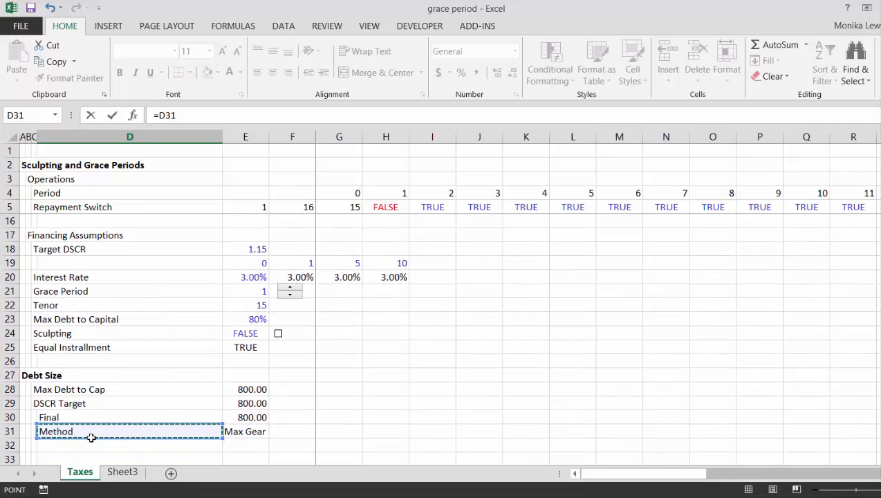
{"action": "key", "text": "Right"}
{"action": "key", "text": "Return"}
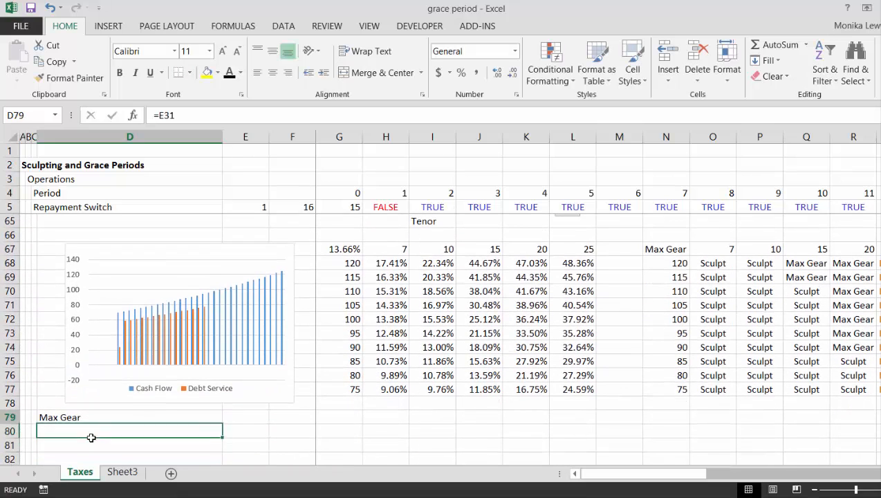
{"action": "key", "text": "Up"}
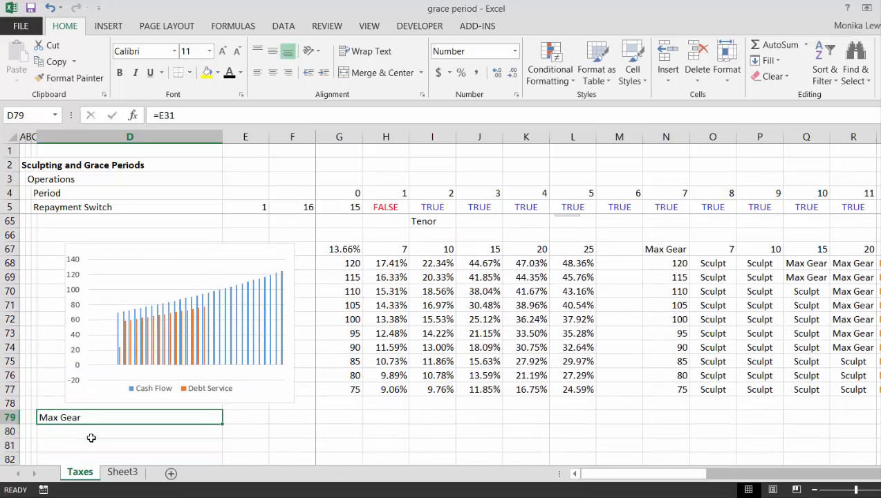
{"action": "left_click", "coordinate": [273, 74]}
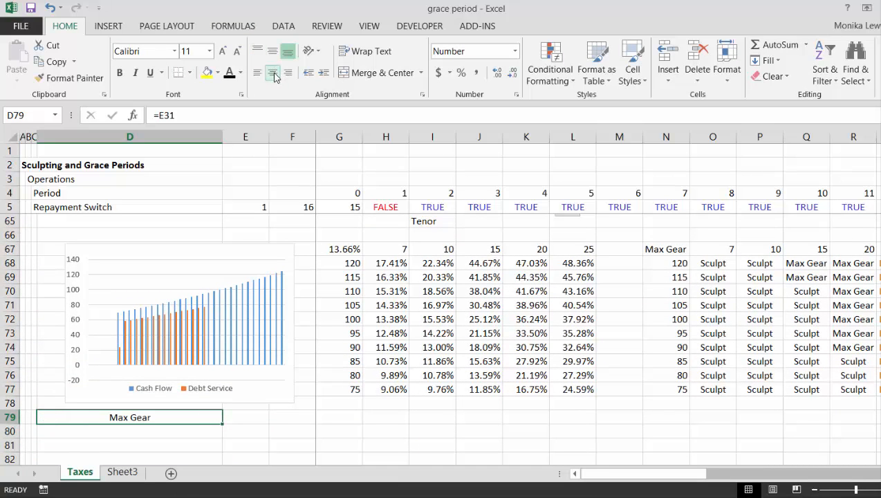
- Save the workbook as an Excel Macro-Enabled Workbook named Grace Period and Sculpting 1
{"action": "key", "text": "ctrl+s"}
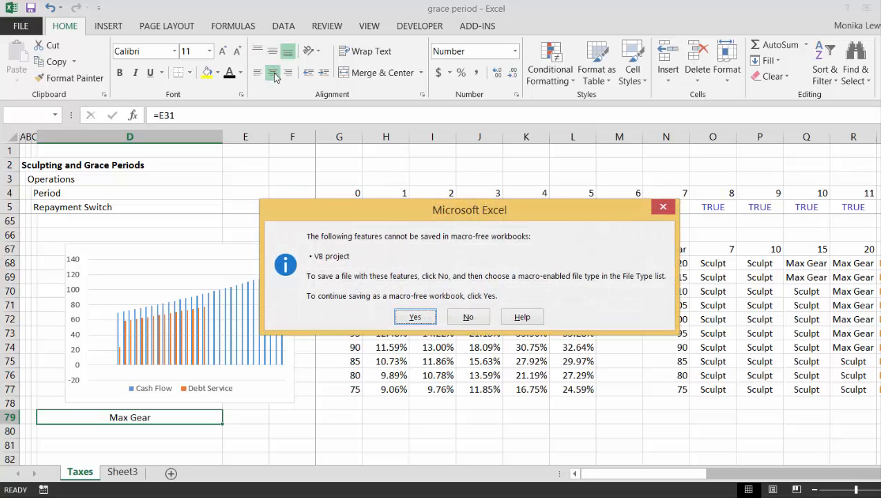
{"action": "key", "text": "Tab"}
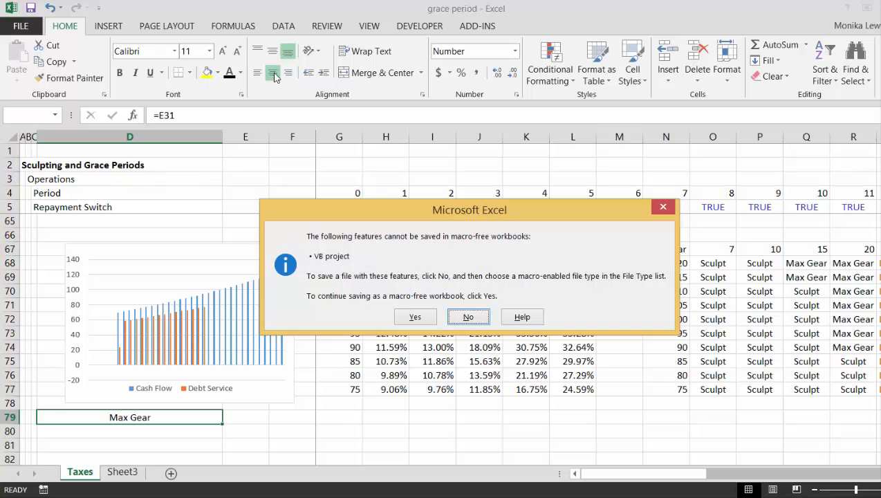
{"action": "key", "text": "Return"}
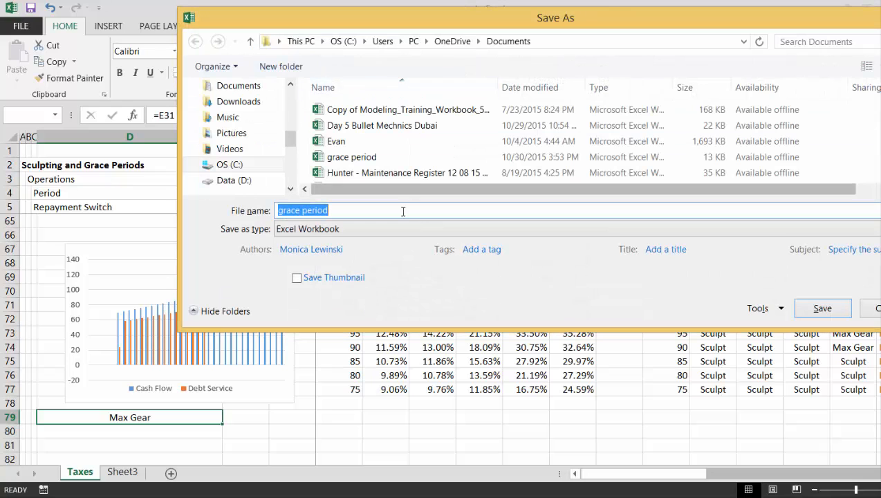
{"action": "left_click", "coordinate": [413, 234]}
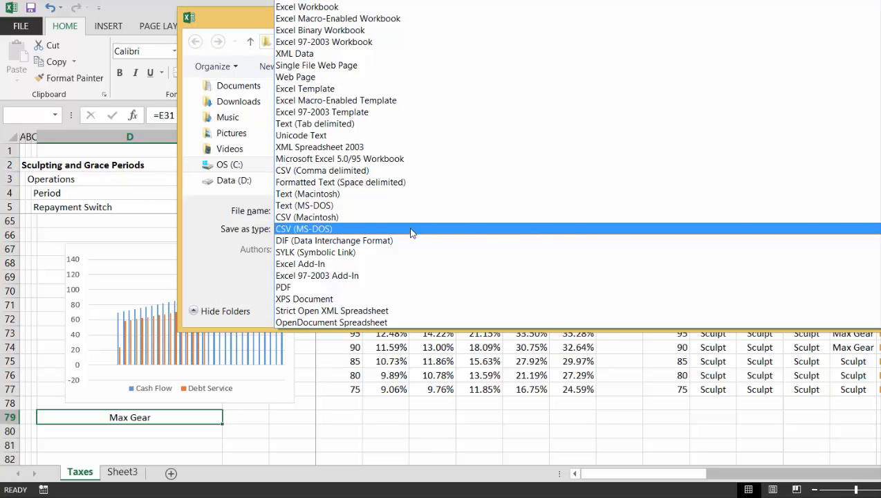
{"action": "left_click", "coordinate": [291, 18]}
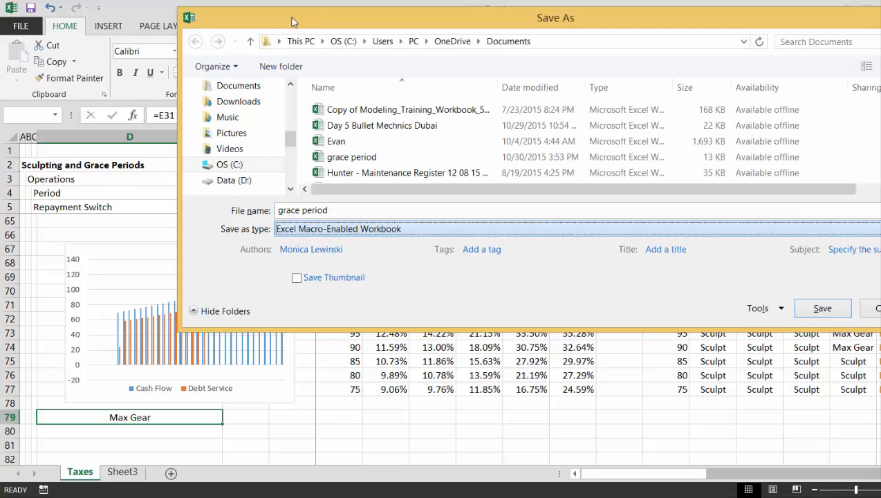
{"action": "left_click", "coordinate": [369, 212]}
{"action": "key", "text": "BackSpace"}
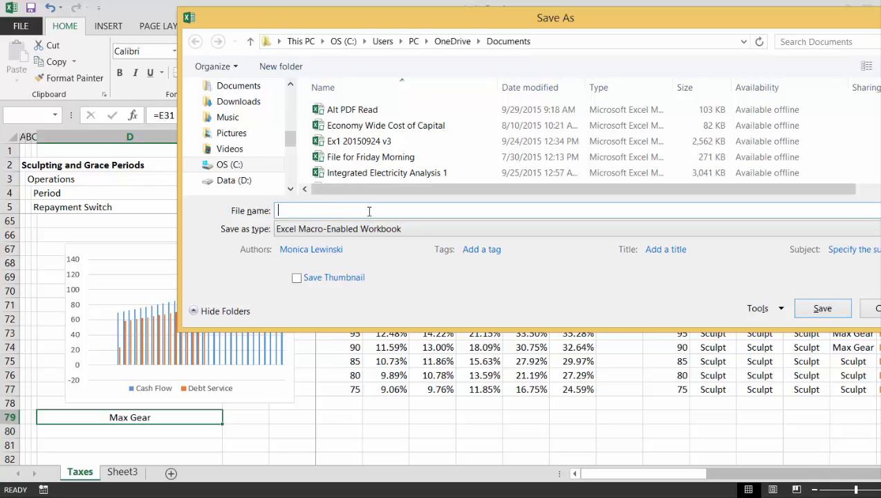
{"action": "type", "text": "Grace Period"}
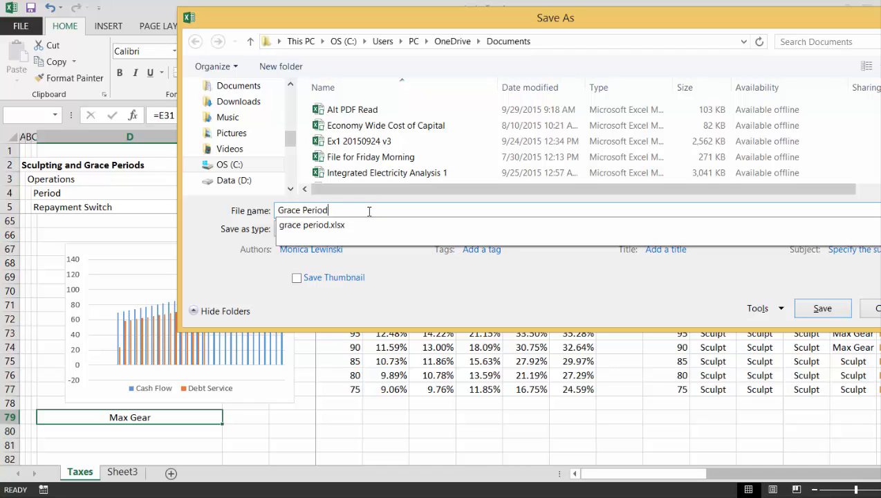
{"action": "type", "text": " and Scul"}
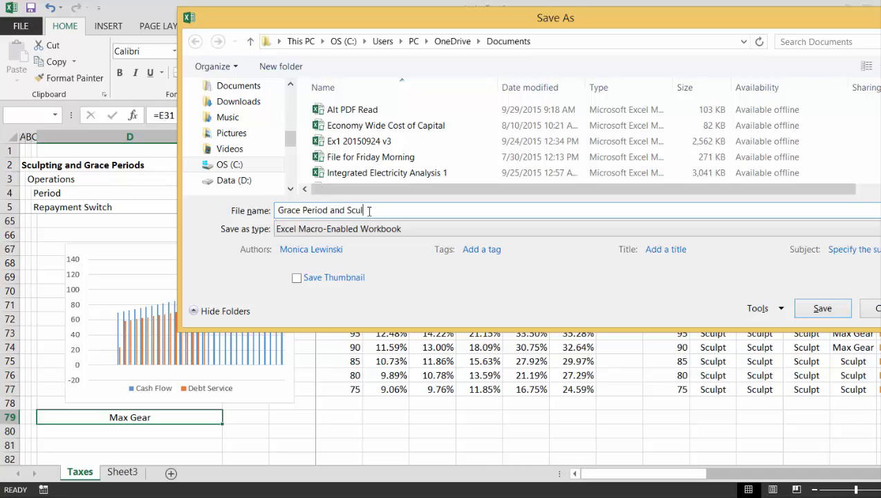
{"action": "type", "text": "pting 1"}
{"action": "key", "text": "Return"}
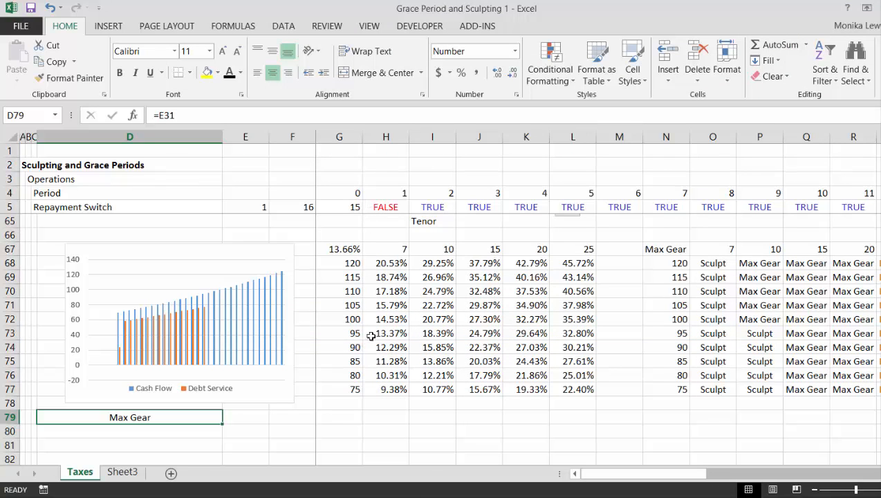
{"action": "left_click", "coordinate": [412, 321]}
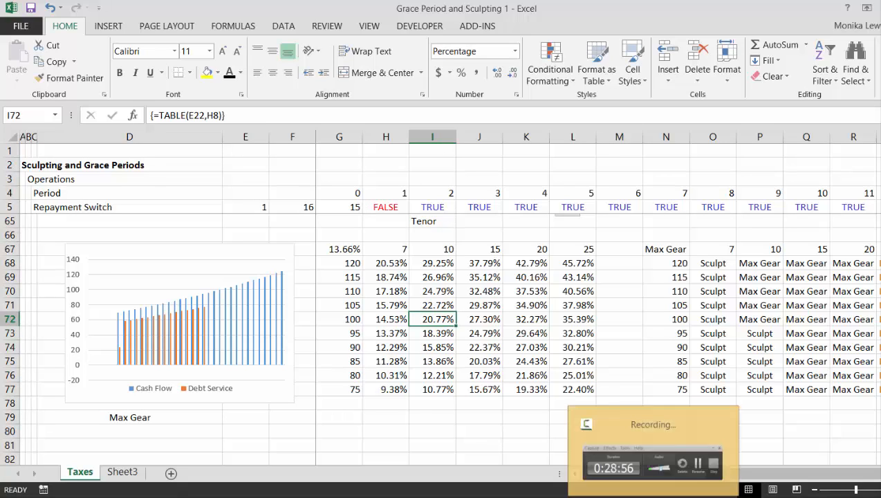
{"action": "left_click", "coordinate": [651, 497]}
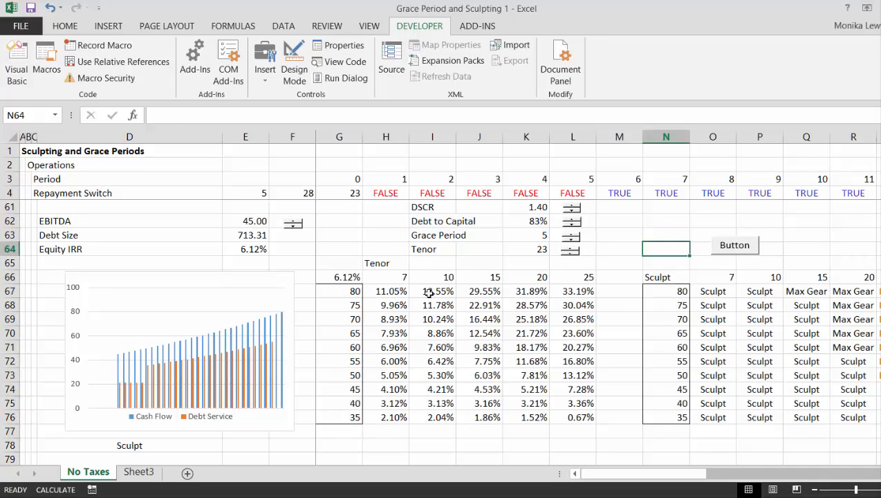
- Lower the EBITDA above the chart step by step to 15, and raise it back to 40
{"action": "left_click", "coordinate": [293, 228]}
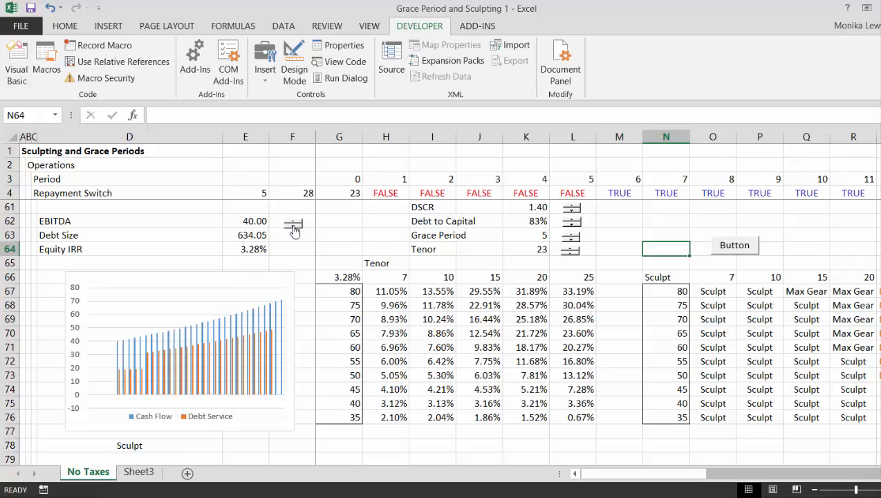
{"action": "left_click", "coordinate": [294, 229]}
{"action": "left_click", "coordinate": [293, 228]}
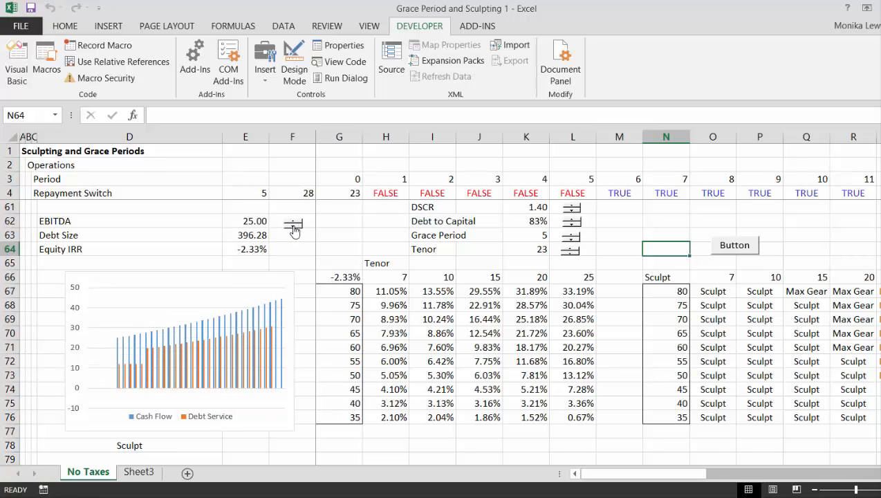
{"action": "left_click", "coordinate": [294, 228]}
{"action": "left_click", "coordinate": [293, 229]}
{"action": "left_click", "coordinate": [293, 222]}
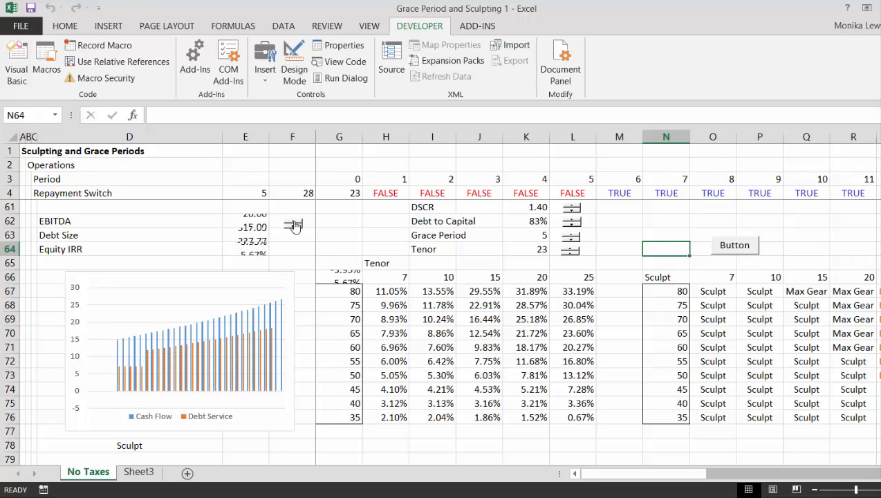
{"action": "left_click", "coordinate": [293, 223]}
{"action": "left_click", "coordinate": [293, 222]}
{"action": "left_click", "coordinate": [294, 223]}
{"action": "left_click", "coordinate": [293, 223]}
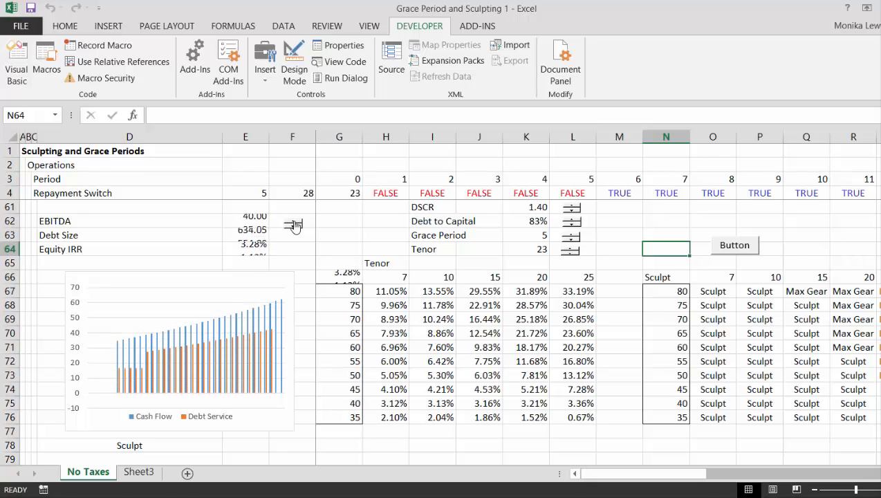
- Reduce the Grace Period above the sensitivity tables to 3, and increase it to 8
{"action": "left_click", "coordinate": [571, 239]}
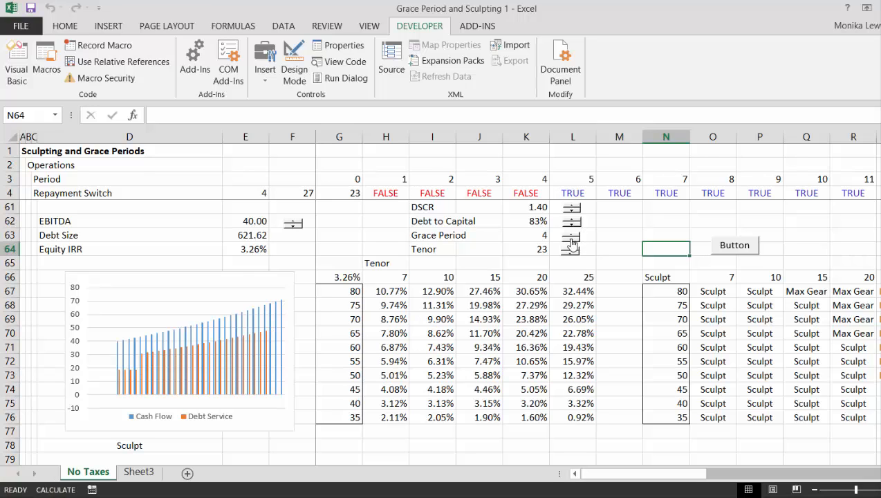
{"action": "left_click", "coordinate": [572, 240]}
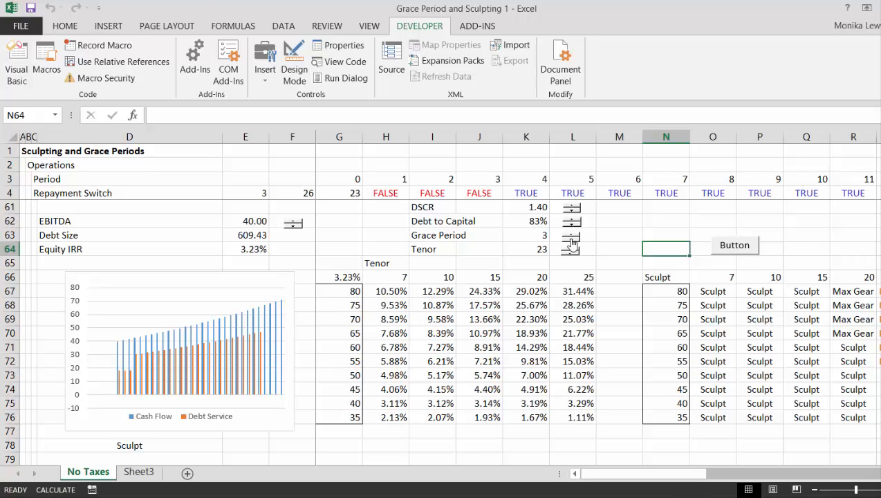
{"action": "left_click", "coordinate": [570, 237]}
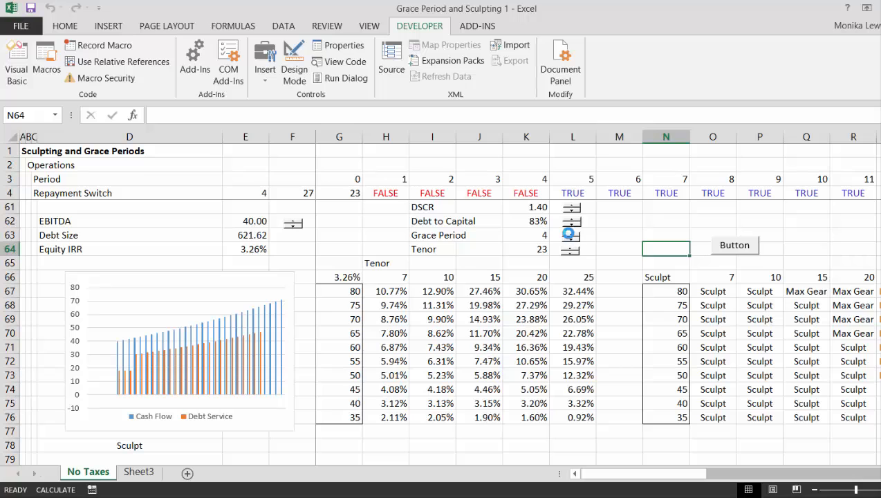
{"action": "left_click", "coordinate": [570, 236]}
{"action": "left_click", "coordinate": [570, 237]}
{"action": "left_click", "coordinate": [570, 237]}
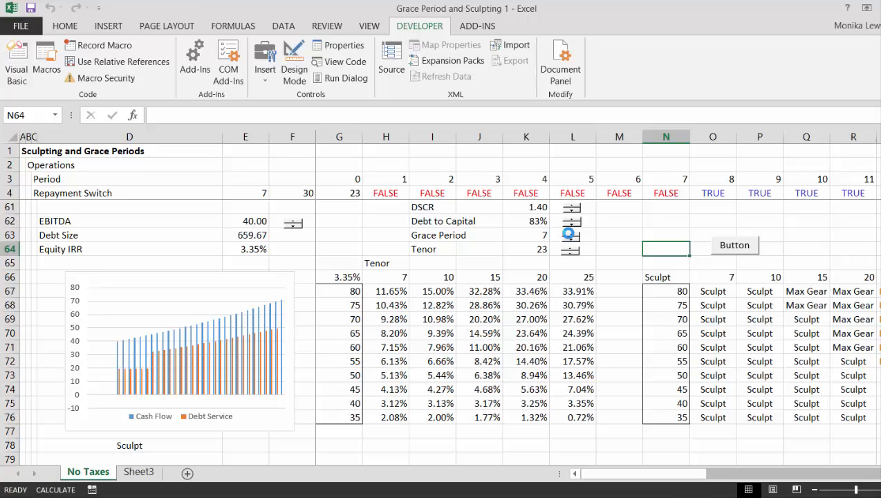
{"action": "left_click", "coordinate": [568, 234]}
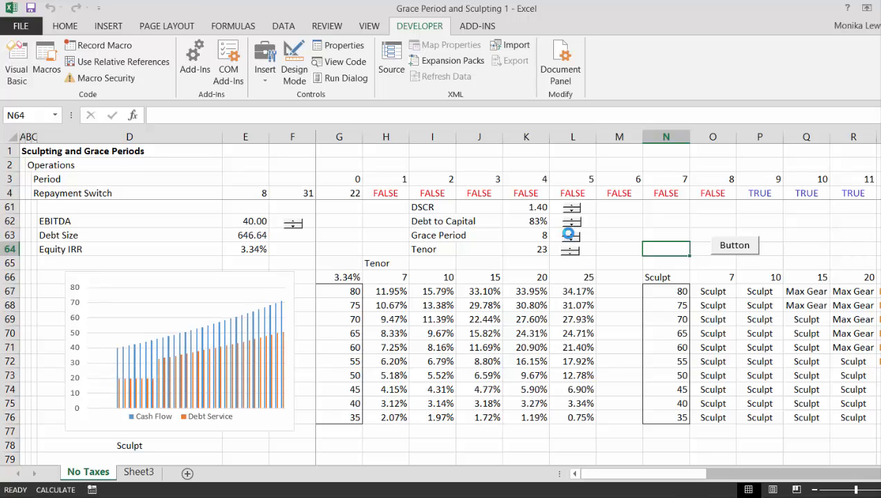
- Set the EBITDA above the chart to 45
{"action": "left_click", "coordinate": [294, 222]}
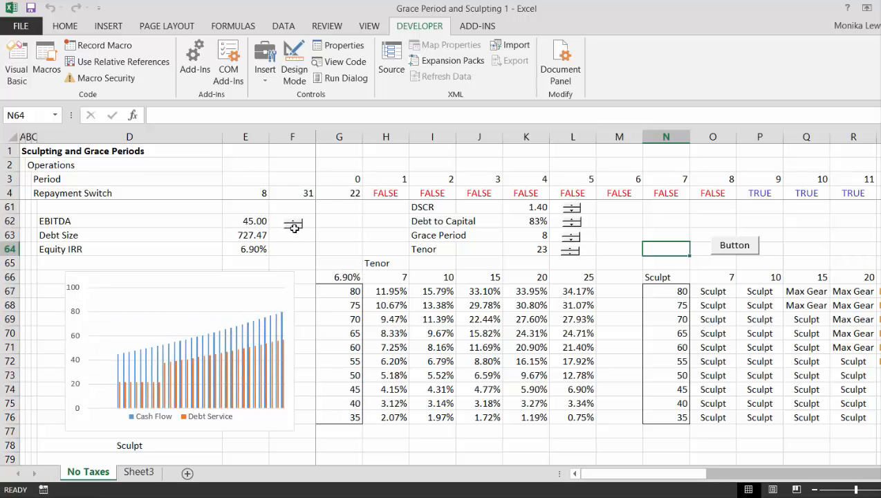
- Add the label Project IRR in cell D61, directly above the EBITDA label
{"action": "key", "text": "Up"}
{"action": "key", "text": "Up"}
{"action": "key", "text": "Up"}
{"action": "key", "text": "Up"}
{"action": "key", "text": "Down"}
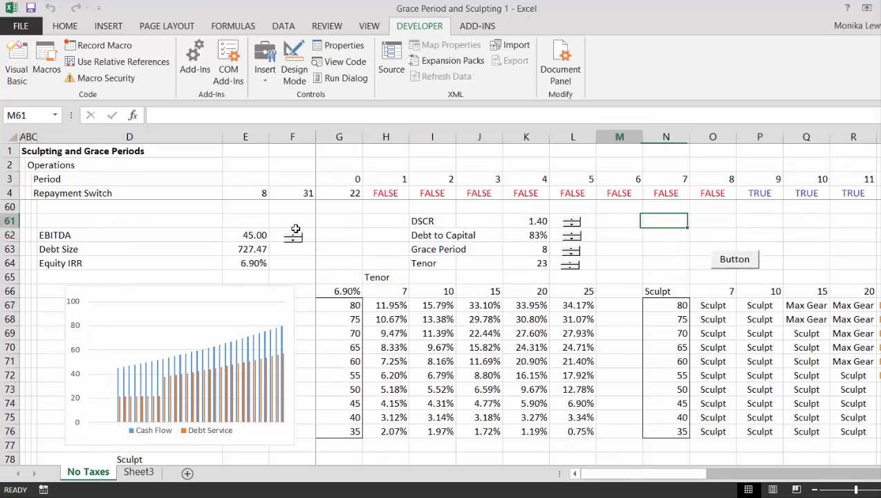
{"action": "key", "text": "Left"}
{"action": "key", "text": "Left"}
{"action": "key", "text": "Left"}
{"action": "key", "text": "Left"}
{"action": "key", "text": "Left"}
{"action": "key", "text": "Left"}
{"action": "key", "text": "Left"}
{"action": "key", "text": "Left"}
{"action": "key", "text": "Left"}
{"action": "key", "text": "Left"}
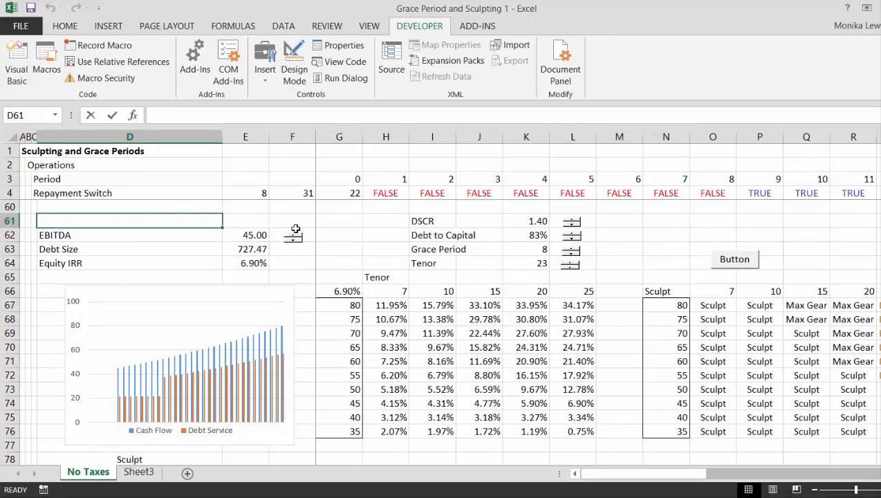
{"action": "type", "text": "Project I"}
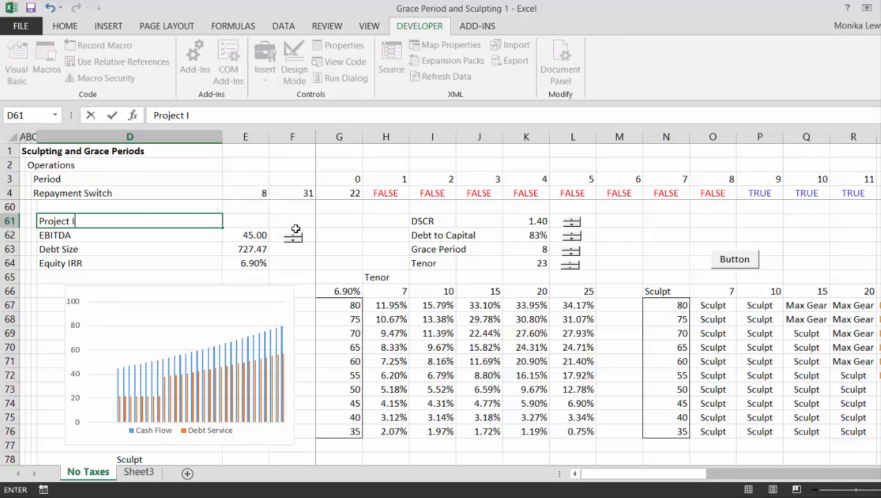
{"action": "type", "text": "RR"}
{"action": "key", "text": "Return"}
- Link cell E61 beside the new Project IRR label to the Project IRR result in E9 of the Operations section
{"action": "key", "text": "Up"}
{"action": "key", "text": "Right"}
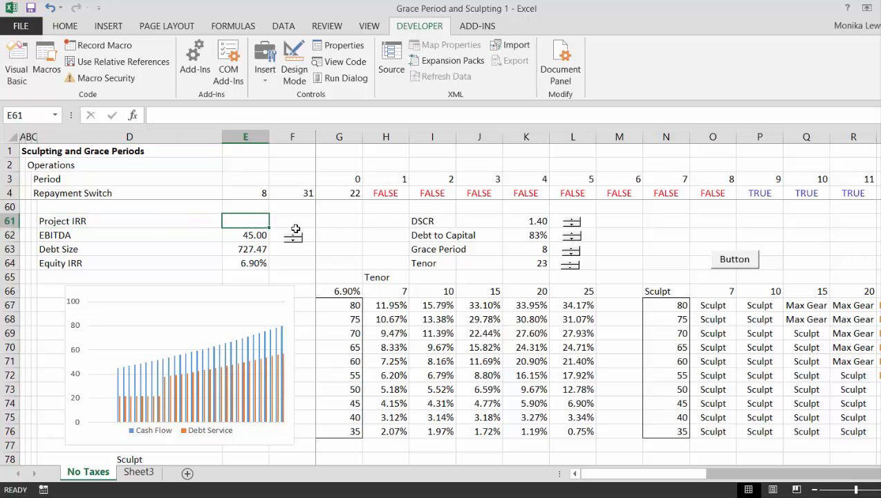
{"action": "type", "text": "="}
{"action": "key", "text": "Up"}
{"action": "key", "text": "Up"}
{"action": "key", "text": "Up"}
{"action": "key", "text": "Up"}
{"action": "key", "text": "Up"}
{"action": "key", "text": "Up"}
{"action": "key", "text": "Up"}
{"action": "key", "text": "Up"}
{"action": "key", "text": "Up"}
{"action": "key", "text": "Up"}
{"action": "key", "text": "Up"}
{"action": "key", "text": "Up"}
{"action": "key", "text": "Up"}
{"action": "key", "text": "Up"}
{"action": "key", "text": "Up"}
{"action": "key", "text": "Up"}
{"action": "key", "text": "Up"}
{"action": "key", "text": "Up"}
{"action": "key", "text": "Up"}
{"action": "key", "text": "Up"}
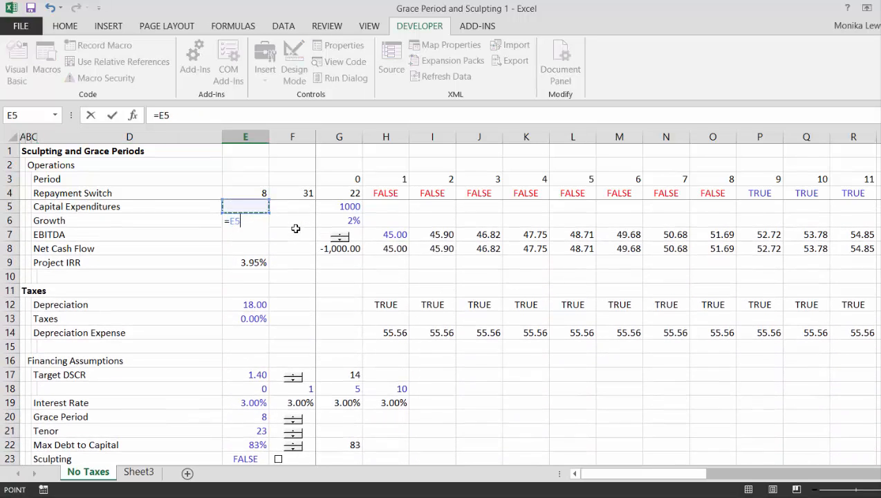
{"action": "key", "text": "Down"}
{"action": "key", "text": "Right"}
{"action": "key", "text": "Up"}
{"action": "key", "text": "Down"}
{"action": "key", "text": "Down"}
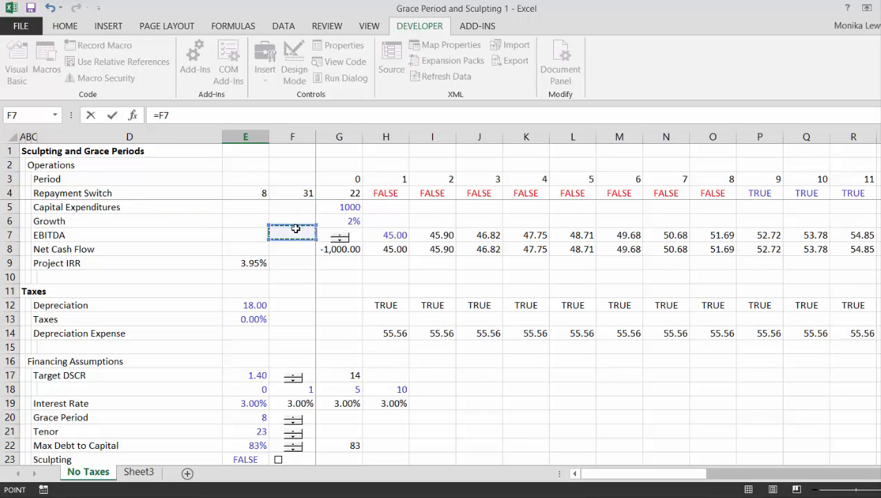
{"action": "key", "text": "Down"}
{"action": "key", "text": "Down"}
{"action": "key", "text": "Left"}
{"action": "key", "text": "Return"}
{"action": "key", "text": "Return"}
{"action": "key", "text": "Return"}
{"action": "key", "text": "Return"}
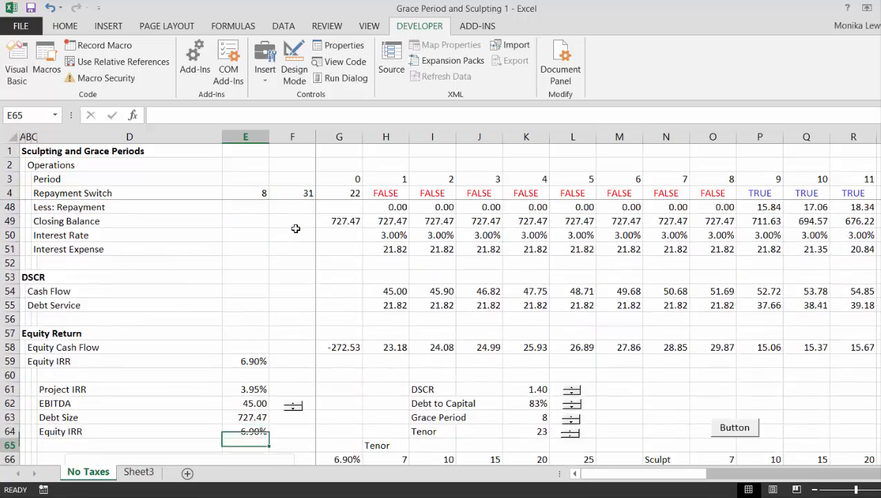
- Lower the DSCR above the sensitivity tables to 1.20, and raise it back to 1.30
{"action": "key", "text": "Down"}
{"action": "key", "text": "Down"}
{"action": "key", "text": "Down"}
{"action": "key", "text": "Down"}
{"action": "key", "text": "Down"}
{"action": "key", "text": "Down"}
{"action": "key", "text": "Down"}
{"action": "key", "text": "Down"}
{"action": "key", "text": "Down"}
{"action": "key", "text": "Down"}
{"action": "key", "text": "Down"}
{"action": "key", "text": "Down"}
{"action": "key", "text": "Down"}
{"action": "key", "text": "Up"}
{"action": "key", "text": "Up"}
{"action": "key", "text": "Up"}
{"action": "key", "text": "Up"}
{"action": "key", "text": "Up"}
{"action": "key", "text": "Up"}
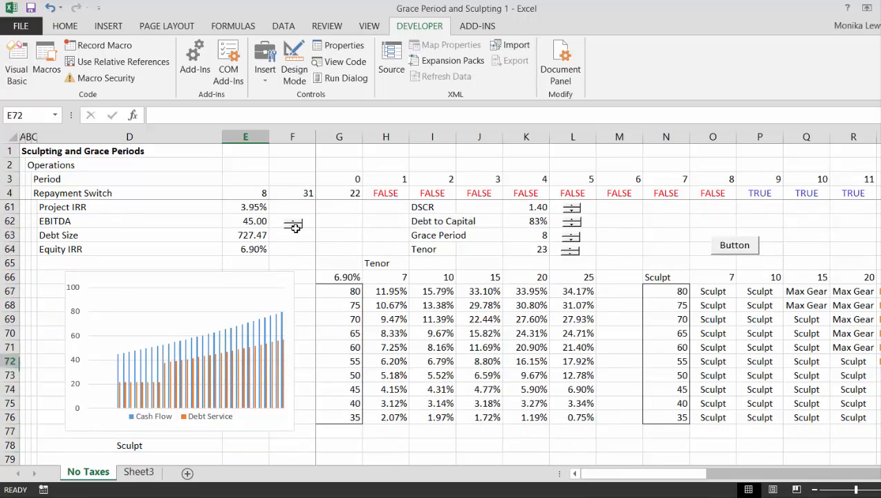
{"action": "key", "text": "Up"}
{"action": "key", "text": "Up"}
{"action": "key", "text": "Up"}
{"action": "key", "text": "Up"}
{"action": "key", "text": "Up"}
{"action": "key", "text": "Up"}
{"action": "key", "text": "Up"}
{"action": "key", "text": "Up"}
{"action": "key", "text": "Up"}
{"action": "key", "text": "Up"}
{"action": "key", "text": "Up"}
{"action": "key", "text": "Up"}
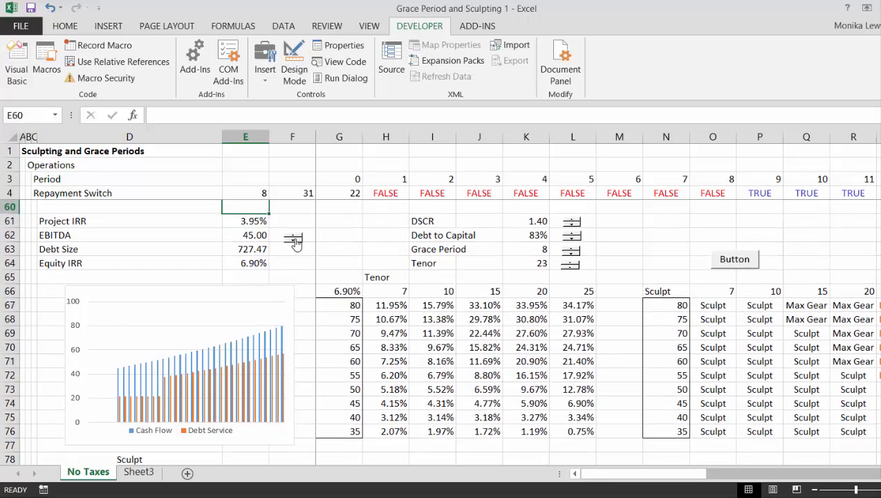
{"action": "left_click", "coordinate": [570, 228]}
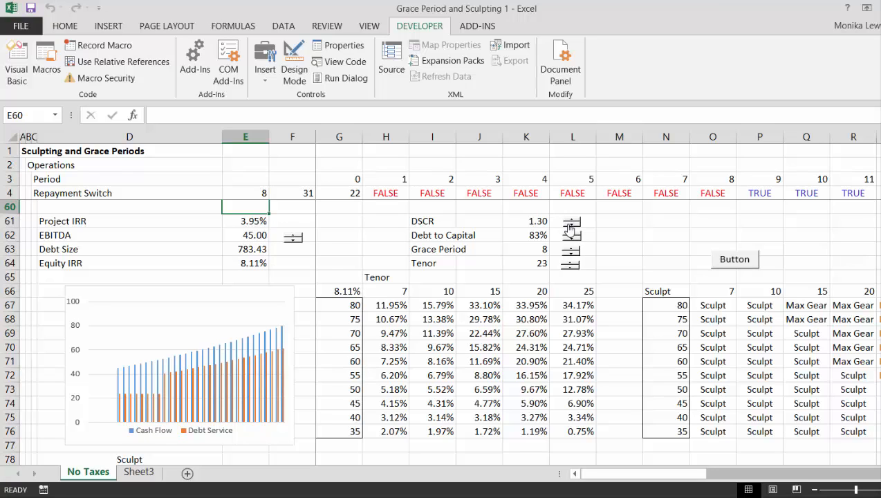
{"action": "left_click", "coordinate": [570, 229]}
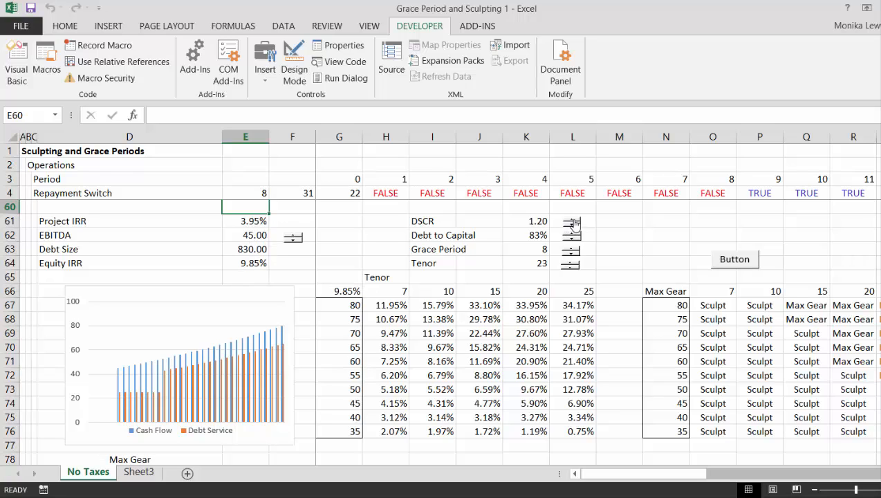
{"action": "left_click", "coordinate": [574, 222]}
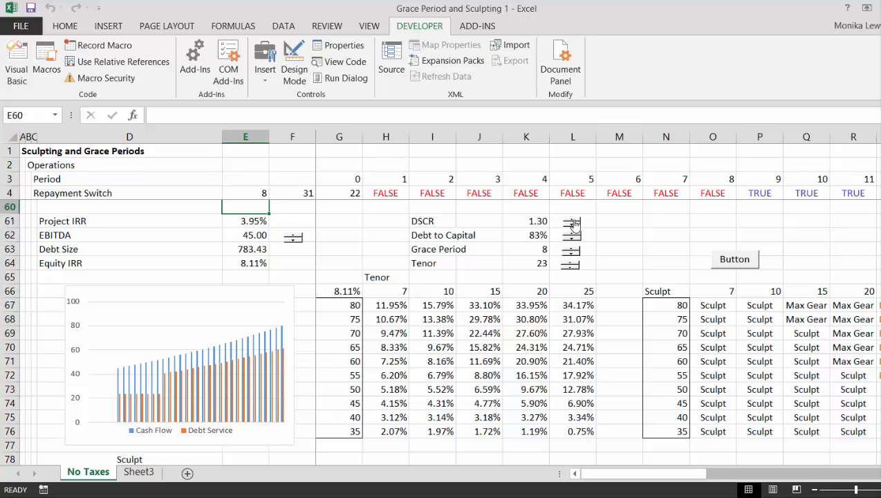
- Reduce the Tenor above the sensitivity tables to 20 and the Grace Period to 3
{"action": "left_click", "coordinate": [569, 270]}
{"action": "left_click", "coordinate": [569, 270]}
{"action": "left_click", "coordinate": [569, 270]}
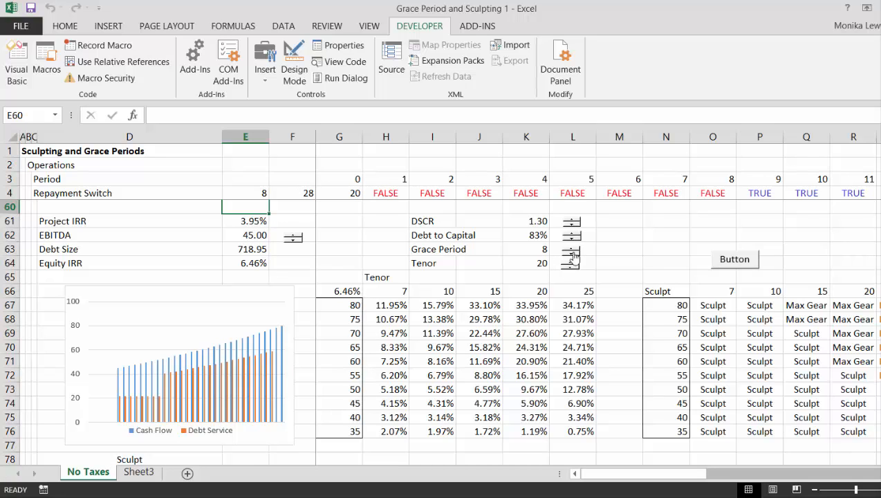
{"action": "left_click", "coordinate": [573, 254]}
{"action": "left_click", "coordinate": [573, 253]}
{"action": "left_click", "coordinate": [573, 254]}
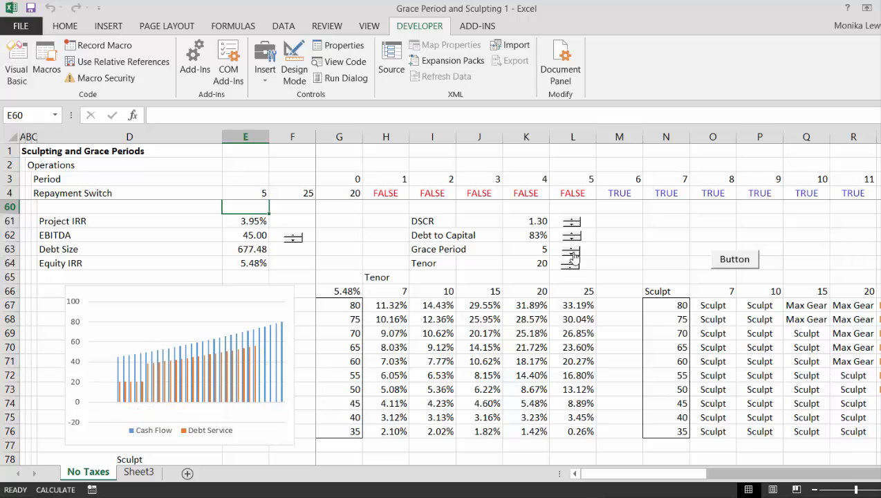
{"action": "left_click", "coordinate": [572, 254]}
{"action": "left_click", "coordinate": [572, 255]}
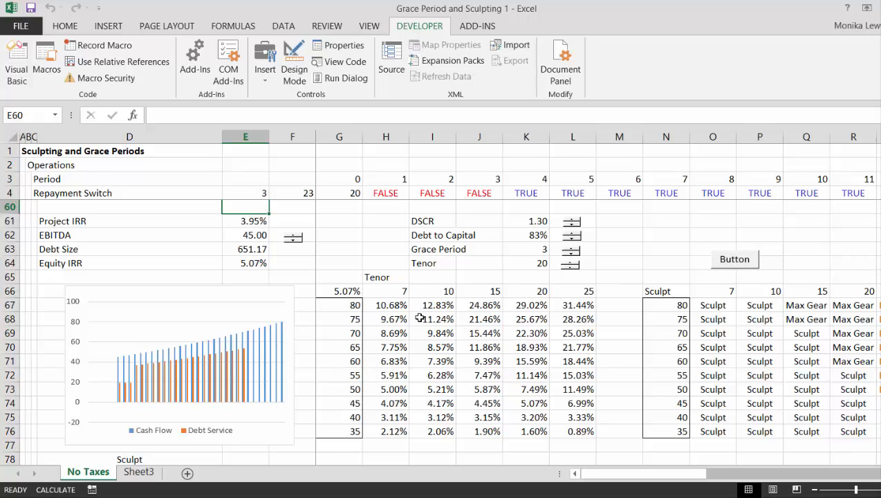
- Change the caption of the macro button above the Sculpt / Max Gear table to Calc
{"action": "right_click", "coordinate": [726, 260]}
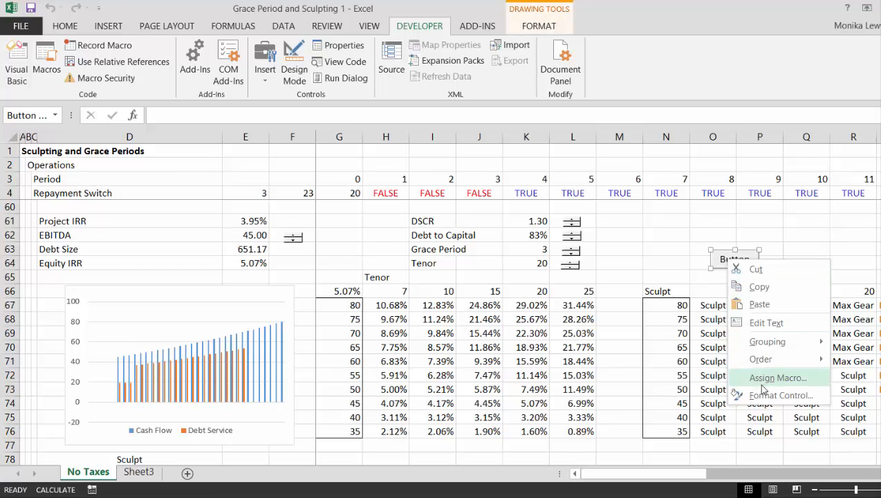
{"action": "left_click", "coordinate": [757, 323]}
{"action": "key", "text": "BackSpace"}
{"action": "key", "text": "BackSpace"}
{"action": "key", "text": "BackSpace"}
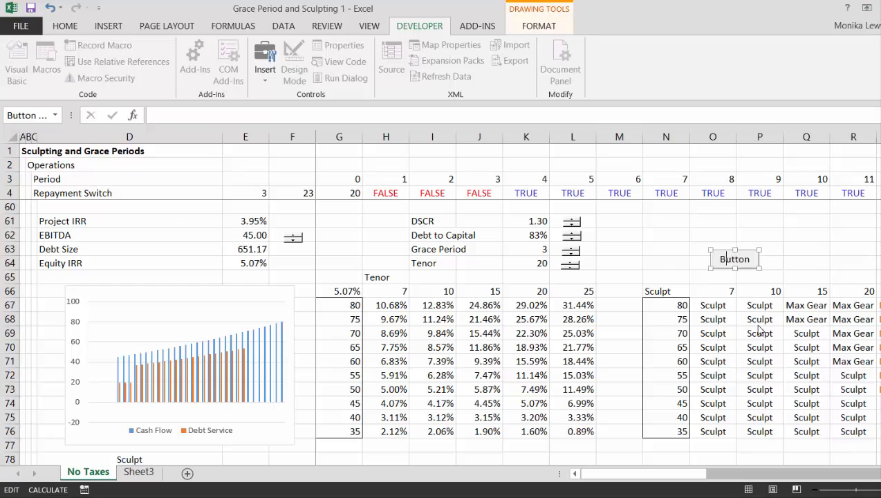
{"action": "type", "text": "Calc"}
{"action": "left_click", "coordinate": [661, 243]}
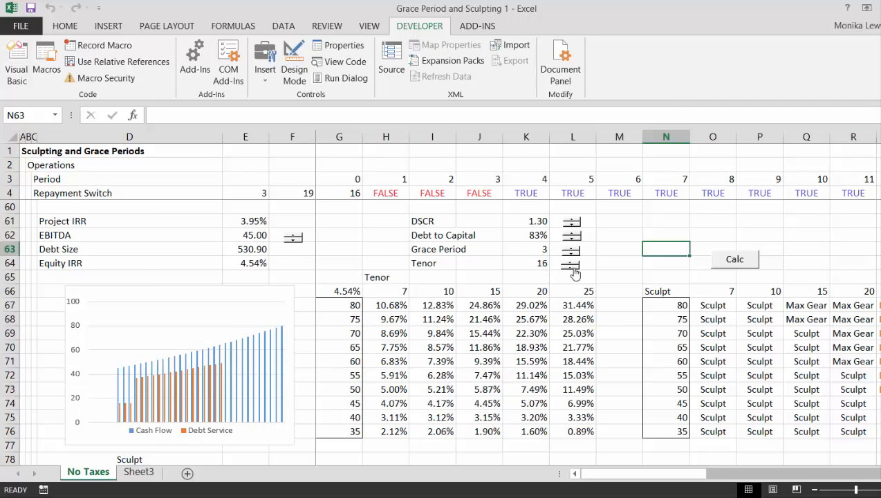
- Reduce the Tenor above the sensitivity tables to 13 and the Grace Period to 0
{"action": "left_click", "coordinate": [572, 268]}
{"action": "left_click", "coordinate": [572, 269]}
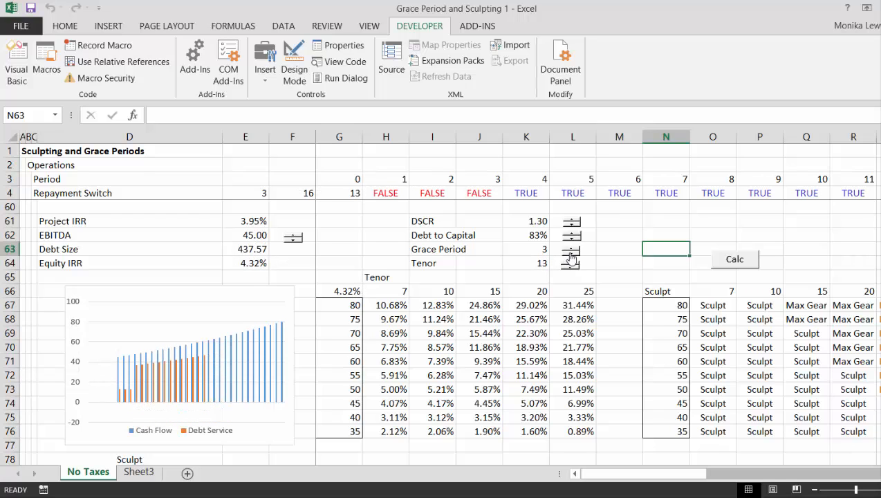
{"action": "left_click", "coordinate": [572, 253]}
{"action": "left_click", "coordinate": [571, 254]}
{"action": "left_click", "coordinate": [571, 253]}
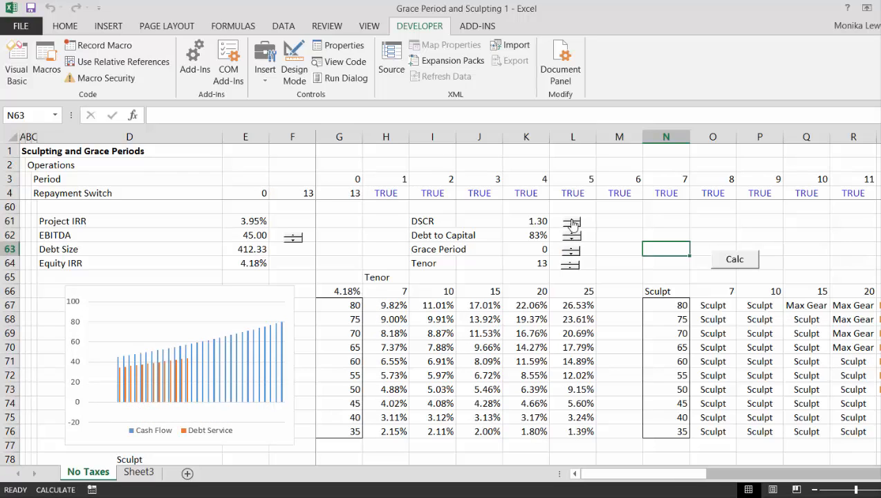
- Raise the DSCR above the sensitivity tables step by step to 2.00
{"action": "left_click", "coordinate": [573, 221]}
{"action": "left_click", "coordinate": [572, 221]}
{"action": "left_click", "coordinate": [573, 221]}
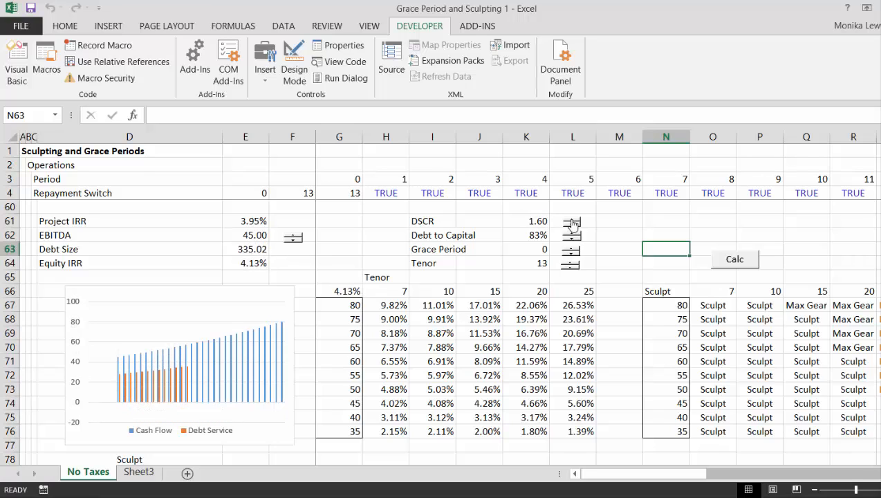
{"action": "left_click", "coordinate": [572, 220]}
{"action": "left_click", "coordinate": [572, 221]}
{"action": "left_click", "coordinate": [573, 221]}
{"action": "left_click", "coordinate": [573, 221]}
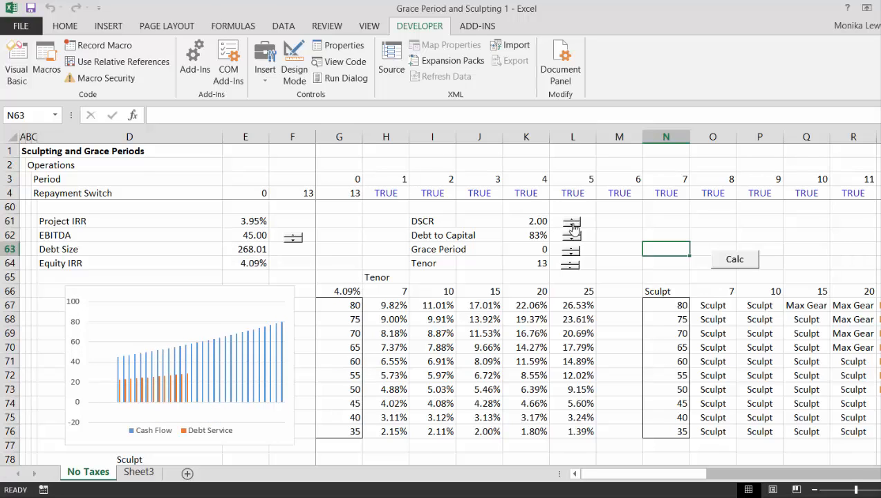
- Lower the DSCR above the sensitivity tables step by step to 1.20
{"action": "left_click", "coordinate": [573, 227]}
{"action": "left_click", "coordinate": [574, 226]}
{"action": "left_click", "coordinate": [574, 226]}
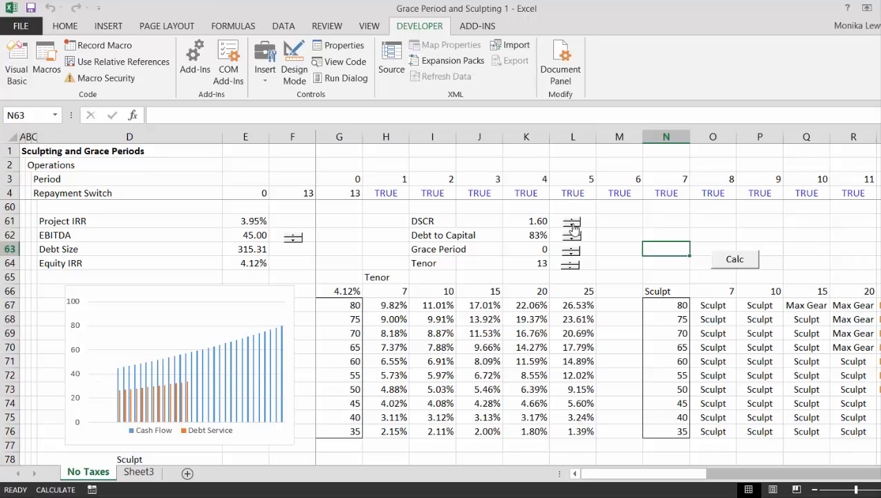
{"action": "left_click", "coordinate": [574, 226]}
{"action": "left_click", "coordinate": [573, 226]}
{"action": "left_click", "coordinate": [573, 226]}
{"action": "left_click", "coordinate": [573, 226]}
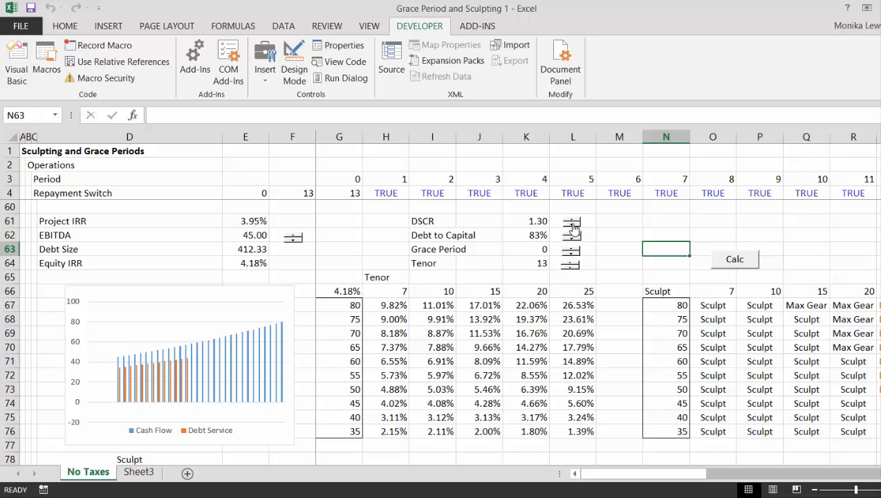
{"action": "left_click", "coordinate": [574, 226]}
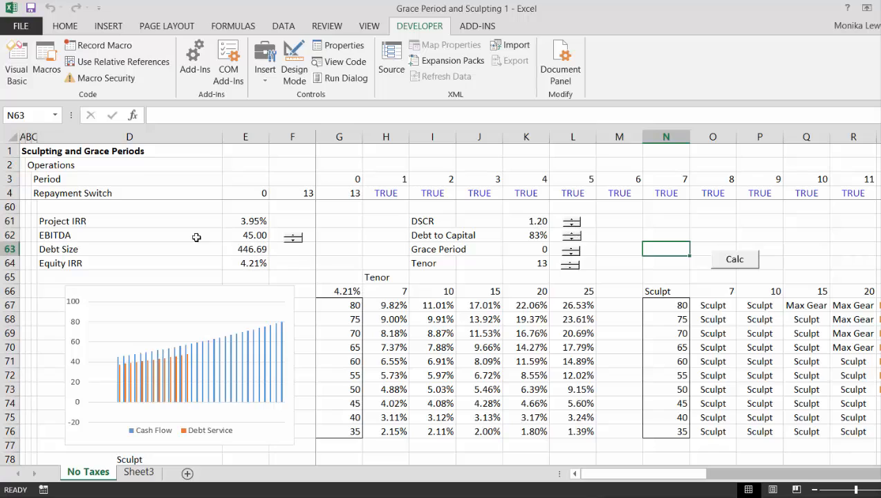
- Increase the EBITDA above the chart to 70
{"action": "left_click", "coordinate": [295, 237]}
{"action": "left_click", "coordinate": [294, 237]}
{"action": "left_click", "coordinate": [295, 238]}
{"action": "left_click", "coordinate": [295, 237]}
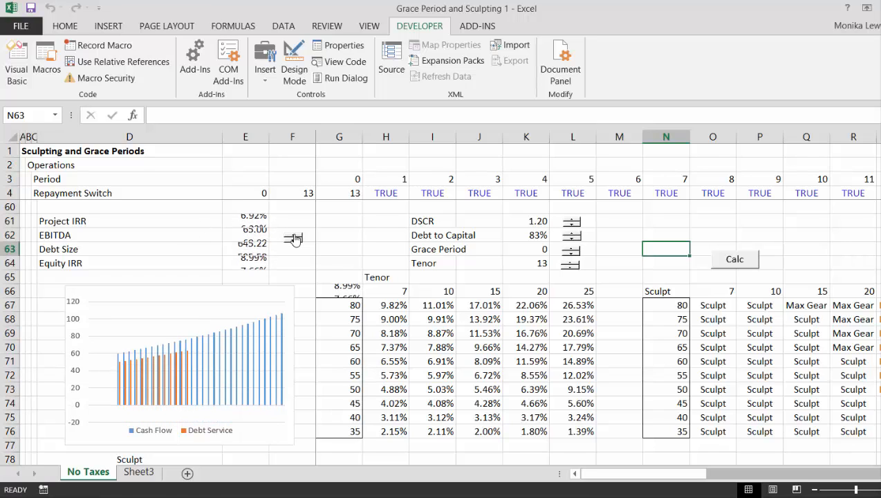
{"action": "left_click", "coordinate": [295, 237]}
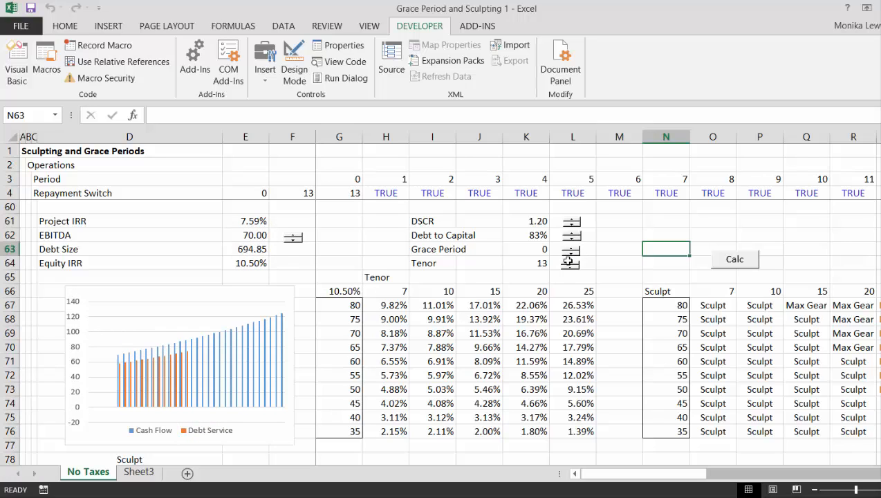
- Increase the Tenor above the sensitivity tables to 19
{"action": "left_click", "coordinate": [569, 266]}
{"action": "left_click", "coordinate": [569, 266]}
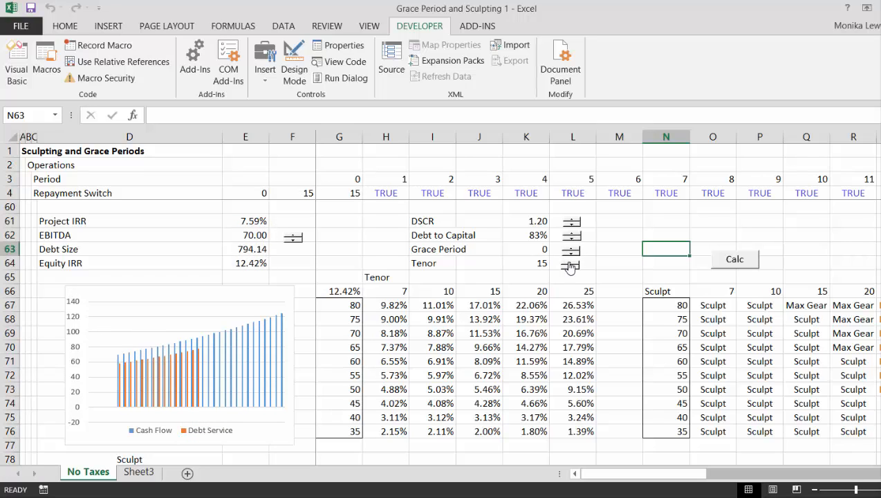
{"action": "left_click", "coordinate": [570, 266]}
{"action": "left_click", "coordinate": [569, 266]}
{"action": "left_click", "coordinate": [569, 265]}
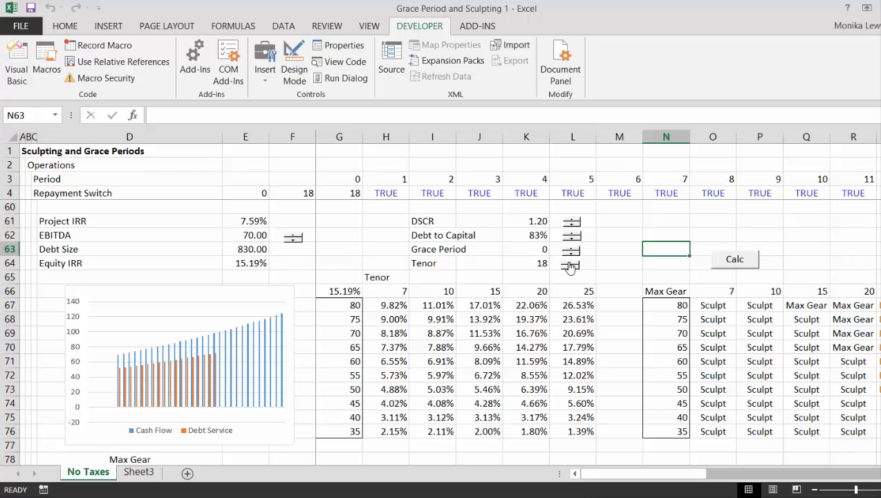
{"action": "left_click", "coordinate": [569, 266]}
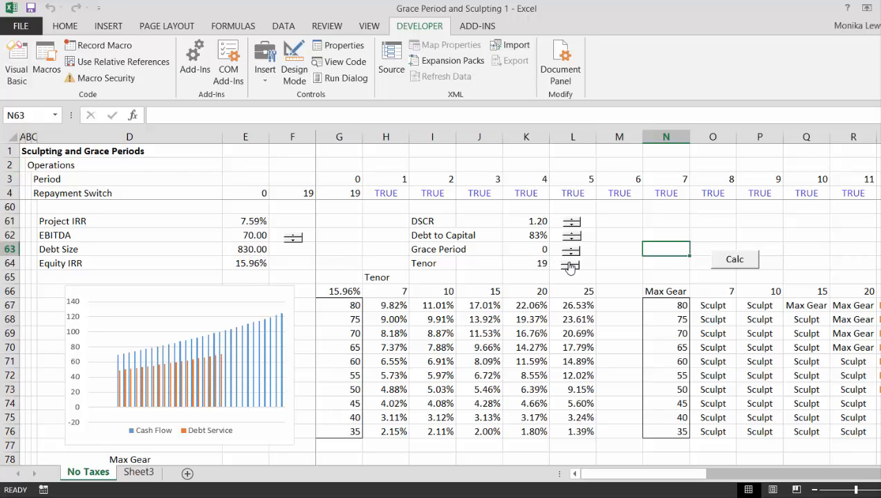
- Set the DSCR above the sensitivity tables to 1.30 and raise the Grace Period to 2
{"action": "left_click", "coordinate": [570, 226]}
{"action": "left_click", "coordinate": [573, 220]}
{"action": "left_click", "coordinate": [573, 220]}
{"action": "left_click", "coordinate": [572, 248]}
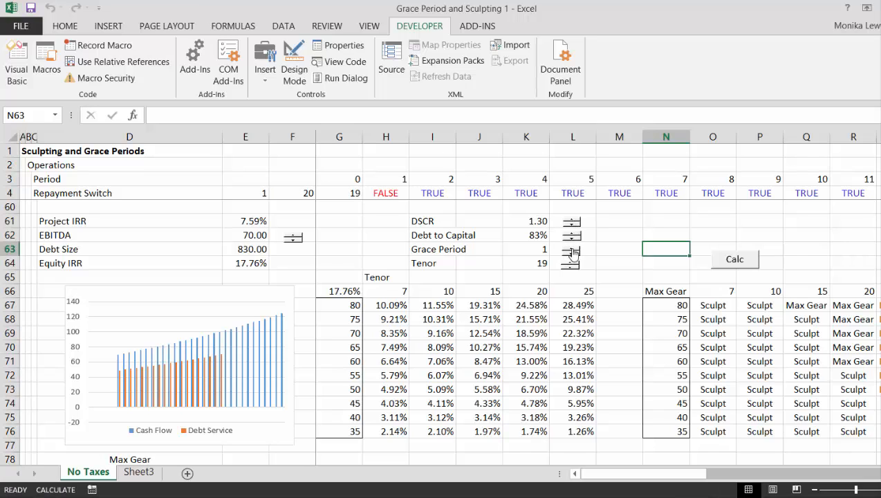
{"action": "left_click", "coordinate": [572, 250]}
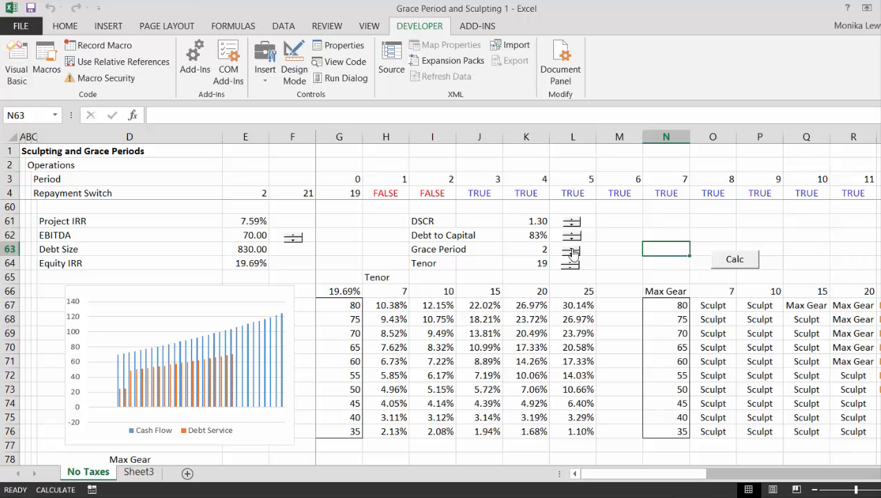
- Reduce the Grace Period above the sensitivity tables to 0, and raise it again to 2
{"action": "left_click", "coordinate": [570, 253]}
{"action": "left_click", "coordinate": [569, 253]}
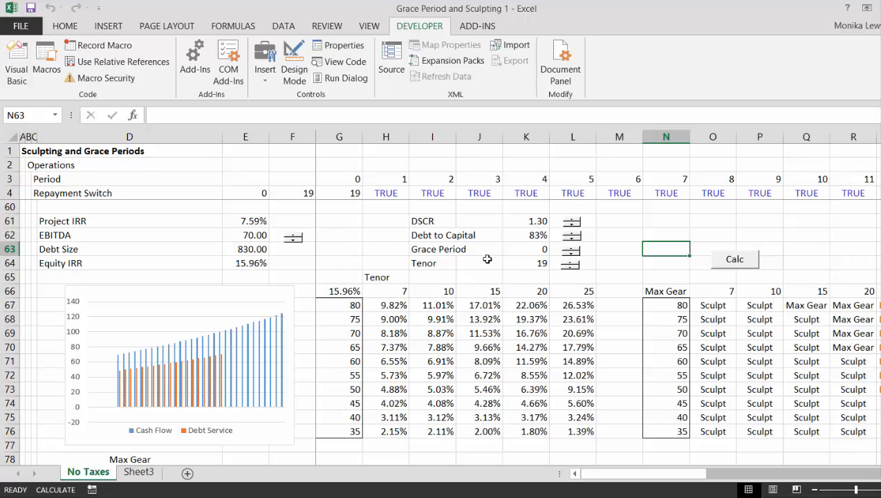
{"action": "left_click", "coordinate": [570, 254]}
{"action": "left_click", "coordinate": [573, 250]}
{"action": "left_click", "coordinate": [573, 251]}
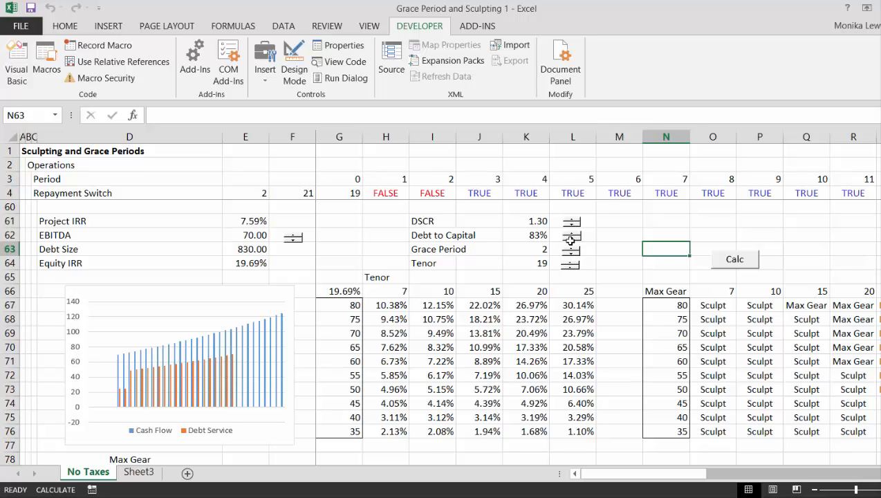
- Reduce the Debt to Capital ratio above the sensitivity tables to 79%
{"action": "double_click", "coordinate": [570, 241]}
{"action": "left_click", "coordinate": [570, 238]}
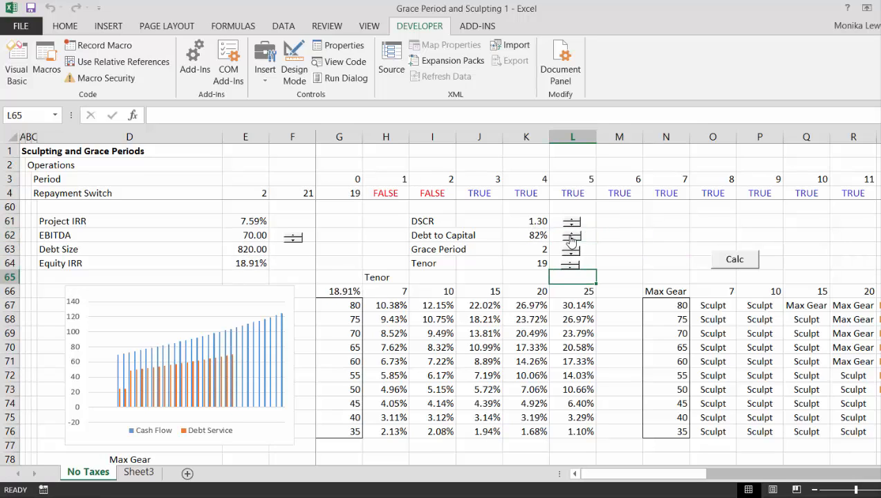
{"action": "left_click", "coordinate": [570, 239]}
{"action": "left_click", "coordinate": [571, 240]}
{"action": "left_click", "coordinate": [571, 240]}
{"action": "left_click", "coordinate": [572, 240]}
{"action": "left_click", "coordinate": [573, 234]}
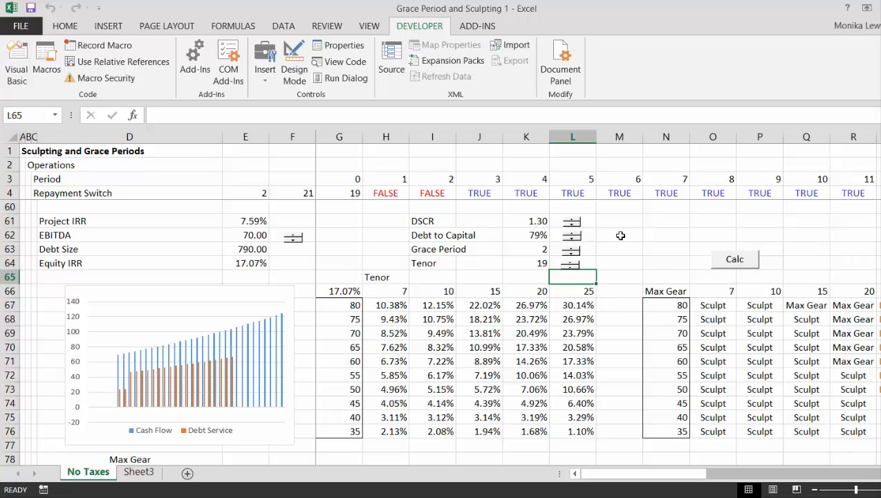
{"action": "left_click", "coordinate": [620, 236]}
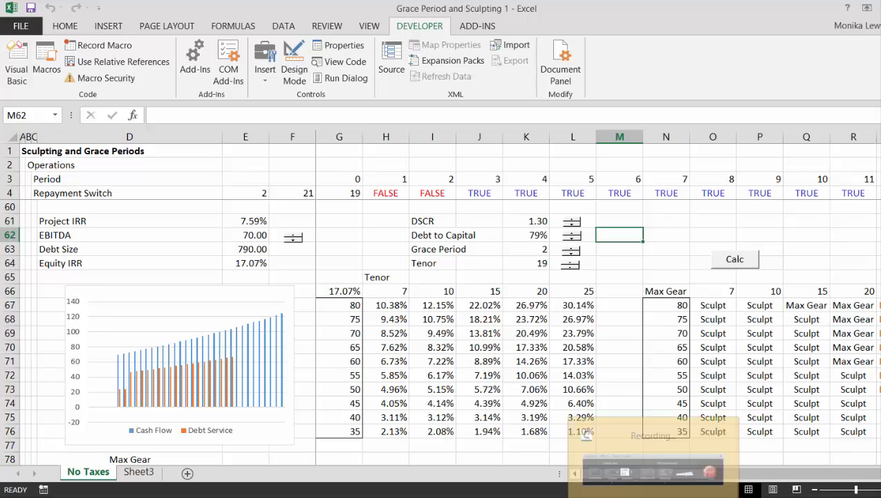
- Review the debt schedule, debt sizing and assumptions sections above the sensitivity tables, up to the operations section
{"action": "left_click", "coordinate": [478, 236]}
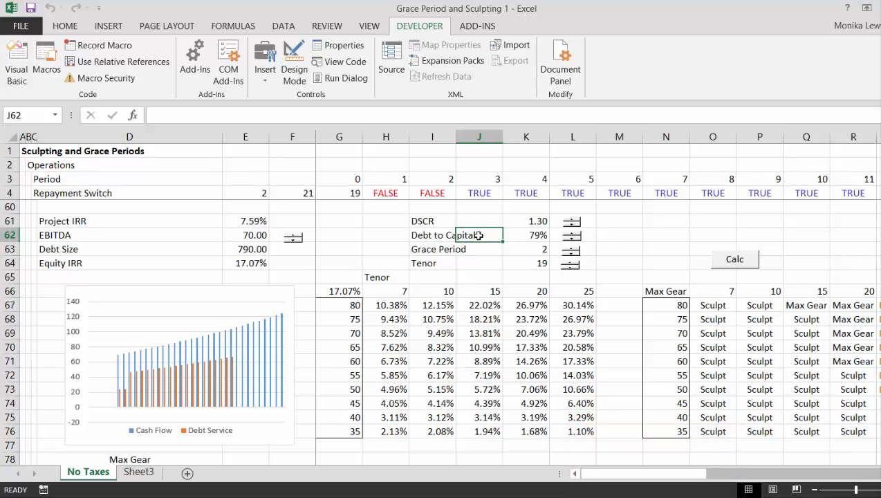
{"action": "key", "text": "Up"}
{"action": "key", "text": "Up"}
{"action": "key", "text": "Up"}
{"action": "key", "text": "Up"}
{"action": "key", "text": "Up"}
{"action": "key", "text": "Up"}
{"action": "key", "text": "Up"}
{"action": "key", "text": "Up"}
{"action": "key", "text": "Up"}
{"action": "key", "text": "Up"}
{"action": "key", "text": "Up"}
{"action": "key", "text": "Up"}
{"action": "key", "text": "Up"}
{"action": "key", "text": "Up"}
{"action": "key", "text": "Up"}
{"action": "key", "text": "Up"}
{"action": "key", "text": "Up"}
{"action": "key", "text": "Up"}
{"action": "key", "text": "Up"}
{"action": "key", "text": "Up"}
{"action": "key", "text": "Up"}
{"action": "key", "text": "Up"}
{"action": "key", "text": "Up"}
{"action": "key", "text": "Up"}
{"action": "key", "text": "Up"}
{"action": "key", "text": "Up"}
{"action": "key", "text": "Up"}
{"action": "key", "text": "Up"}
{"action": "key", "text": "Up"}
{"action": "key", "text": "Up"}
{"action": "key", "text": "Up"}
{"action": "key", "text": "Up"}
{"action": "key", "text": "Up"}
{"action": "key", "text": "Up"}
{"action": "key", "text": "Up"}
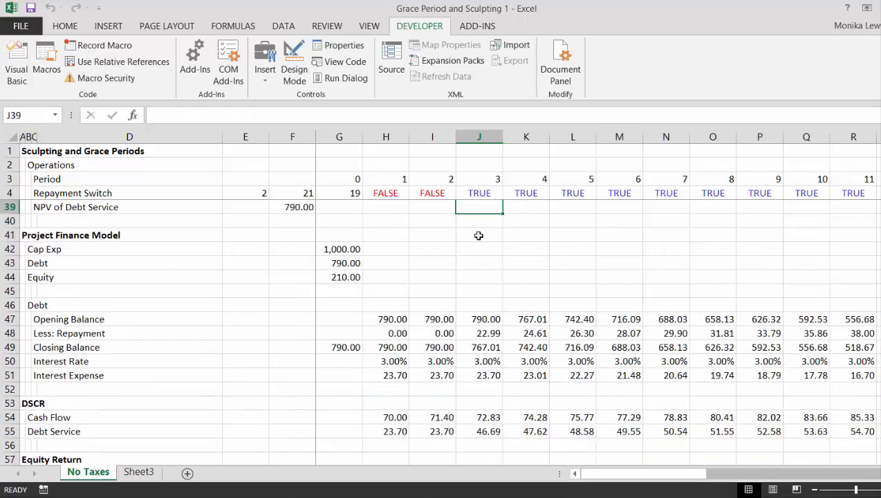
{"action": "key", "text": "Up"}
{"action": "key", "text": "Up"}
{"action": "key", "text": "Up"}
{"action": "key", "text": "Up"}
- Examine the Interest Rate row and its period steps in the Financing Assumptions
{"action": "key", "text": "Down"}
{"action": "key", "text": "Down"}
{"action": "key", "text": "Down"}
{"action": "key", "text": "Down"}
{"action": "key", "text": "Down"}
{"action": "key", "text": "Down"}
{"action": "key", "text": "Down"}
{"action": "key", "text": "Down"}
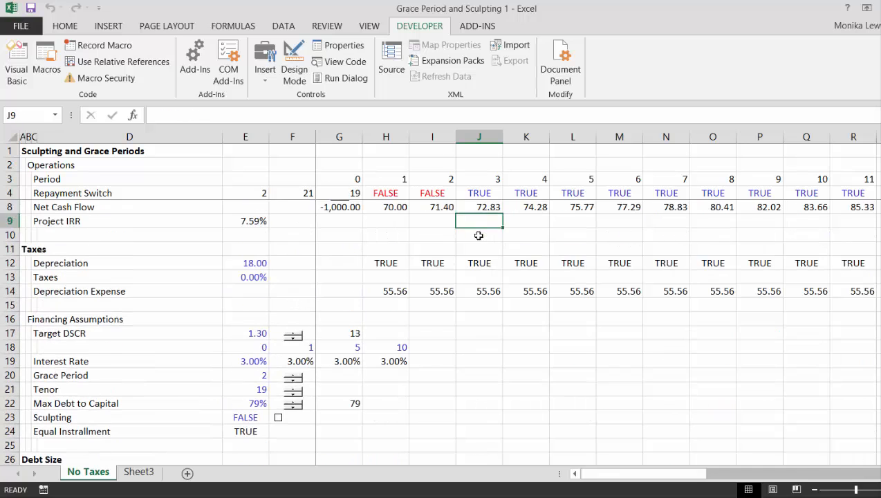
{"action": "key", "text": "Down"}
{"action": "key", "text": "Down"}
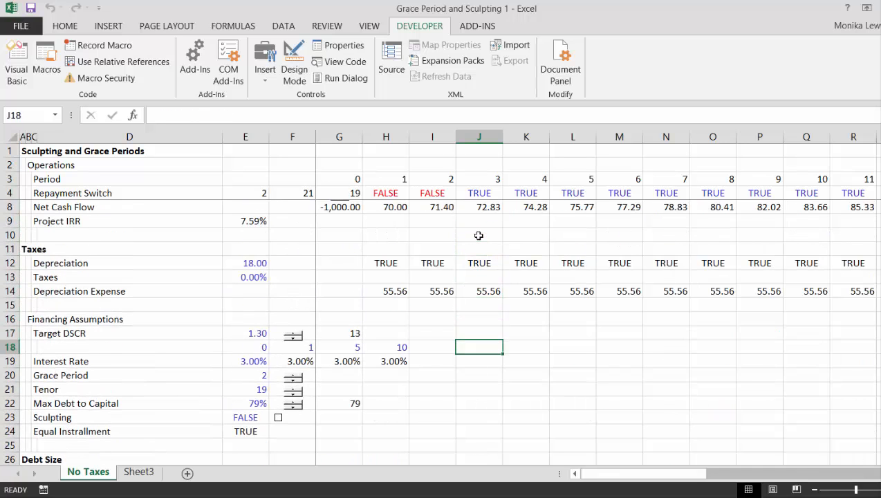
{"action": "key", "text": "Left"}
{"action": "key", "text": "Left"}
{"action": "key", "text": "Left"}
{"action": "key", "text": "Left"}
{"action": "key", "text": "Down"}
{"action": "key", "text": "Left"}
{"action": "key", "text": "Left"}
{"action": "key", "text": "Right"}
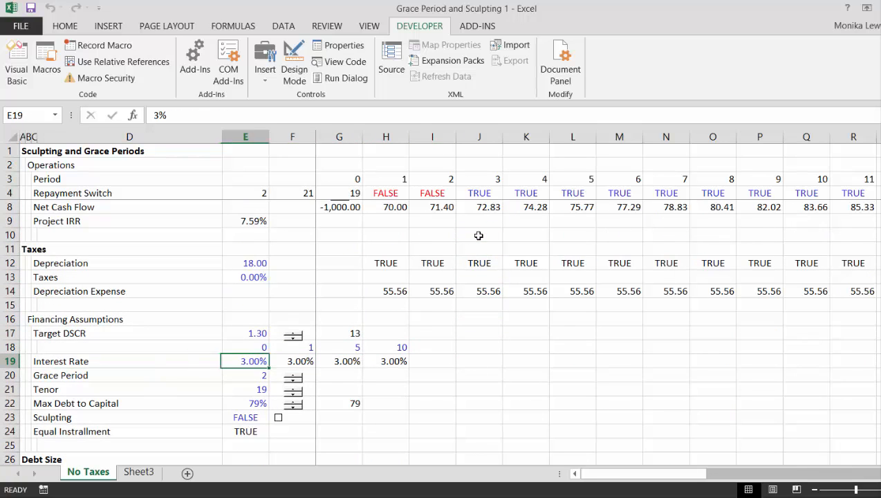
{"action": "key", "text": "Right"}
{"action": "key", "text": "Right"}
{"action": "key", "text": "Right"}
{"action": "key", "text": "Left"}
{"action": "key", "text": "Left"}
{"action": "key", "text": "Left"}
- Enable Sculpting in the Financing Assumptions, disable it, and enable it again
{"action": "key", "text": "Down"}
{"action": "key", "text": "Down"}
{"action": "key", "text": "Down"}
{"action": "key", "text": "Down"}
{"action": "key", "text": "Down"}
{"action": "key", "text": "Down"}
{"action": "key", "text": "Down"}
{"action": "key", "text": "Down"}
{"action": "key", "text": "Down"}
{"action": "key", "text": "Down"}
{"action": "key", "text": "Down"}
{"action": "key", "text": "Down"}
{"action": "key", "text": "Down"}
{"action": "key", "text": "Down"}
{"action": "key", "text": "Down"}
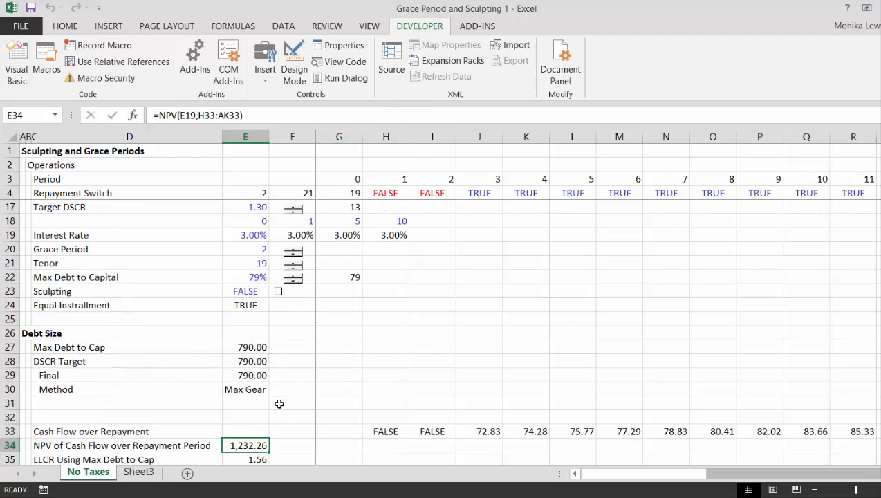
{"action": "left_click", "coordinate": [278, 292]}
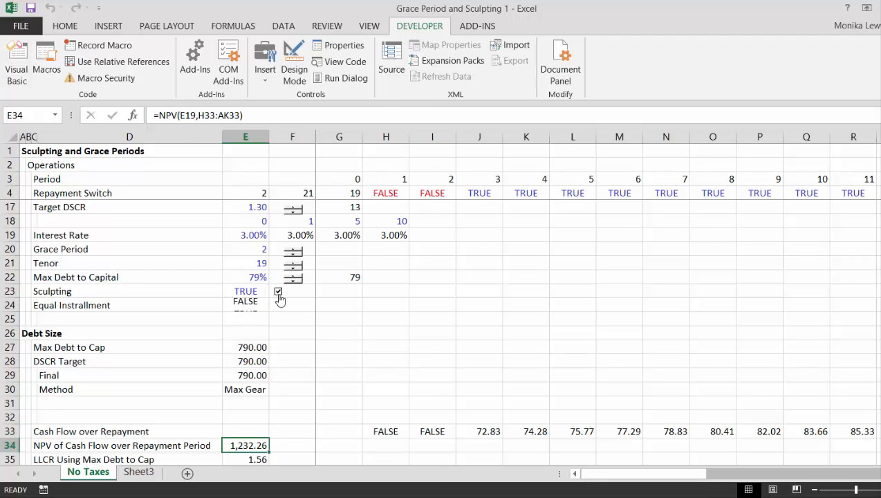
{"action": "left_click", "coordinate": [278, 292]}
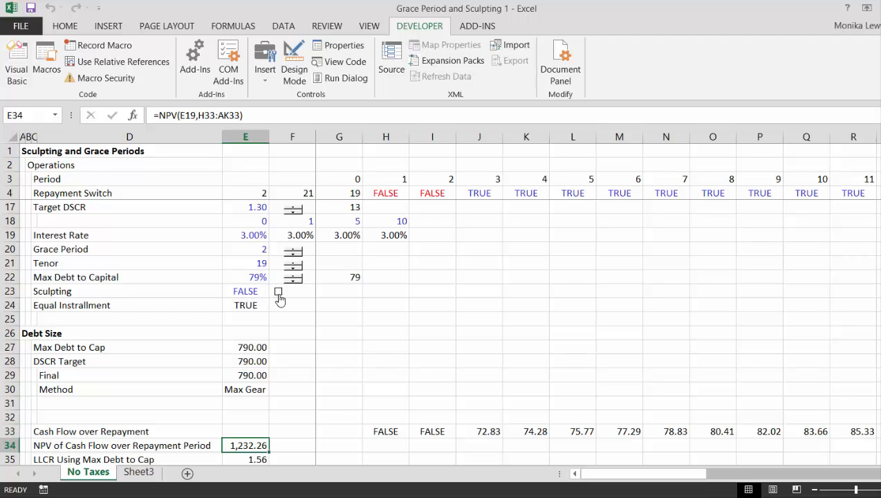
{"action": "left_click", "coordinate": [278, 292]}
- Examine the debt size, debt schedule, cash flow and debt service chart, and sensitivity tables with Sculpting enabled
{"action": "left_click", "coordinate": [285, 330]}
{"action": "key", "text": "Down"}
{"action": "key", "text": "Down"}
{"action": "key", "text": "Down"}
{"action": "key", "text": "Down"}
{"action": "key", "text": "Down"}
{"action": "key", "text": "Down"}
{"action": "key", "text": "Down"}
{"action": "key", "text": "Down"}
{"action": "key", "text": "Down"}
{"action": "key", "text": "Down"}
{"action": "key", "text": "Down"}
{"action": "key", "text": "Down"}
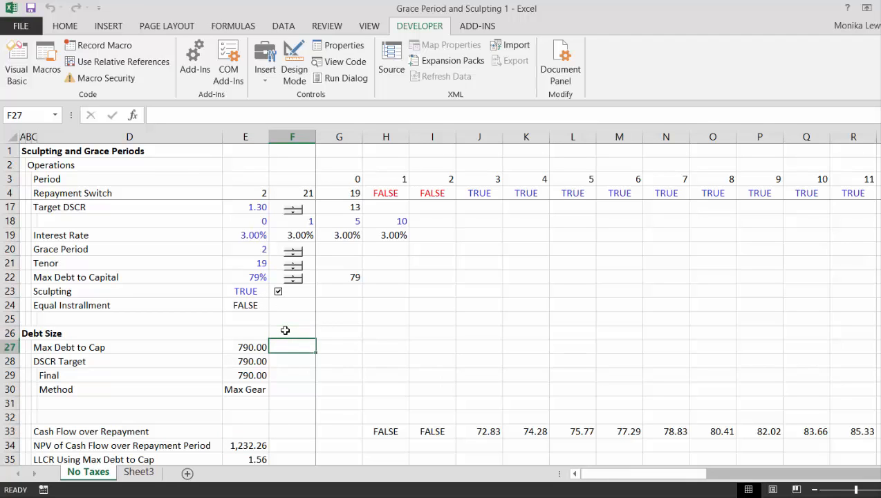
{"action": "key", "text": "Down"}
{"action": "key", "text": "Down"}
{"action": "key", "text": "Down"}
{"action": "key", "text": "Down"}
{"action": "key", "text": "Down"}
{"action": "key", "text": "Down"}
{"action": "key", "text": "Down"}
{"action": "key", "text": "Down"}
{"action": "key", "text": "Down"}
{"action": "key", "text": "Down"}
{"action": "key", "text": "Down"}
{"action": "key", "text": "Down"}
{"action": "key", "text": "Down"}
{"action": "key", "text": "Down"}
{"action": "key", "text": "Down"}
{"action": "key", "text": "Down"}
{"action": "key", "text": "Down"}
{"action": "key", "text": "Down"}
{"action": "key", "text": "Down"}
{"action": "key", "text": "Down"}
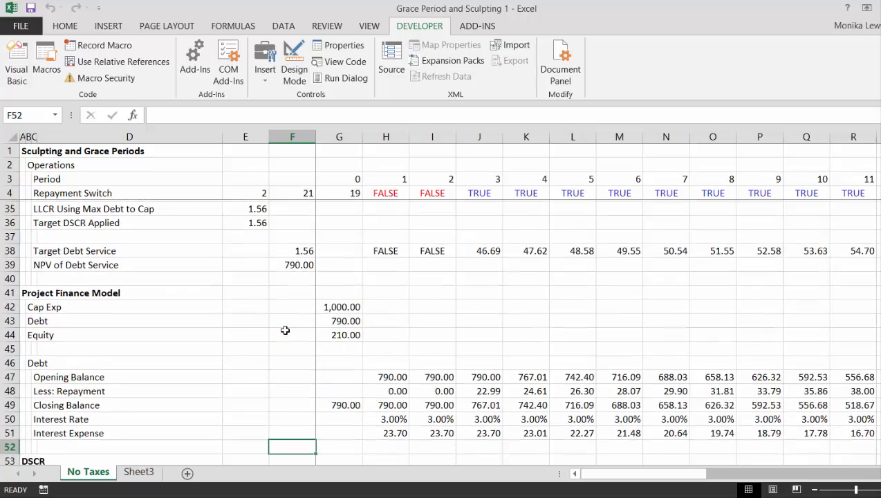
{"action": "key", "text": "Down"}
{"action": "key", "text": "Down"}
{"action": "key", "text": "Down"}
{"action": "key", "text": "Down"}
{"action": "key", "text": "Down"}
{"action": "key", "text": "Down"}
{"action": "key", "text": "Down"}
{"action": "key", "text": "Down"}
{"action": "key", "text": "Down"}
{"action": "key", "text": "Down"}
{"action": "key", "text": "Down"}
{"action": "key", "text": "Down"}
{"action": "key", "text": "Down"}
{"action": "key", "text": "Down"}
{"action": "key", "text": "Down"}
{"action": "key", "text": "Down"}
{"action": "key", "text": "Down"}
{"action": "key", "text": "Down"}
{"action": "key", "text": "Down"}
{"action": "key", "text": "Down"}
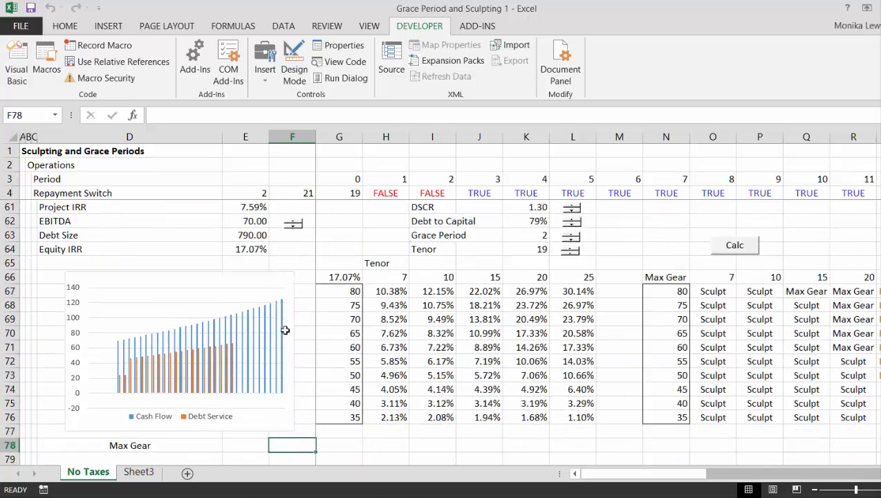
{"action": "key", "text": "Up"}
{"action": "key", "text": "Up"}
{"action": "key", "text": "Up"}
{"action": "key", "text": "Up"}
{"action": "key", "text": "Up"}
{"action": "key", "text": "Up"}
{"action": "key", "text": "Up"}
{"action": "key", "text": "Up"}
{"action": "key", "text": "Up"}
{"action": "key", "text": "Up"}
{"action": "key", "text": "Up"}
{"action": "key", "text": "Up"}
{"action": "key", "text": "Up"}
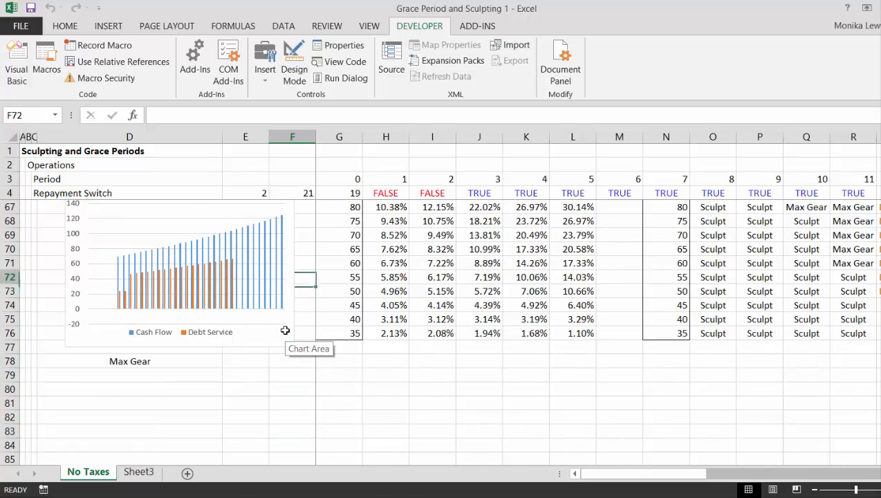
- Review the Equity Cash Flow row and the Project IRR, EBITDA, Debt Size and Equity IRR summary above the chart
{"action": "key", "text": "Up"}
{"action": "key", "text": "Up"}
{"action": "key", "text": "Up"}
{"action": "key", "text": "Up"}
{"action": "key", "text": "Up"}
{"action": "key", "text": "Up"}
{"action": "key", "text": "Up"}
{"action": "key", "text": "Up"}
{"action": "key", "text": "Up"}
{"action": "key", "text": "Up"}
{"action": "key", "text": "Up"}
{"action": "key", "text": "Up"}
{"action": "key", "text": "Up"}
{"action": "key", "text": "Up"}
{"action": "key", "text": "Up"}
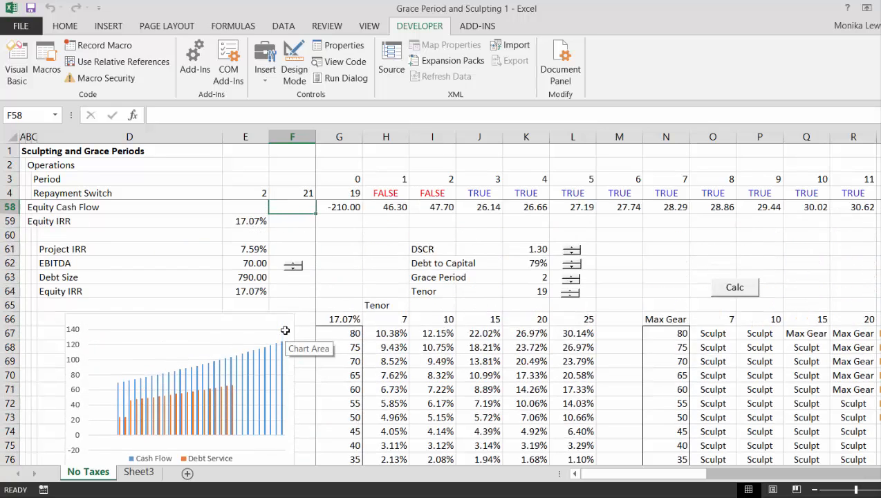
- Examine the cash flow and debt service chart alongside the Equity IRR and Max Gear tables by tenor, down to the Max Gear label
{"action": "key", "text": "Down"}
{"action": "key", "text": "Down"}
{"action": "key", "text": "Down"}
{"action": "key", "text": "Down"}
{"action": "key", "text": "Down"}
{"action": "key", "text": "Down"}
{"action": "key", "text": "Down"}
{"action": "key", "text": "Down"}
{"action": "key", "text": "Down"}
{"action": "key", "text": "Down"}
{"action": "key", "text": "Down"}
{"action": "key", "text": "Down"}
{"action": "key", "text": "Down"}
{"action": "key", "text": "Down"}
{"action": "key", "text": "Down"}
{"action": "key", "text": "Down"}
{"action": "key", "text": "Down"}
{"action": "key", "text": "Down"}
{"action": "key", "text": "Down"}
{"action": "key", "text": "Down"}
{"action": "key", "text": "Down"}
{"action": "key", "text": "Down"}
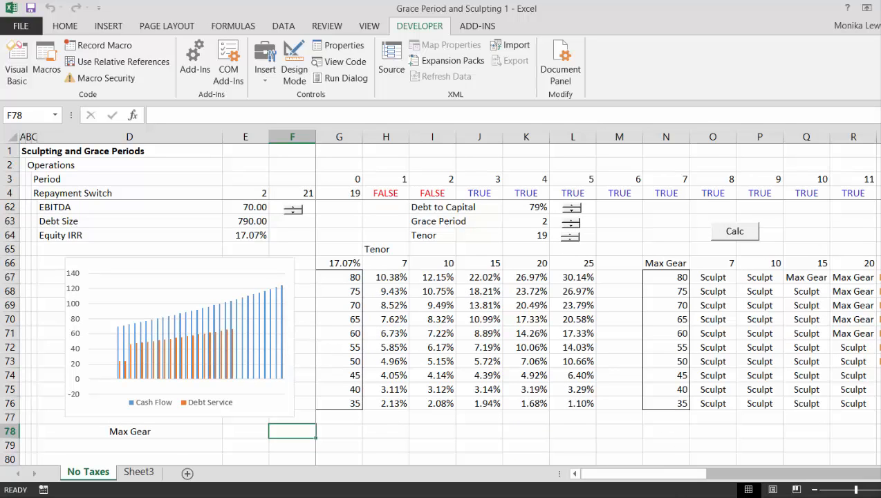
{"action": "left_click", "coordinate": [651, 497]}
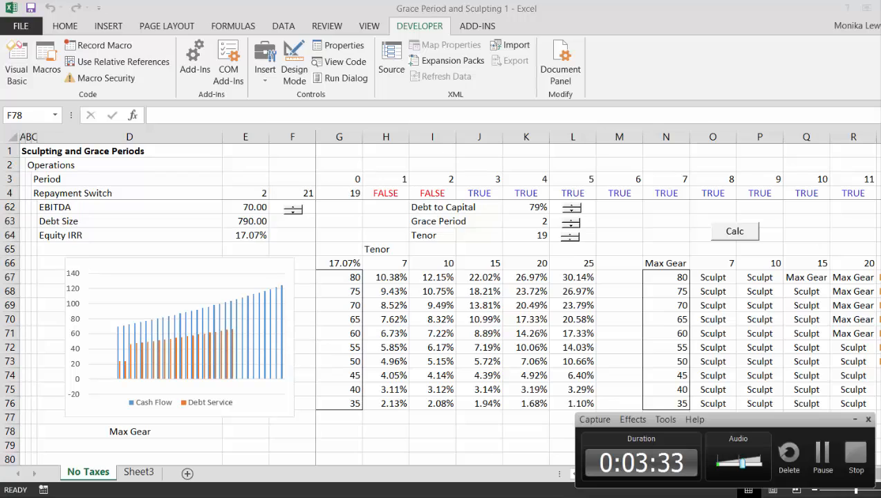